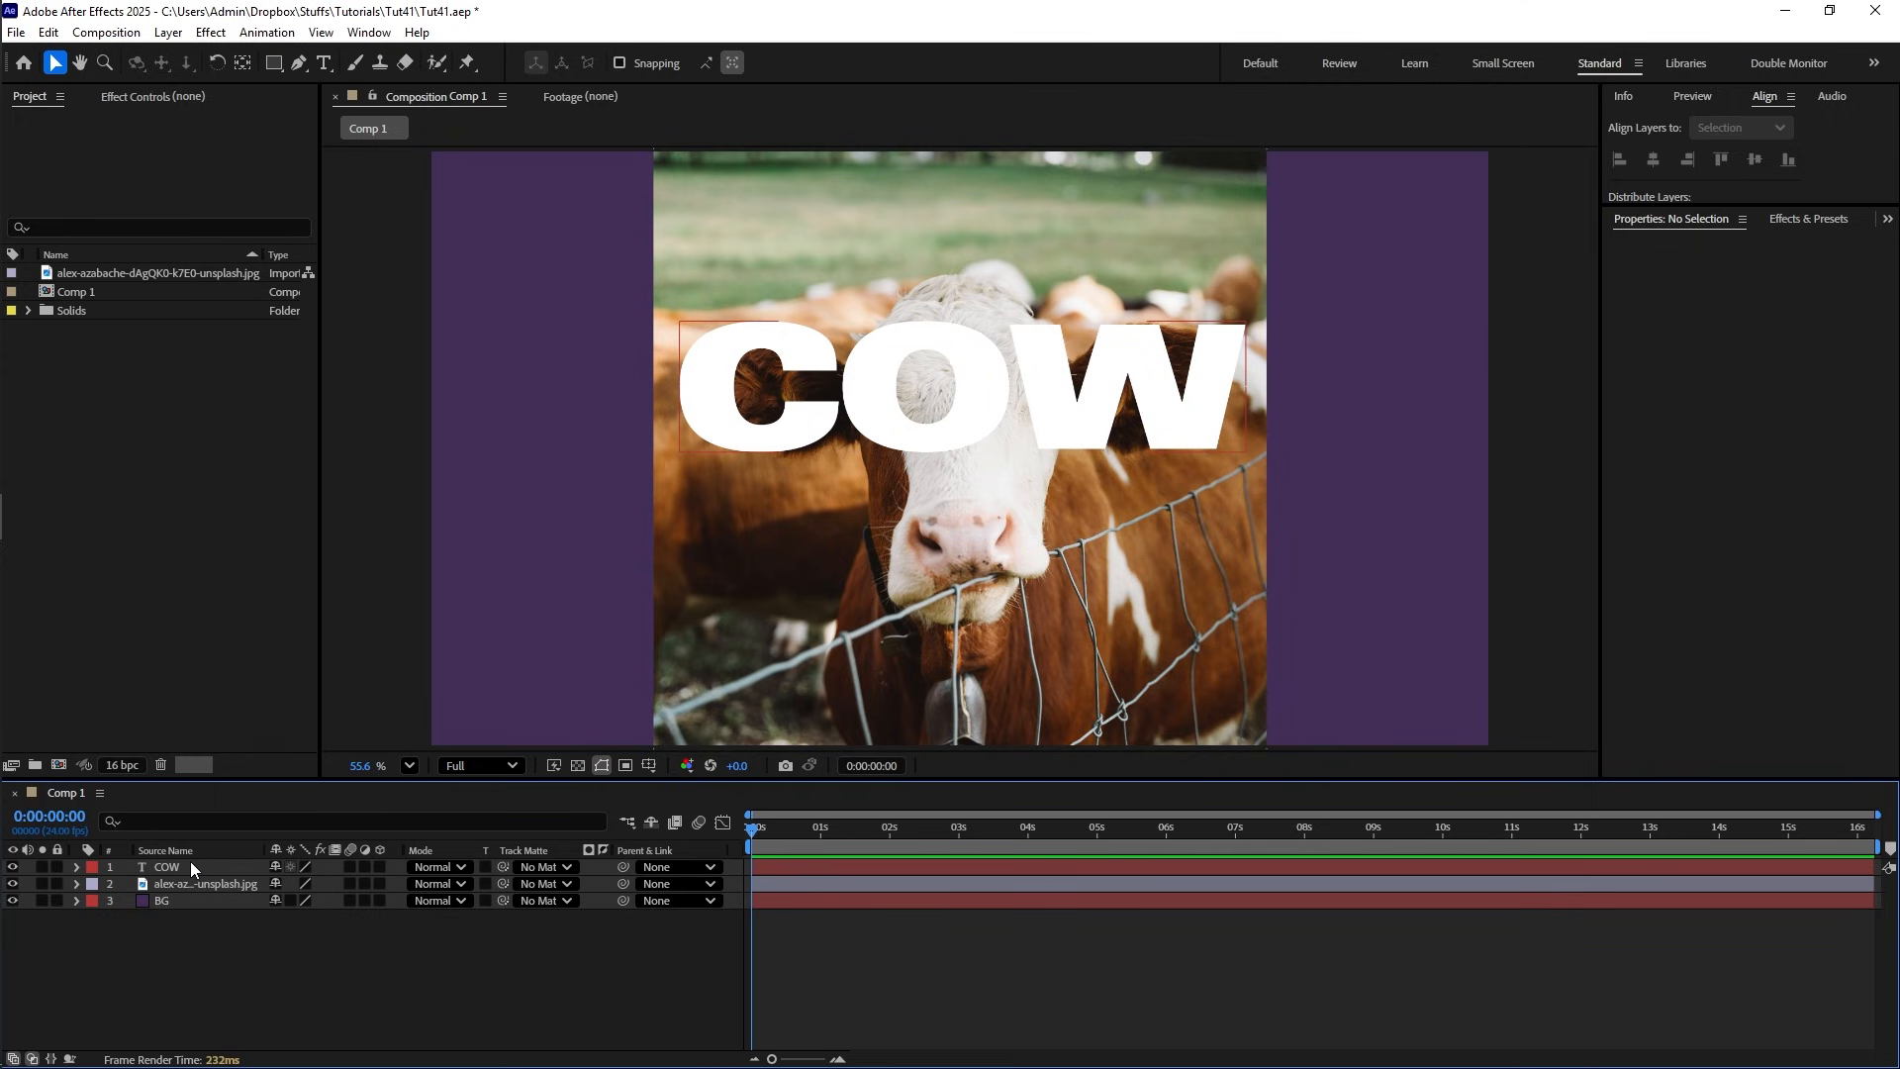
{"action": "left_click", "coordinate": [191, 868]}
{"action": "left_click_drag", "start_coordinate": [920, 513], "coordinate": [839, 472]}
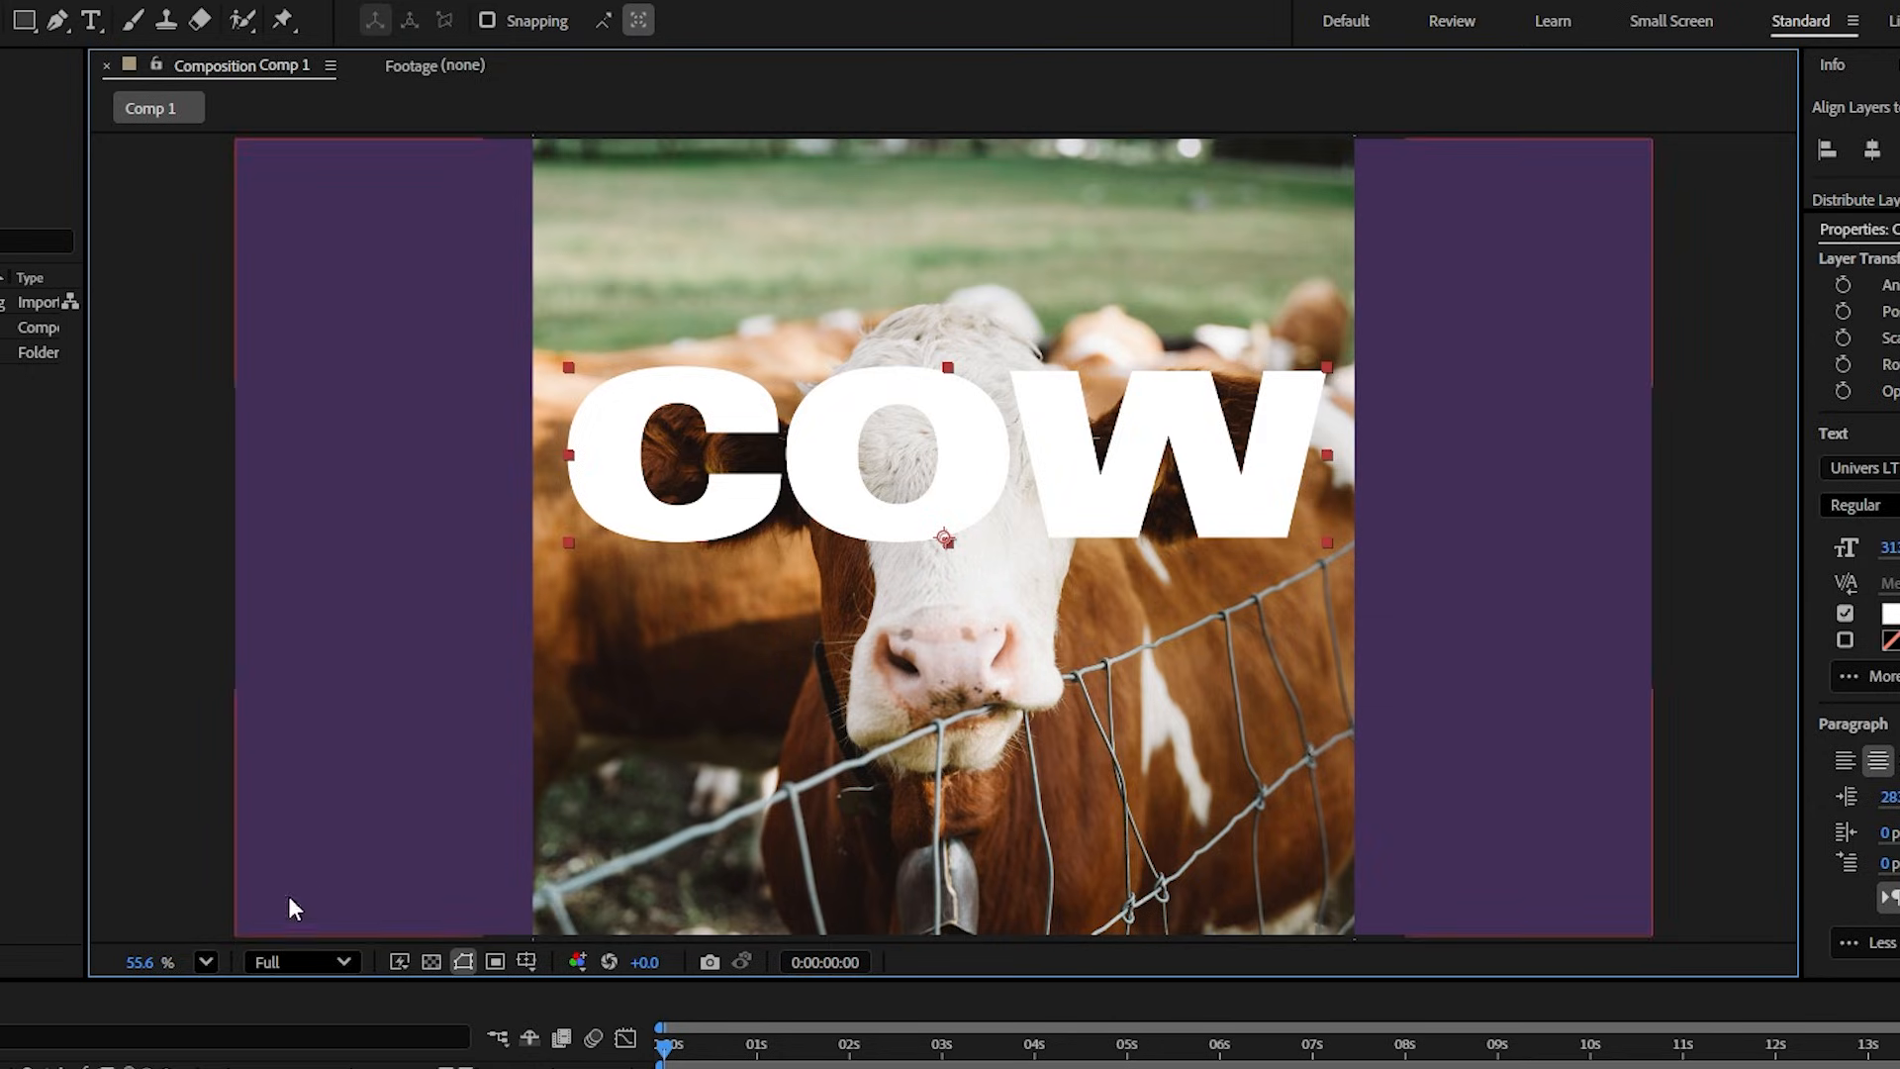
{"action": "left_click", "coordinate": [857, 613]}
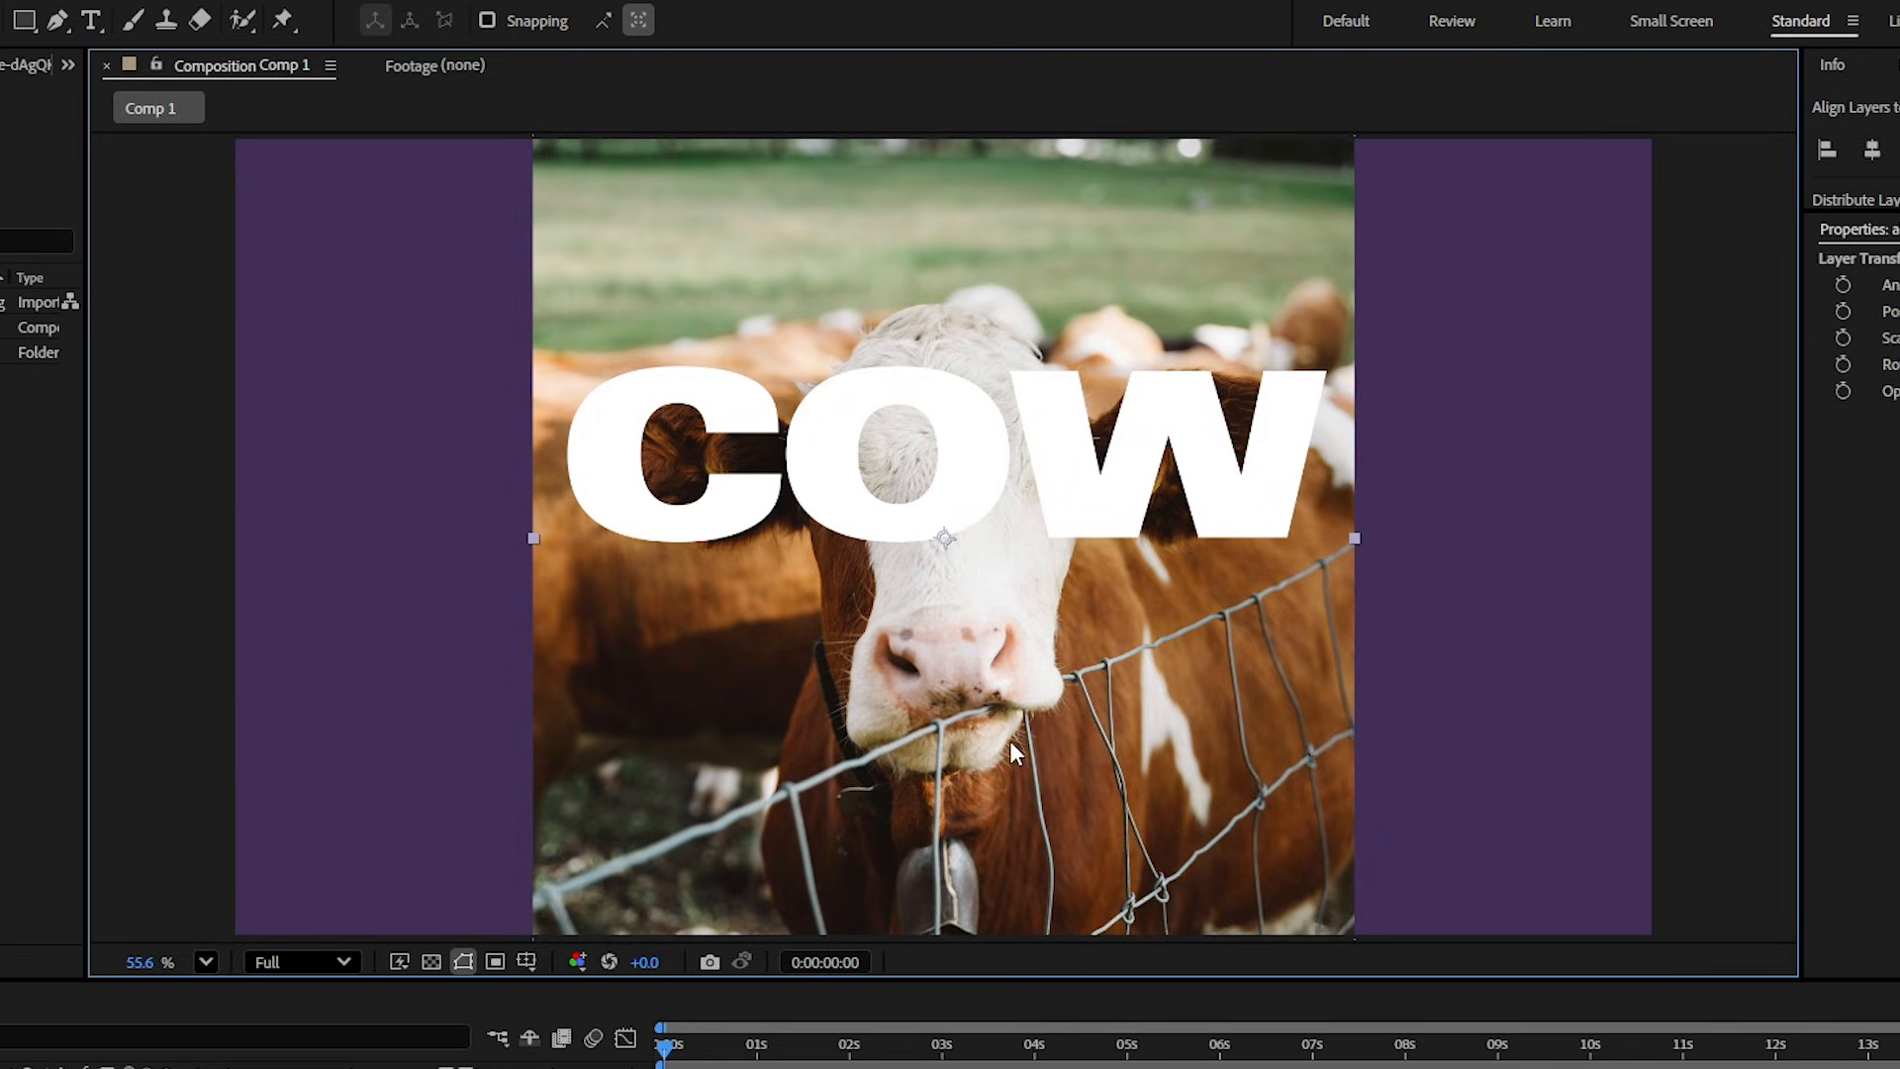
{"action": "mouse_move", "coordinate": [1098, 716]}
{"action": "left_mouse_down"}
{"action": "mouse_move", "coordinate": [708, 719]}
{"action": "mouse_move", "coordinate": [1095, 709]}
{"action": "mouse_move", "coordinate": [1078, 700]}
{"action": "left_mouse_up"}
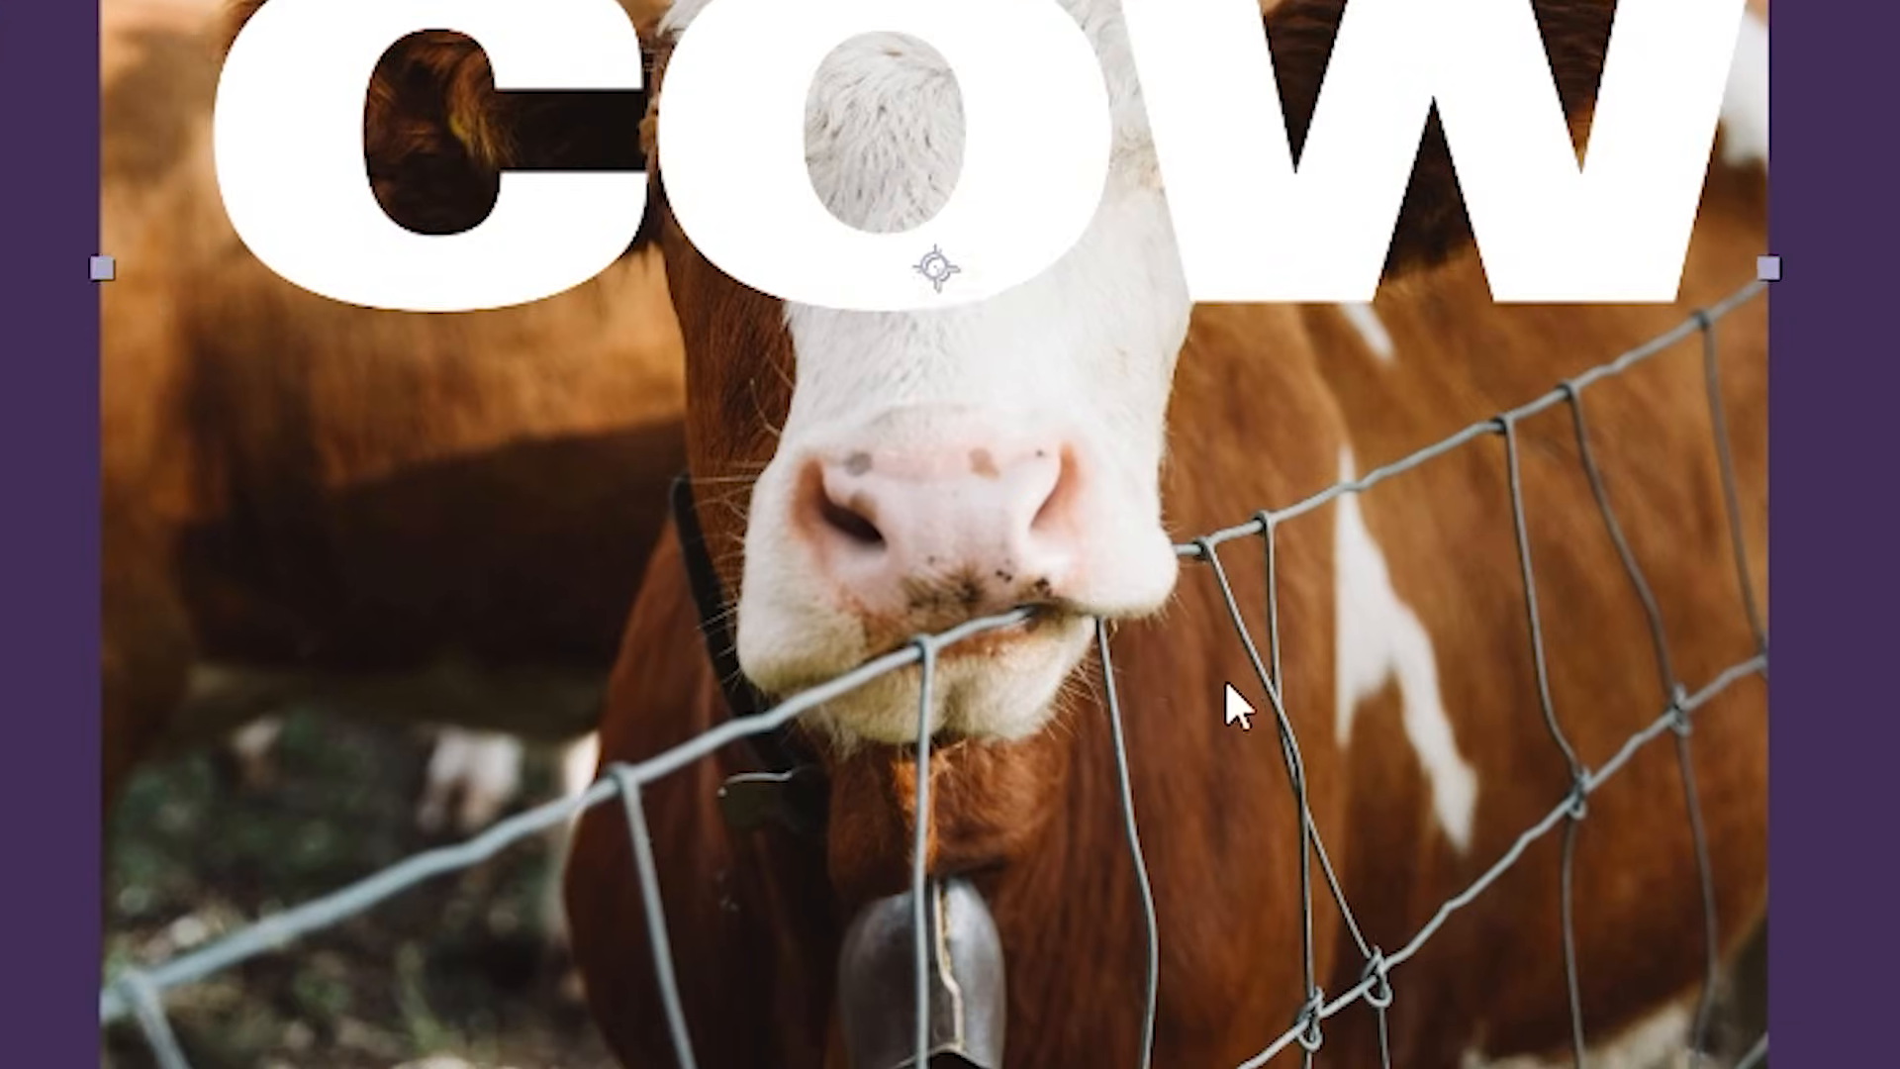
{"action": "key", "text": "ctrl+z"}
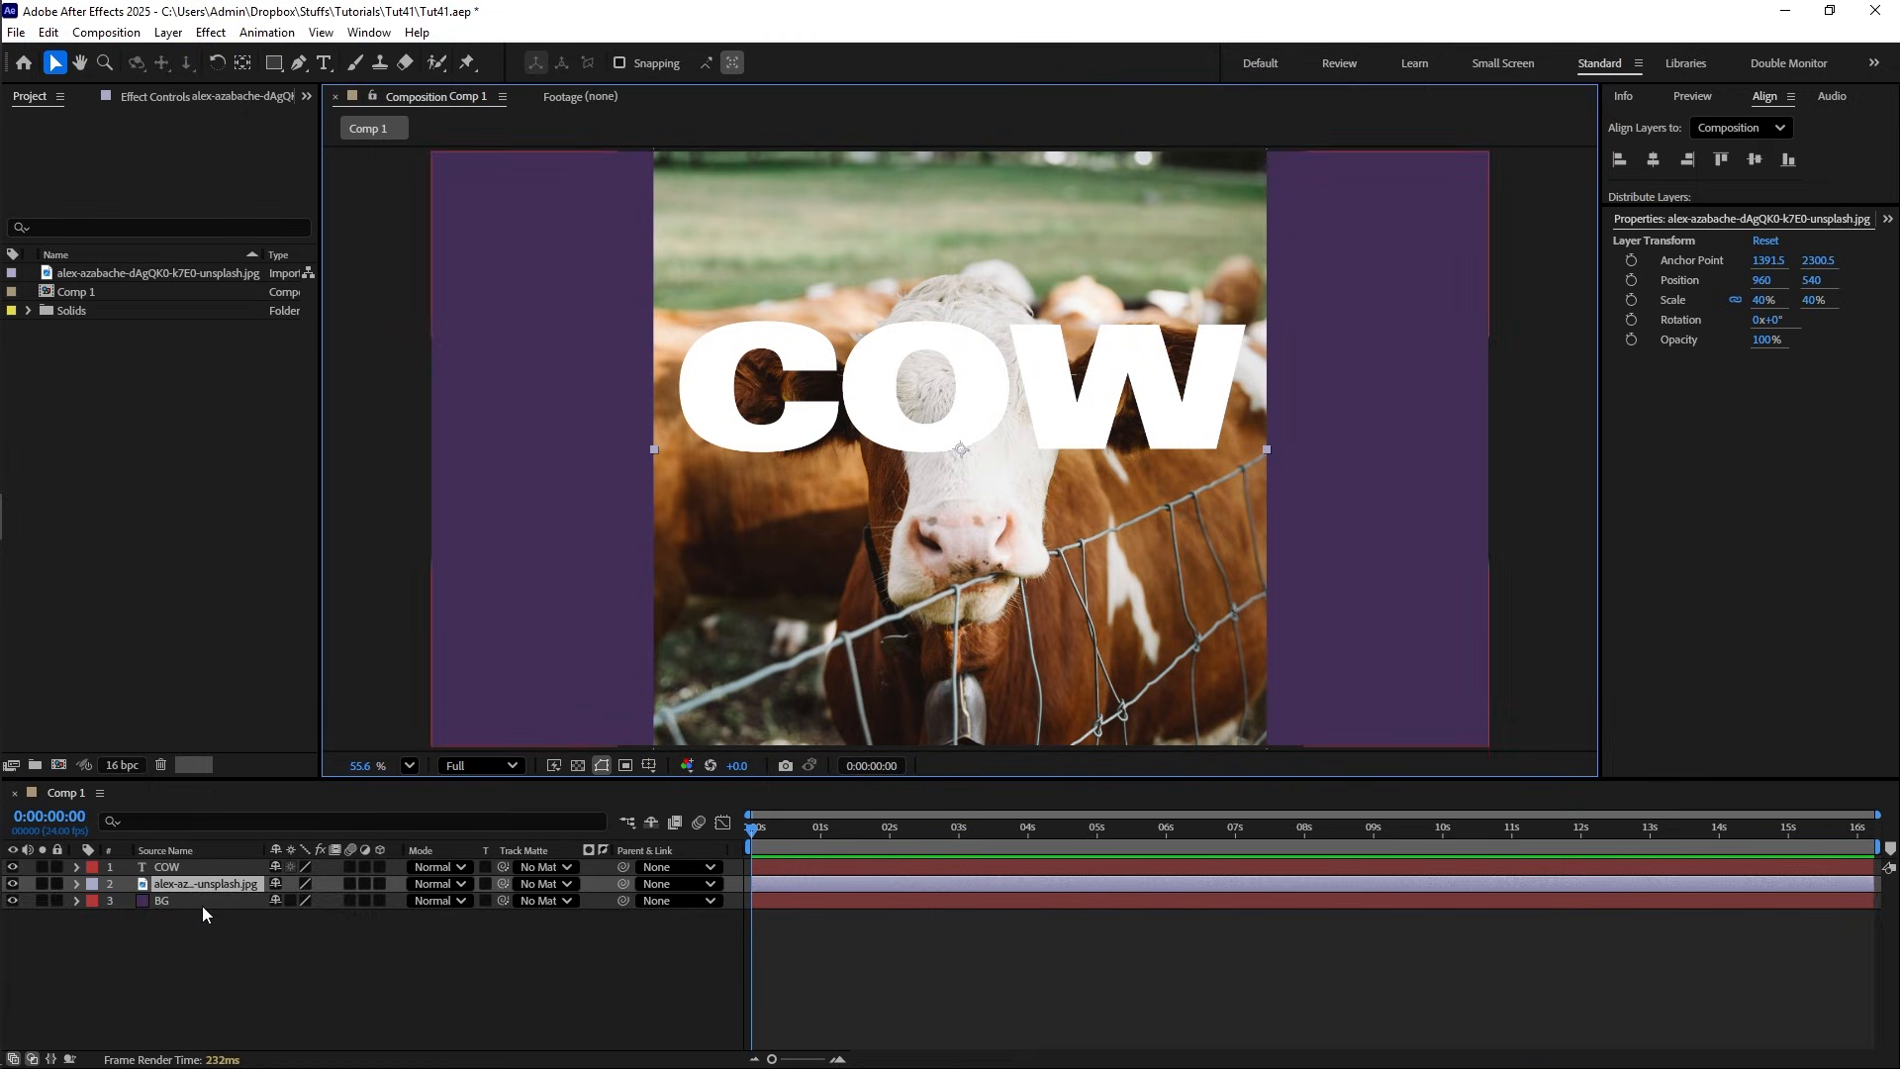
{"action": "left_click", "coordinate": [69, 460]}
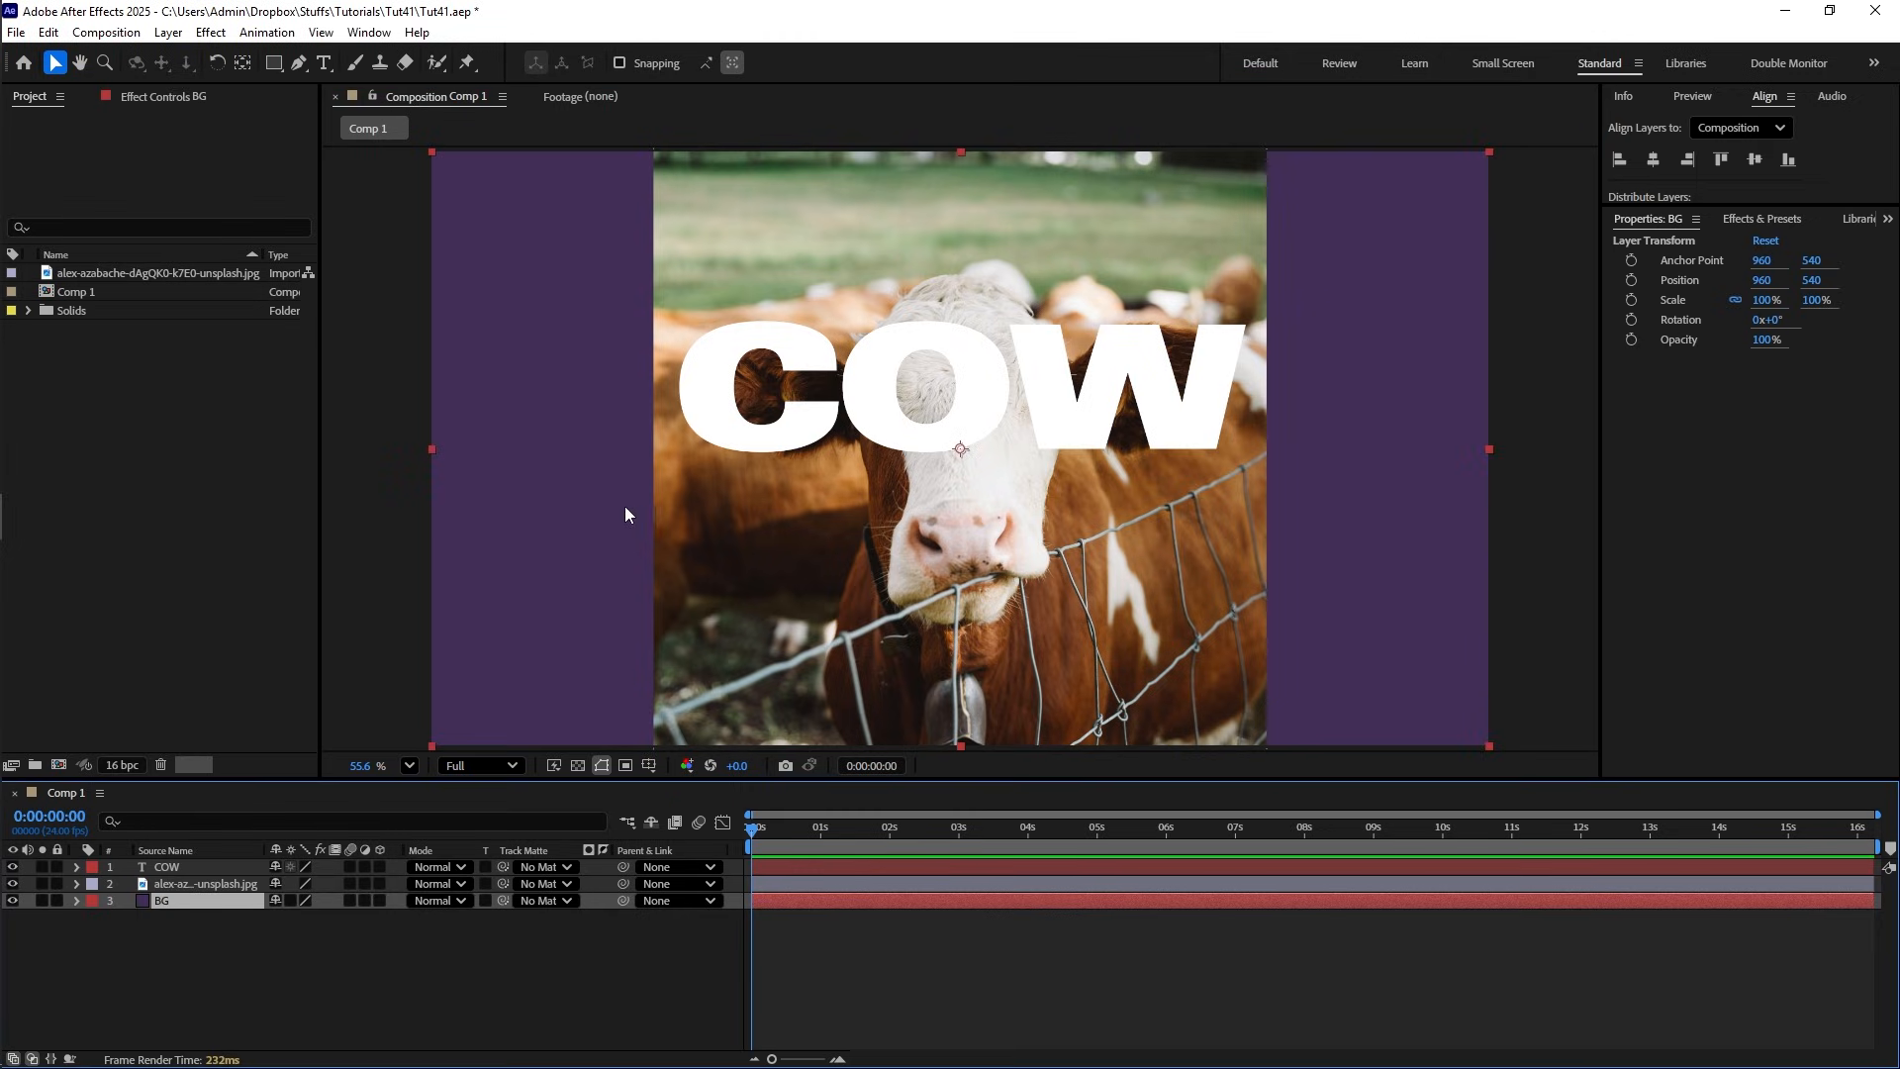
- Set the COW text layer as the track matte of the cow photo layer
{"action": "left_click", "coordinate": [158, 885]}
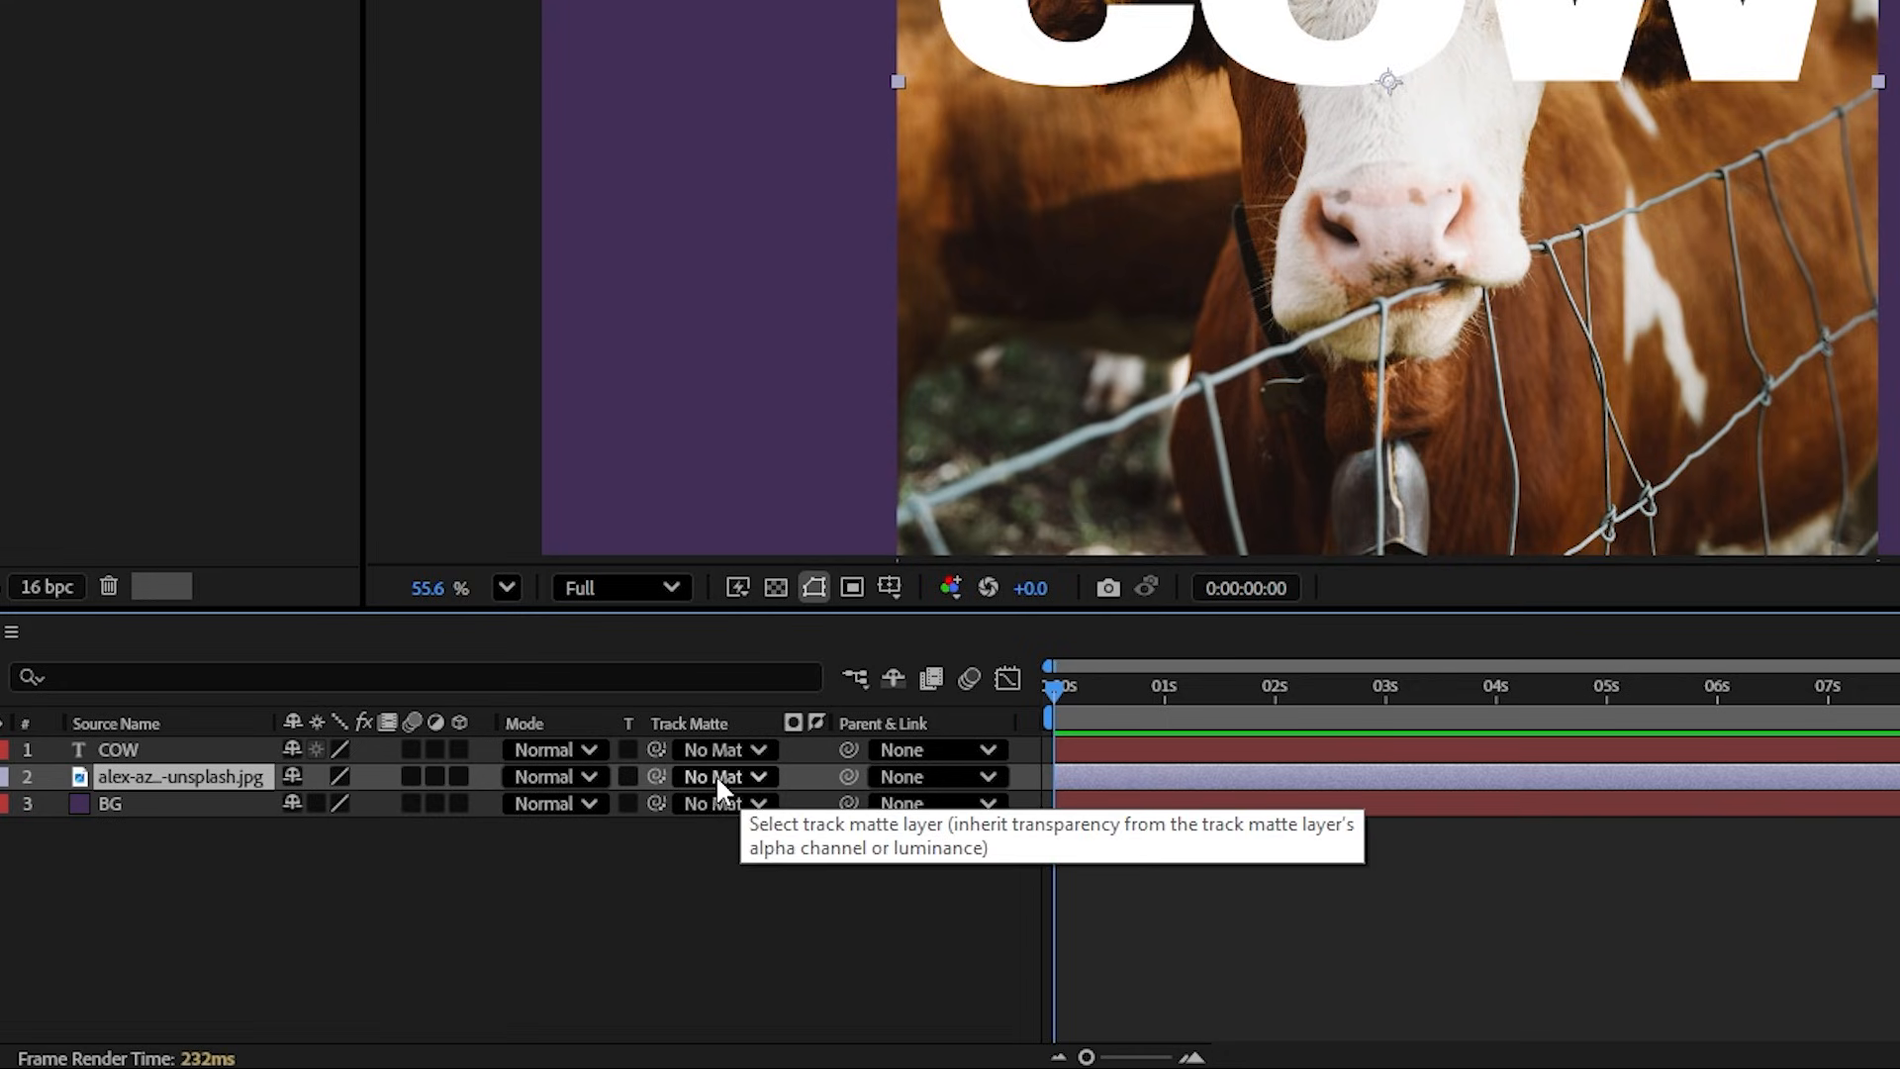
{"action": "left_click", "coordinate": [733, 776]}
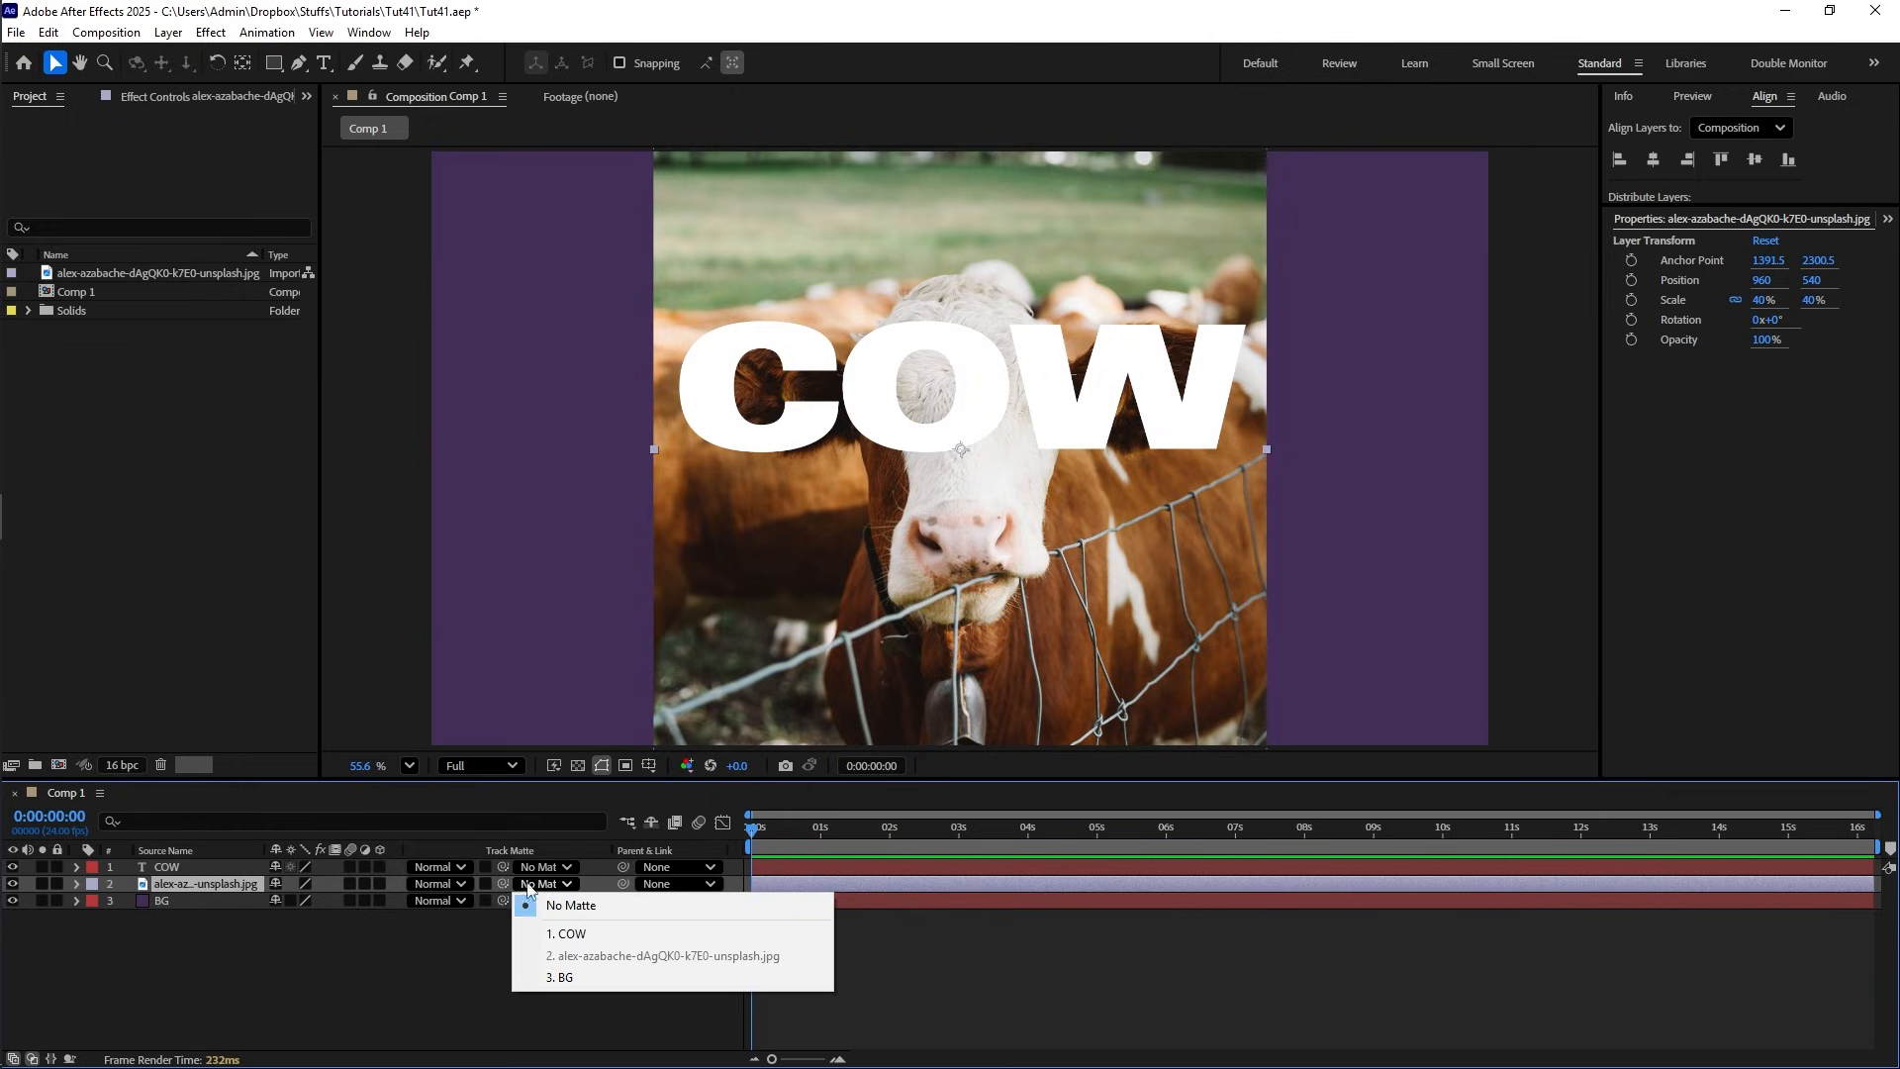
{"action": "left_click", "coordinate": [656, 777]}
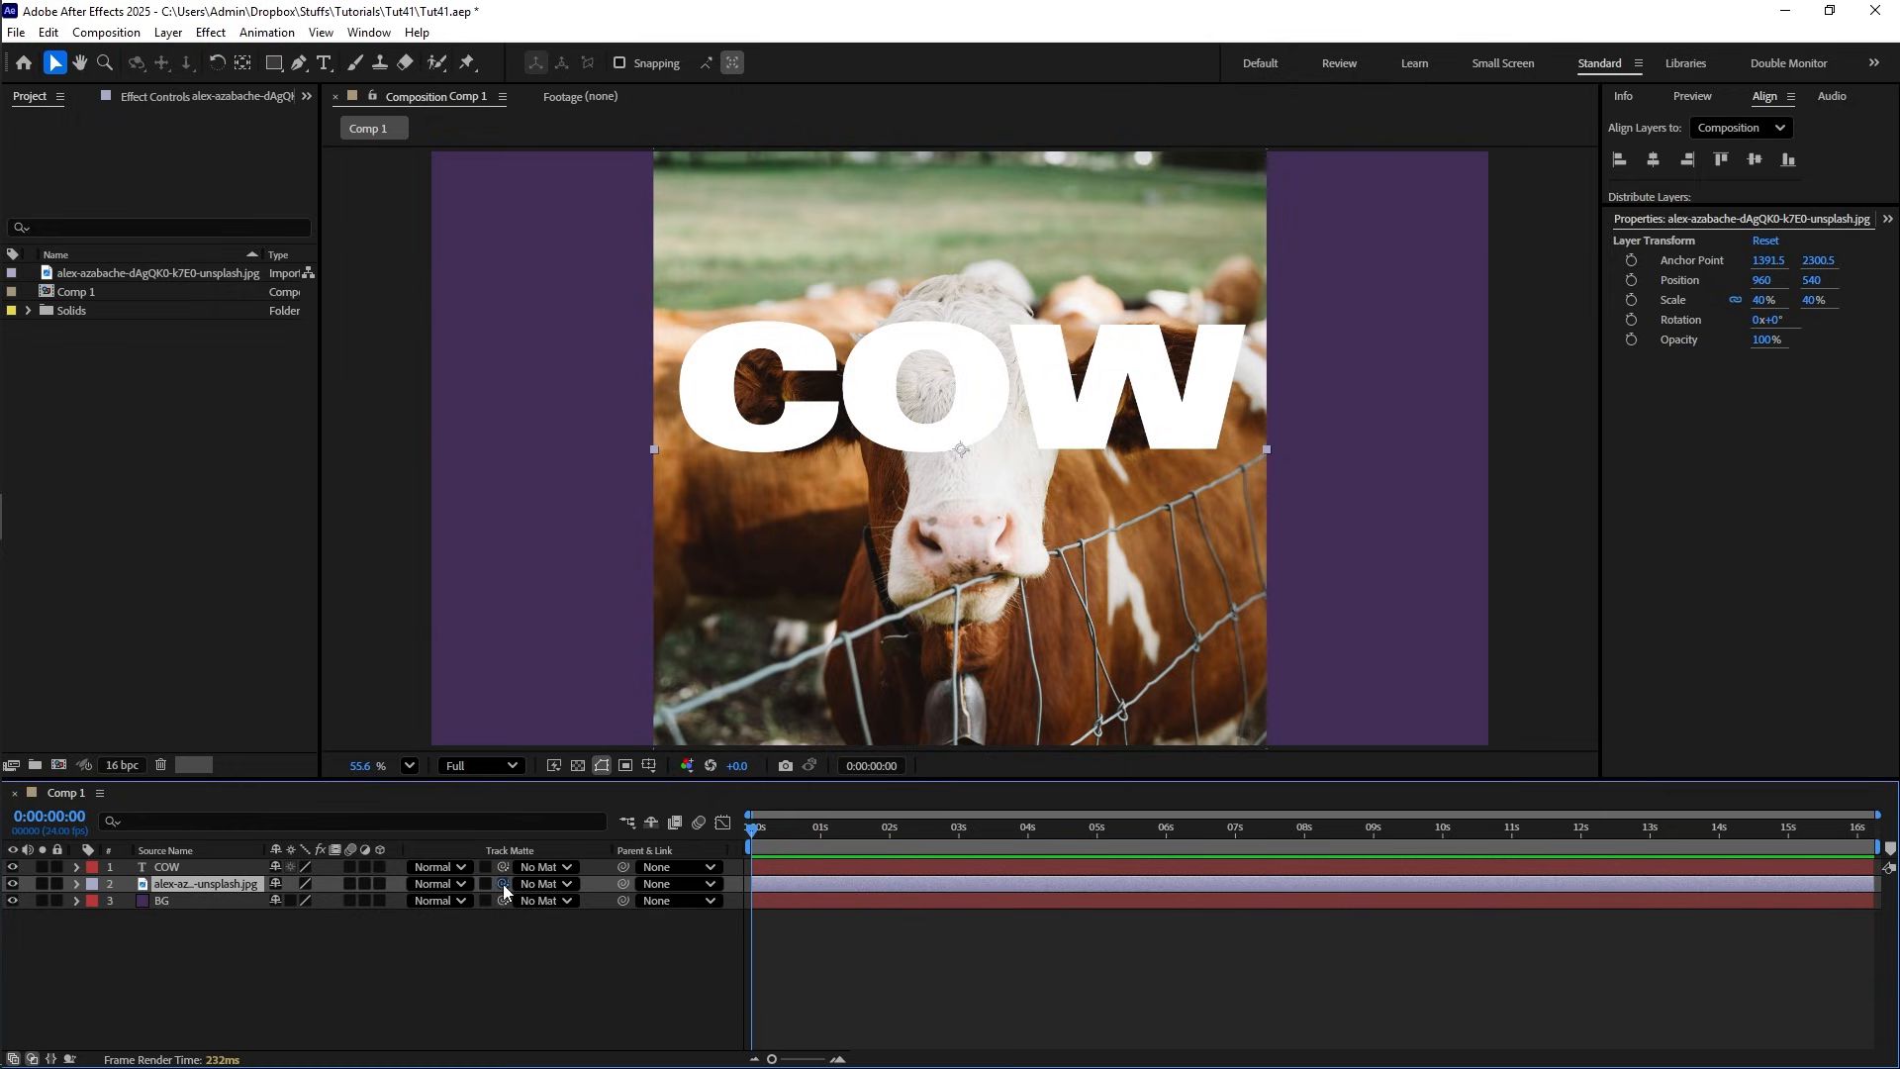
{"action": "left_click_drag", "start_coordinate": [503, 890], "coordinate": [218, 883]}
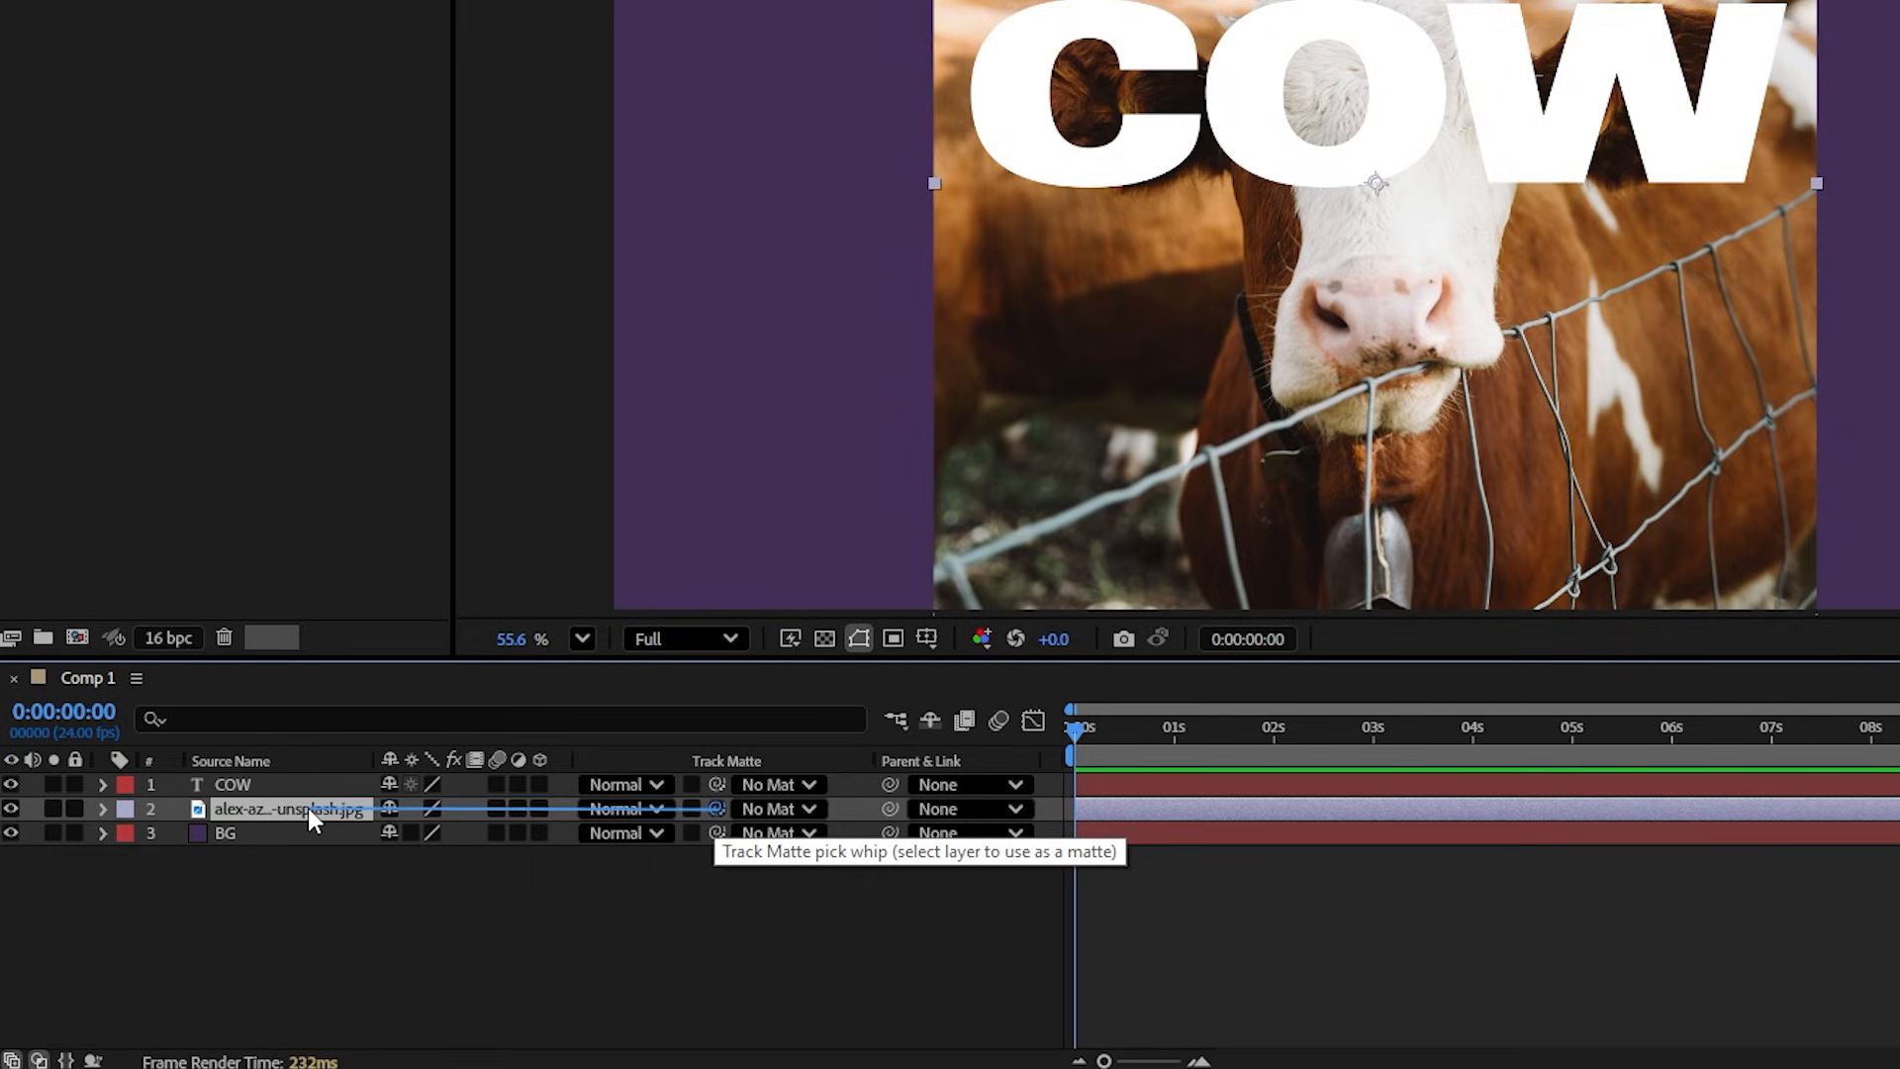
{"action": "left_click_drag", "start_coordinate": [306, 808], "coordinate": [230, 782]}
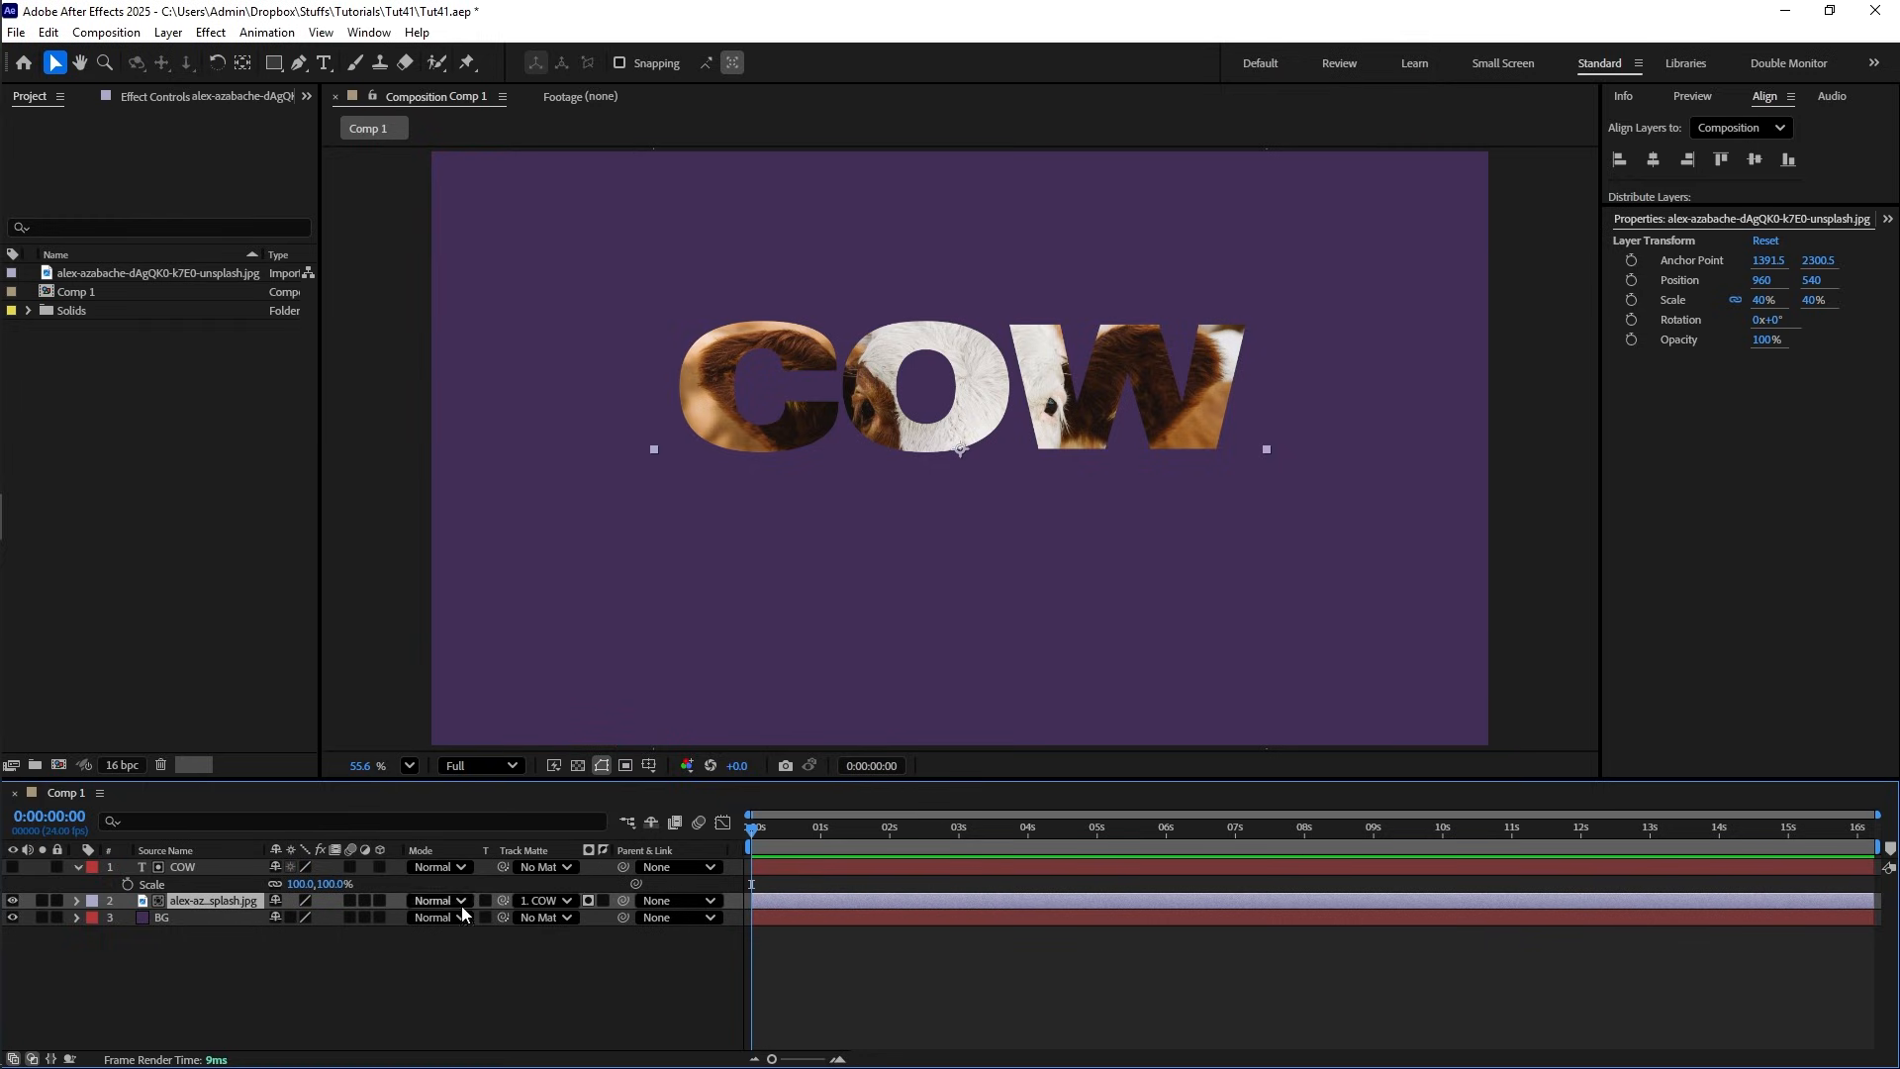
- Invert the cow photo's track matte to preview the cut-out lettering, and turn the inversion back off
{"action": "left_click", "coordinate": [224, 868]}
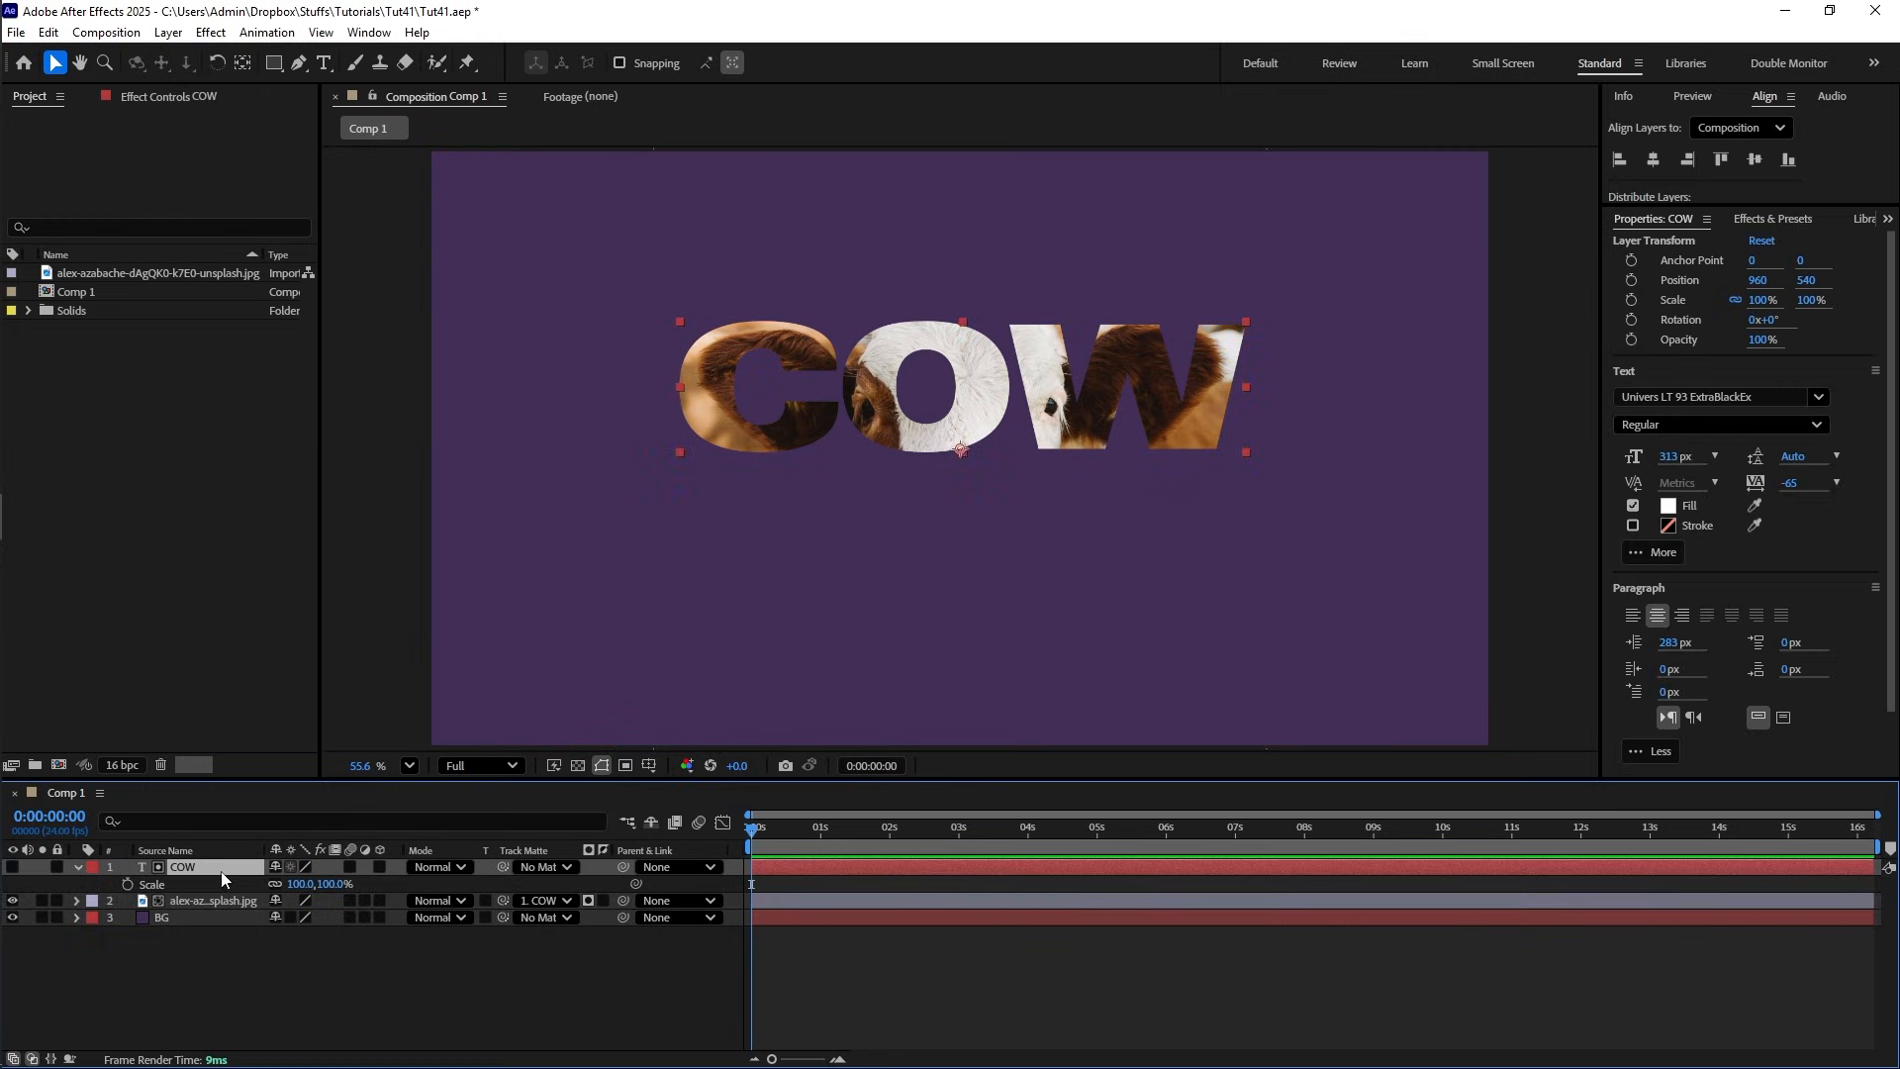
{"action": "scroll", "coordinate": [753, 367], "scroll_direction": "up", "scroll_amount": 5}
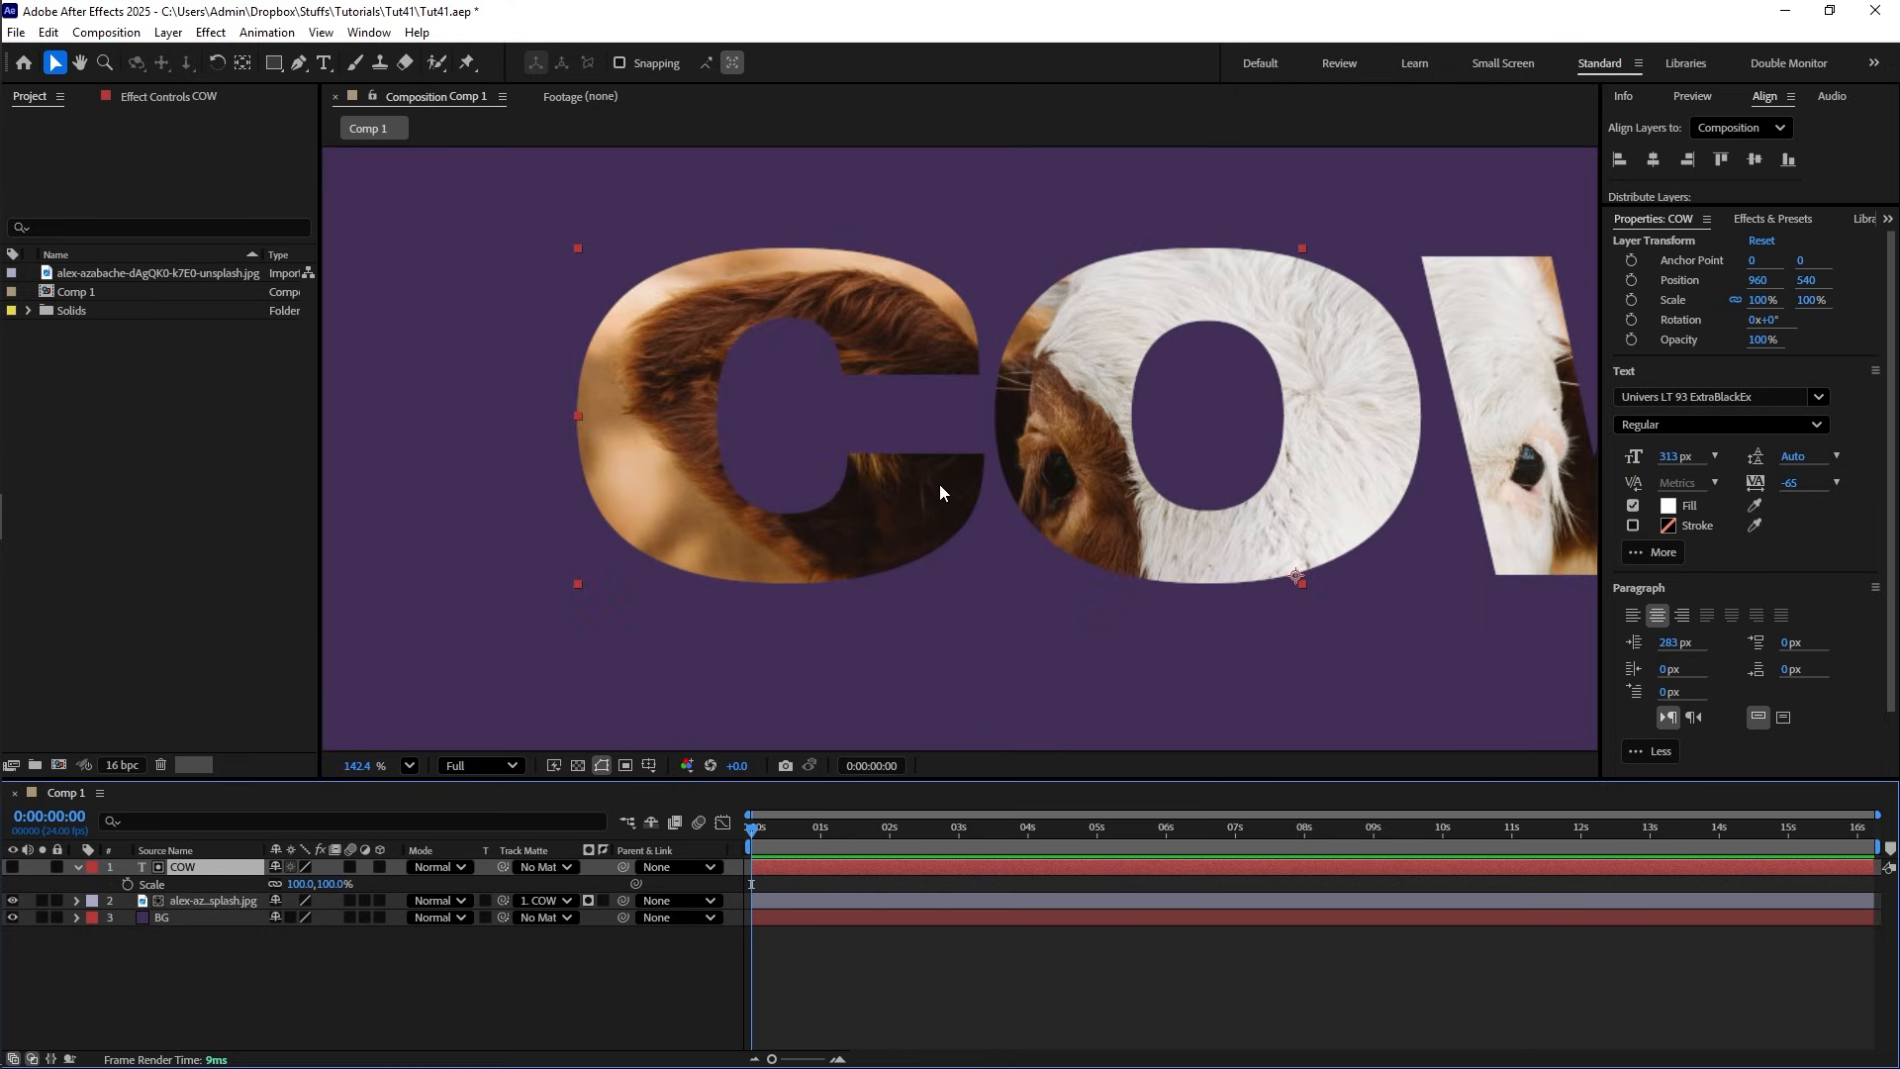
{"action": "key", "text": "space"}
{"action": "left_click_drag", "start_coordinate": [976, 489], "coordinate": [749, 510]}
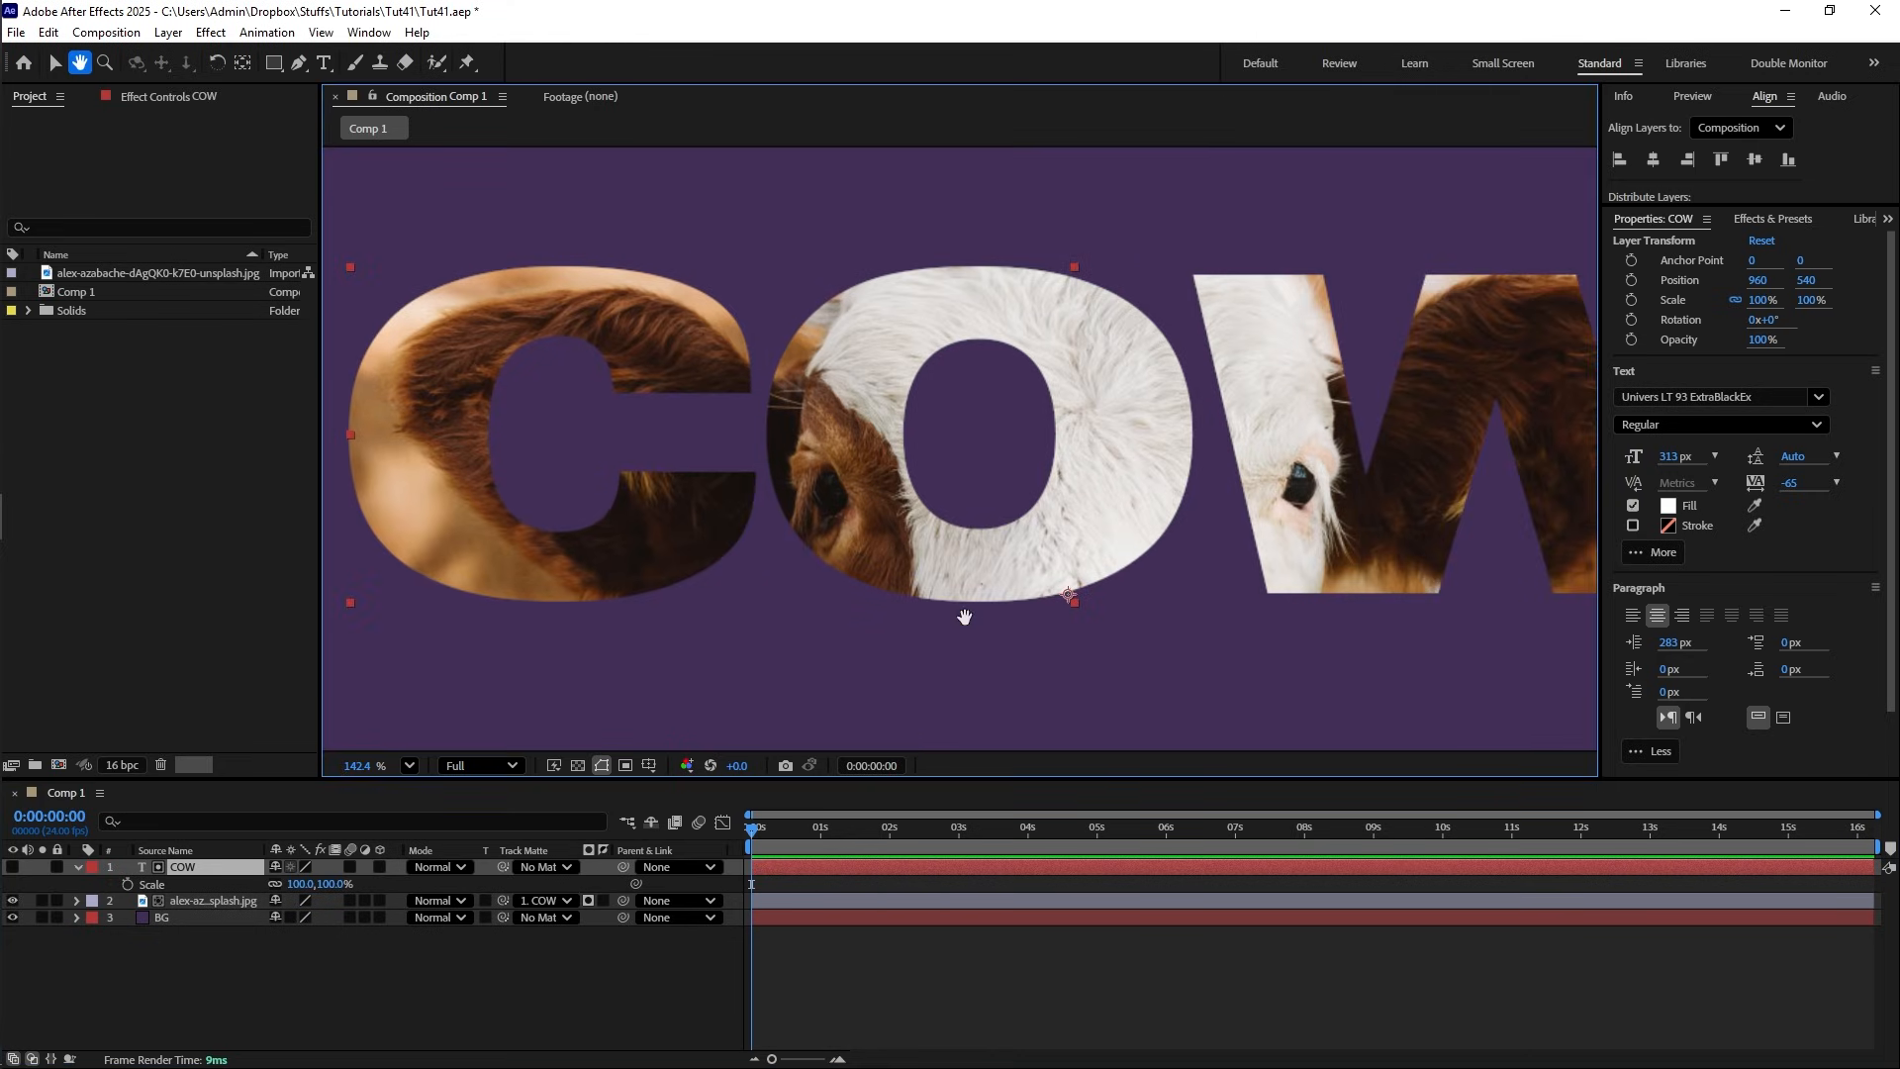
{"action": "scroll", "coordinate": [916, 543], "scroll_direction": "down", "scroll_amount": 2}
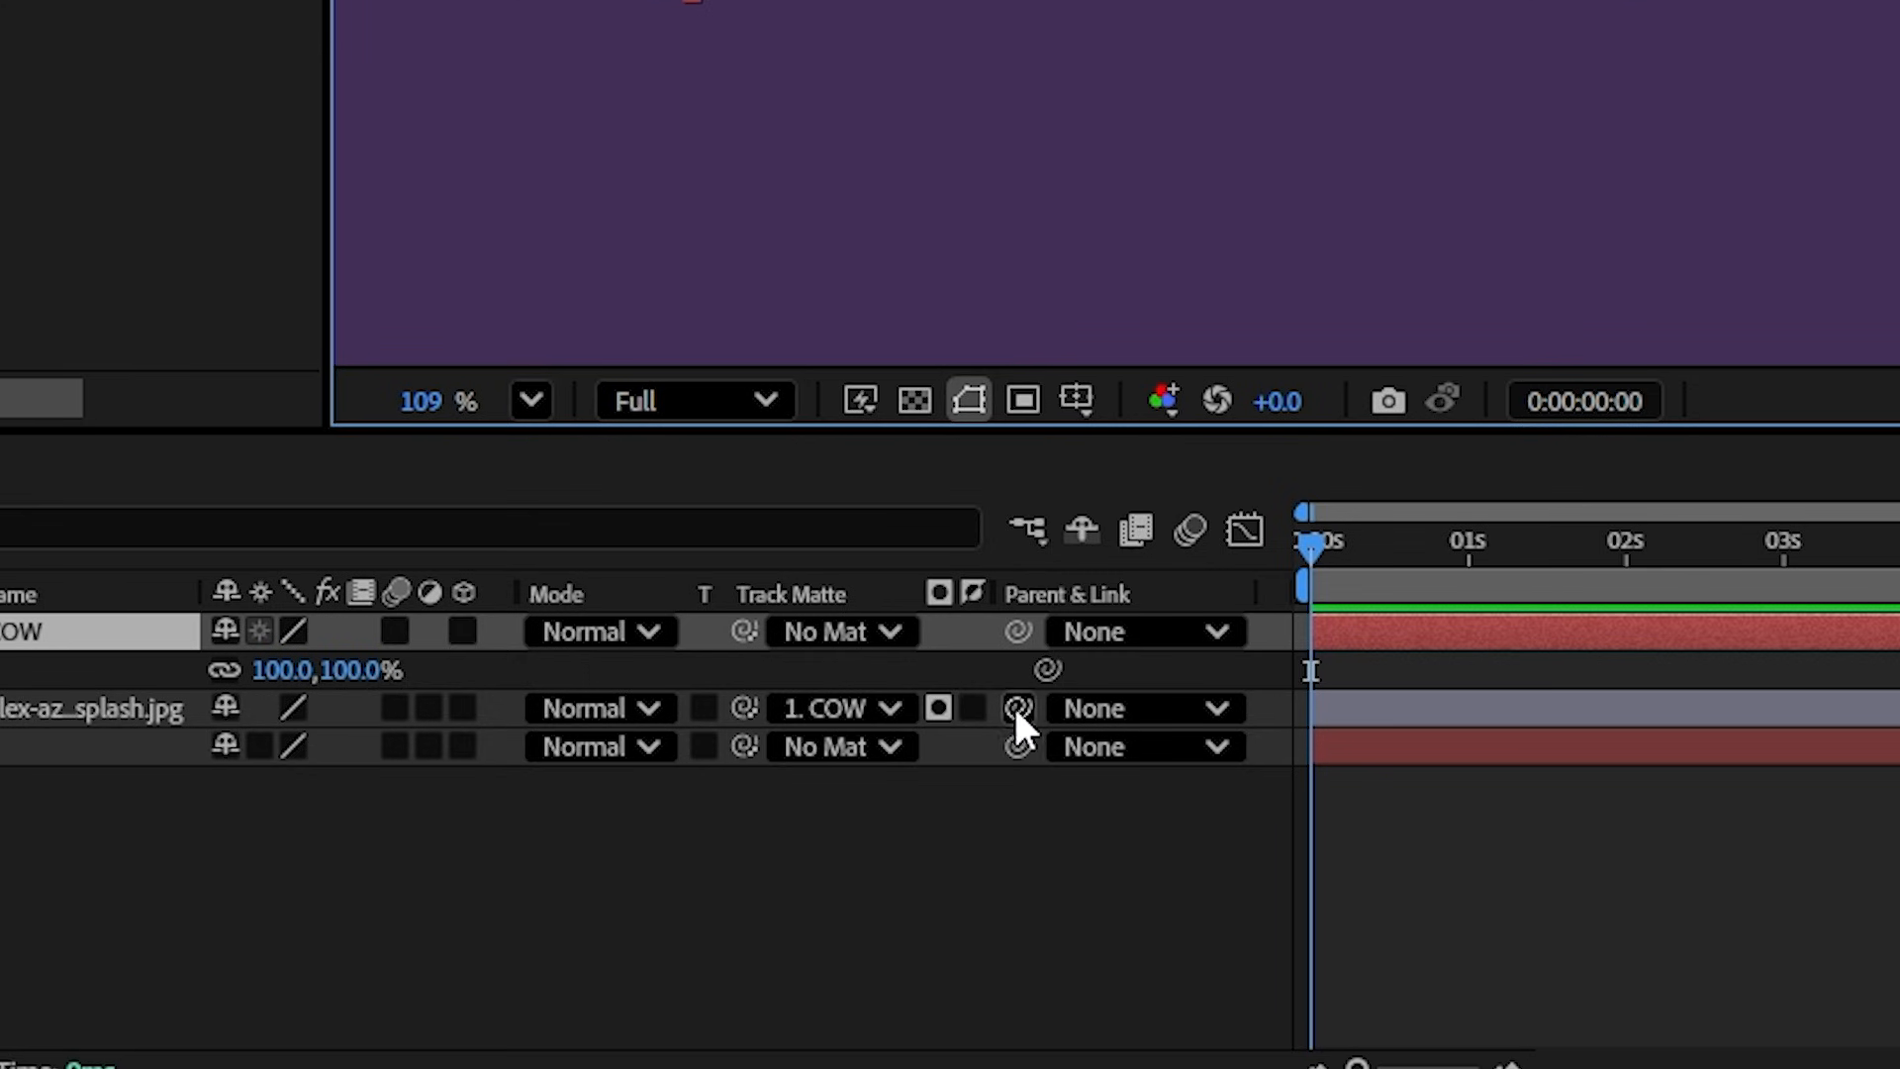
{"action": "left_click", "coordinate": [975, 708]}
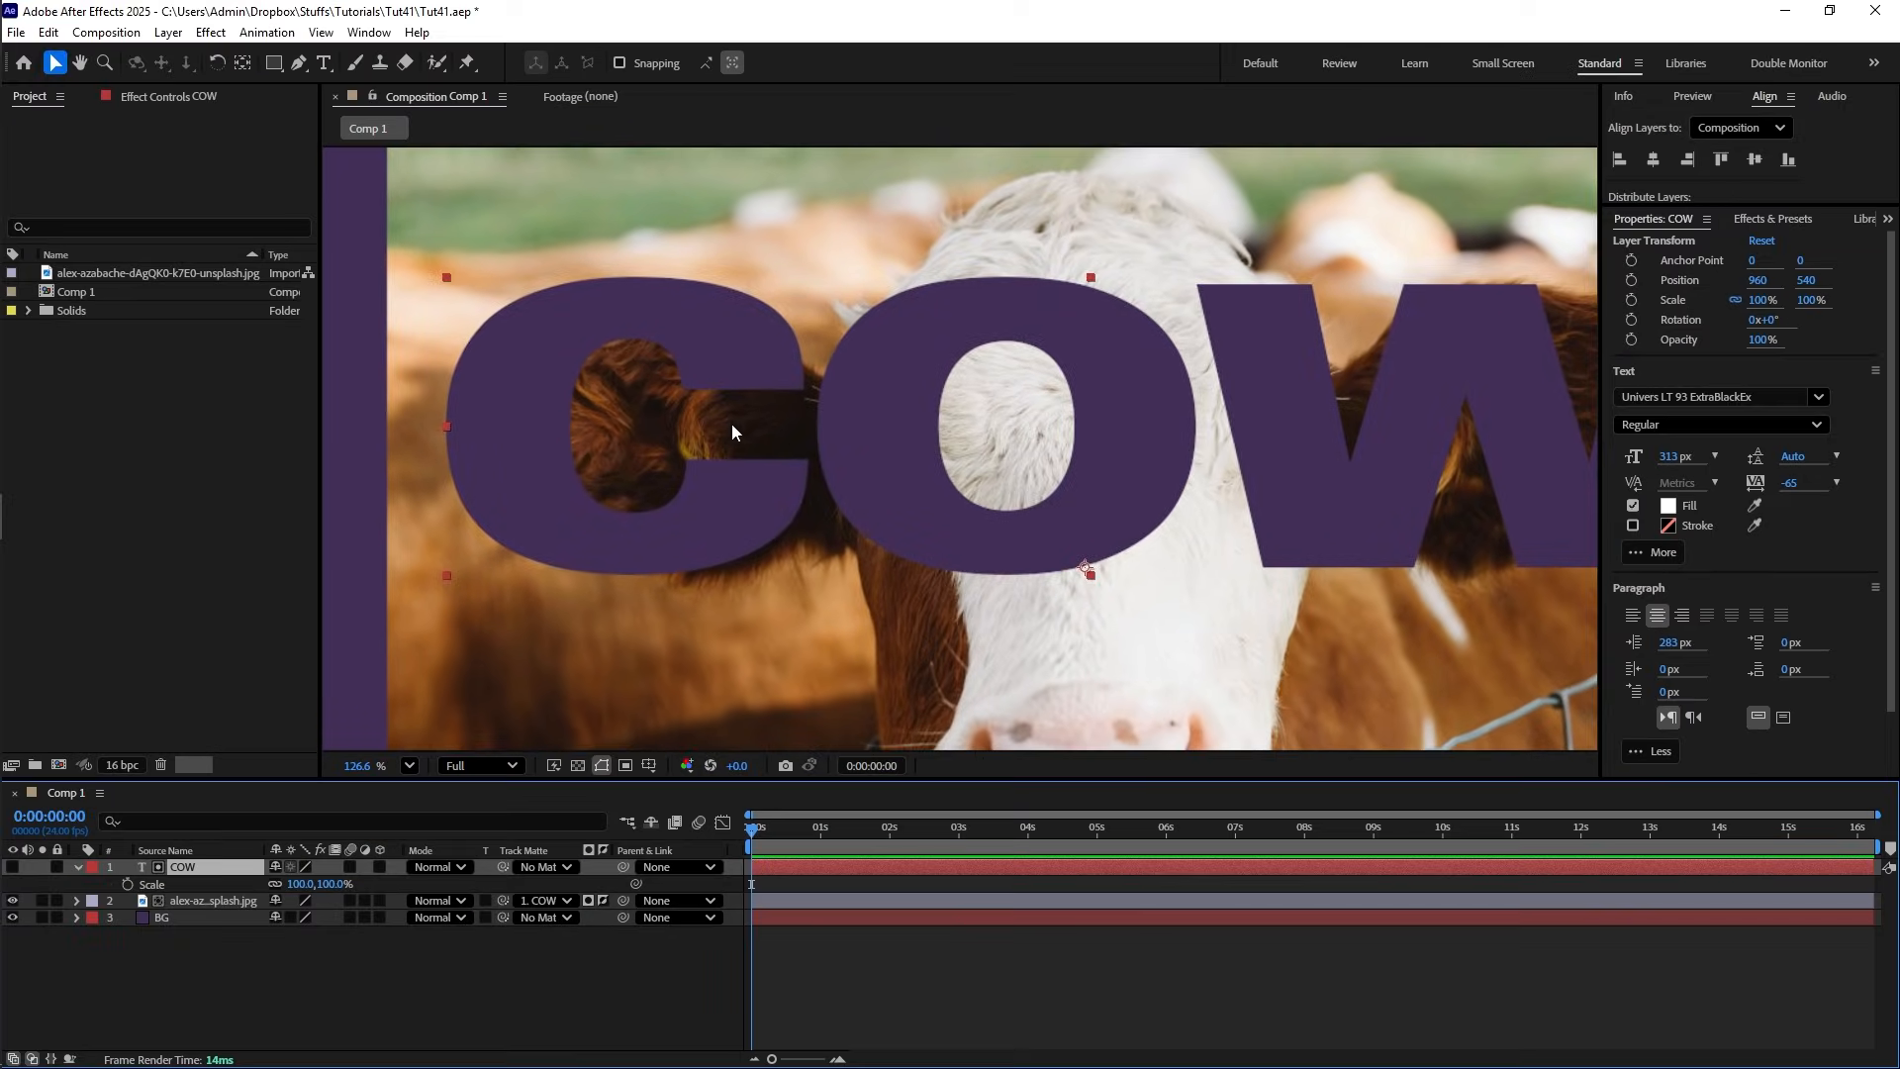
{"action": "scroll", "coordinate": [735, 556], "scroll_direction": "down", "scroll_amount": 3}
{"action": "left_click", "coordinate": [604, 899]}
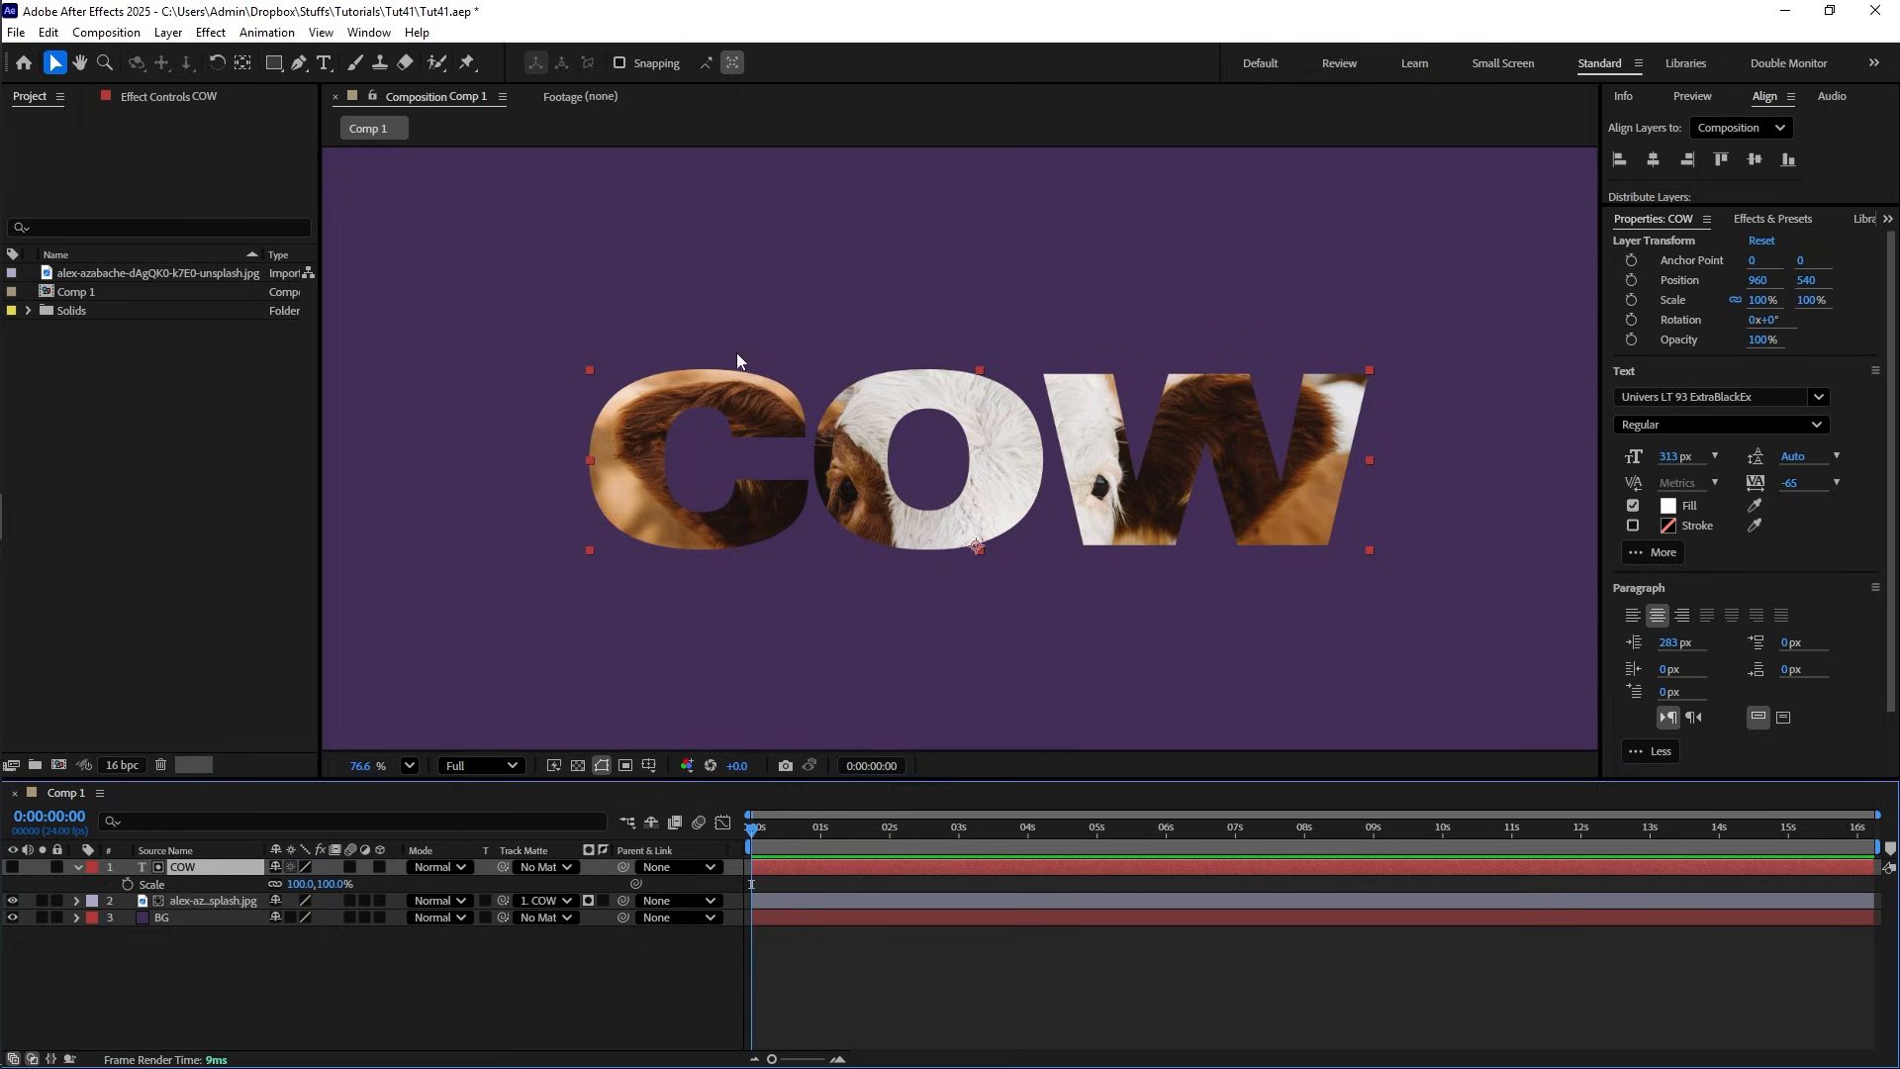
- Move the COW text layer slightly down and to the left, to about position 936.5, 578.3
{"action": "left_click_drag", "start_coordinate": [883, 476], "coordinate": [882, 563]}
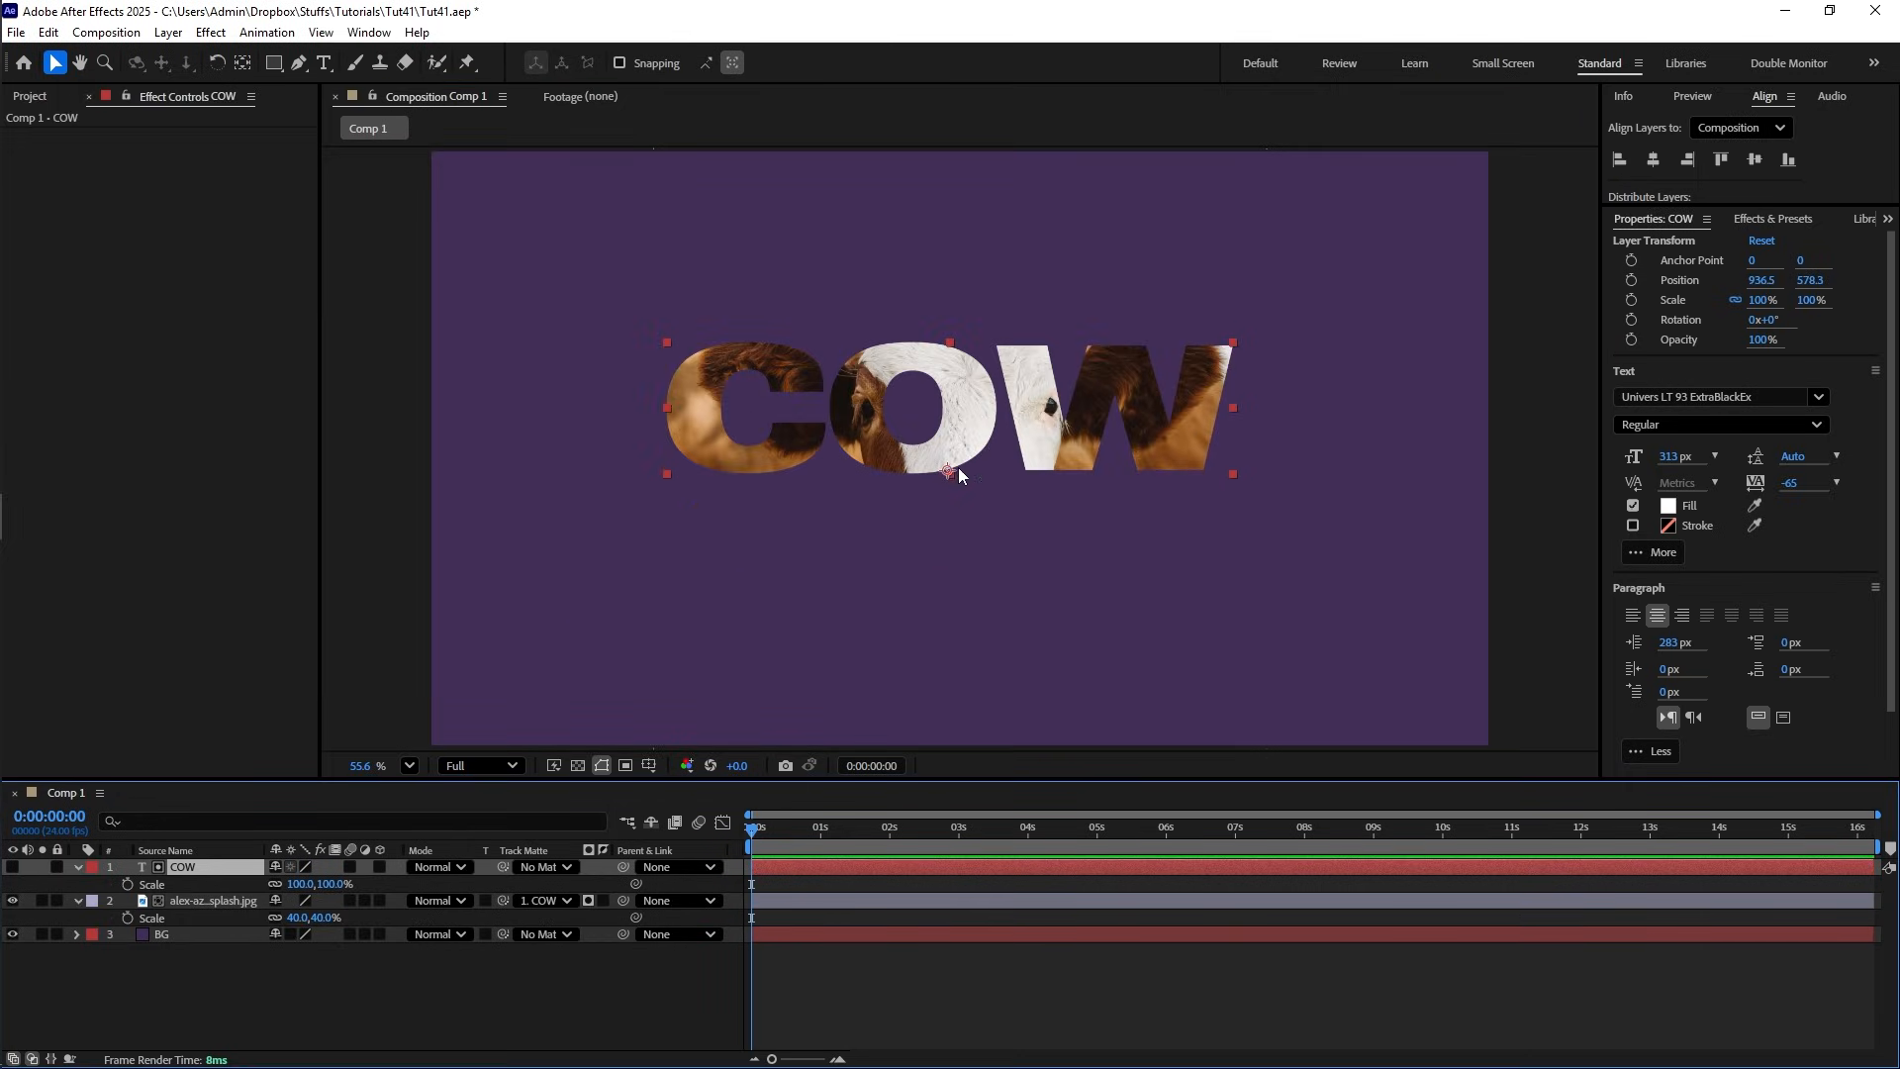
- Apply a Fast Box Blur effect to the COW text layer with a blur radius of 17
{"action": "scroll", "coordinate": [889, 428], "scroll_direction": "up", "scroll_amount": 3}
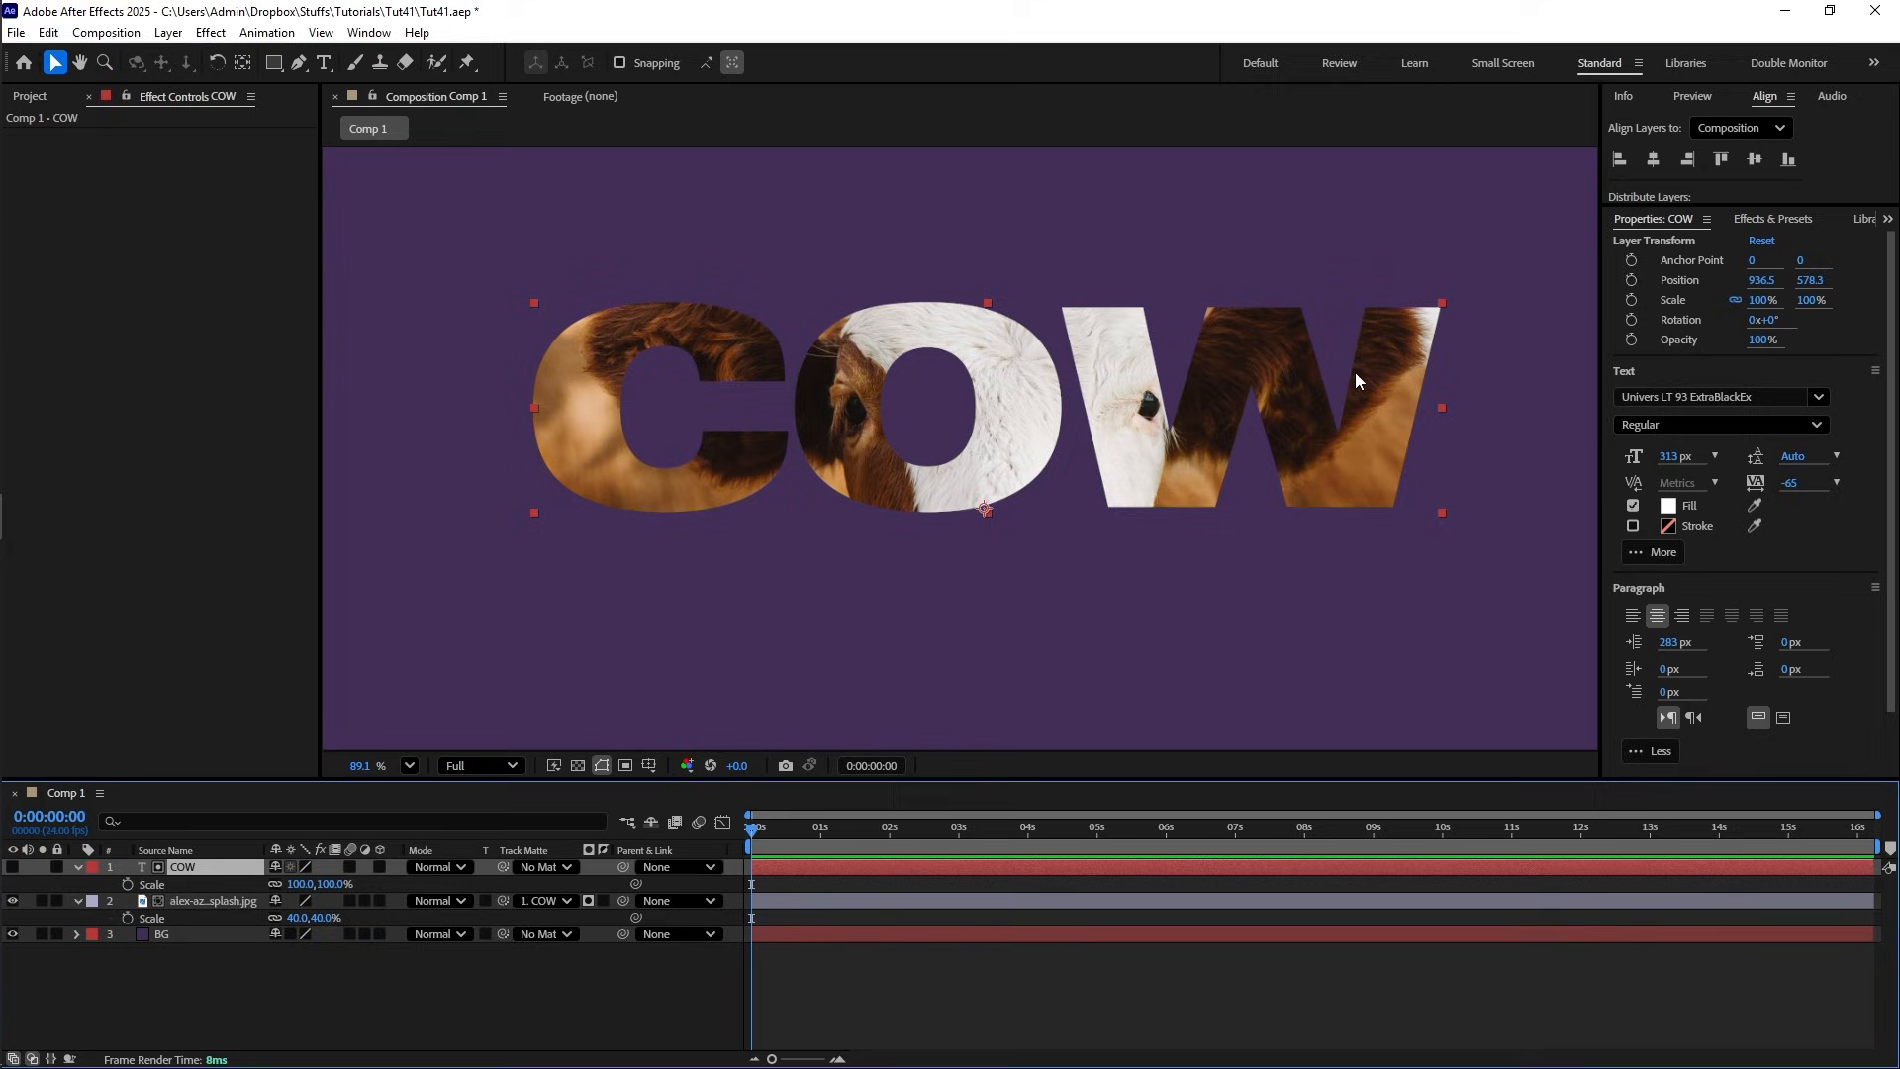
{"action": "left_click", "coordinate": [1773, 219]}
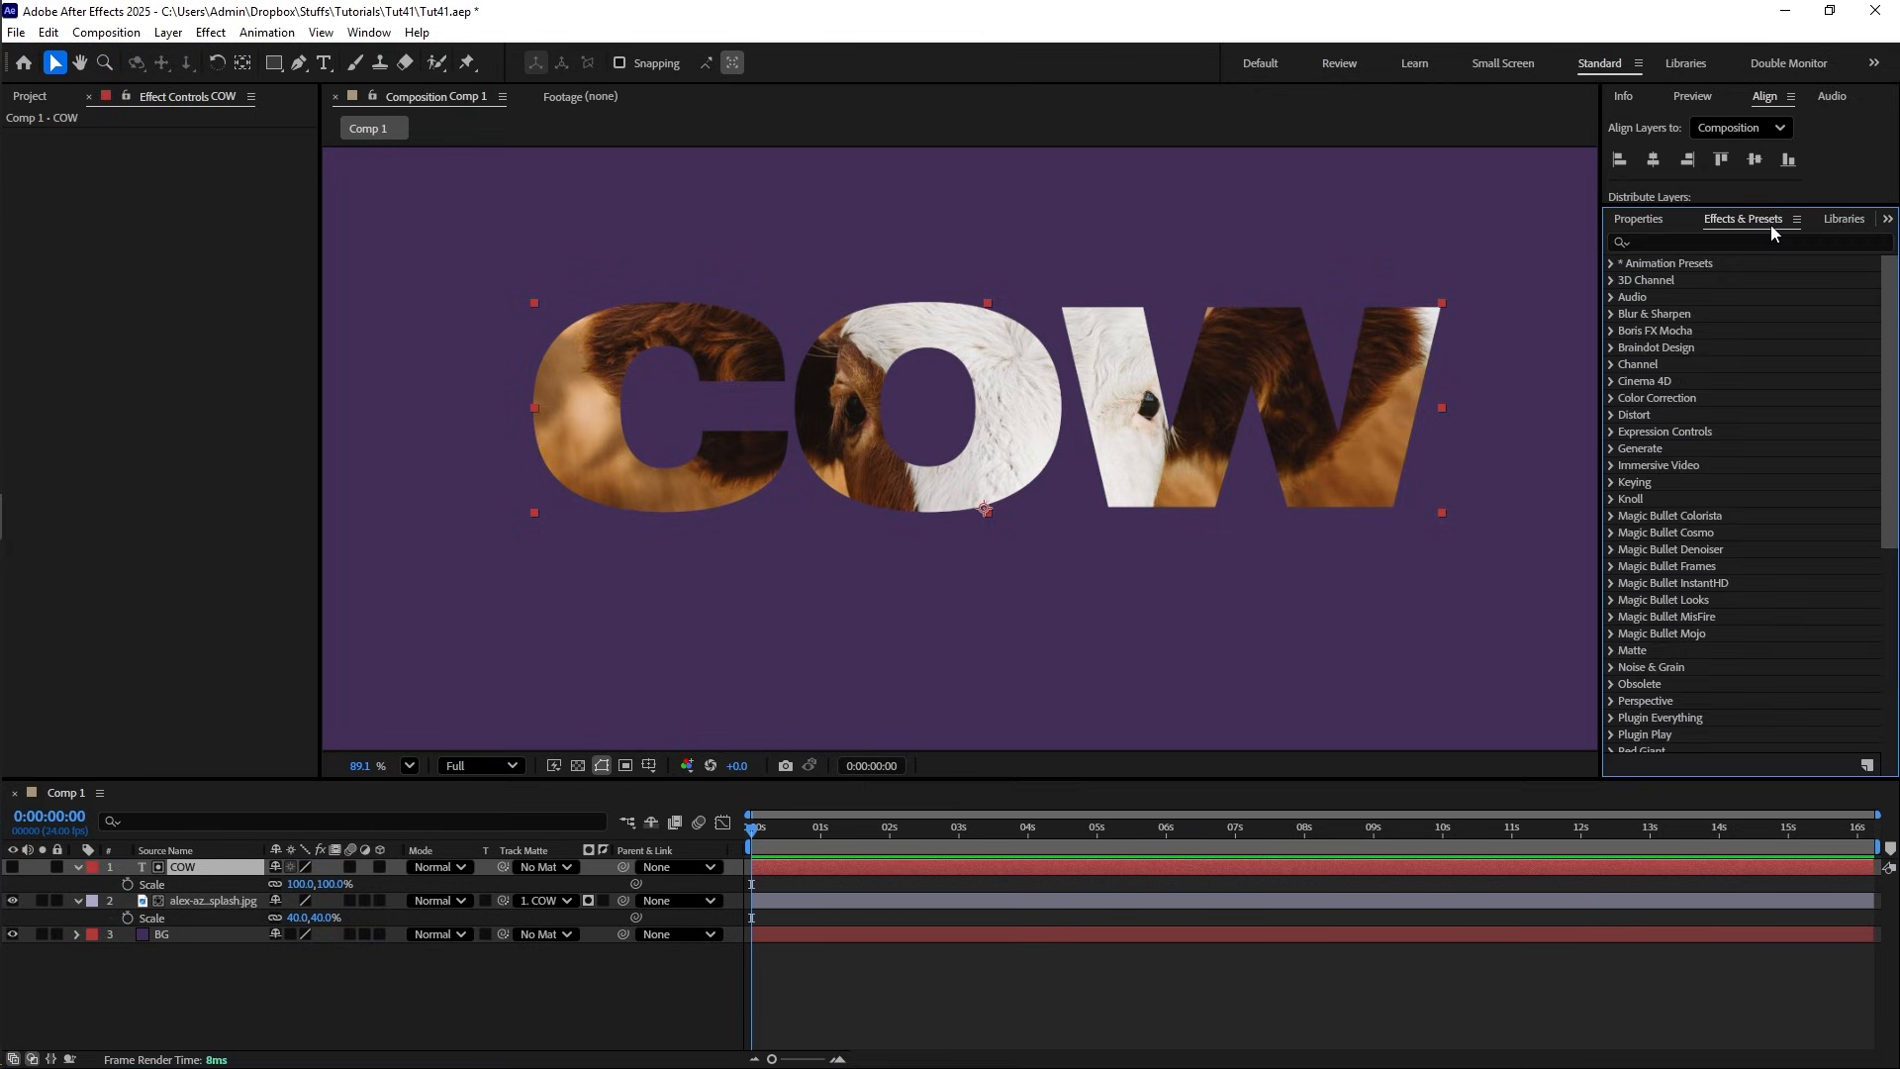
{"action": "left_click", "coordinate": [1742, 242]}
{"action": "type", "text": "fast"}
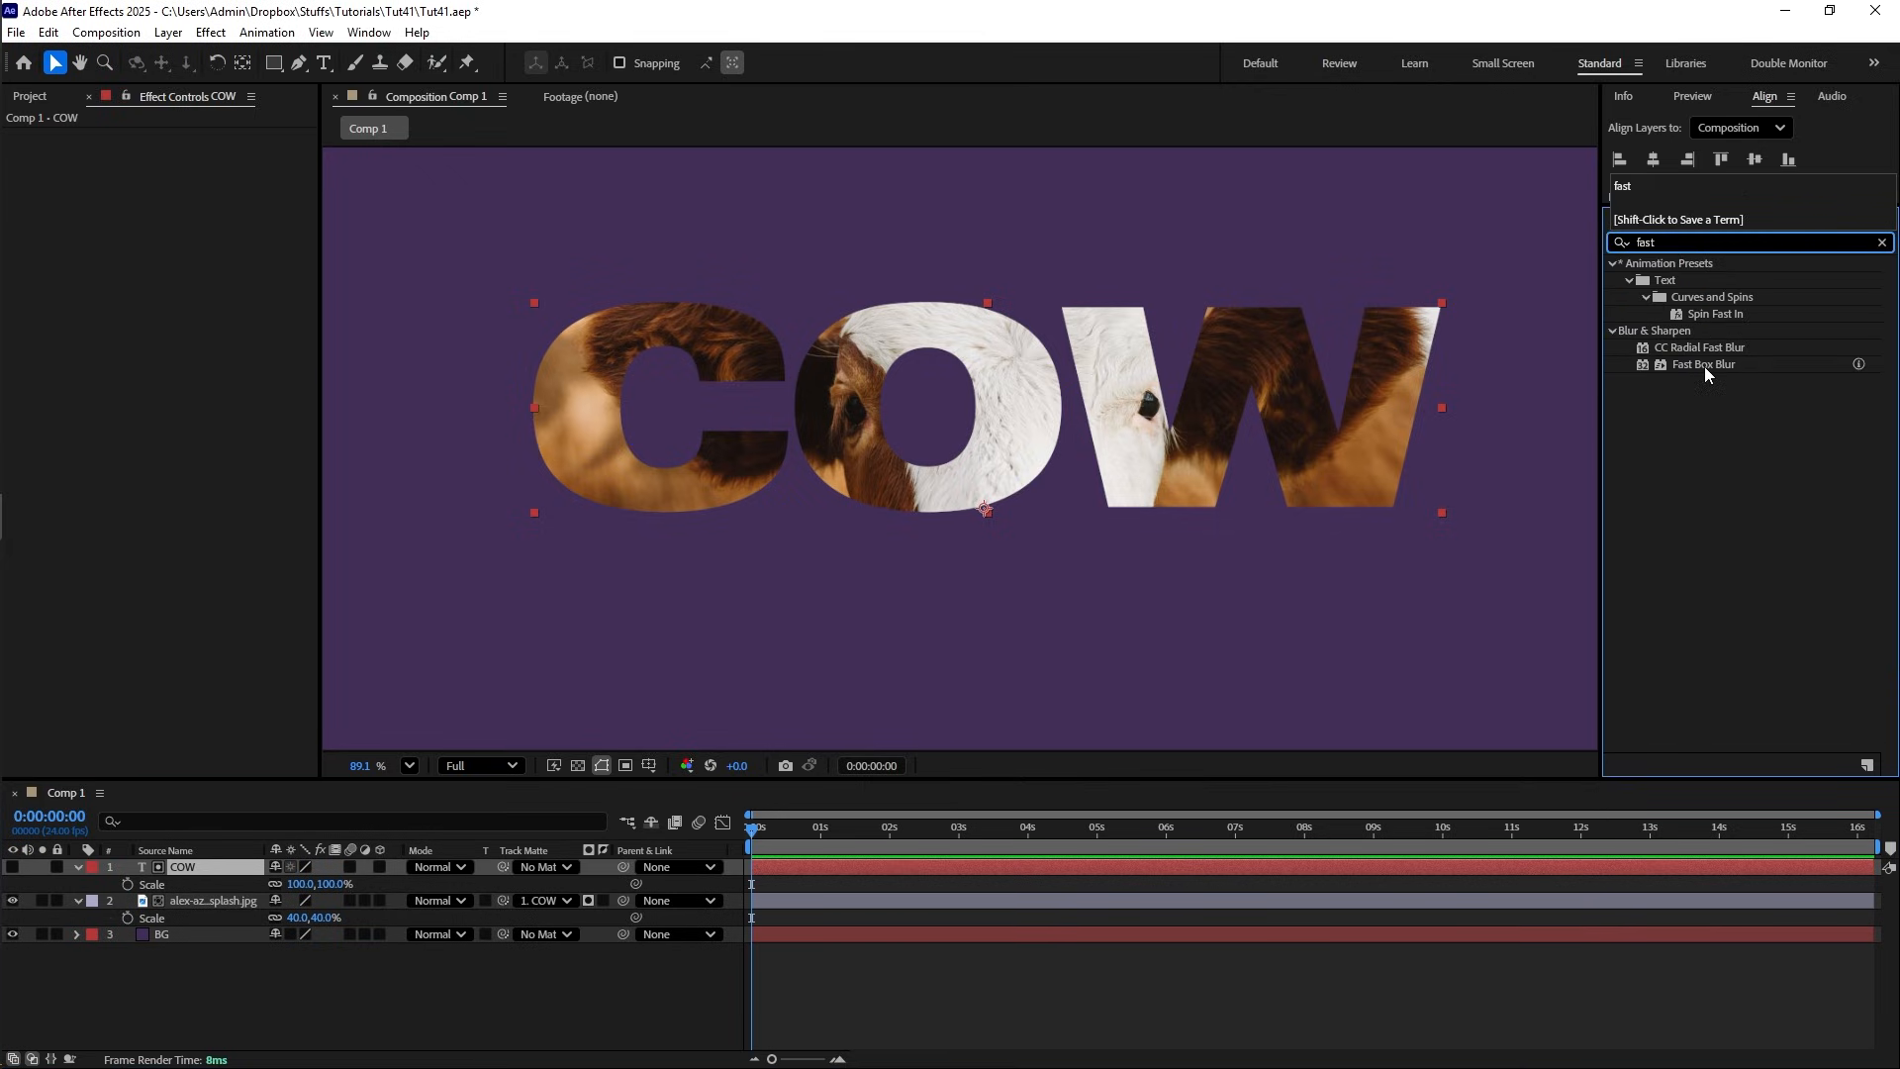
{"action": "left_click_drag", "start_coordinate": [1705, 364], "coordinate": [254, 873]}
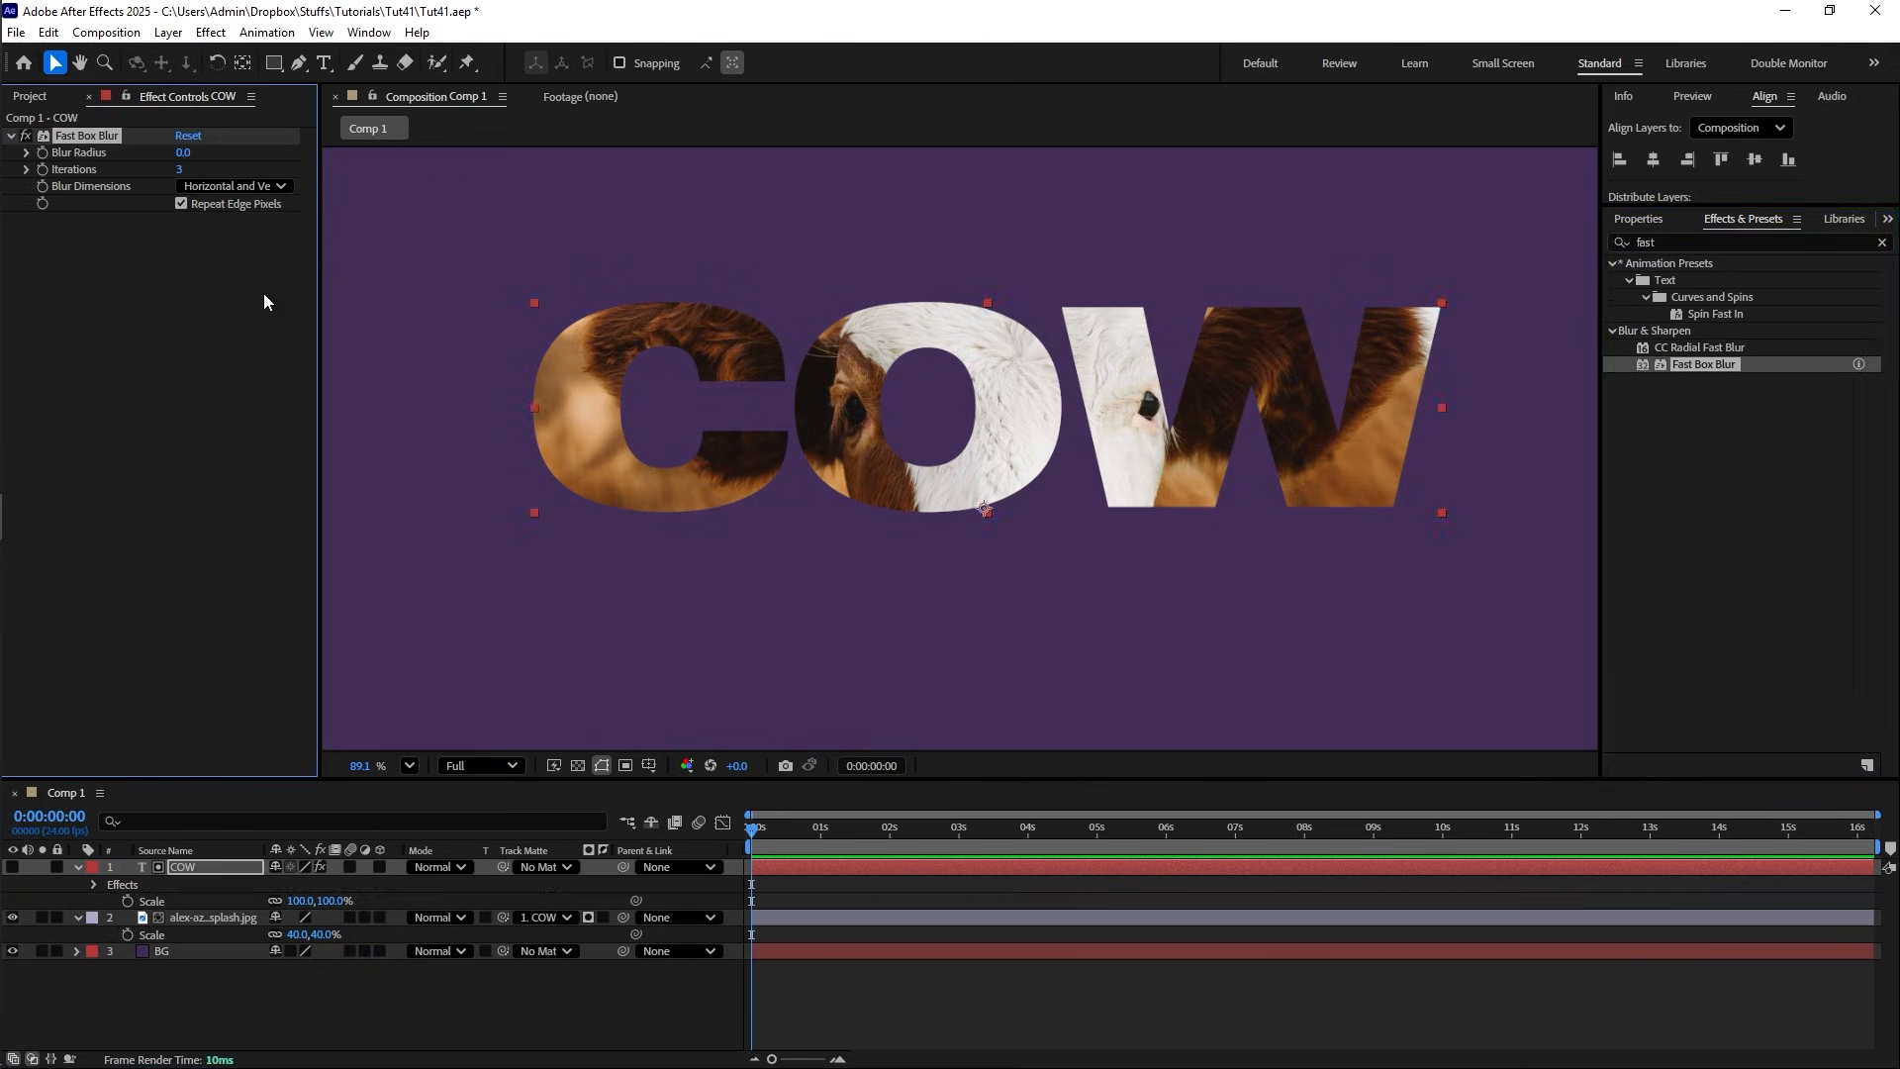
{"action": "left_click", "coordinate": [183, 152]}
{"action": "type", "text": "17"}
{"action": "key", "text": "Return"}
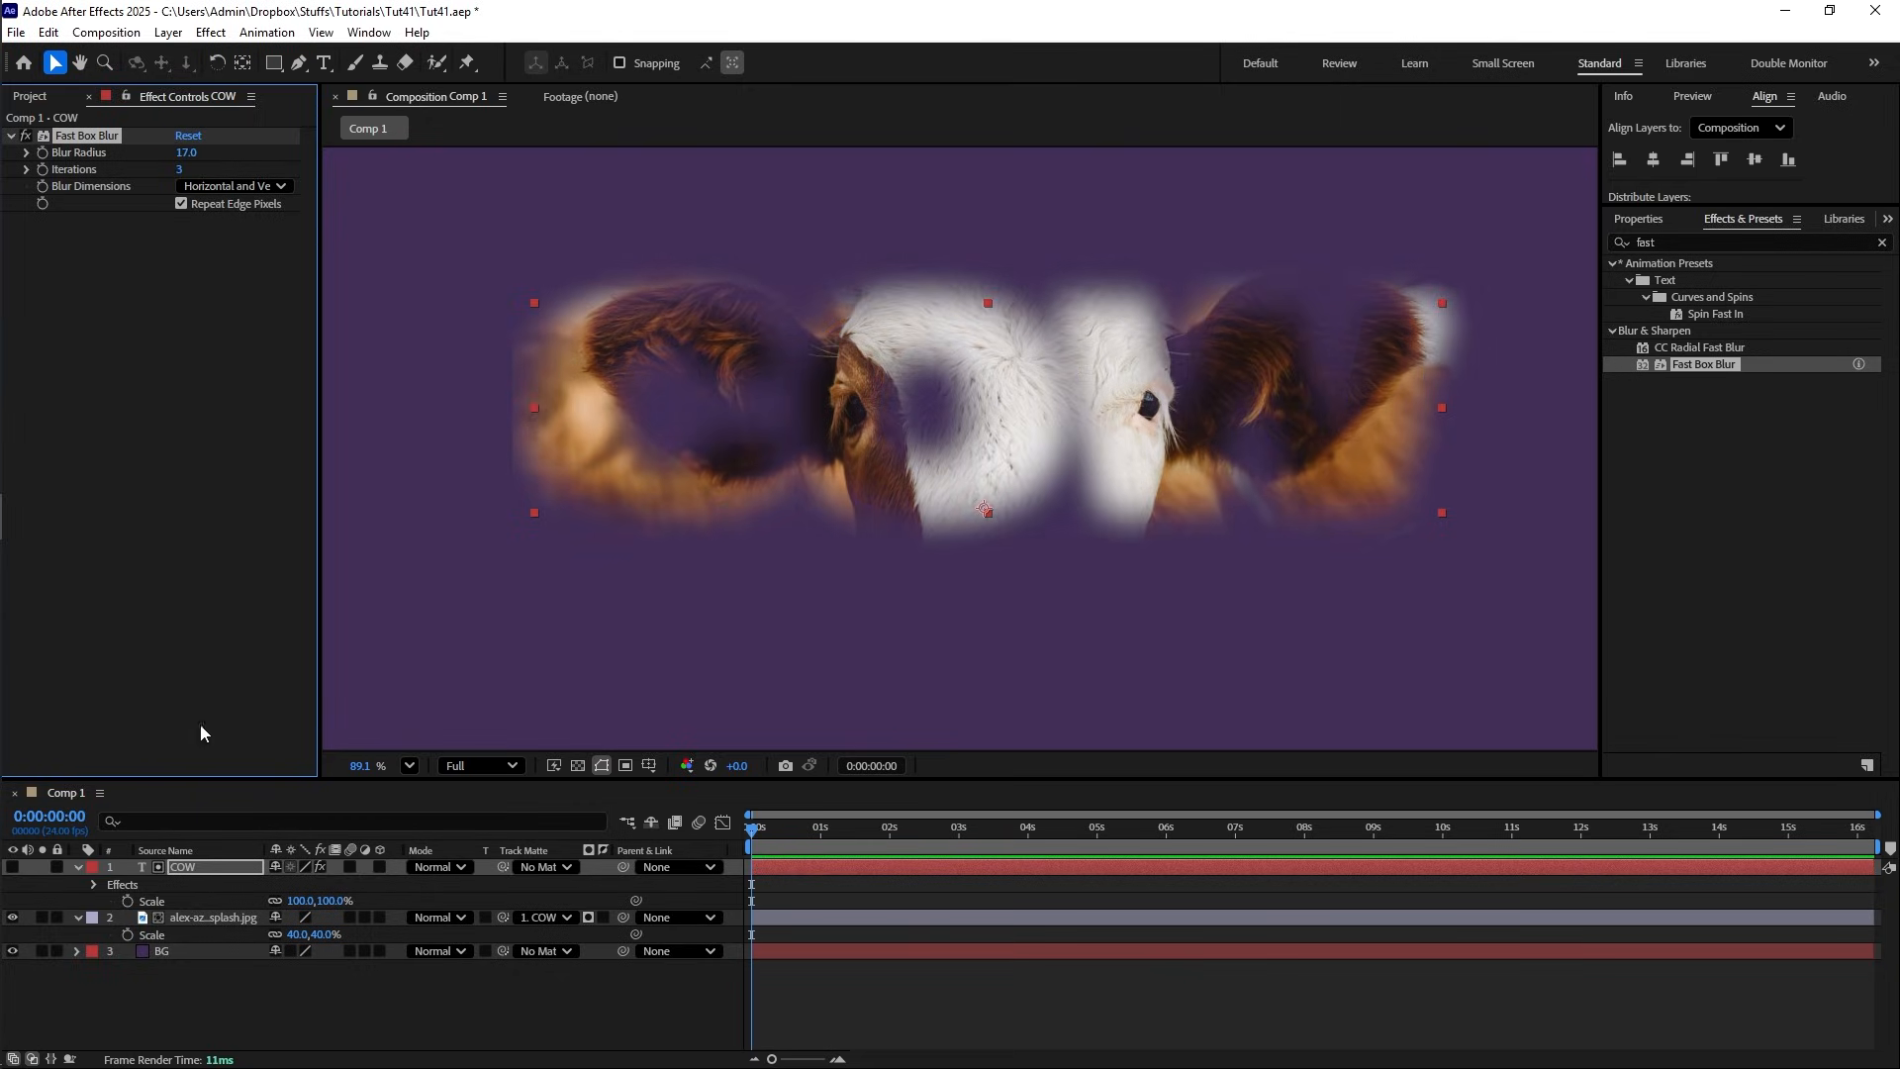
- Show and hide the COW matte layer to compare its blurred edges with those of the matted photo
{"action": "left_click", "coordinate": [12, 867]}
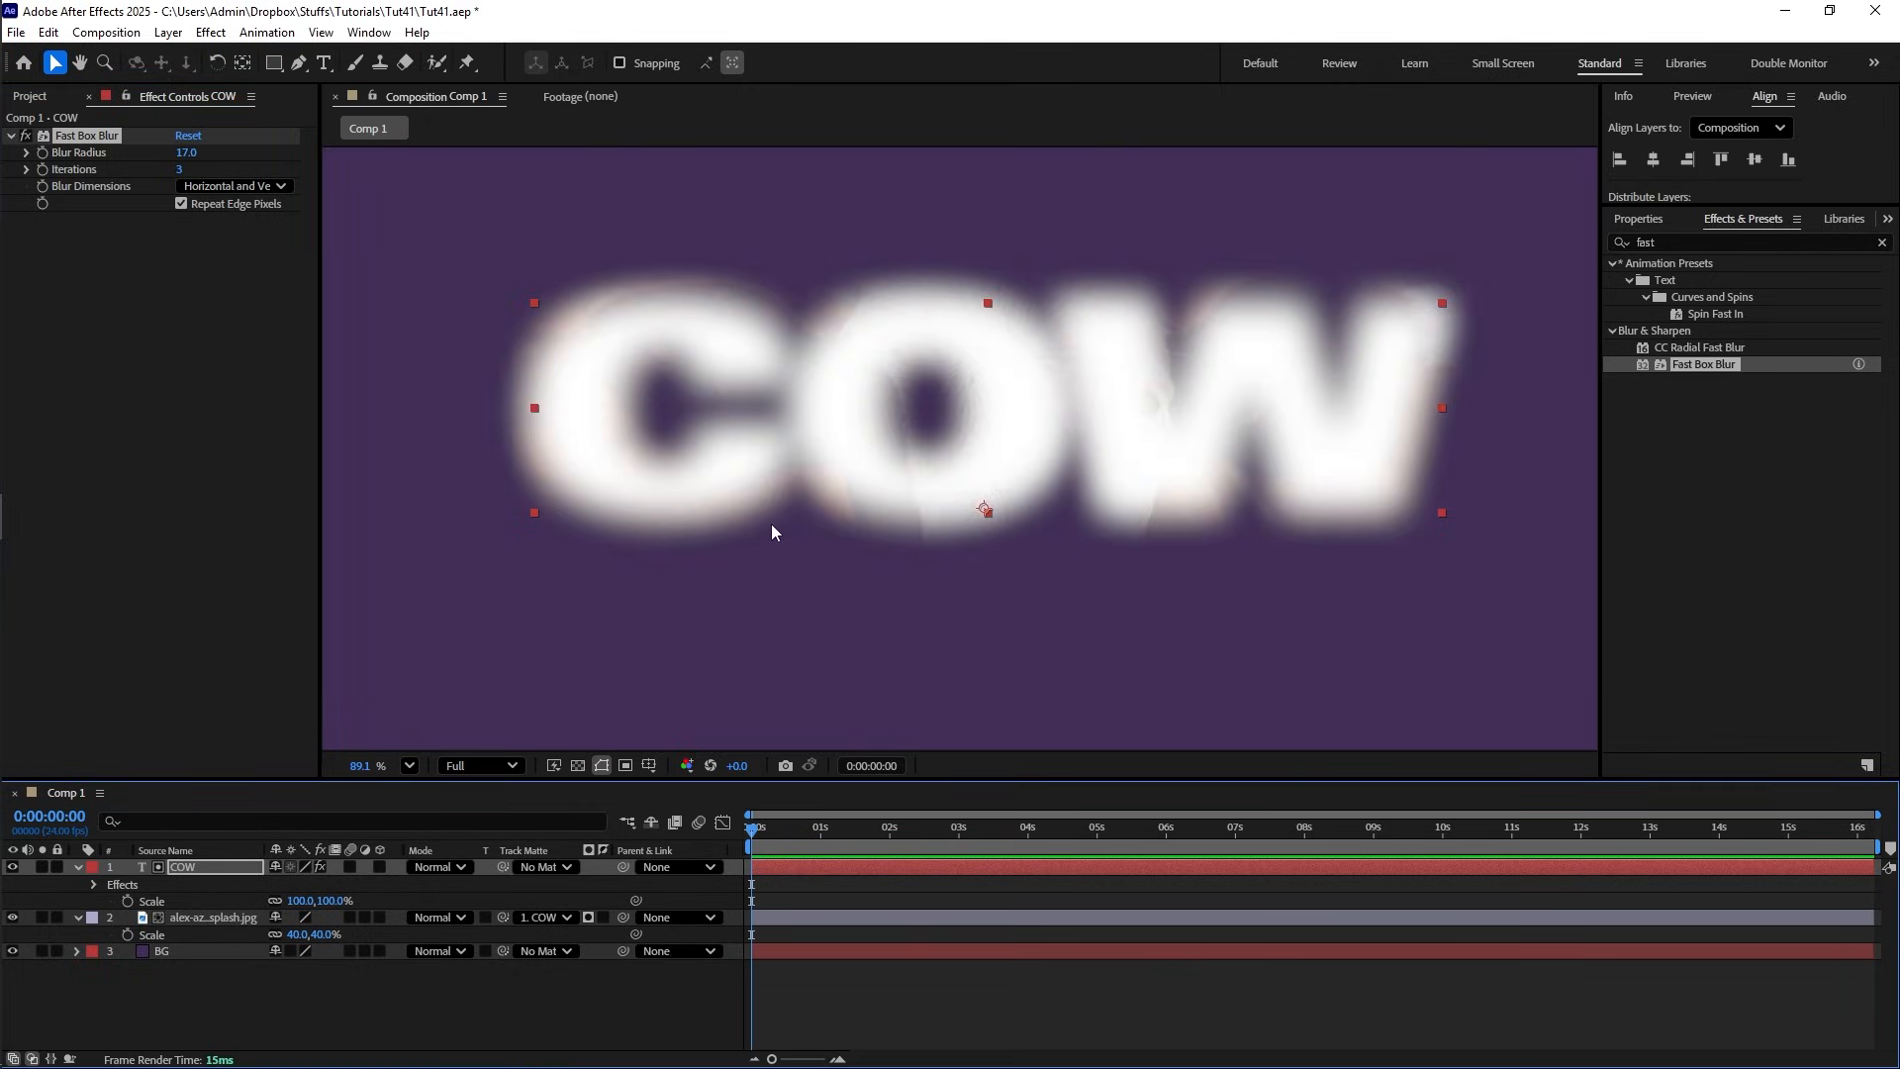
{"action": "left_click", "coordinate": [12, 867]}
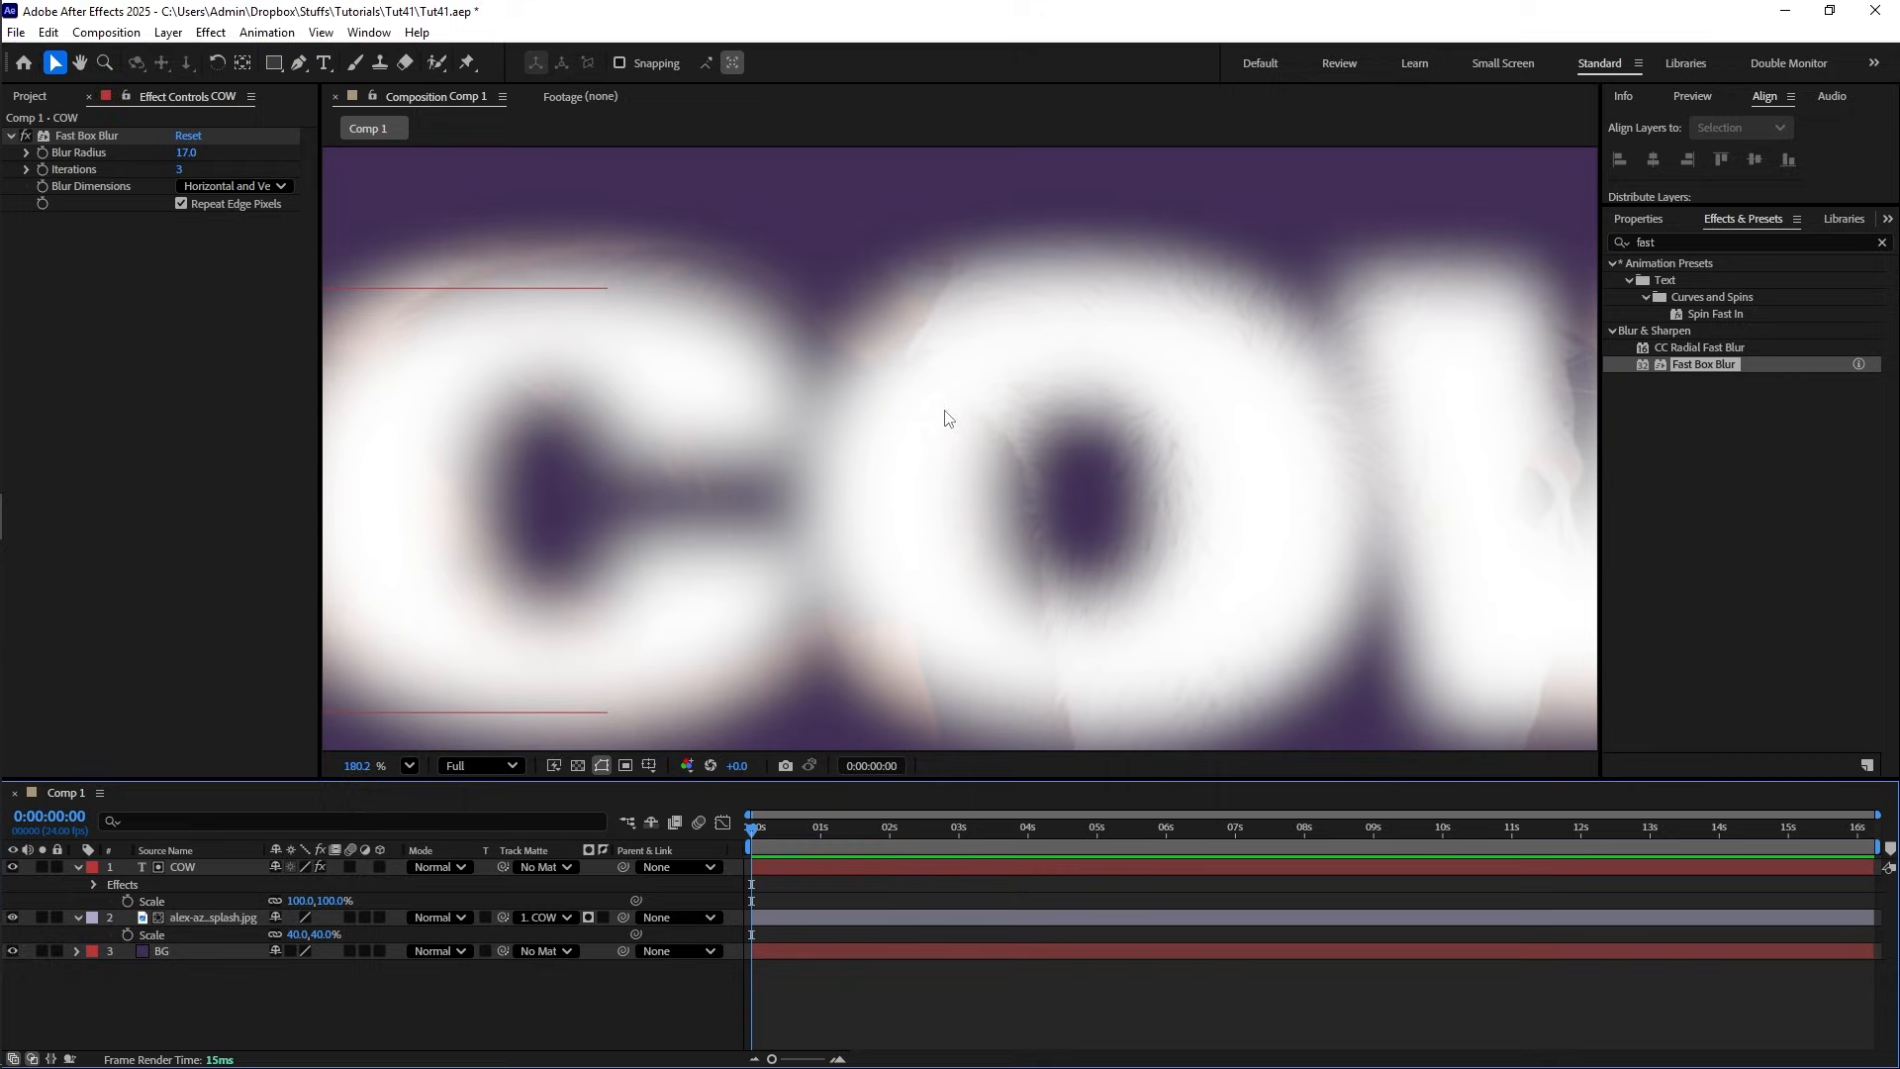
{"action": "left_click", "coordinate": [13, 867]}
{"action": "scroll", "coordinate": [881, 316], "scroll_direction": "down", "scroll_amount": 2}
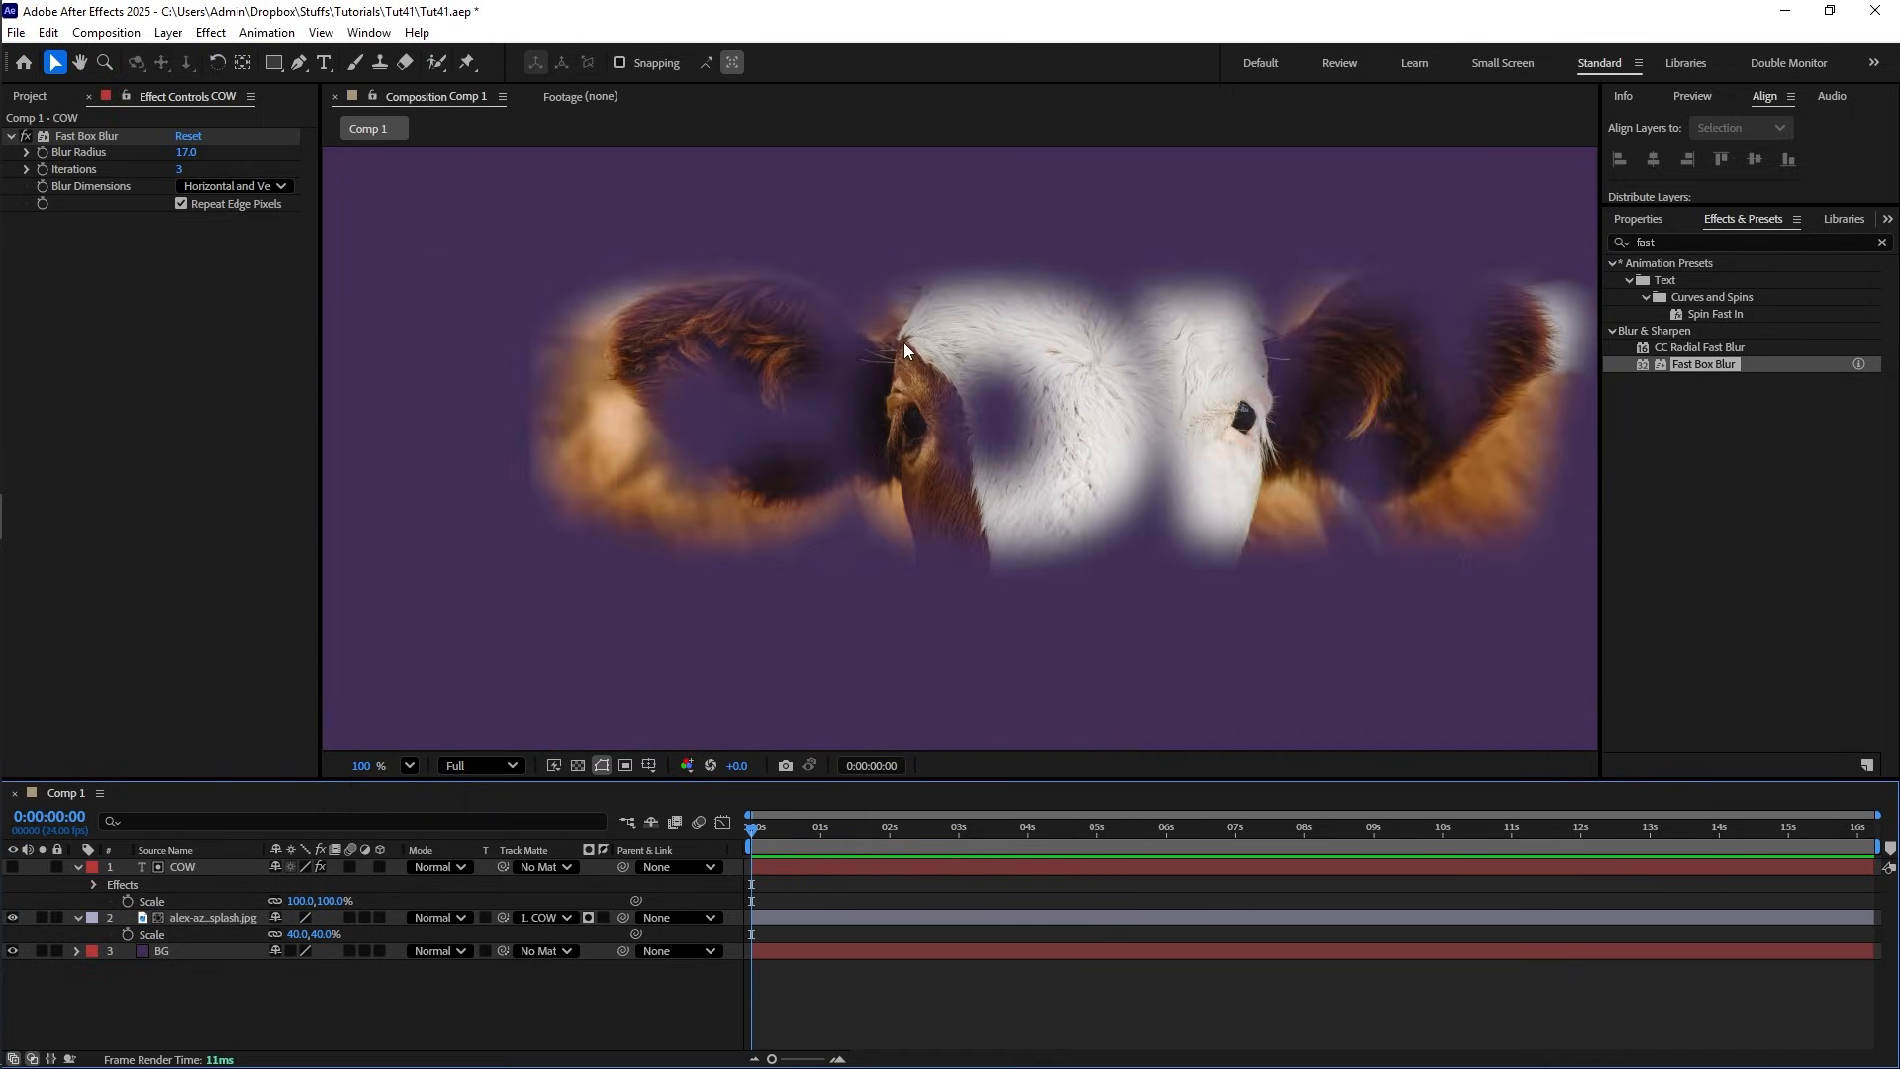
{"action": "scroll", "coordinate": [870, 294], "scroll_direction": "up", "scroll_amount": 5}
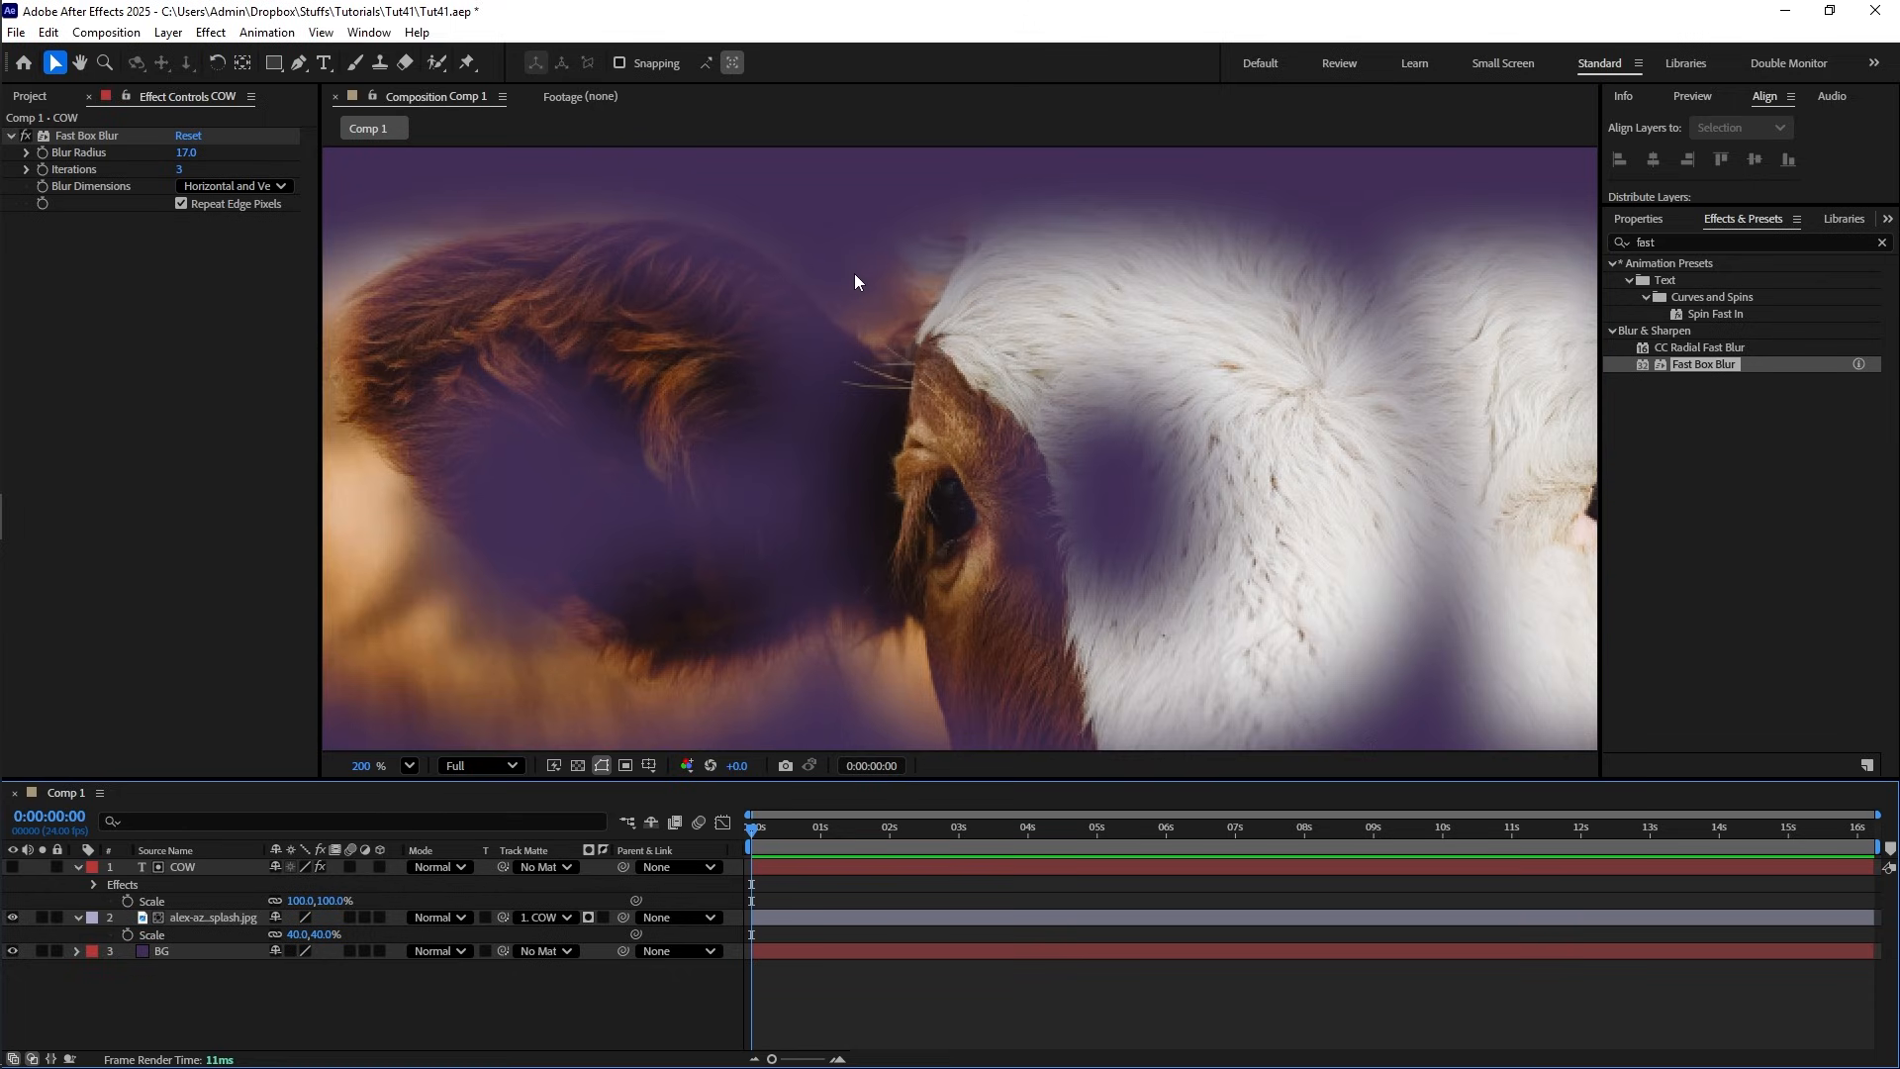
- Delete the Fast Box Blur effect from the COW text layer
{"action": "scroll", "coordinate": [866, 298], "scroll_direction": "up", "scroll_amount": 1}
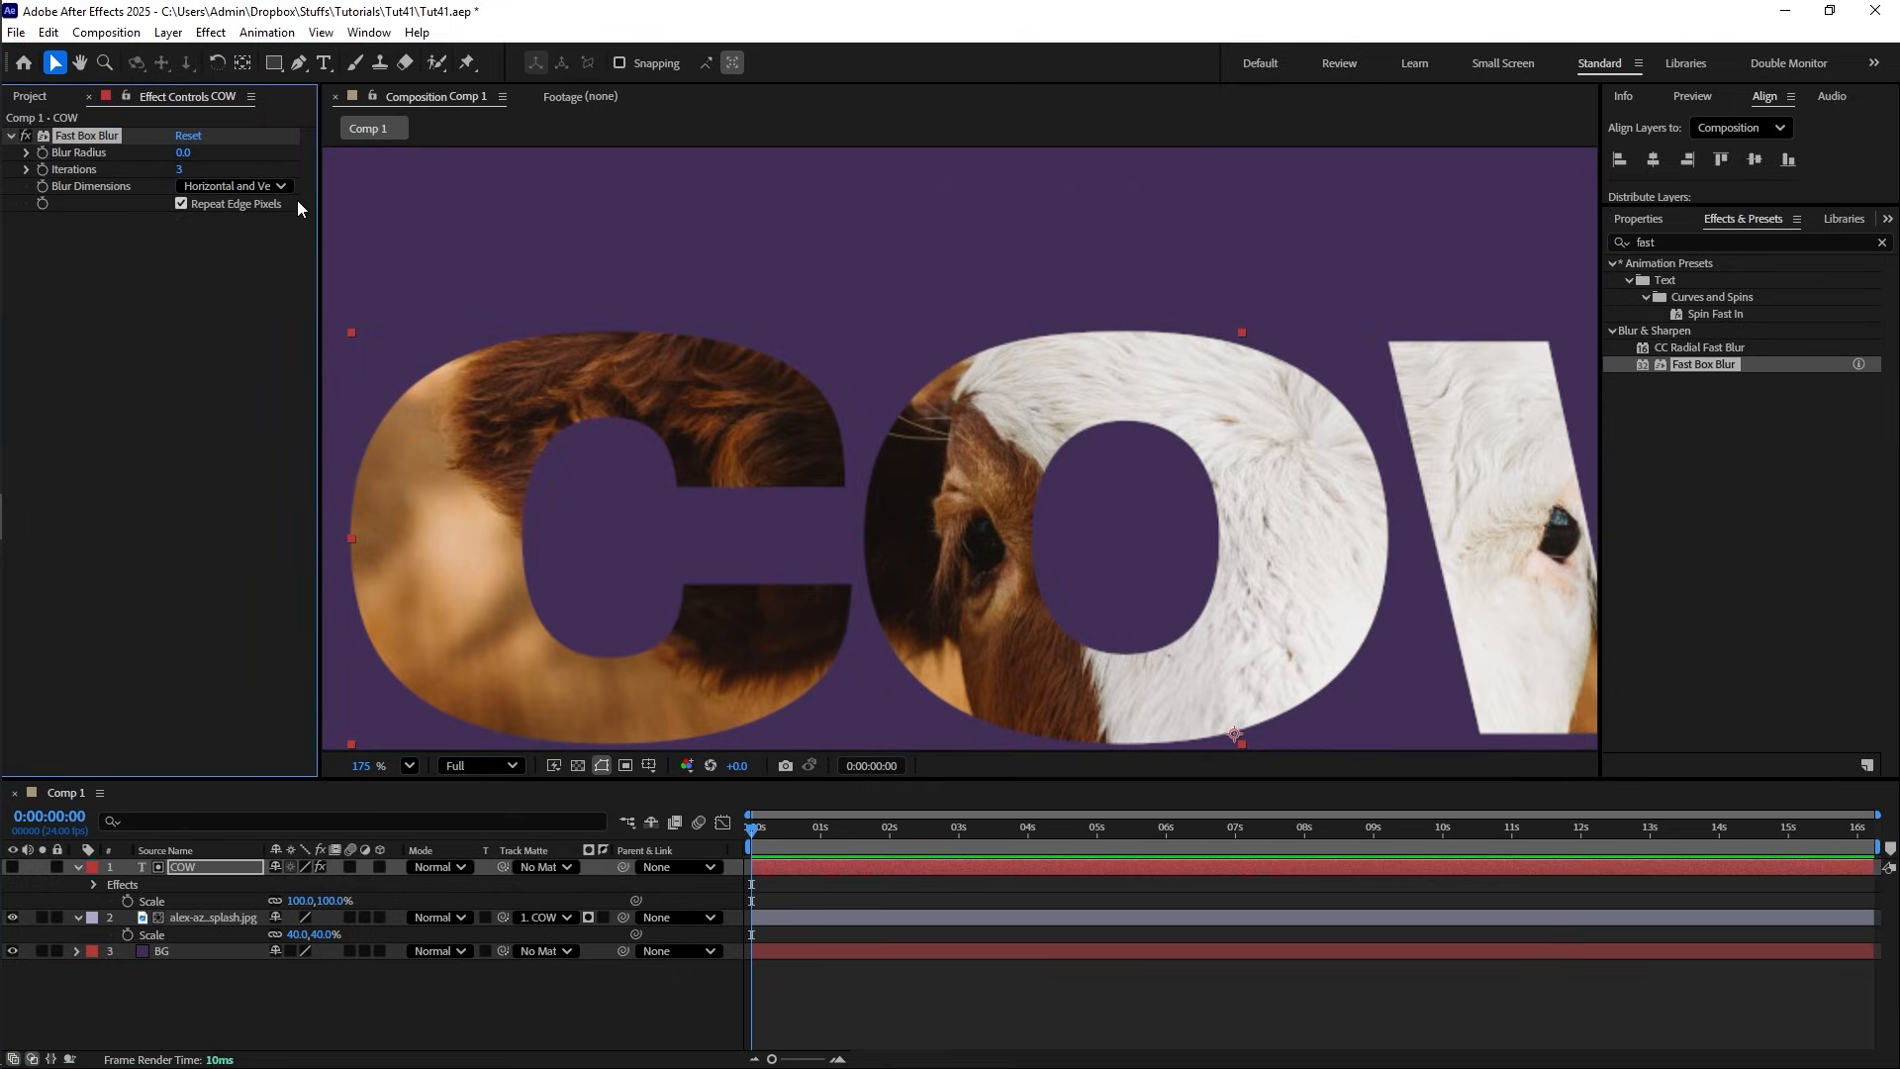
{"action": "key", "text": "Delete"}
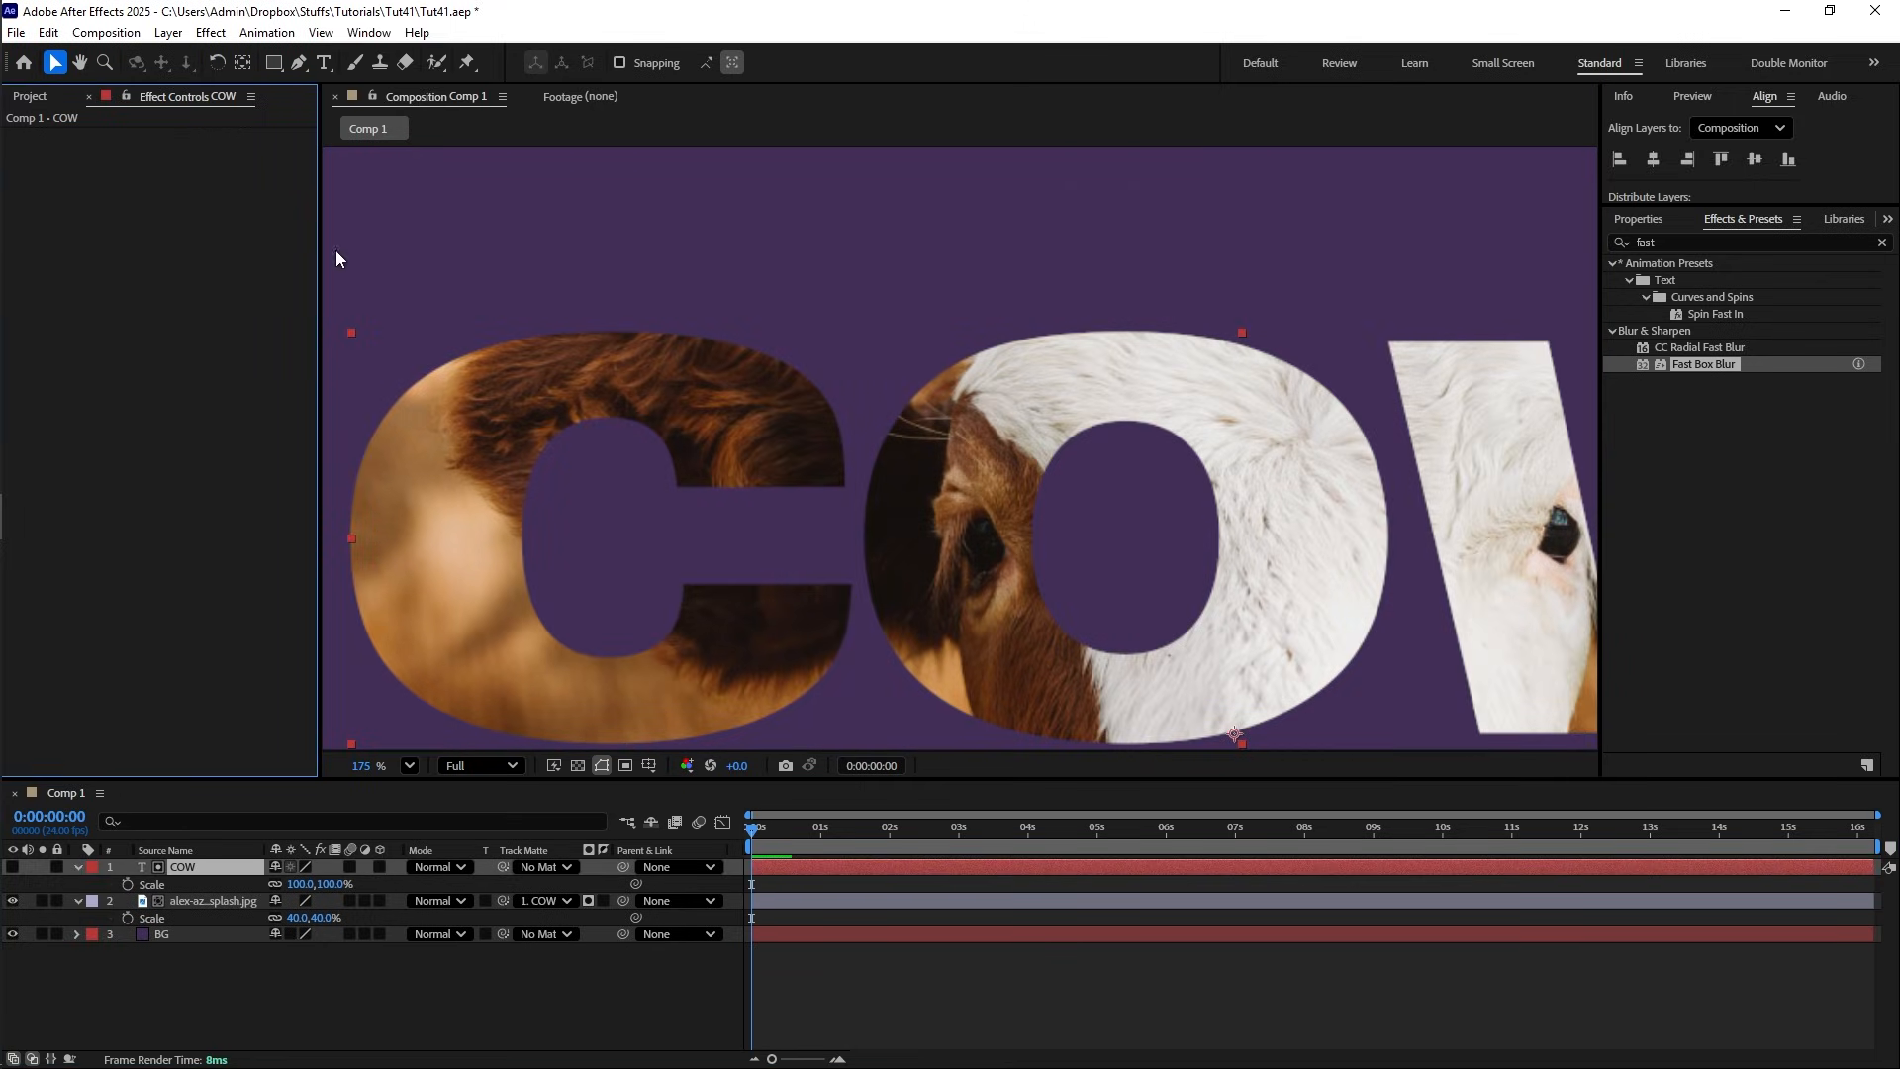
- Set the cow photo's track matte to No Matte, show the COW layer and use the photo as the text's track matte
{"action": "left_click", "coordinate": [406, 767]}
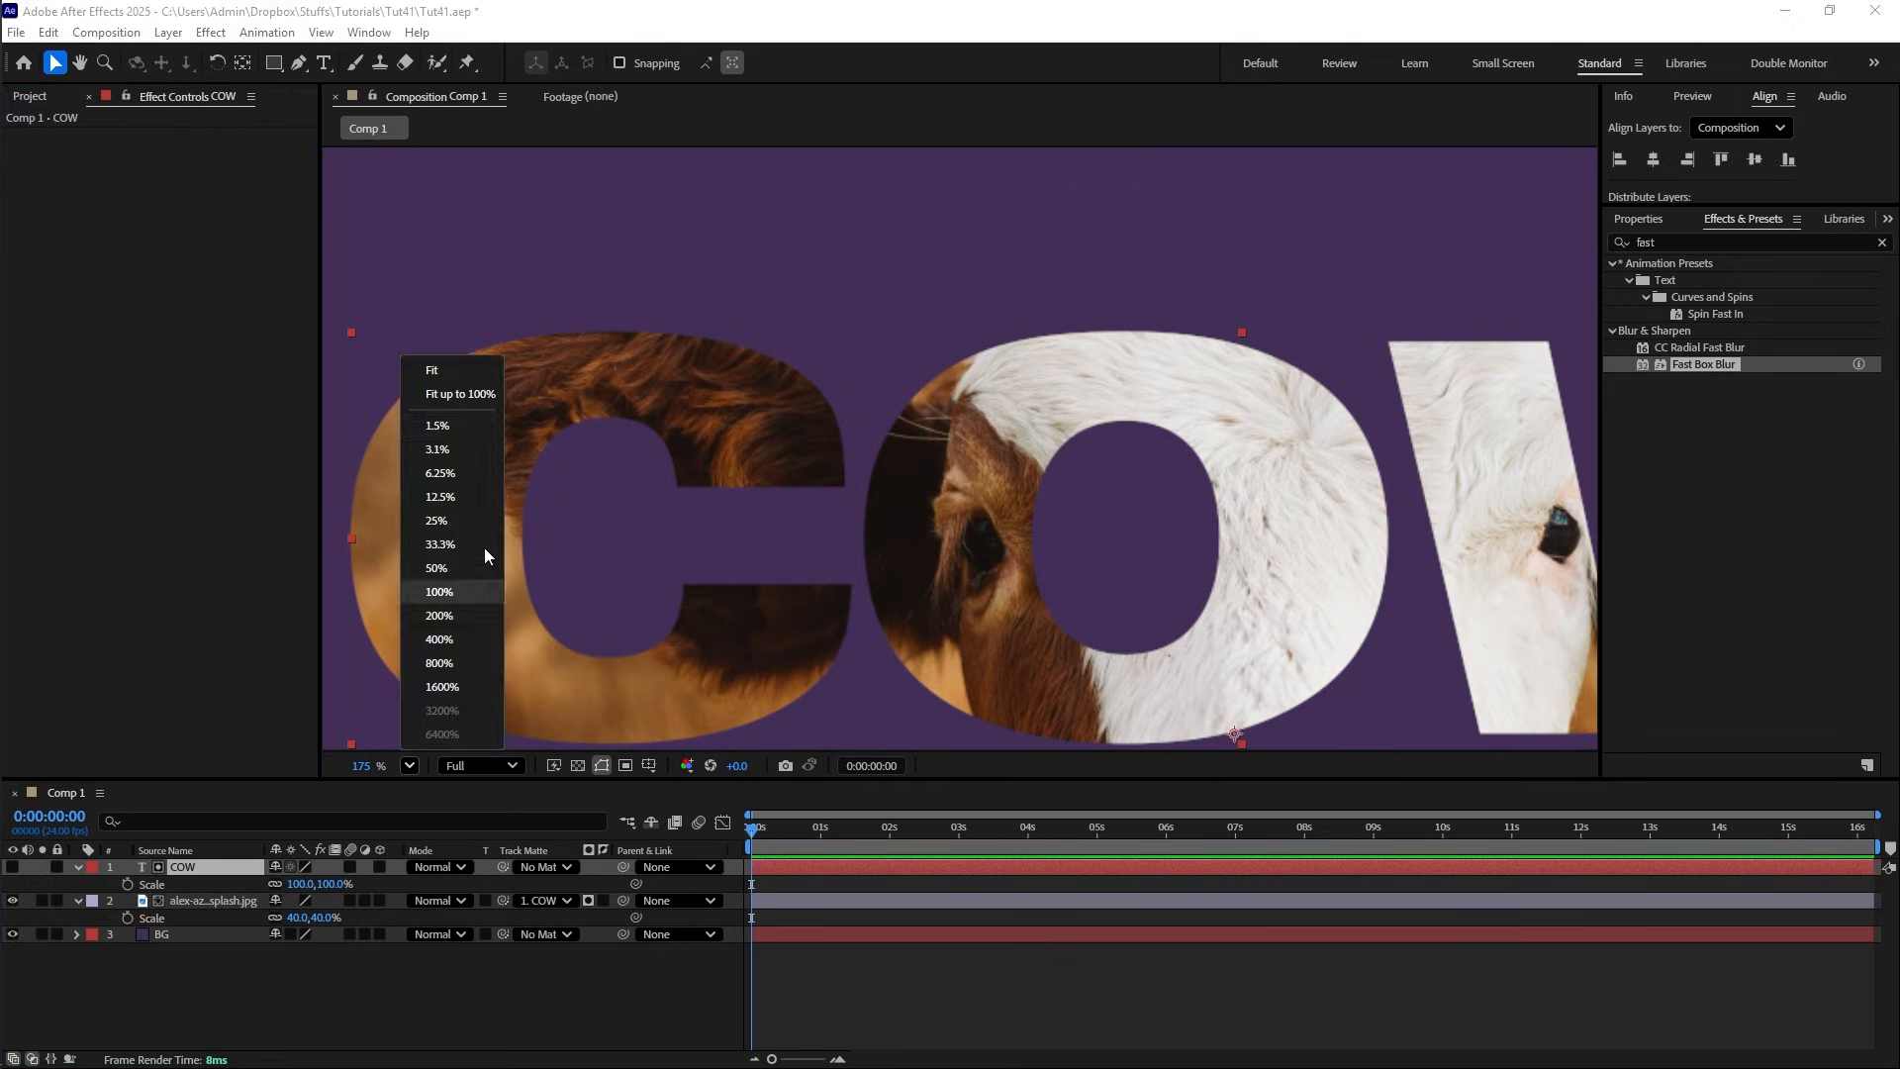
{"action": "left_click", "coordinate": [462, 383]}
{"action": "left_click", "coordinate": [538, 900]}
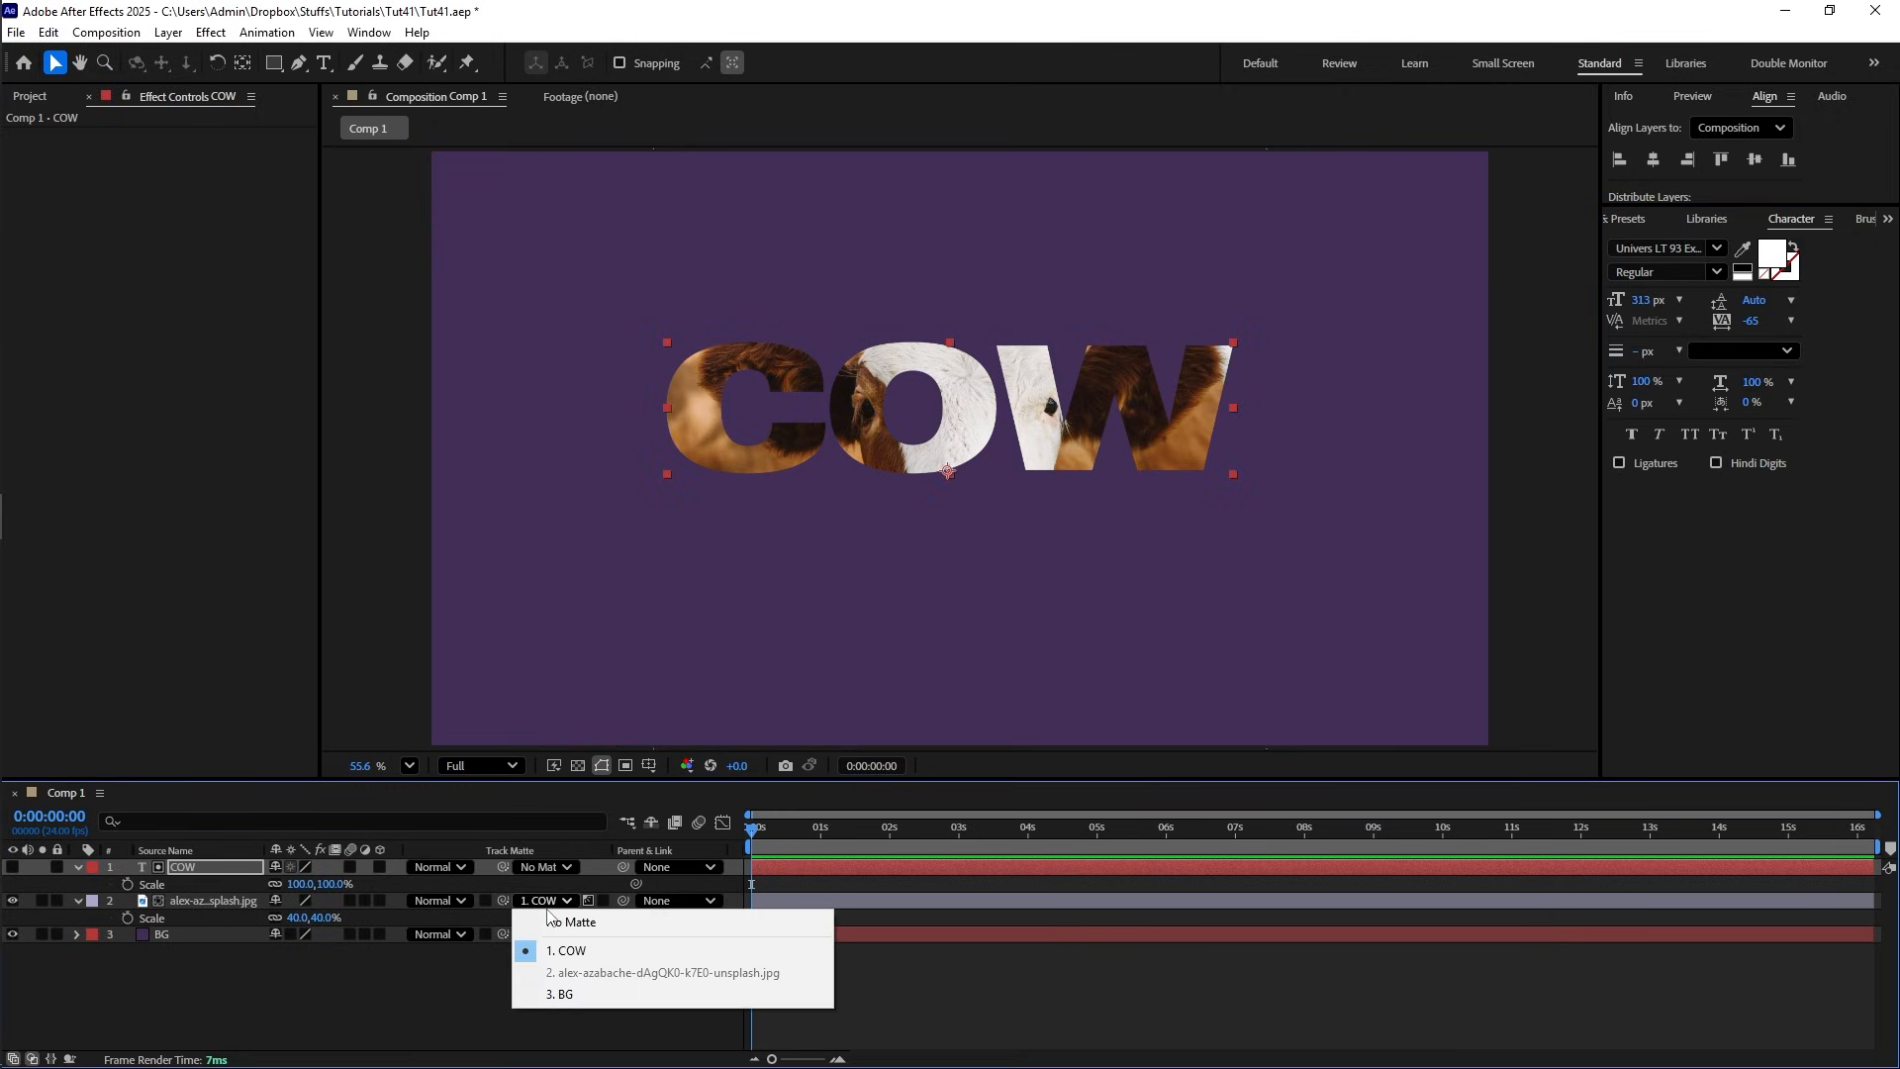
{"action": "left_click", "coordinate": [574, 922]}
{"action": "left_click", "coordinate": [13, 867]}
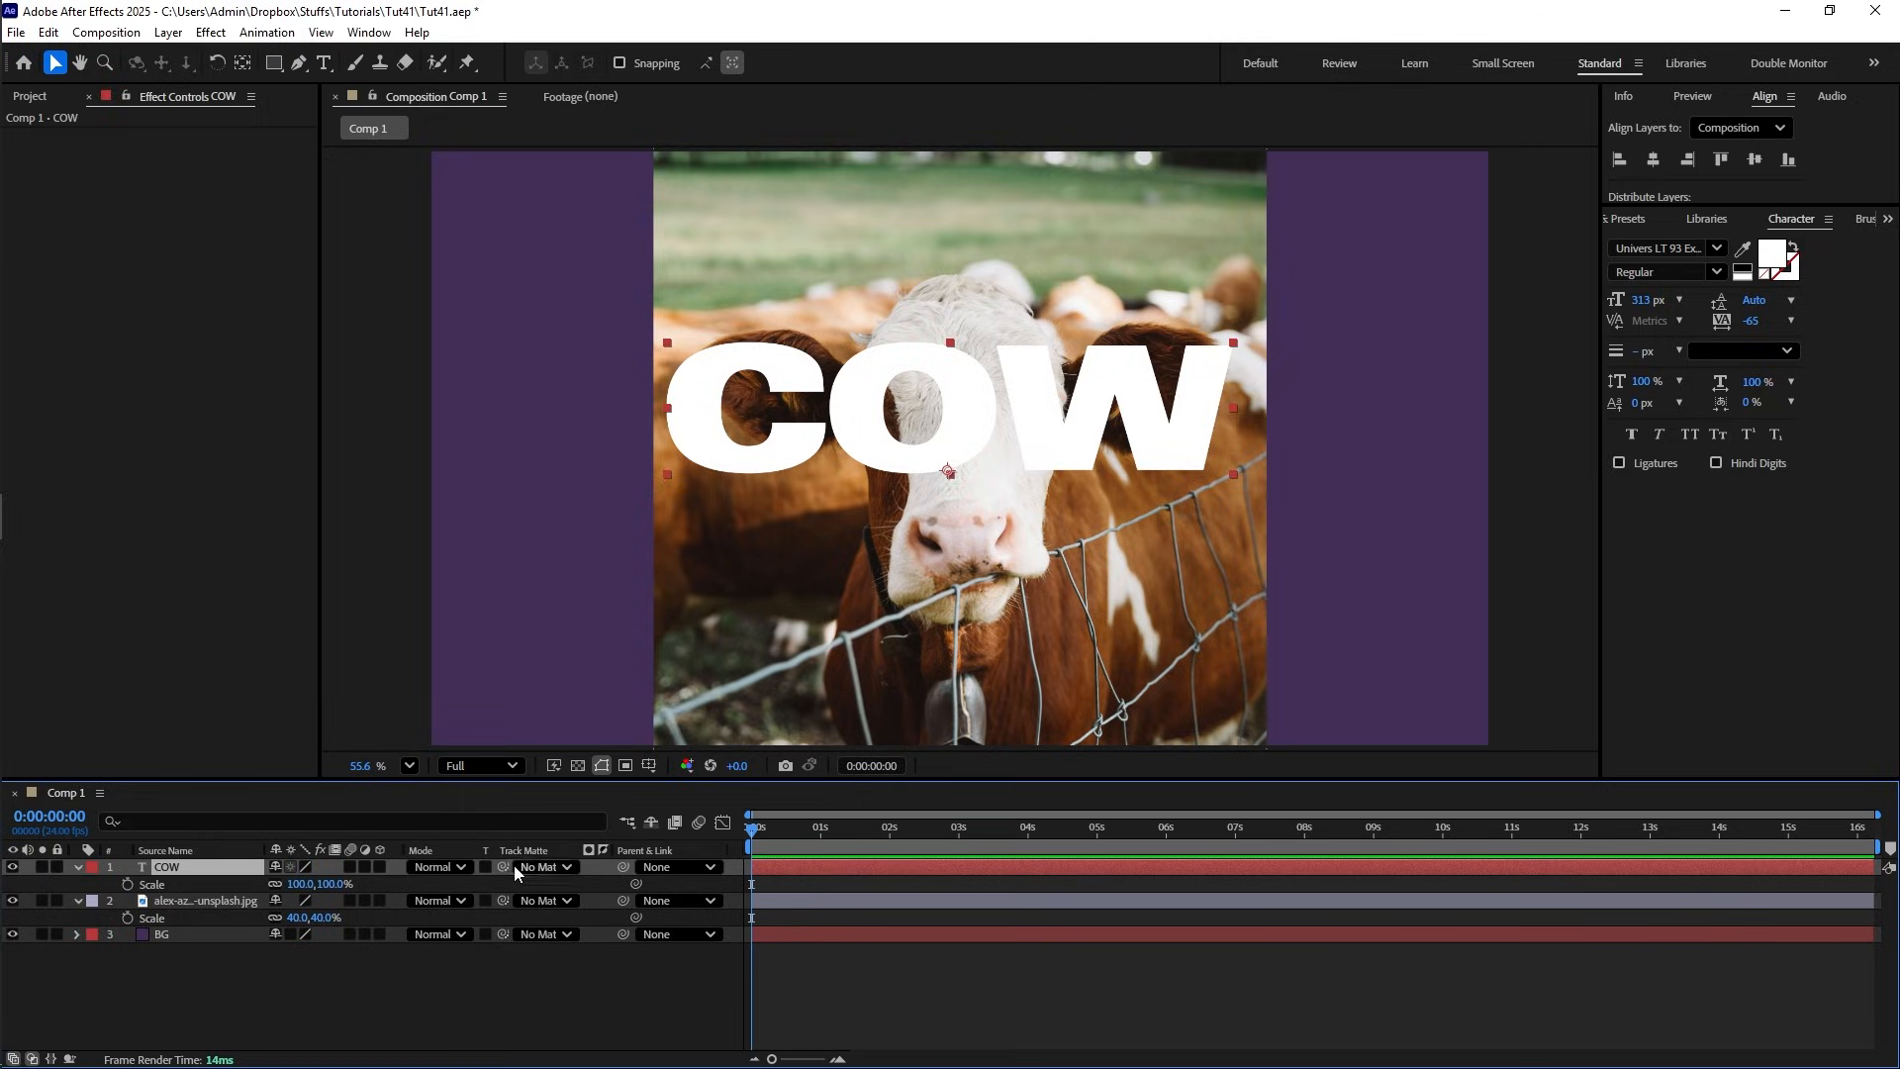
{"action": "left_click_drag", "start_coordinate": [503, 867], "coordinate": [186, 902]}
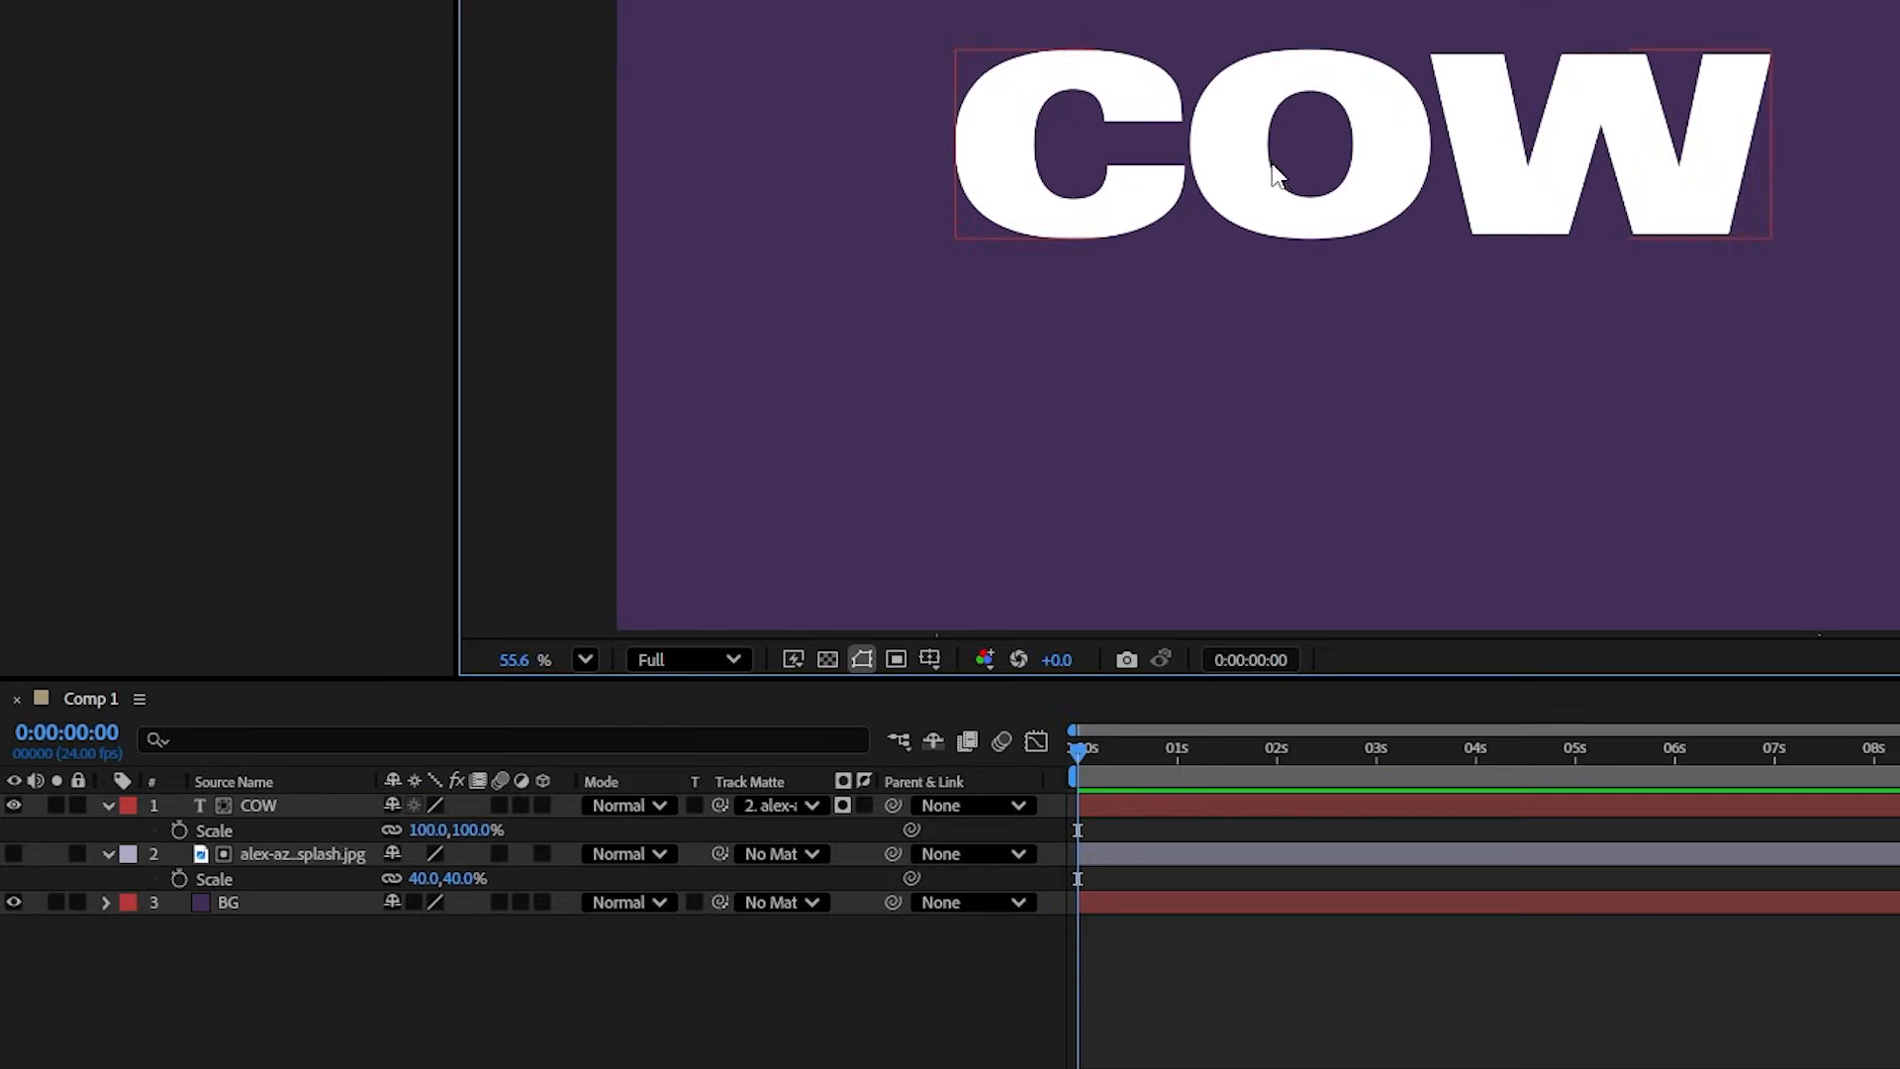
- Switch the COW text's track matte from alpha to luma and make the cow photo layer visible beneath it
{"action": "left_click", "coordinate": [842, 808]}
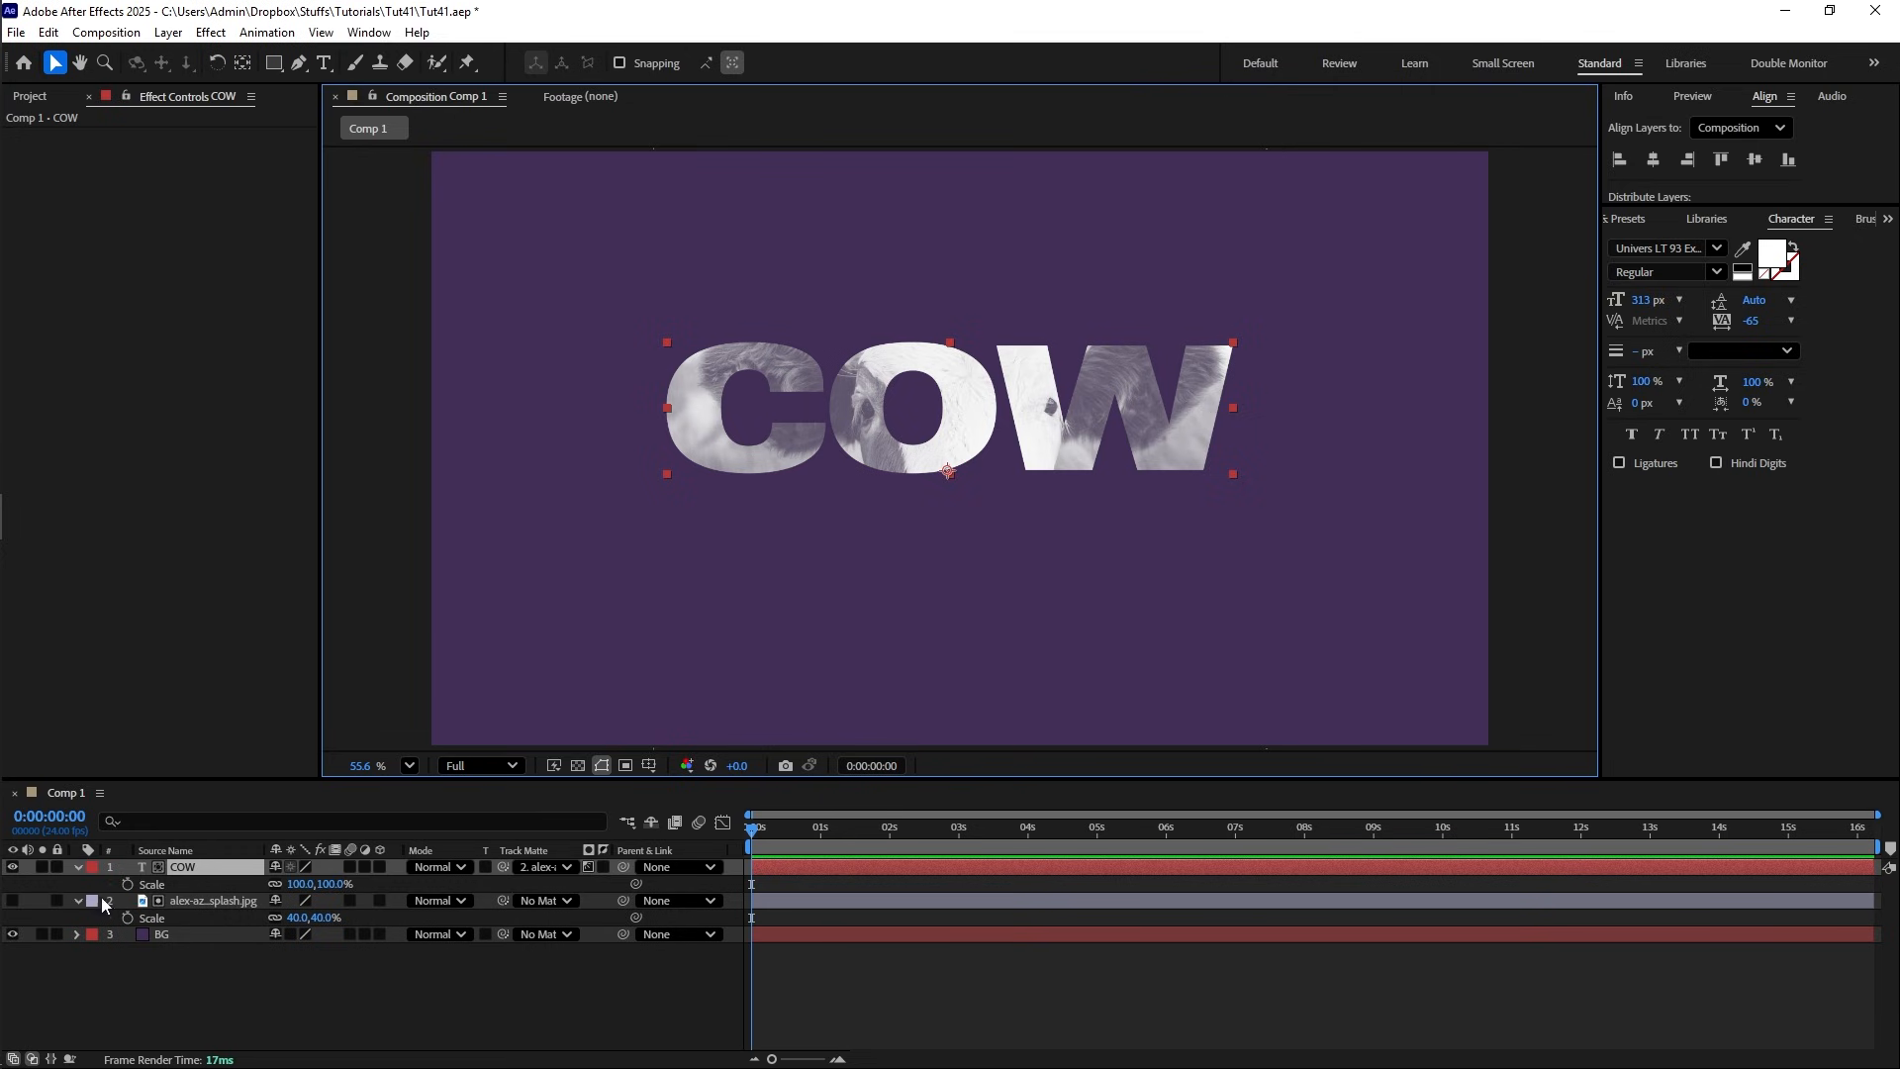
{"action": "left_click", "coordinate": [12, 901]}
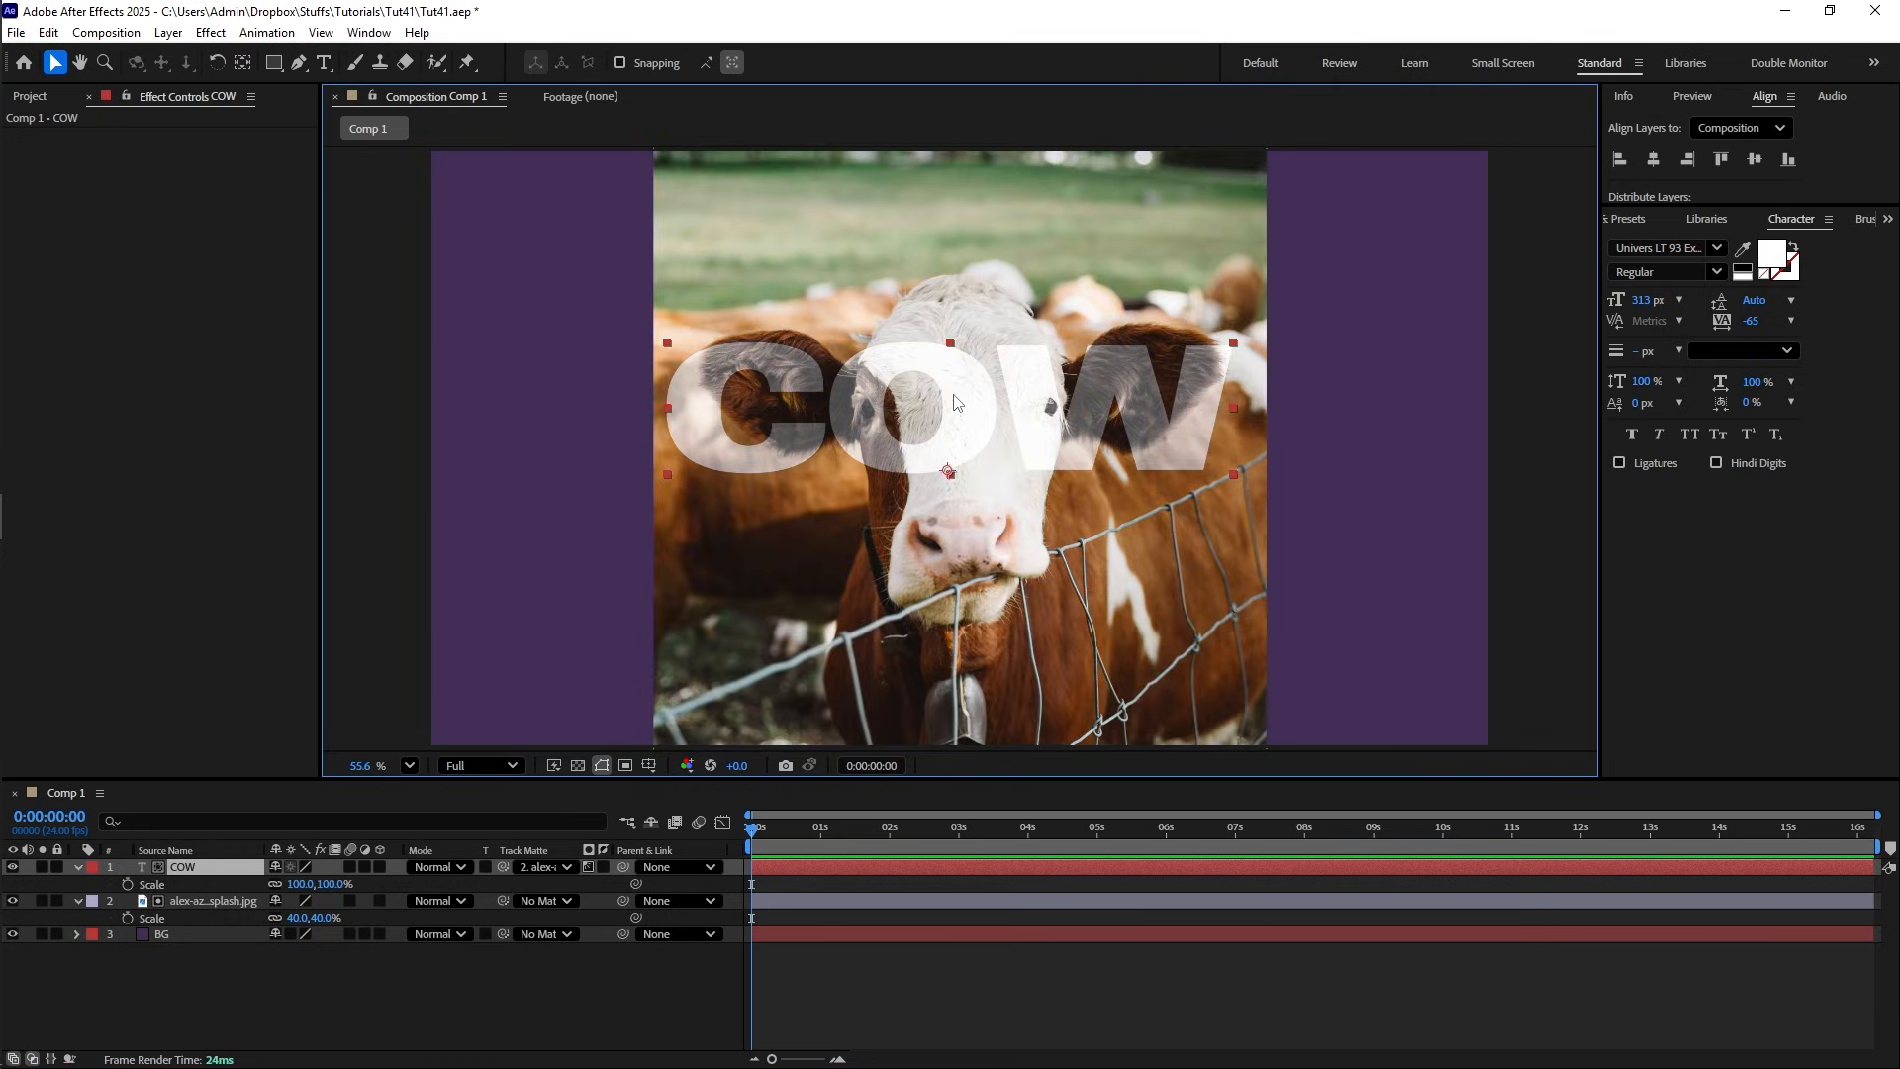
{"action": "scroll", "coordinate": [936, 402], "scroll_direction": "up", "scroll_amount": 3}
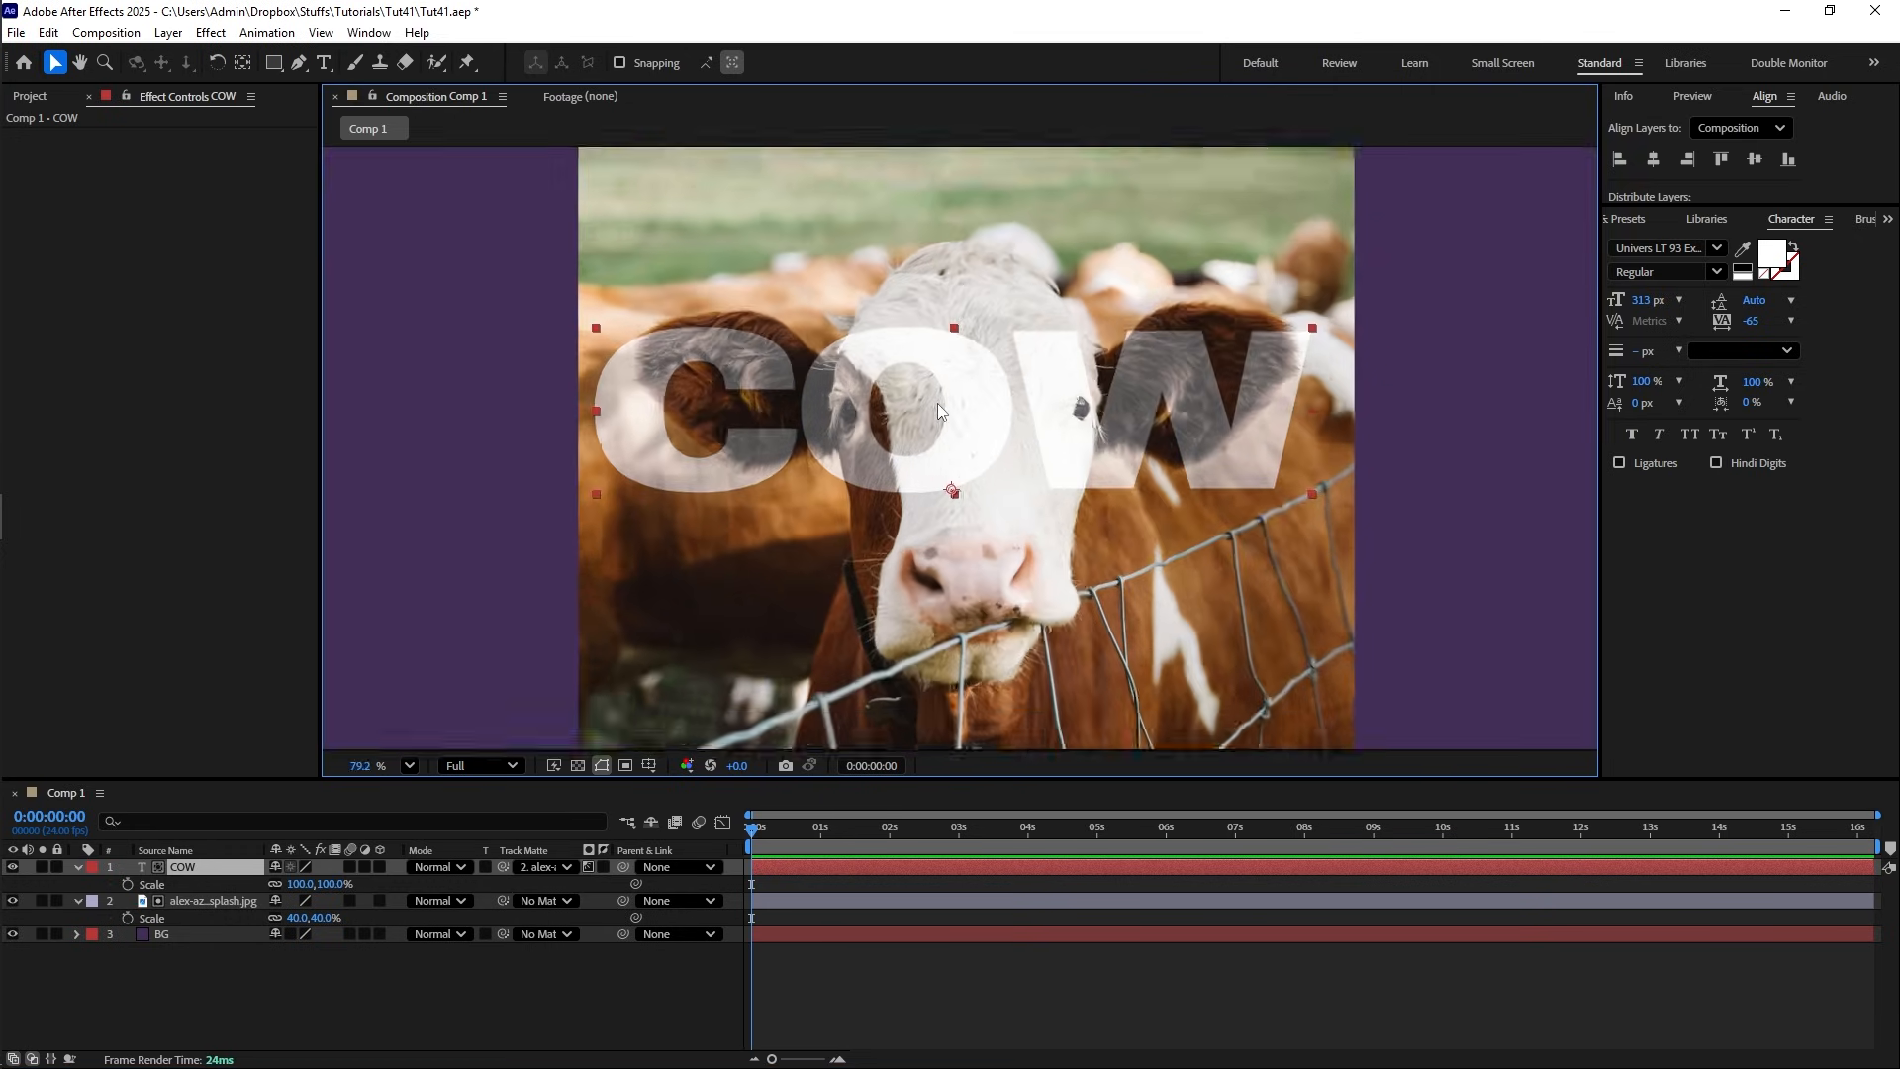
- Hide the cow photo and BG layers and turn on the transparency grid behind the luma-matted COW text
{"action": "left_click_drag", "start_coordinate": [936, 402], "coordinate": [919, 527]}
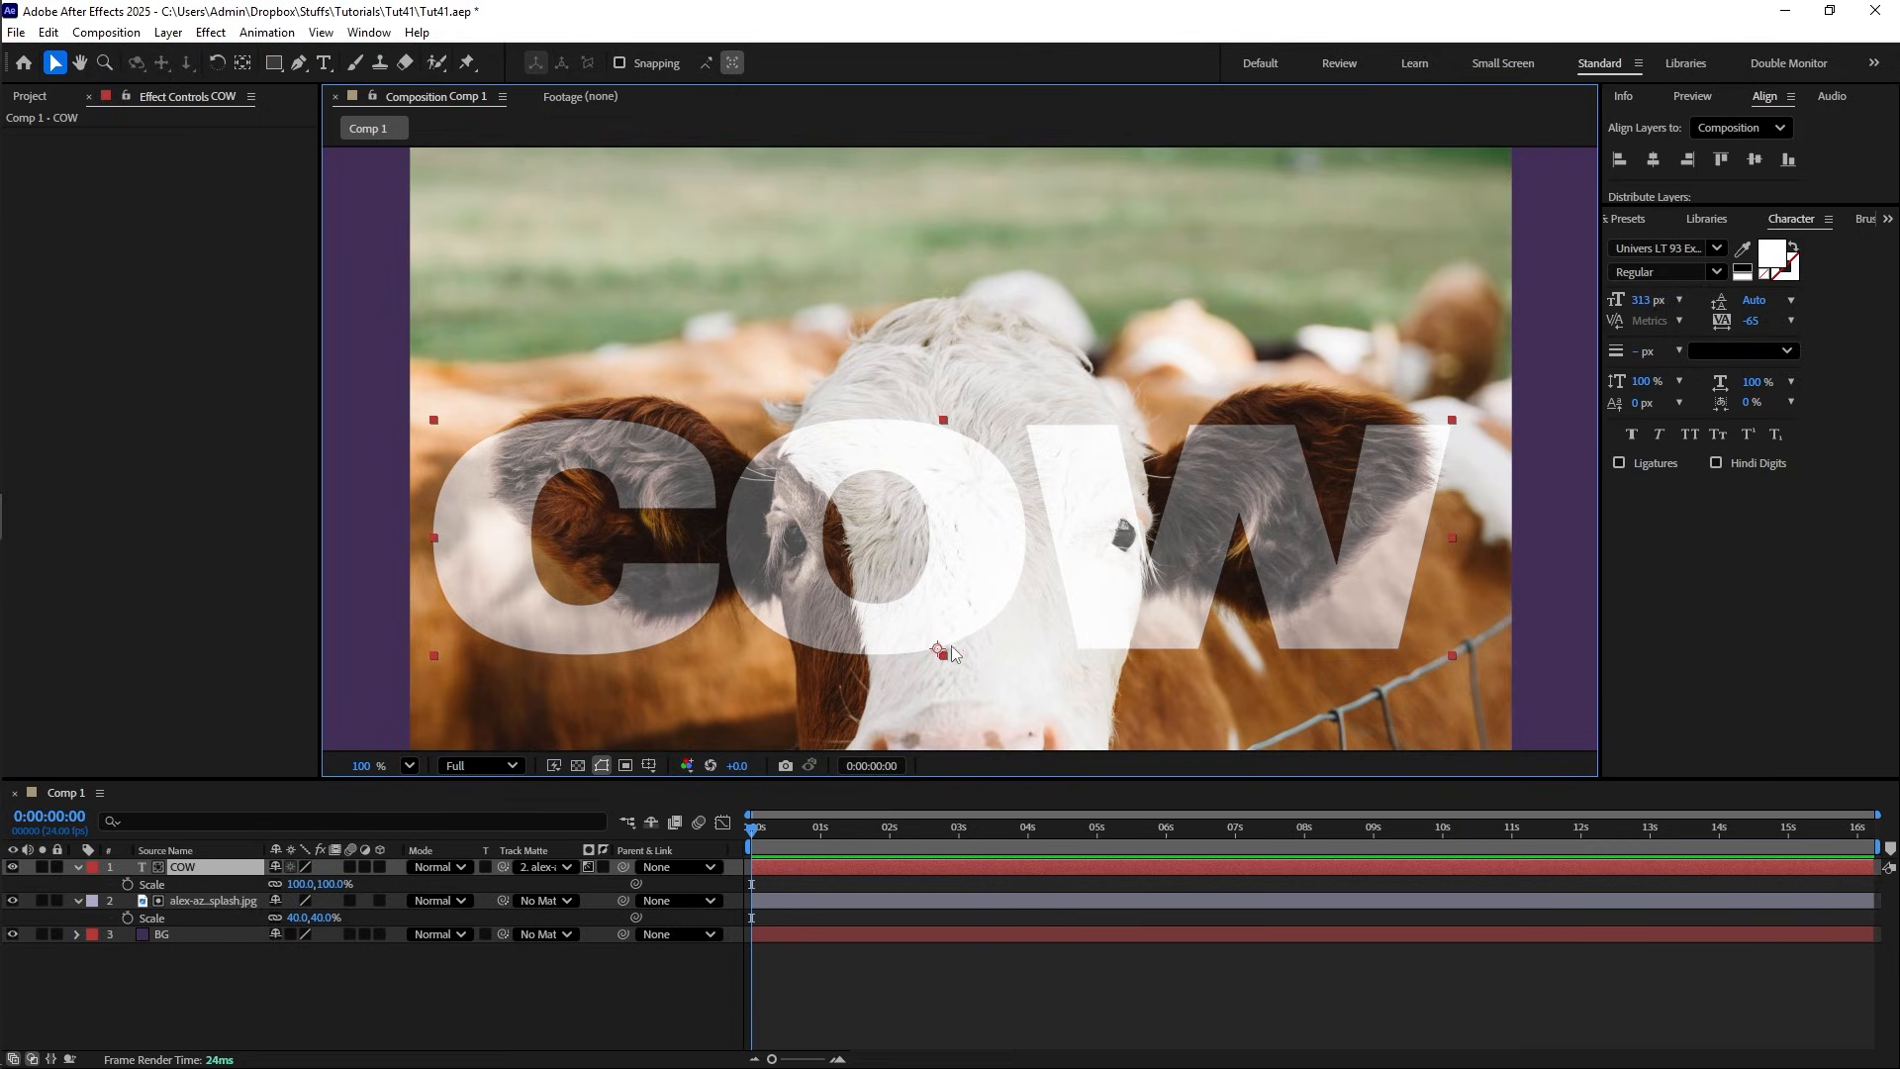
{"action": "scroll", "coordinate": [796, 547], "scroll_direction": "up", "scroll_amount": 2}
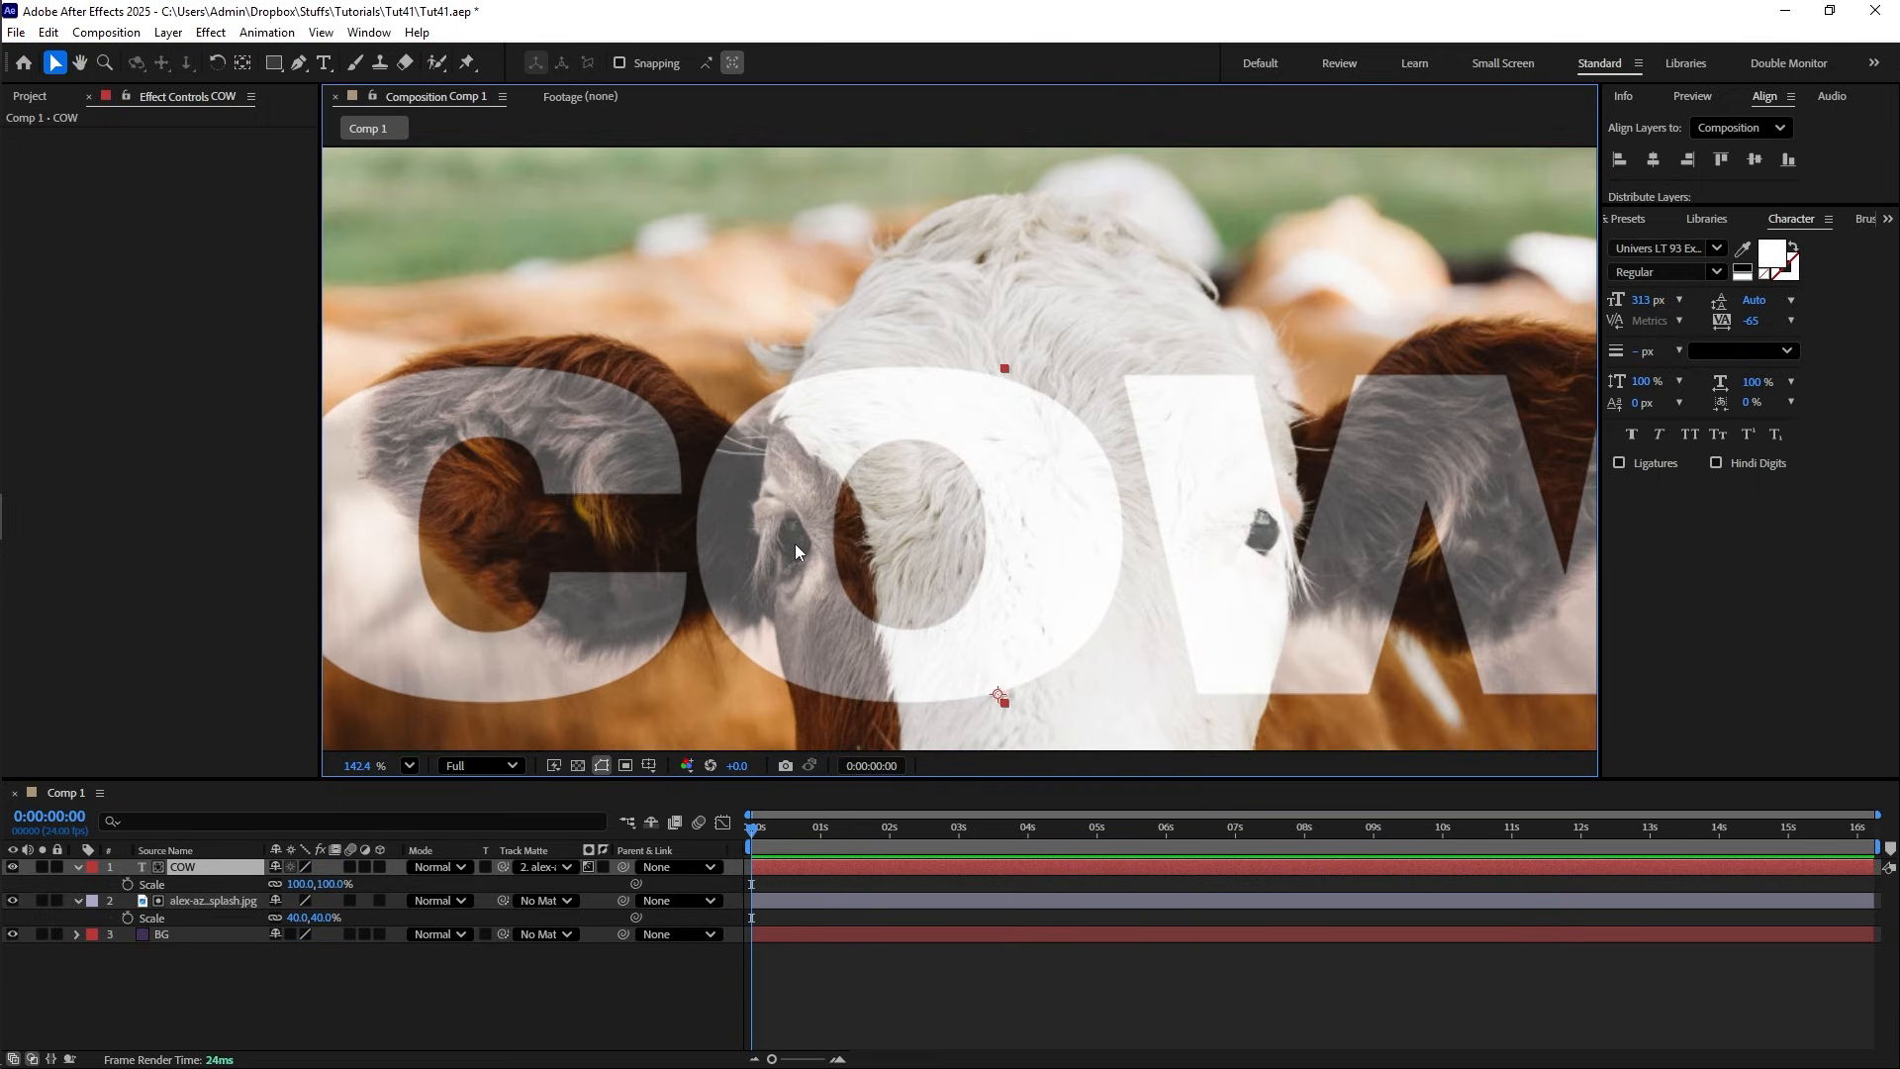
{"action": "scroll", "coordinate": [764, 545], "scroll_direction": "up", "scroll_amount": 2}
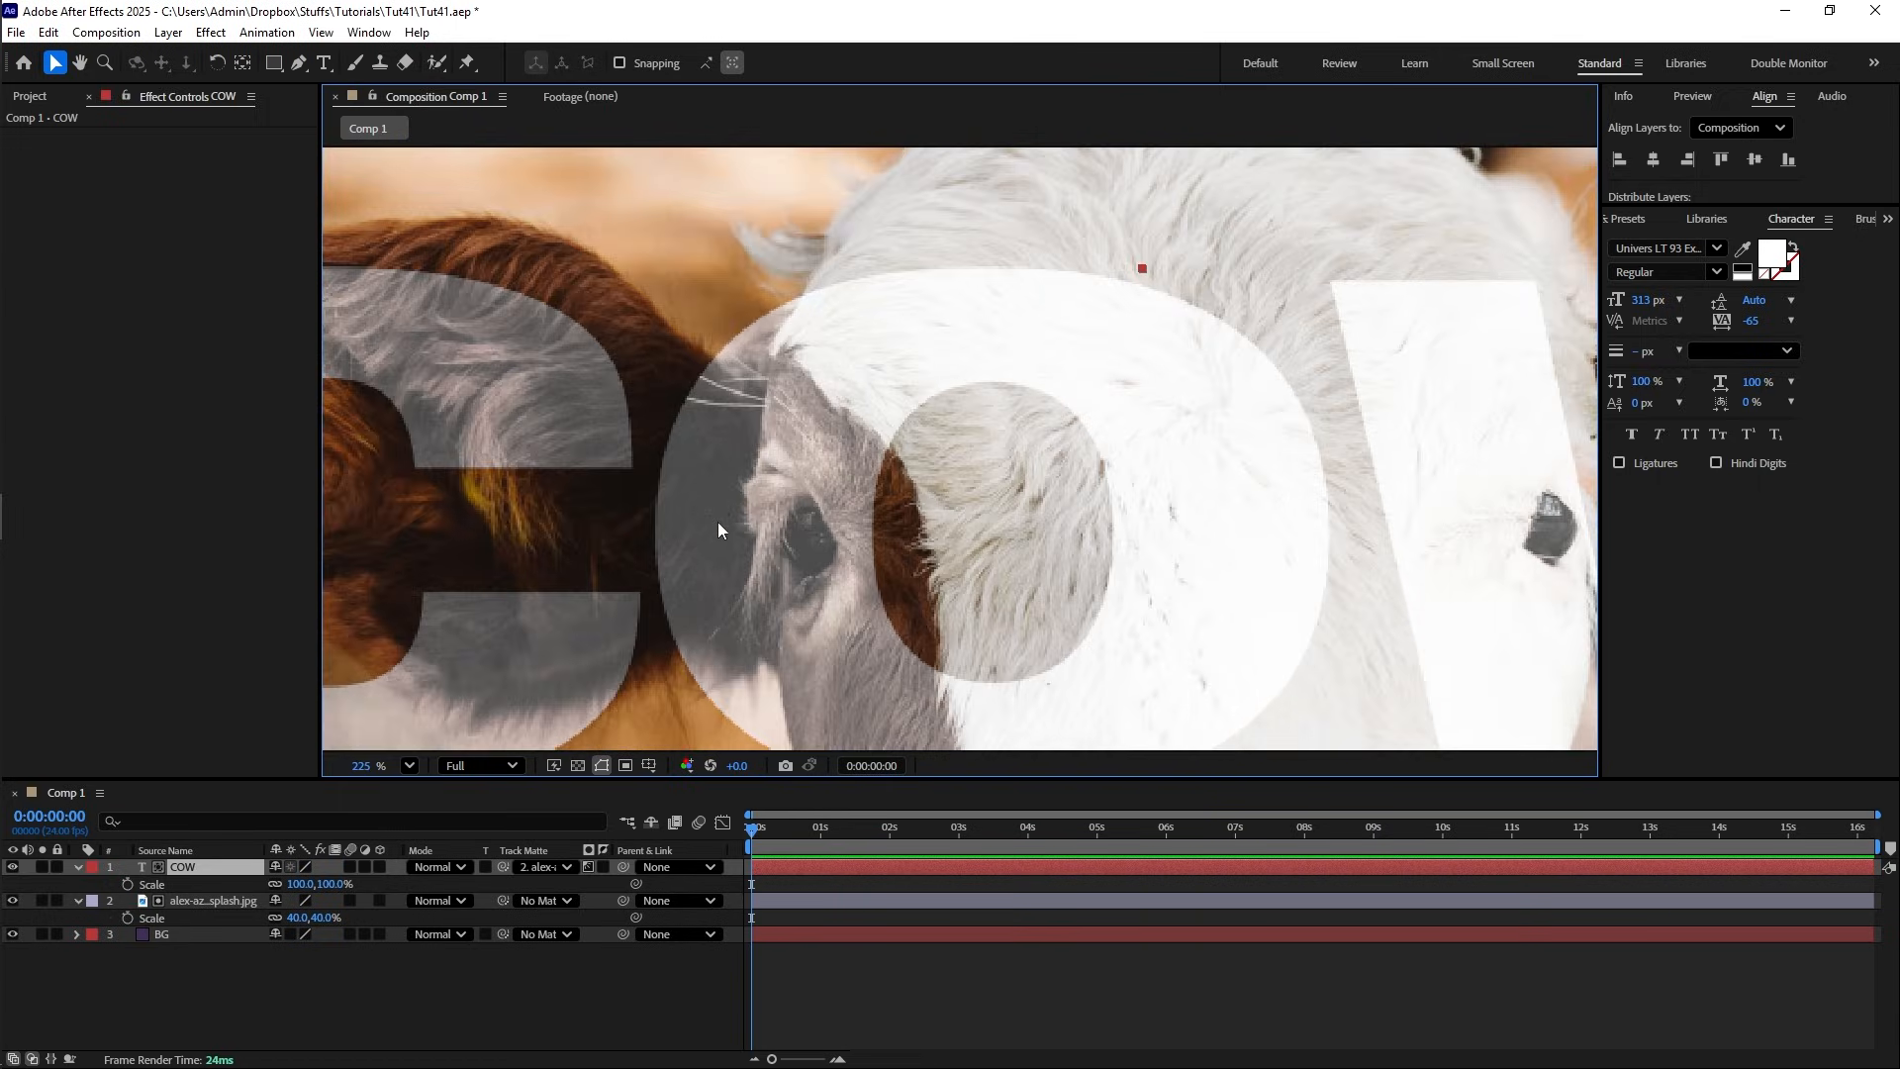
{"action": "scroll", "coordinate": [841, 517], "scroll_direction": "down", "scroll_amount": 3}
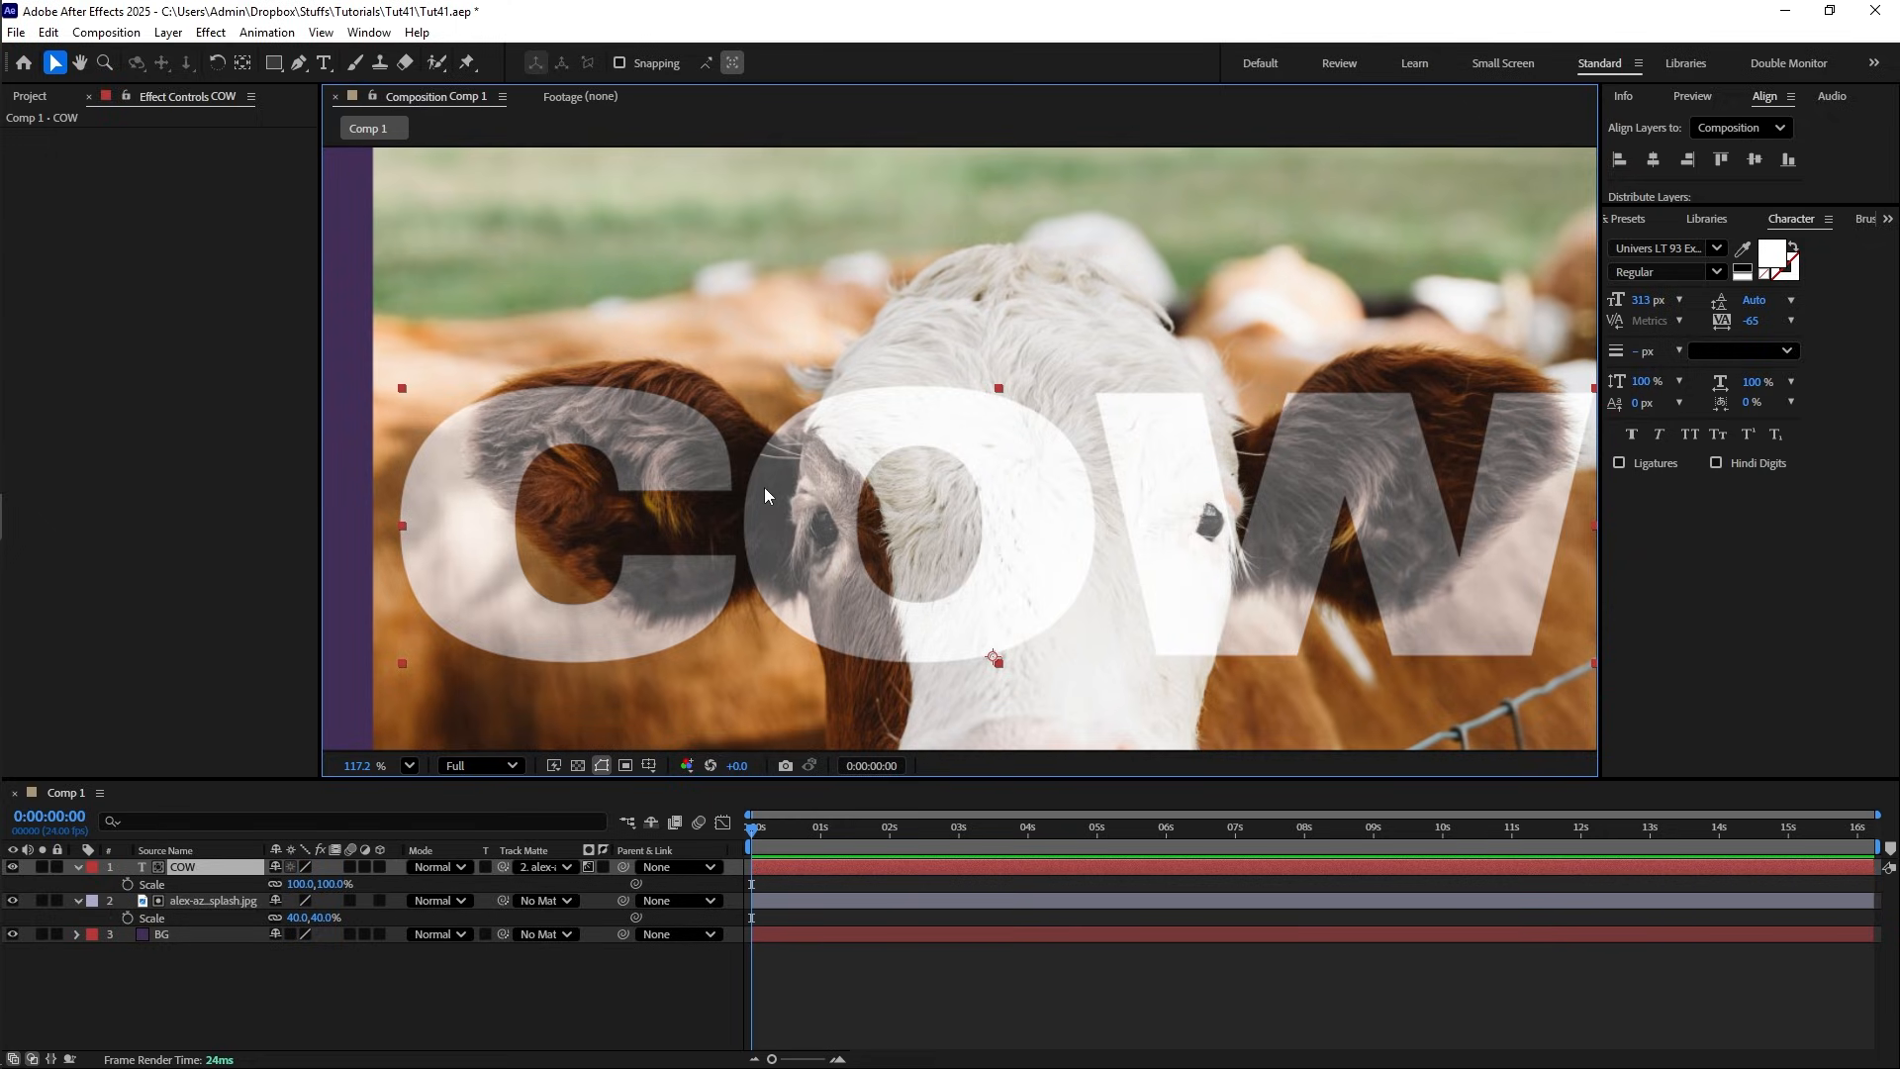
{"action": "left_click", "coordinate": [206, 903]}
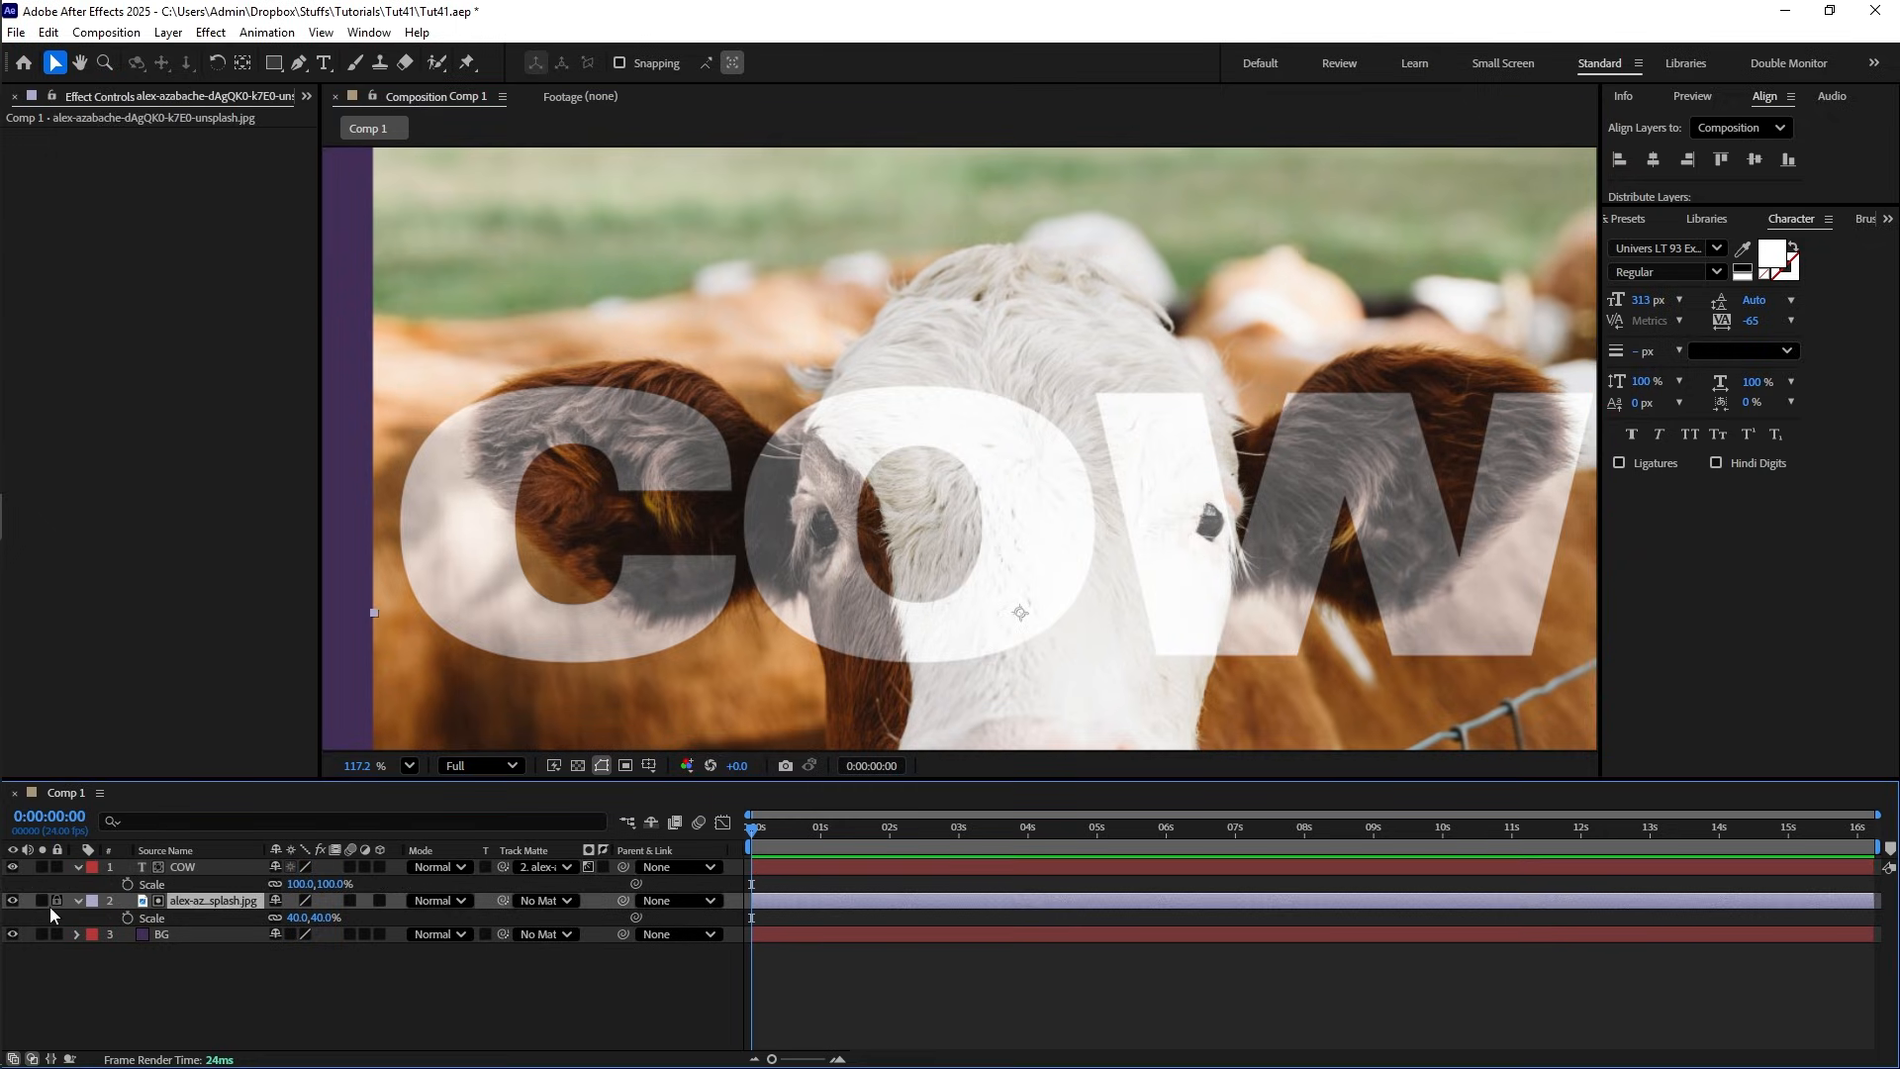
{"action": "left_click", "coordinate": [12, 900]}
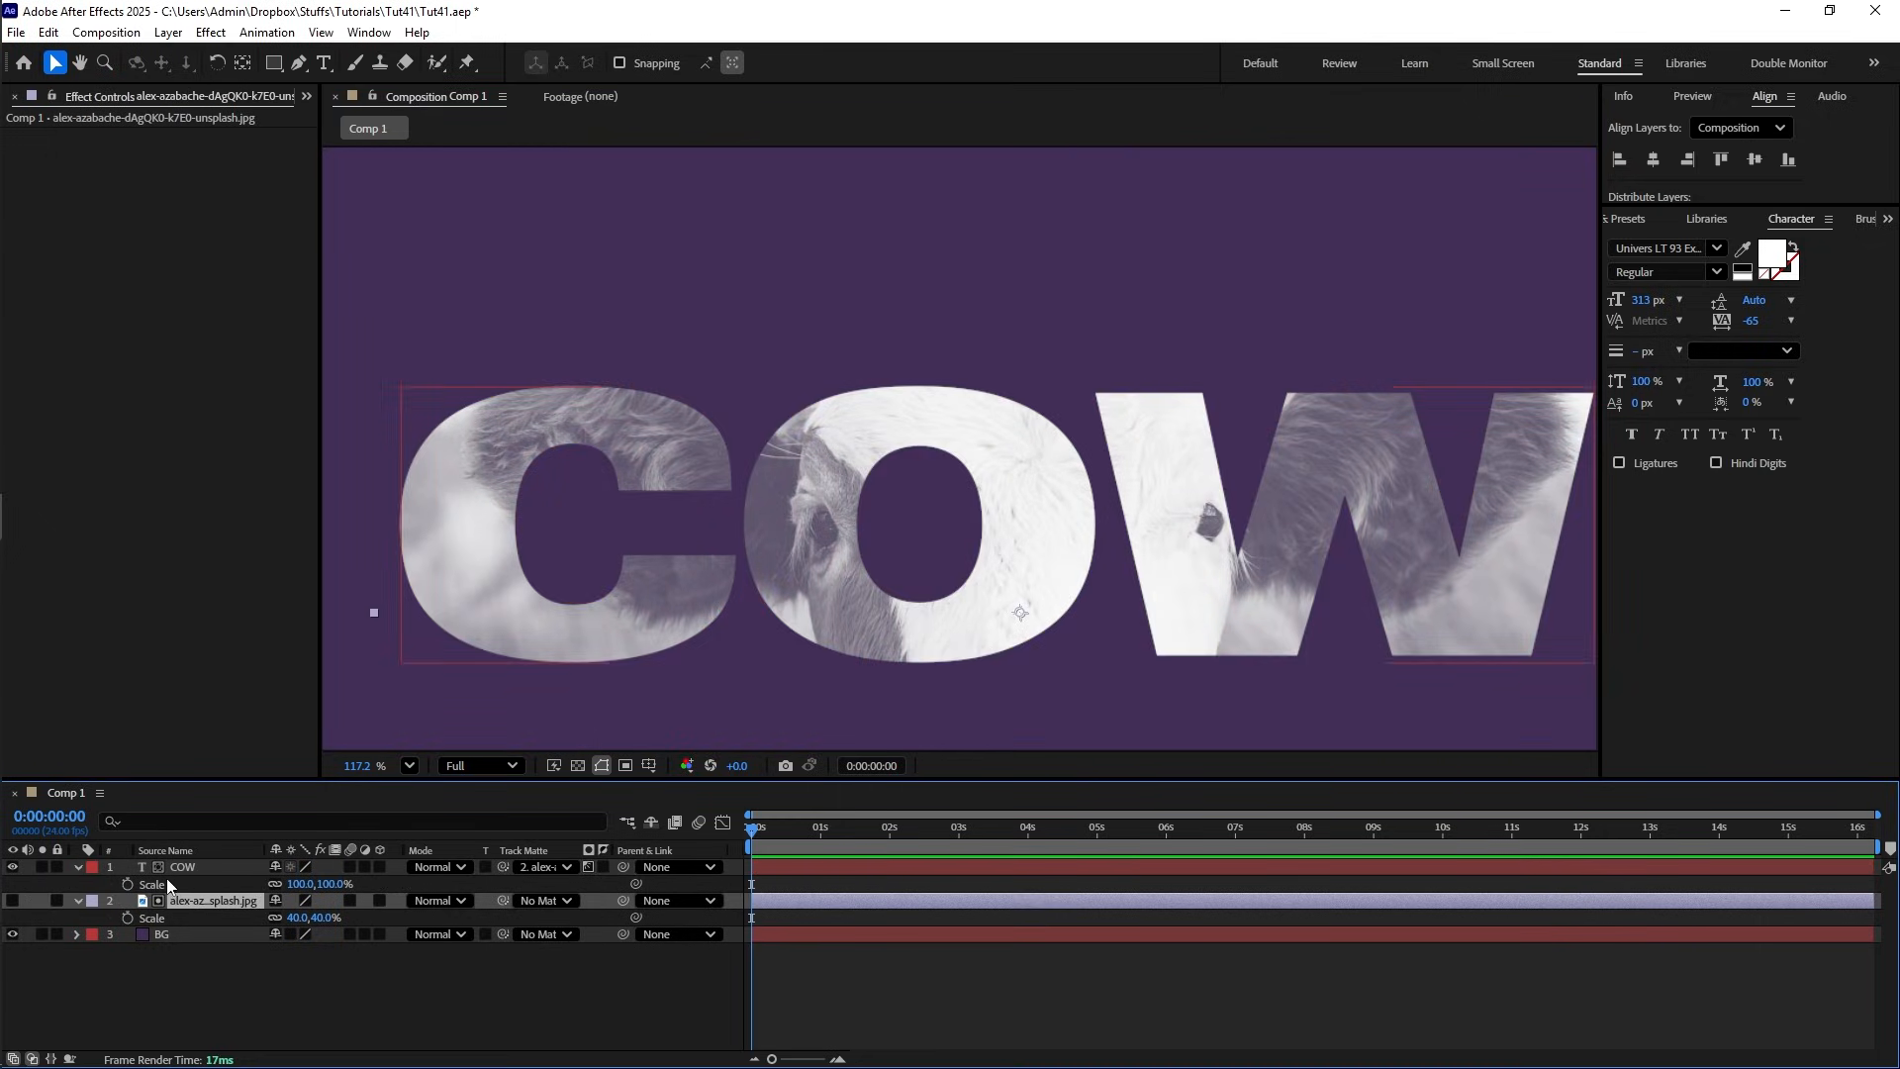
{"action": "left_click", "coordinate": [12, 935]}
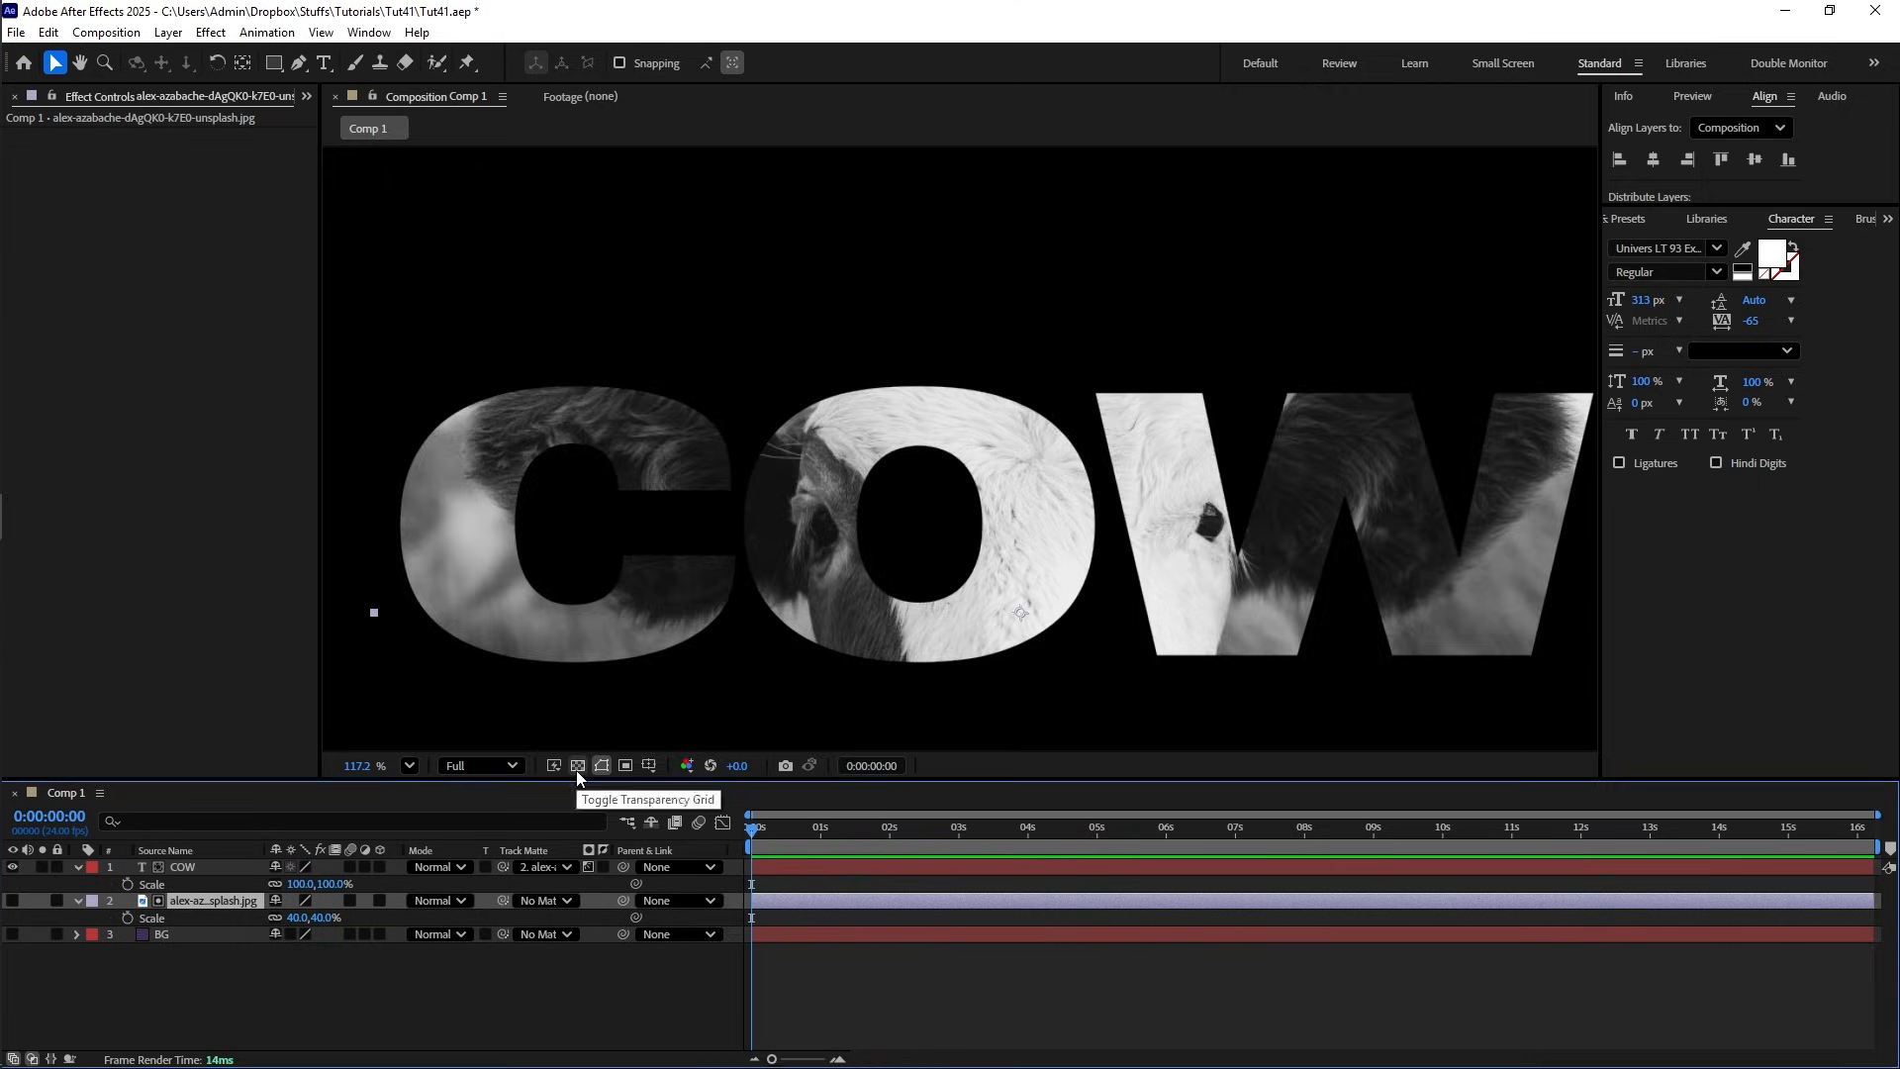
{"action": "left_click", "coordinate": [819, 639]}
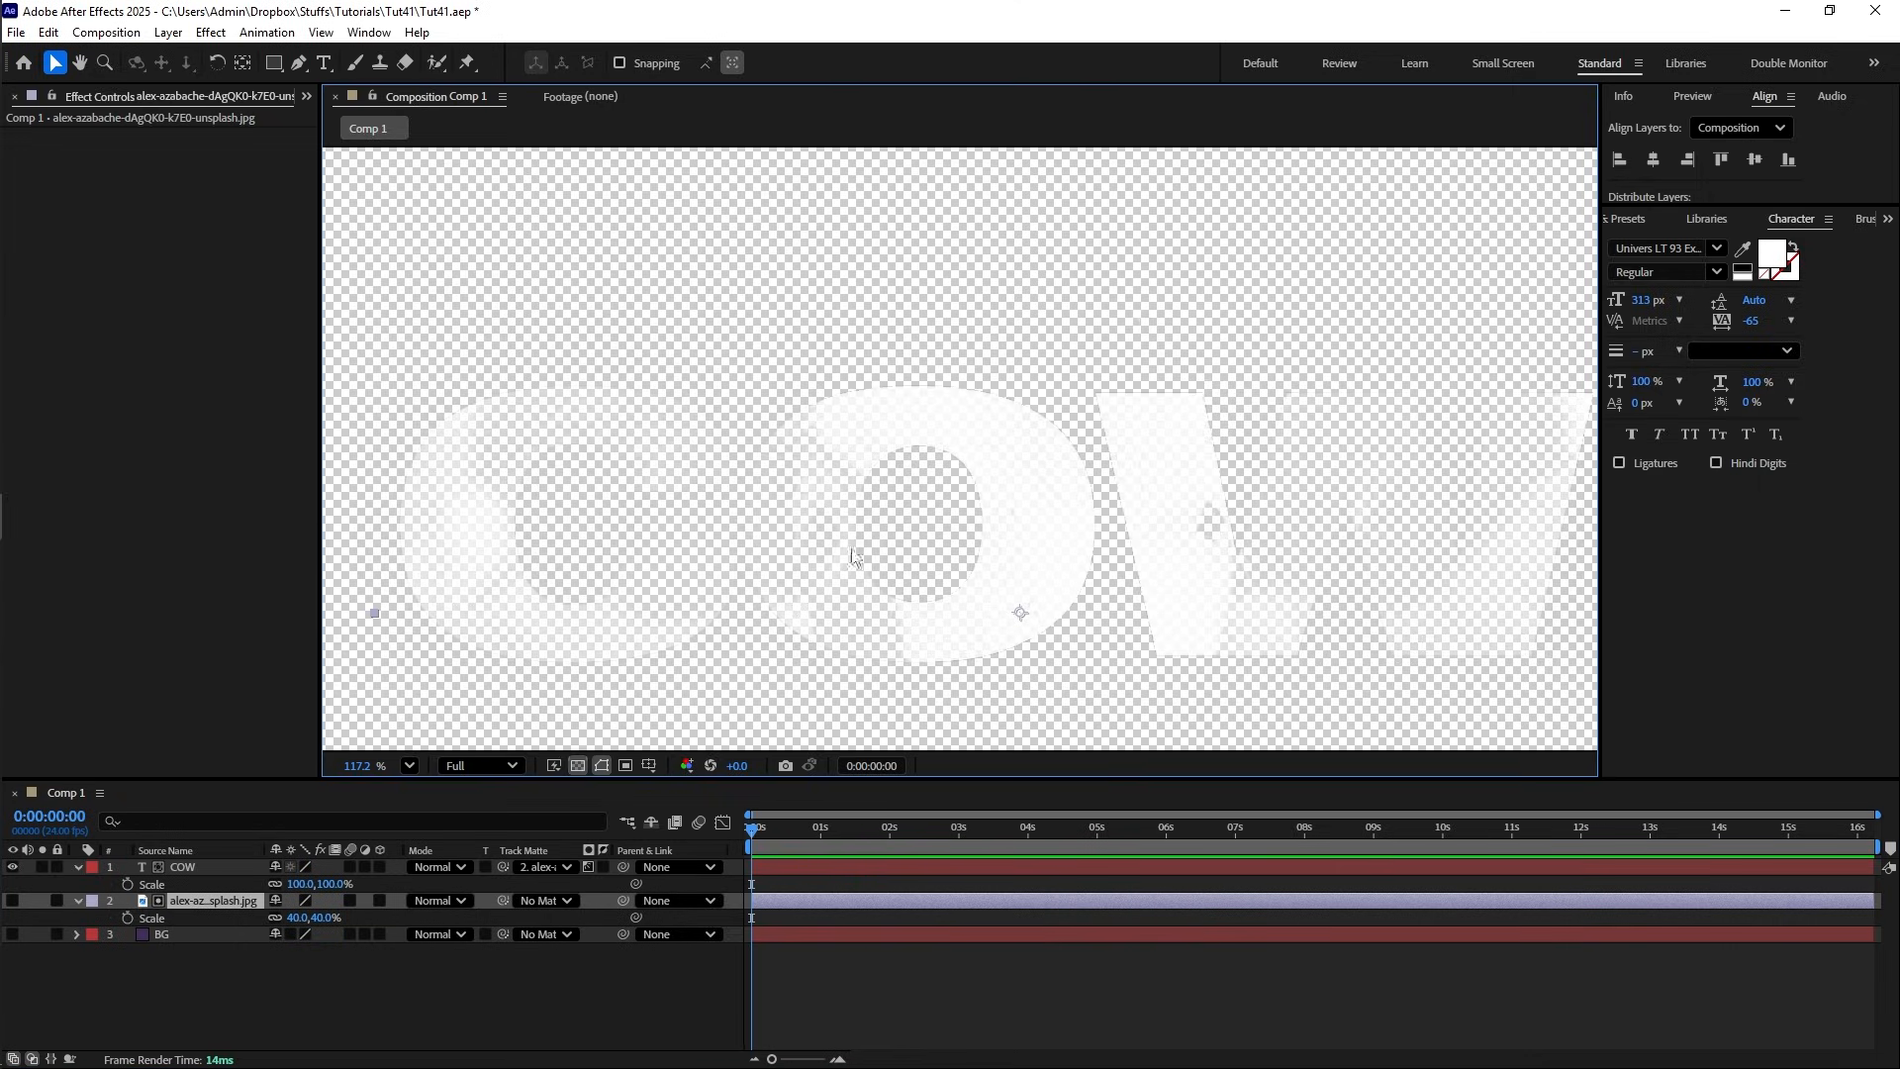
- Change the COW text's fill color to black (000000)
{"action": "scroll", "coordinate": [886, 560], "scroll_direction": "up", "scroll_amount": 2}
{"action": "scroll", "coordinate": [885, 560], "scroll_direction": "down", "scroll_amount": 2}
{"action": "left_click", "coordinate": [214, 869]}
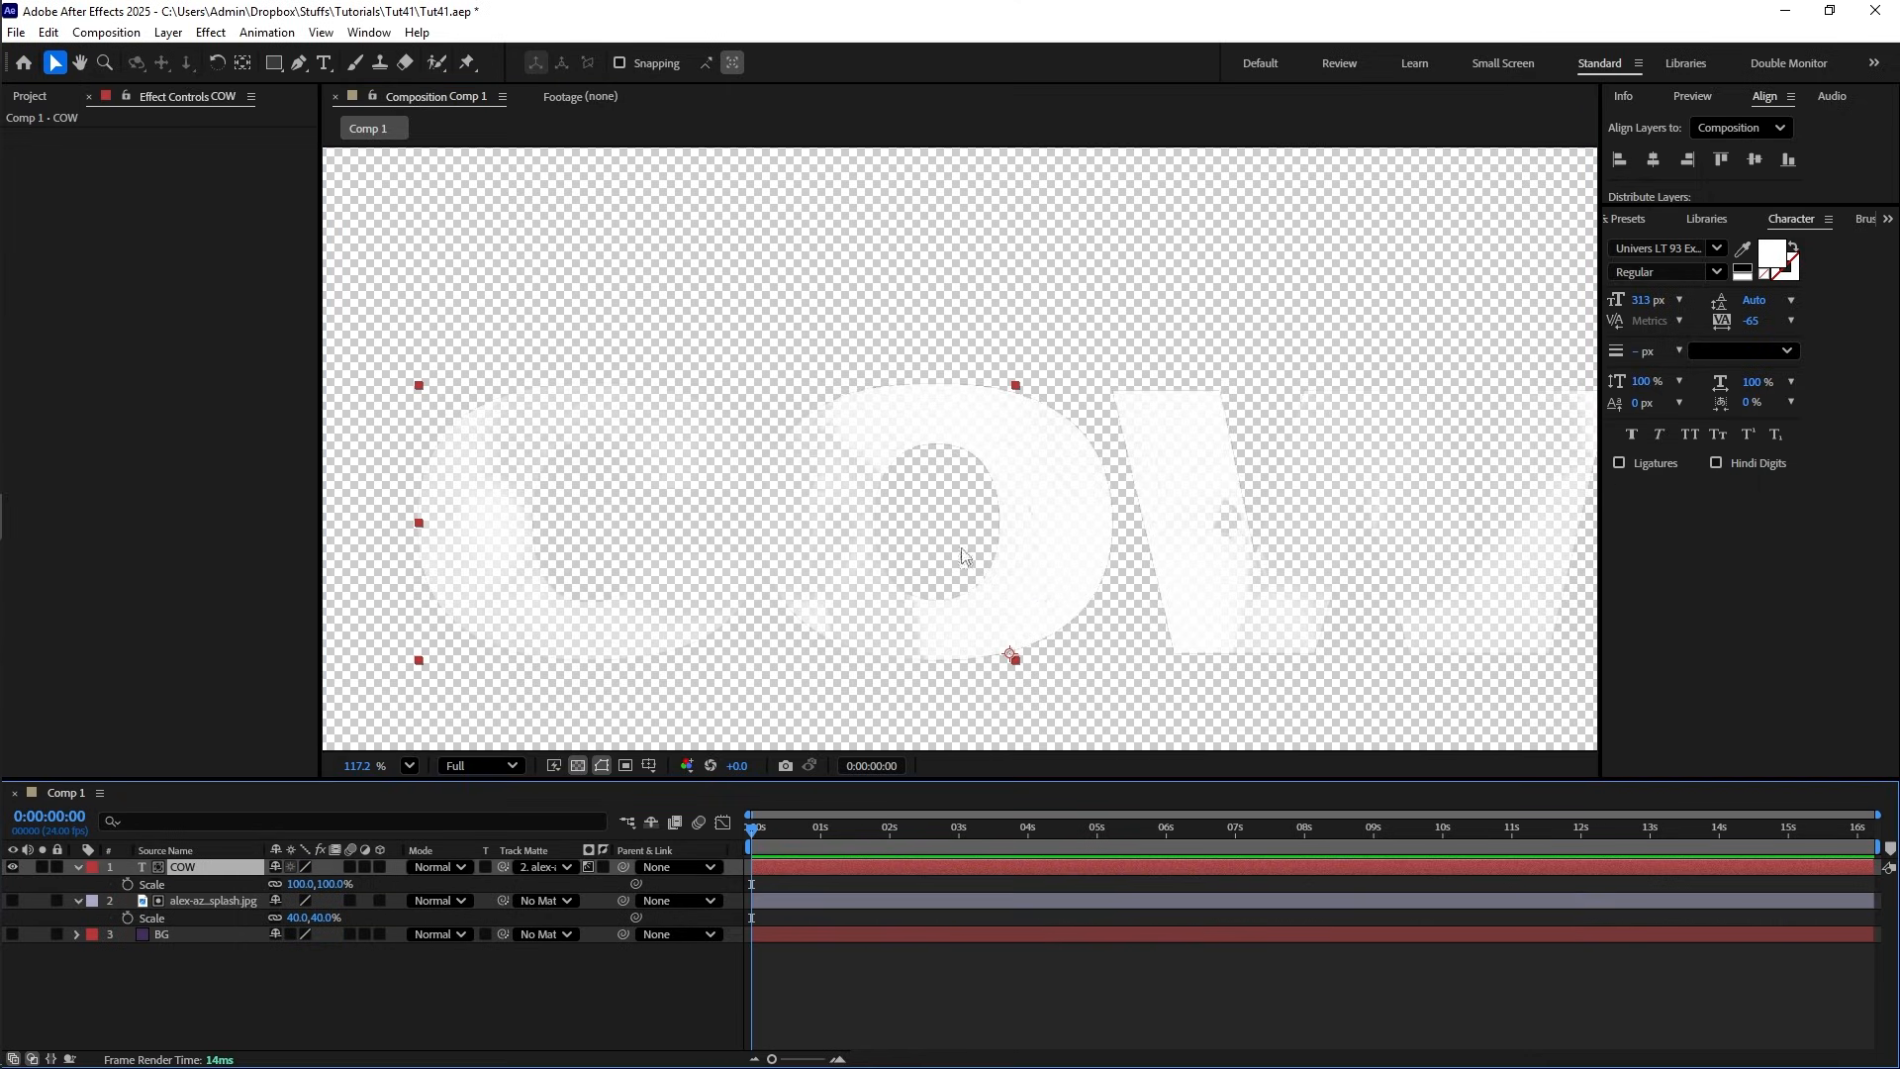
{"action": "left_click", "coordinate": [1772, 256]}
{"action": "left_click_drag", "start_coordinate": [831, 518], "coordinate": [520, 804]}
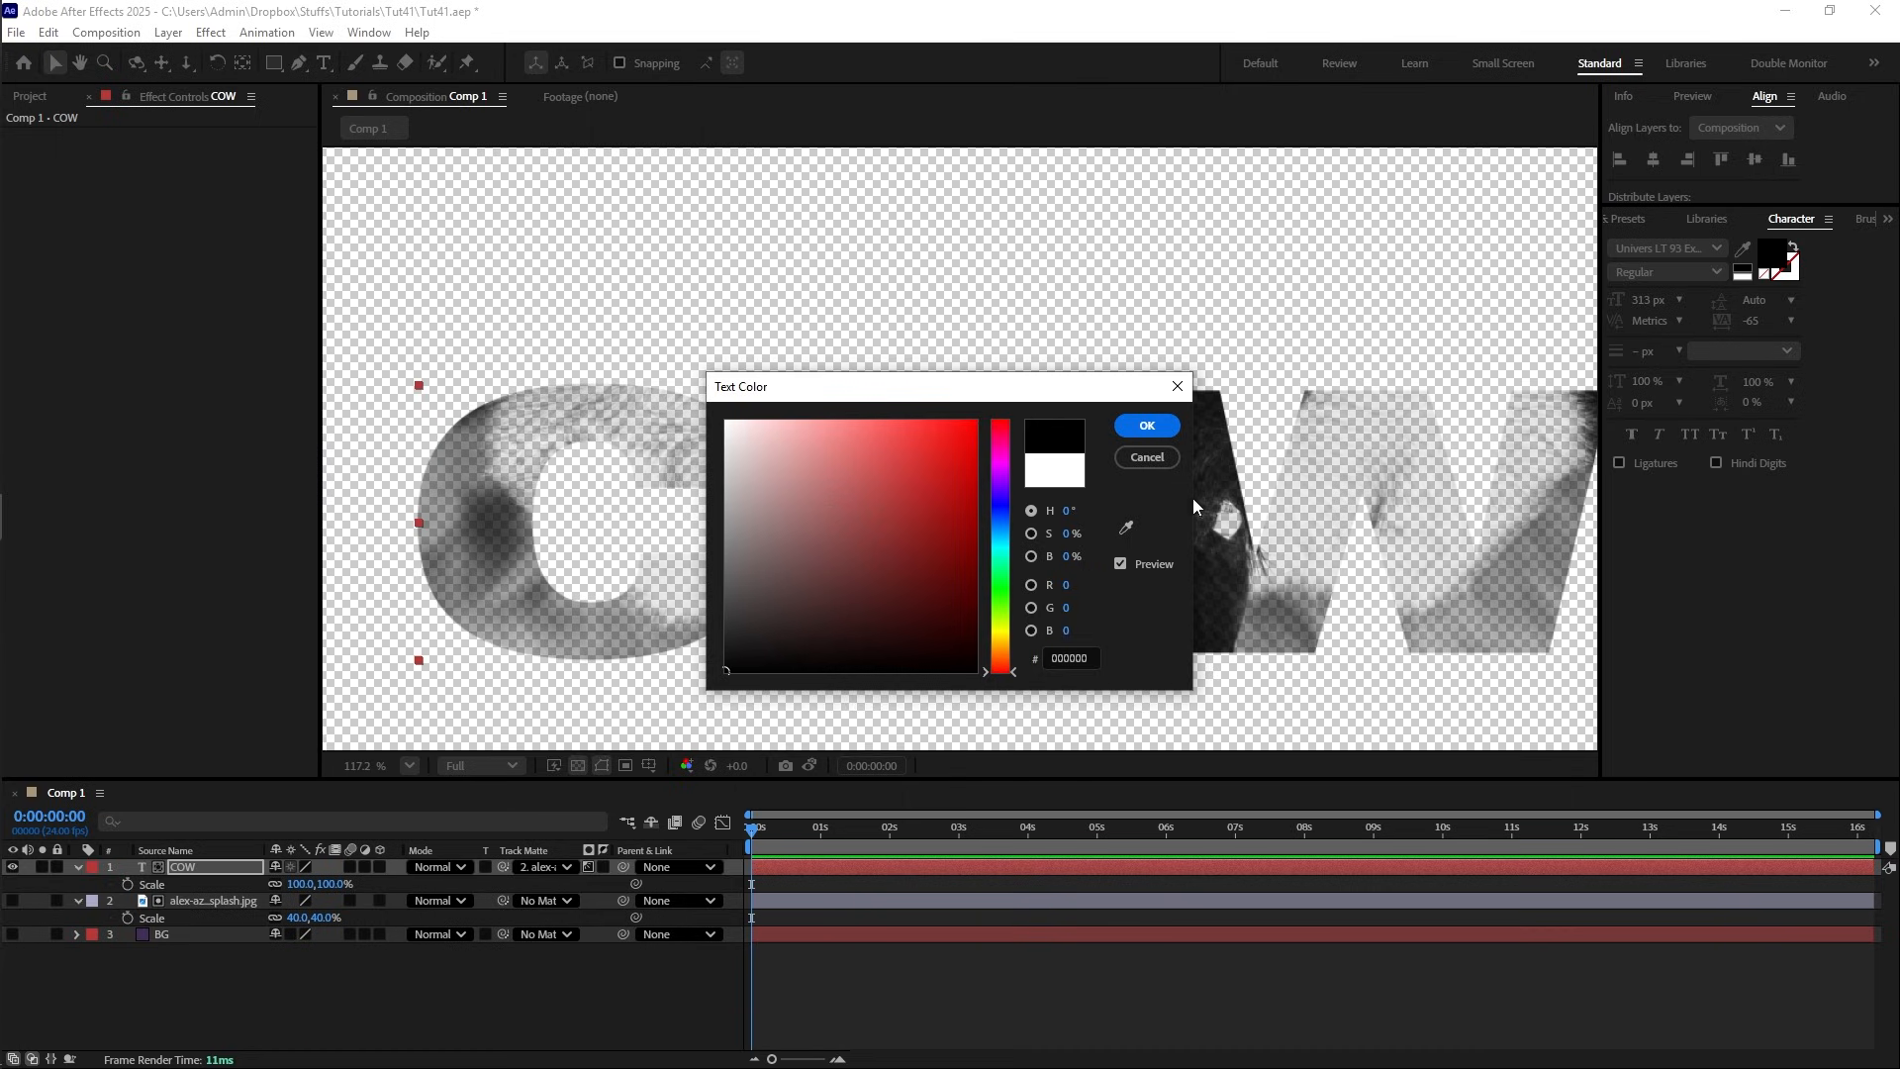
{"action": "left_click", "coordinate": [1149, 427]}
- Examine how opaque and transparent areas of the black COW letters follow the photo's bright and dark parts, especially around the eyes
{"action": "scroll", "coordinate": [758, 549], "scroll_direction": "up", "scroll_amount": 1}
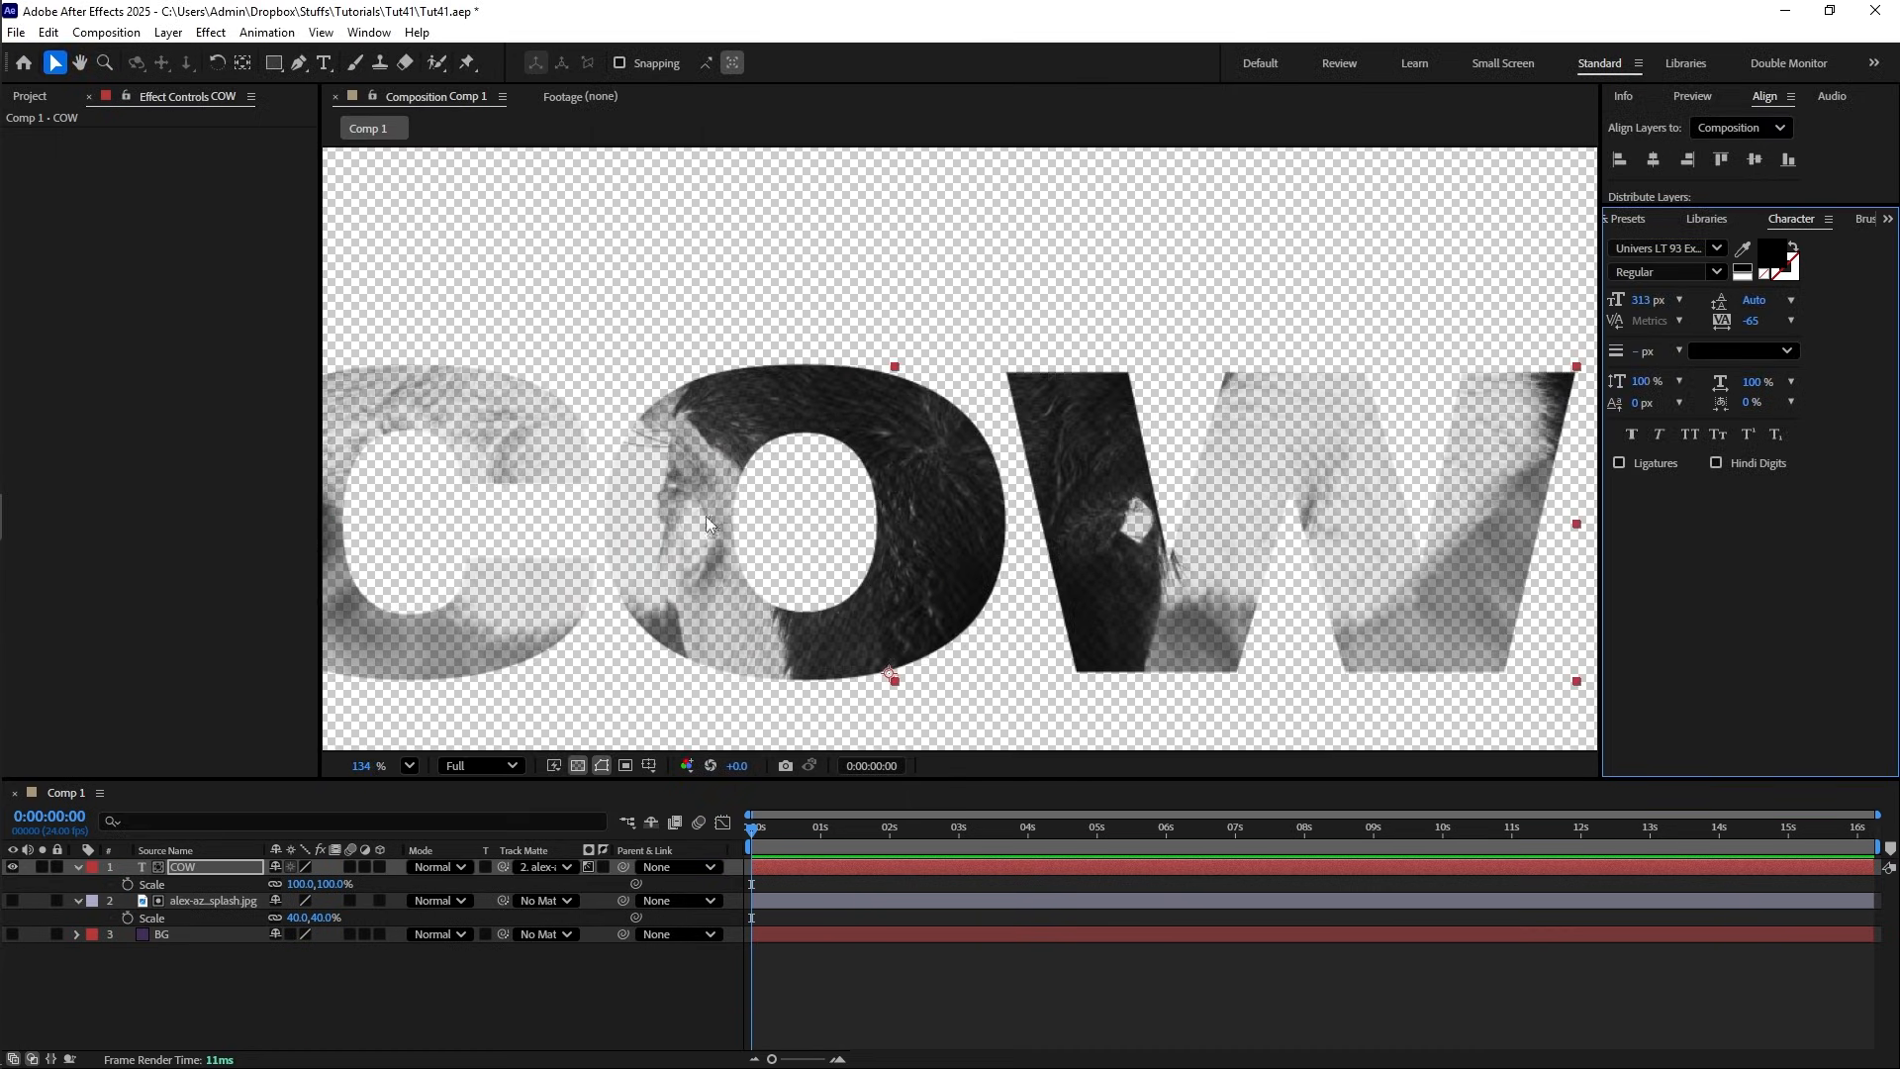
{"action": "scroll", "coordinate": [707, 522], "scroll_direction": "down", "scroll_amount": 3}
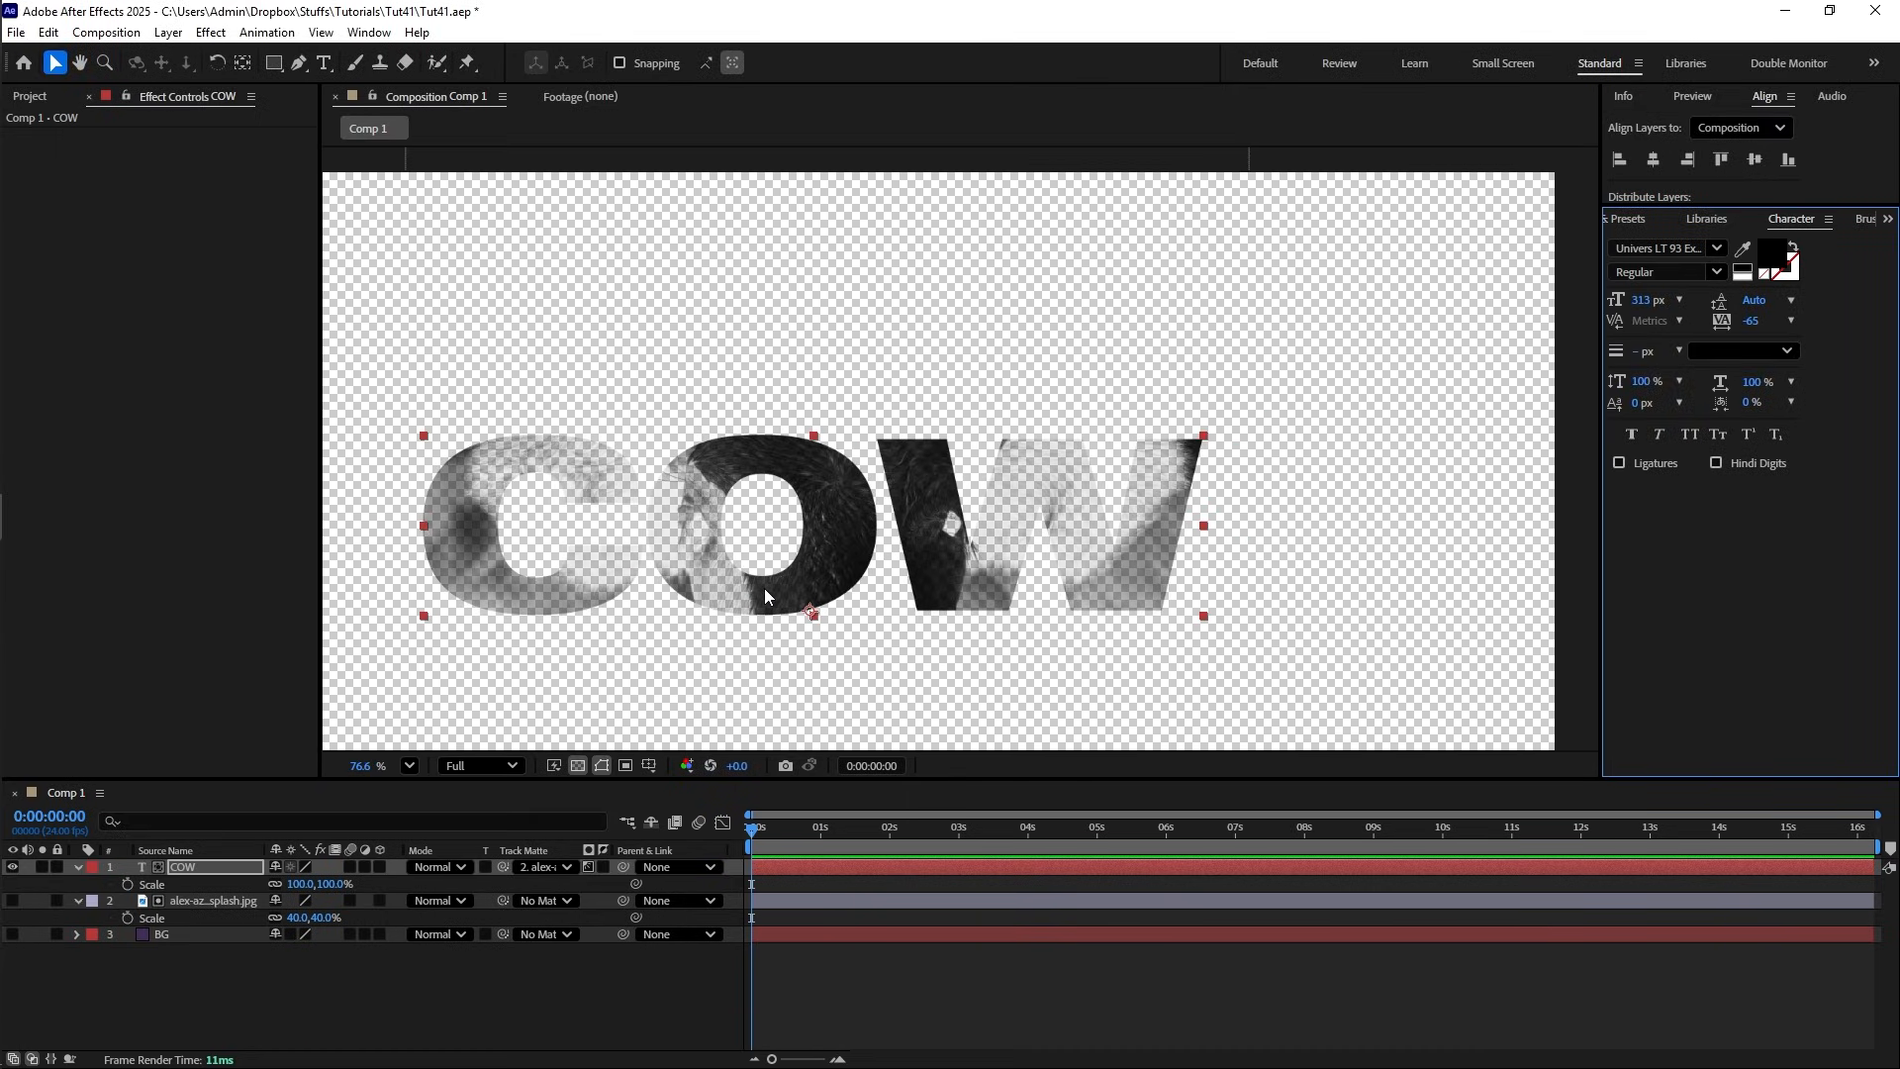
{"action": "scroll", "coordinate": [823, 587], "scroll_direction": "up", "scroll_amount": 3}
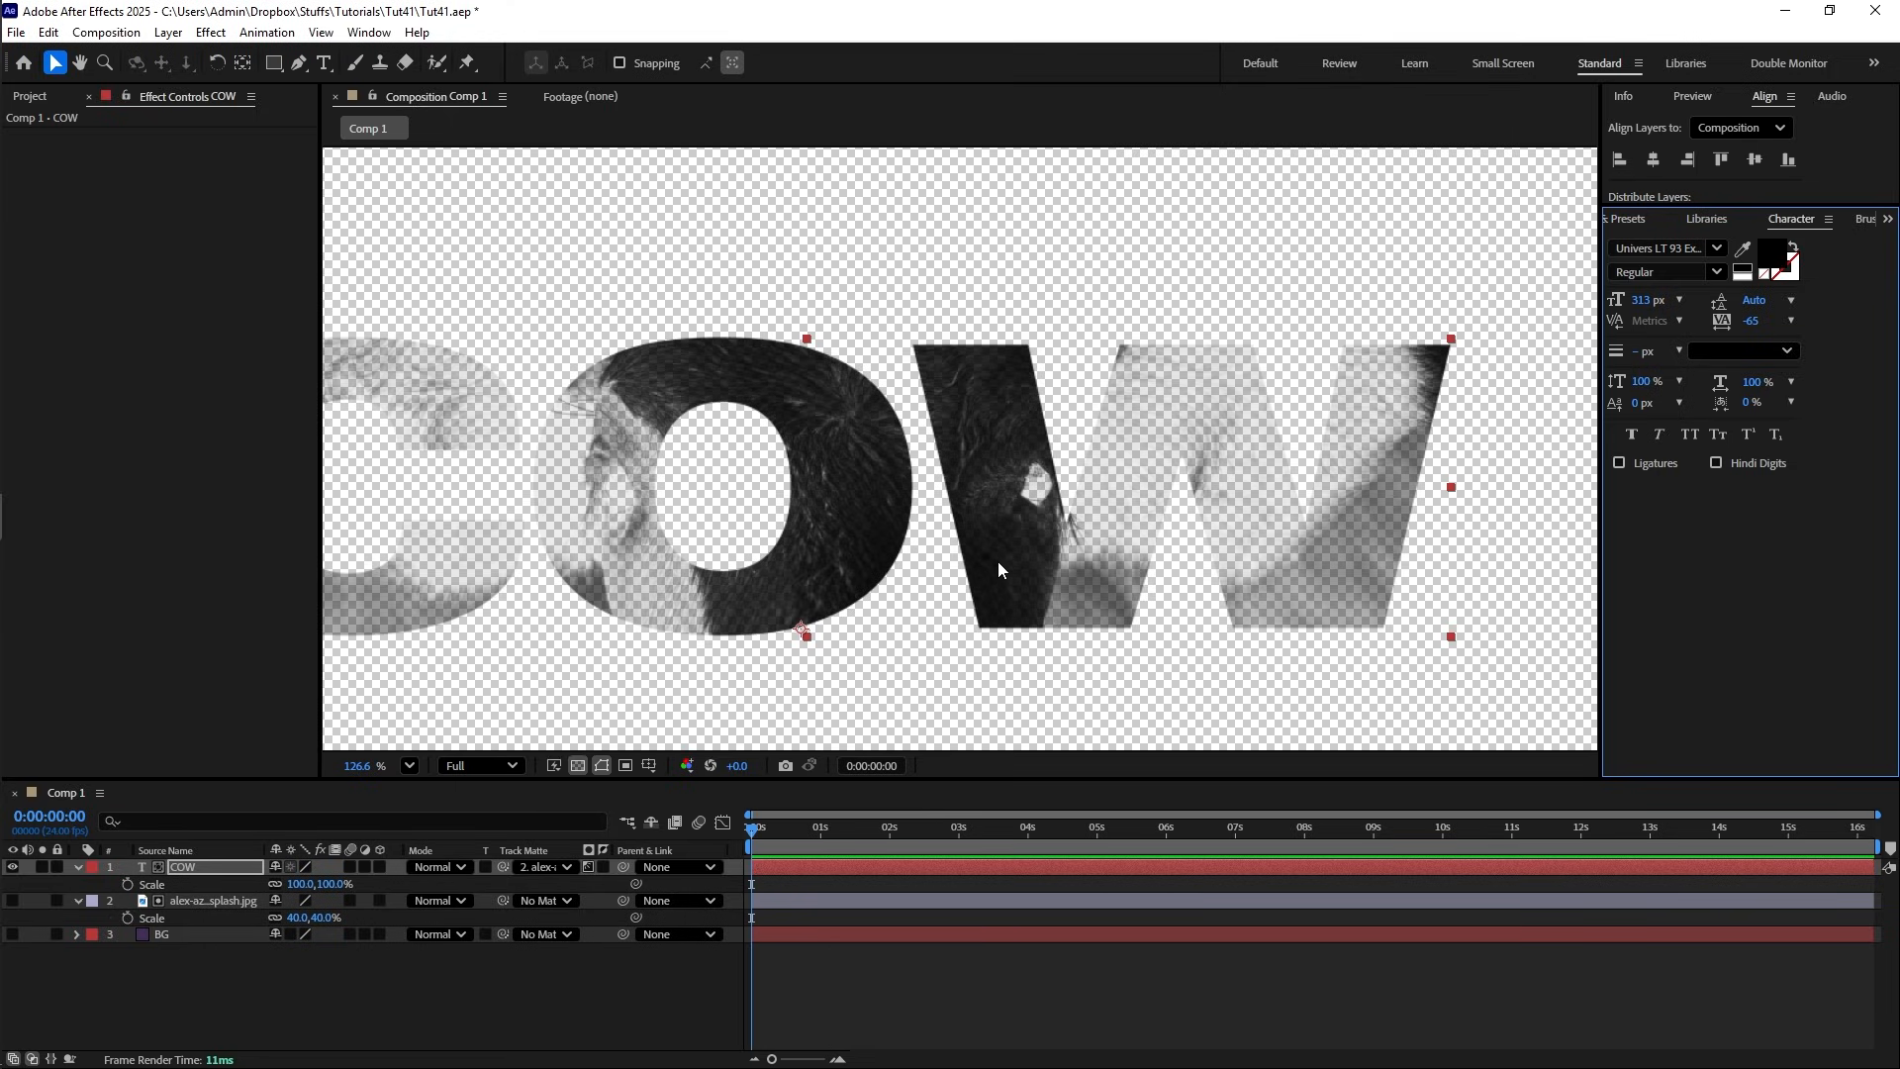
{"action": "scroll", "coordinate": [1041, 509], "scroll_direction": "up", "scroll_amount": 3}
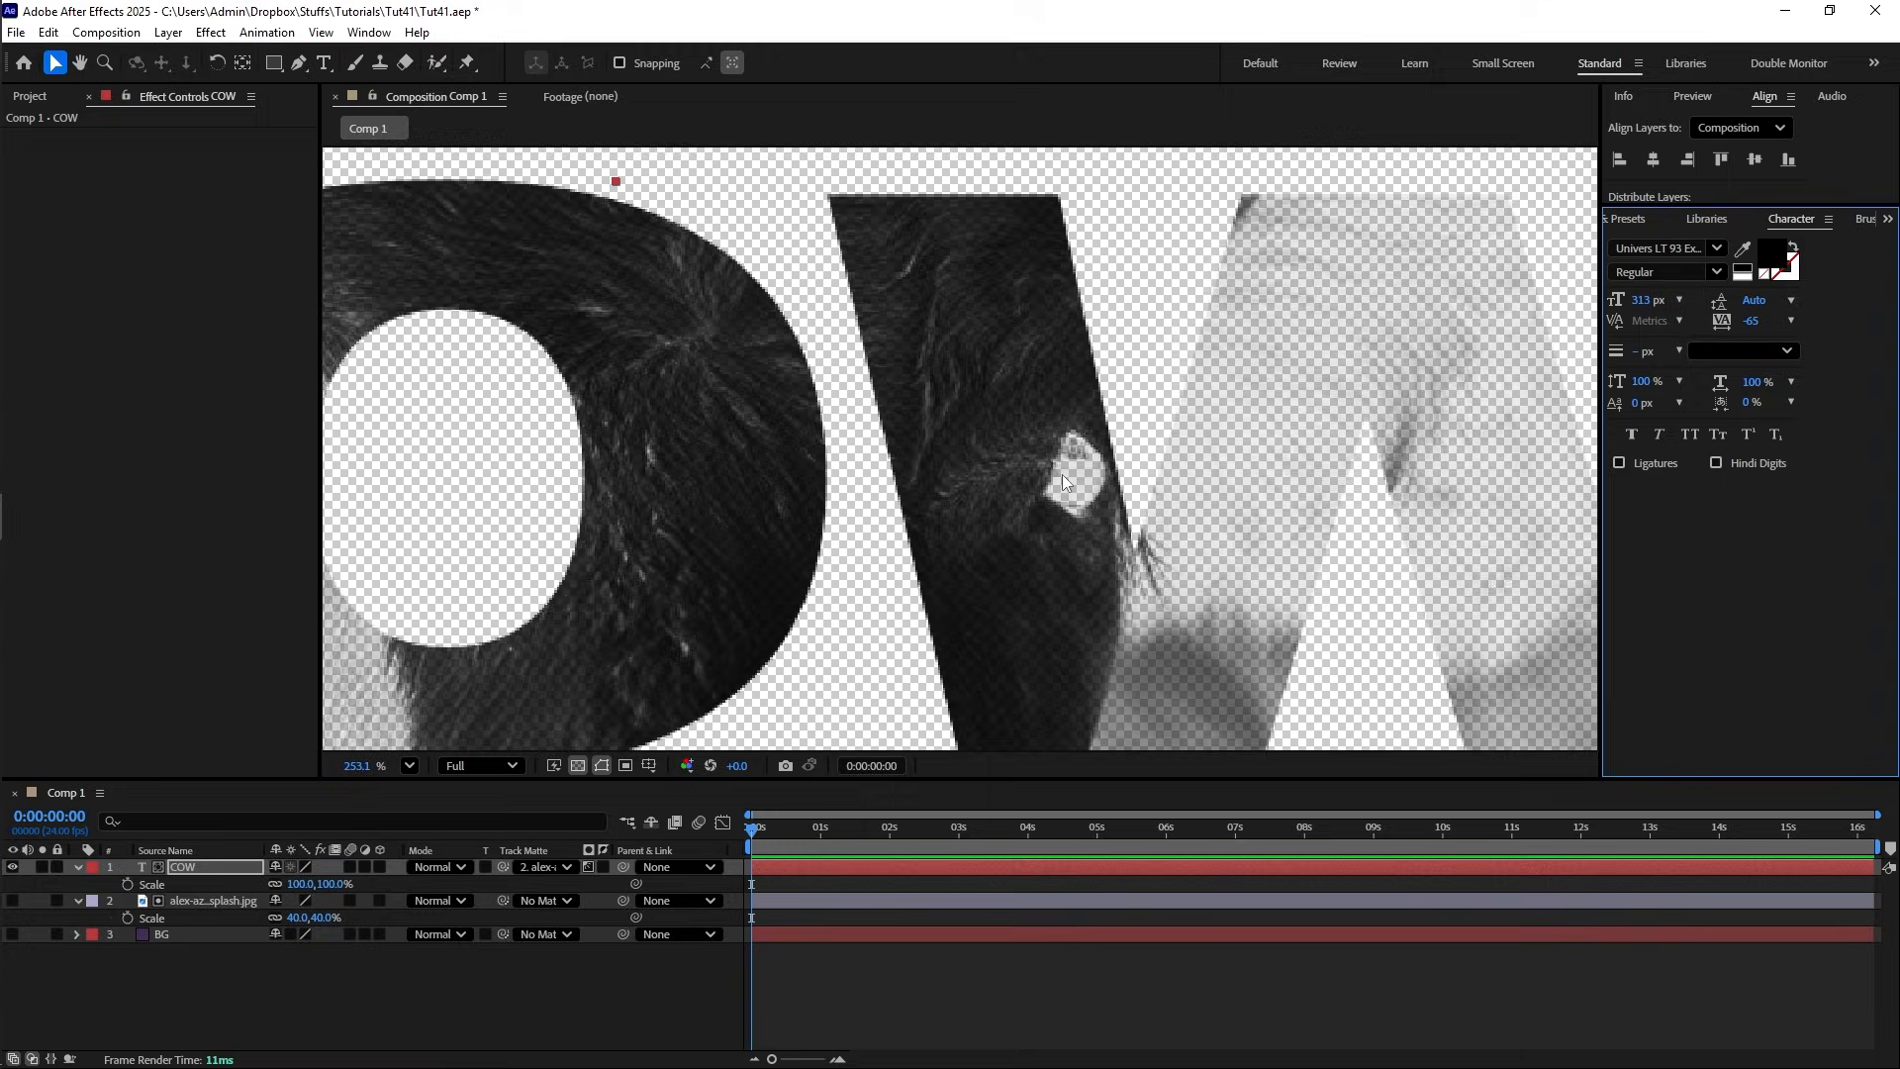
{"action": "scroll", "coordinate": [1061, 474], "scroll_direction": "down", "scroll_amount": 2}
{"action": "scroll", "coordinate": [535, 521], "scroll_direction": "up", "scroll_amount": 1}
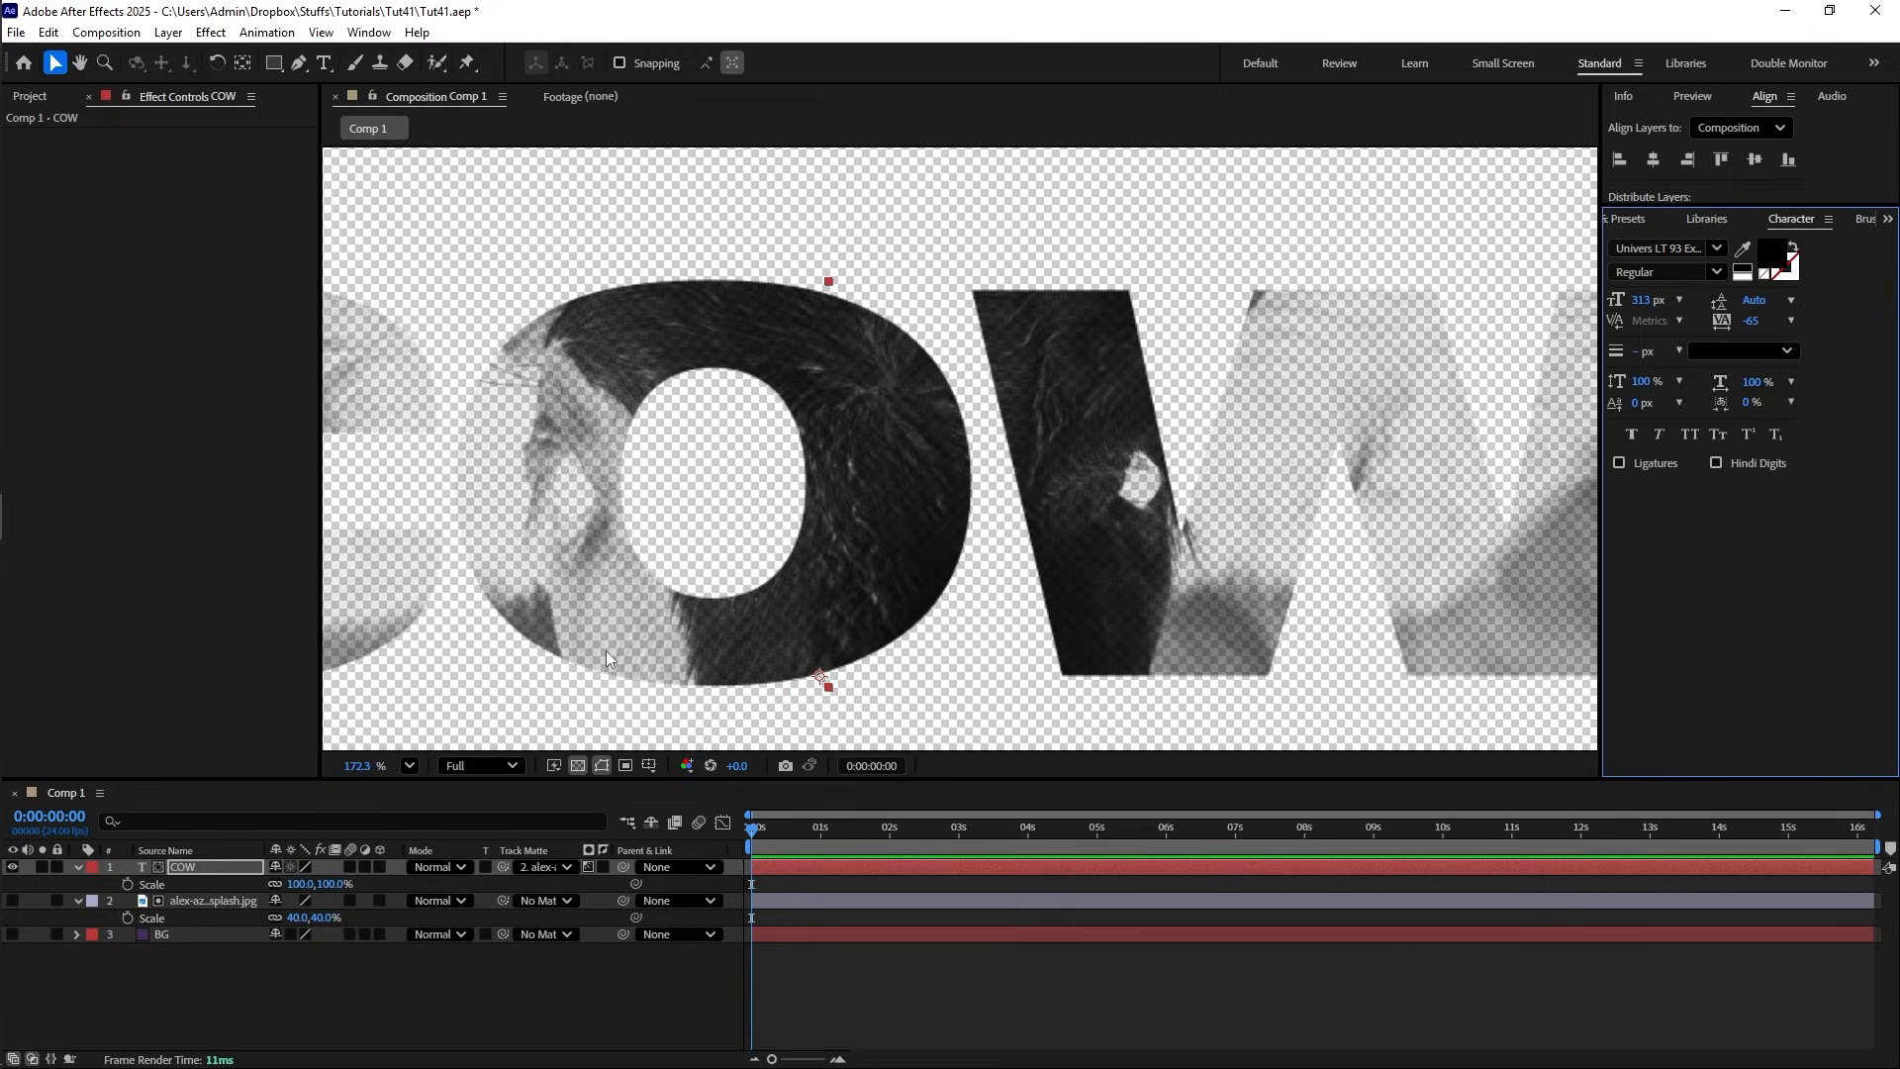
{"action": "scroll", "coordinate": [606, 651], "scroll_direction": "up", "scroll_amount": 1}
{"action": "scroll", "coordinate": [590, 552], "scroll_direction": "down", "scroll_amount": 4}
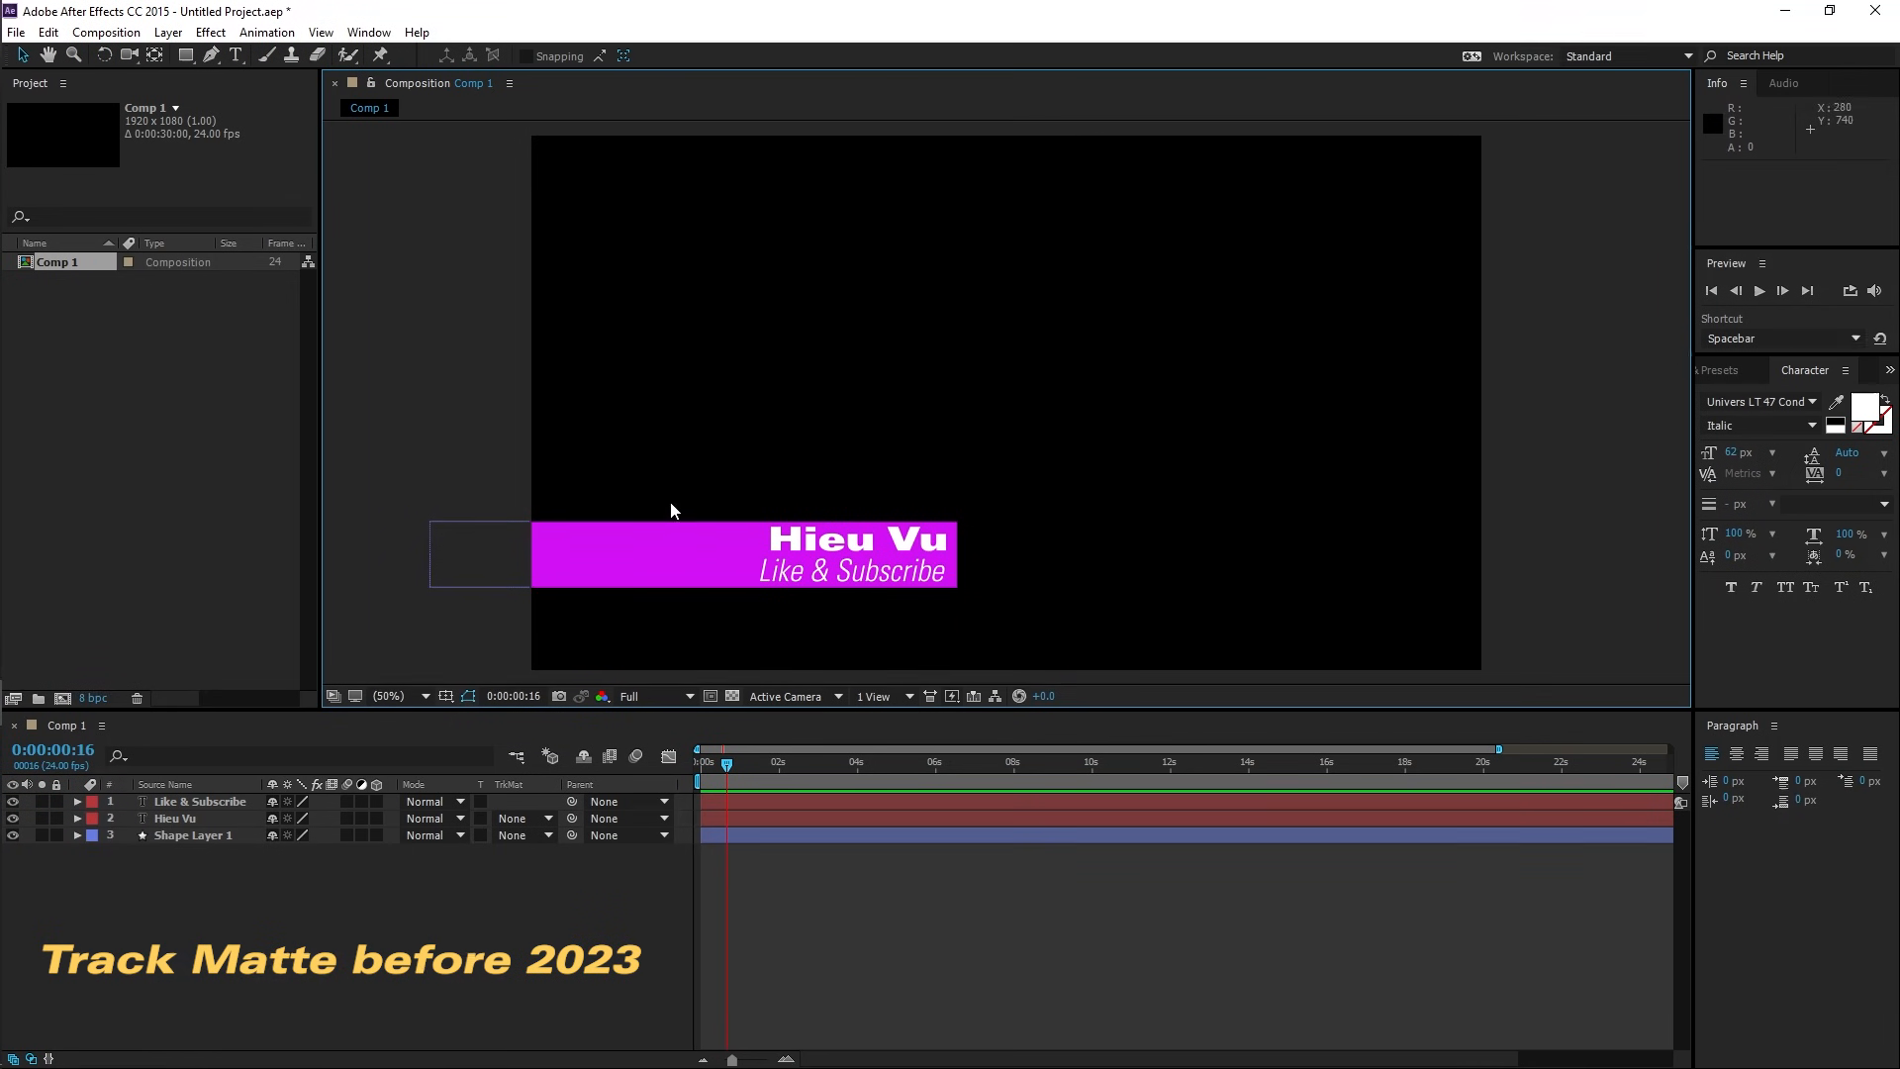
- In After Effects CC 2015, play the lower-third bar animation from the start and stop at 0:00:00:23
{"action": "left_click", "coordinate": [807, 550]}
{"action": "left_click", "coordinate": [795, 579], "text": "shift"}
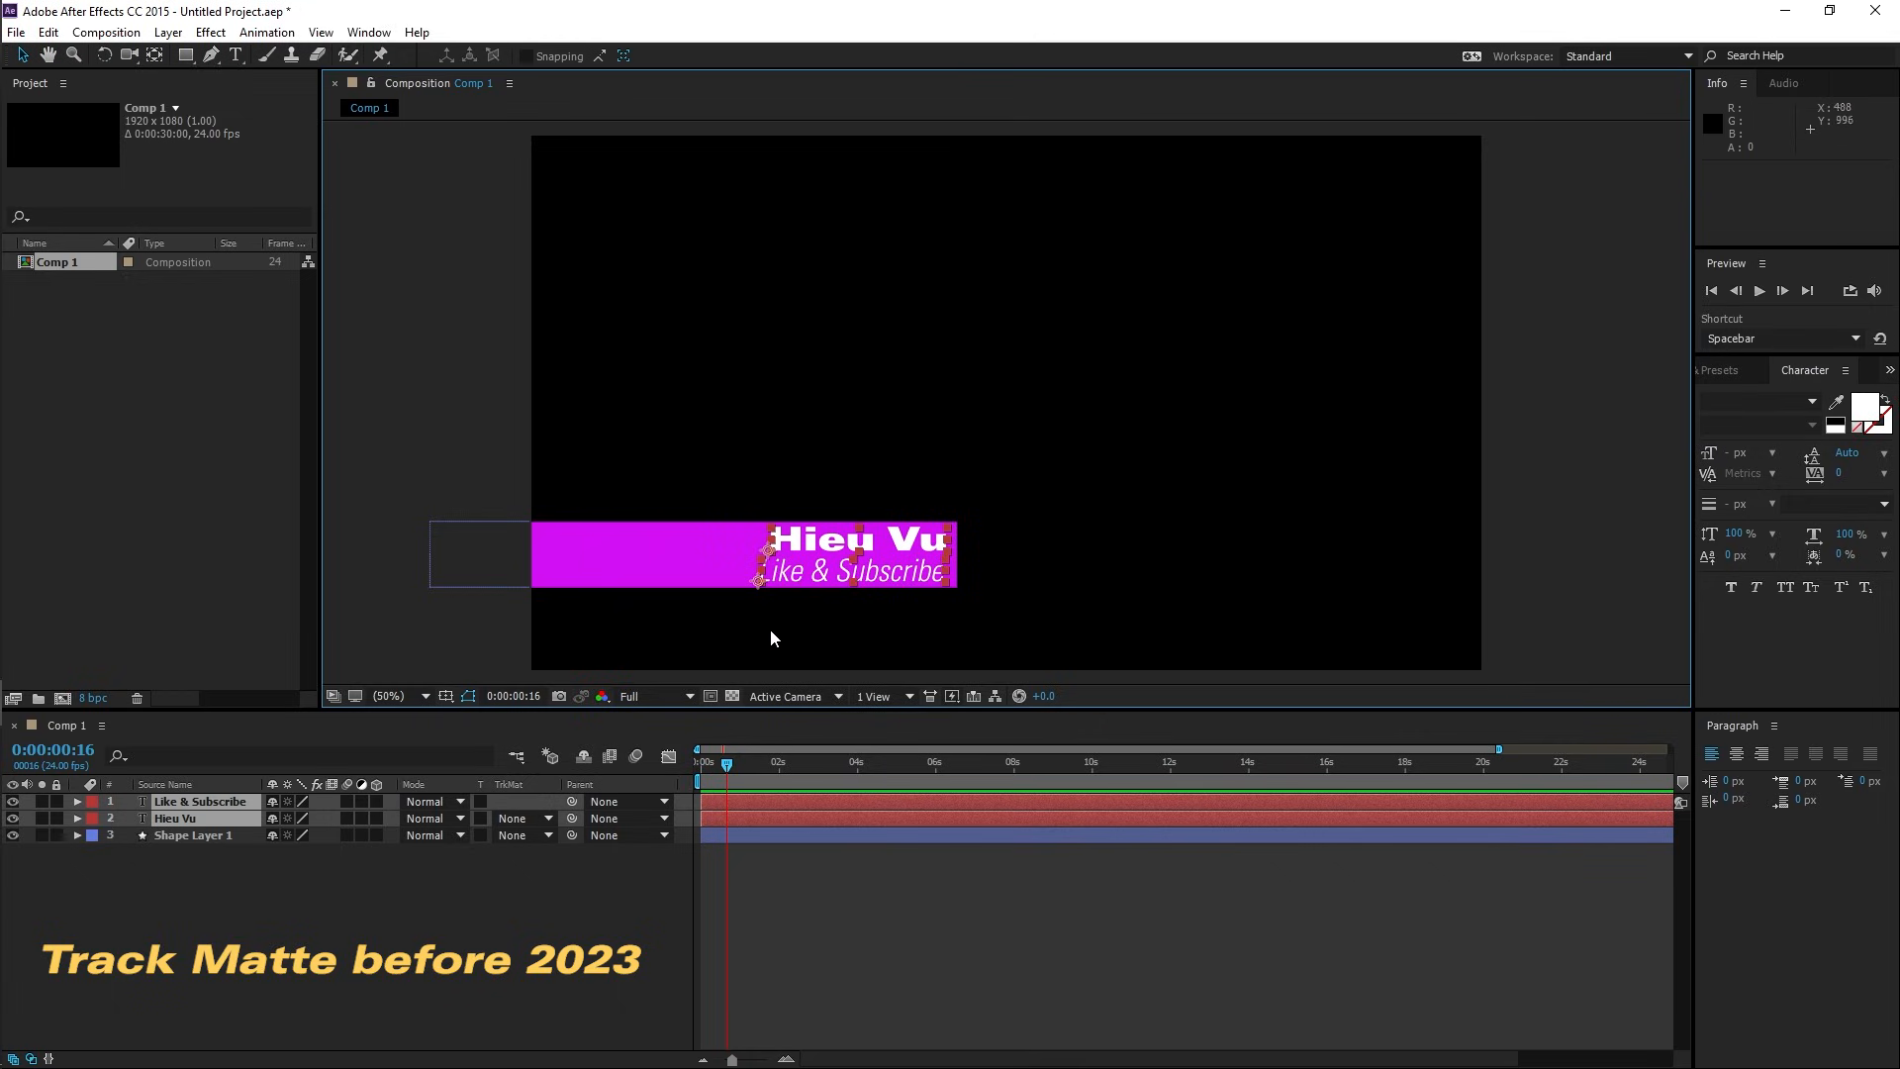
{"action": "left_click", "coordinate": [609, 560]}
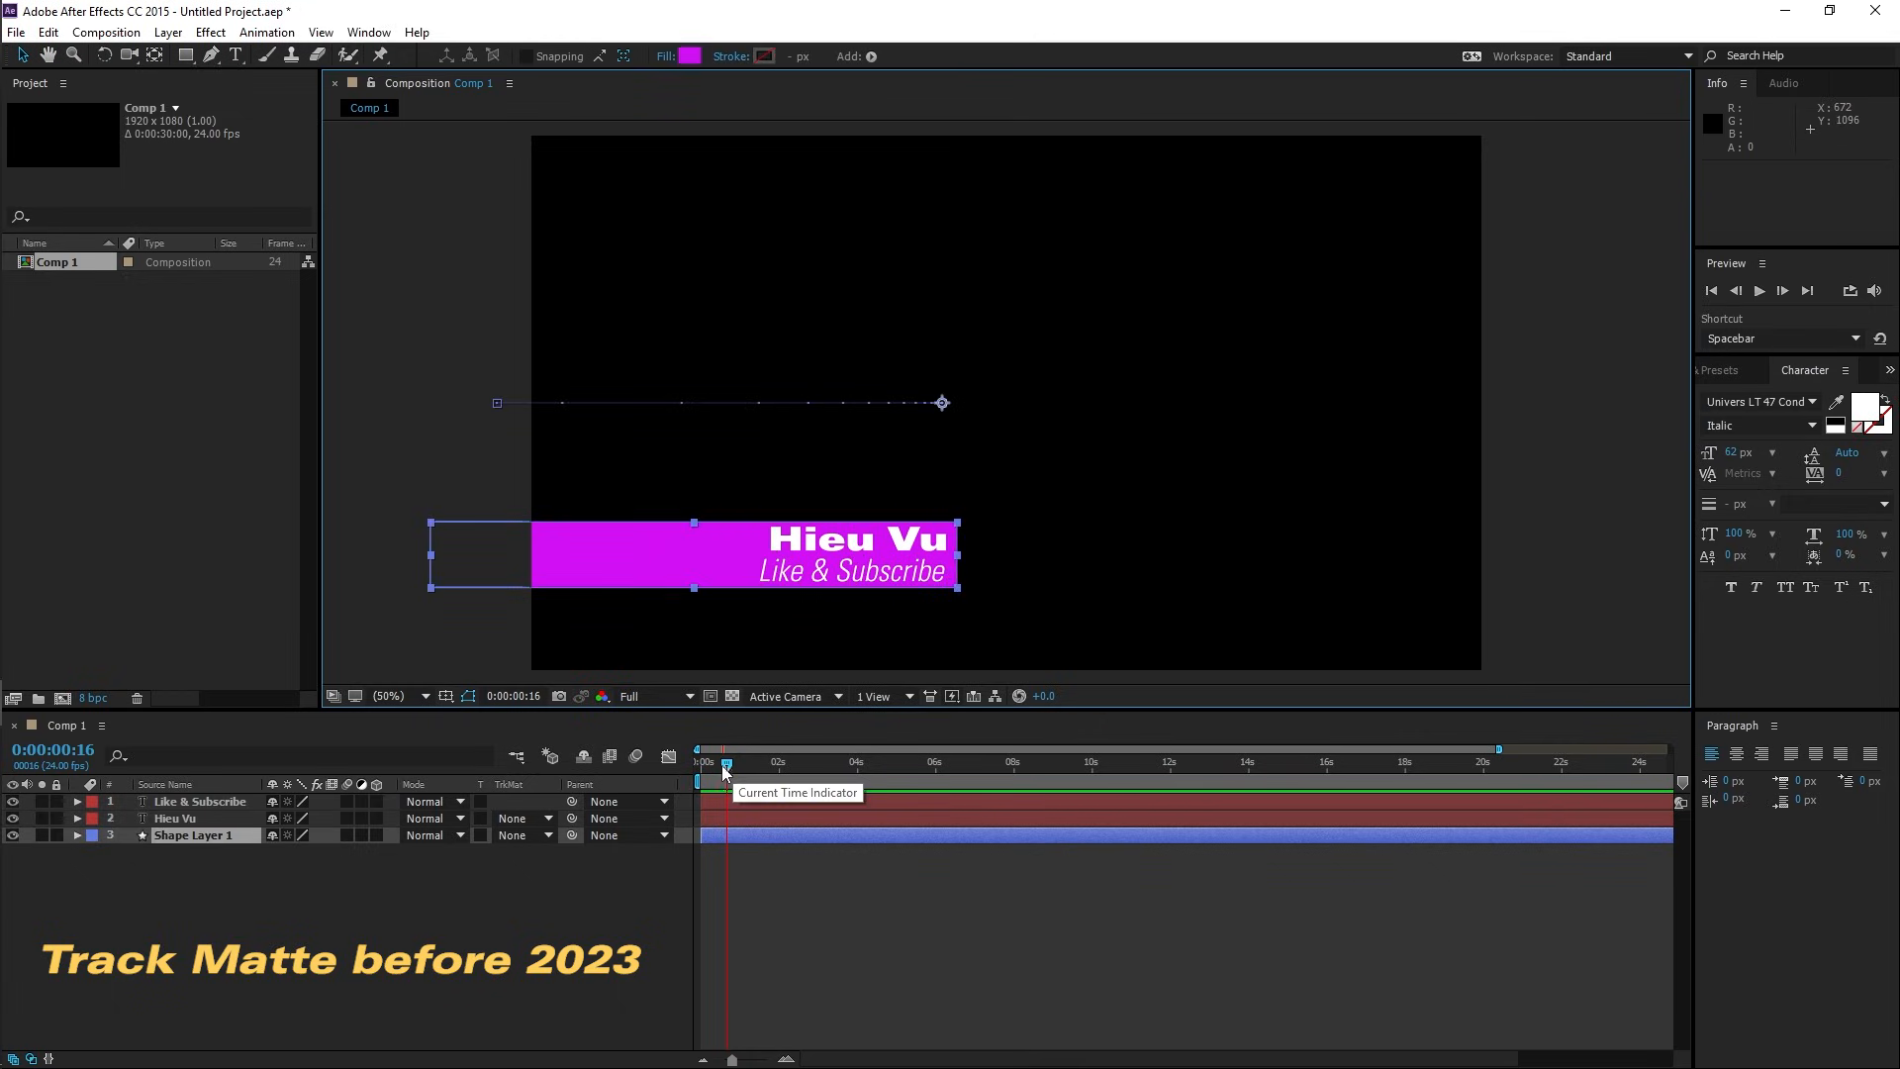
{"action": "key", "text": "Home"}
{"action": "key", "text": "space"}
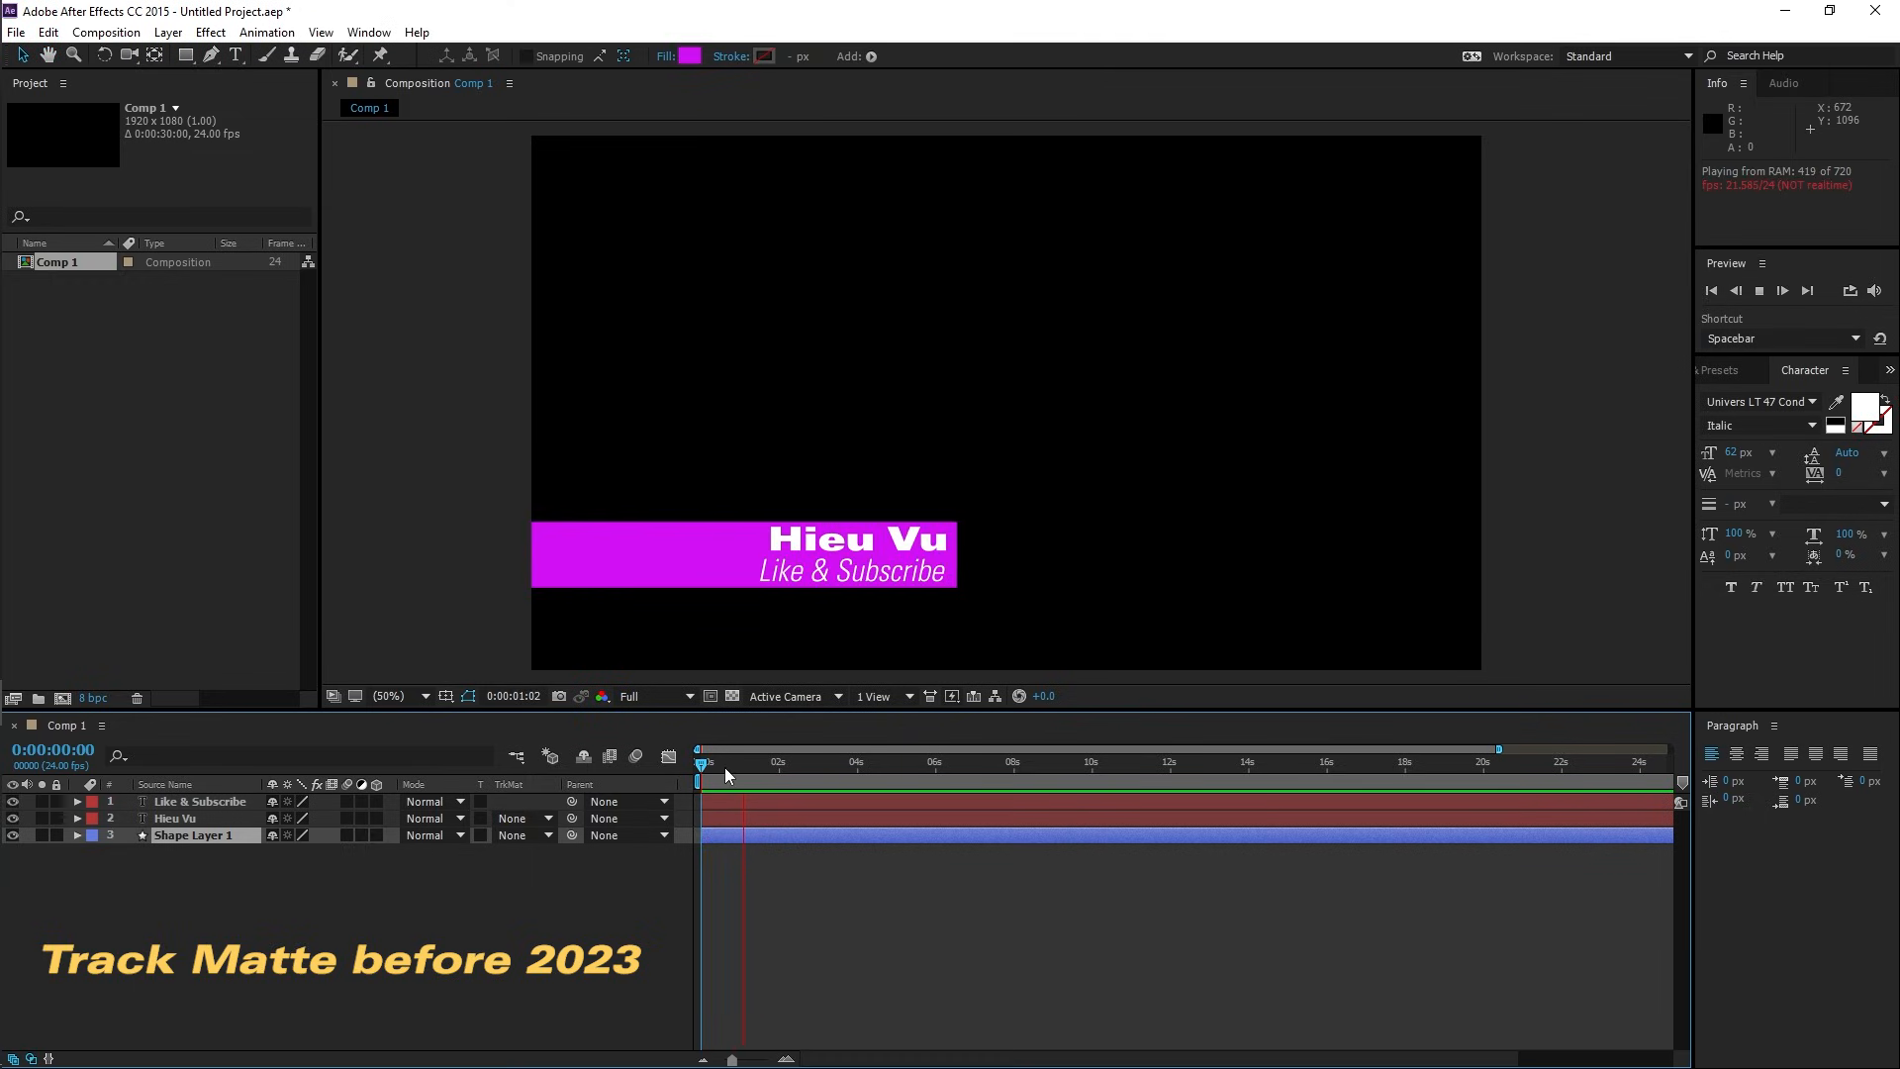
{"action": "left_click", "coordinate": [717, 772]}
{"action": "left_click_drag", "start_coordinate": [717, 772], "coordinate": [738, 770]}
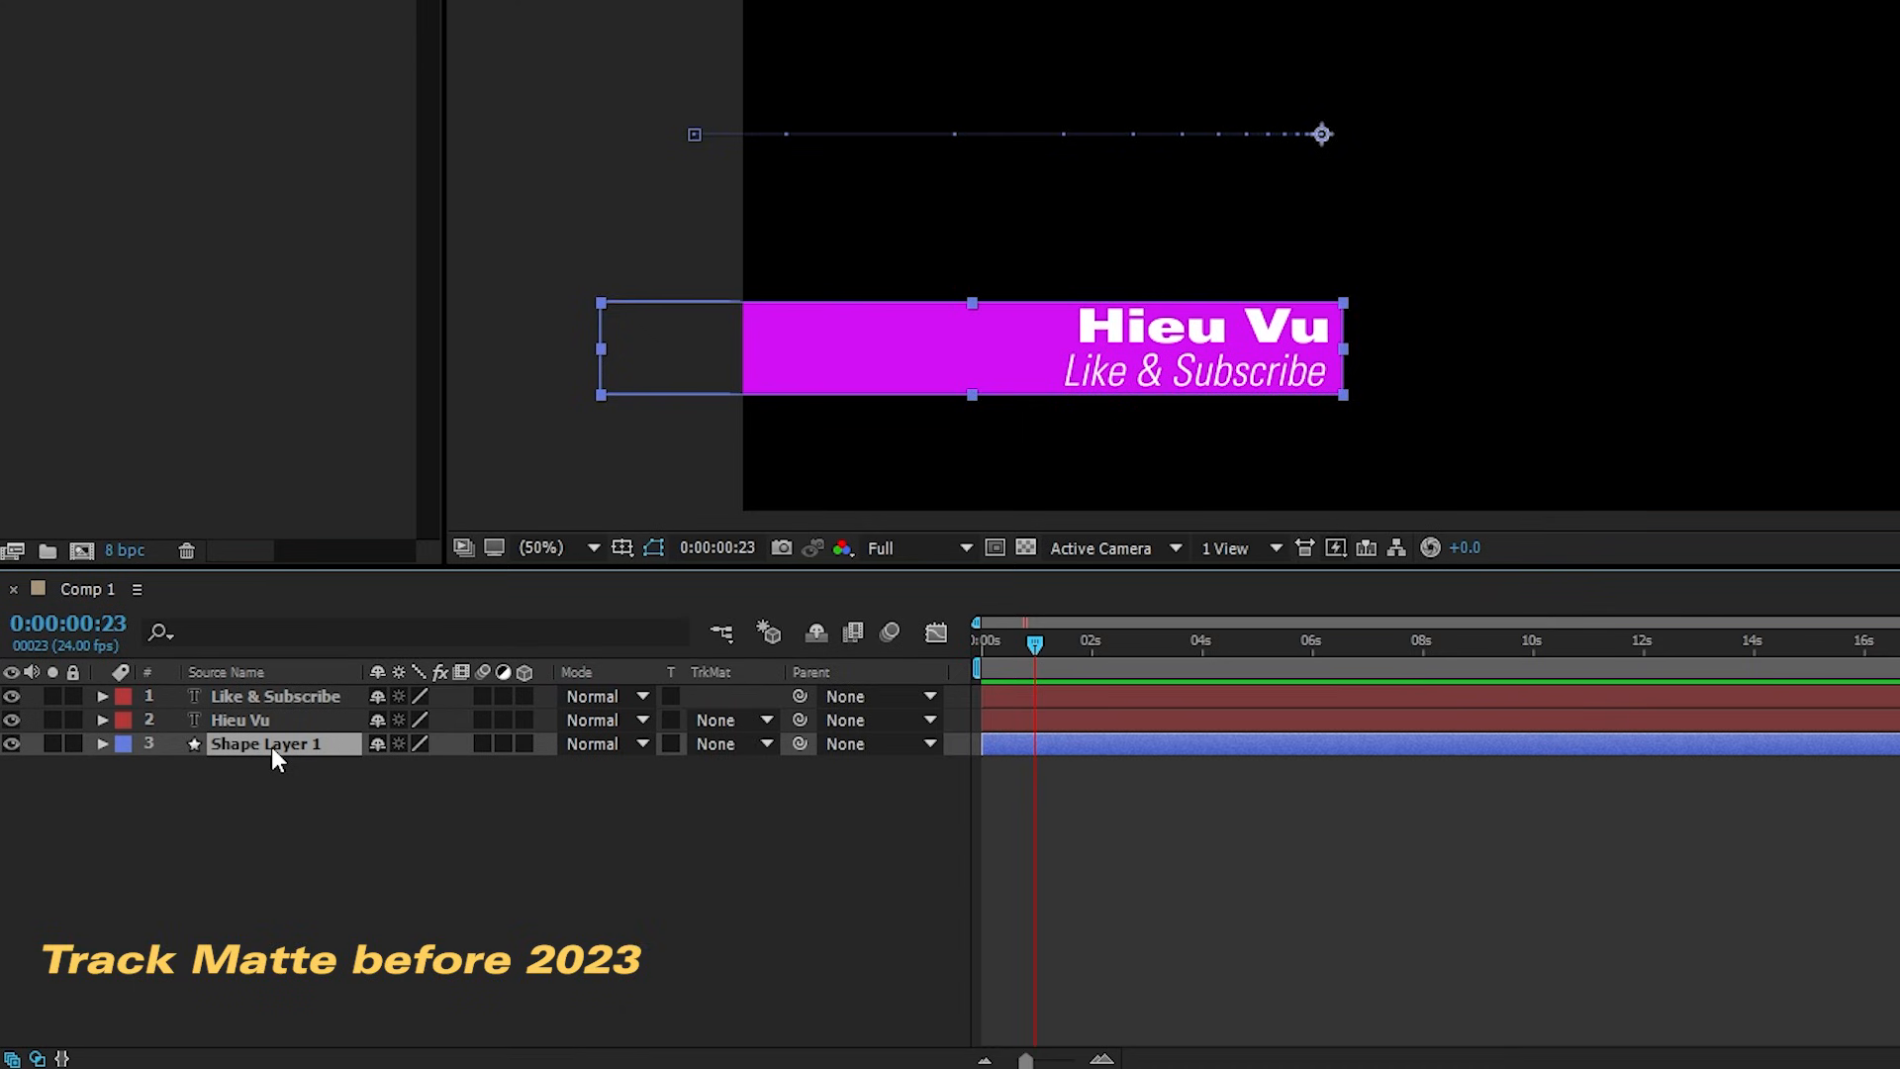
- Place a duplicate of Shape Layer 1 directly above the name text layer and apply it as that text's alpha matte
{"action": "key", "text": "ctrl+d"}
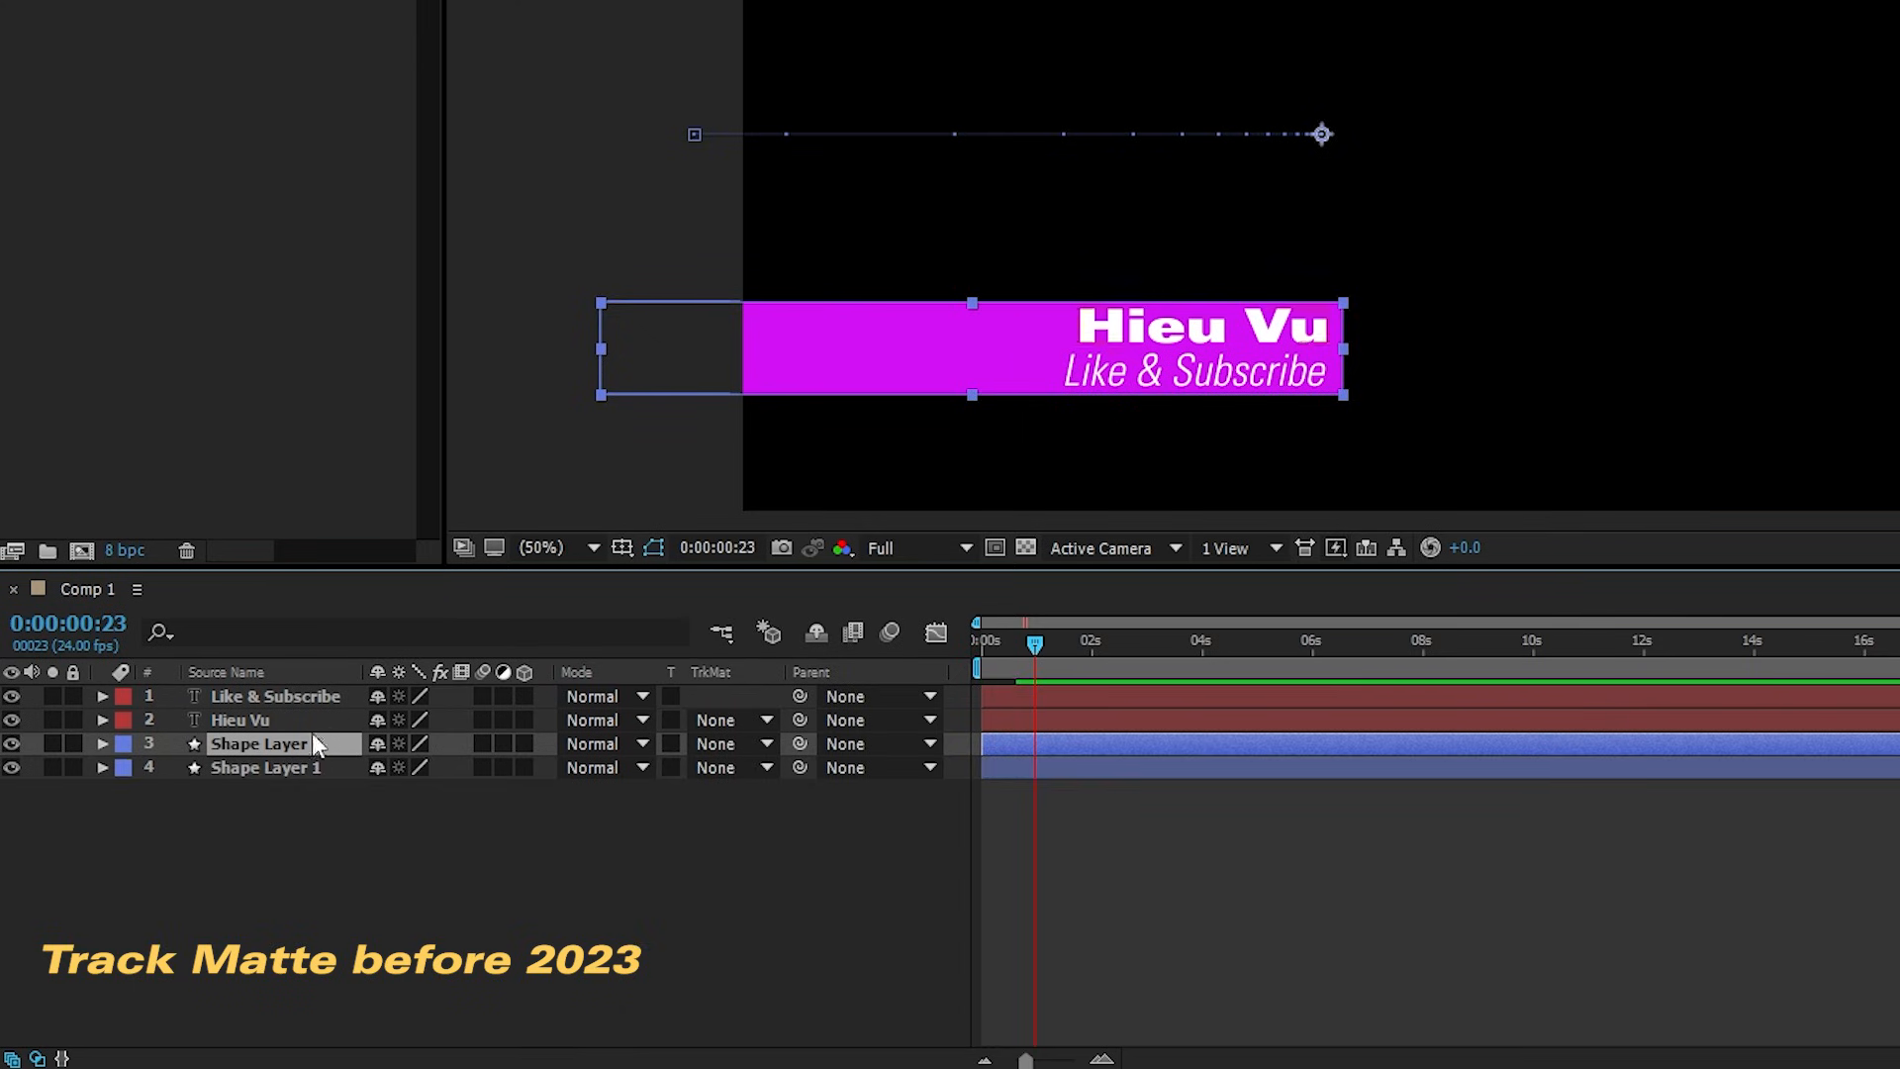
{"action": "left_click_drag", "start_coordinate": [285, 745], "coordinate": [289, 732]}
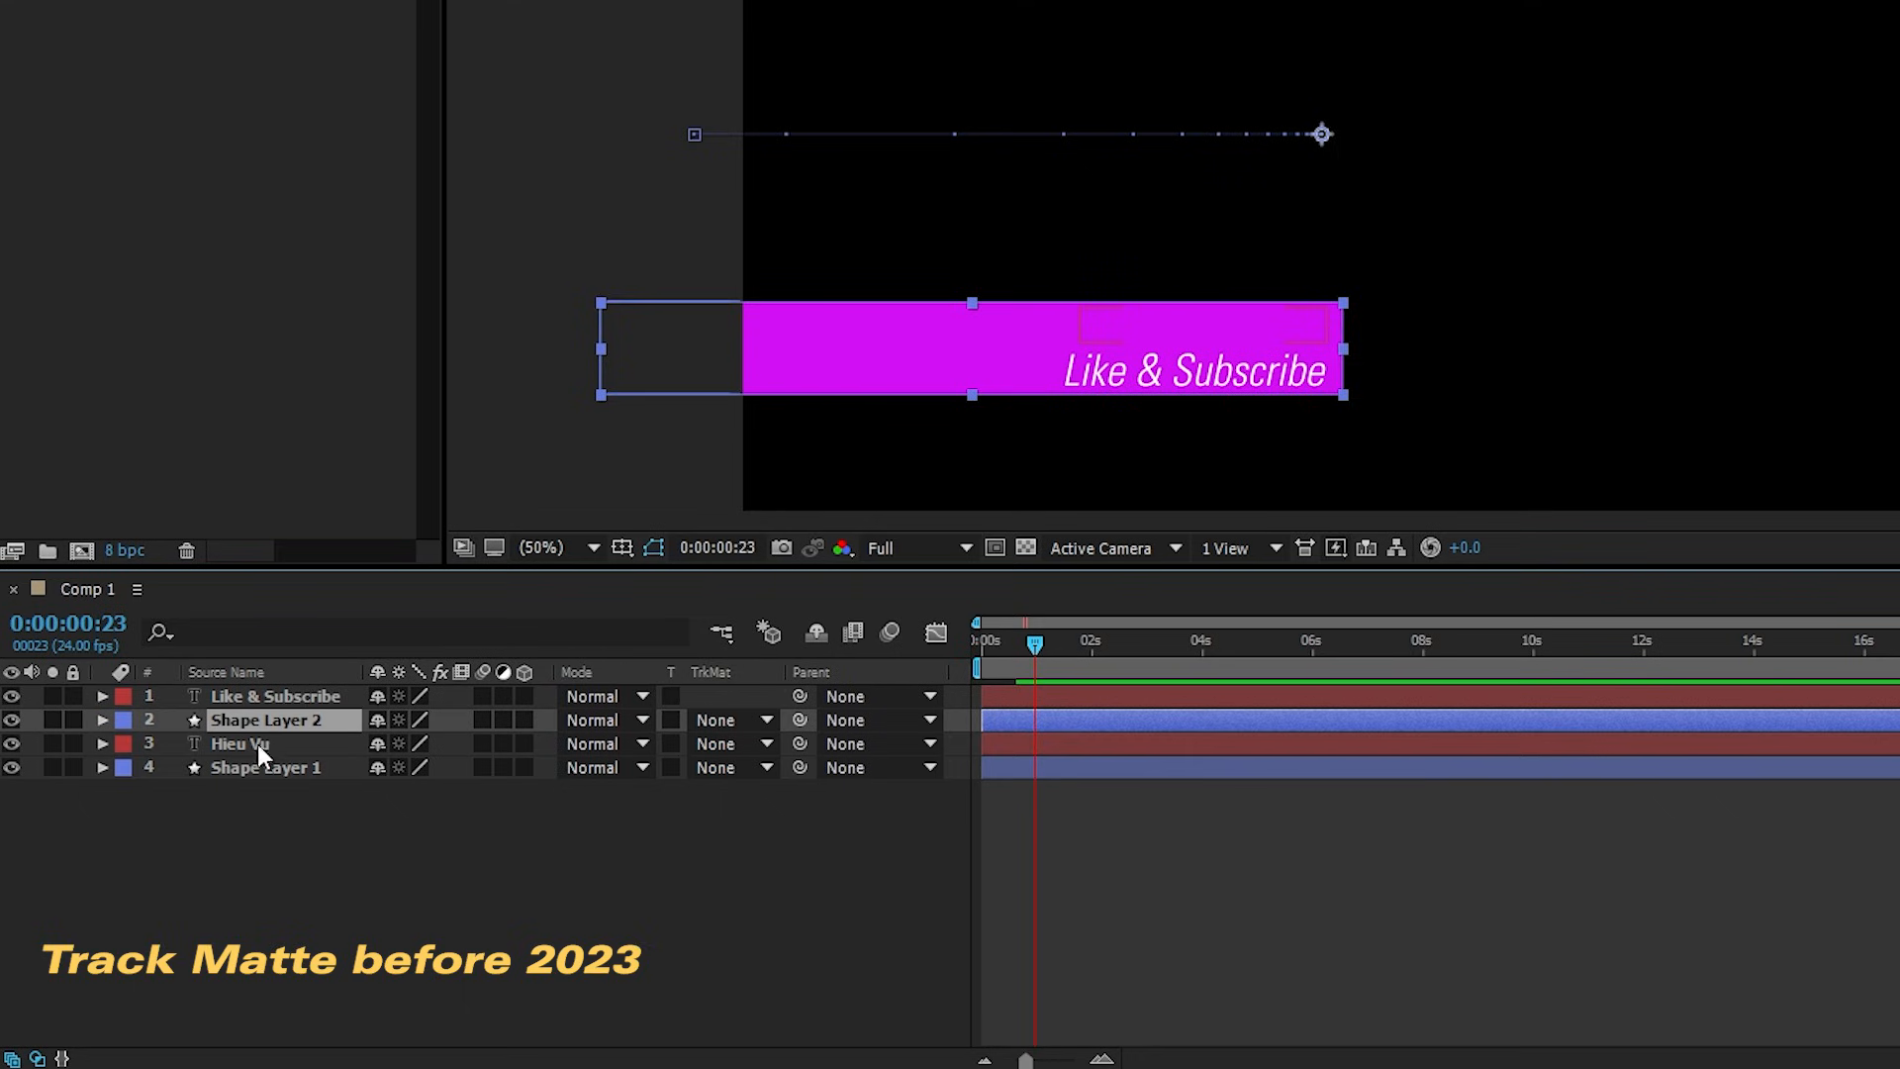
{"action": "left_click", "coordinate": [247, 745]}
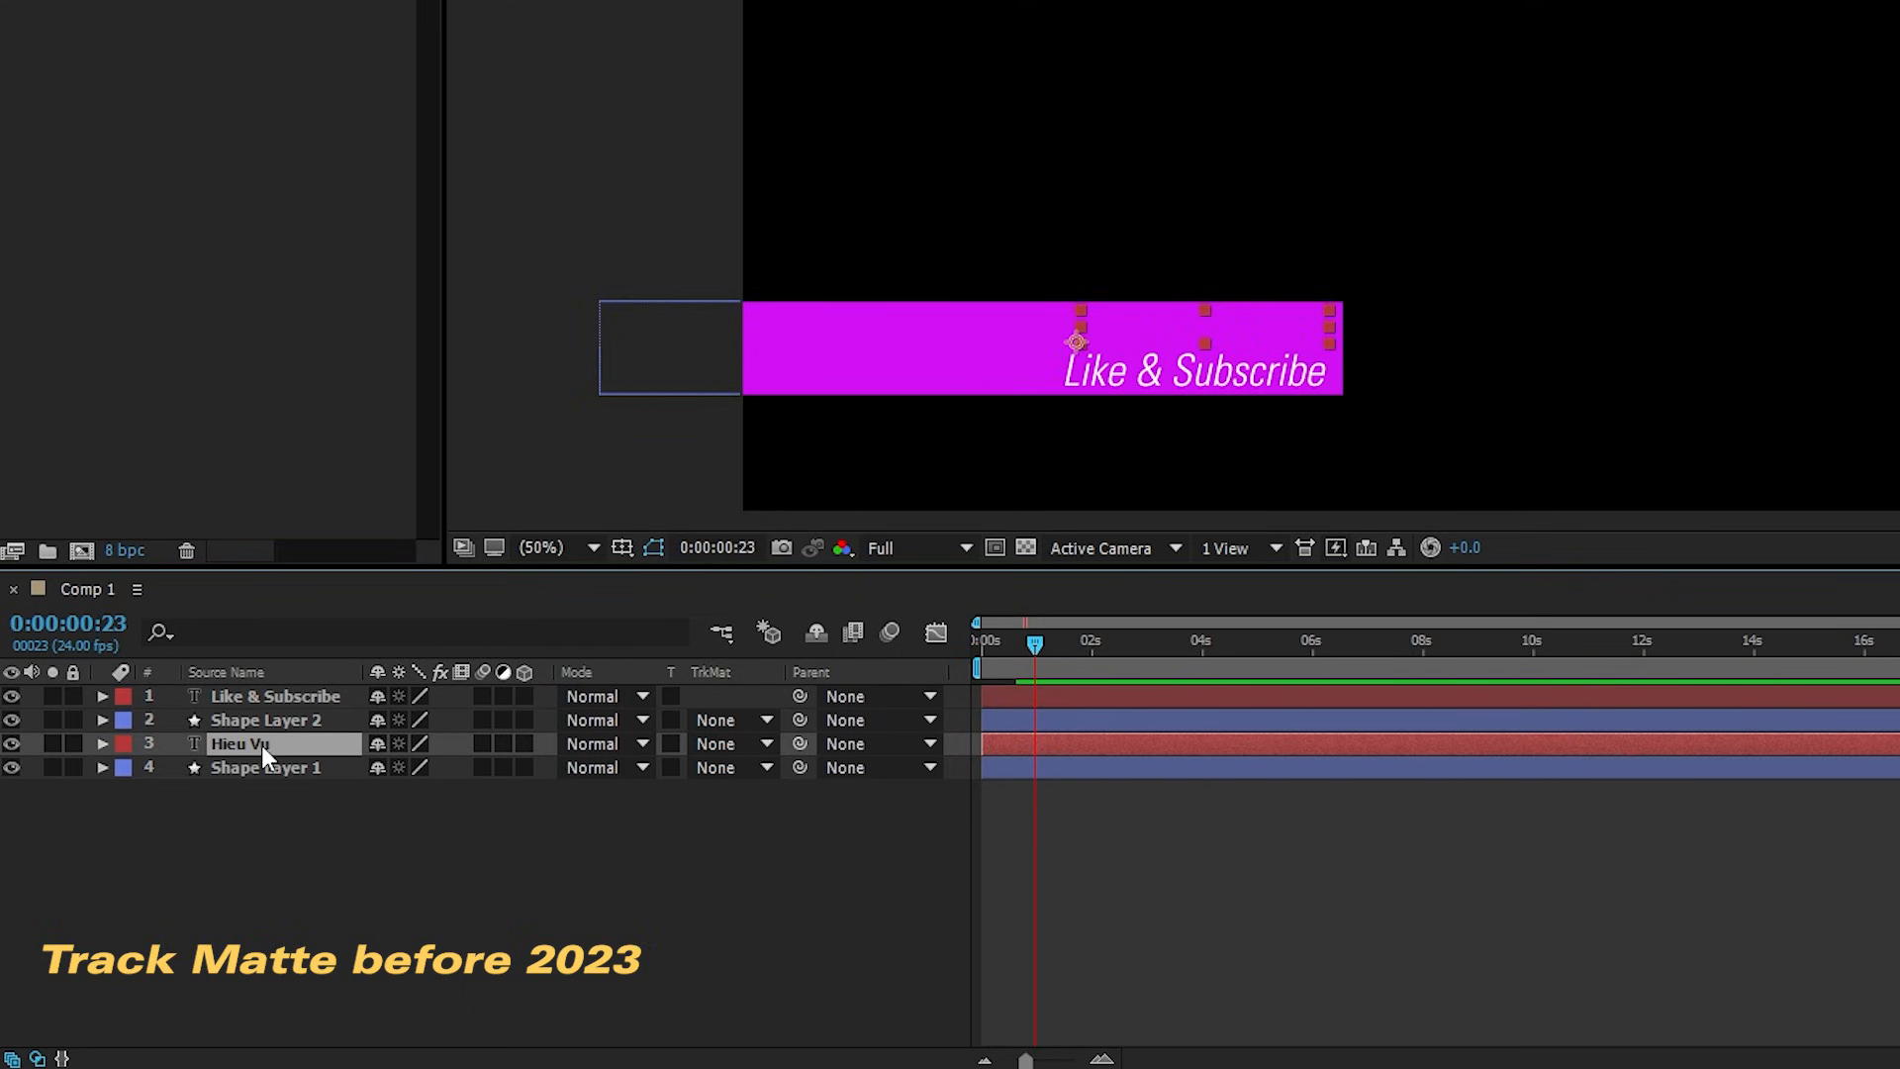
{"action": "left_click", "coordinate": [730, 750]}
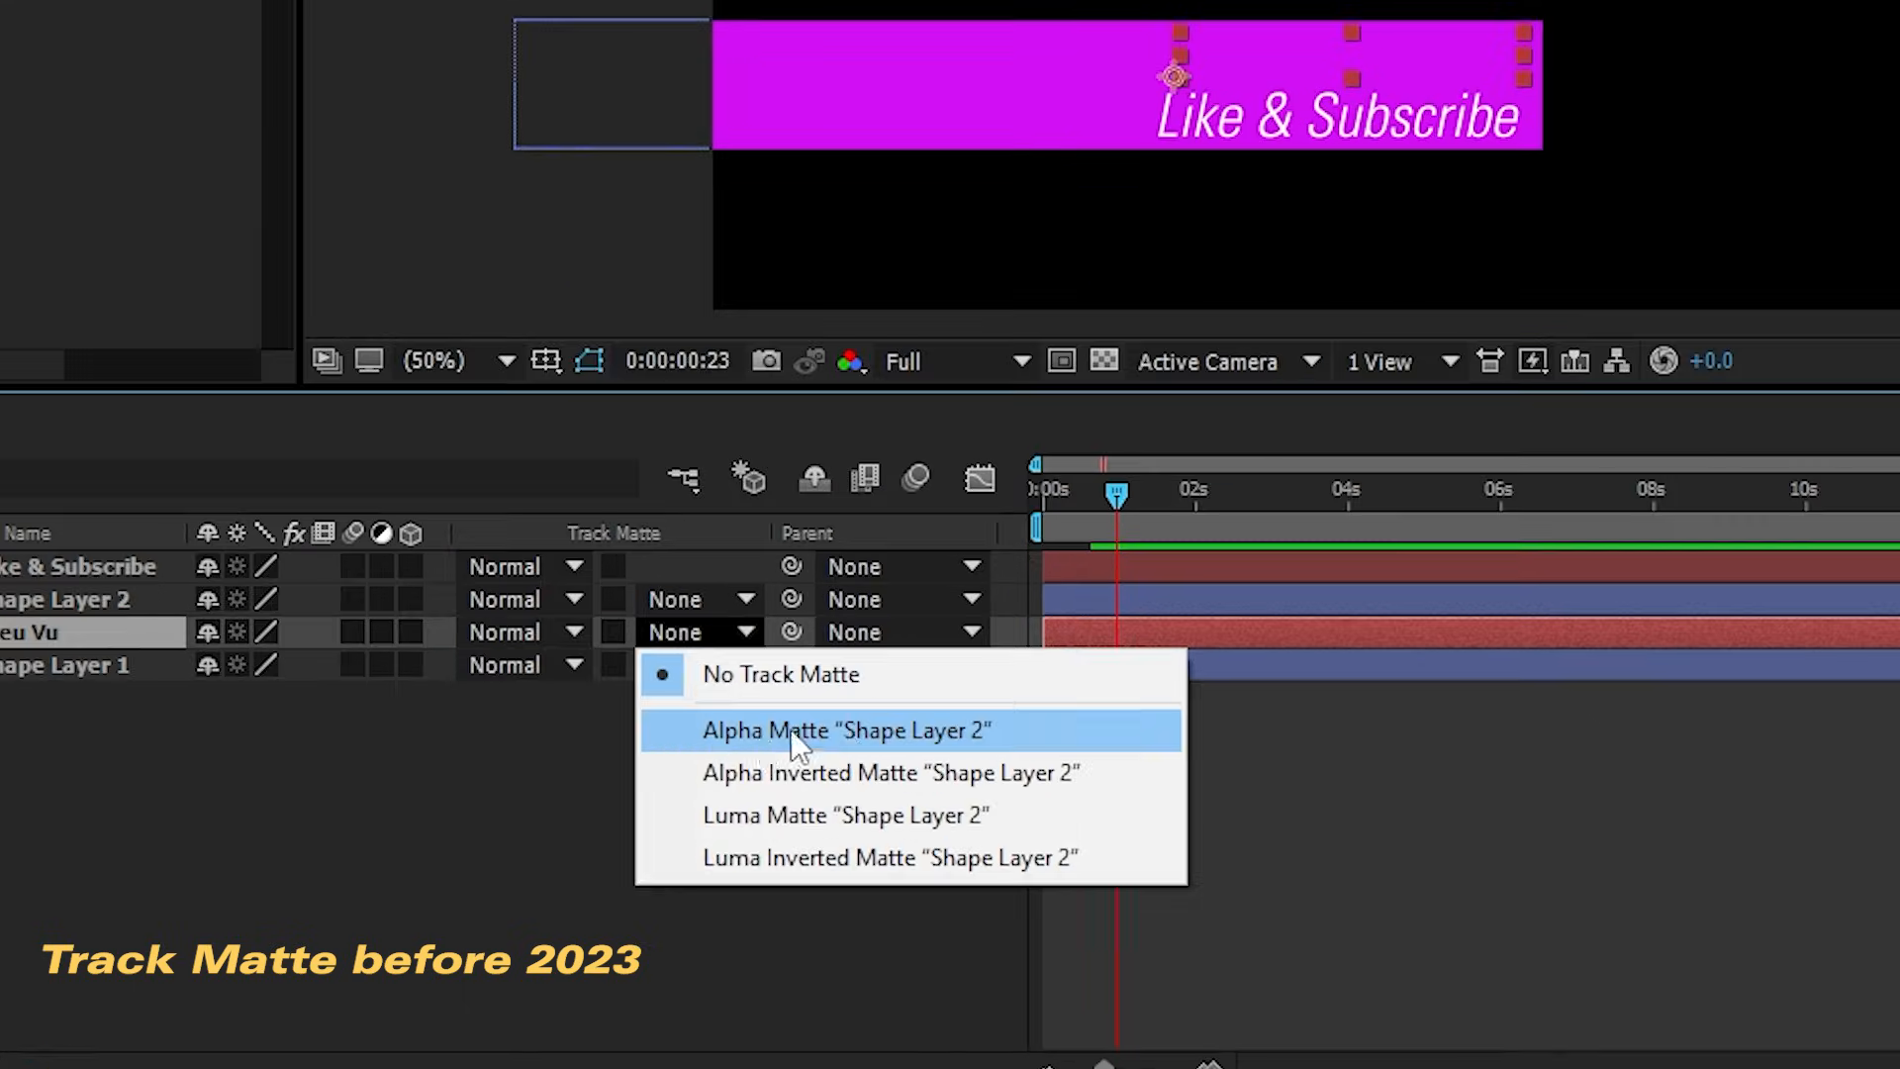
{"action": "left_click", "coordinate": [972, 730]}
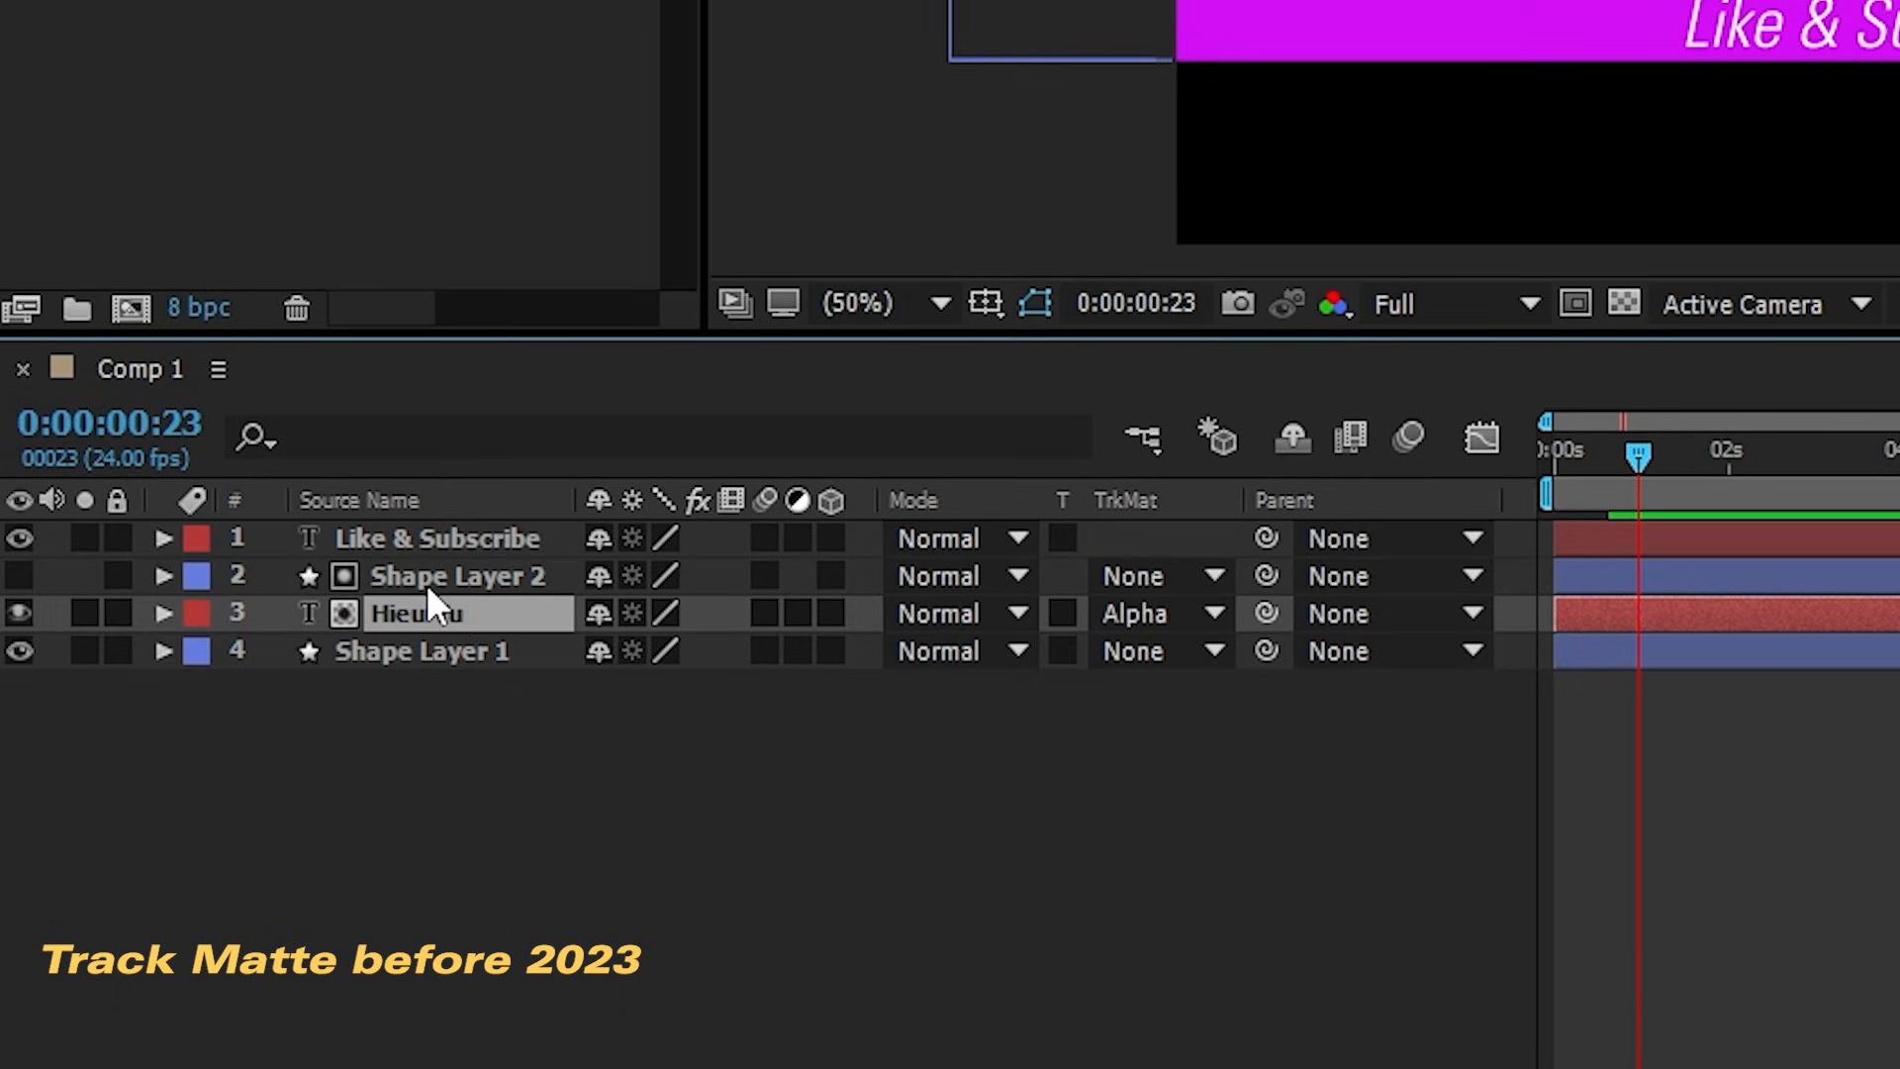
- Play the animation from the start to check the matted name text, stopping at 0:00:01:00
{"action": "left_click", "coordinate": [436, 582]}
{"action": "left_click_drag", "start_coordinate": [1639, 456], "coordinate": [1631, 455]}
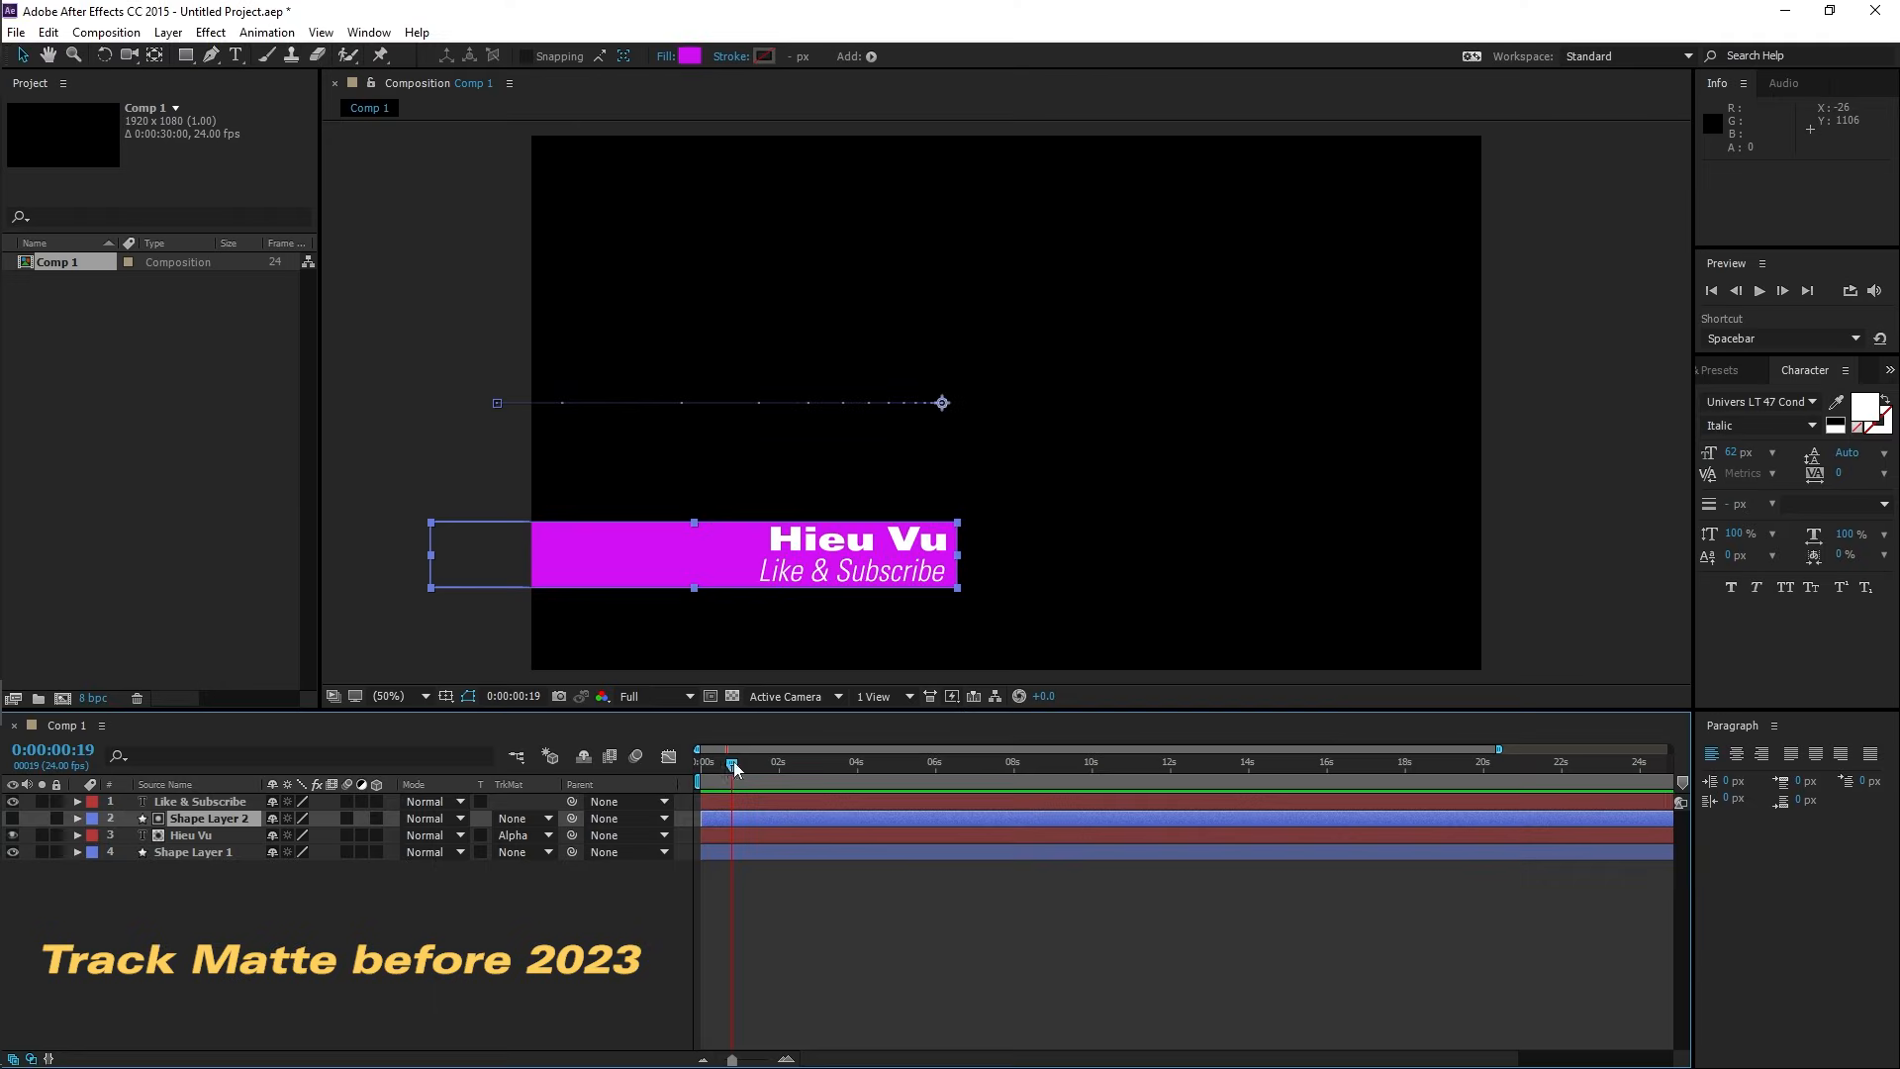
{"action": "left_click_drag", "start_coordinate": [732, 767], "coordinate": [702, 767]}
{"action": "key", "text": "space"}
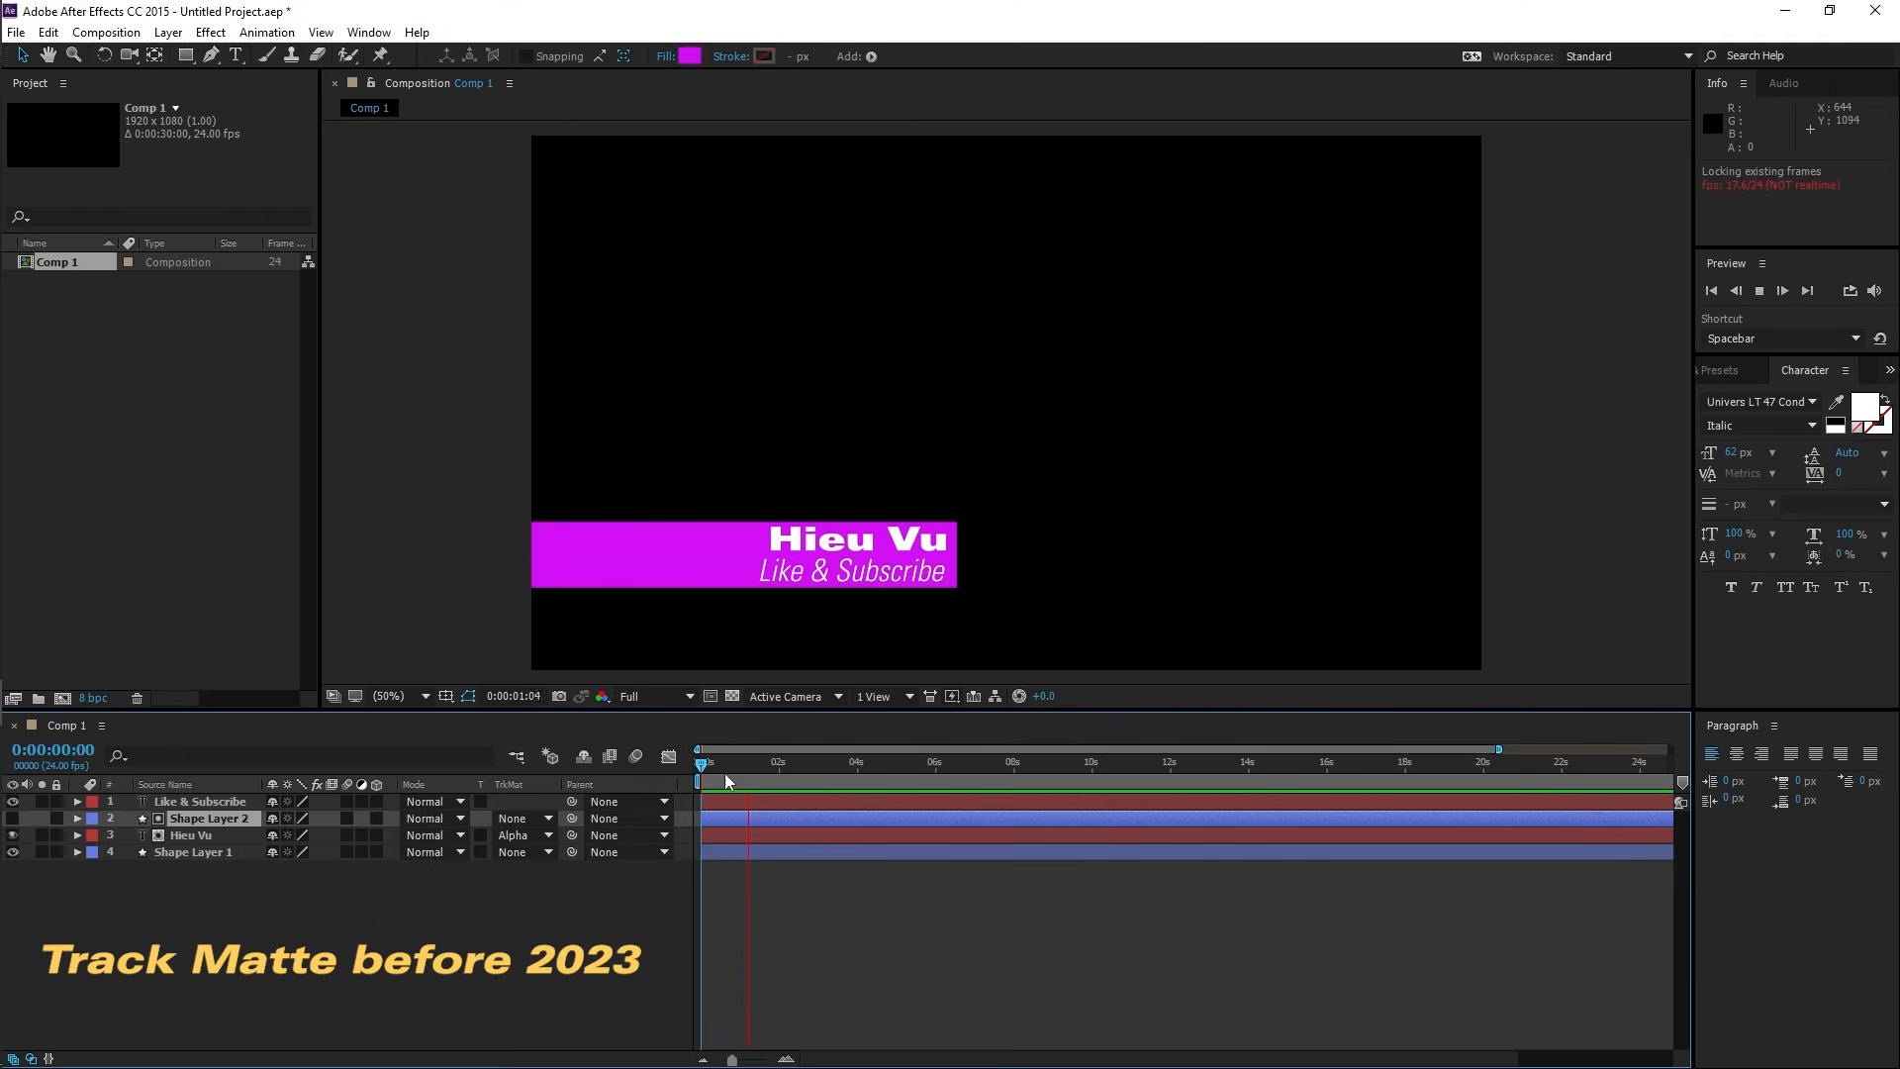
{"action": "left_click", "coordinate": [740, 767]}
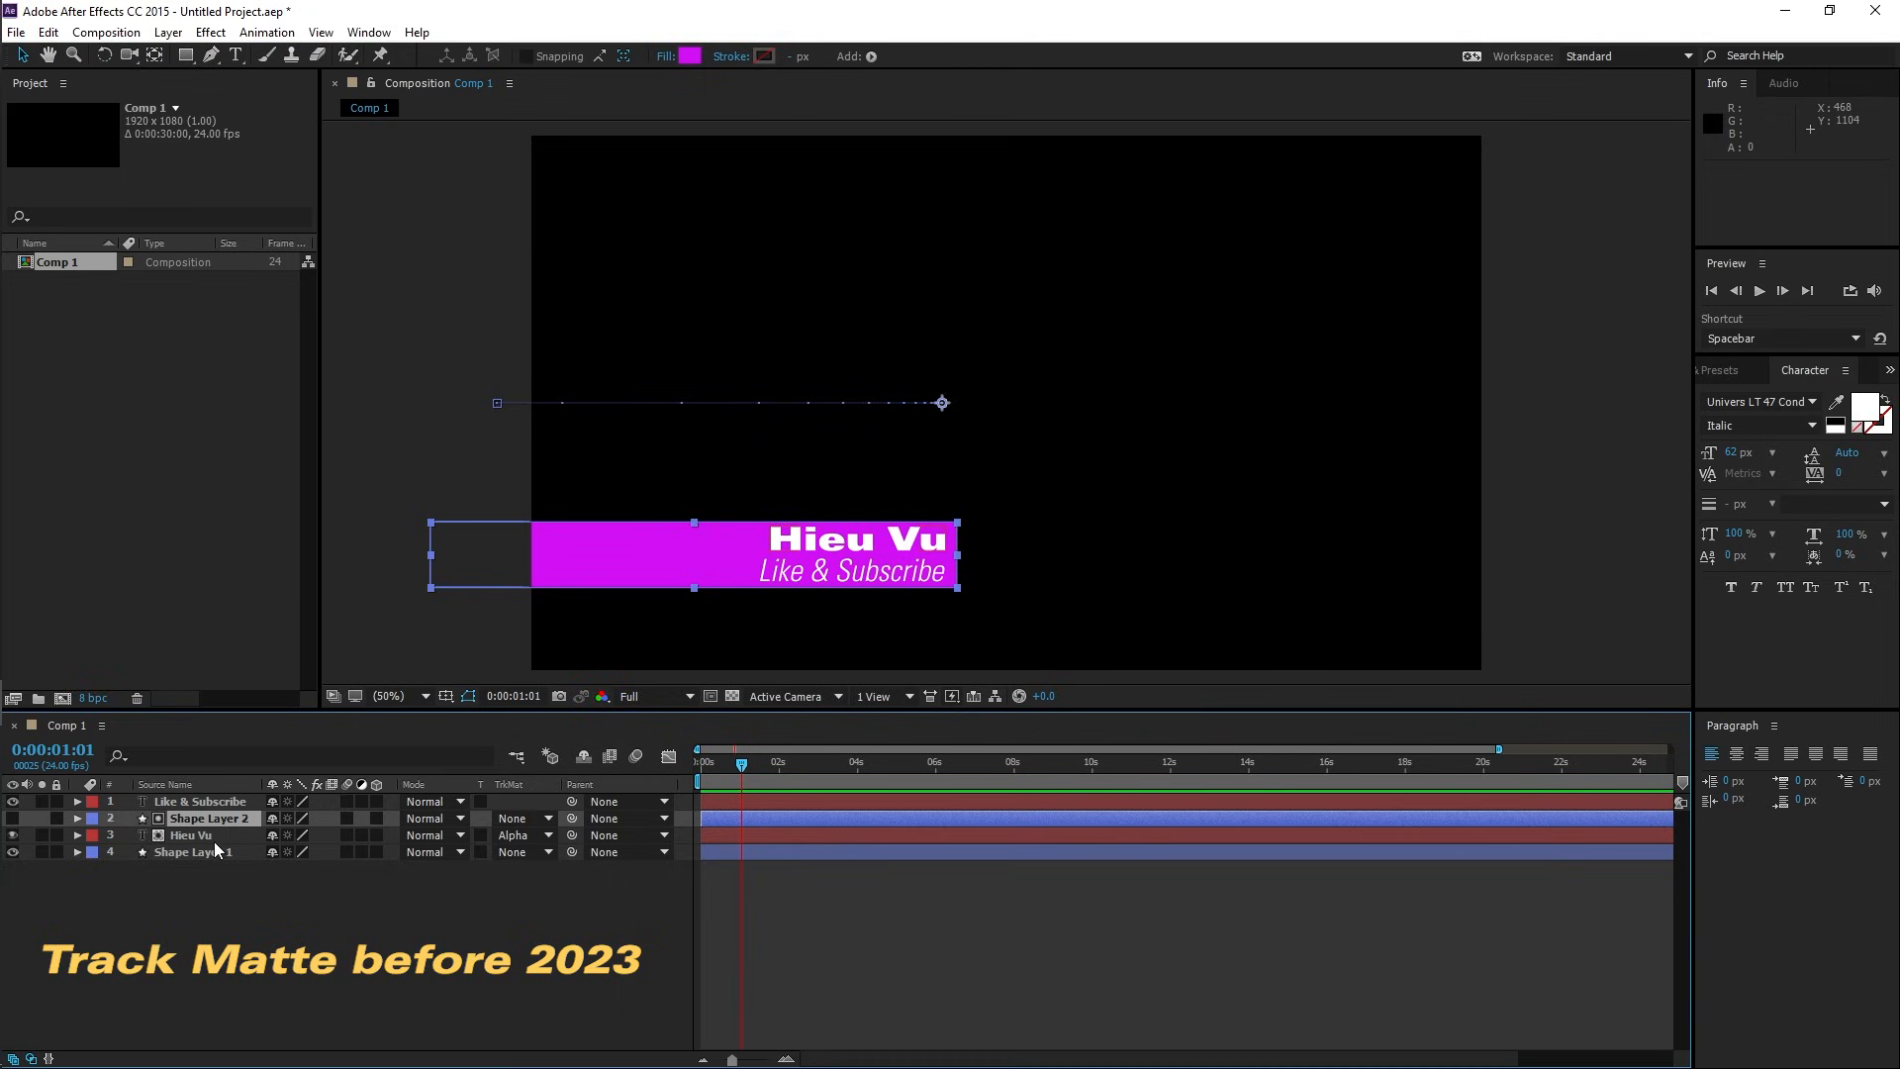
{"action": "key", "text": "Page_Up"}
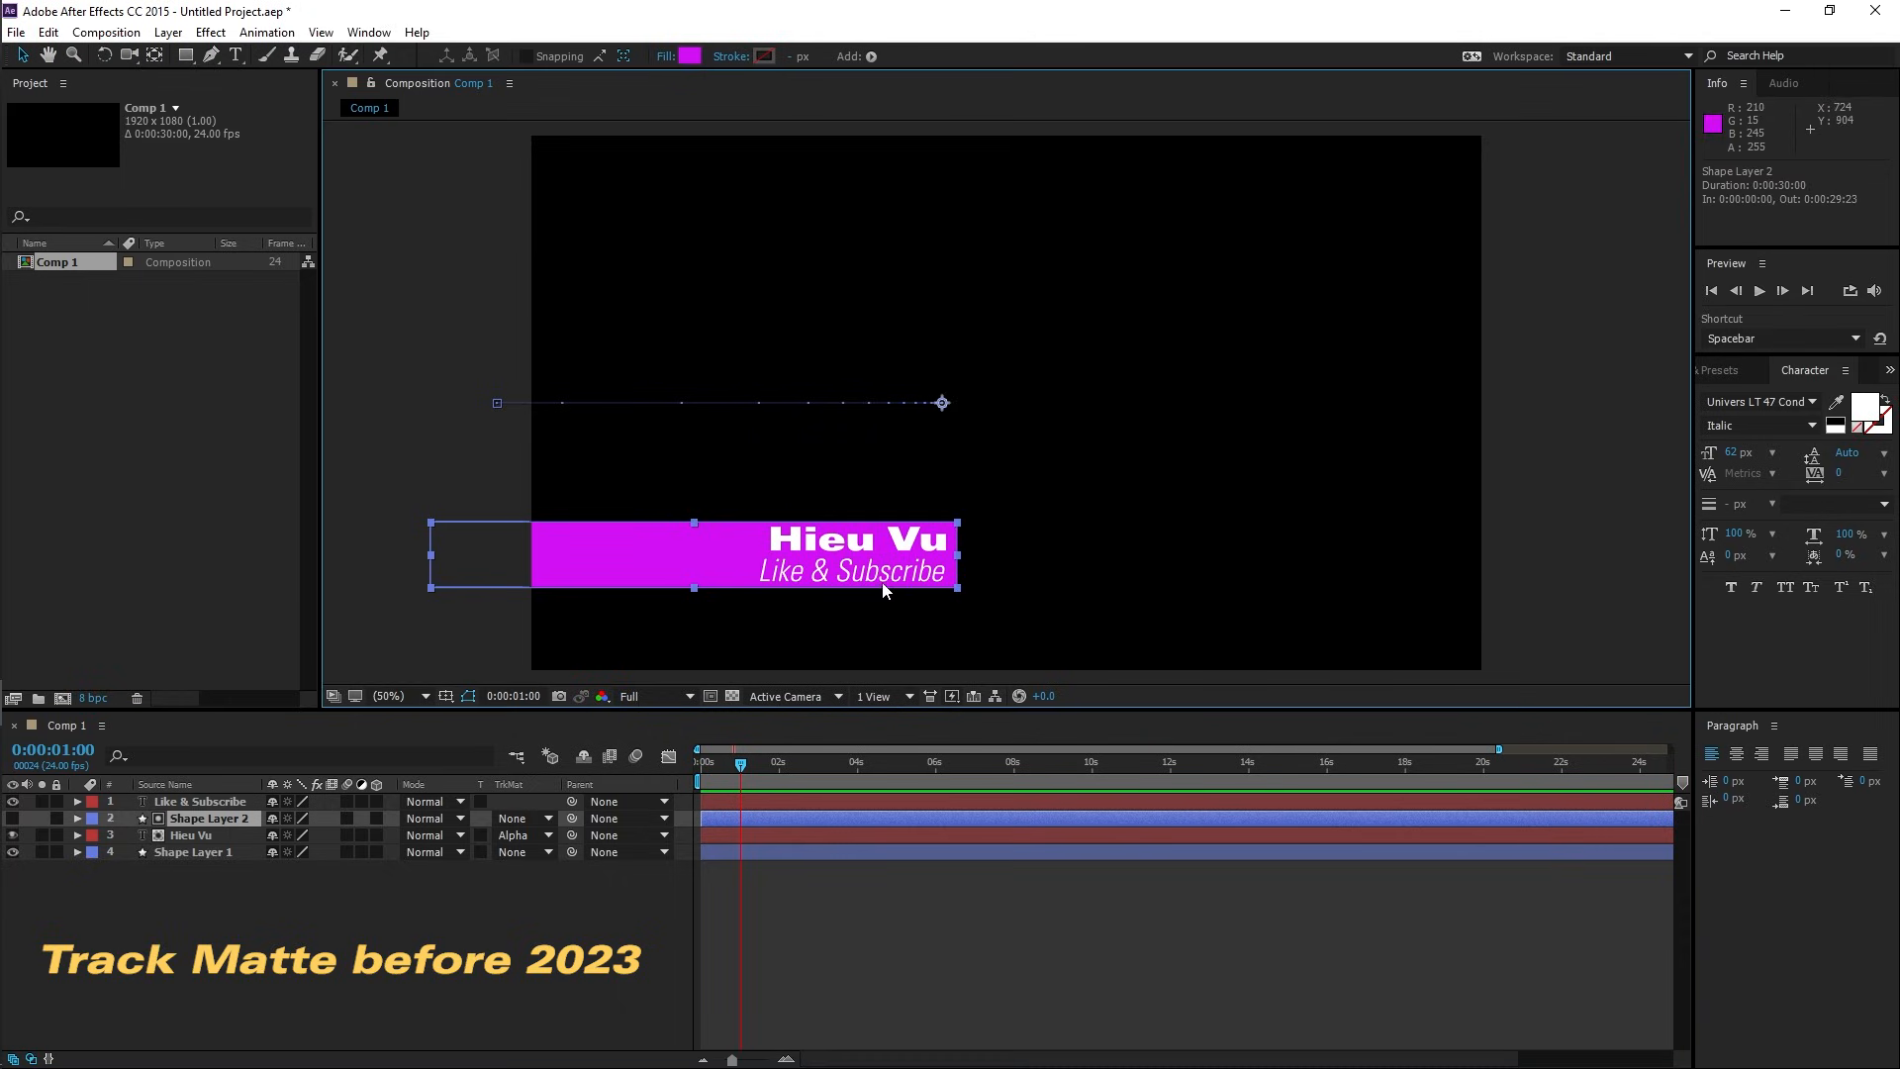
- Place another duplicate of Shape Layer 1 directly above the Like & Subscribe layer and apply it as that text's alpha matte
{"action": "scroll", "coordinate": [884, 591], "scroll_direction": "up", "scroll_amount": 2}
{"action": "key", "text": "space"}
{"action": "left_click_drag", "start_coordinate": [817, 535], "coordinate": [967, 383]}
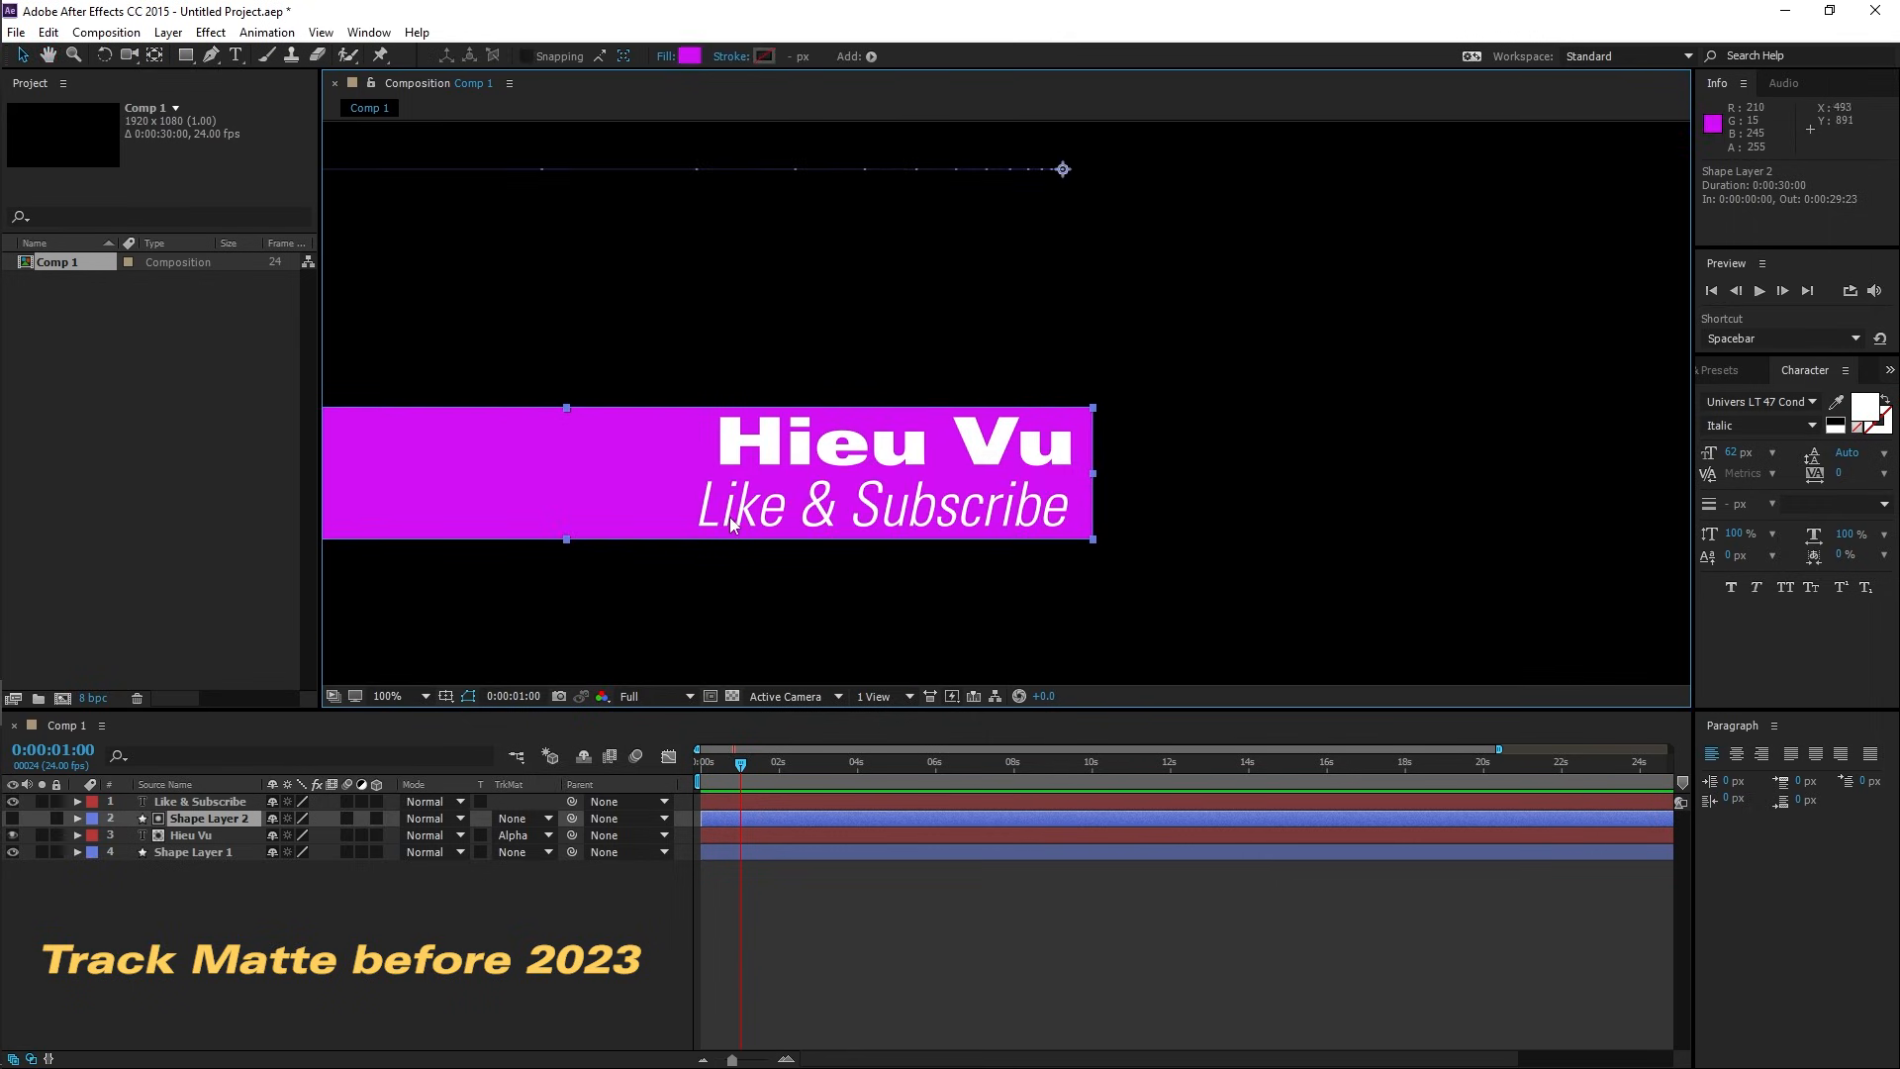
{"action": "left_click", "coordinate": [188, 853]}
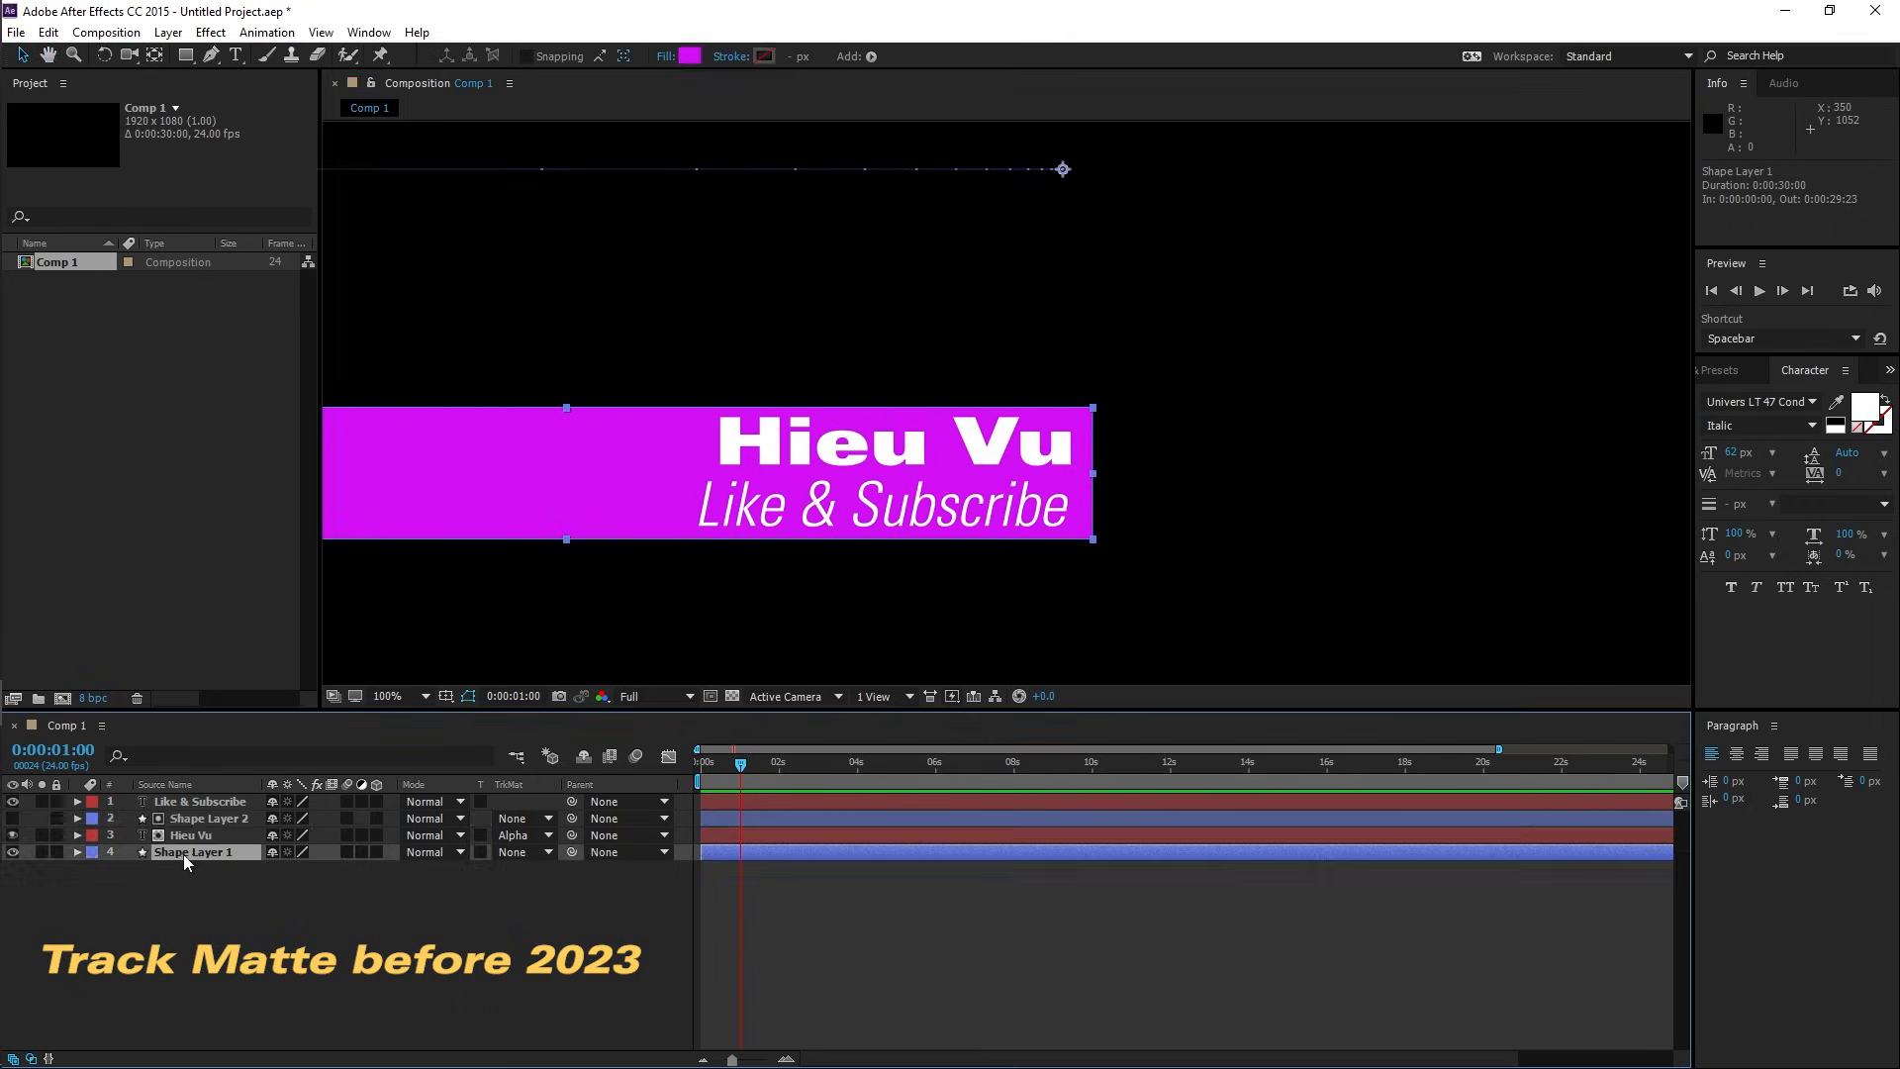
{"action": "key", "text": "ctrl+d"}
{"action": "left_click_drag", "start_coordinate": [202, 853], "coordinate": [203, 804]}
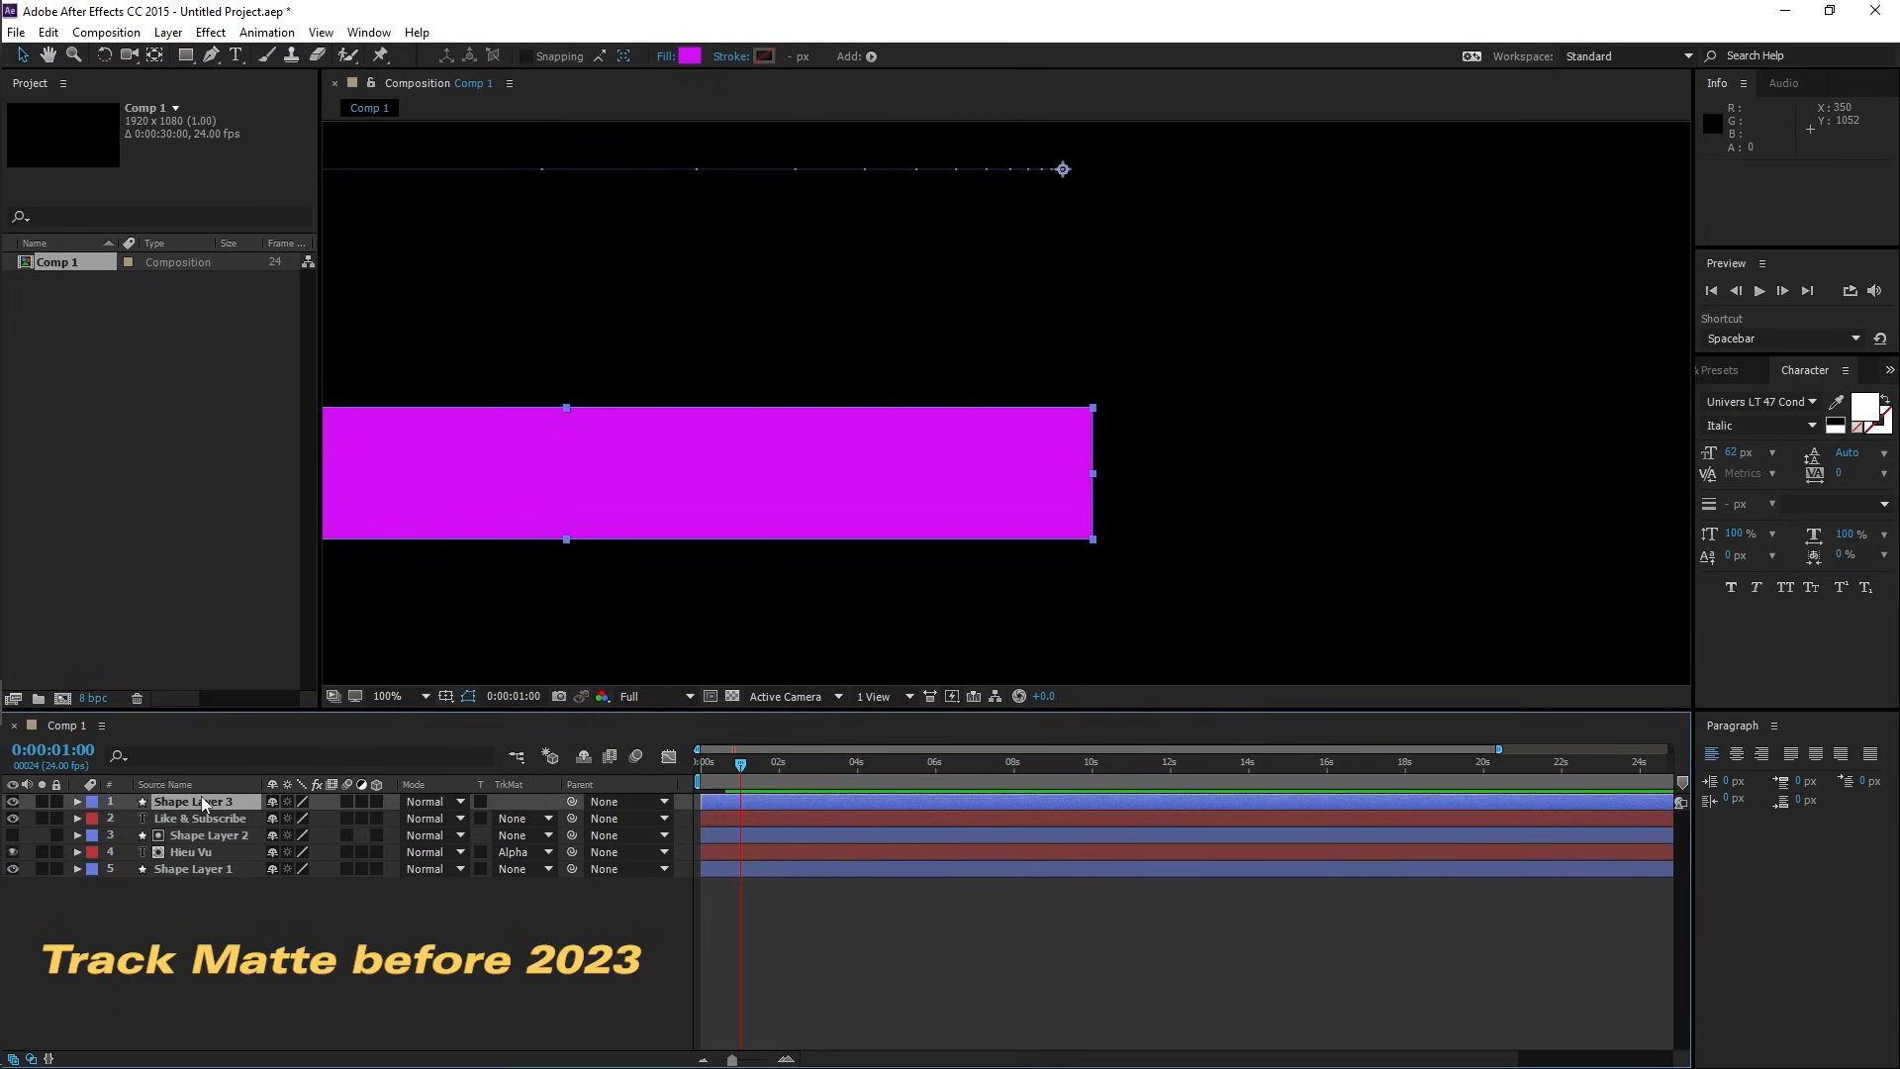
{"action": "left_click", "coordinate": [542, 820]}
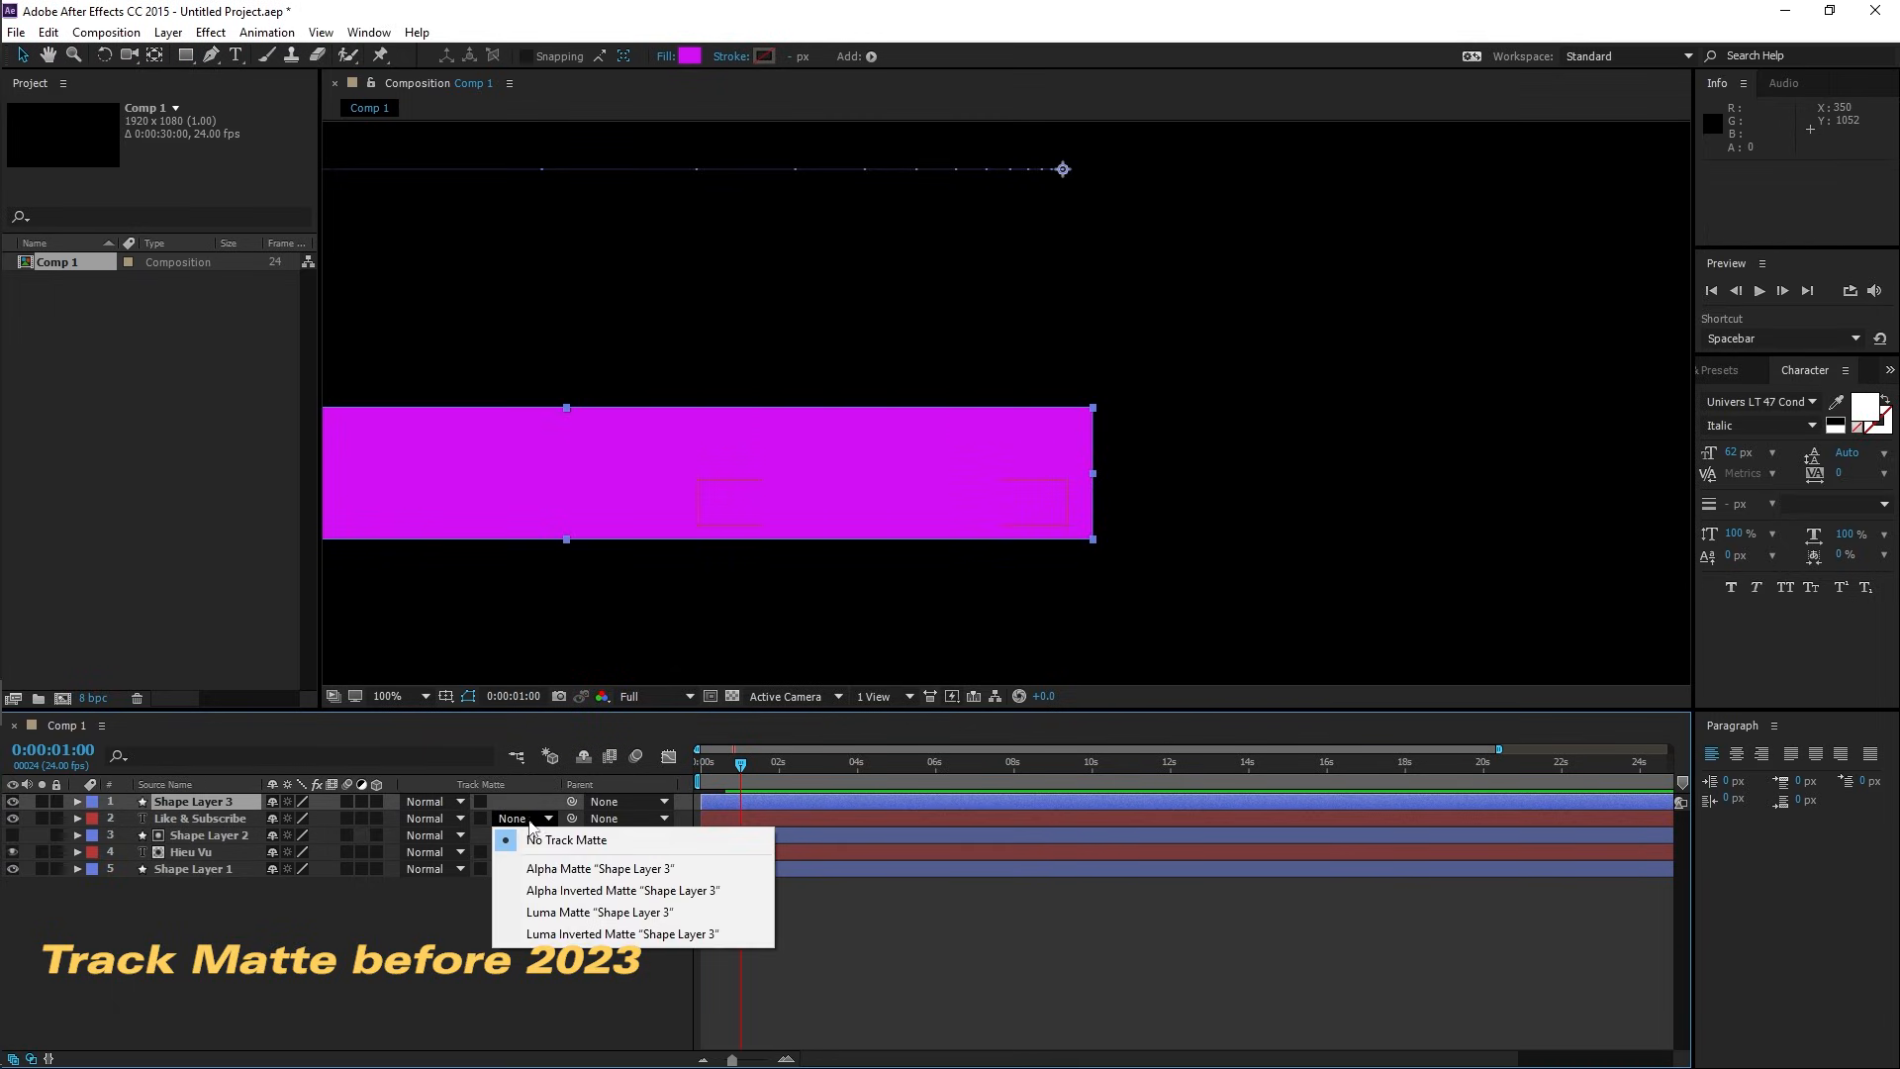
{"action": "left_click", "coordinate": [636, 869]}
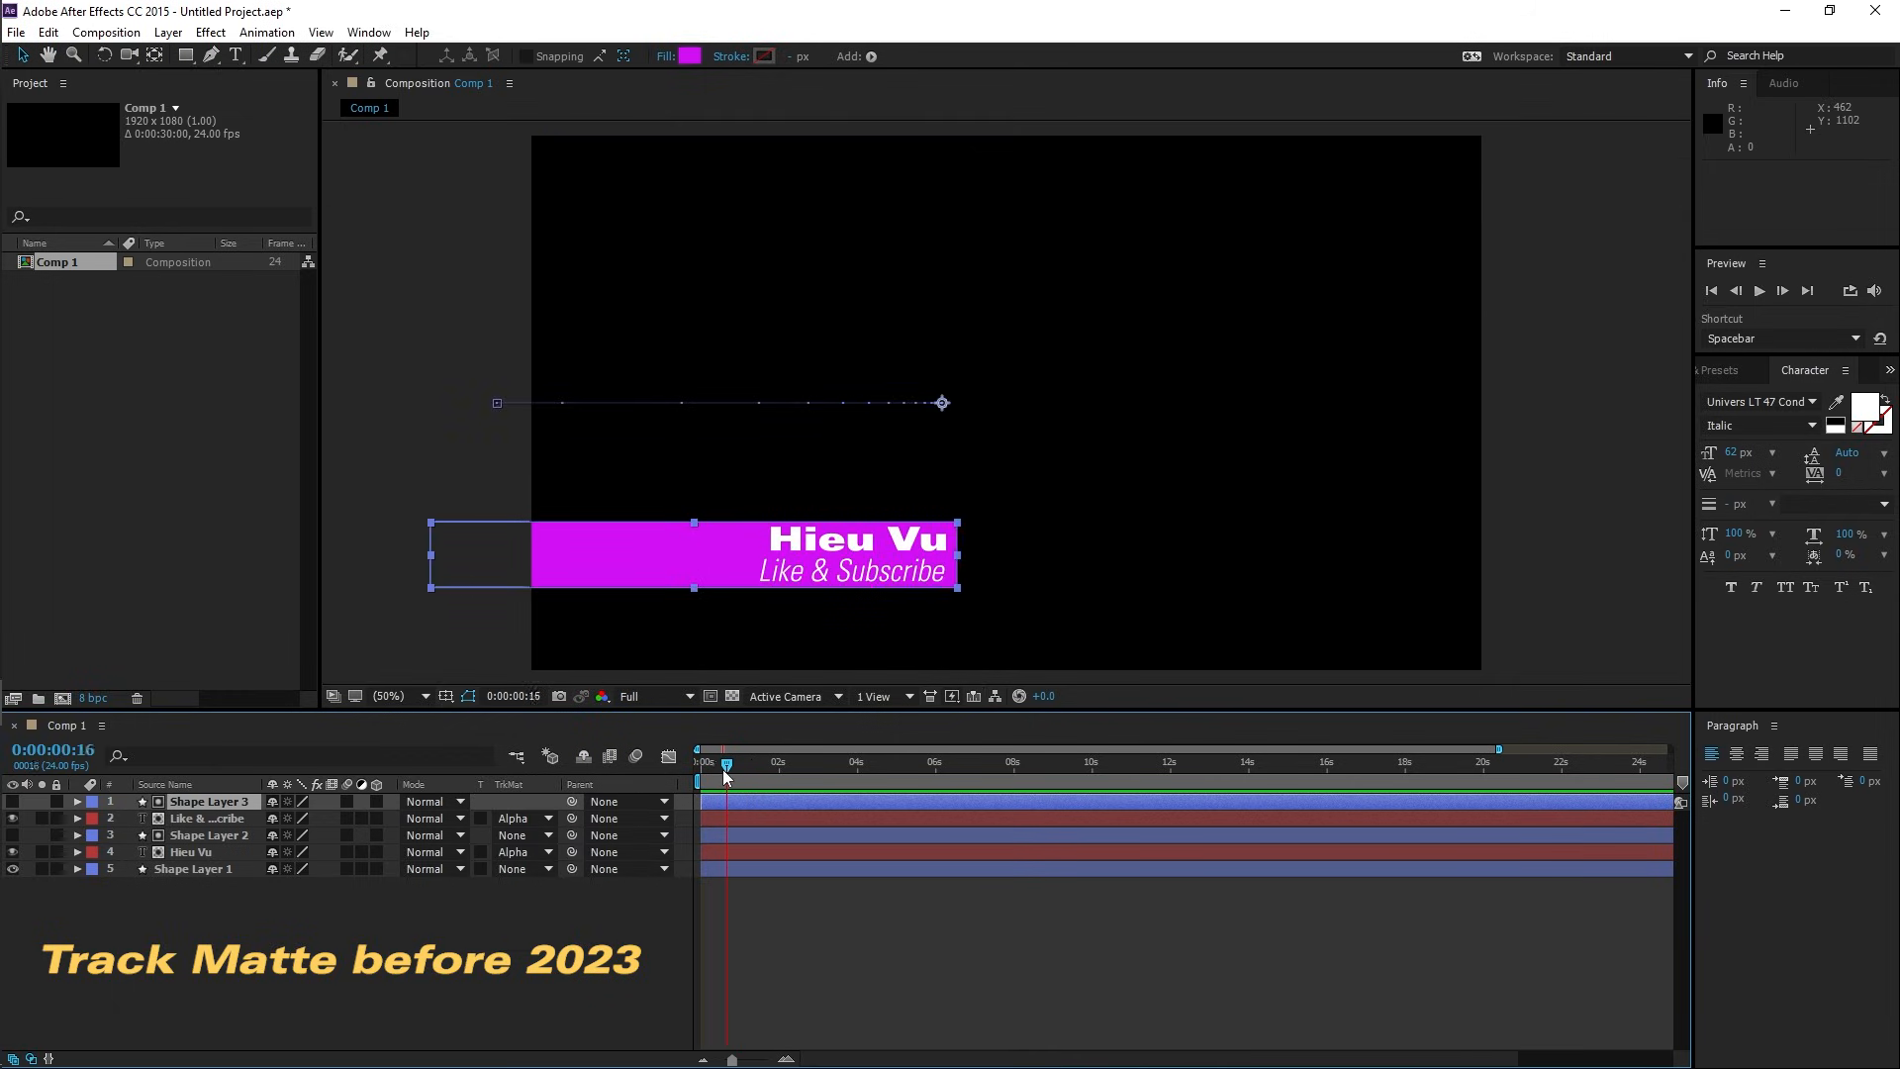
- Play the lower third from its first frame to check the reveal of both matted text lines
{"action": "left_click_drag", "start_coordinate": [725, 775], "coordinate": [701, 782]}
{"action": "key", "text": "space"}
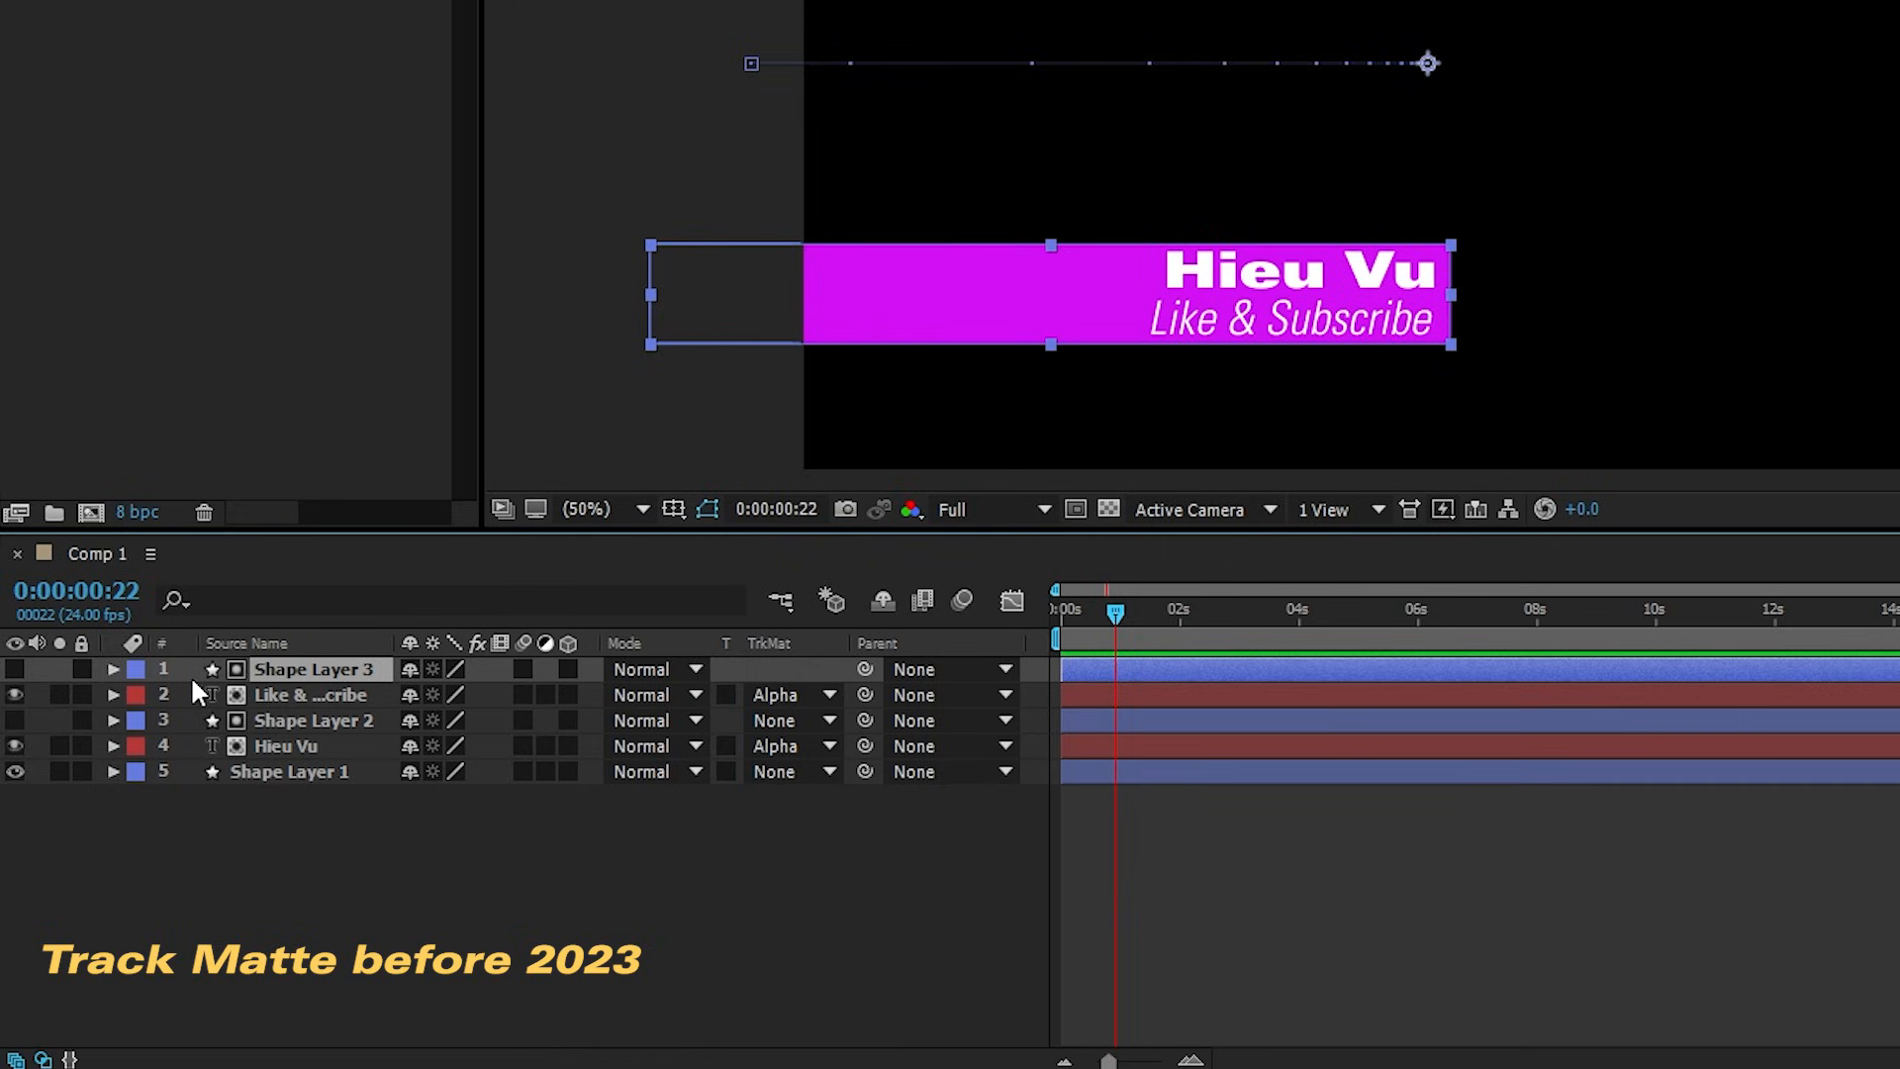
- Examine the three stacked shape layers one by one and replay the lower third animation from 0:00:00:10
{"action": "left_click", "coordinate": [306, 716]}
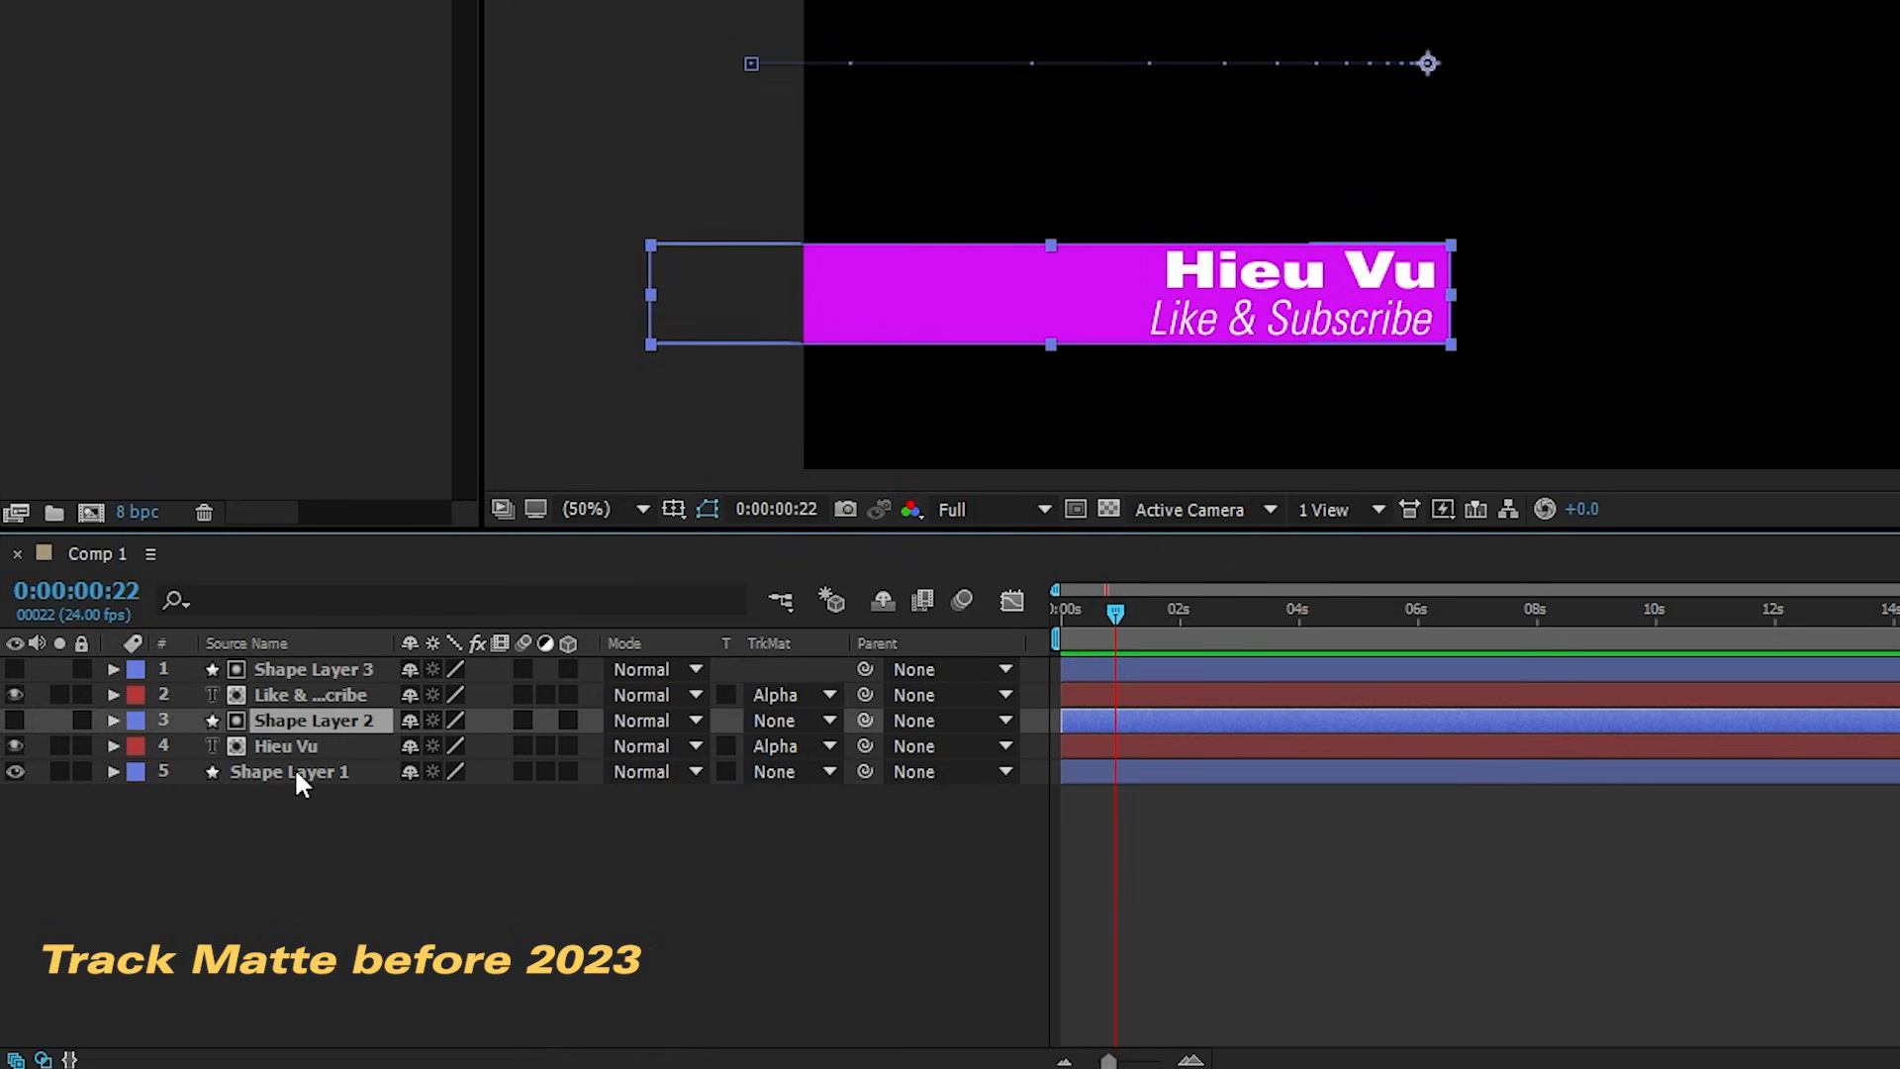
{"action": "left_click", "coordinate": [294, 769]}
{"action": "left_click", "coordinate": [299, 721]}
{"action": "left_click", "coordinate": [310, 669]}
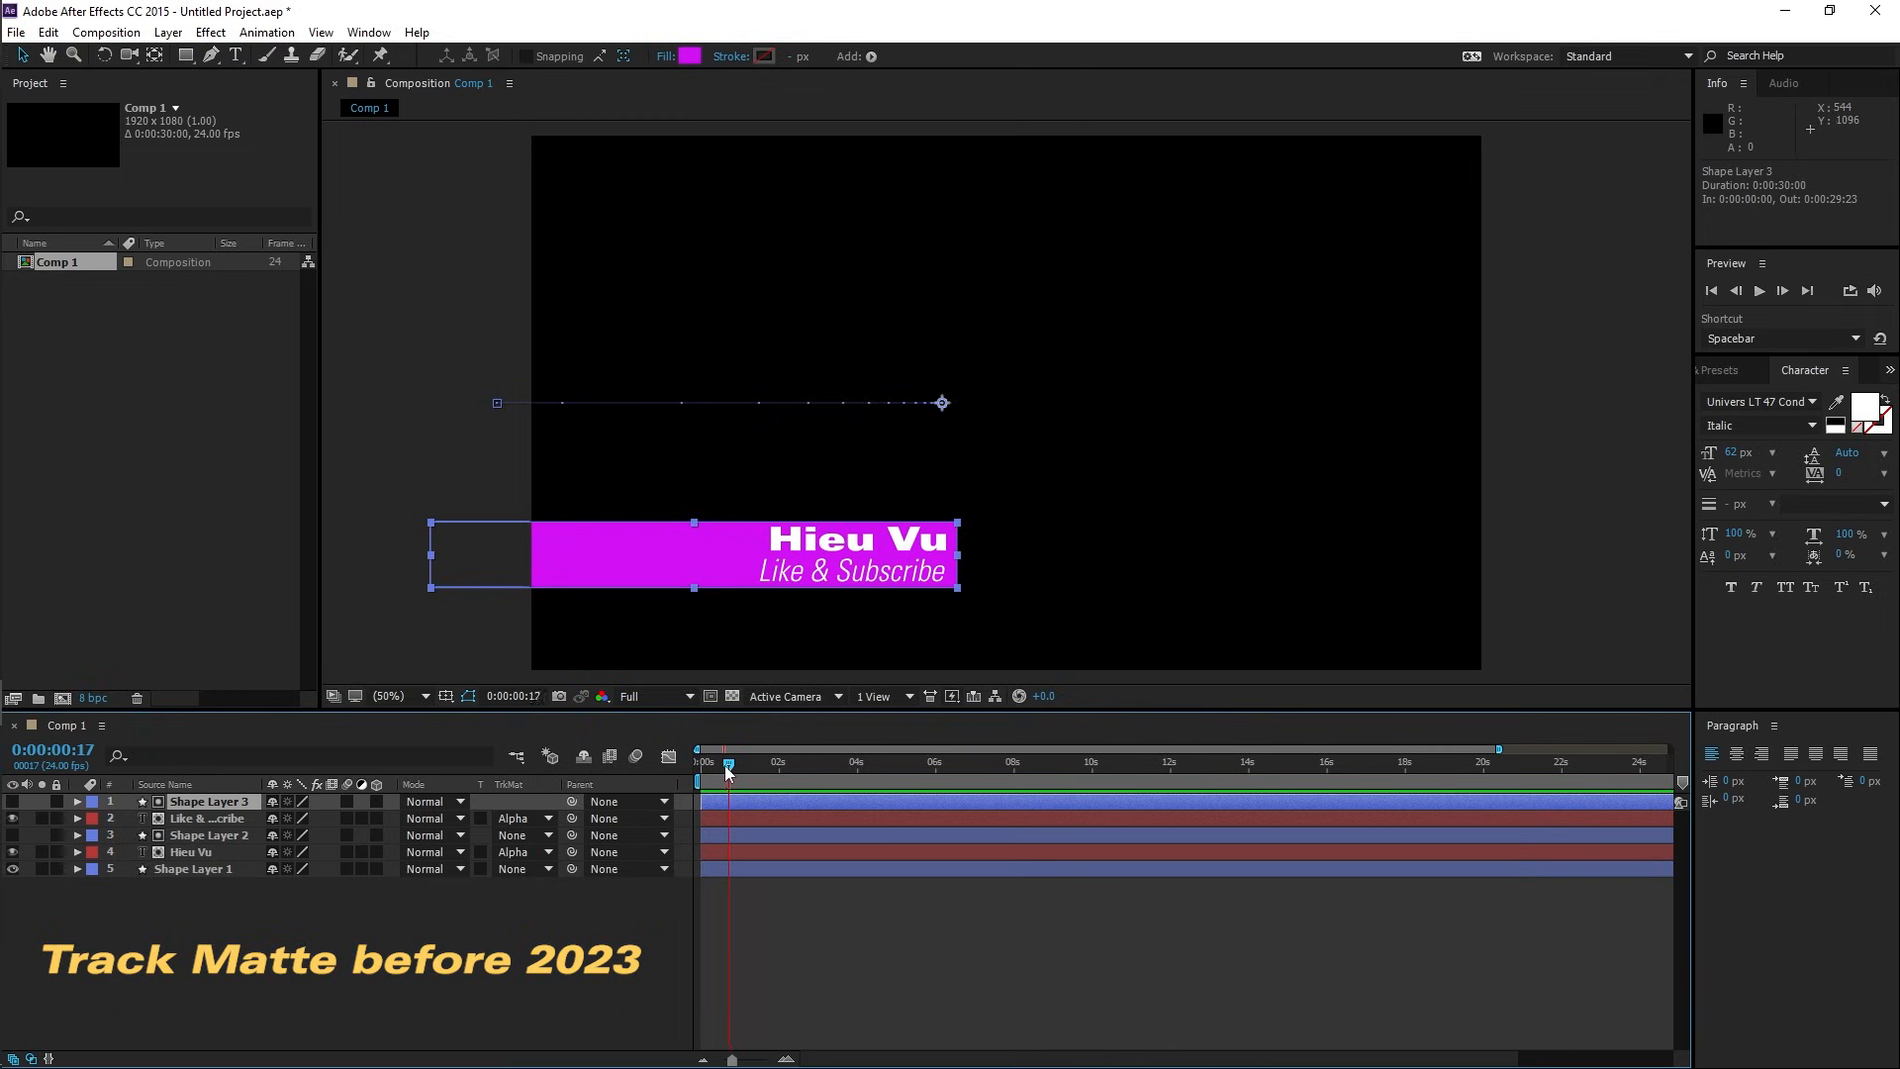
{"action": "left_click_drag", "start_coordinate": [728, 772], "coordinate": [716, 769]}
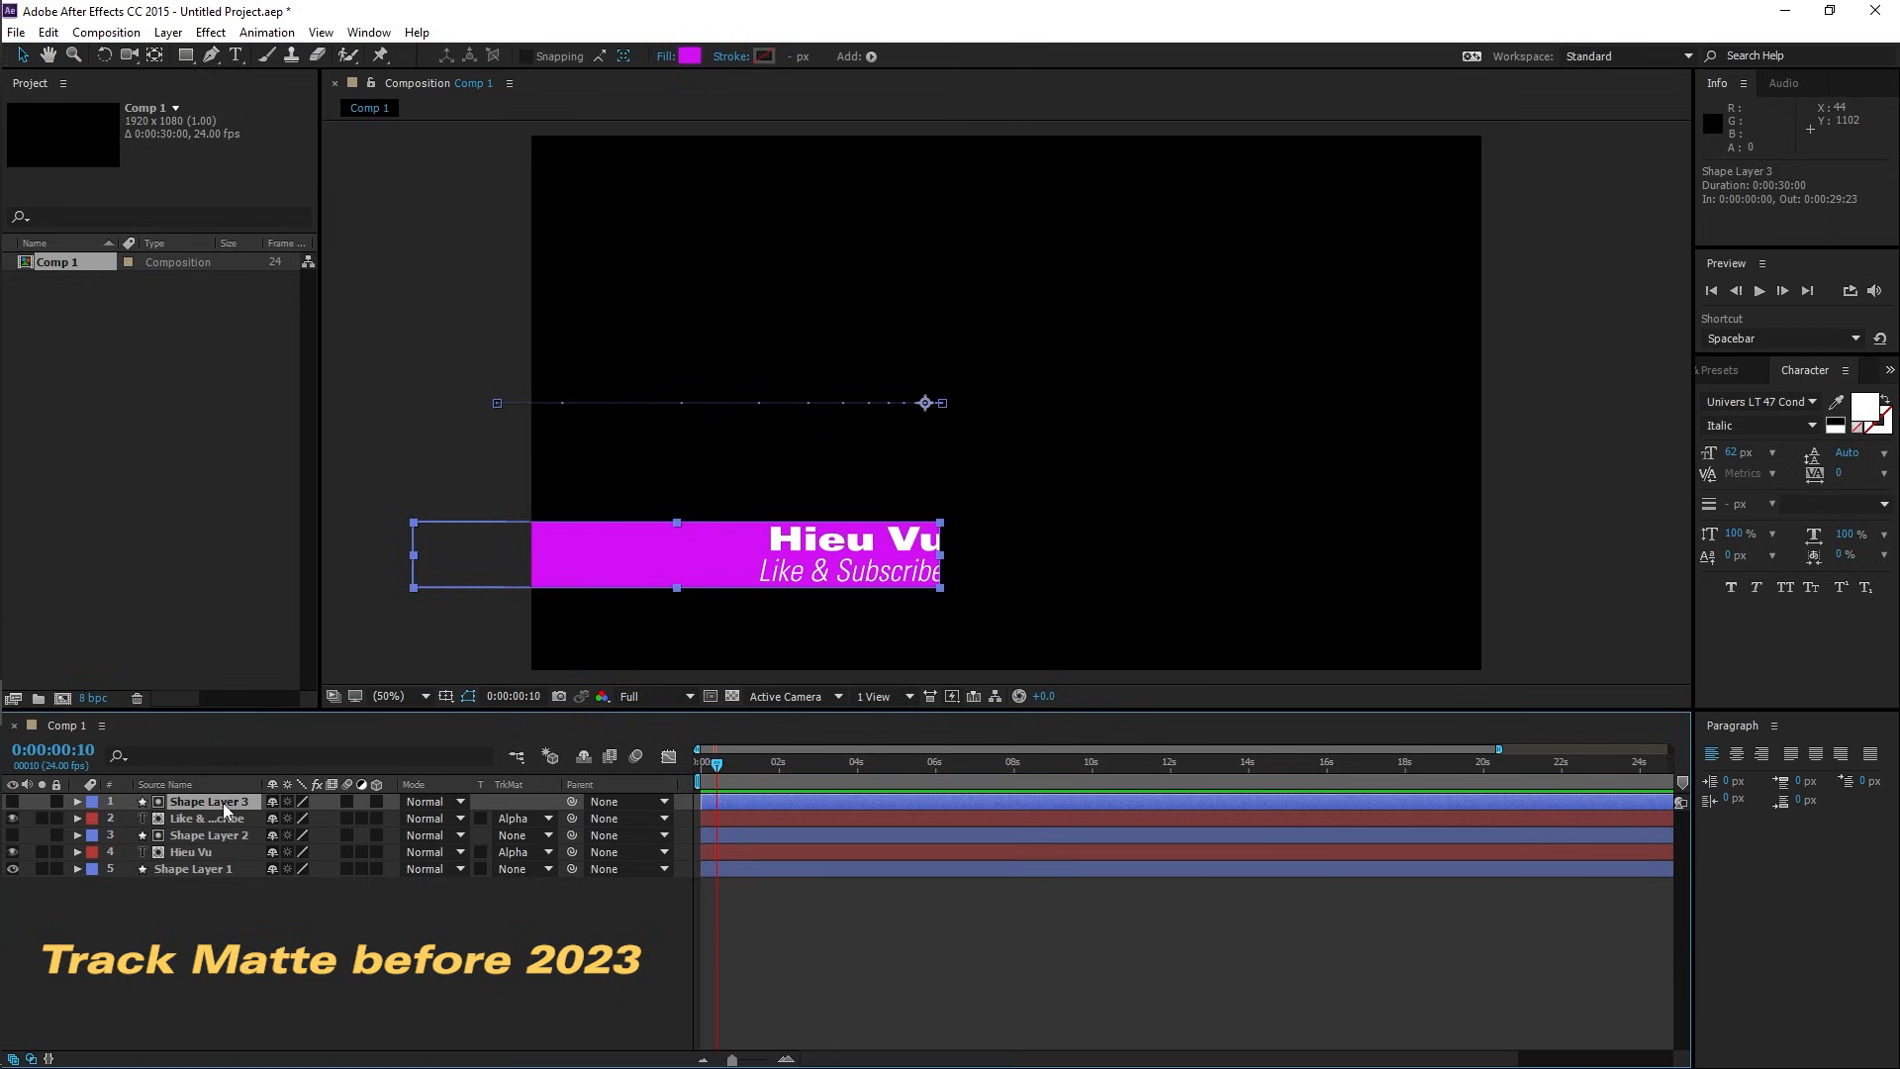
{"action": "key", "text": "space"}
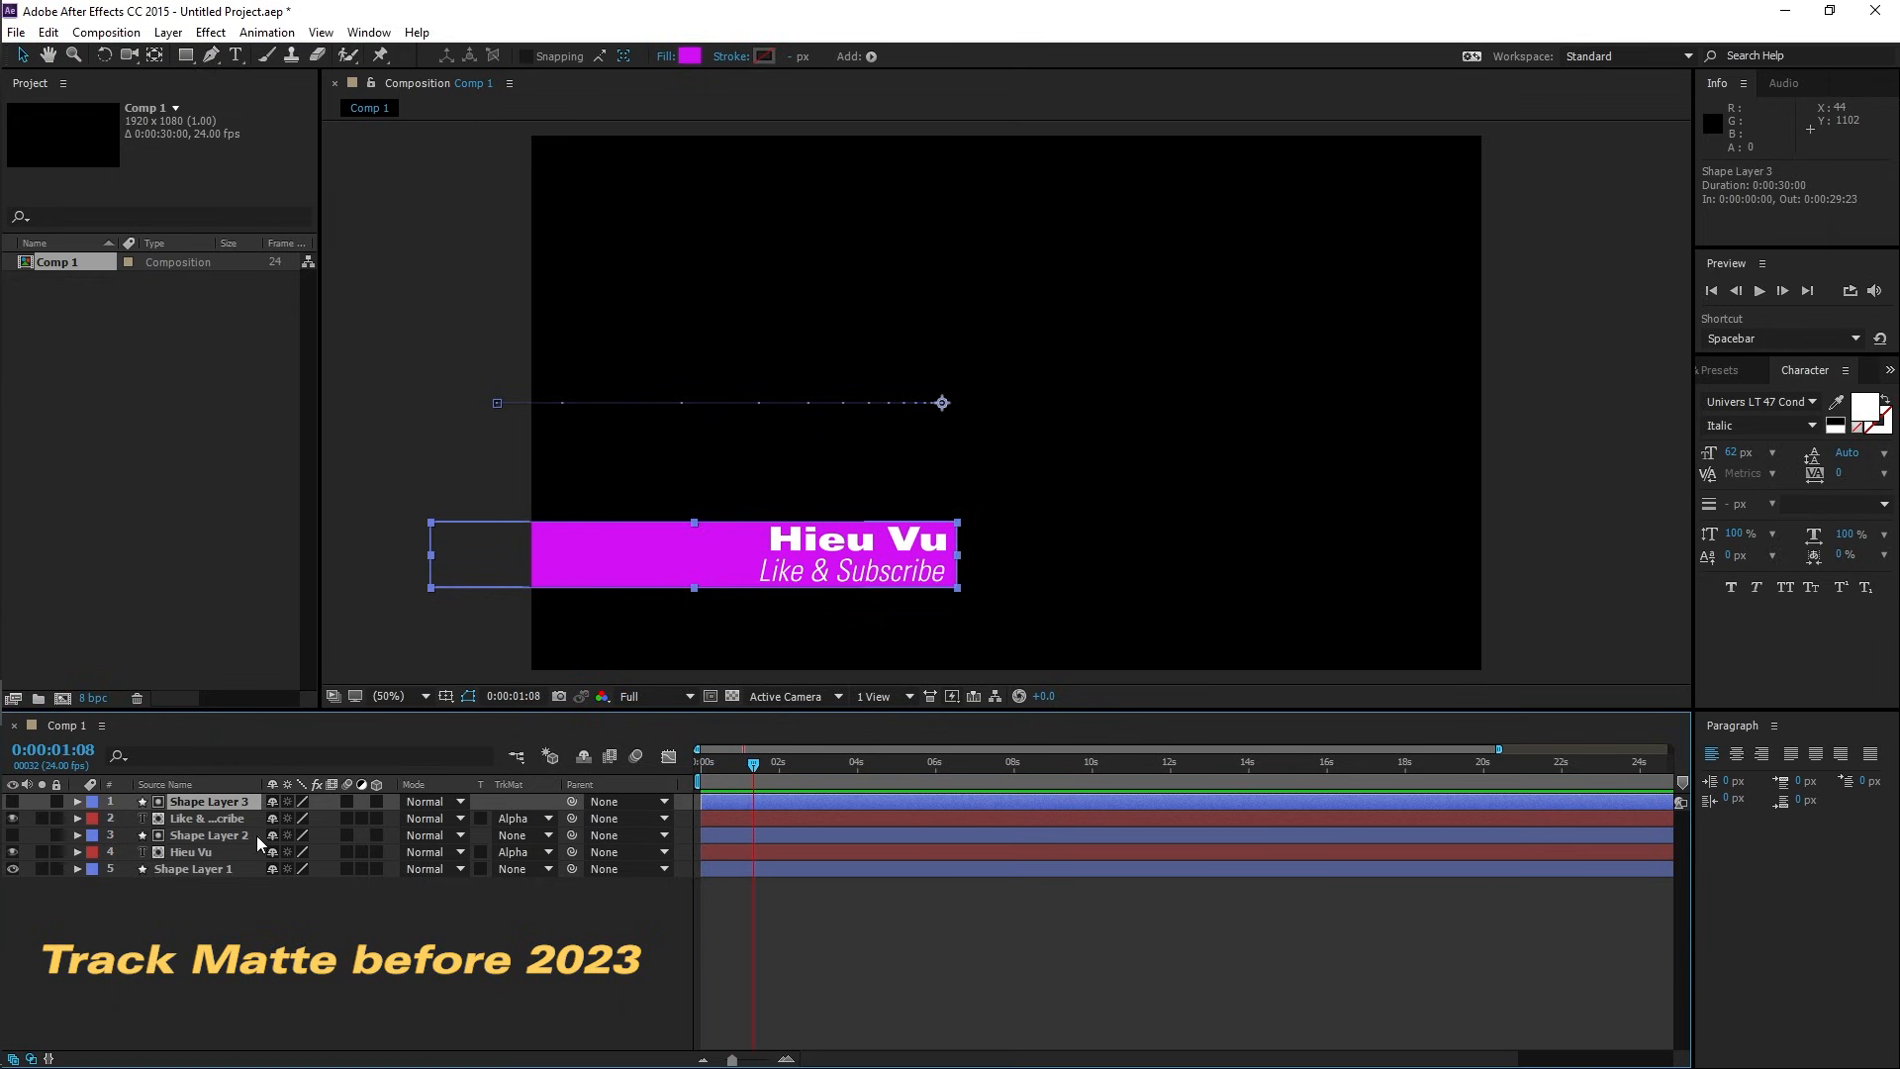
- Try delaying only the visible Shape Layer 1 by 0:00:00:21 and play the lower third from its first frame
{"action": "left_click", "coordinate": [214, 835]}
{"action": "left_click", "coordinate": [208, 869]}
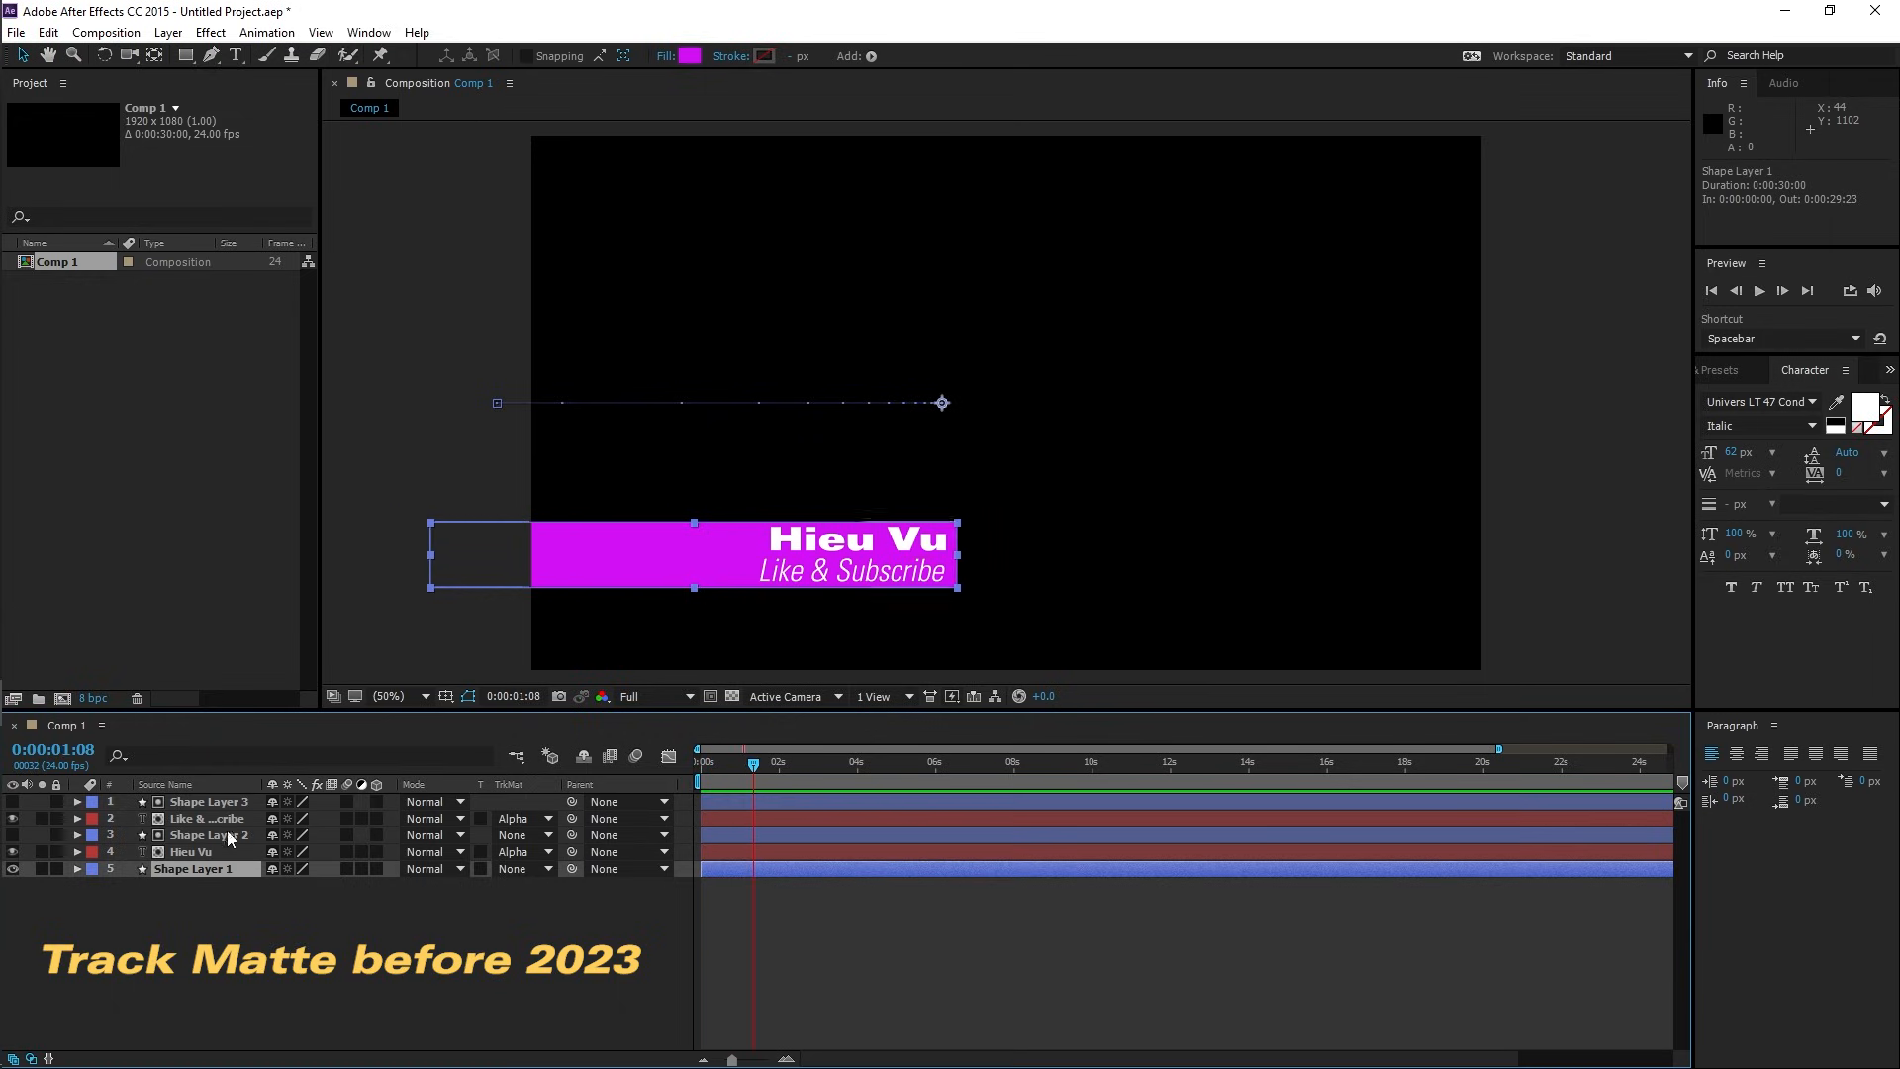
{"action": "left_click_drag", "start_coordinate": [716, 871], "coordinate": [751, 872]}
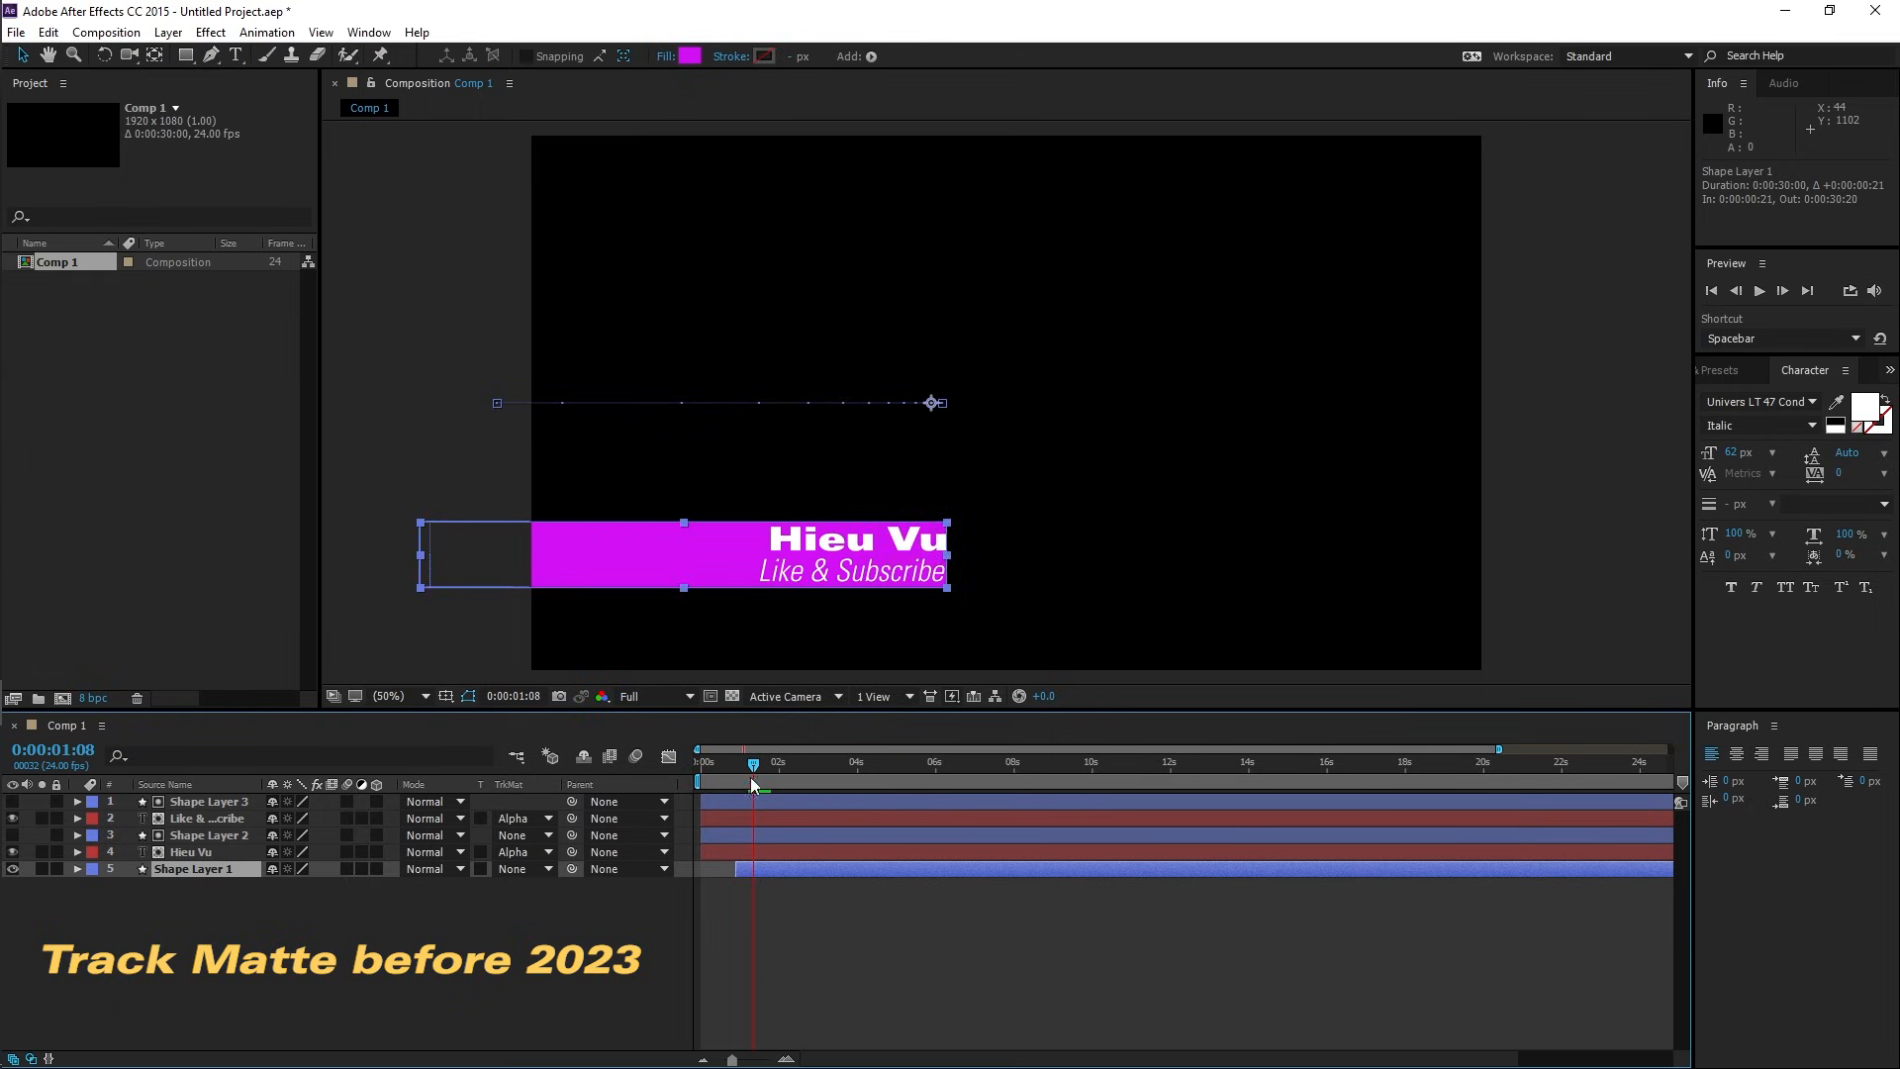
{"action": "left_click_drag", "start_coordinate": [753, 767], "coordinate": [701, 768]}
{"action": "key", "text": "space"}
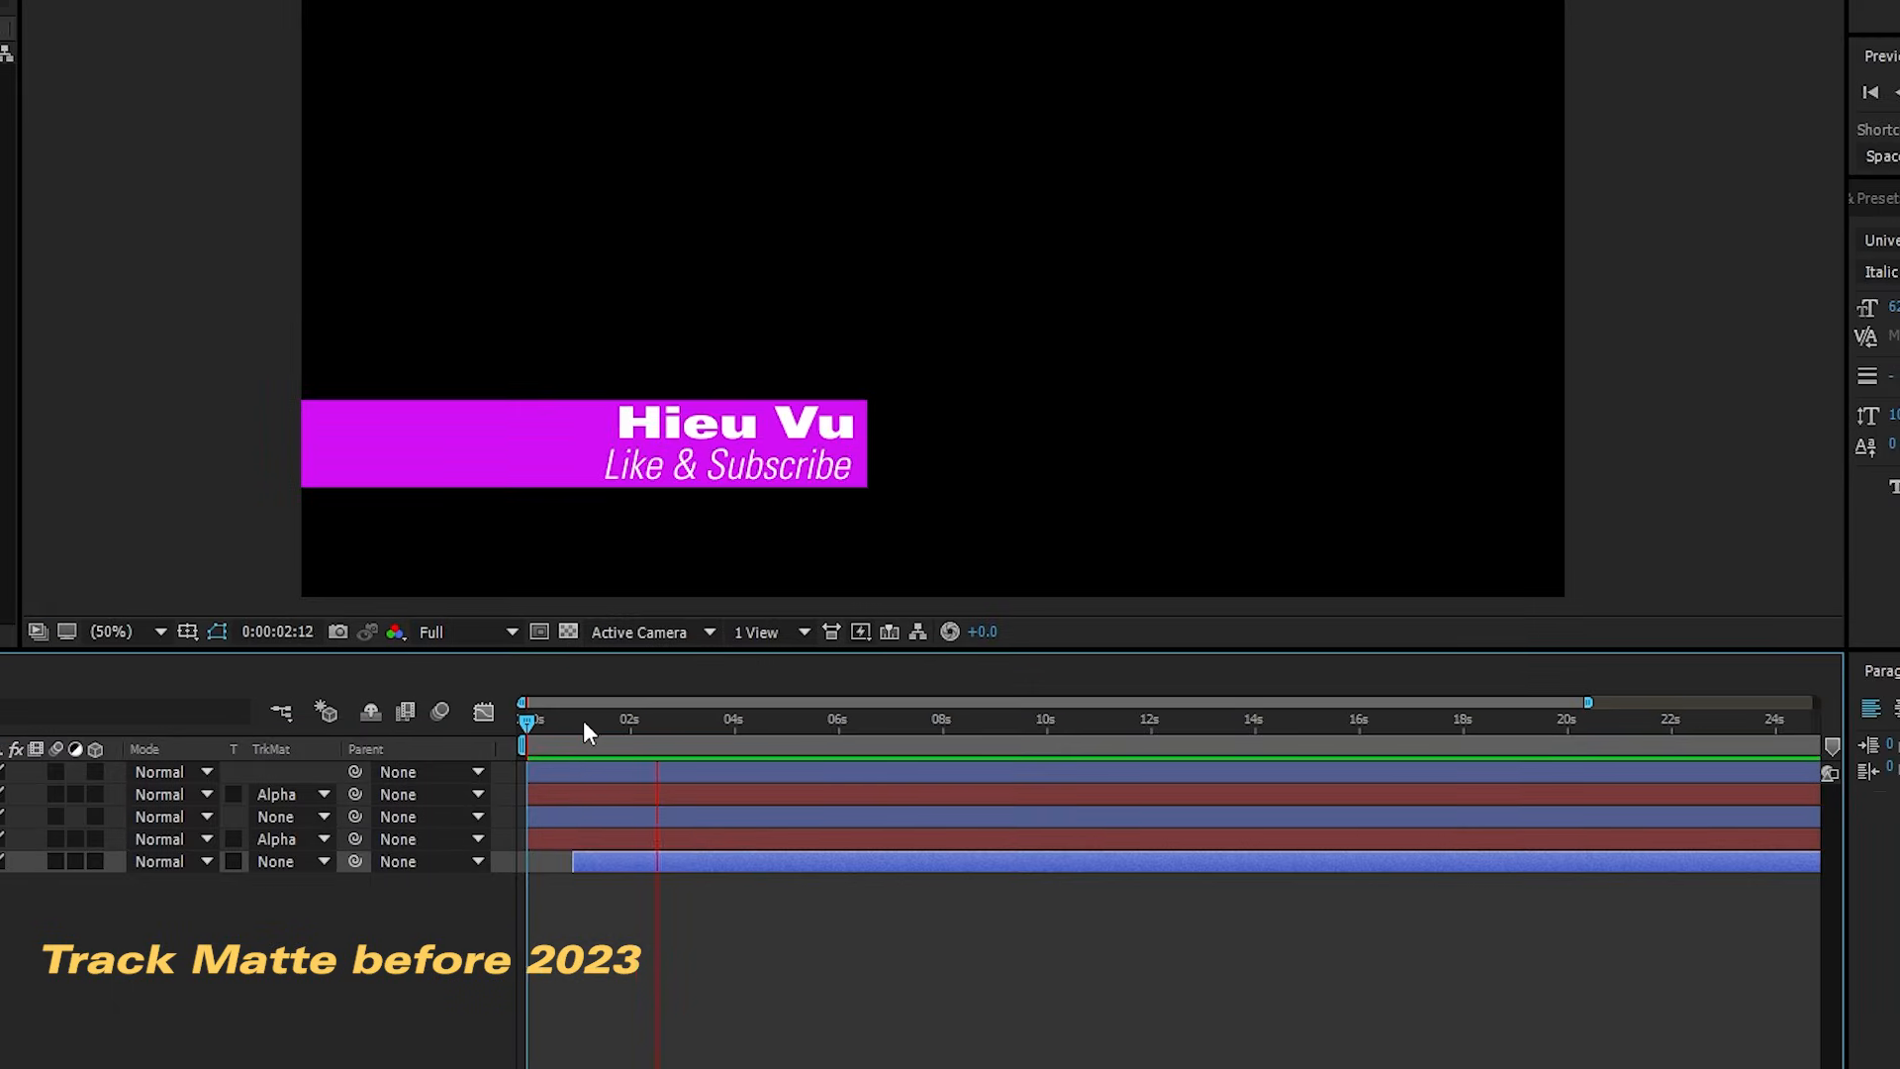
- Move Shape Layer 1 back to start at the beginning of the timeline, in line with its duplicates
{"action": "left_click", "coordinate": [730, 766]}
{"action": "left_click_drag", "start_coordinate": [582, 861], "coordinate": [544, 855]}
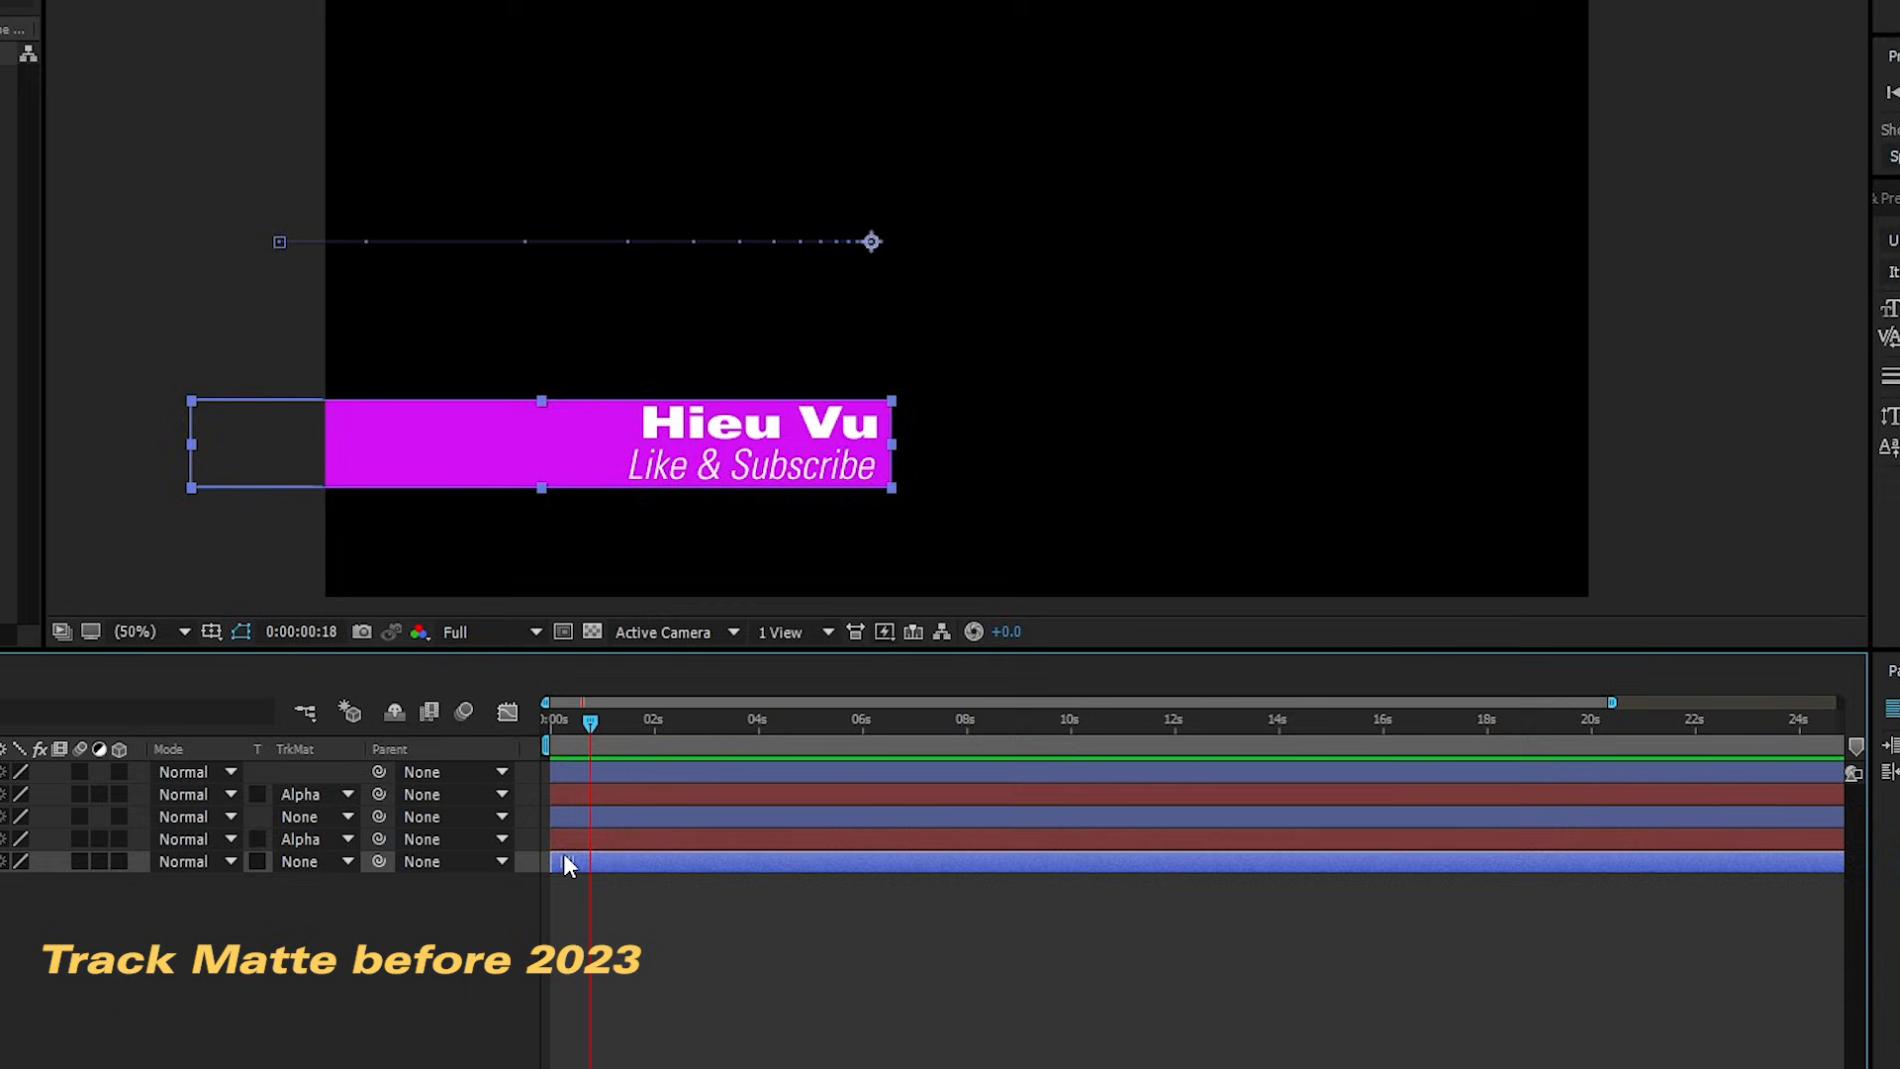
{"action": "left_click", "coordinate": [604, 721]}
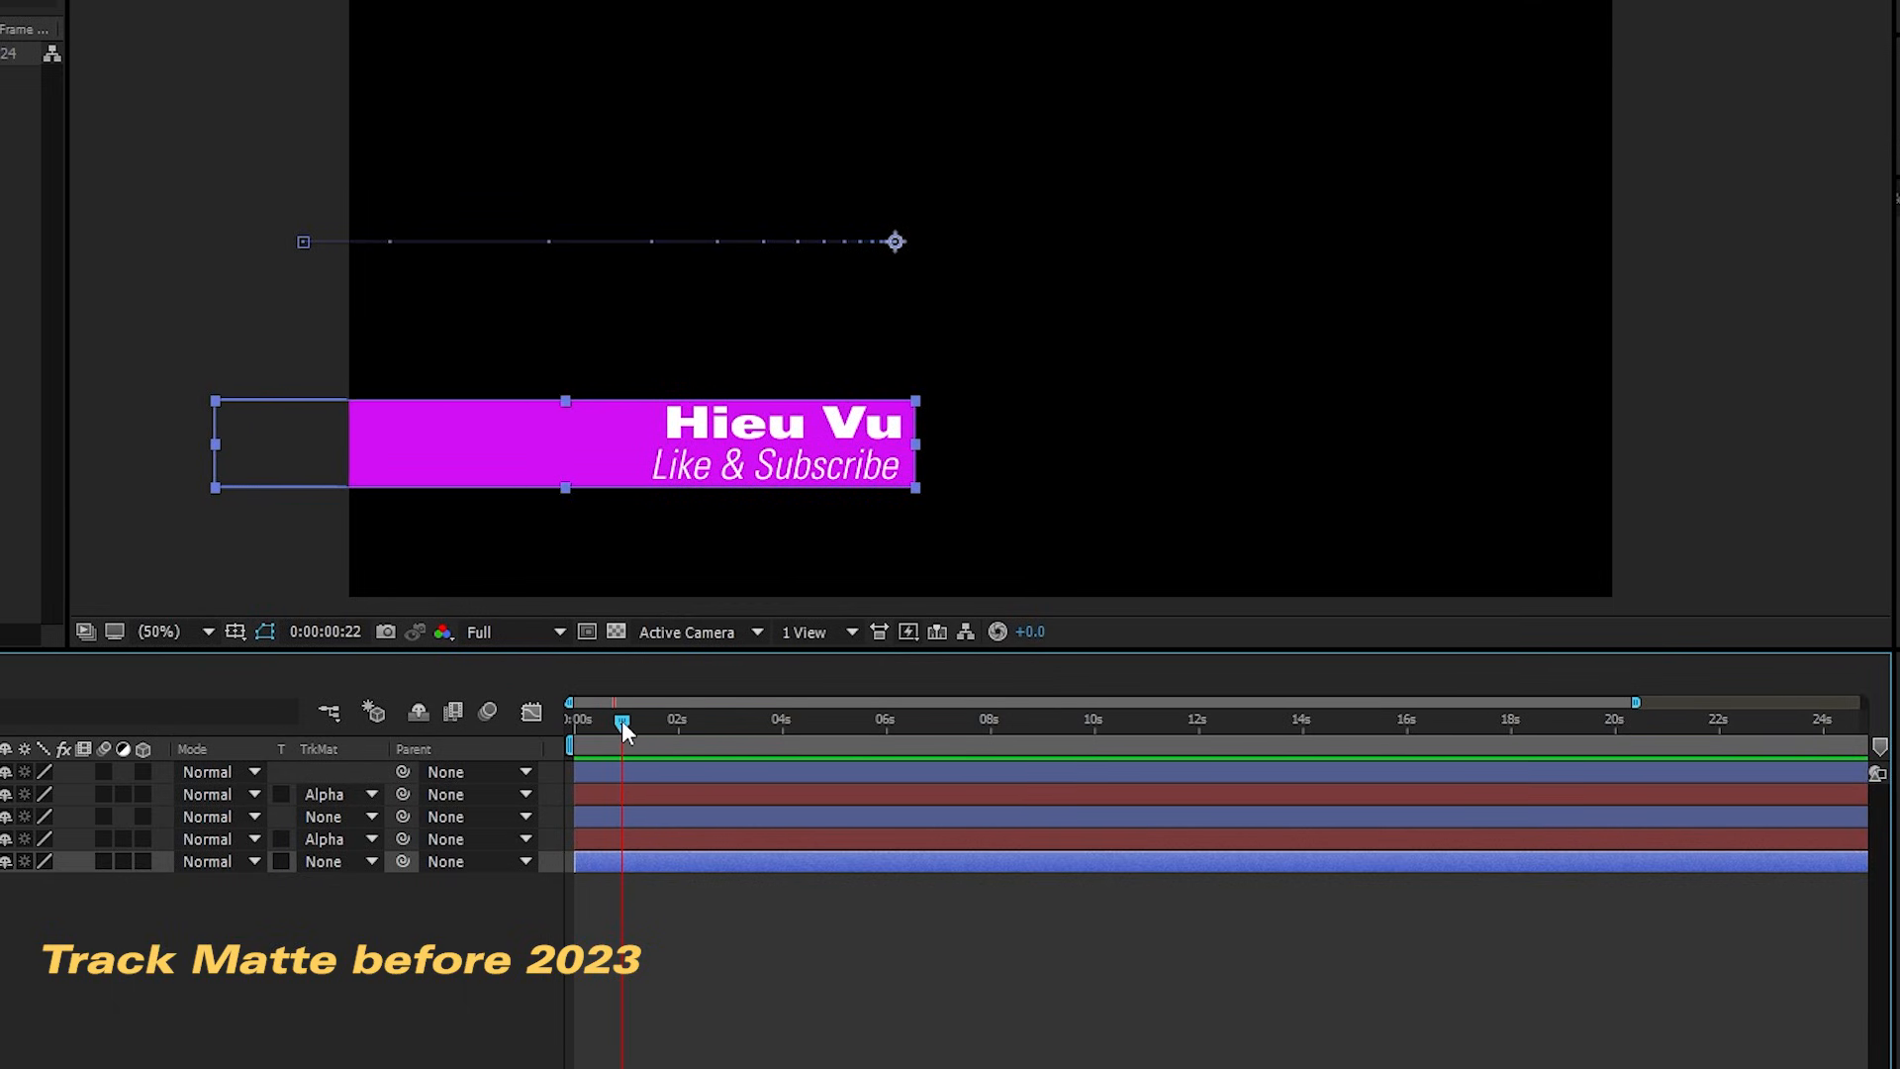
{"action": "mouse_move", "coordinate": [628, 720]}
{"action": "left_mouse_down"}
{"action": "mouse_move", "coordinate": [591, 730]}
{"action": "mouse_move", "coordinate": [629, 724]}
{"action": "left_mouse_up"}
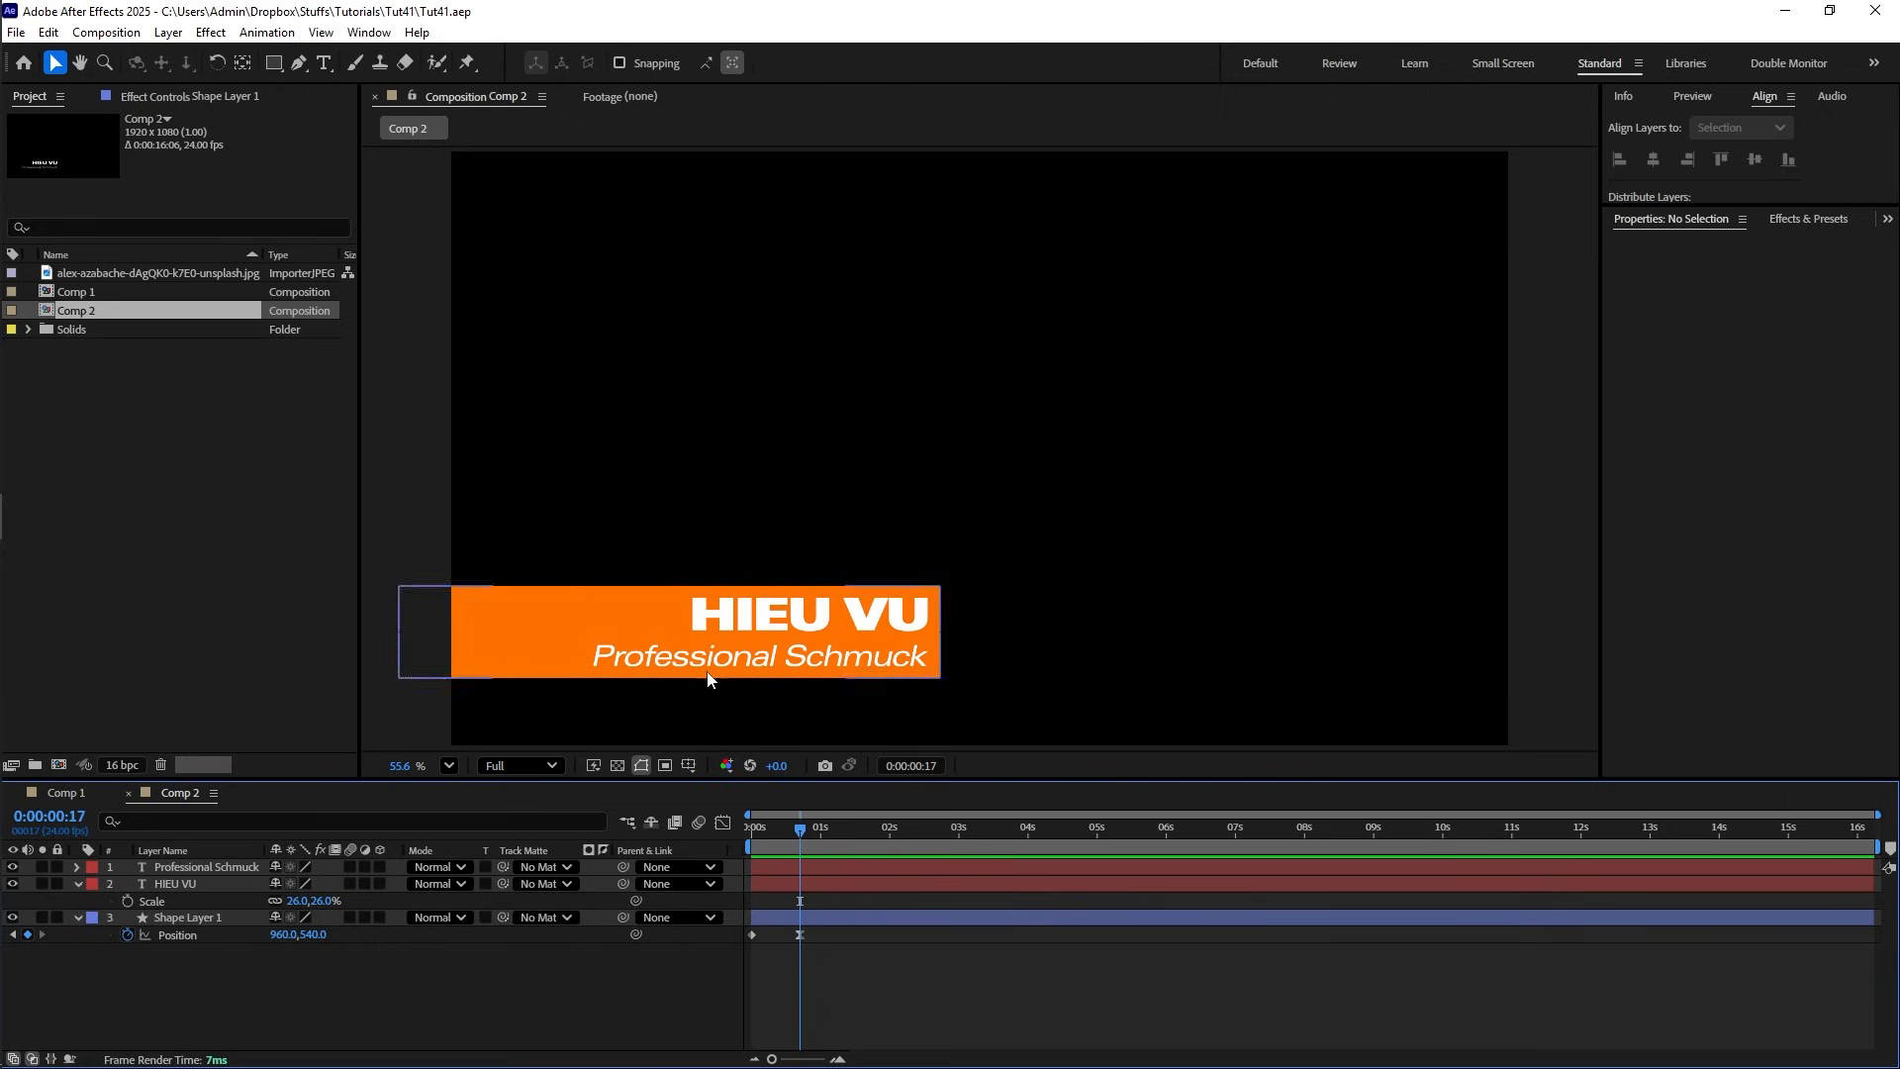
- Apply Shape Layer 1 as the track matte of both text layers, turn its visibility back on and play the result
{"action": "left_click", "coordinate": [203, 867]}
{"action": "left_click", "coordinate": [198, 883], "text": "shift"}
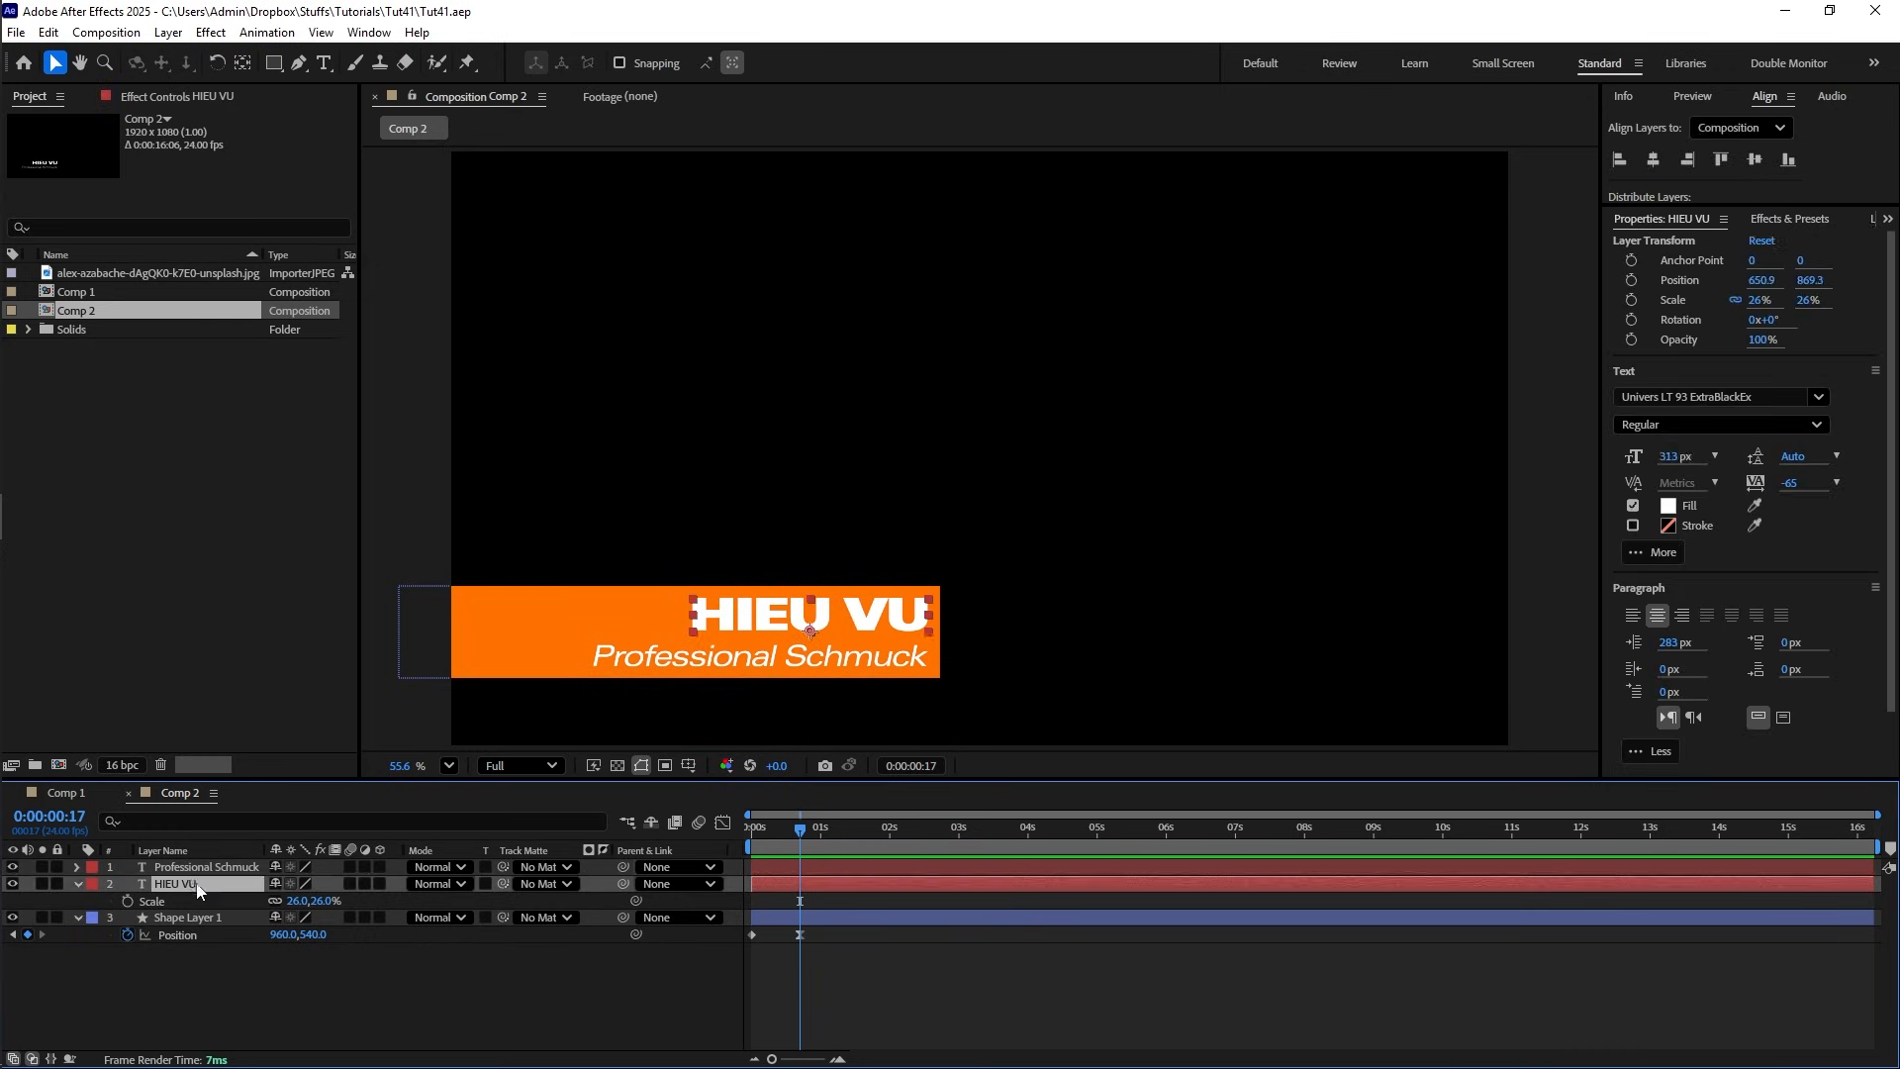
{"action": "left_click_drag", "start_coordinate": [503, 882], "coordinate": [163, 913]}
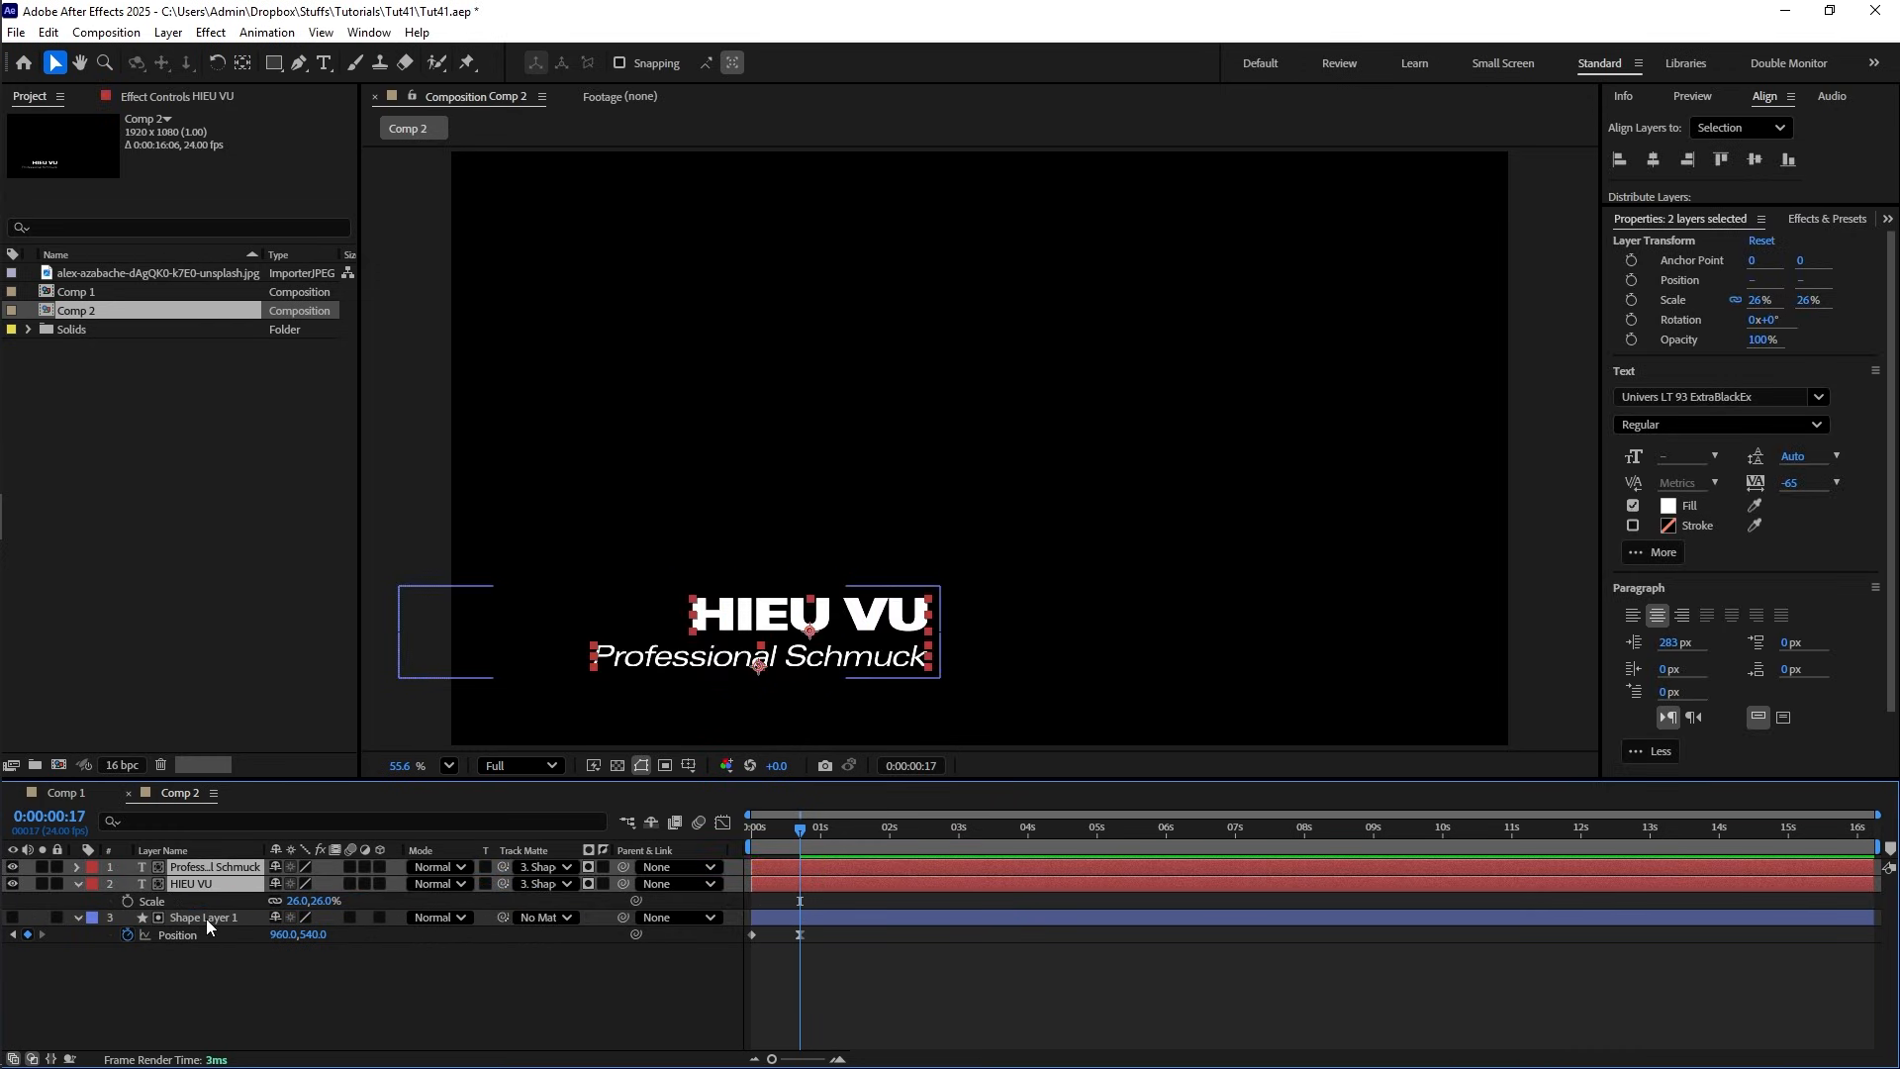
{"action": "left_click", "coordinate": [11, 917]}
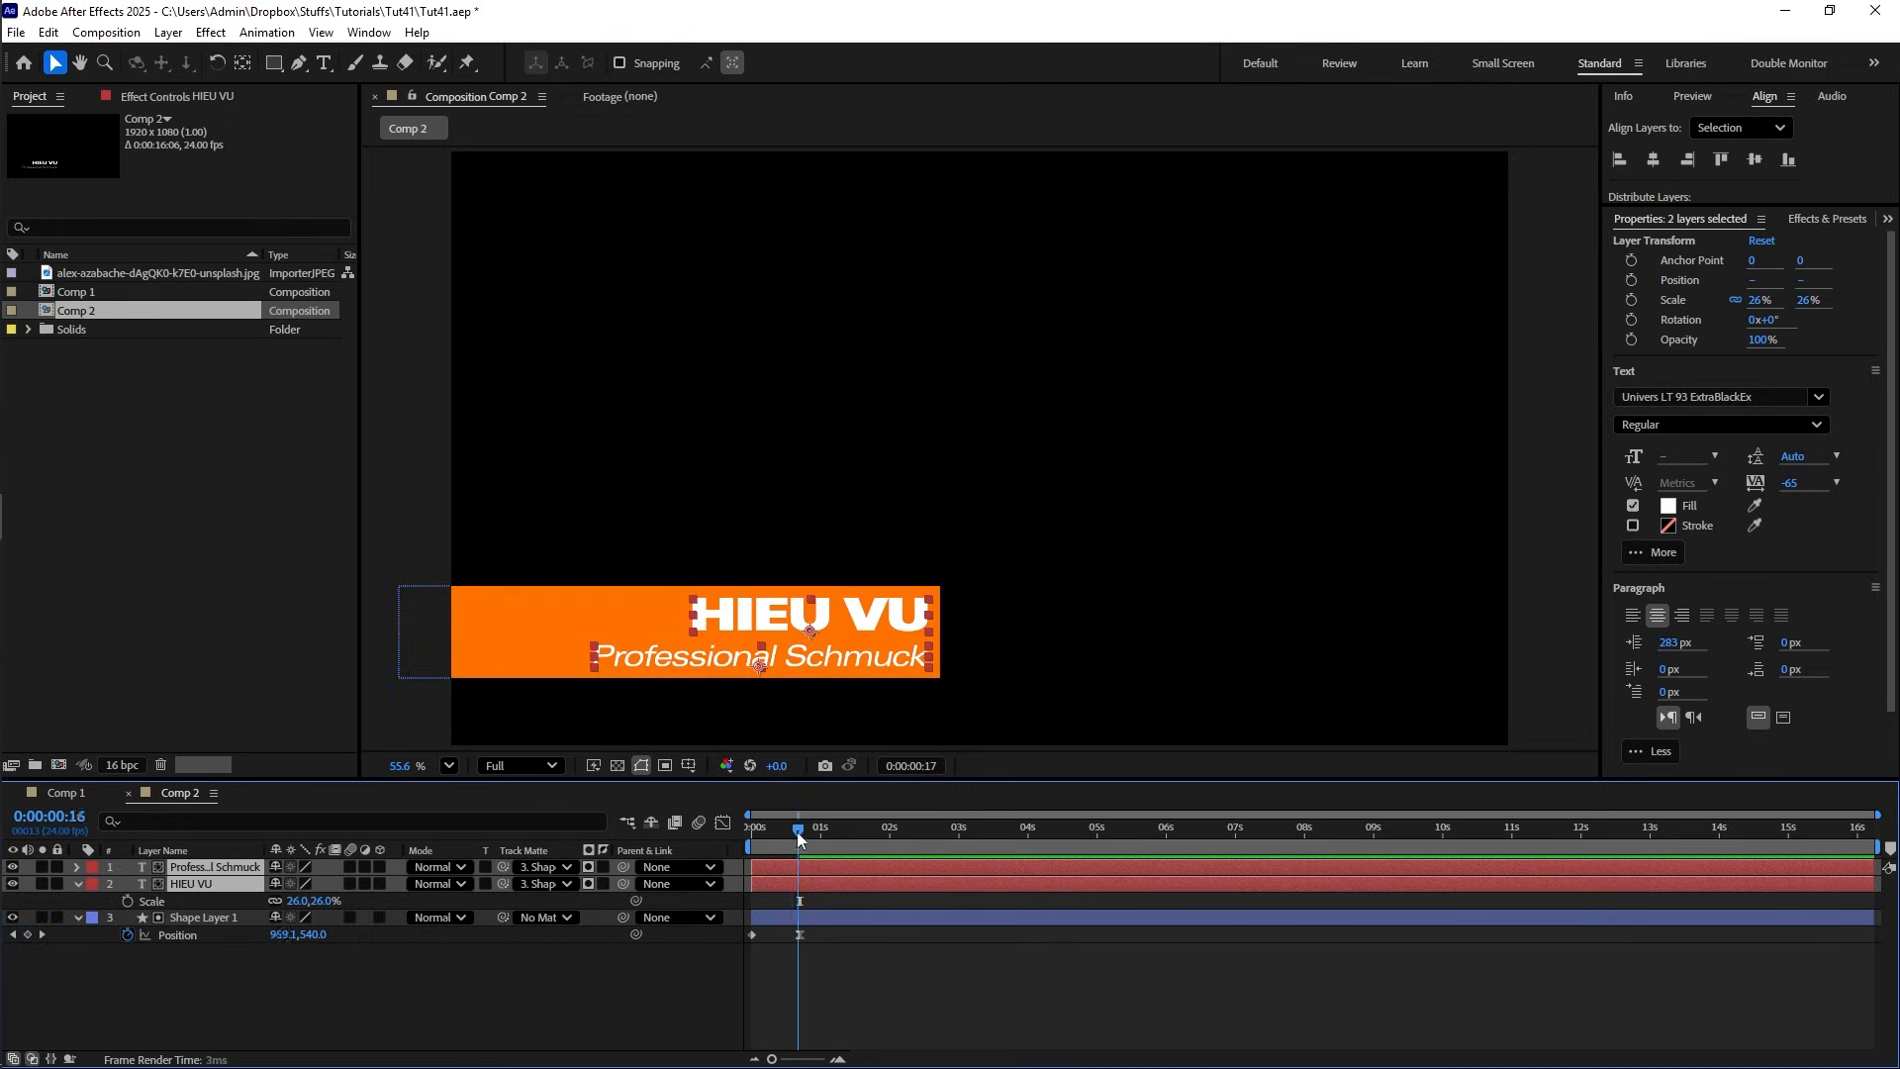
{"action": "key", "text": "space"}
{"action": "left_click", "coordinate": [981, 948]}
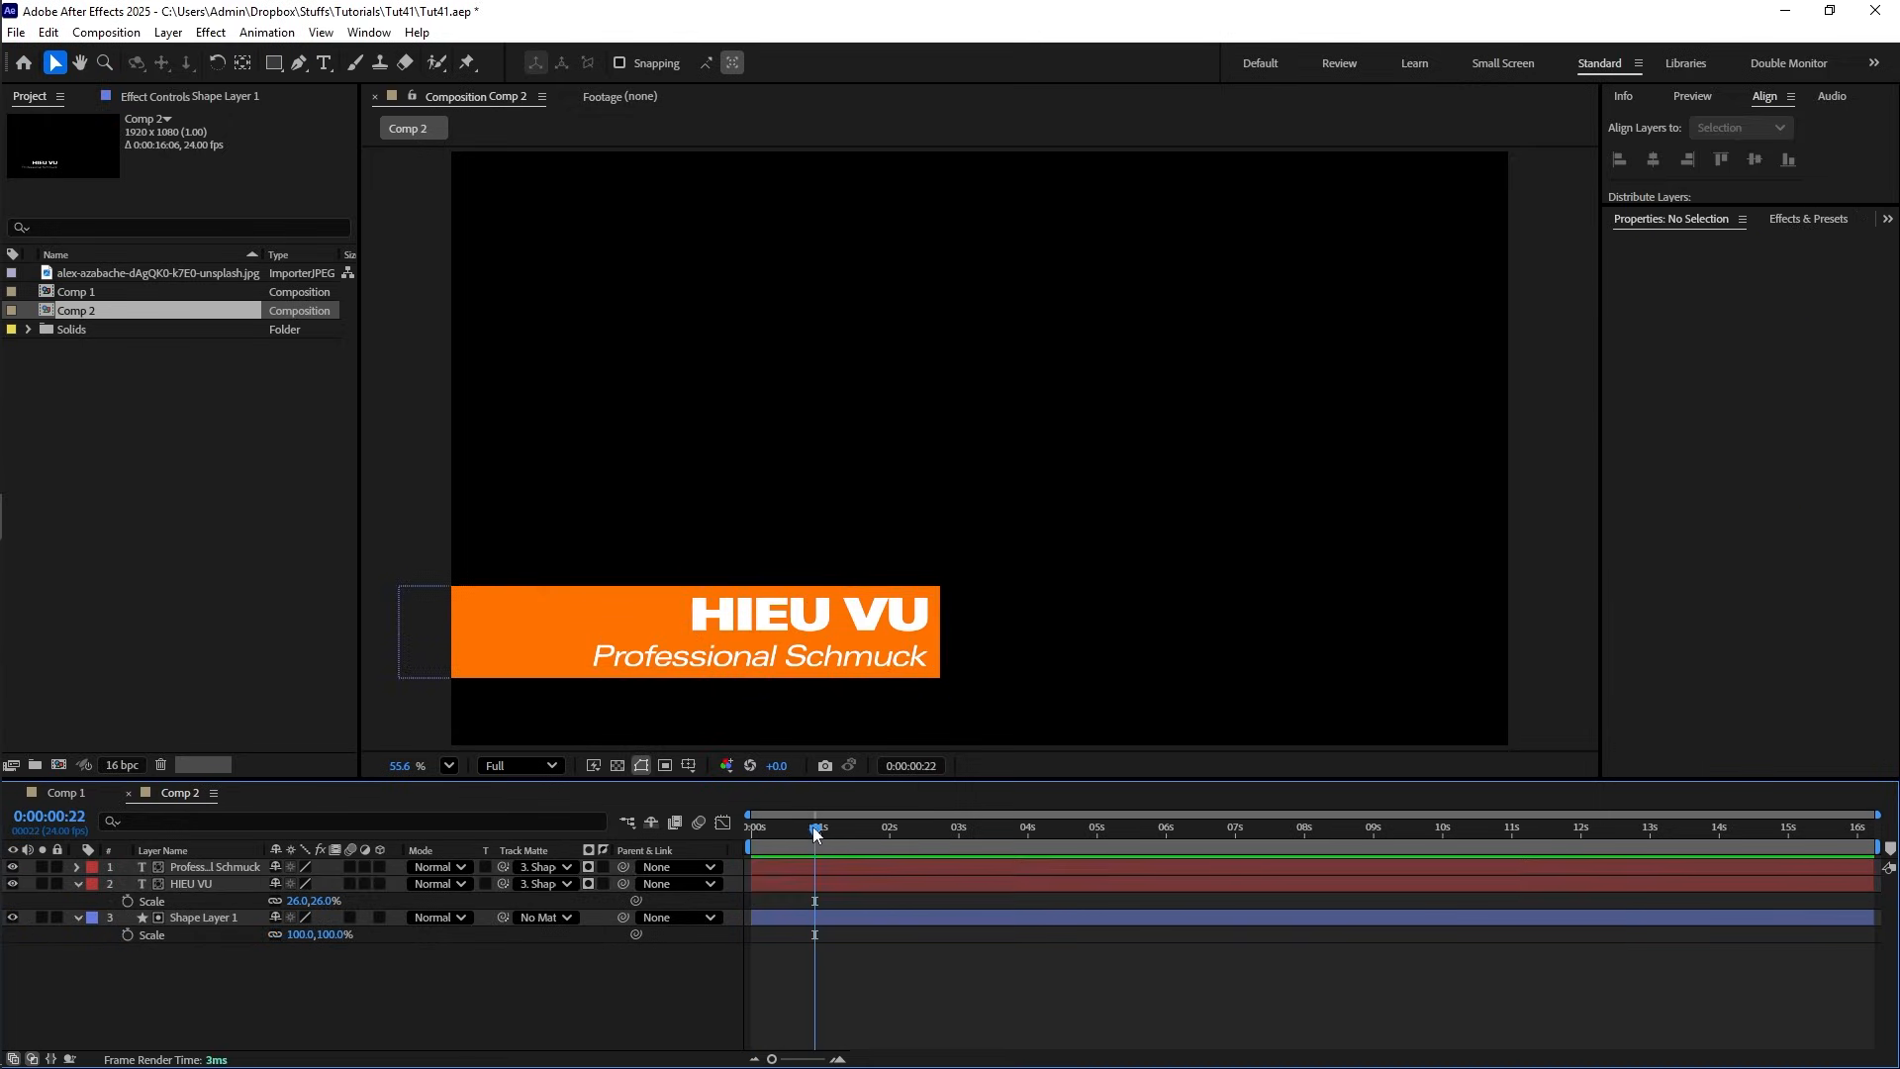
- Try moving Shape Layer 1 and scaling it to 133%, playing from the first frame to test the shared matte
{"action": "key", "text": "s"}
{"action": "mouse_move", "coordinate": [766, 840]}
{"action": "left_mouse_down"}
{"action": "mouse_move", "coordinate": [805, 829]}
{"action": "mouse_move", "coordinate": [786, 829]}
{"action": "left_mouse_up"}
{"action": "left_click", "coordinate": [797, 916]}
{"action": "left_click_drag", "start_coordinate": [795, 661], "coordinate": [744, 665]}
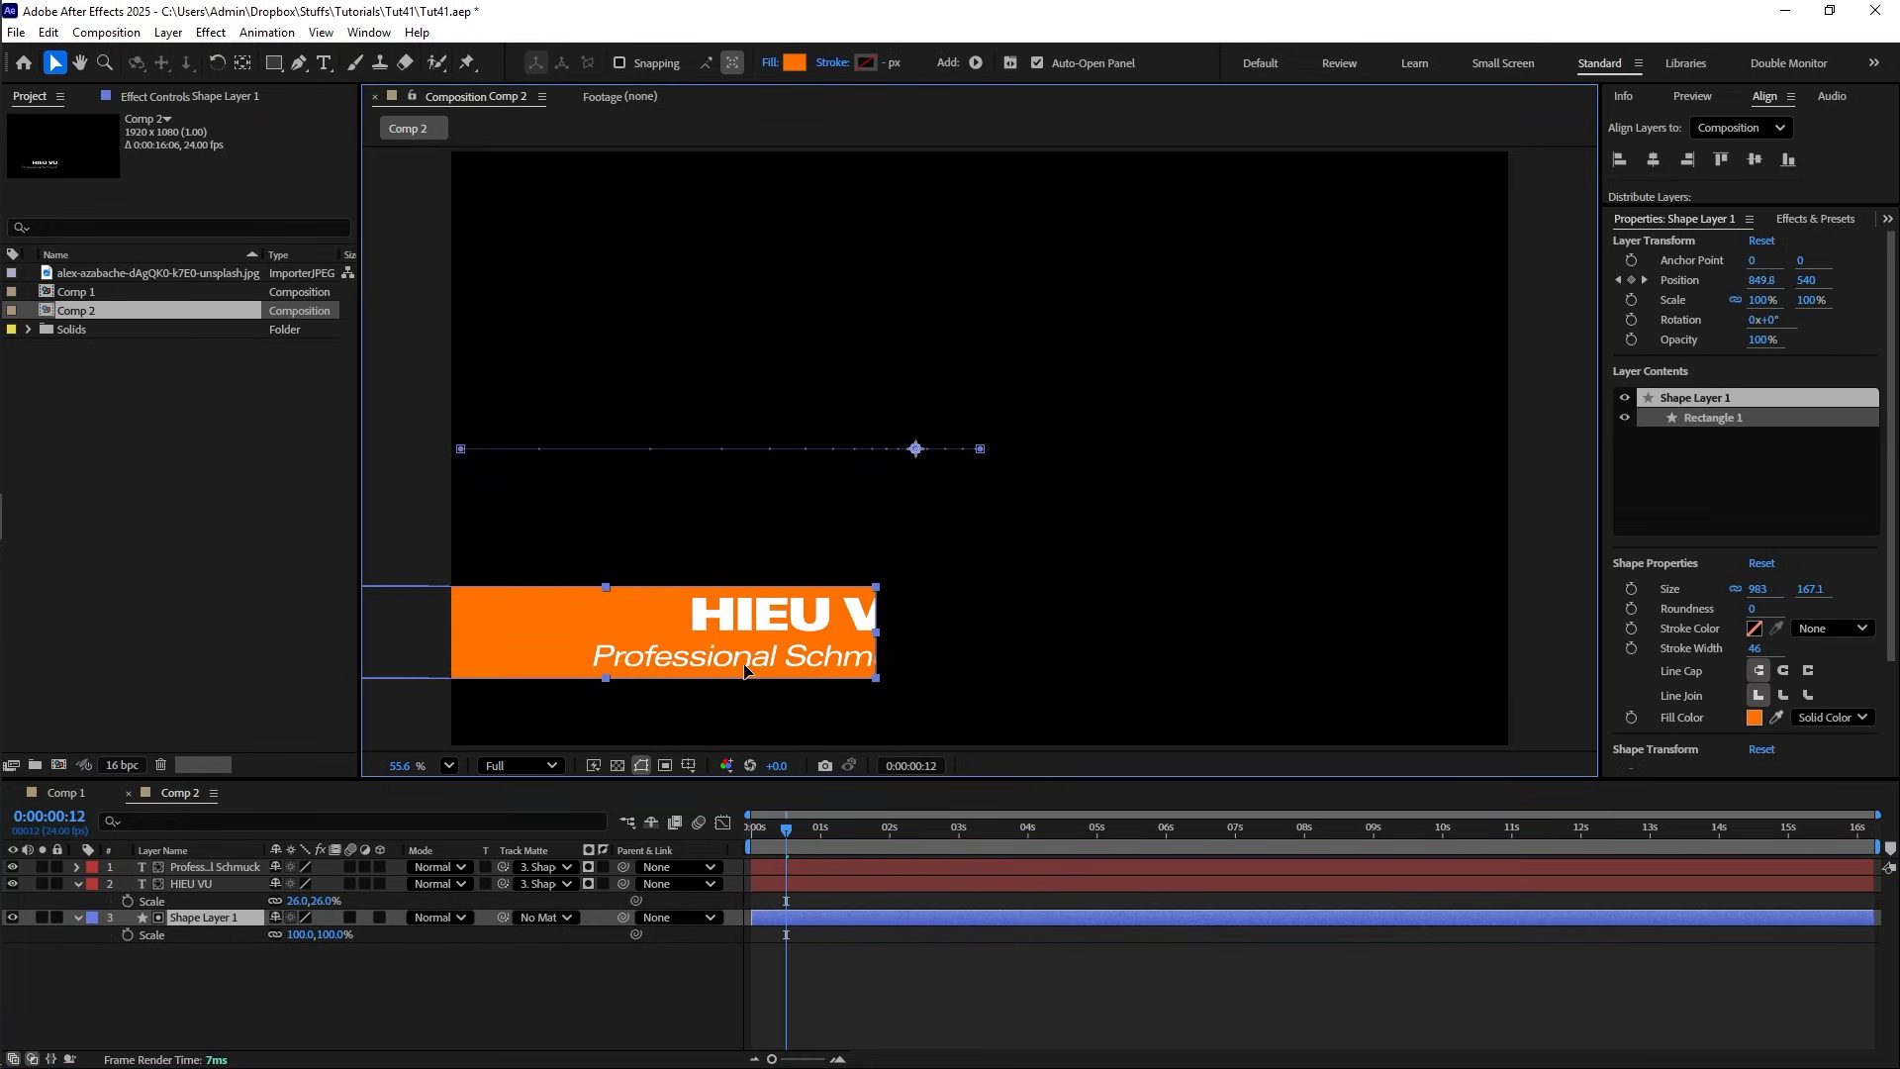
{"action": "left_click_drag", "start_coordinate": [792, 841], "coordinate": [754, 842]}
{"action": "key", "text": "space"}
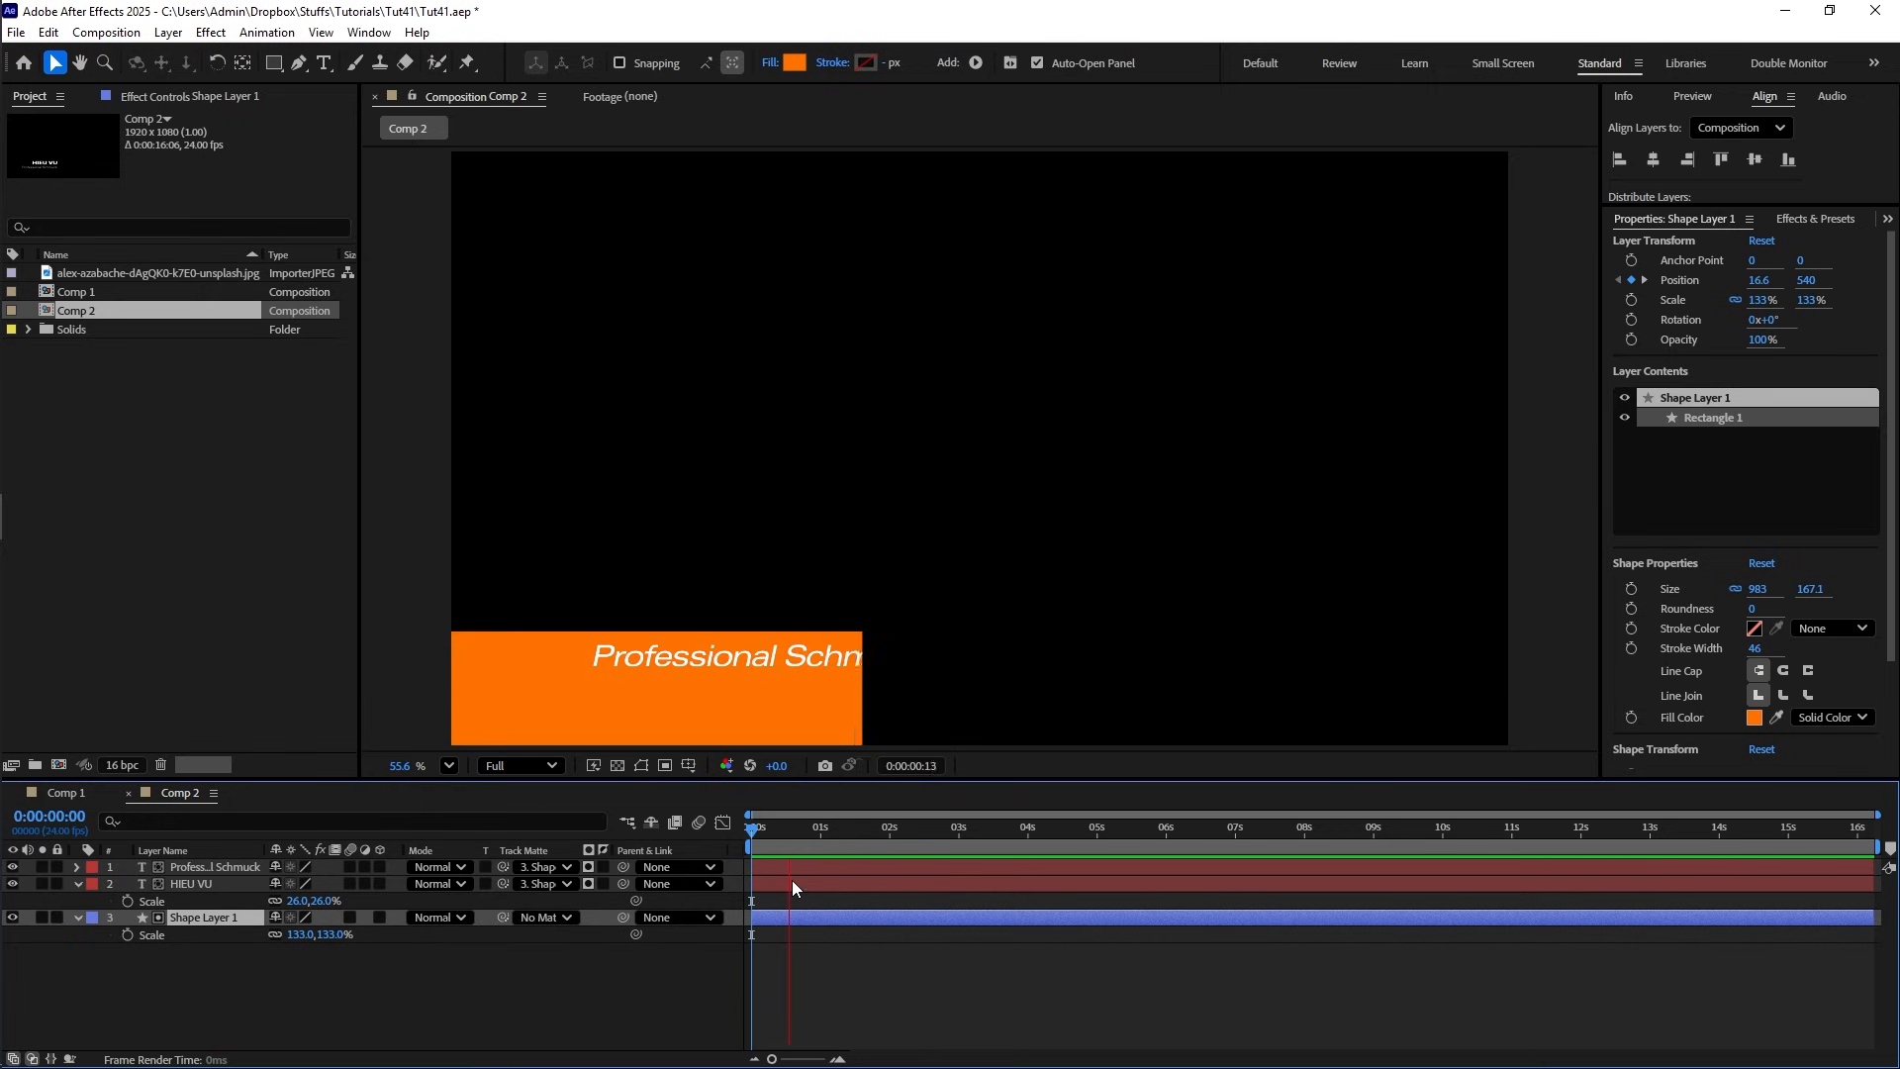
{"action": "key", "text": "space"}
{"action": "left_click_drag", "start_coordinate": [810, 709], "coordinate": [811, 651]}
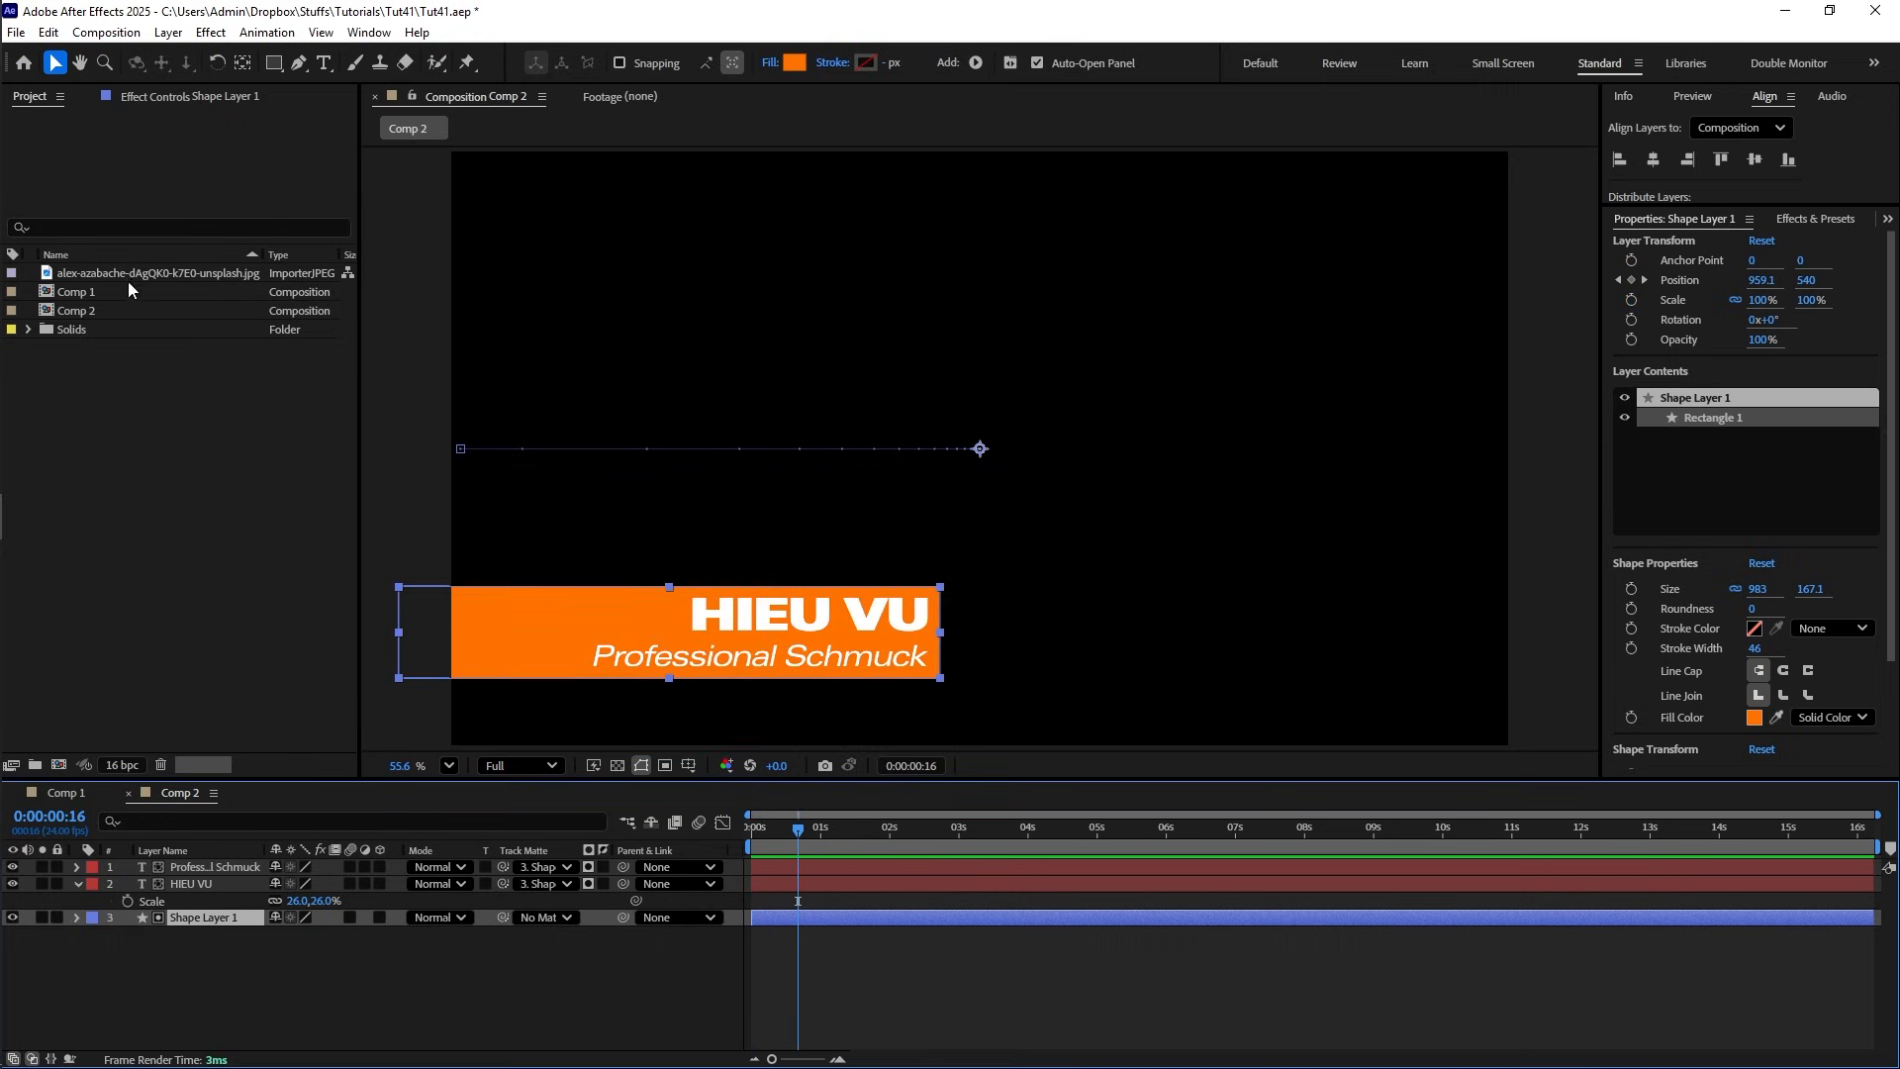
- Add the unsplash JPG photo as the top layer of Comp 2 and apply Shape Layer 1 as its track matte
{"action": "left_click_drag", "start_coordinate": [128, 274], "coordinate": [215, 865]}
{"action": "left_click_drag", "start_coordinate": [505, 868], "coordinate": [204, 930]}
- Scale the photo to 68%, reposition it to about 677.9, 597.5 and place its layer below the two text layers
{"action": "key", "text": "s"}
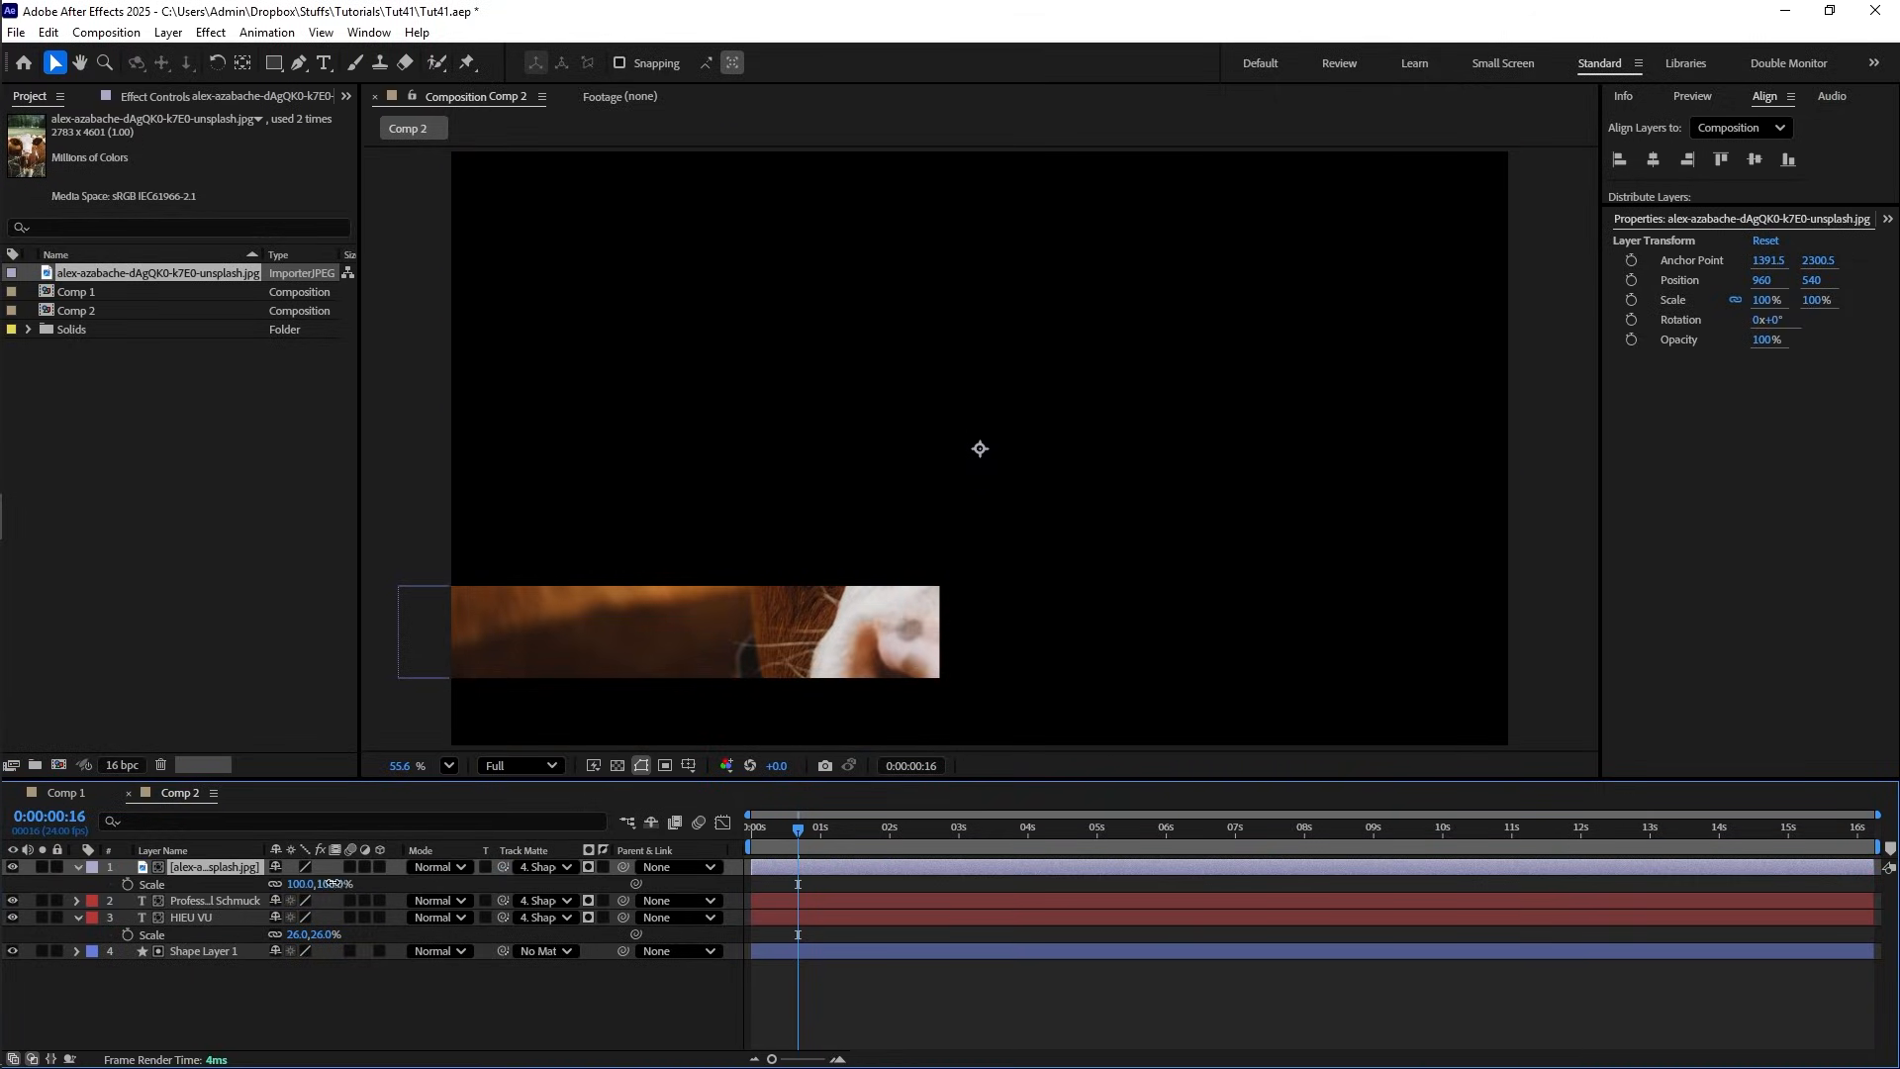
{"action": "left_click_drag", "start_coordinate": [339, 885], "coordinate": [308, 885]}
{"action": "left_click_drag", "start_coordinate": [1007, 499], "coordinate": [852, 532]}
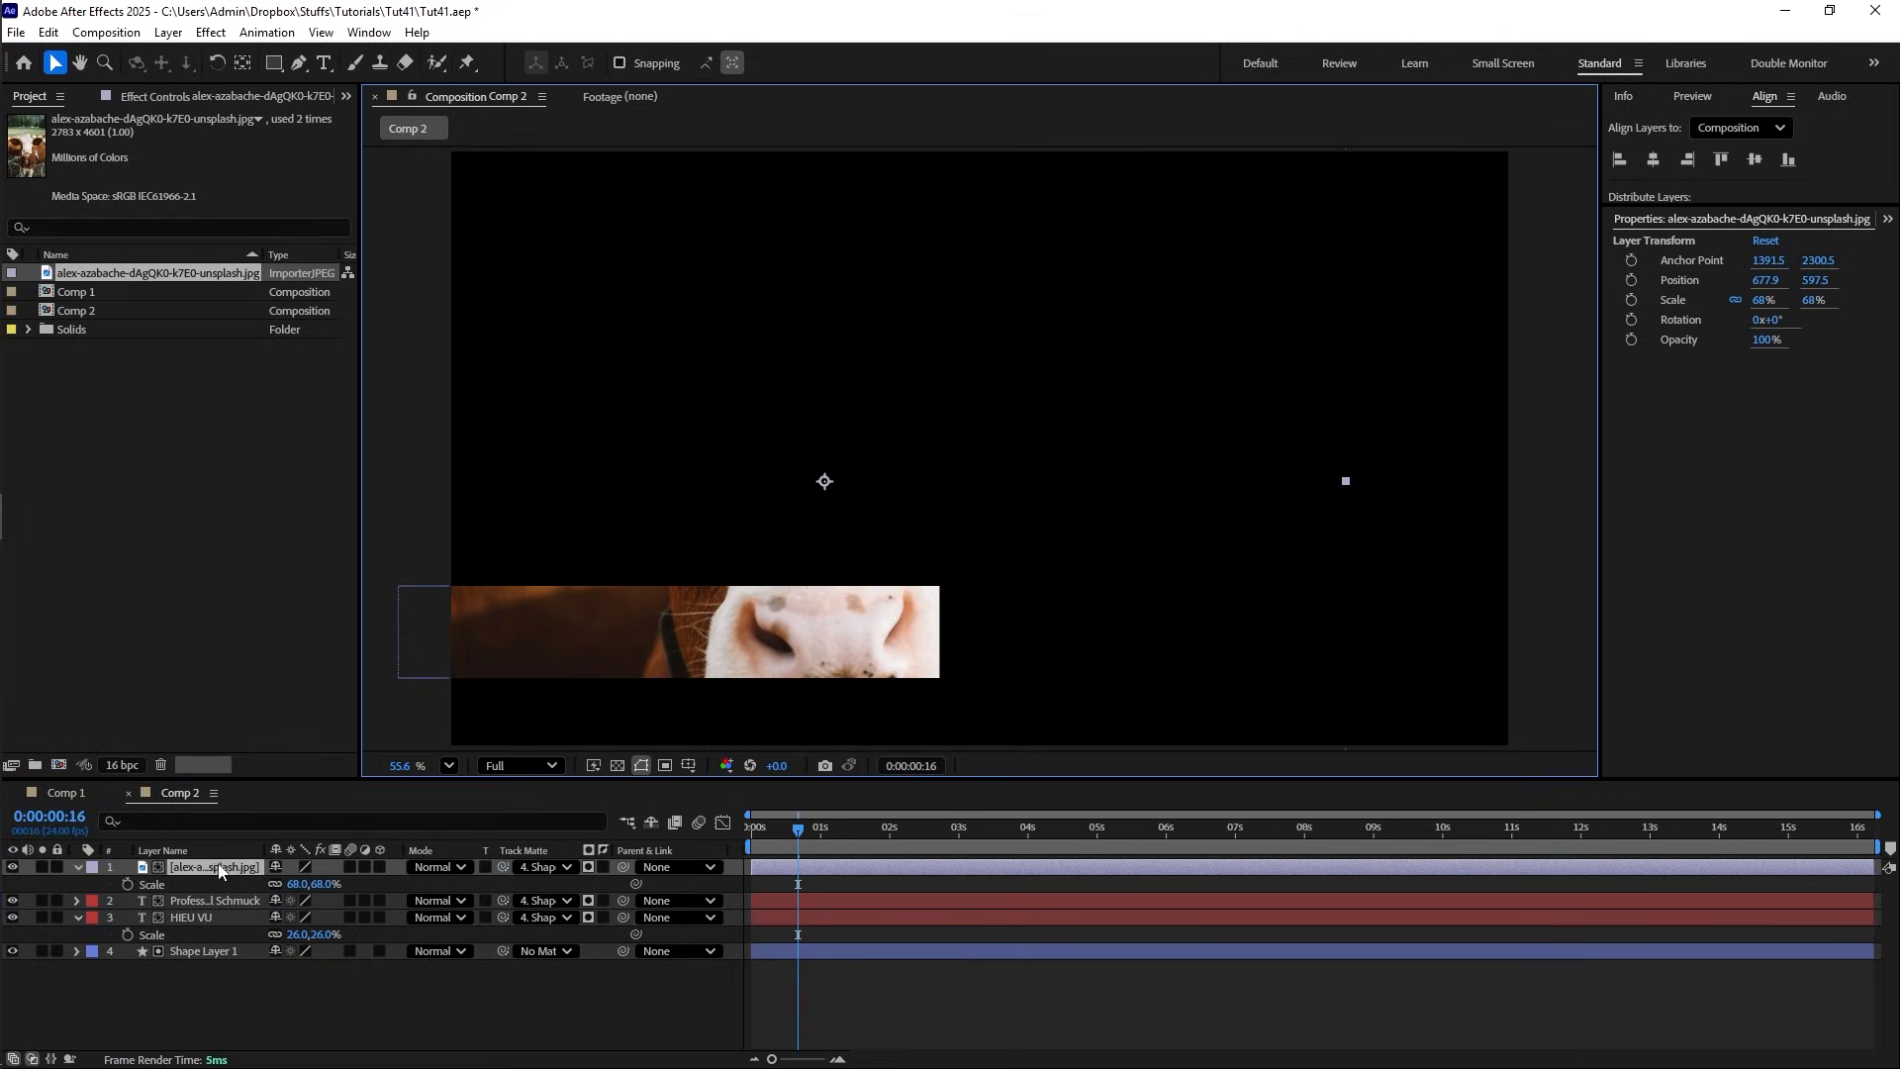
{"action": "left_click_drag", "start_coordinate": [220, 869], "coordinate": [226, 941]}
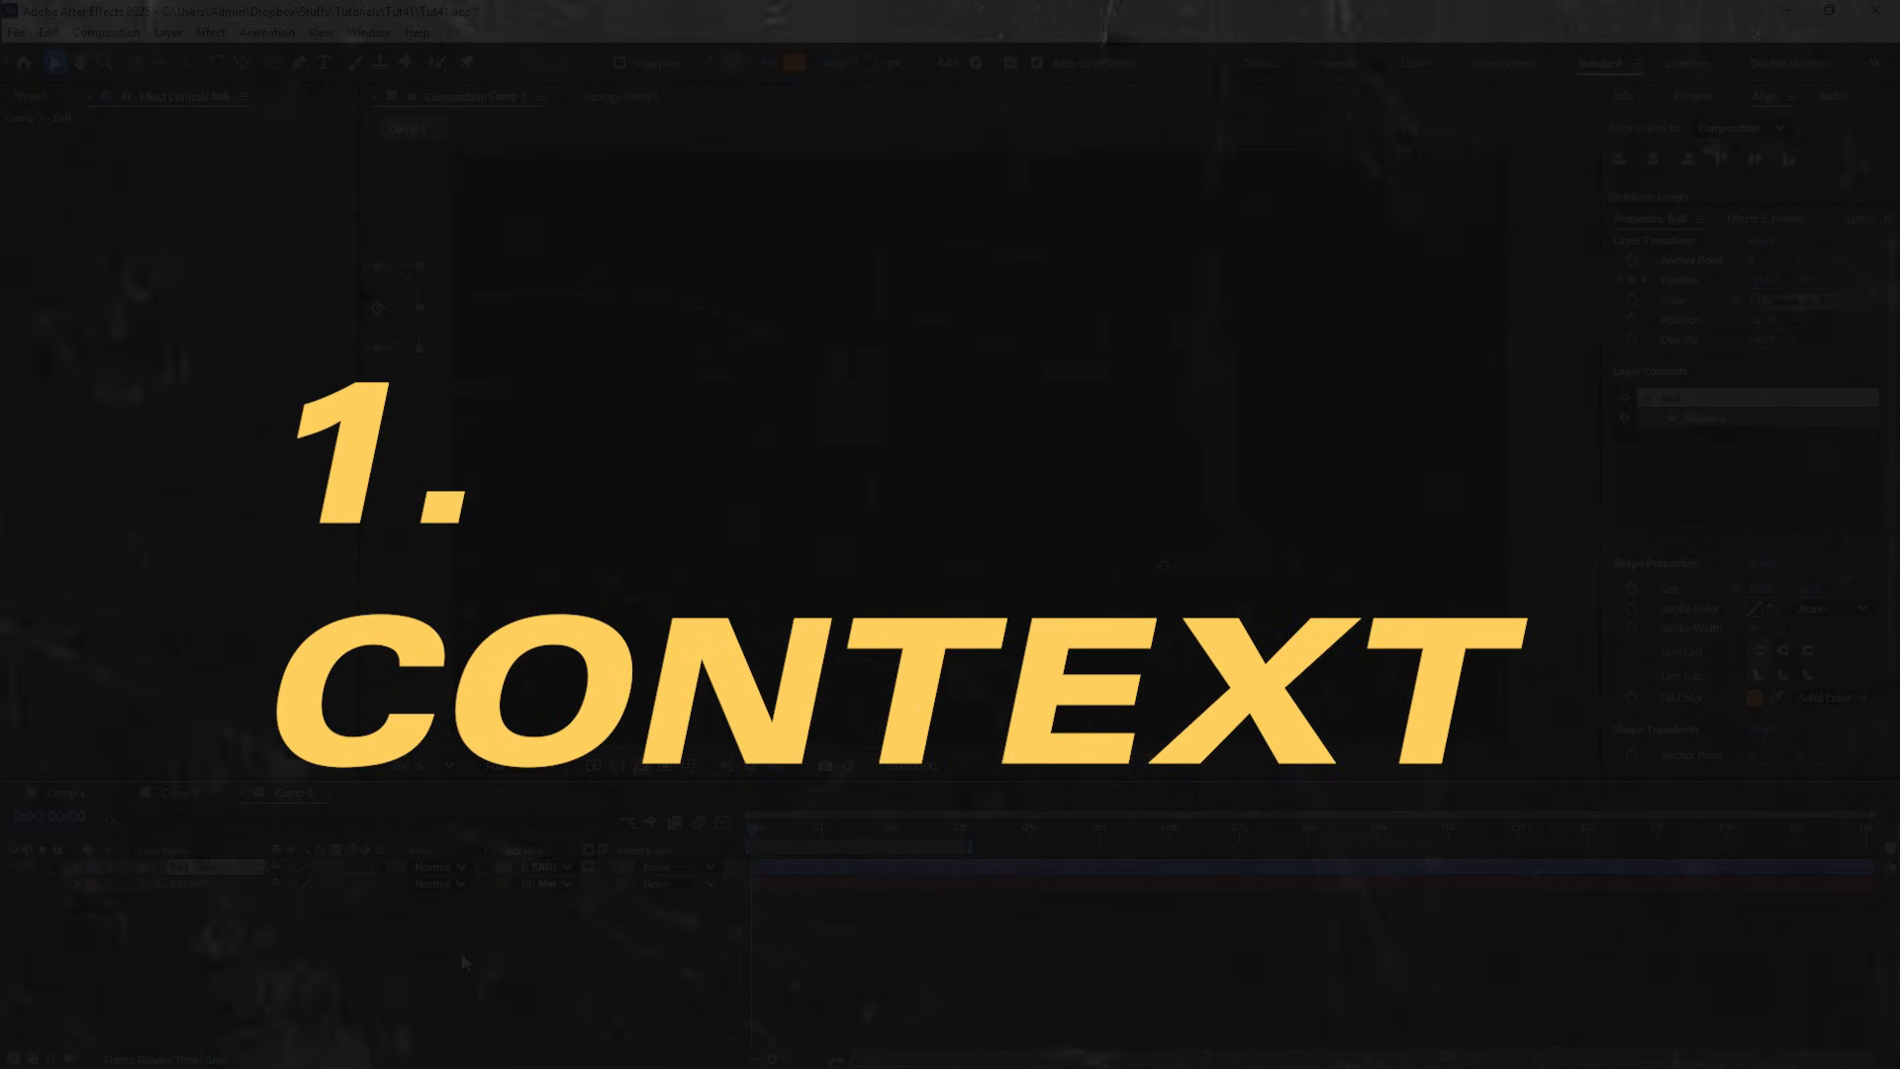
- Preview the ball's movement across the RADIANCE text in Comp 3 and go to 0:00:01:14
{"action": "key", "text": "space"}
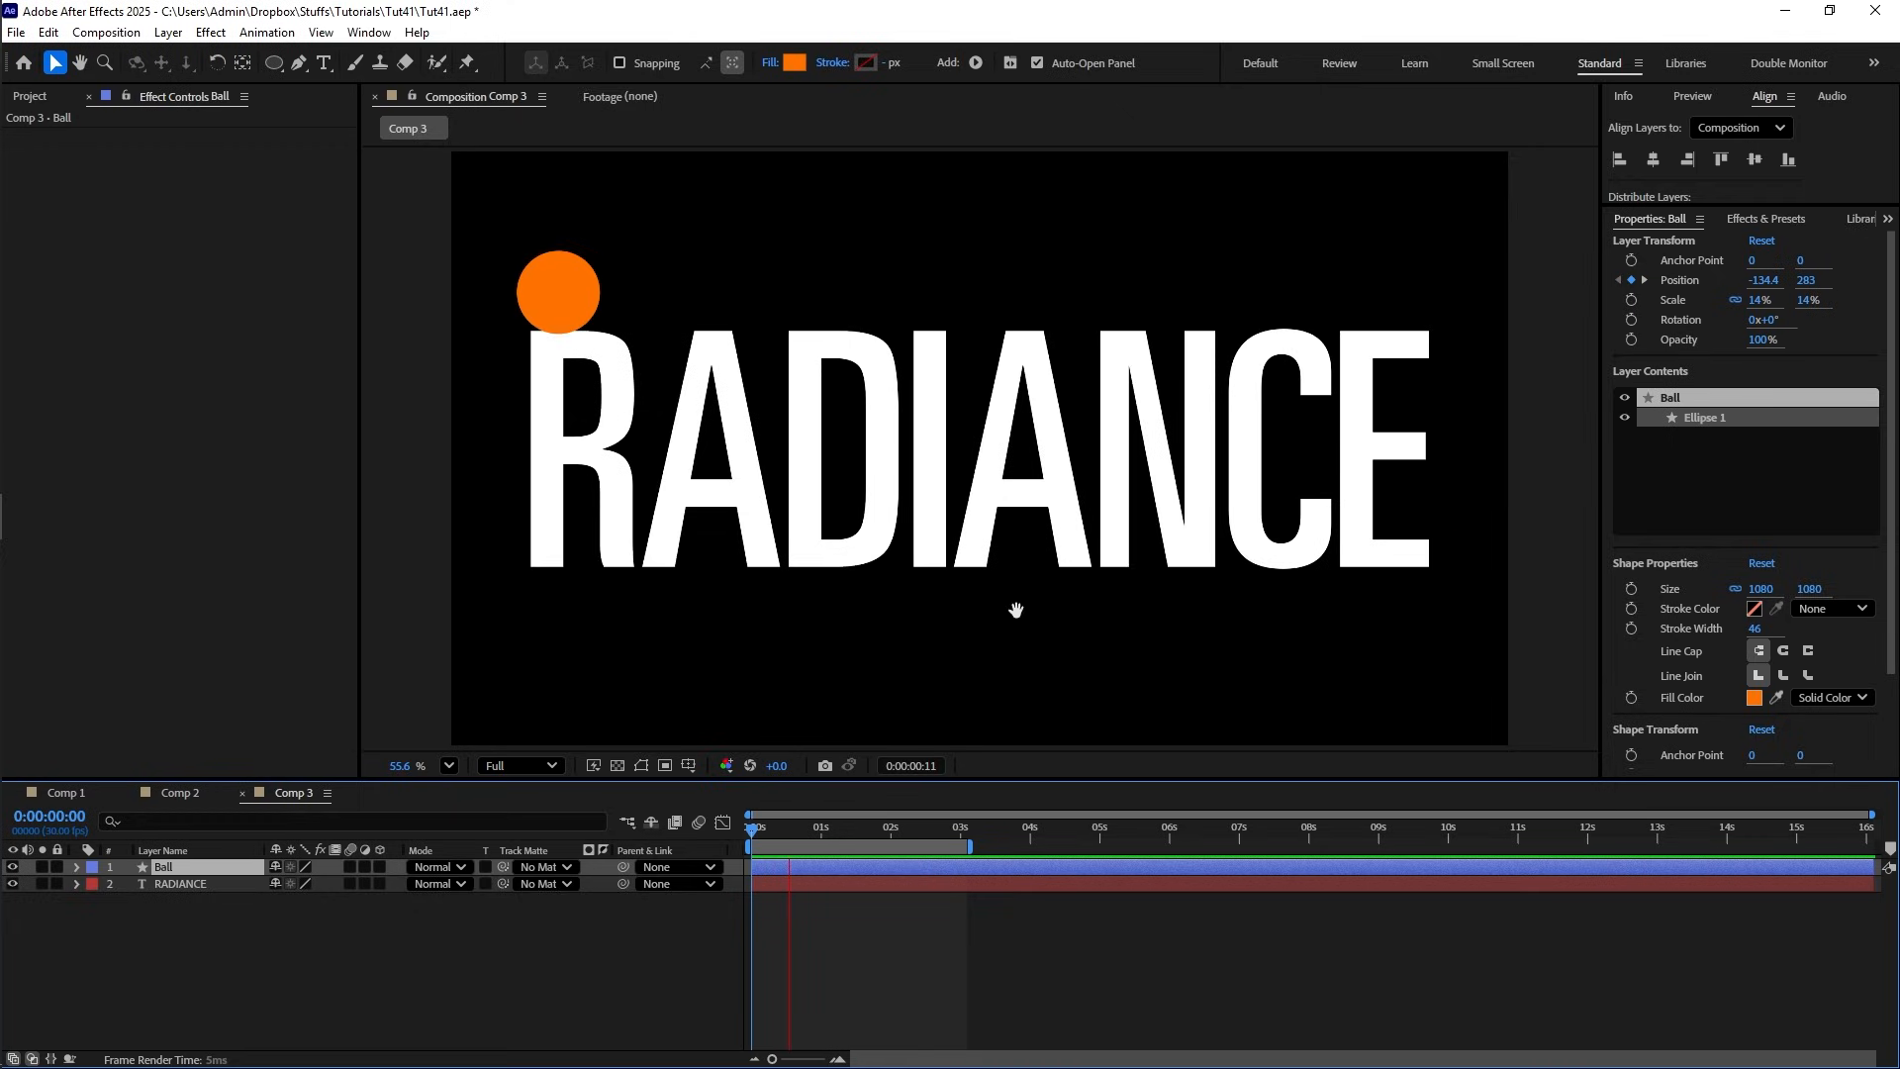
{"action": "key", "text": "space"}
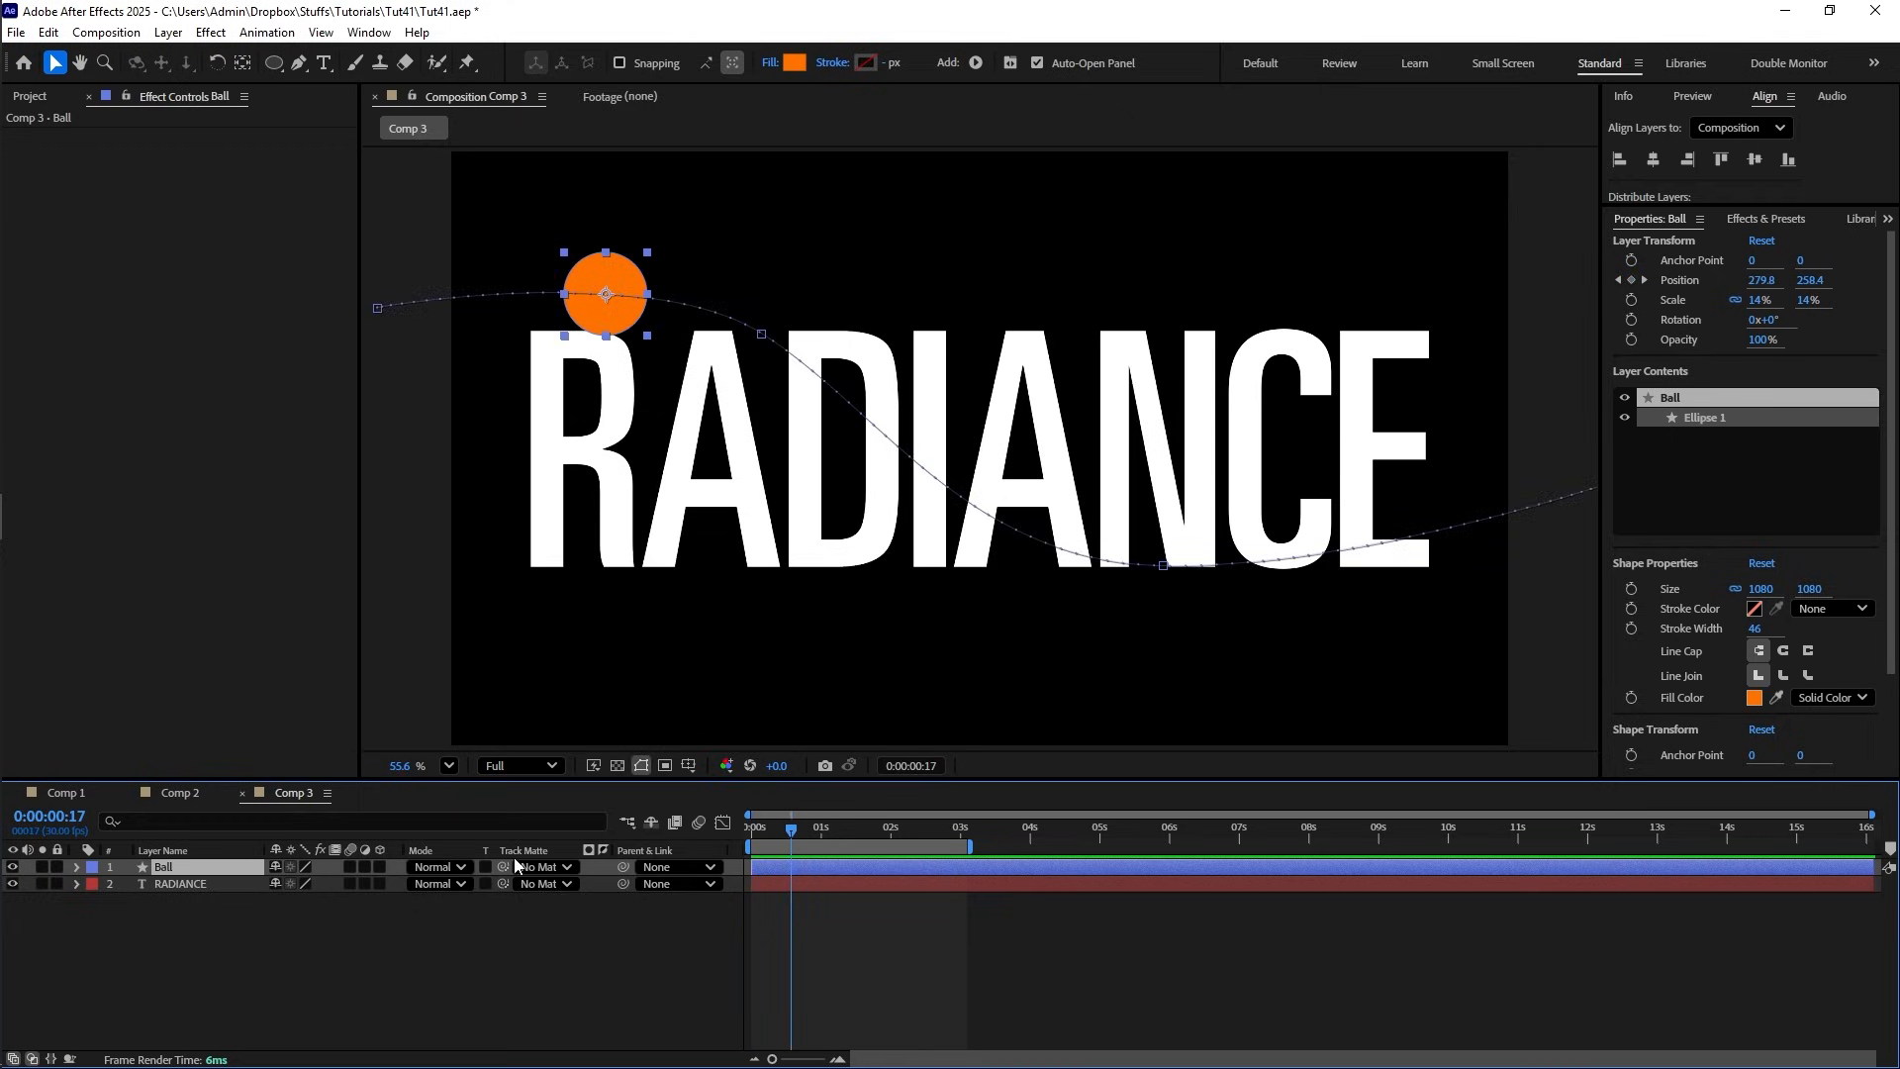
{"action": "left_click_drag", "start_coordinate": [784, 833], "coordinate": [853, 834]}
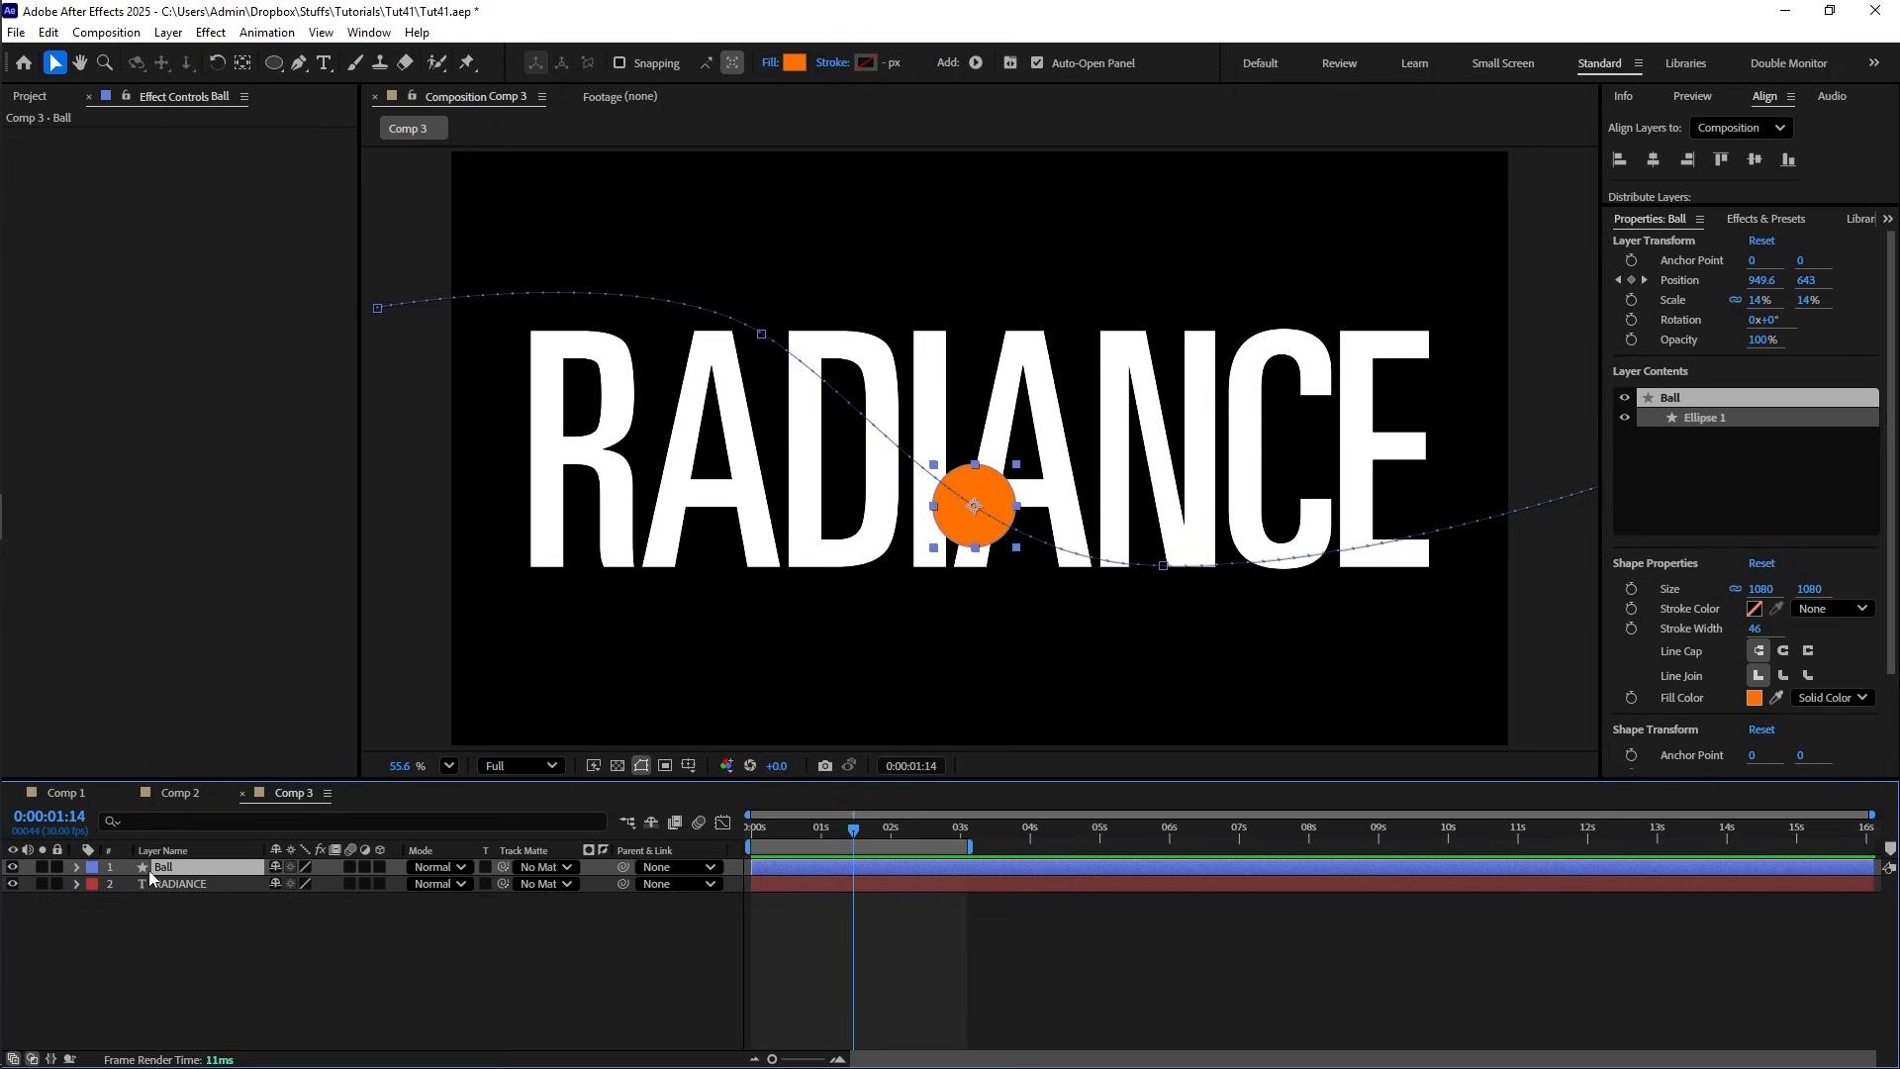
- Duplicate the Ball layer, rename the copy Ball Shadow and place it directly below Ball
{"action": "key", "text": "ctrl+d"}
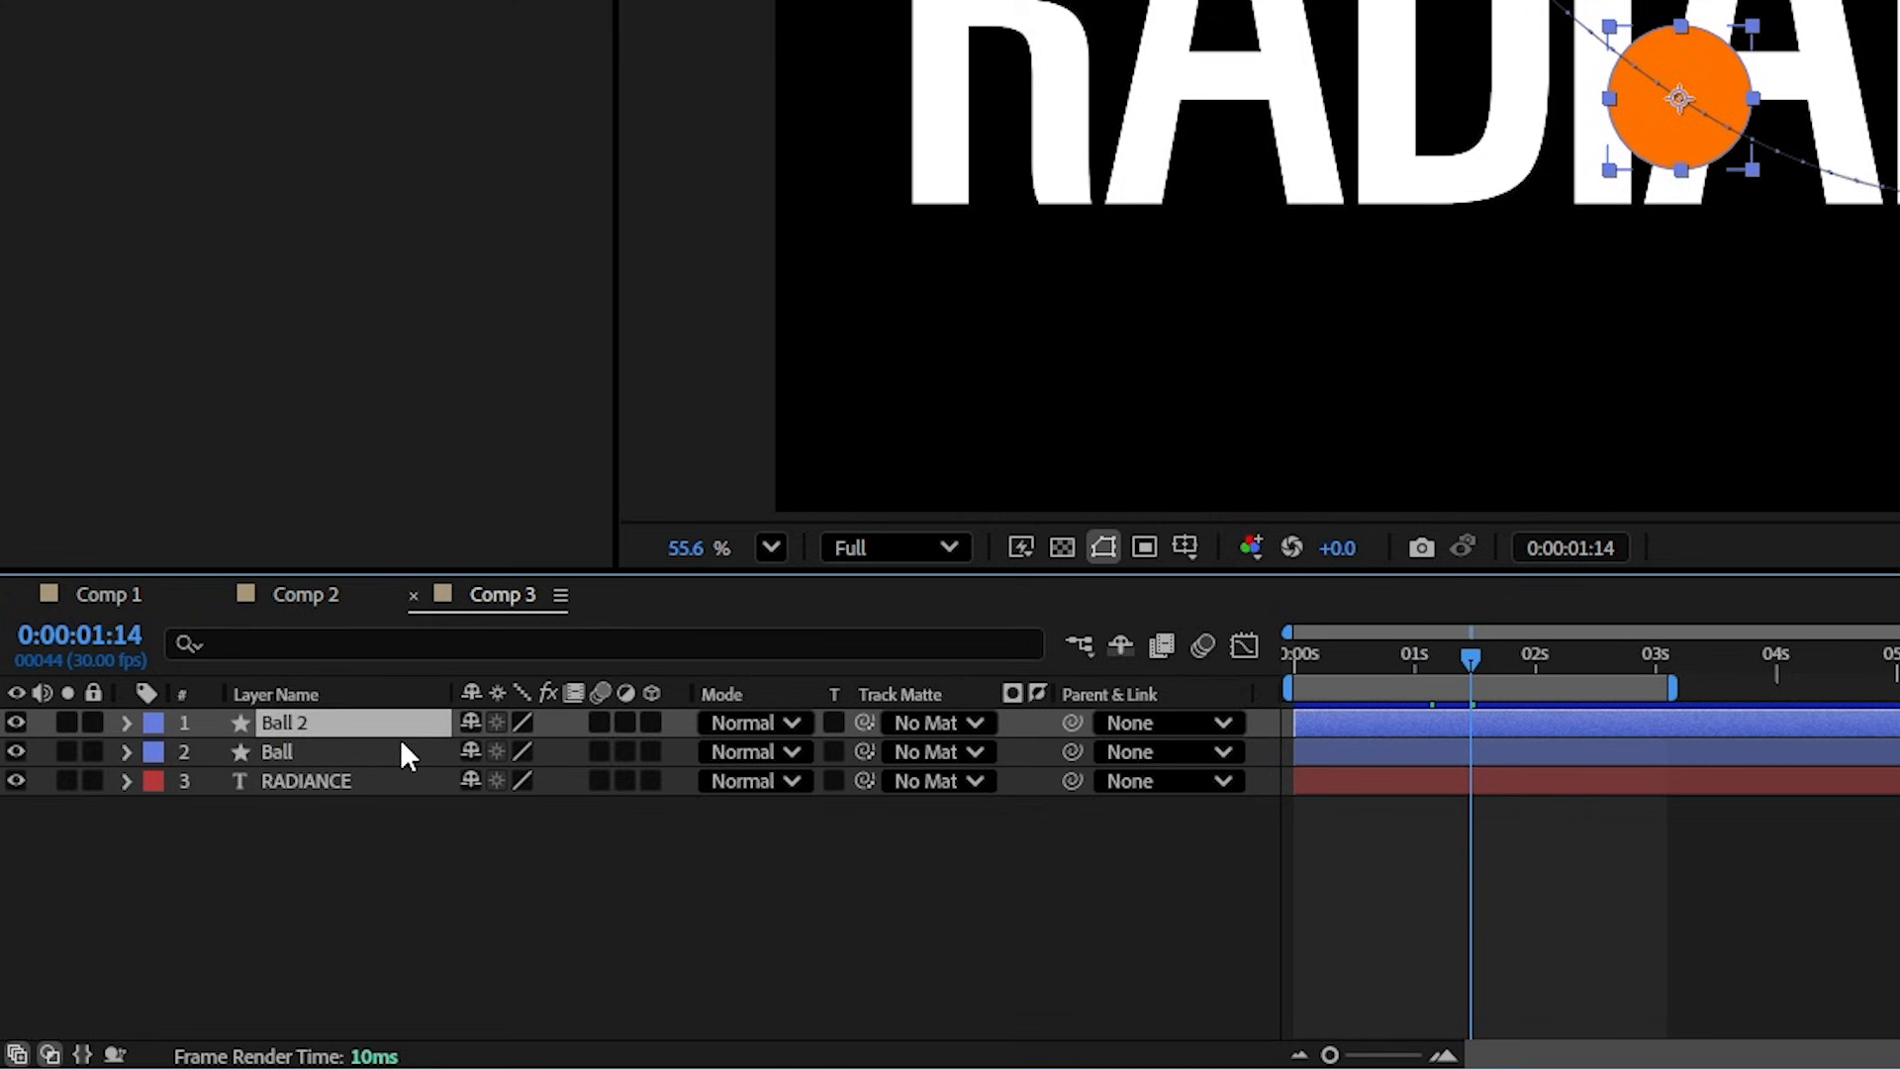
{"action": "key", "text": "Return"}
{"action": "key", "text": "BackSpace"}
{"action": "key", "text": "BackSpace"}
{"action": "type", "text": "Shadow"}
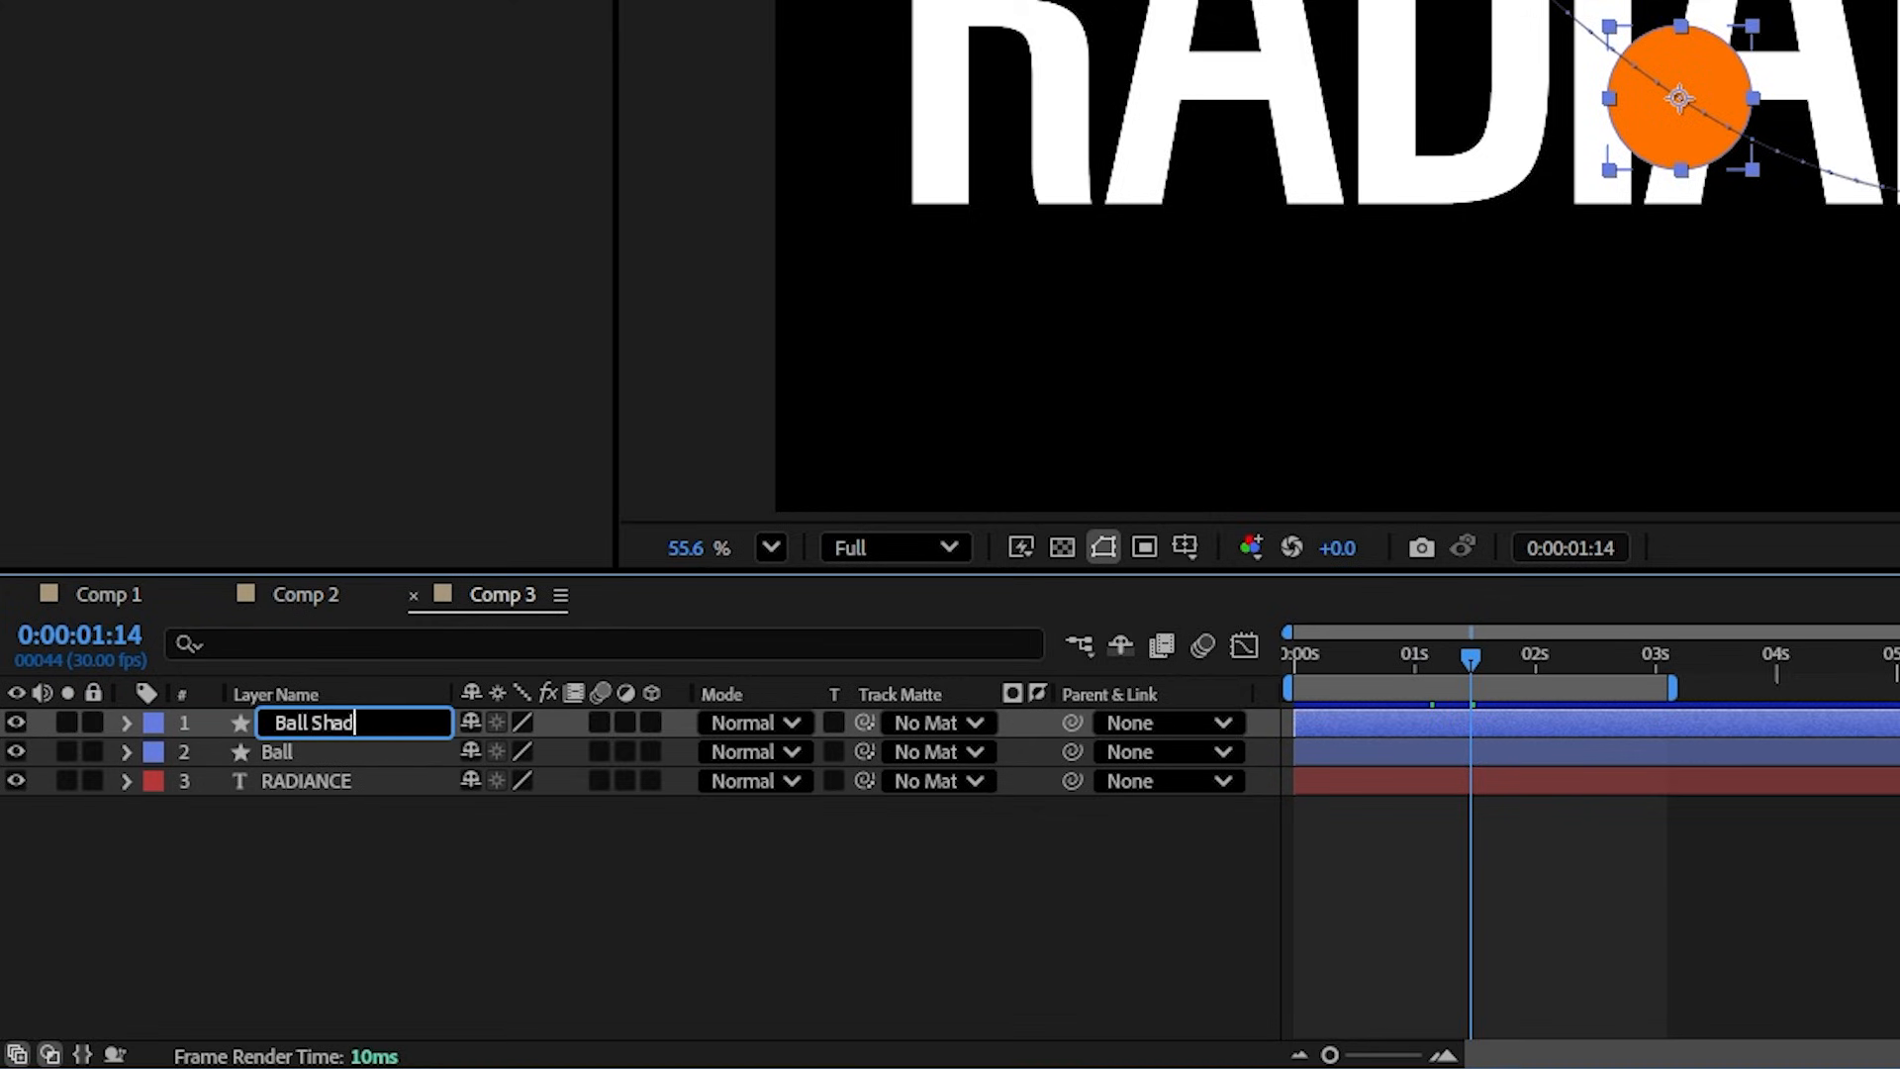
{"action": "key", "text": "Return"}
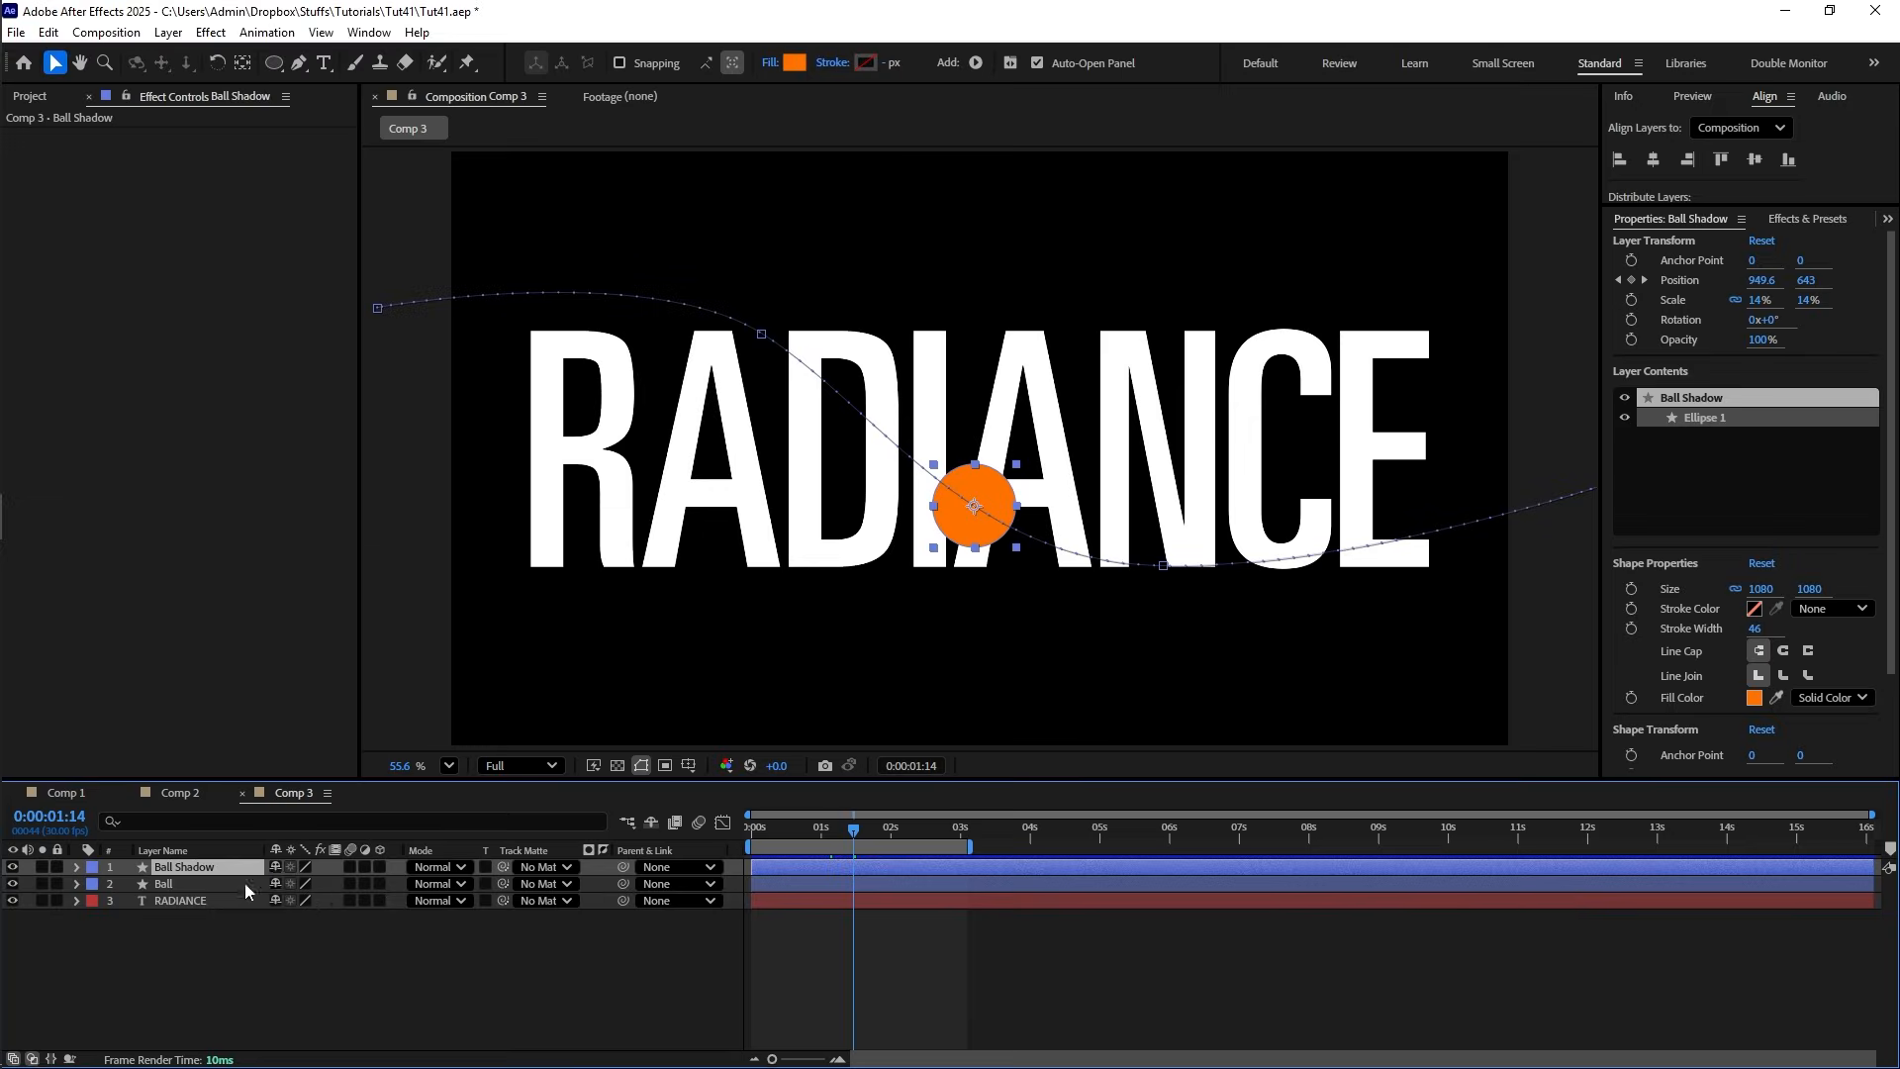
{"action": "left_click_drag", "start_coordinate": [210, 869], "coordinate": [198, 887]}
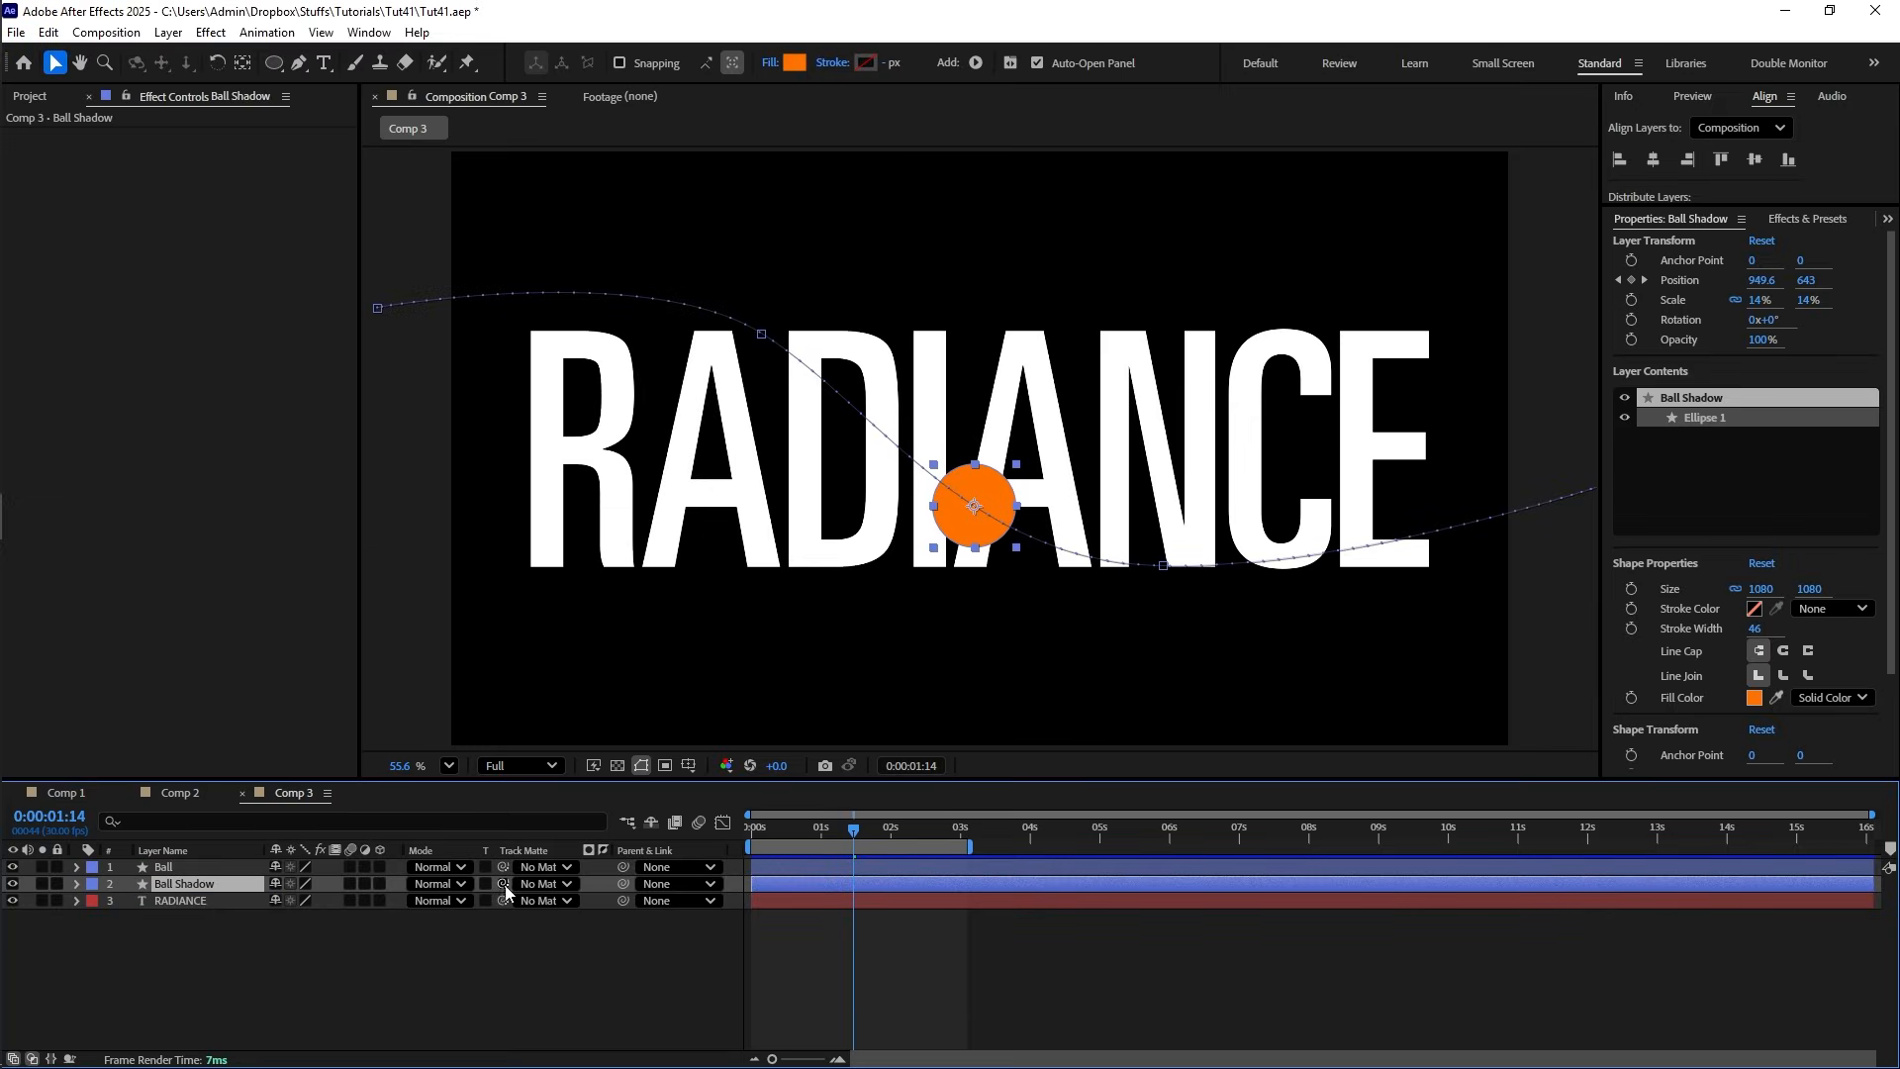
- Apply the RADIANCE text as Ball Shadow's track matte and turn the text layer's visibility back on
{"action": "left_click_drag", "start_coordinate": [505, 886], "coordinate": [194, 908]}
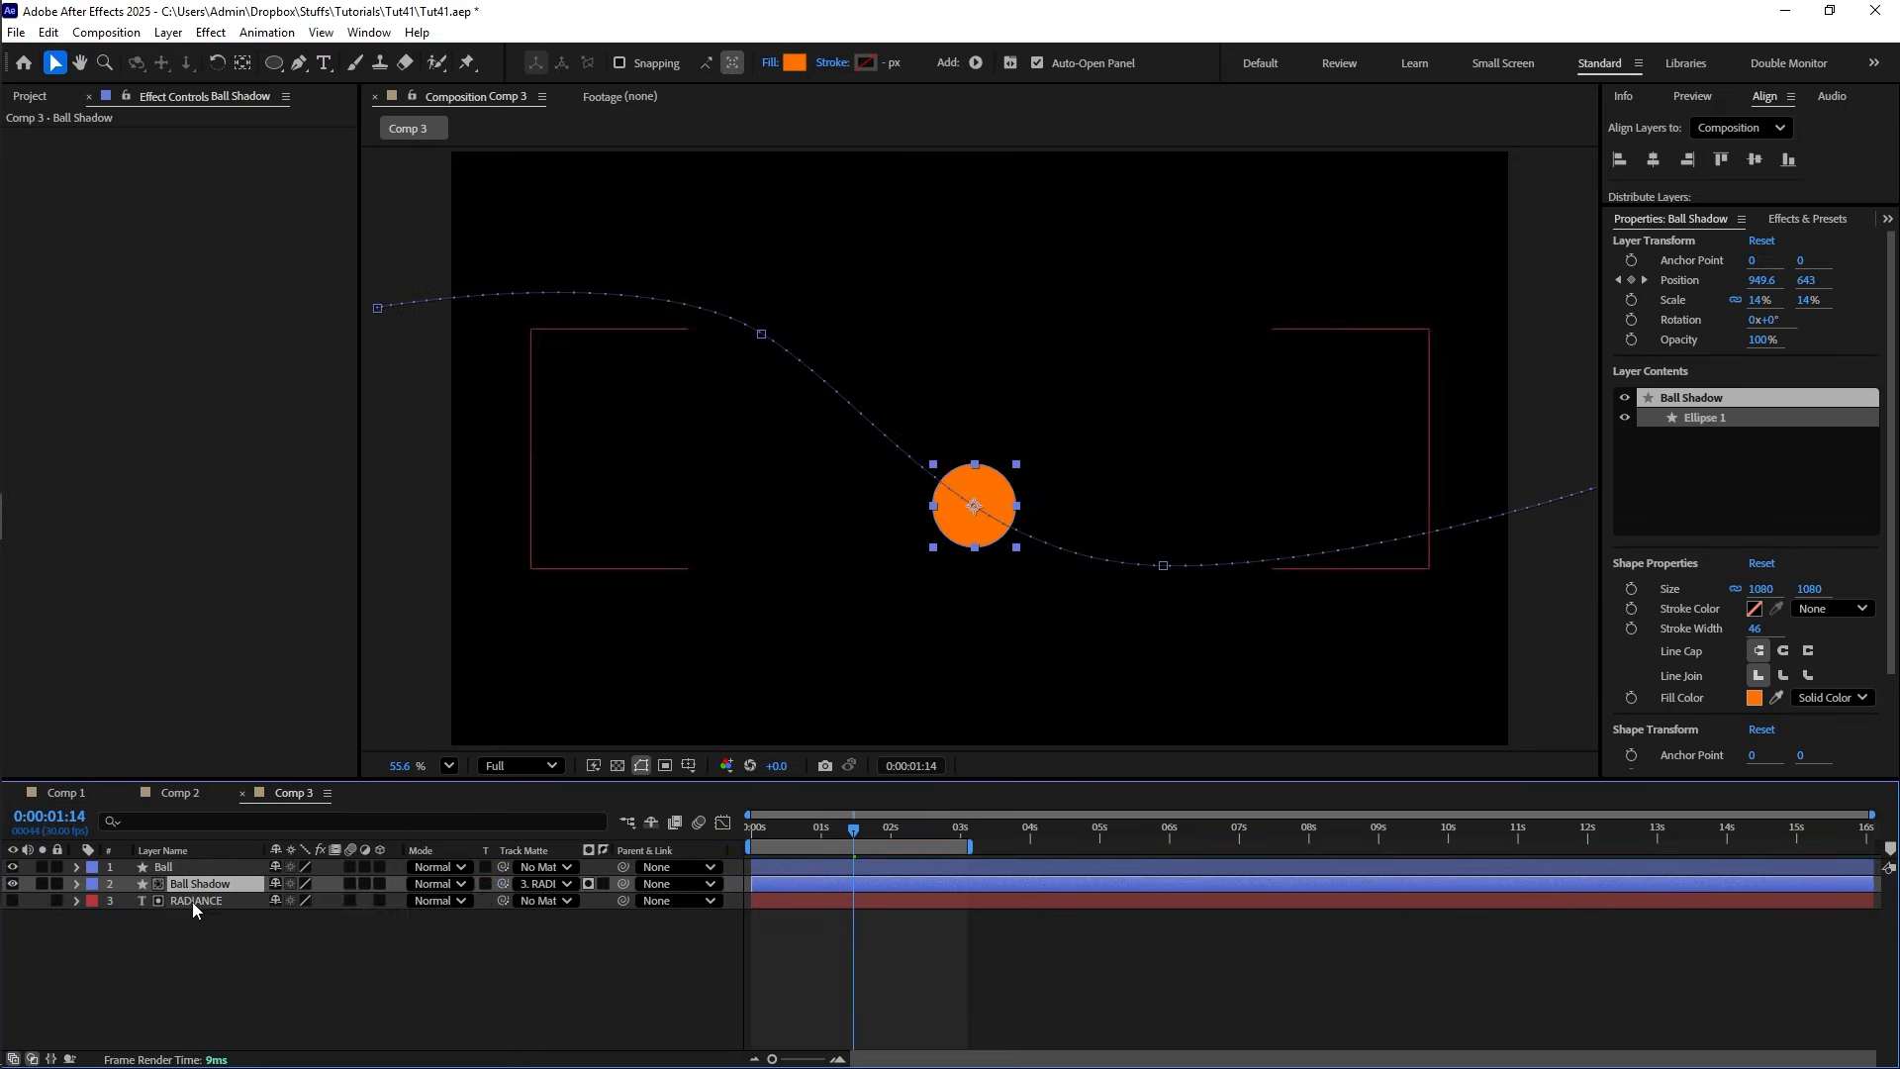
{"action": "left_click", "coordinate": [12, 902]}
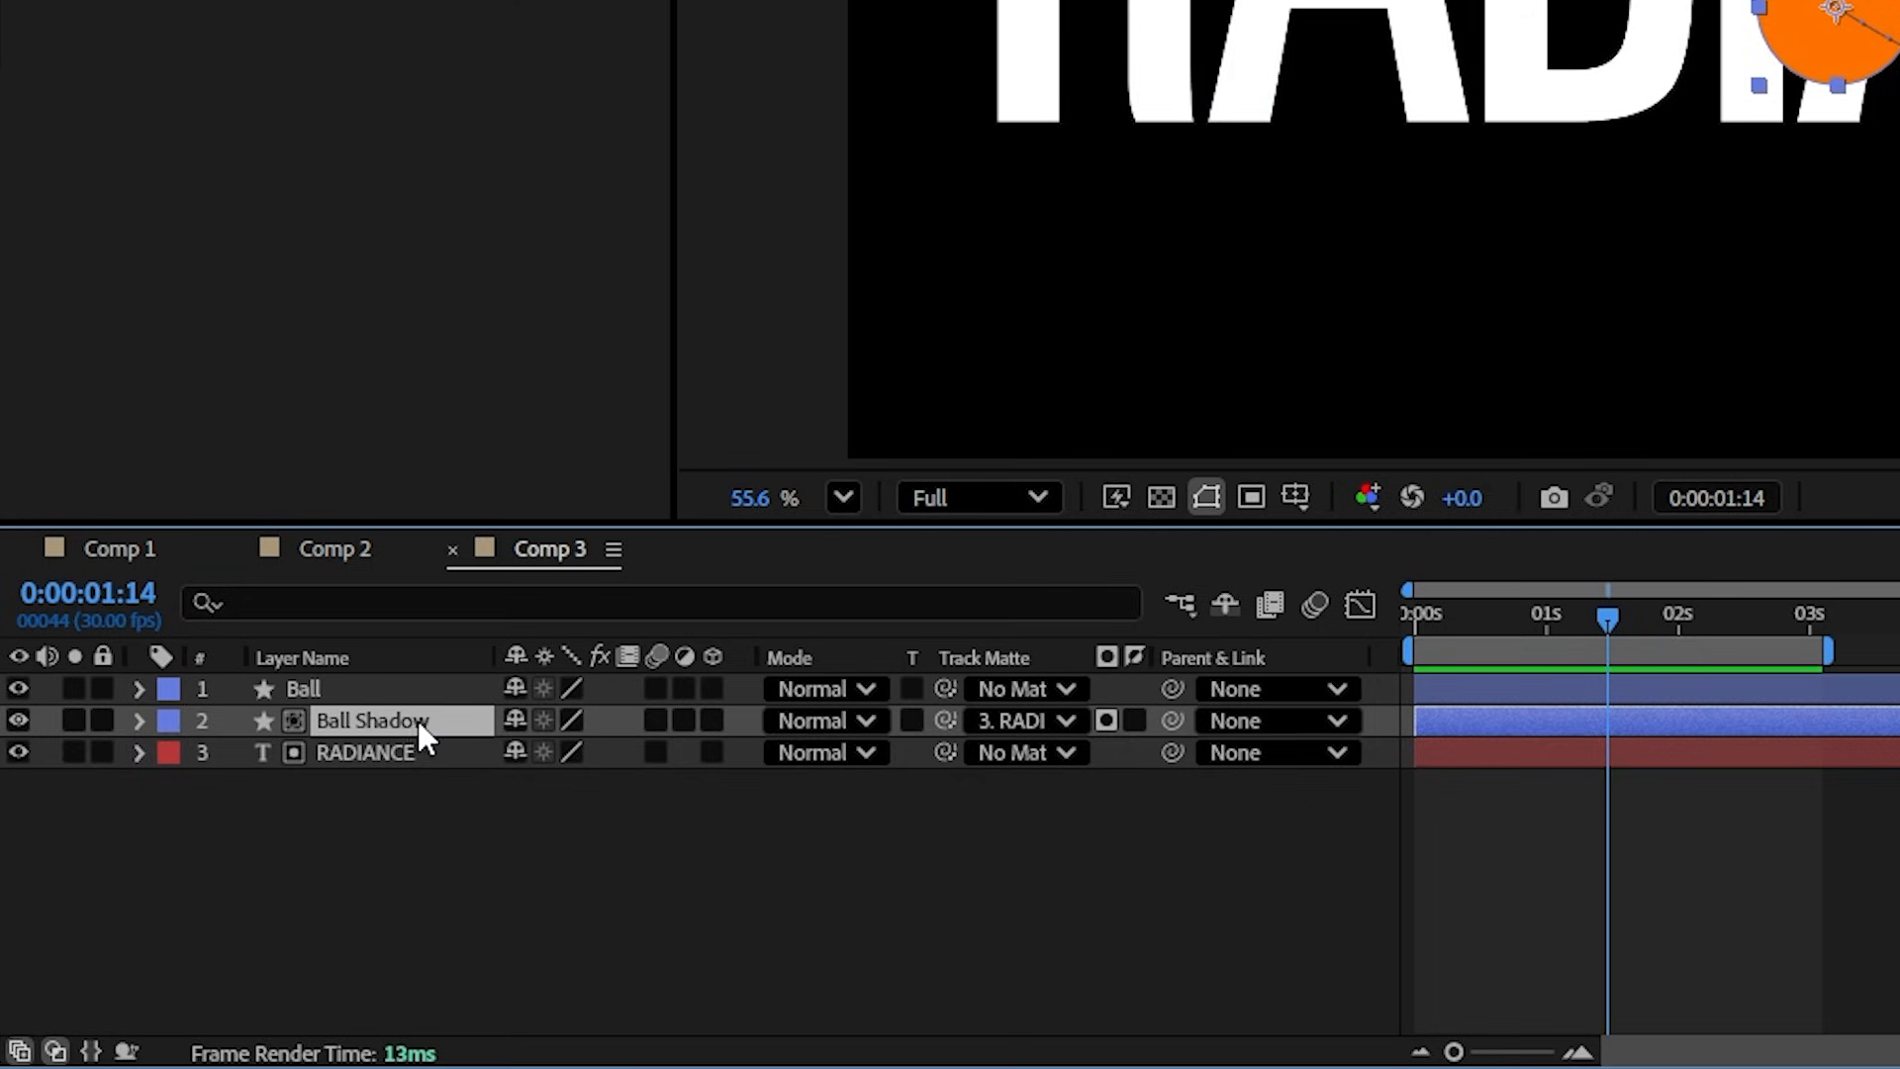
- Offset Ball Shadow from the ball by setting its anchor point to 291, -230
{"action": "key", "text": "a"}
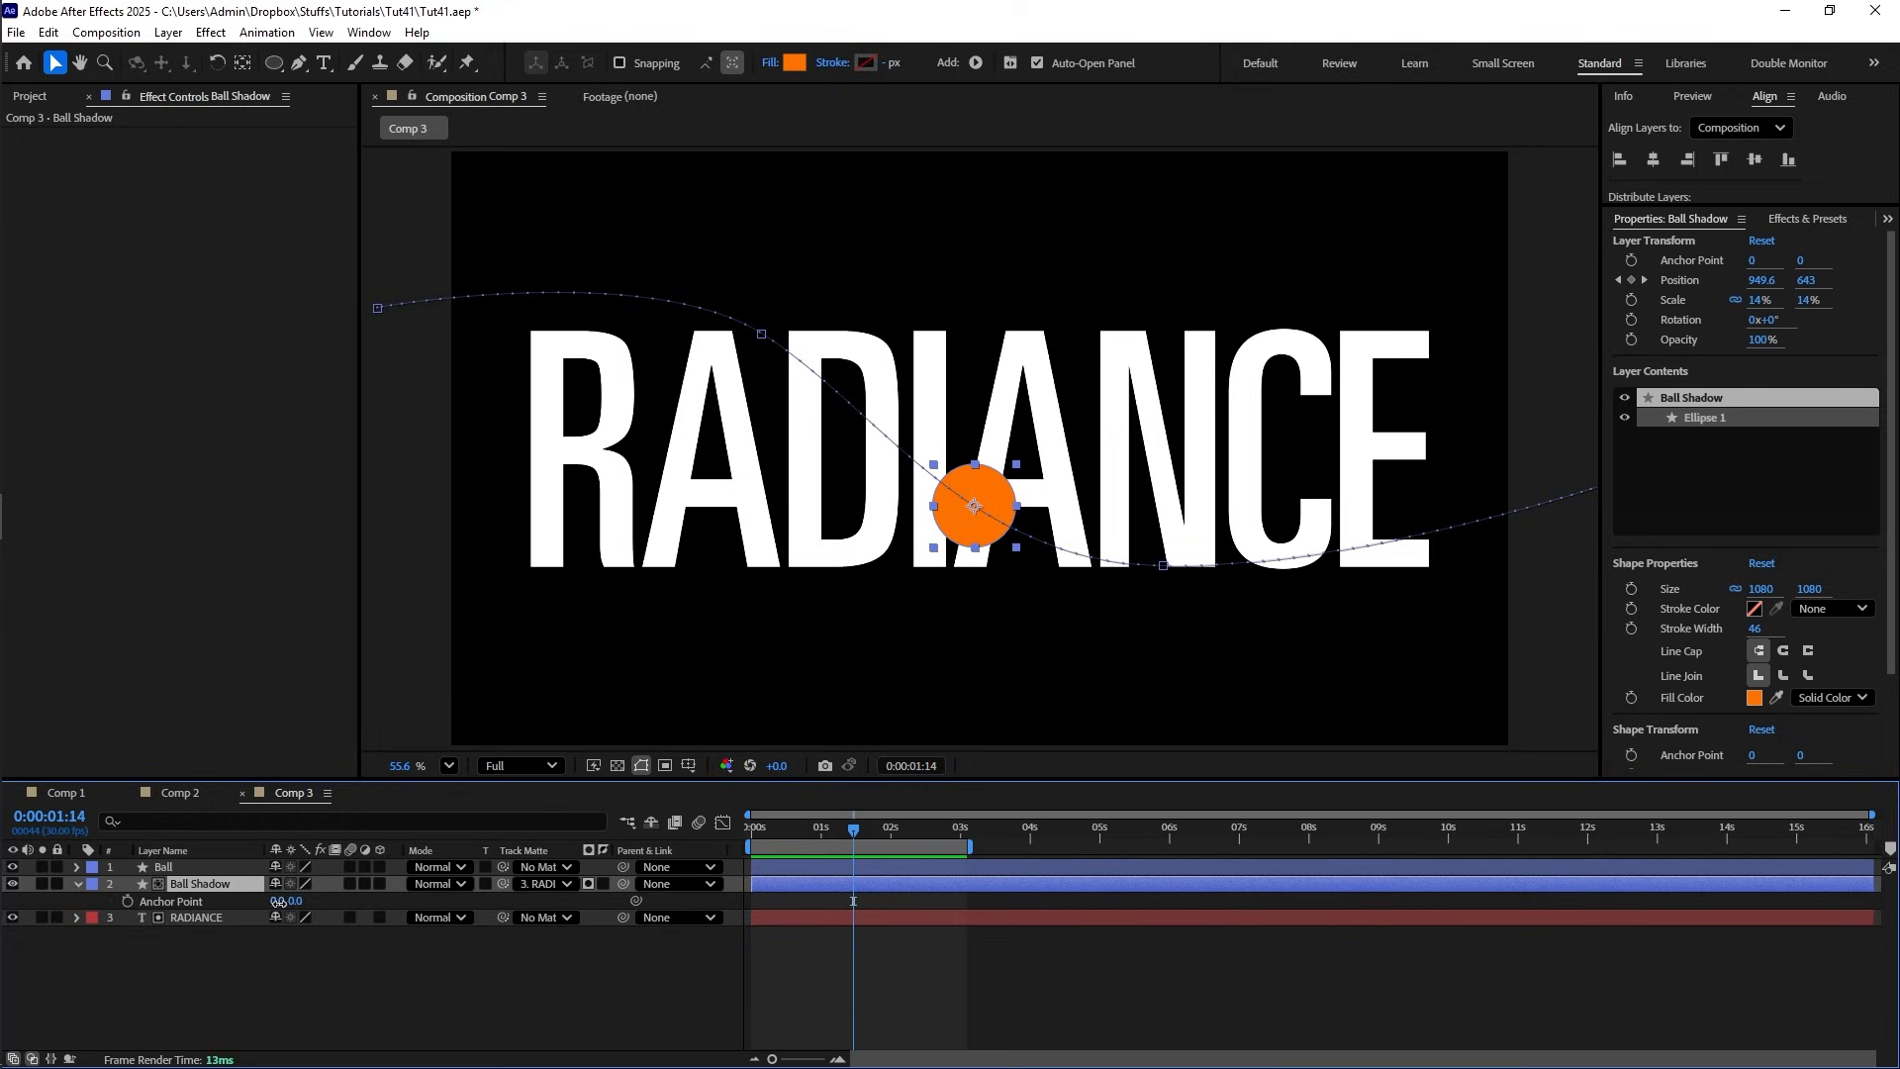
{"action": "left_click_drag", "start_coordinate": [527, 758], "coordinate": [1024, 780]}
{"action": "left_click_drag", "start_coordinate": [545, 917], "coordinate": [579, 917]}
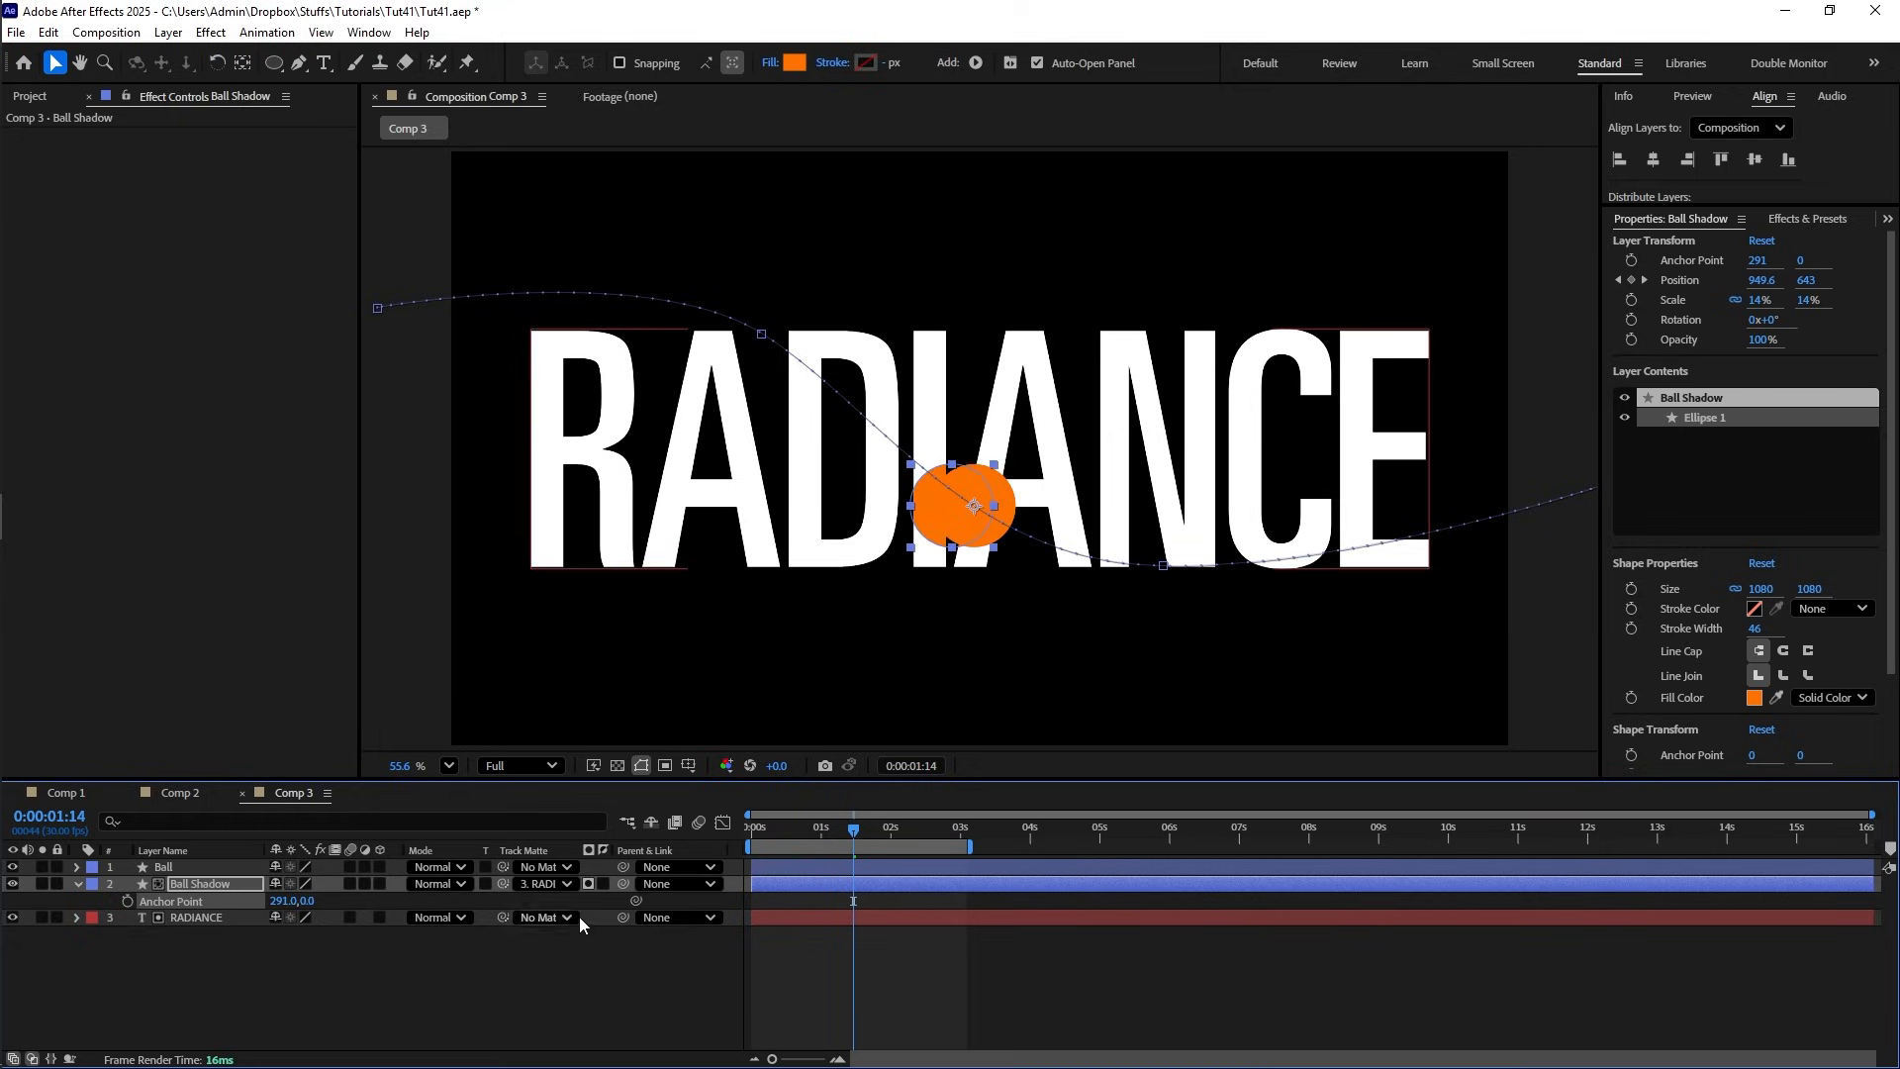
{"action": "left_click_drag", "start_coordinate": [309, 900], "coordinate": [108, 906]}
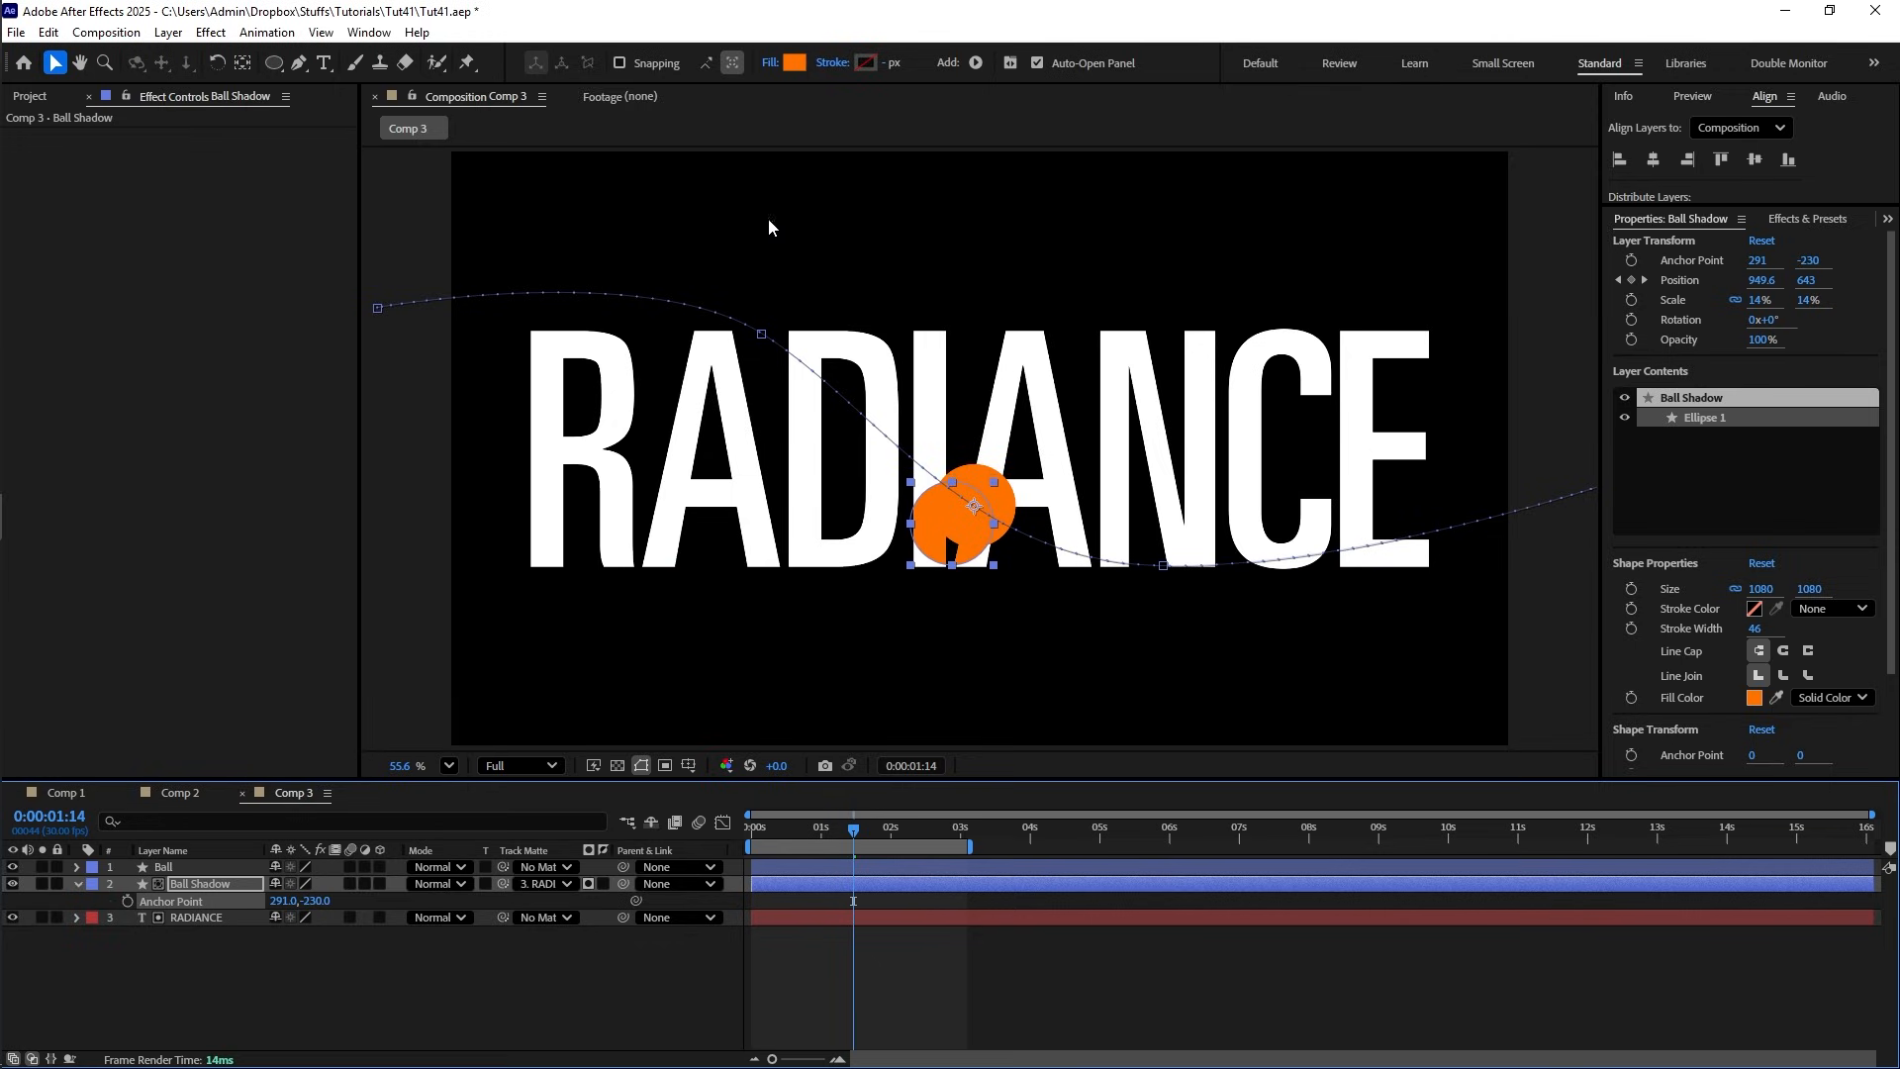
- Set Ball Shadow's fill color to black (000000) and reveal its Scale property alongside the anchor point
{"action": "left_click", "coordinate": [798, 63]}
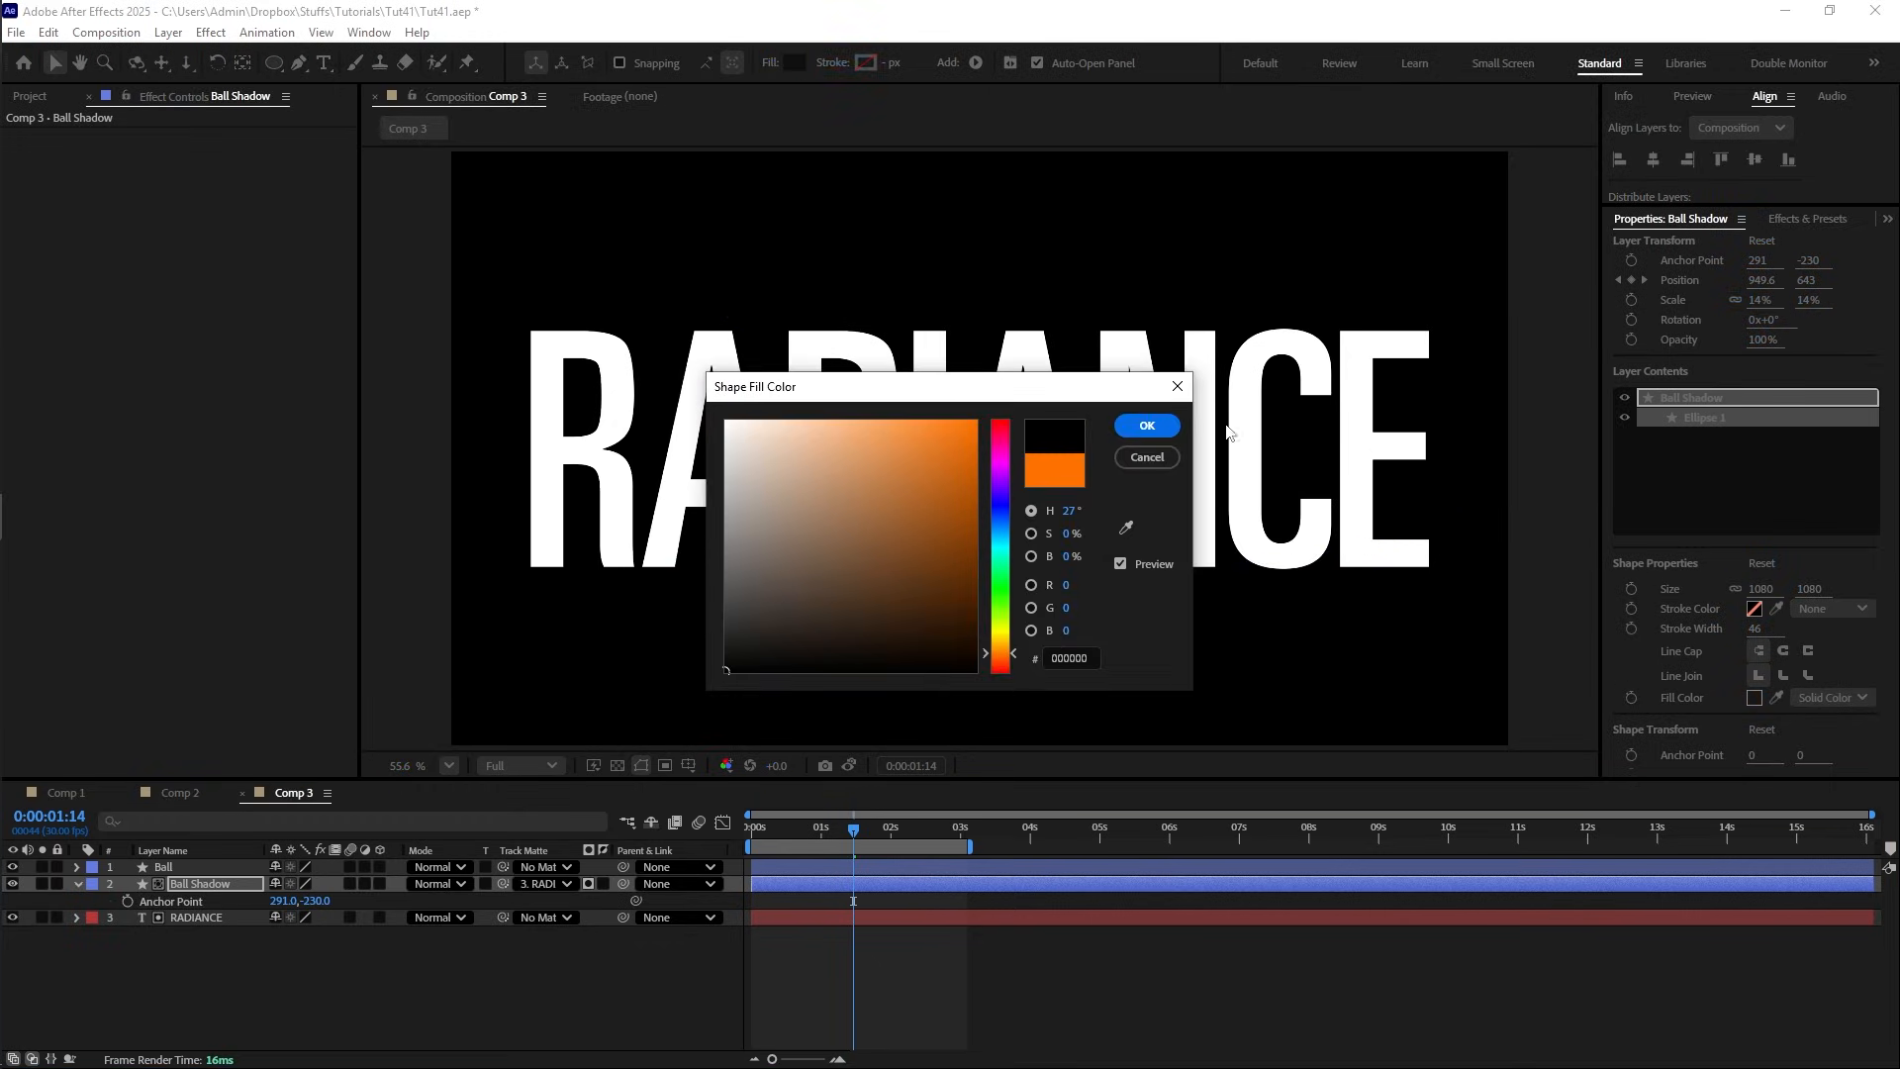
{"action": "left_click", "coordinate": [1144, 429]}
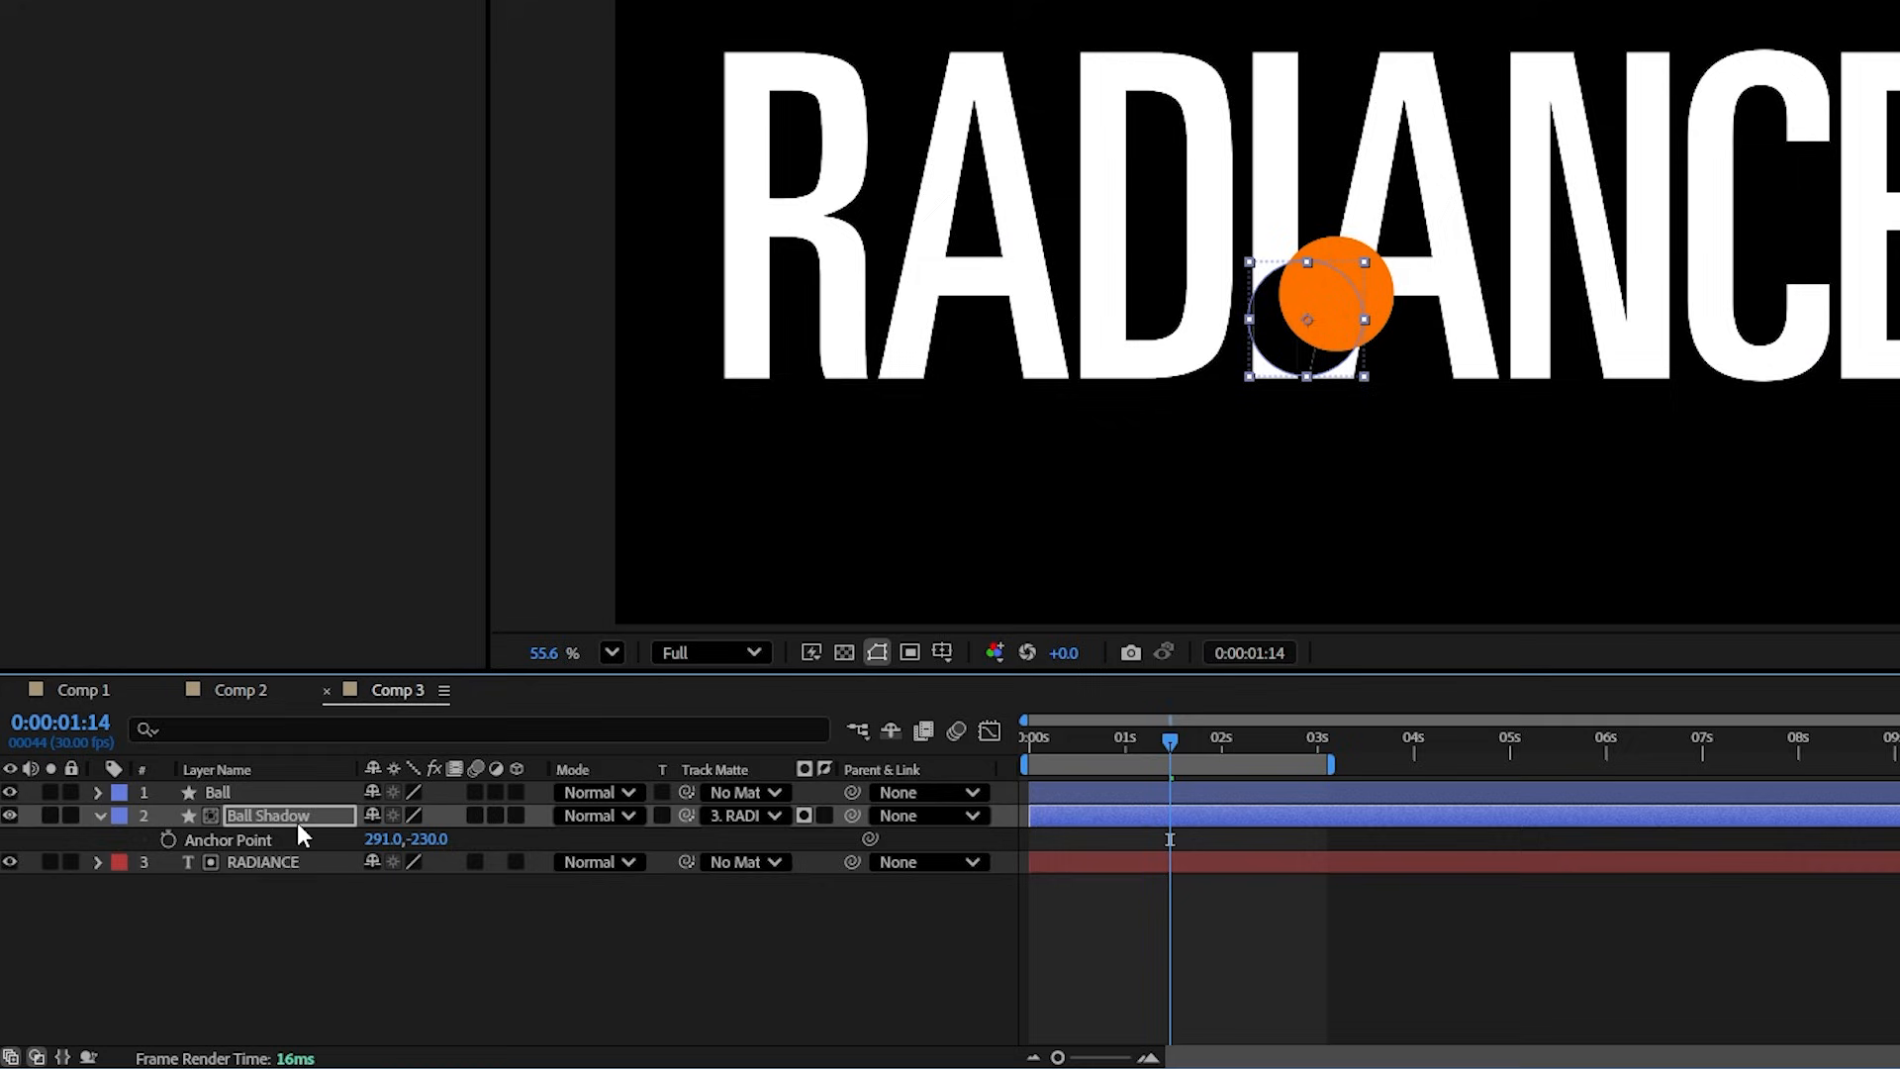
{"action": "key", "text": "shift+s"}
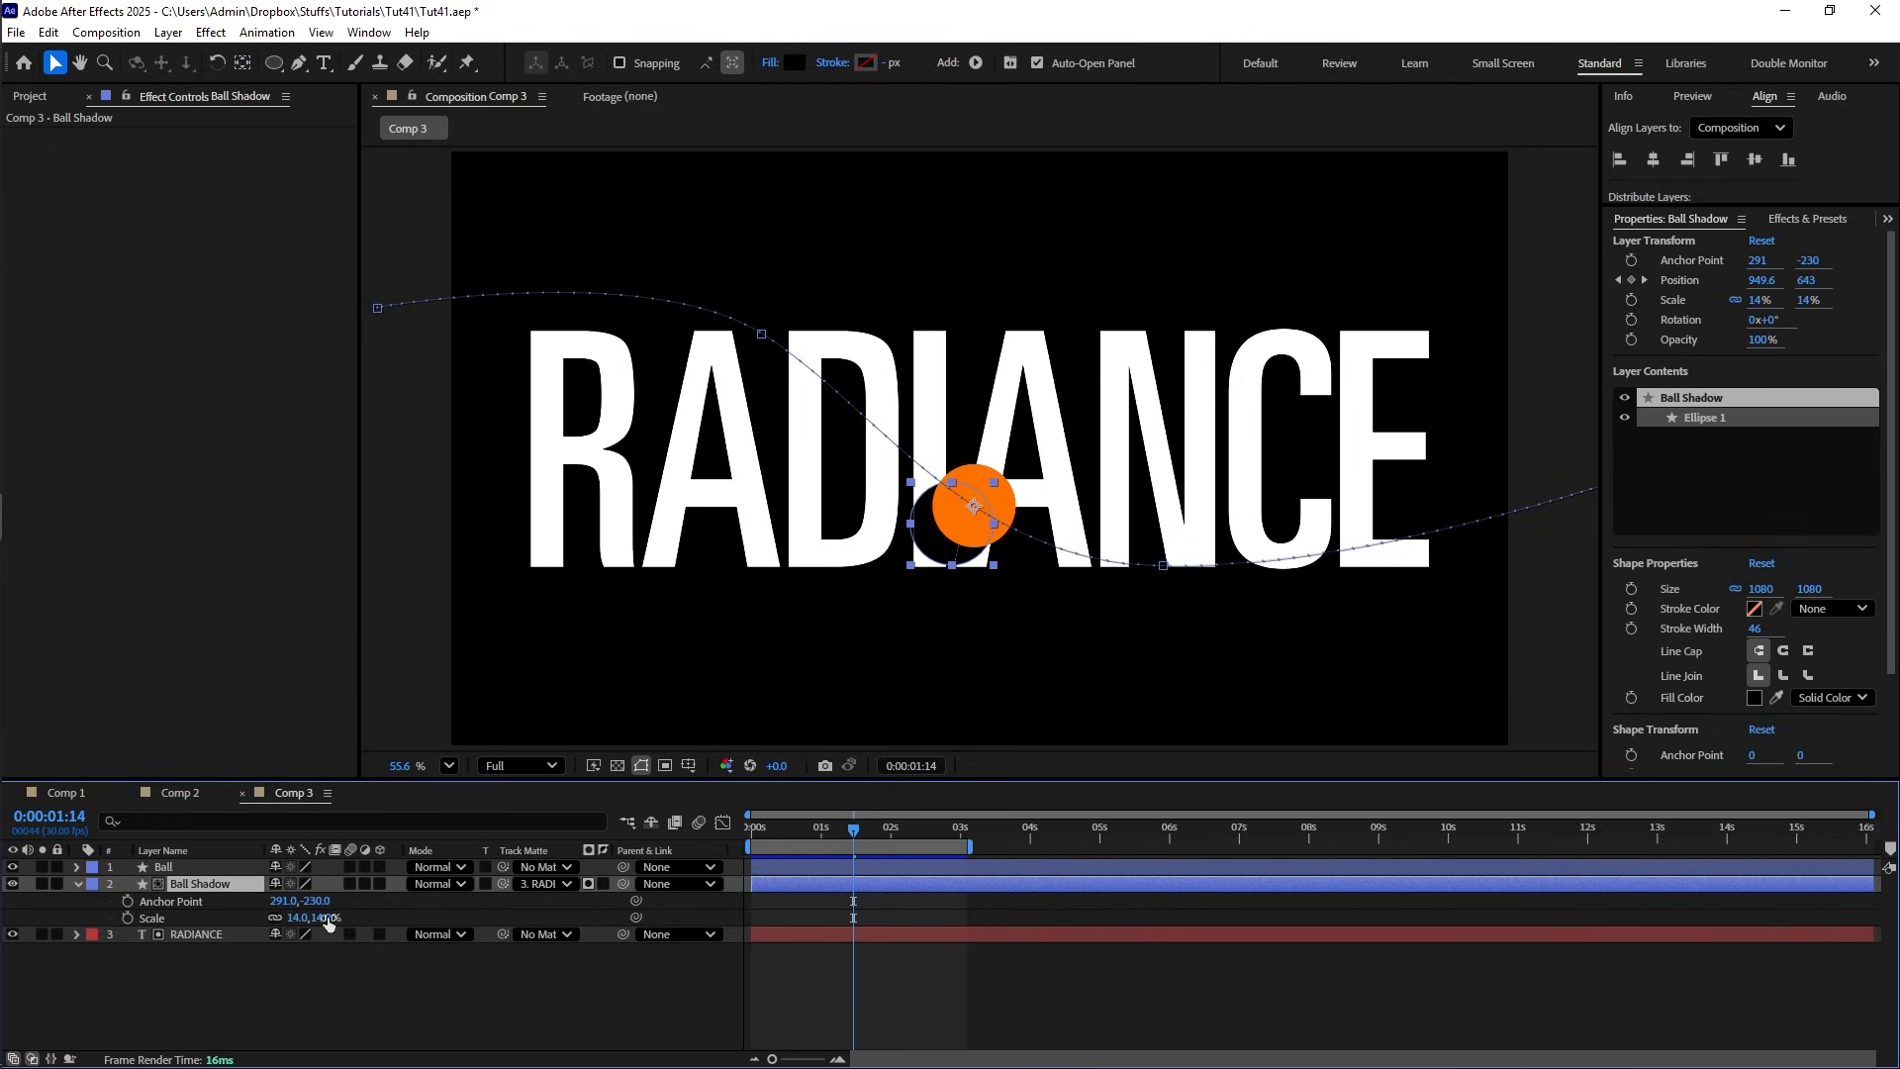
- Set Ball Shadow's scale to 13% and preview the animation from the start
{"action": "left_click", "coordinate": [329, 923]}
{"action": "type", "text": "13"}
{"action": "key", "text": "Return"}
{"action": "key", "text": "Home"}
{"action": "key", "text": "space"}
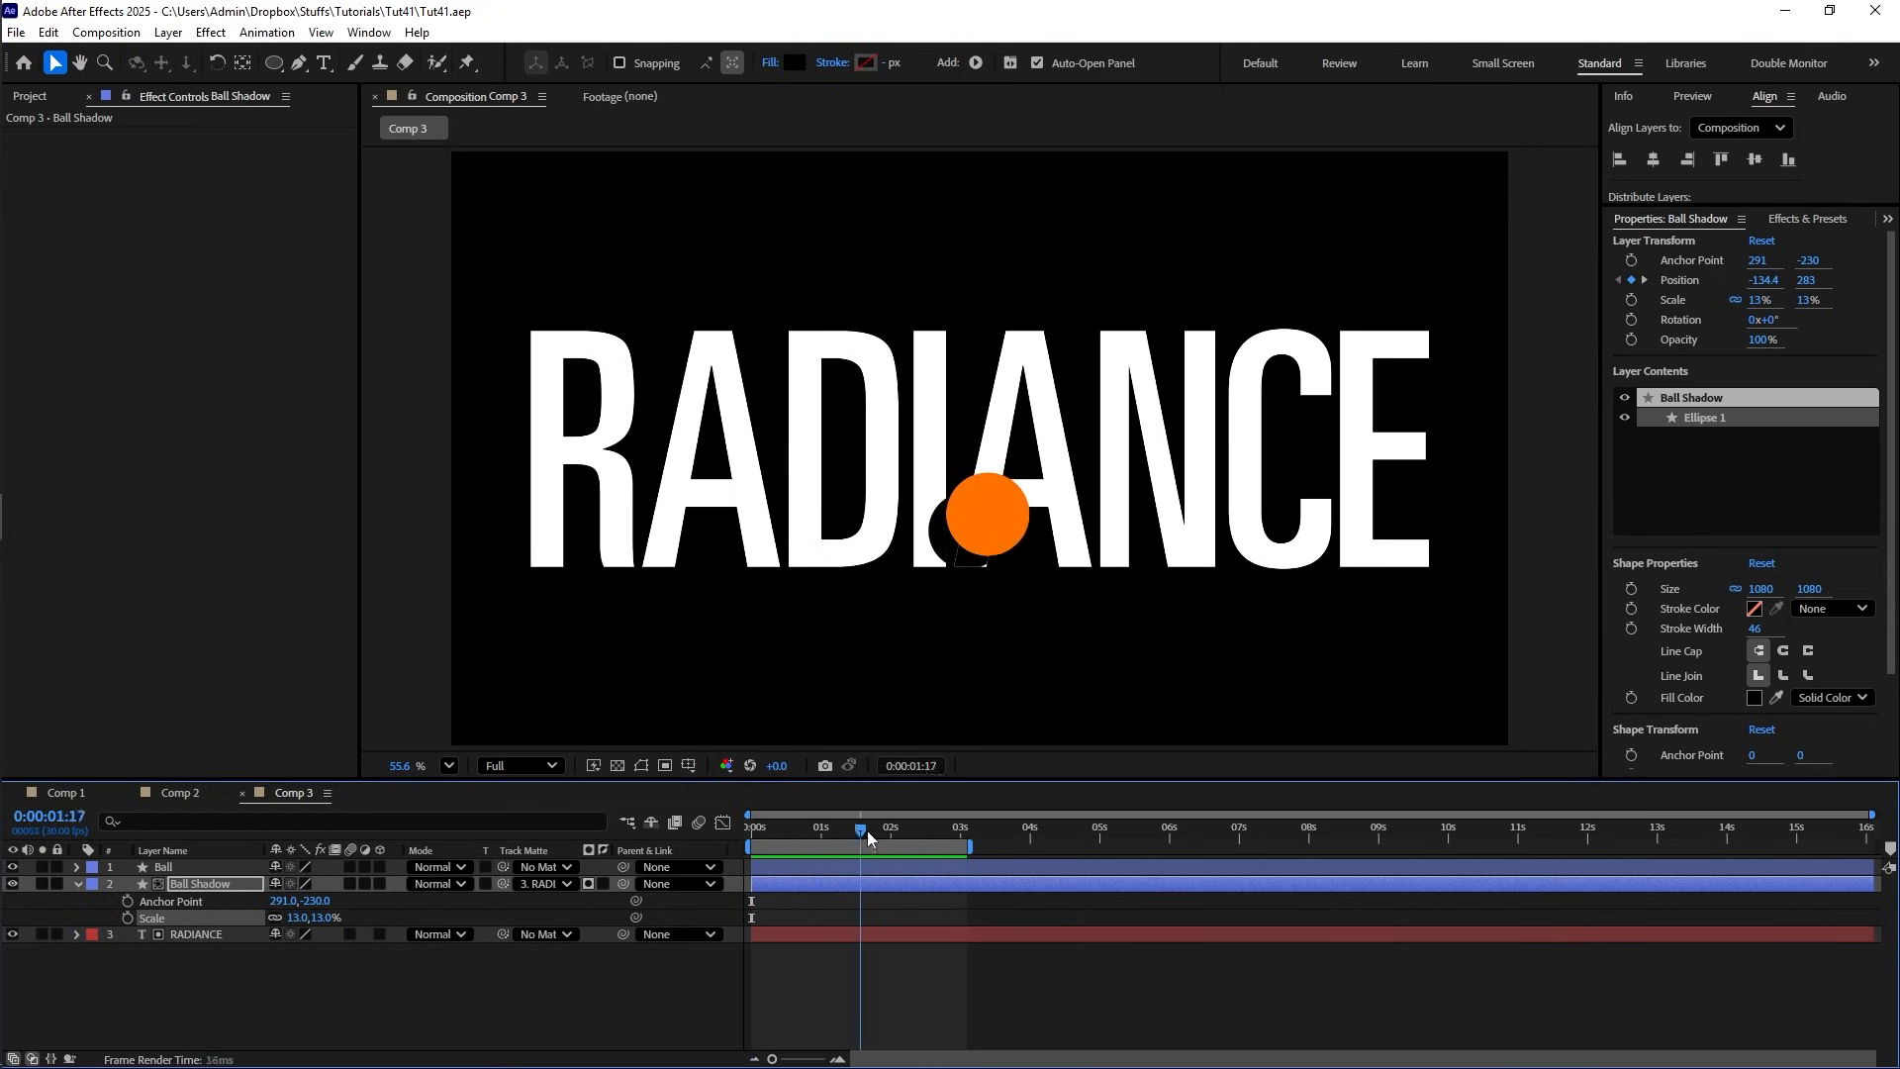
{"action": "left_click", "coordinate": [834, 832]}
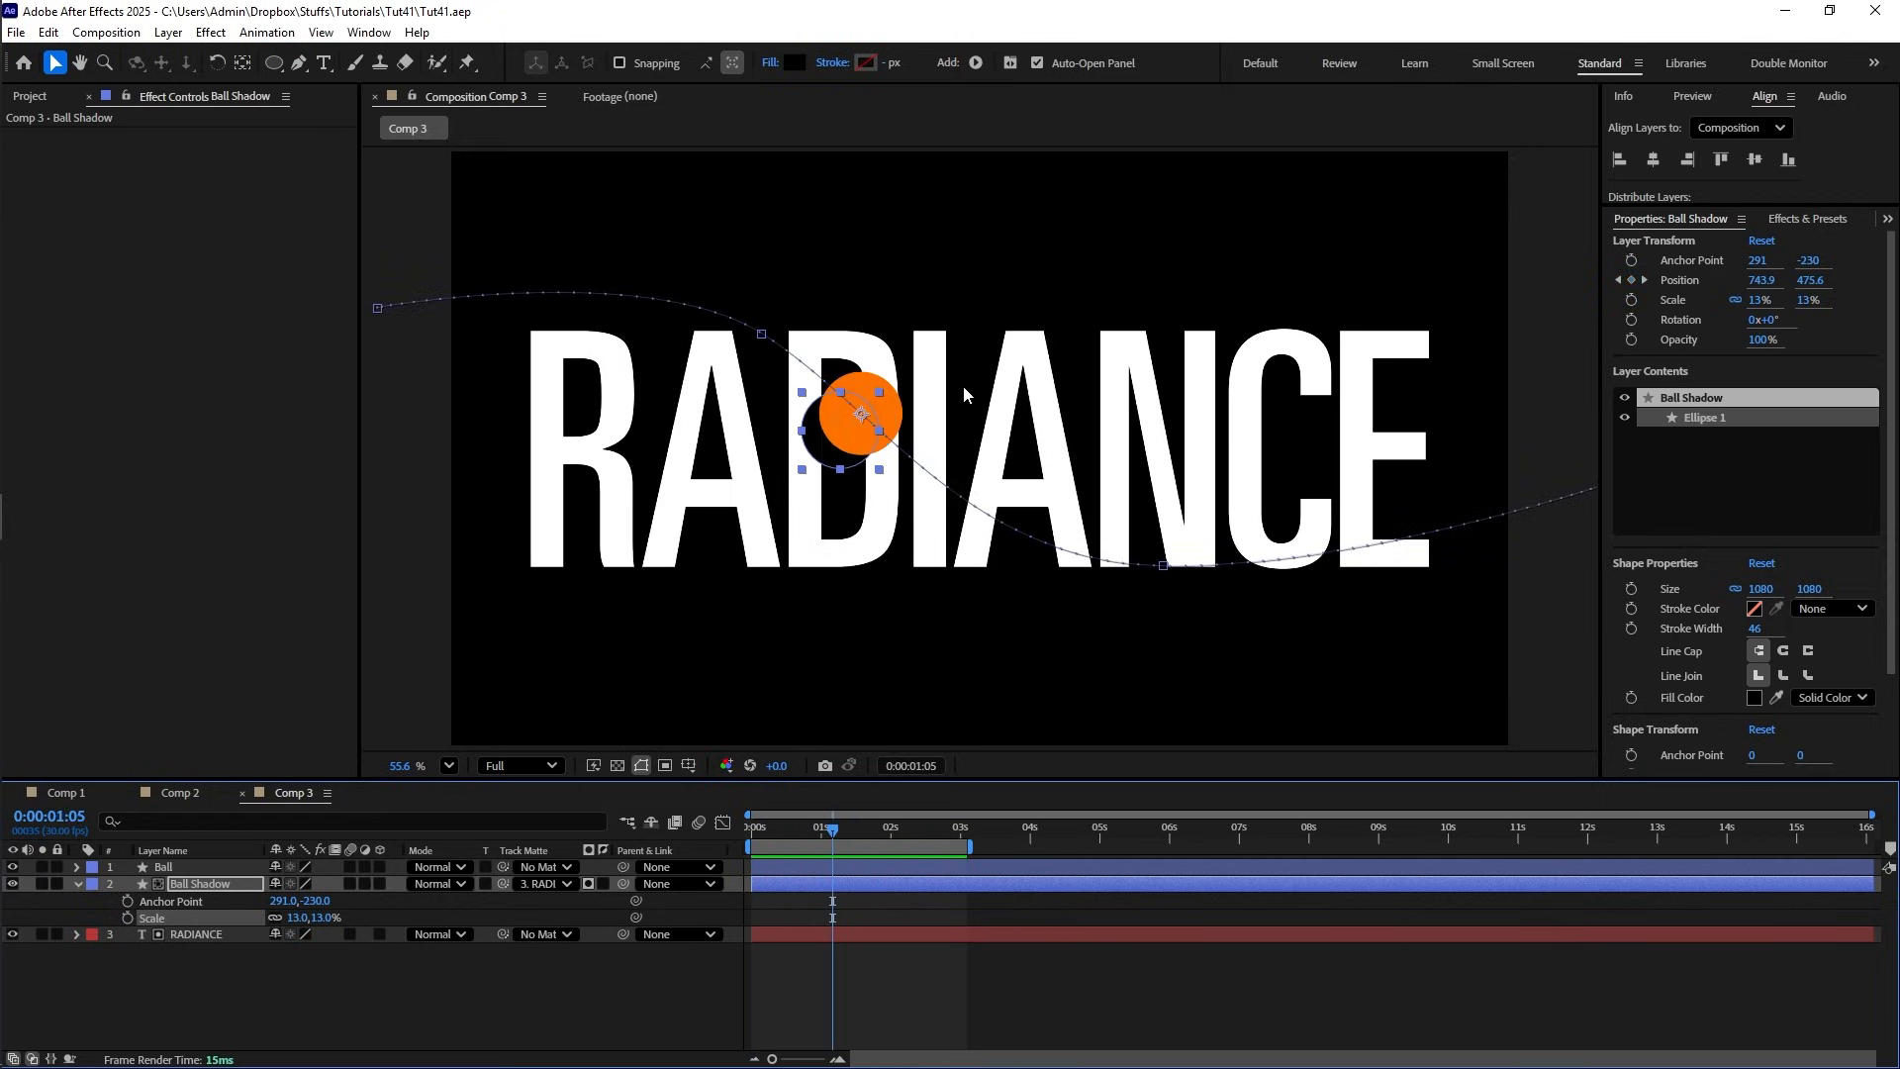
- Apply Fast Box Blur to Ball Shadow with a blur radius of 17 and preview the softened shadow
{"action": "left_click", "coordinate": [1808, 219]}
{"action": "left_click", "coordinate": [1772, 242]}
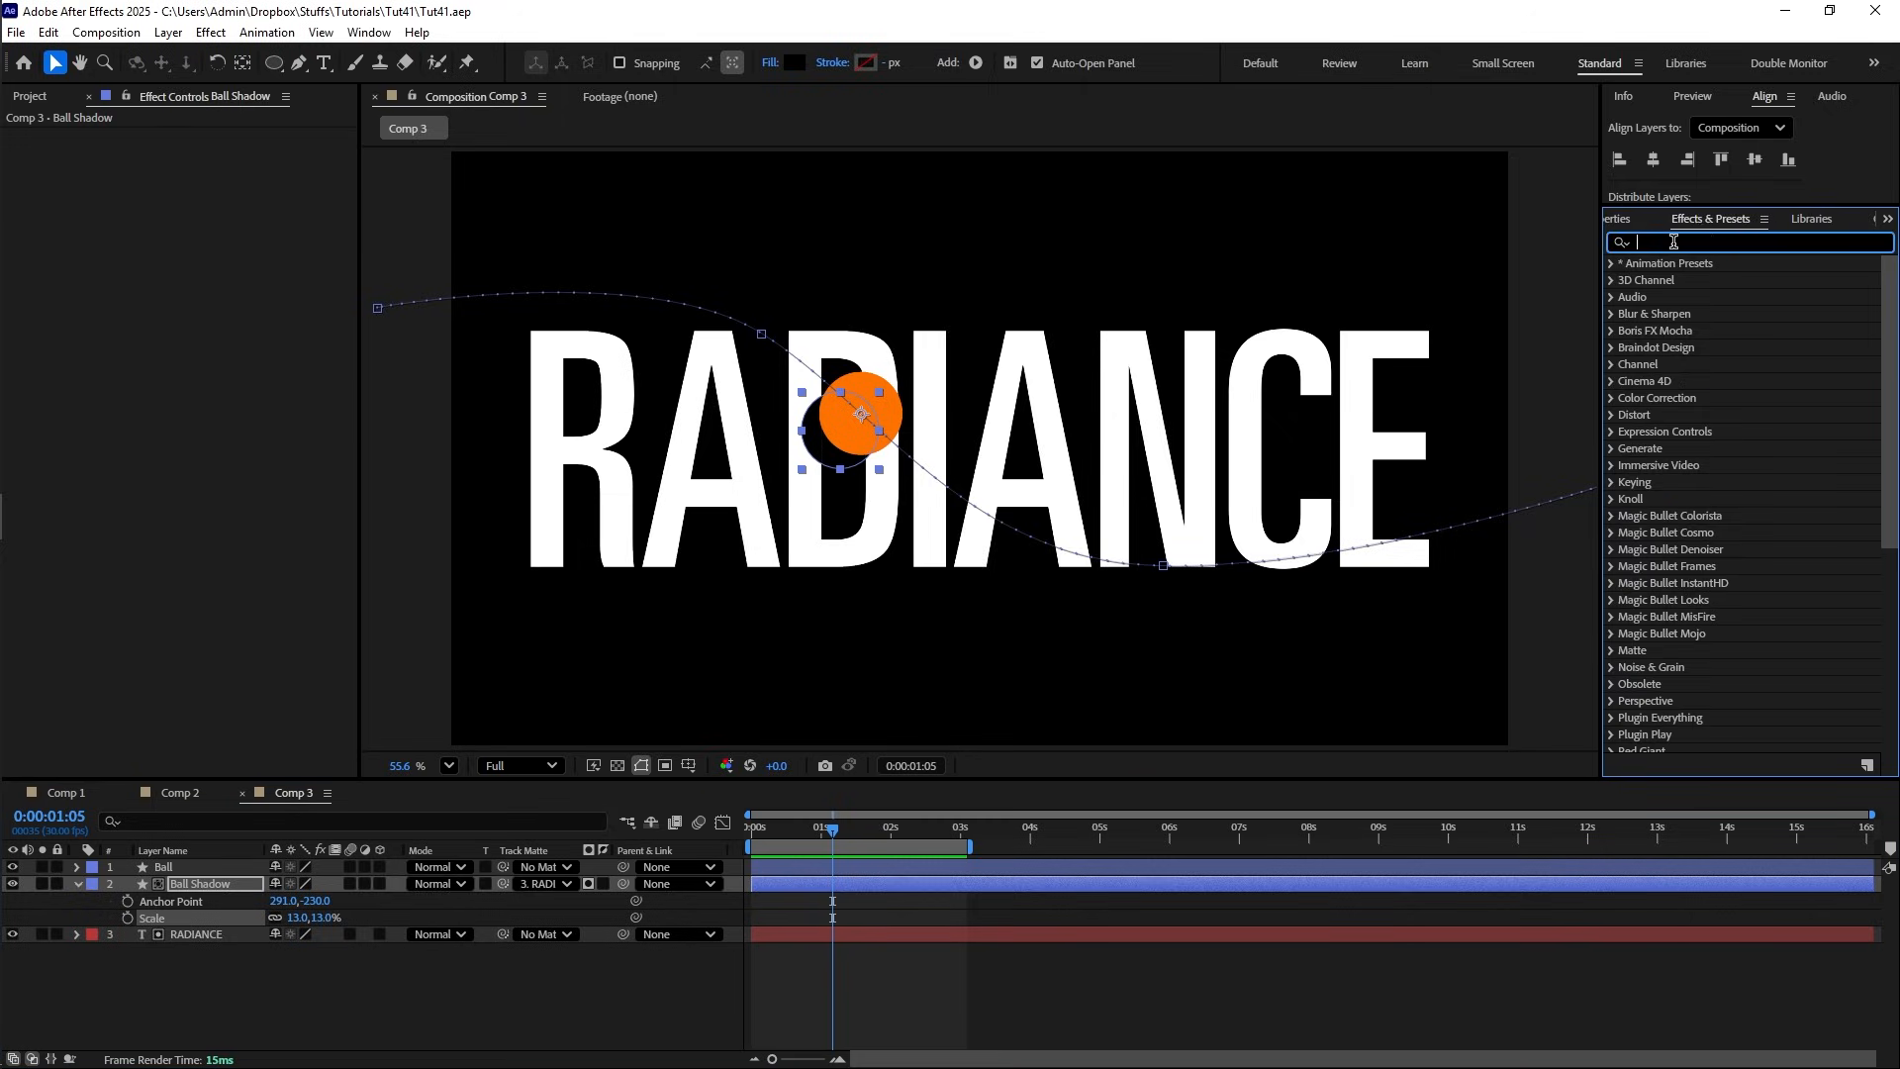
{"action": "type", "text": "fast"}
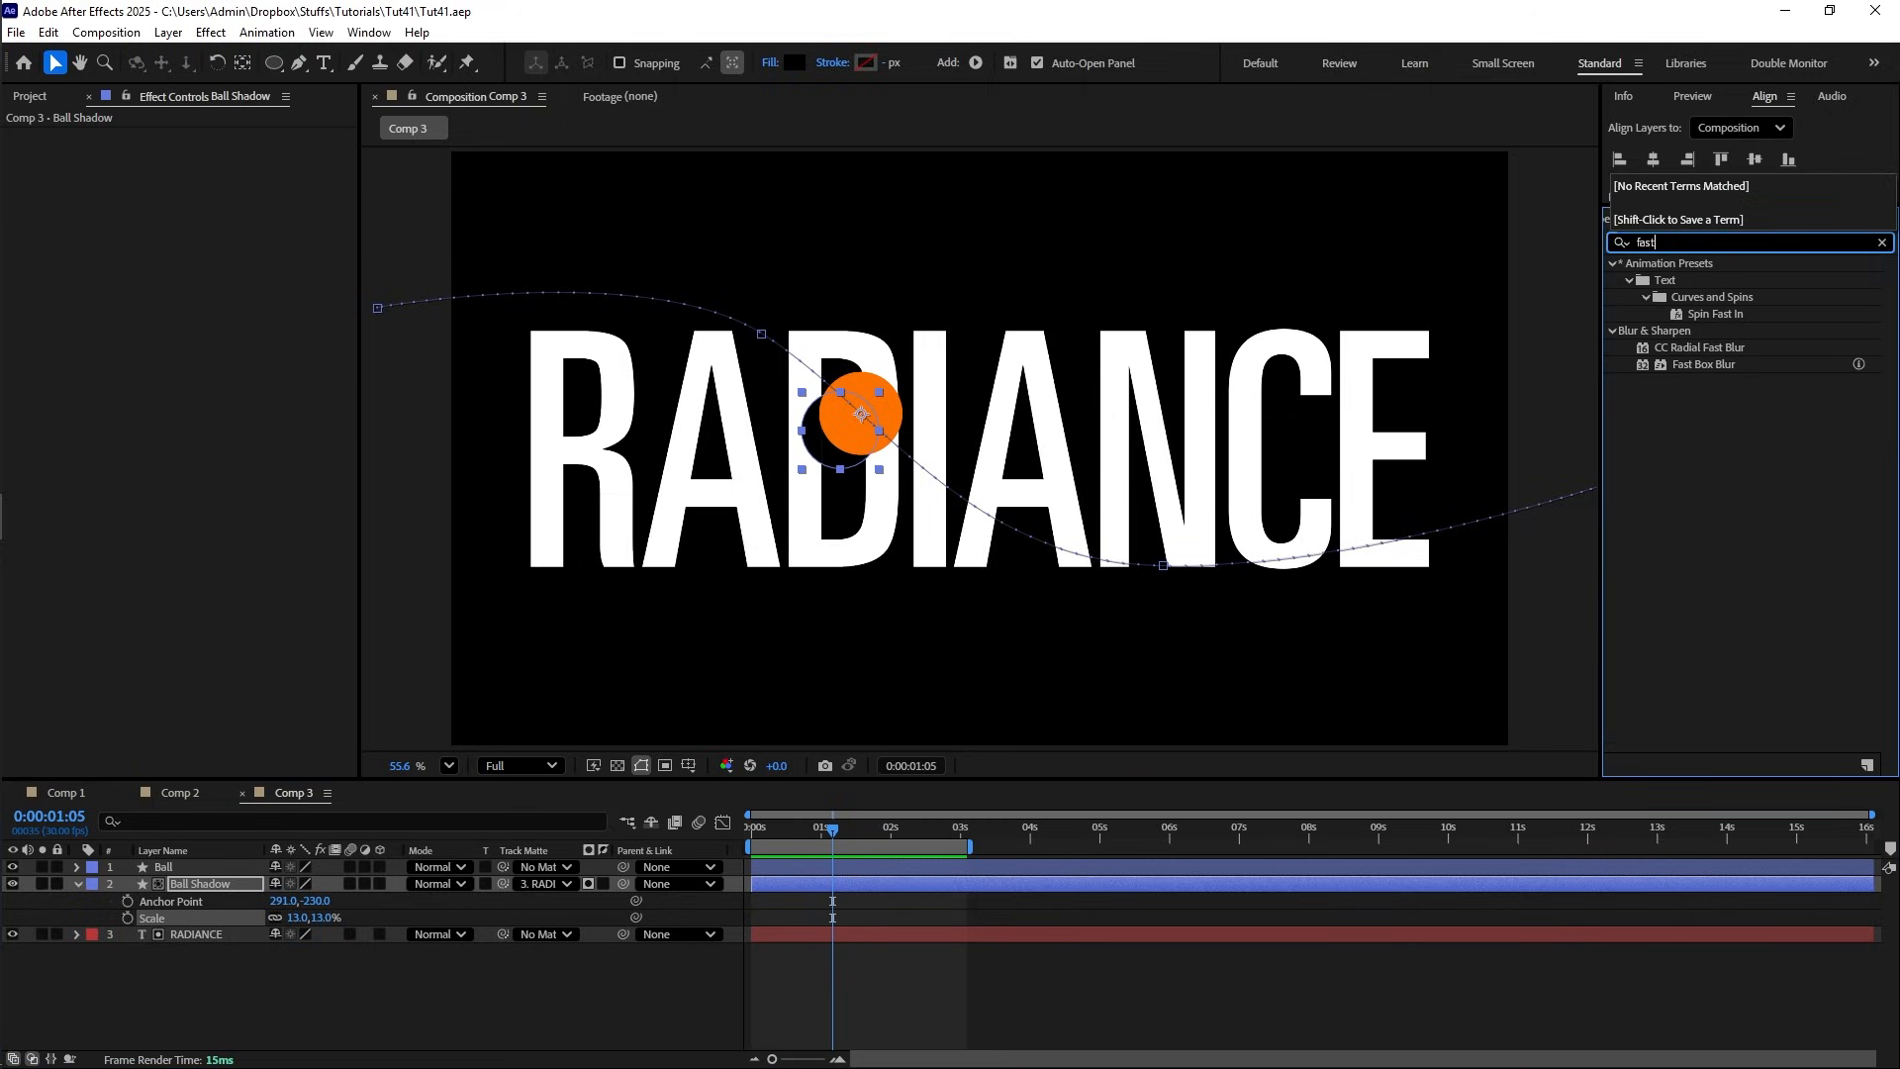
{"action": "double_click", "coordinate": [1699, 364]}
{"action": "left_click_drag", "start_coordinate": [354, 215], "coordinate": [367, 212]}
{"action": "key", "text": "space"}
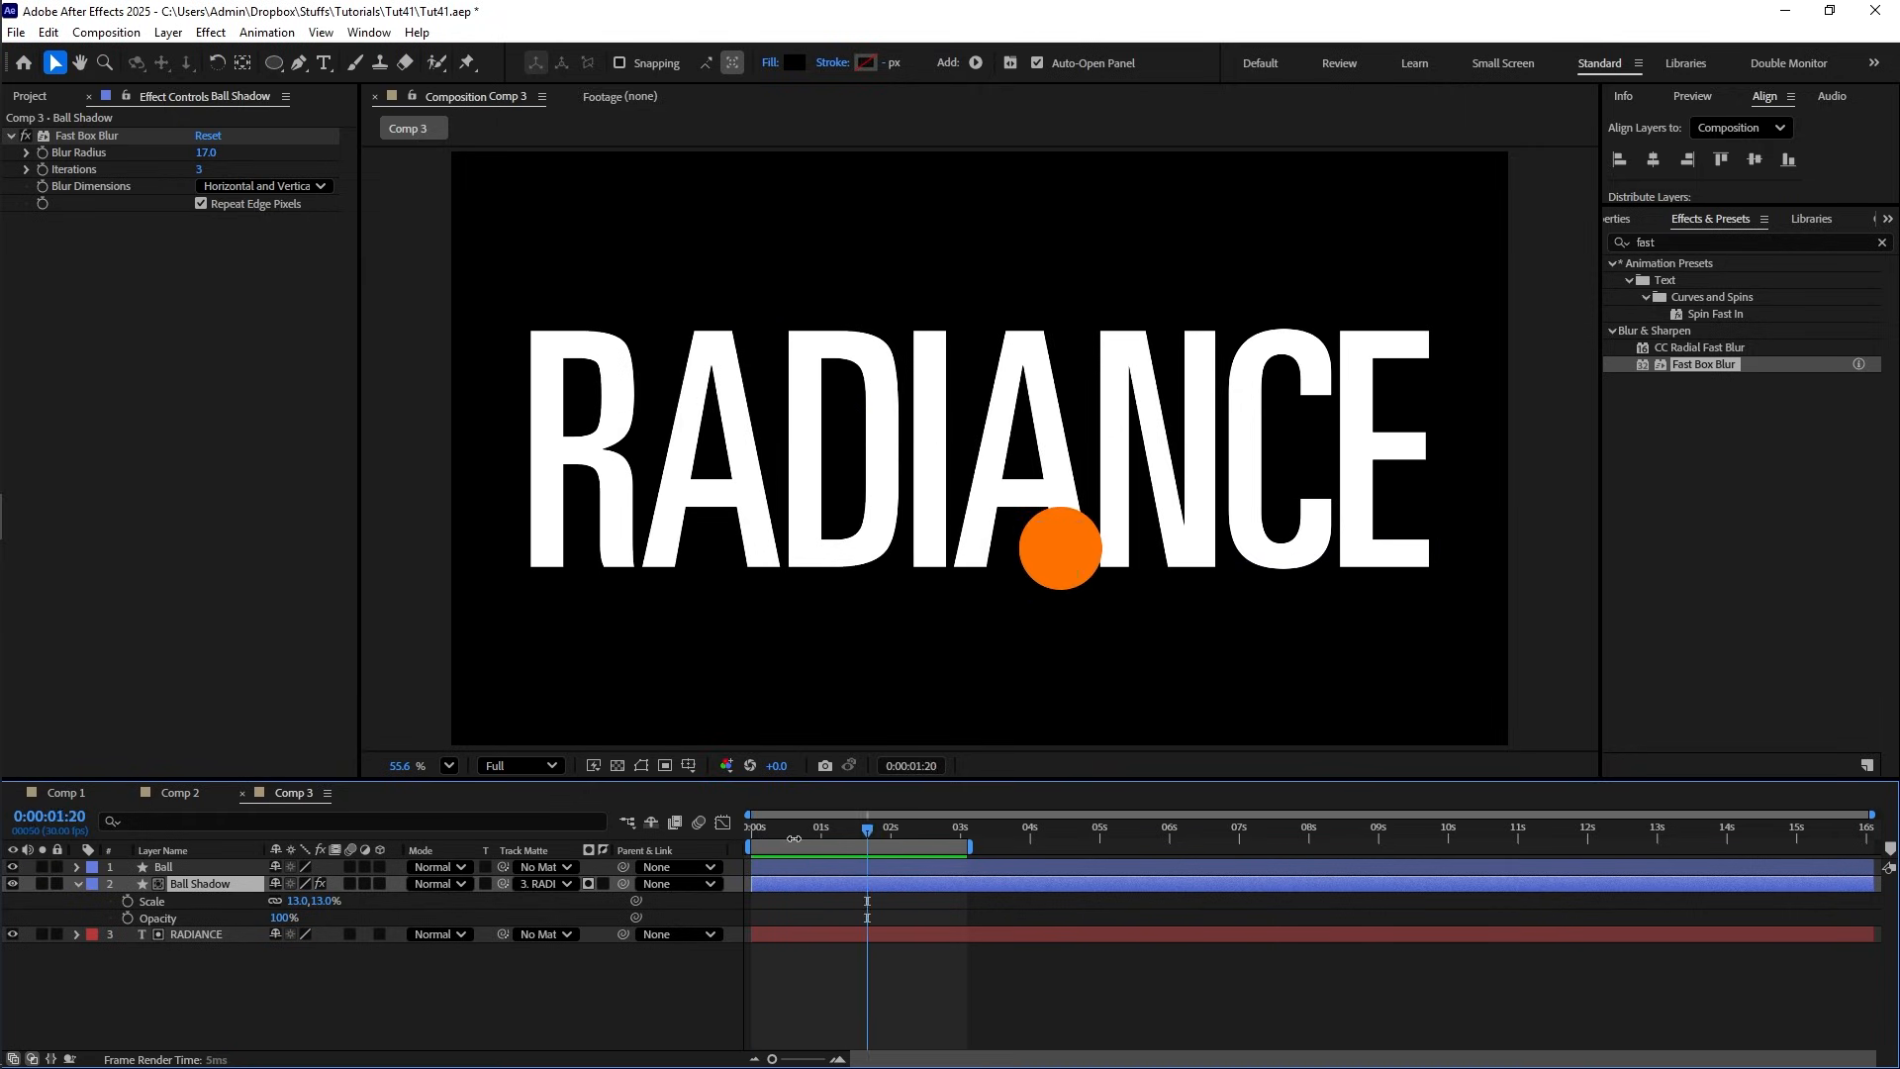
{"action": "left_click_drag", "start_coordinate": [868, 833], "coordinate": [840, 835]}
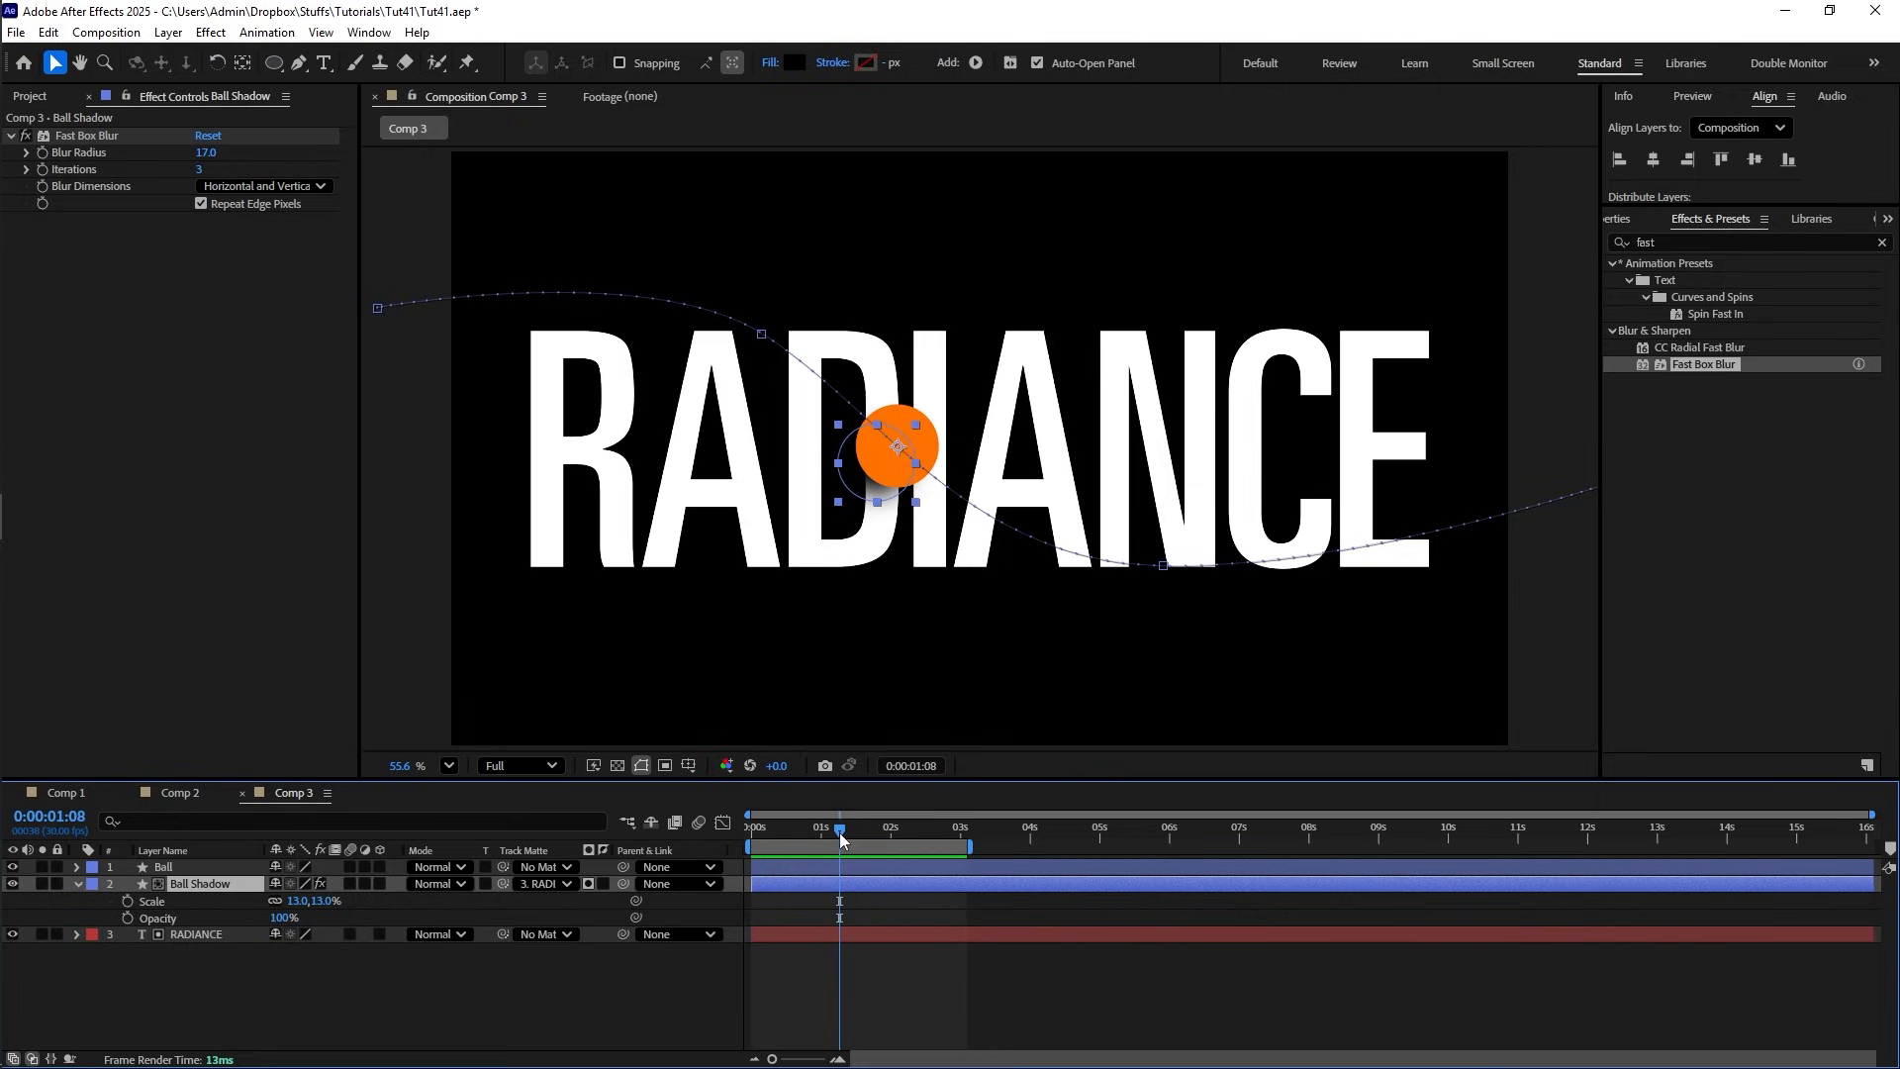
- Examine the blurred shadow up close where it falls on the RADIANCE letters below the ball
{"action": "left_click", "coordinate": [883, 899]}
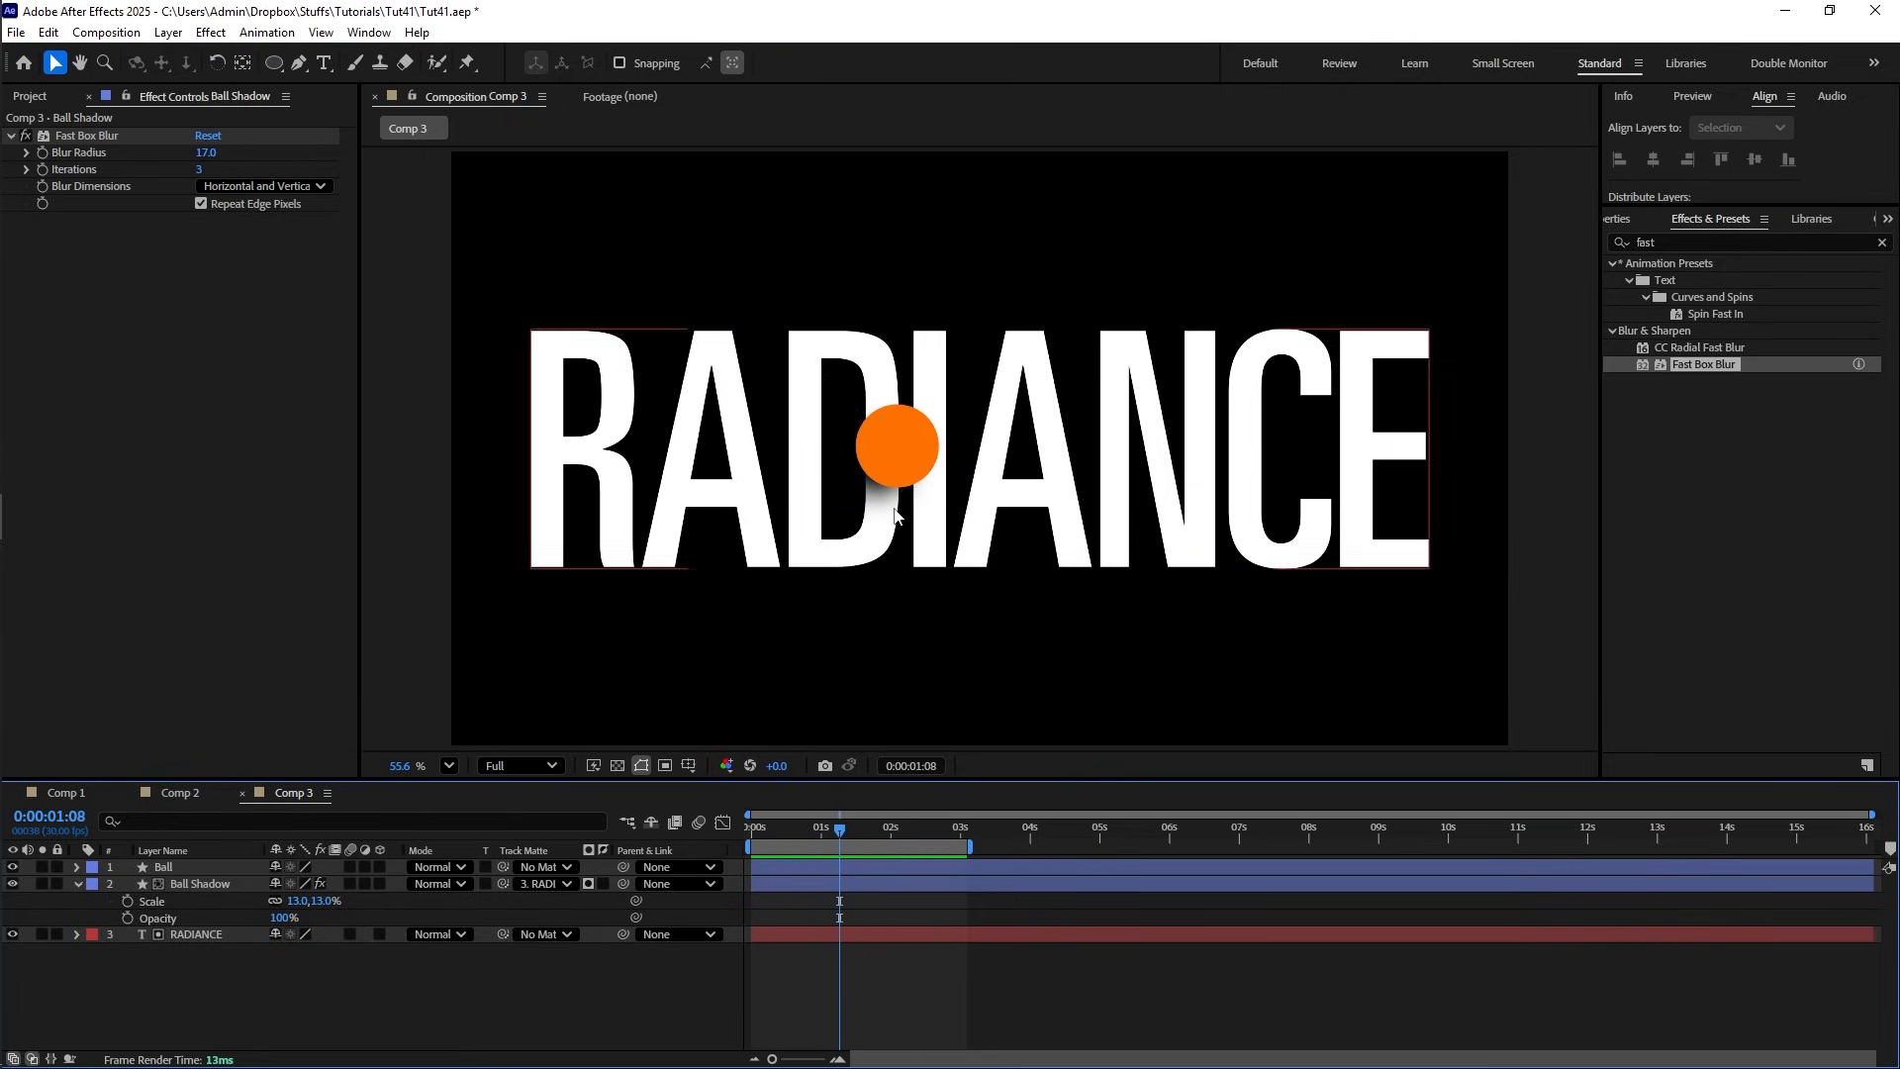
{"action": "scroll", "coordinate": [891, 485], "scroll_direction": "up", "scroll_amount": 3}
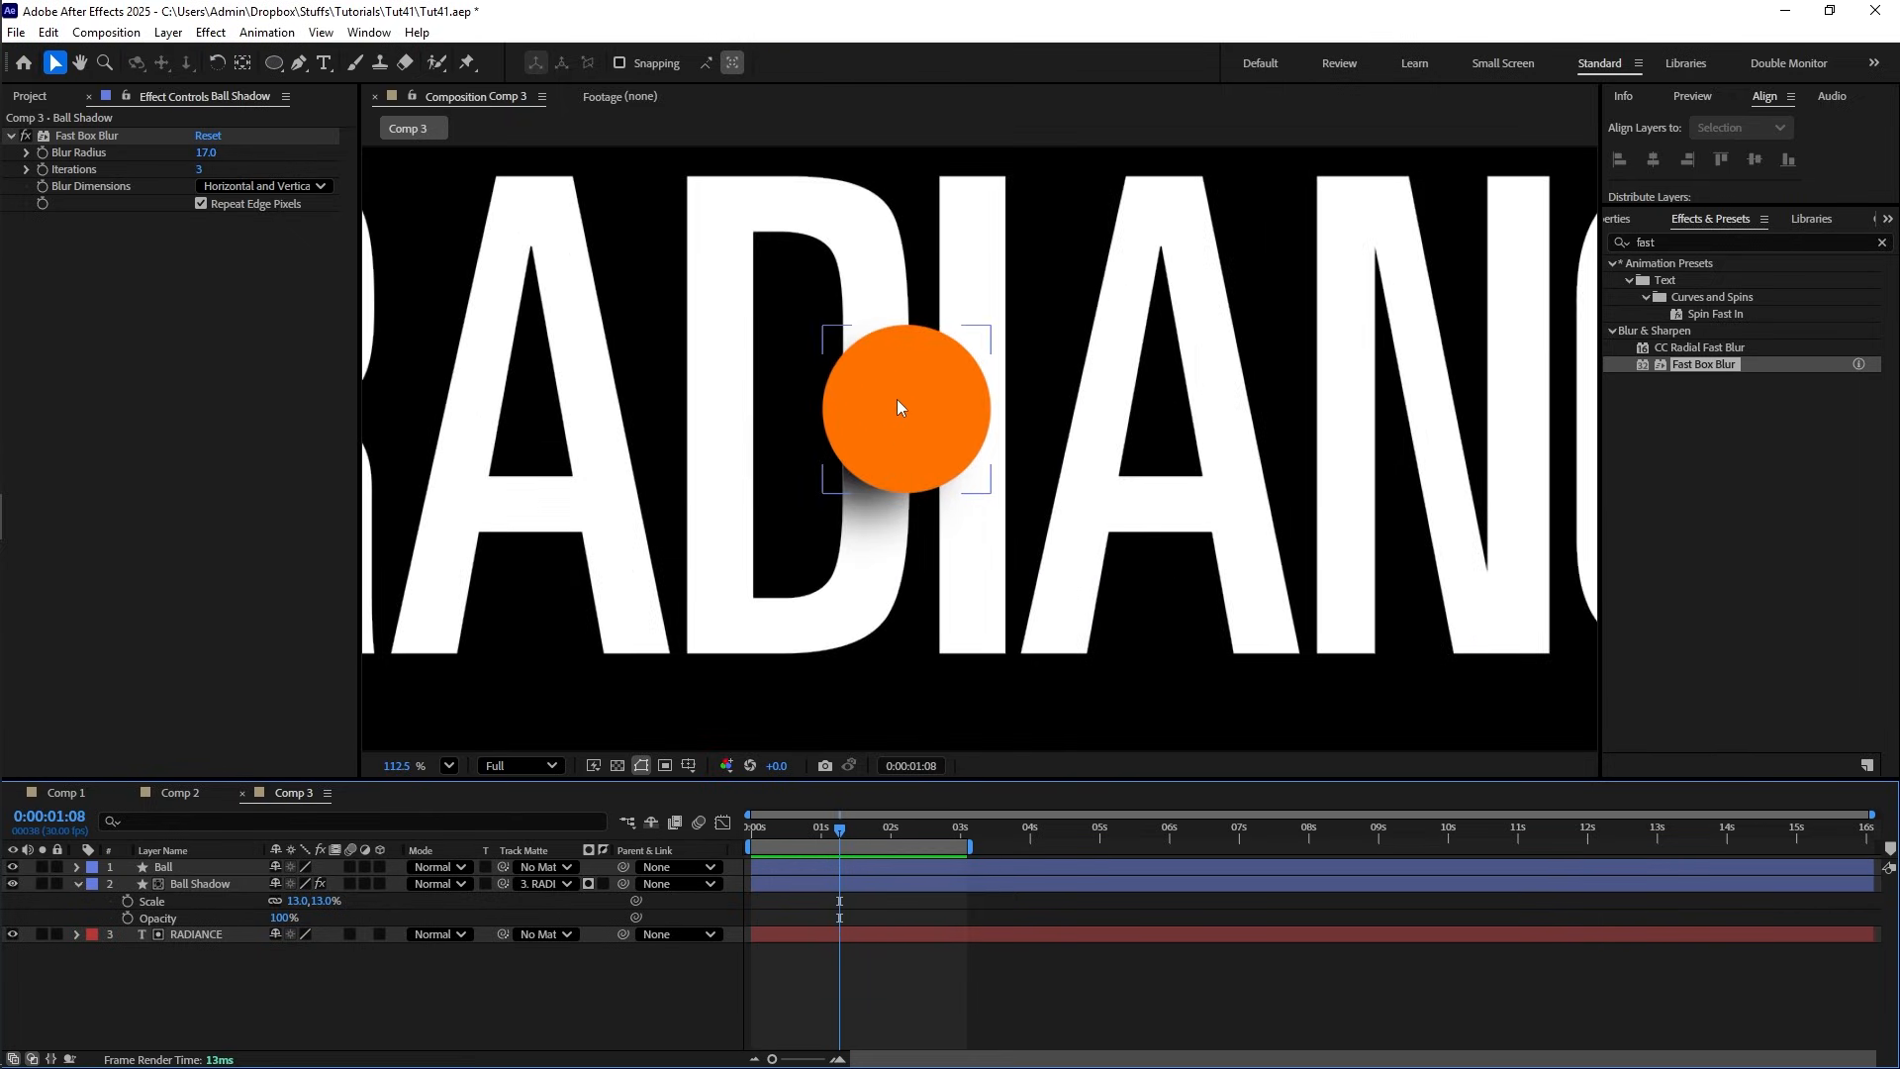
{"action": "scroll", "coordinate": [895, 406], "scroll_direction": "up", "scroll_amount": 2}
{"action": "scroll", "coordinate": [889, 448], "scroll_direction": "down", "scroll_amount": 3}
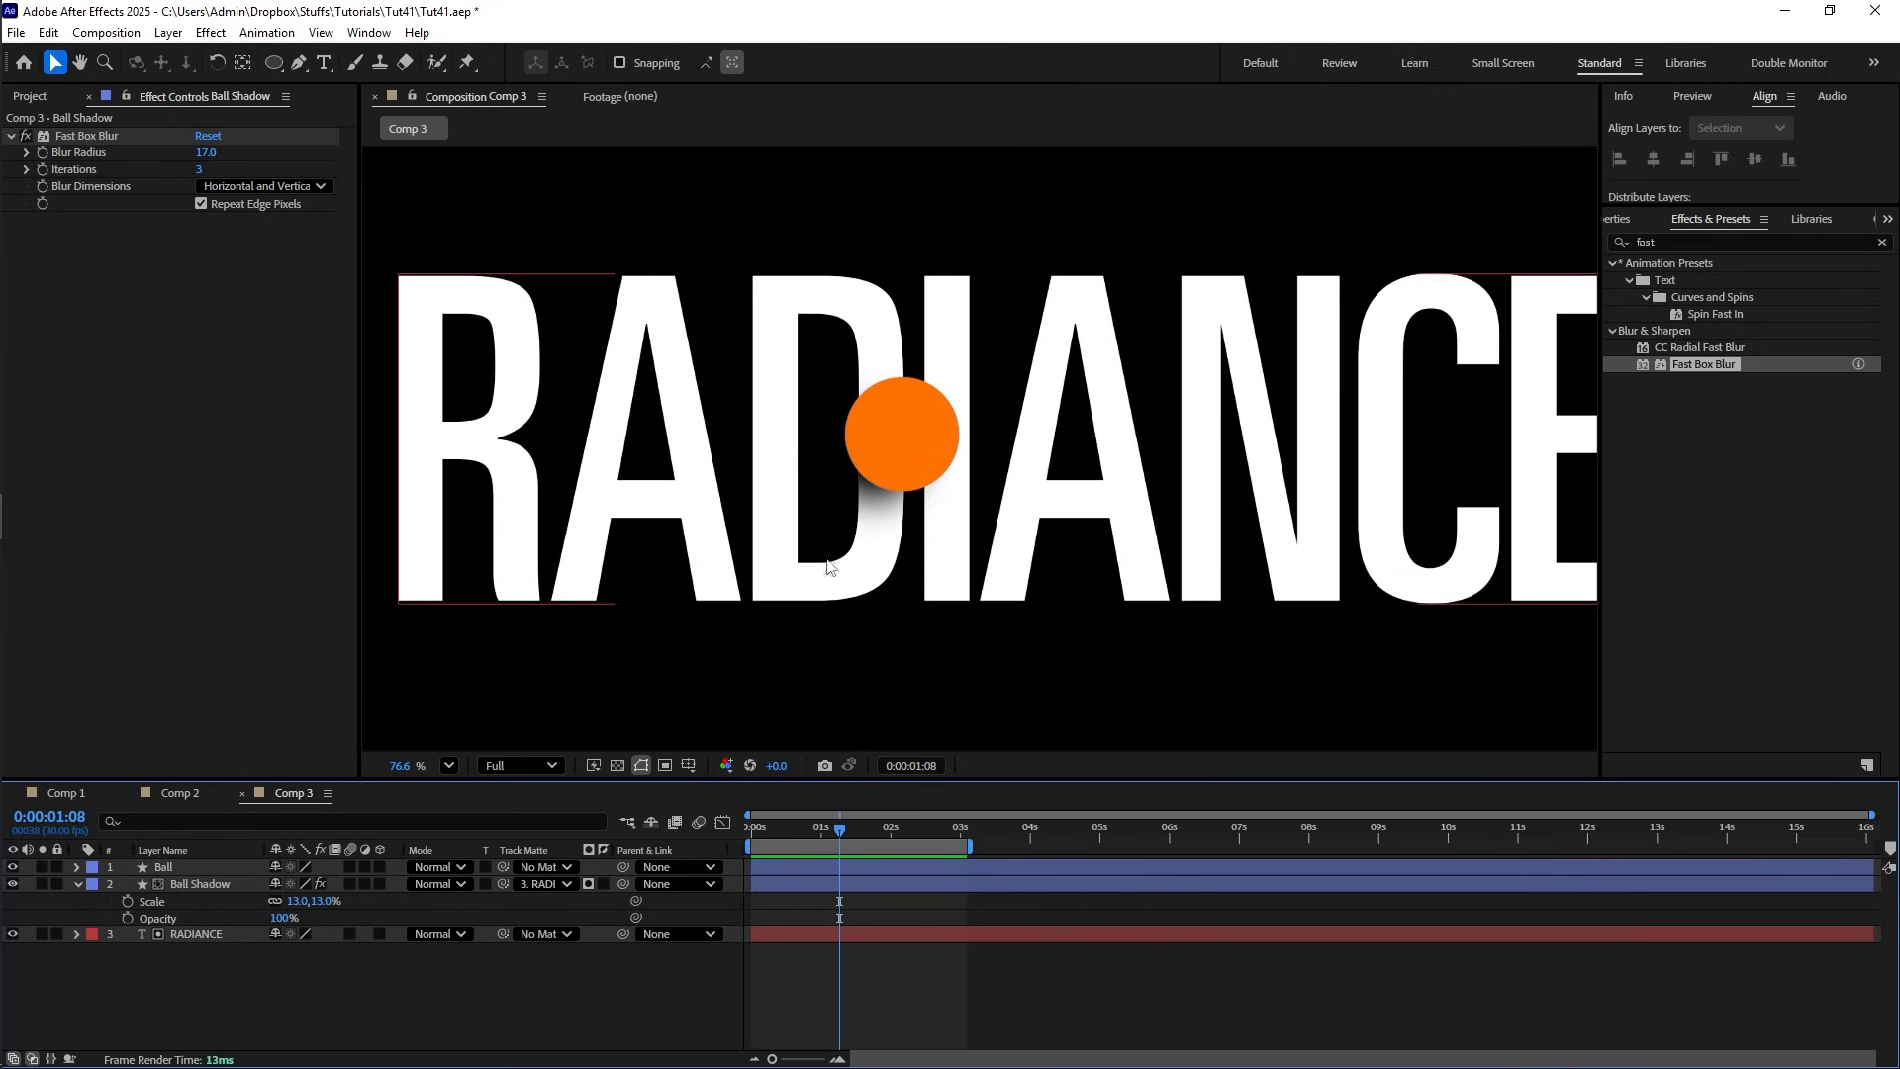
{"action": "scroll", "coordinate": [867, 495], "scroll_direction": "up", "scroll_amount": 2}
{"action": "scroll", "coordinate": [879, 485], "scroll_direction": "down", "scroll_amount": 3}
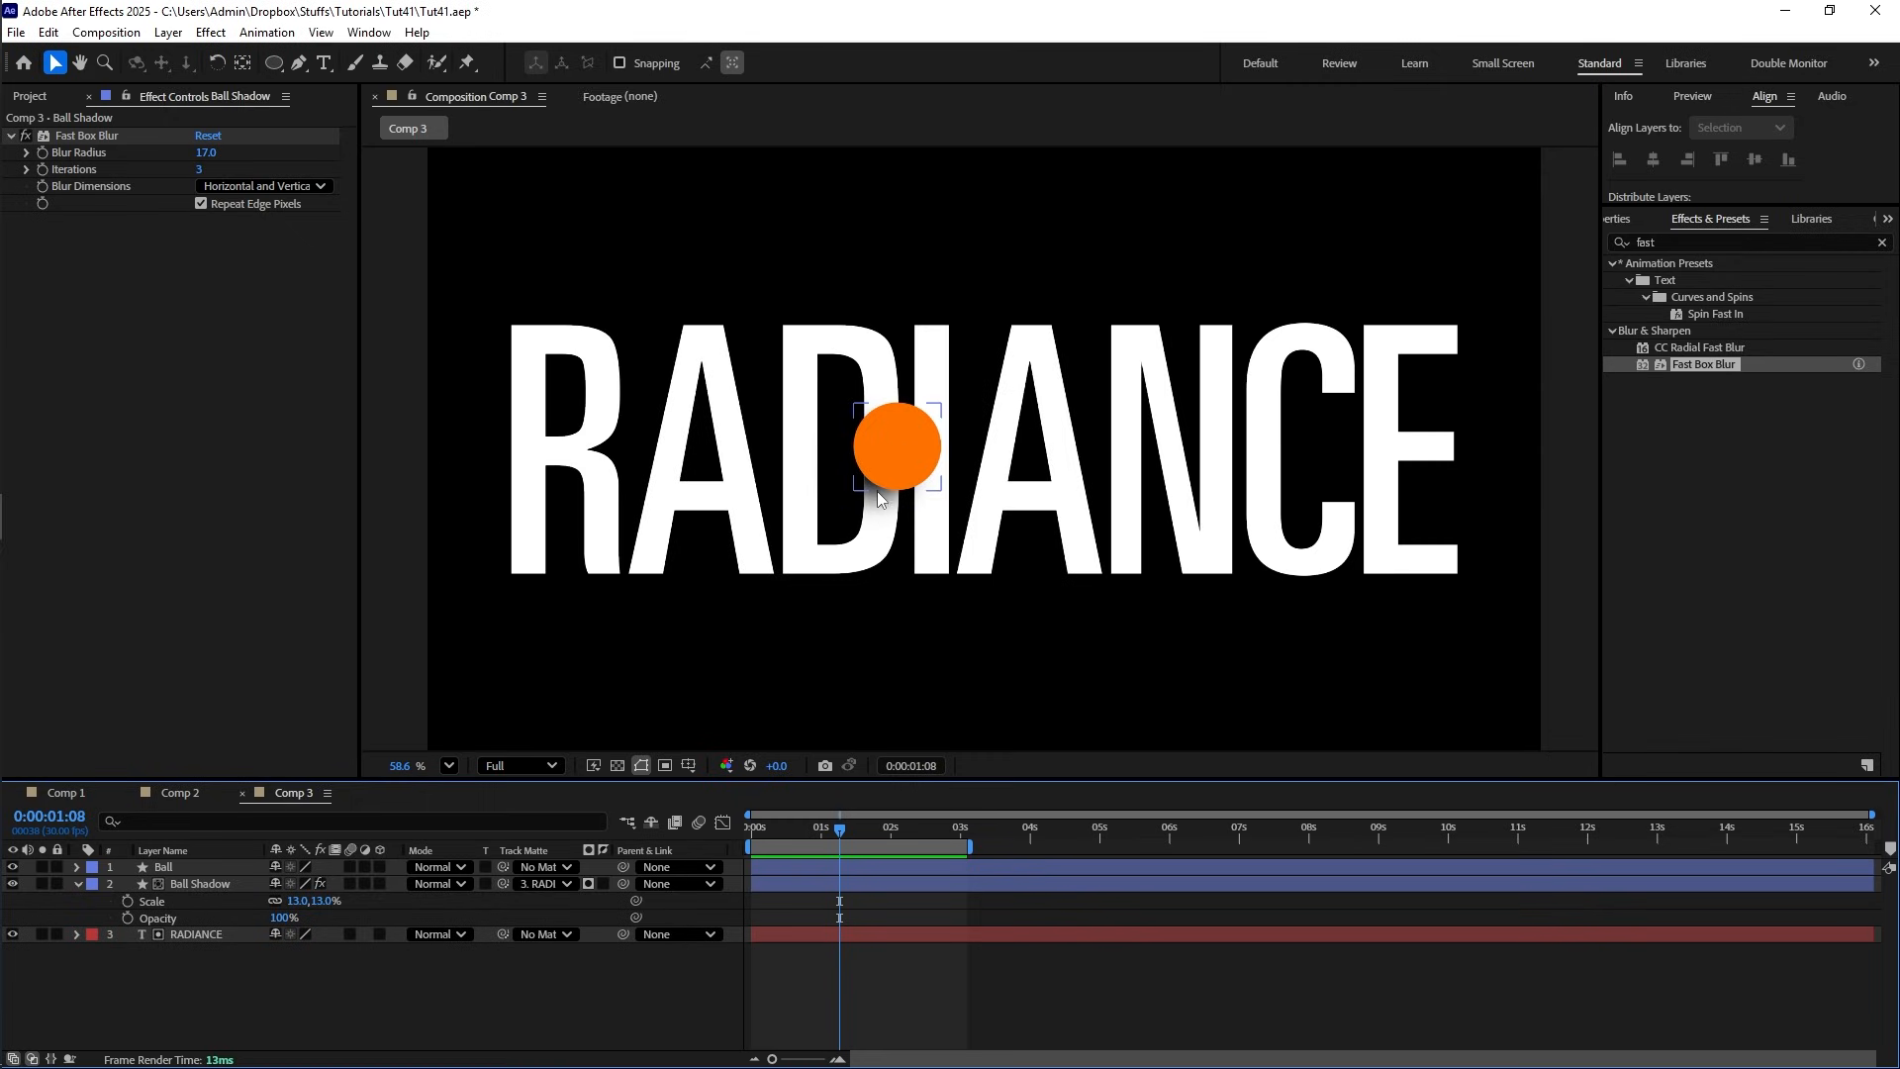
{"action": "left_click", "coordinate": [871, 500]}
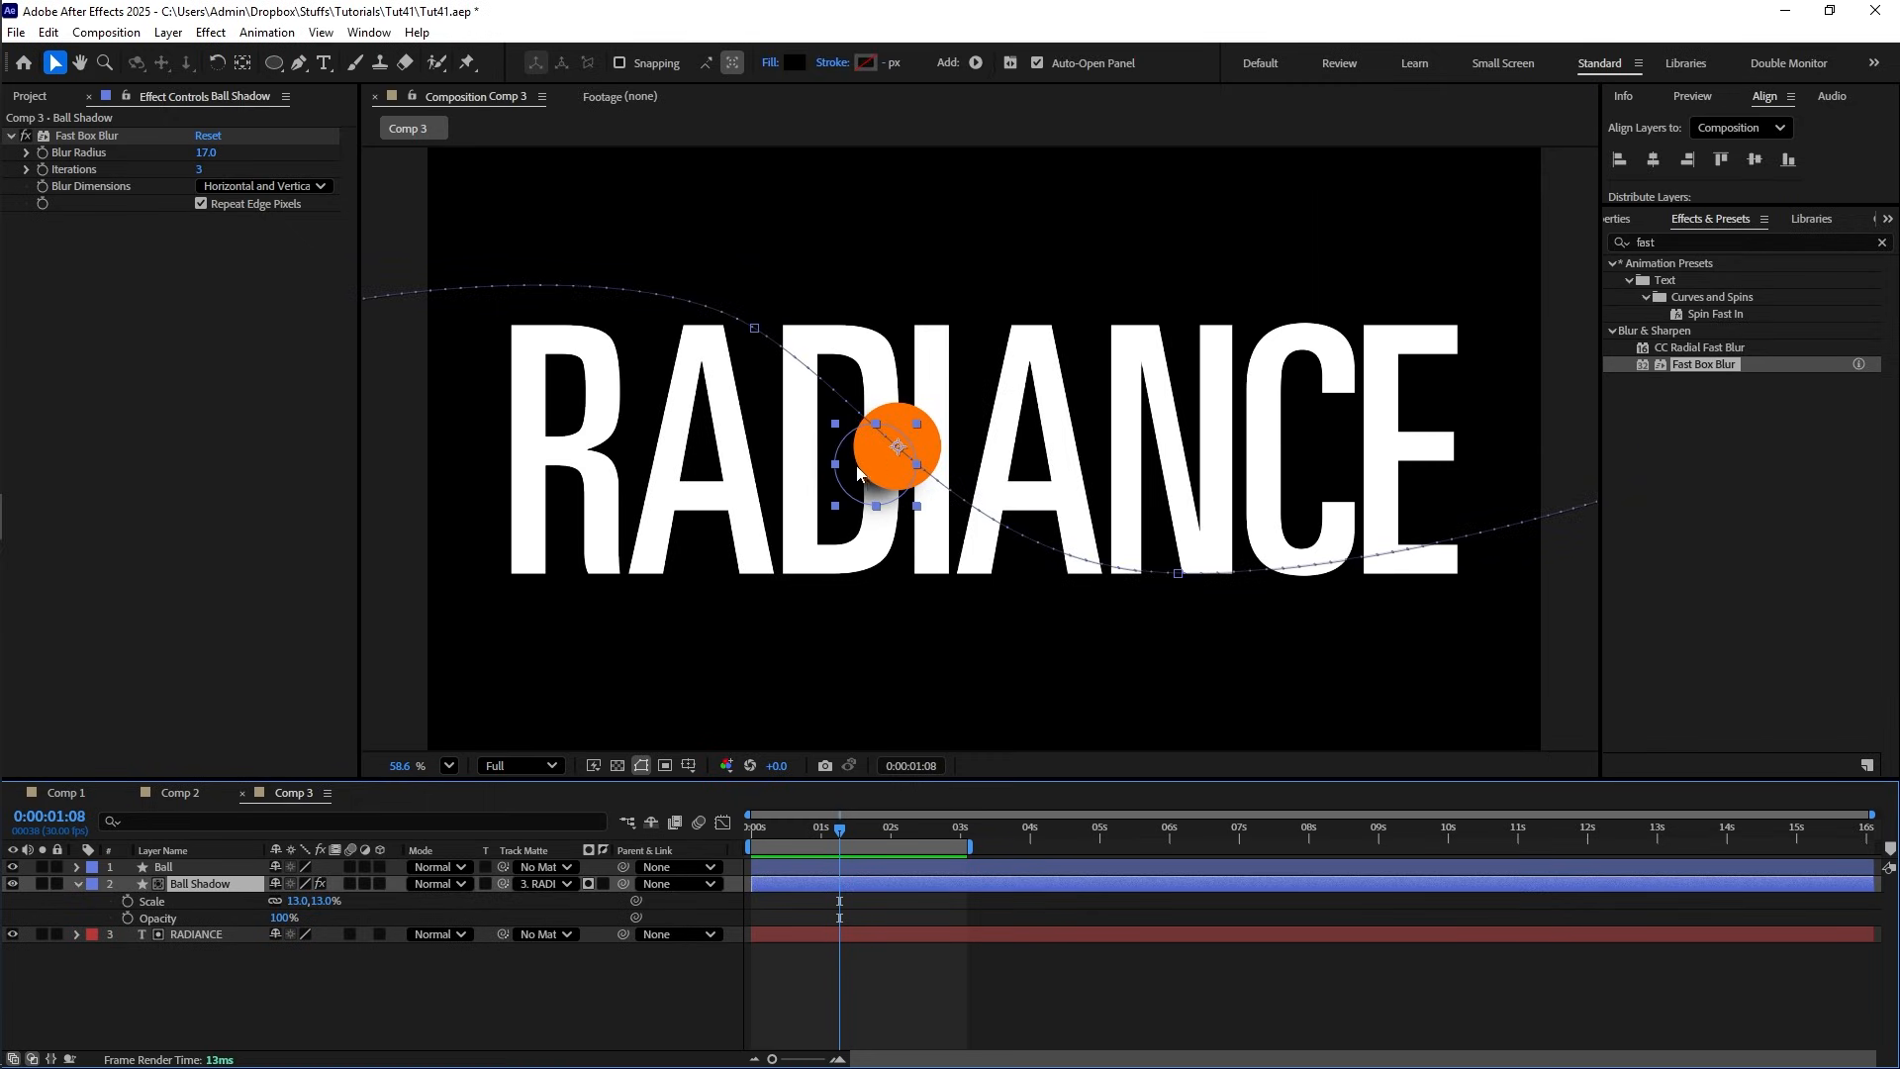
{"action": "scroll", "coordinate": [876, 485], "scroll_direction": "up", "scroll_amount": 2}
{"action": "scroll", "coordinate": [894, 503], "scroll_direction": "down", "scroll_amount": 2}
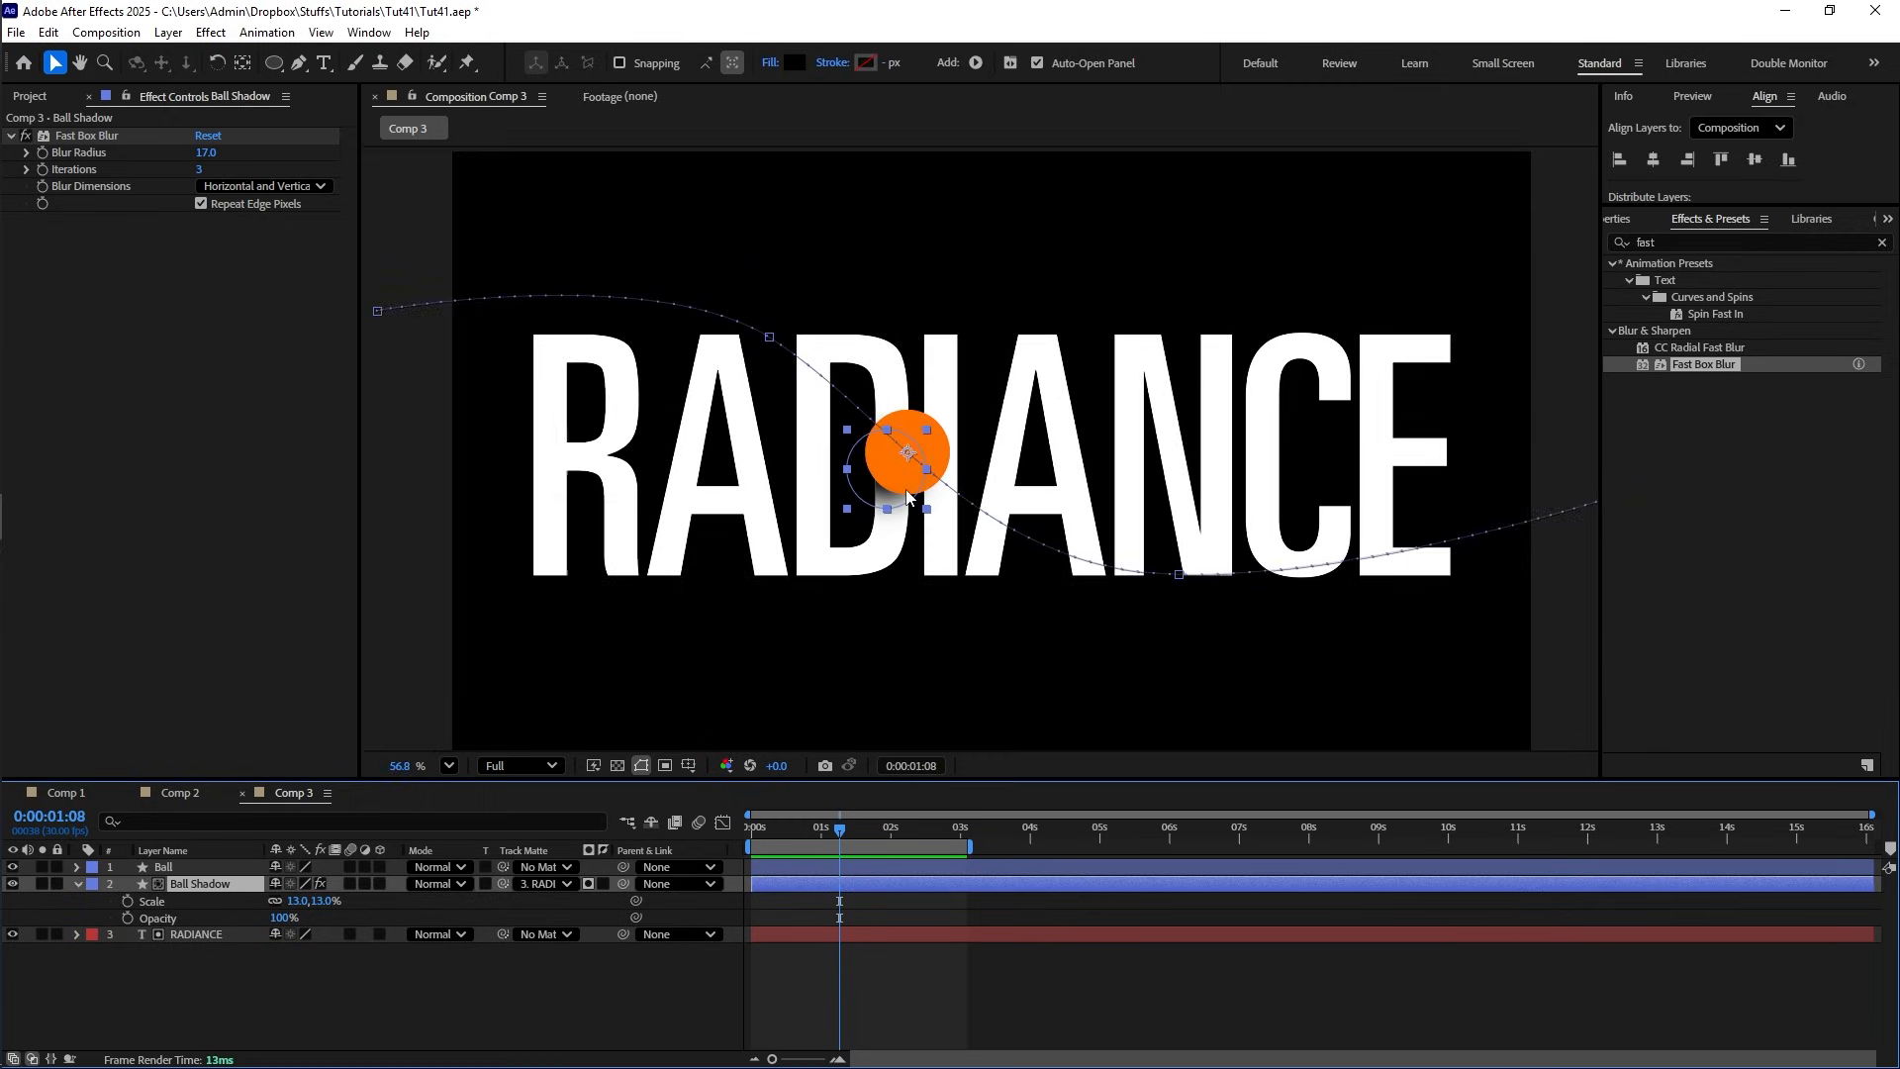
{"action": "scroll", "coordinate": [902, 485], "scroll_direction": "up", "scroll_amount": 1}
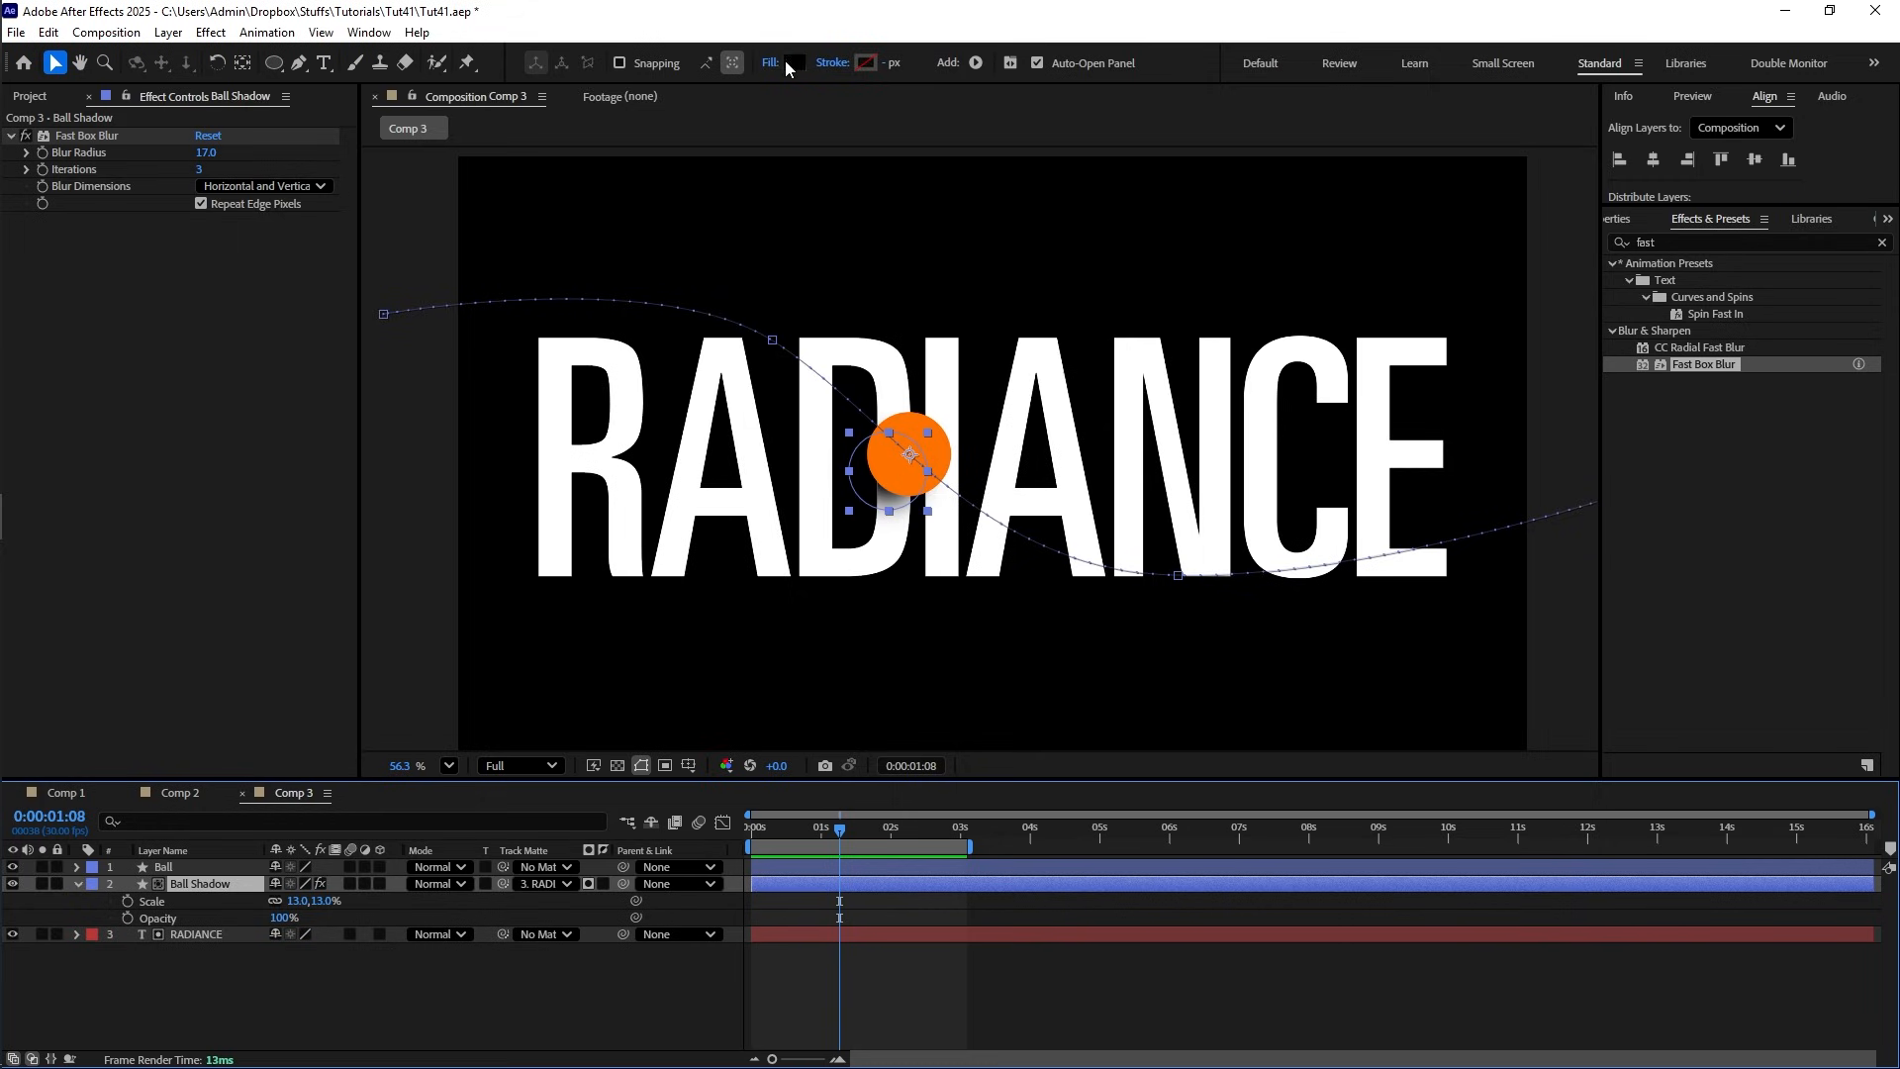
- Set Ball Shadow's fill color to orange (FF7200) by sampling the ball
{"action": "left_click", "coordinate": [793, 62]}
{"action": "left_click_drag", "start_coordinate": [907, 381], "coordinate": [382, 374]}
{"action": "left_click", "coordinate": [592, 507]}
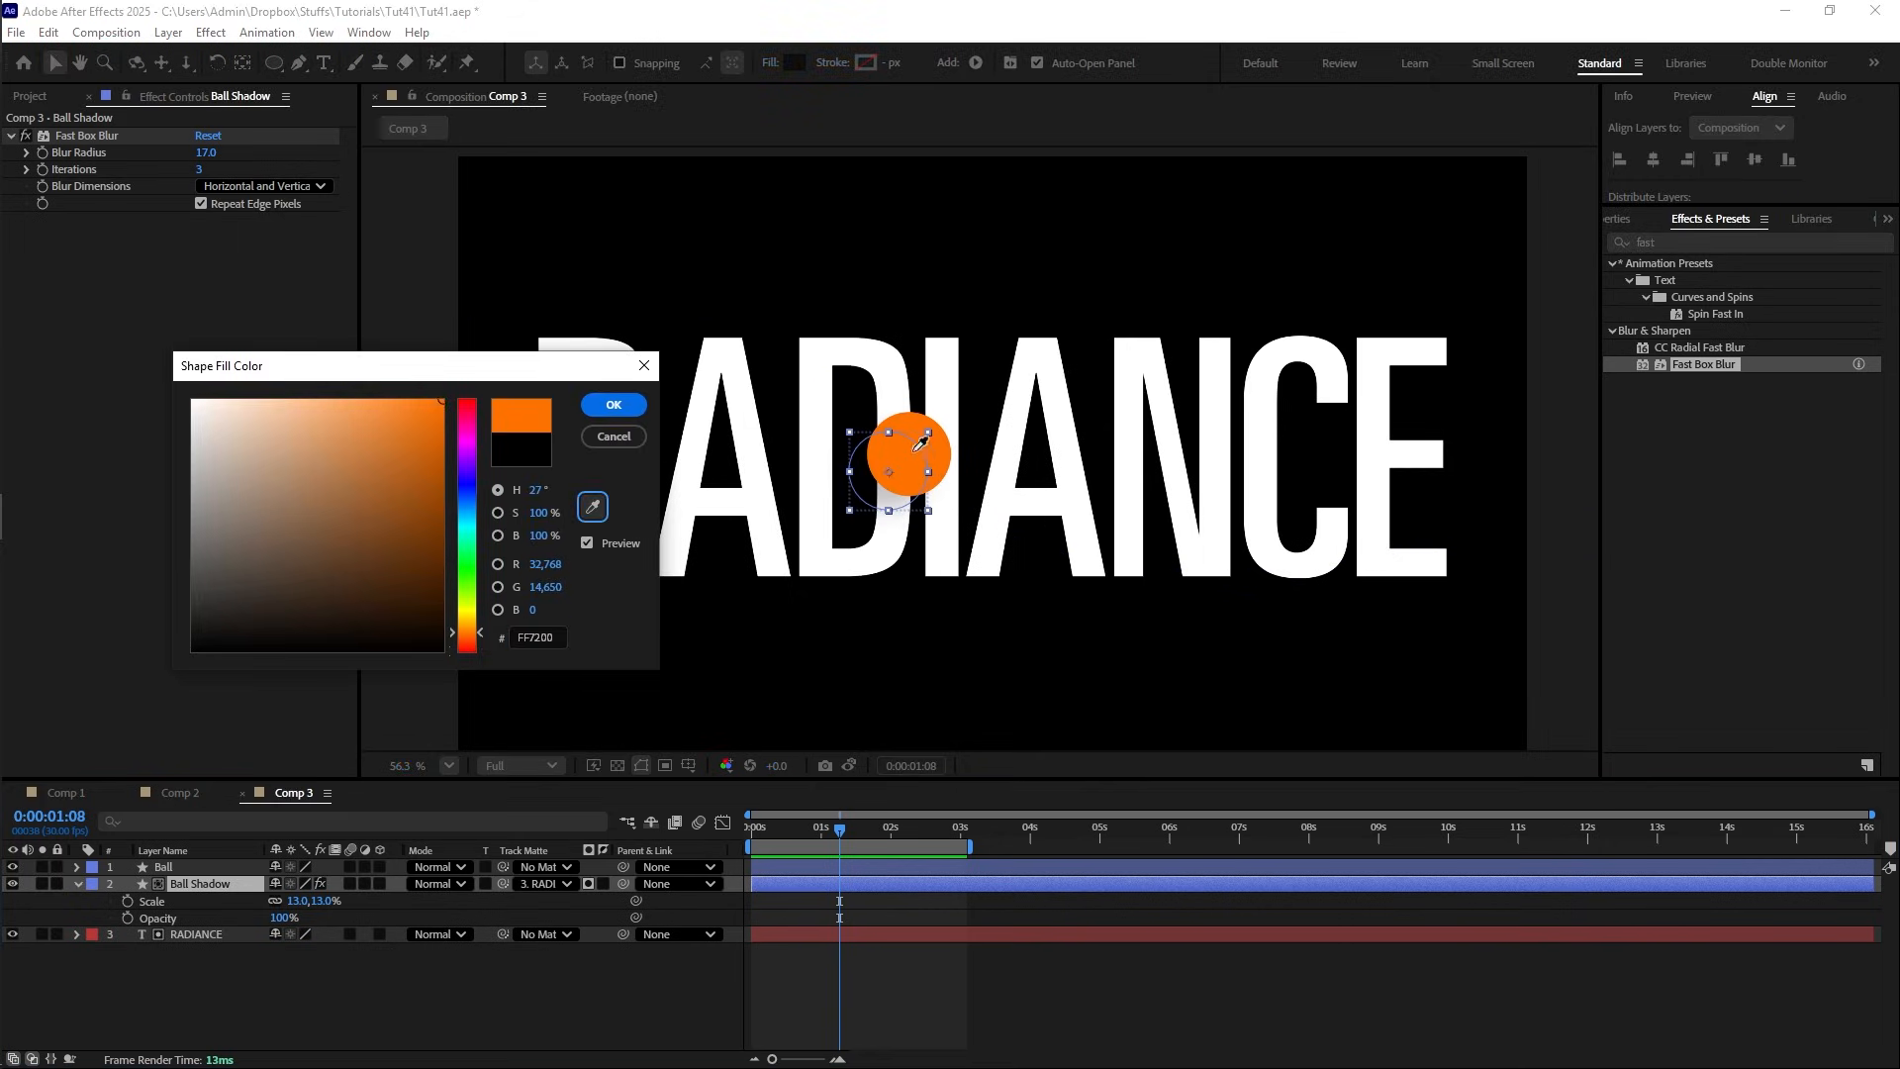
{"action": "left_click", "coordinate": [917, 423]}
{"action": "left_click", "coordinate": [612, 406]}
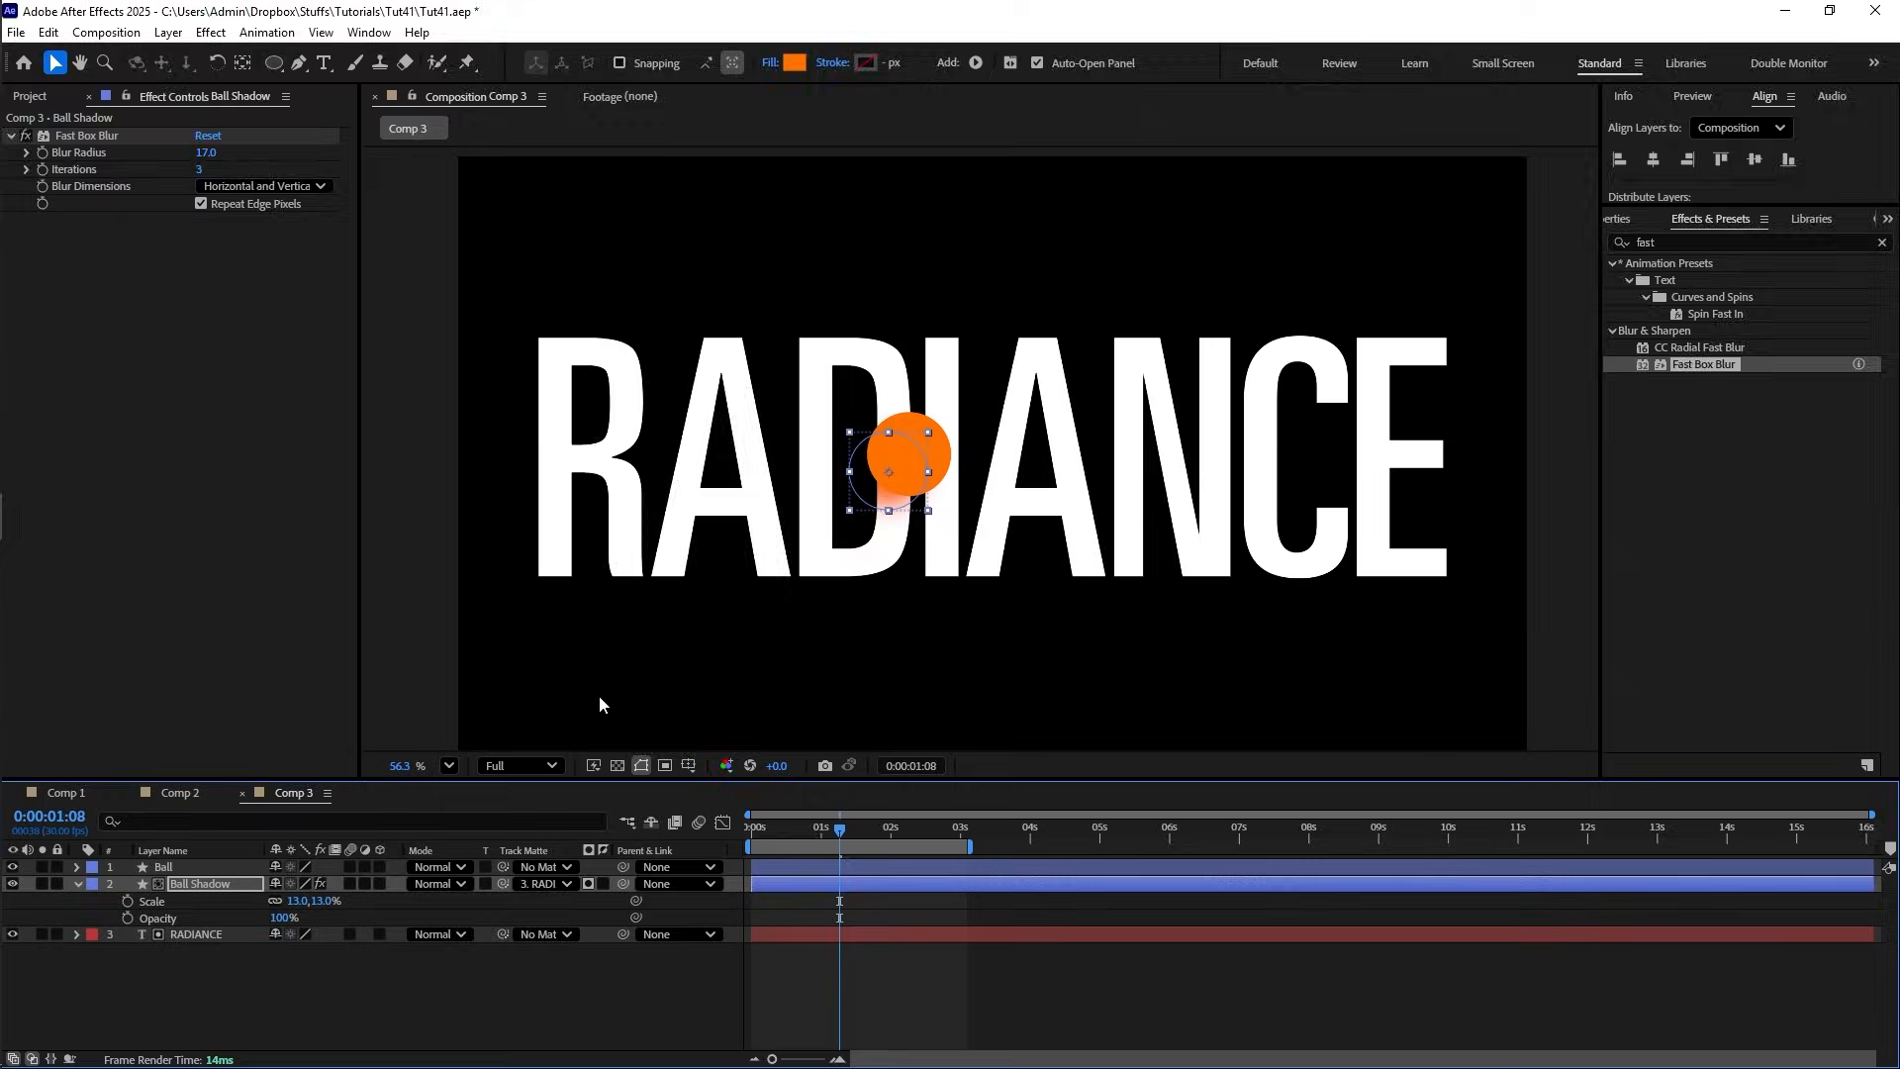
- Reveal Ball Shadow's Anchor Point property and set it to 0, 0, centering the layer behind the ball
{"action": "key", "text": "shift+a"}
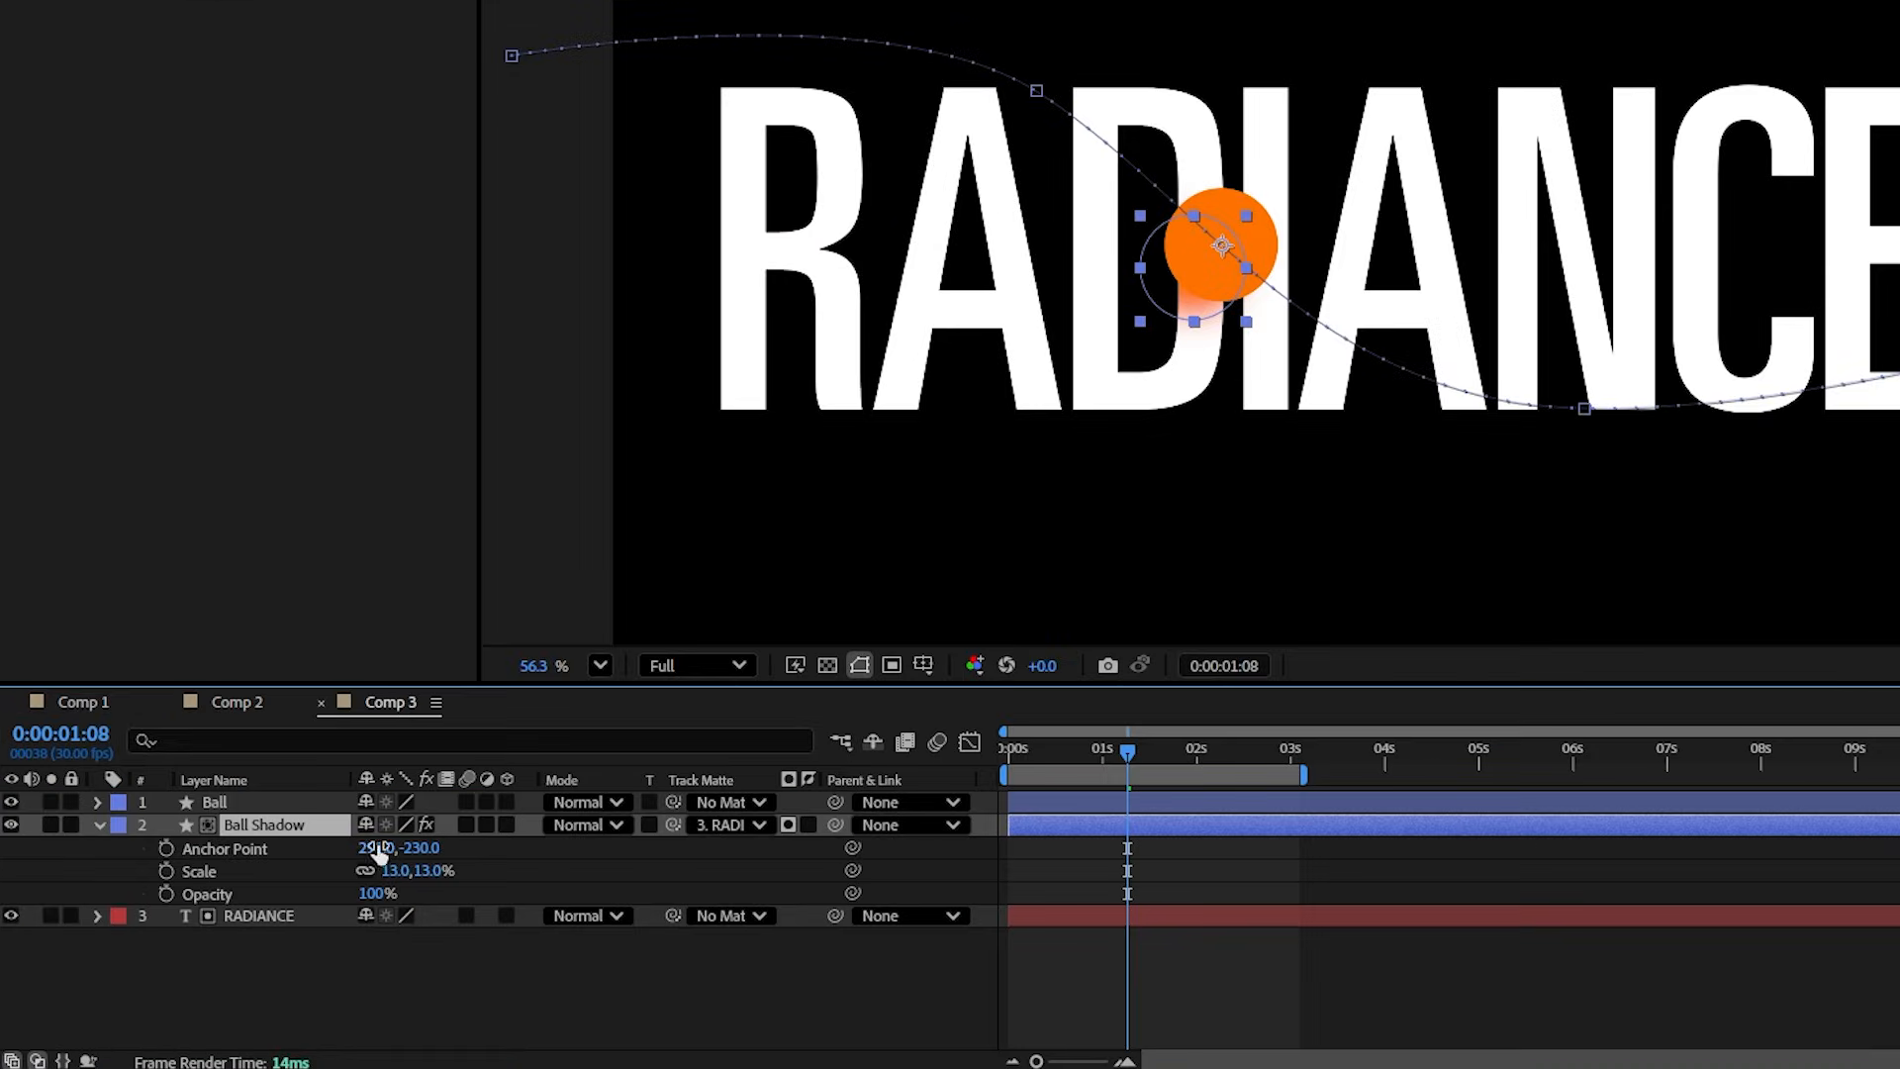
{"action": "left_click", "coordinate": [379, 848]}
{"action": "type", "text": "0"}
{"action": "key", "text": "Return"}
{"action": "left_click", "coordinate": [525, 851]}
{"action": "left_click", "coordinate": [408, 849]}
{"action": "type", "text": "0"}
{"action": "key", "text": "Return"}
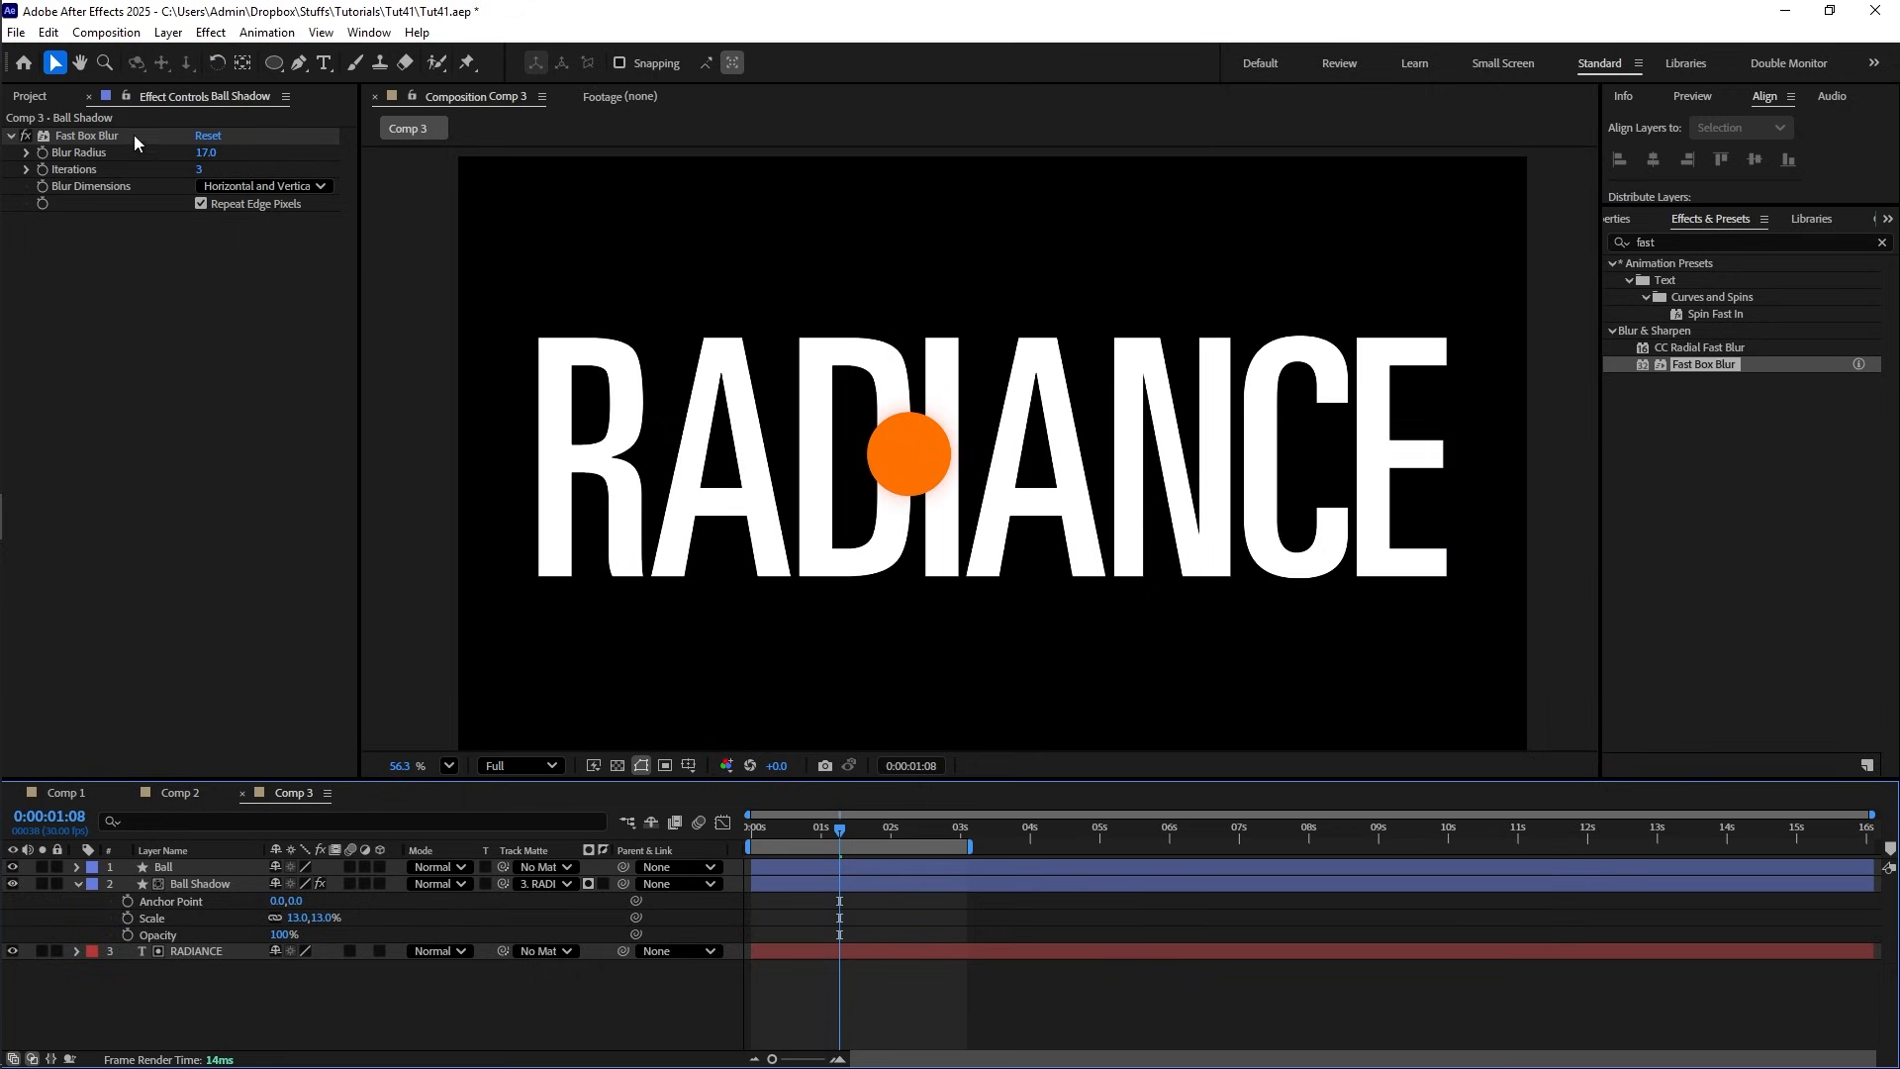
- Apply the Deep Glow effect to Ball Shadow after Fast Box Blur and check the glow on the letters
{"action": "left_click", "coordinate": [136, 141]}
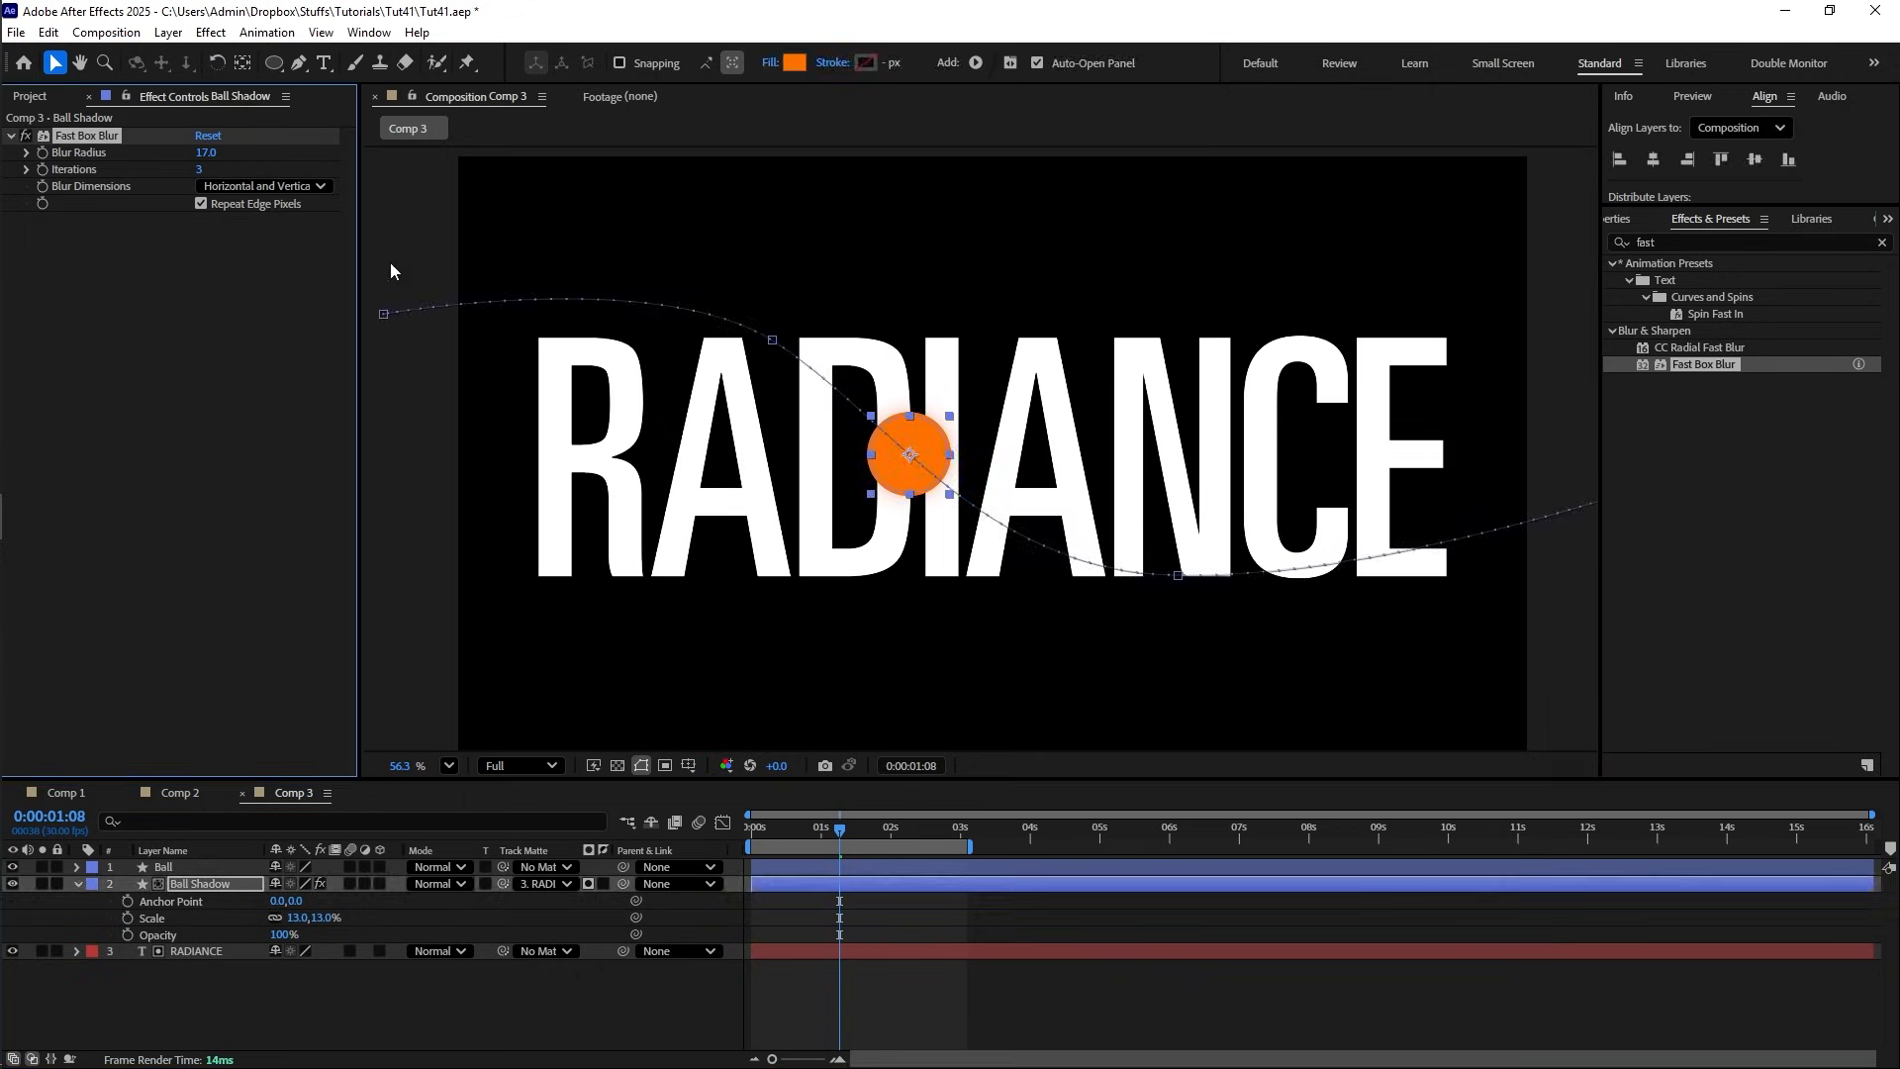
{"action": "left_click_drag", "start_coordinate": [1695, 243], "coordinate": [1347, 241]}
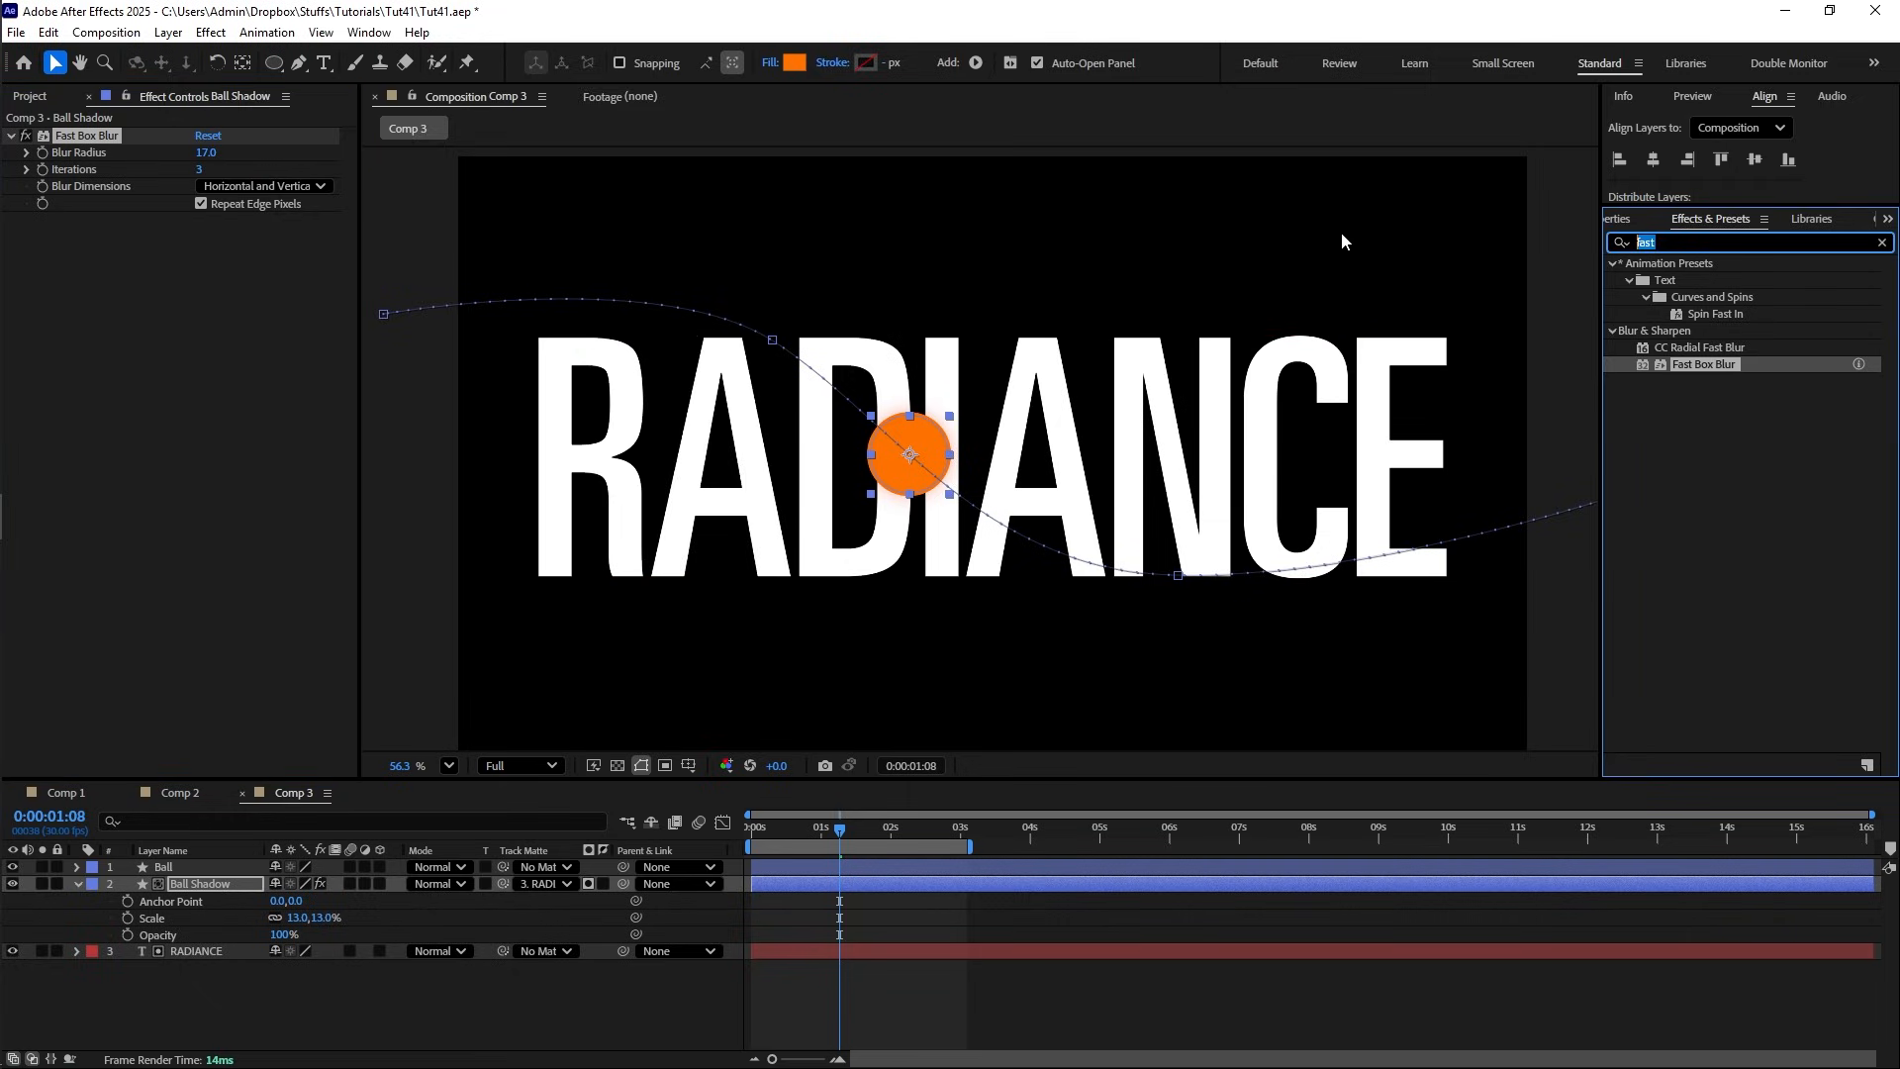
{"action": "type", "text": "deep"}
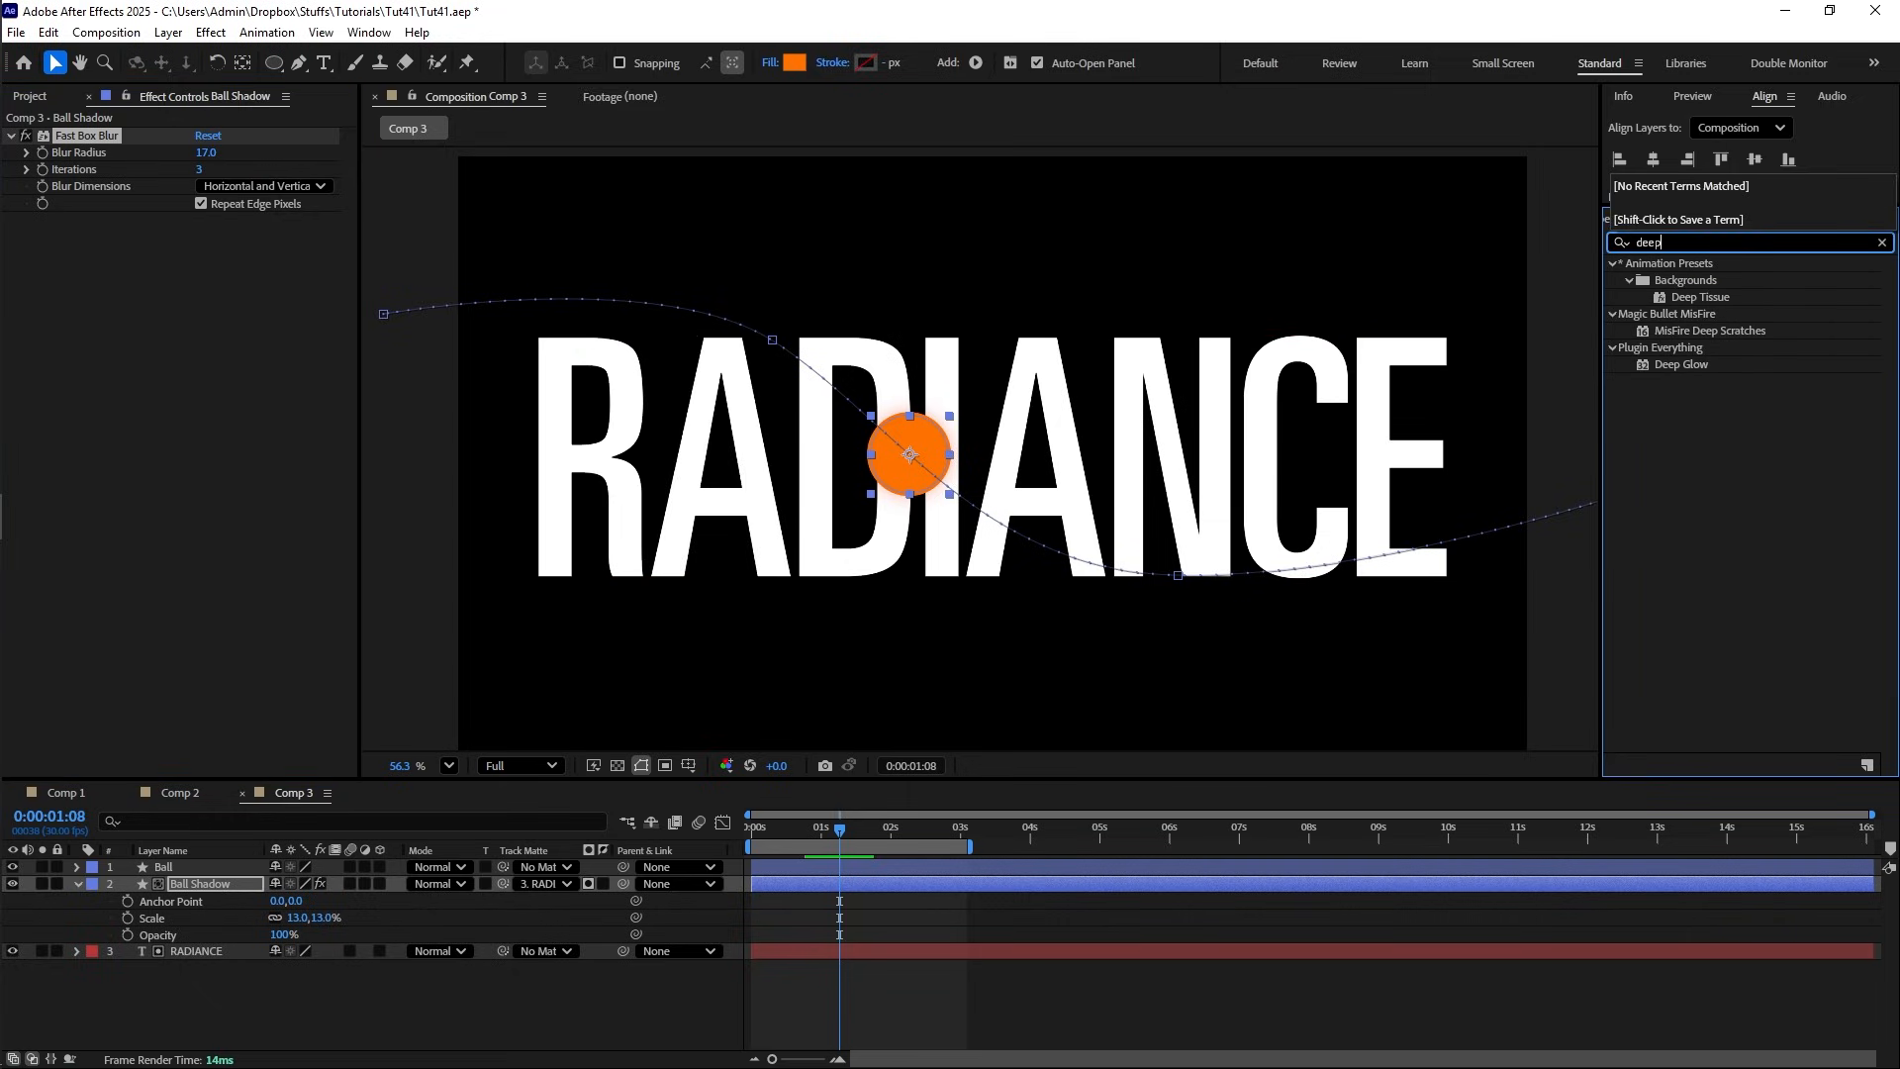
{"action": "double_click", "coordinate": [1699, 364]}
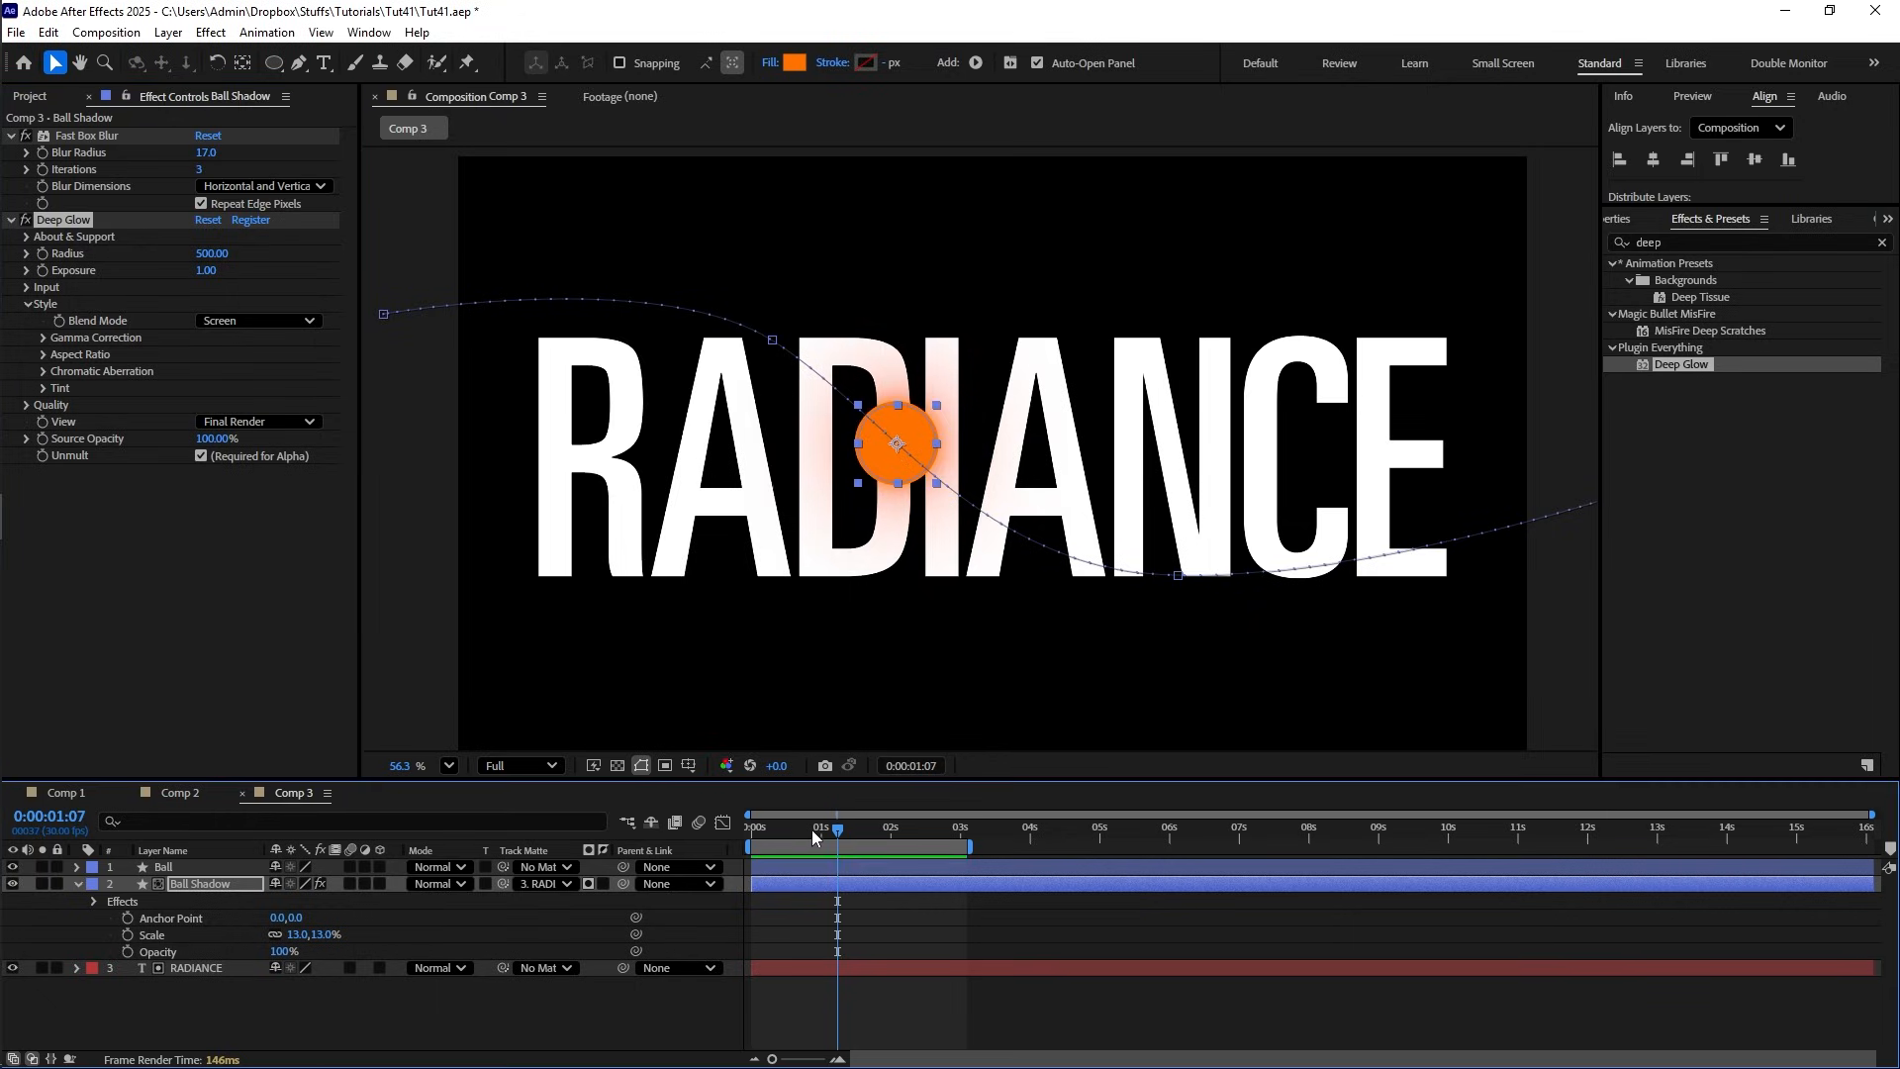
{"action": "mouse_move", "coordinate": [839, 829]}
{"action": "left_mouse_down"}
{"action": "mouse_move", "coordinate": [855, 829]}
{"action": "mouse_move", "coordinate": [838, 831]}
{"action": "left_mouse_up"}
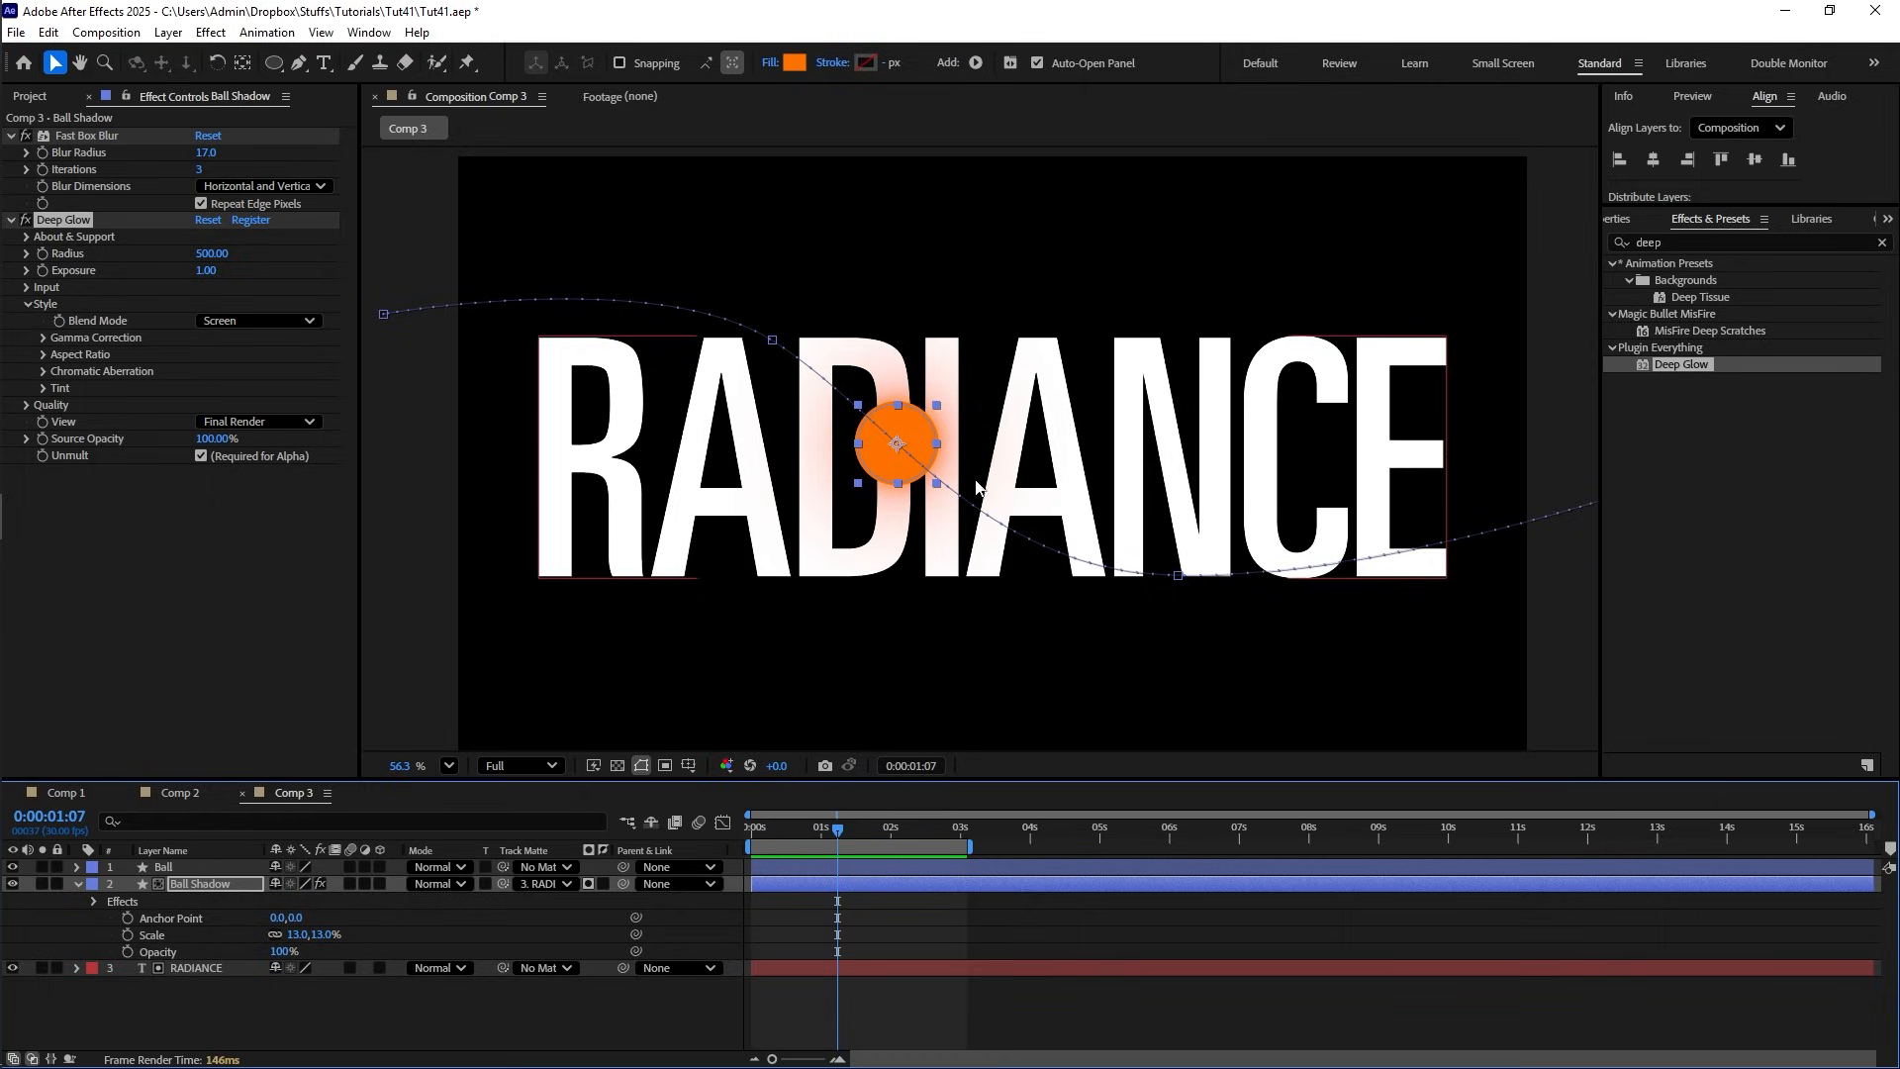
- Hide the RADIANCE text layer and set Ball Shadow's blur radius to 38, checking the glow along the ball's path
{"action": "left_click", "coordinate": [13, 968]}
{"action": "scroll", "coordinate": [904, 435], "scroll_direction": "up", "scroll_amount": 5}
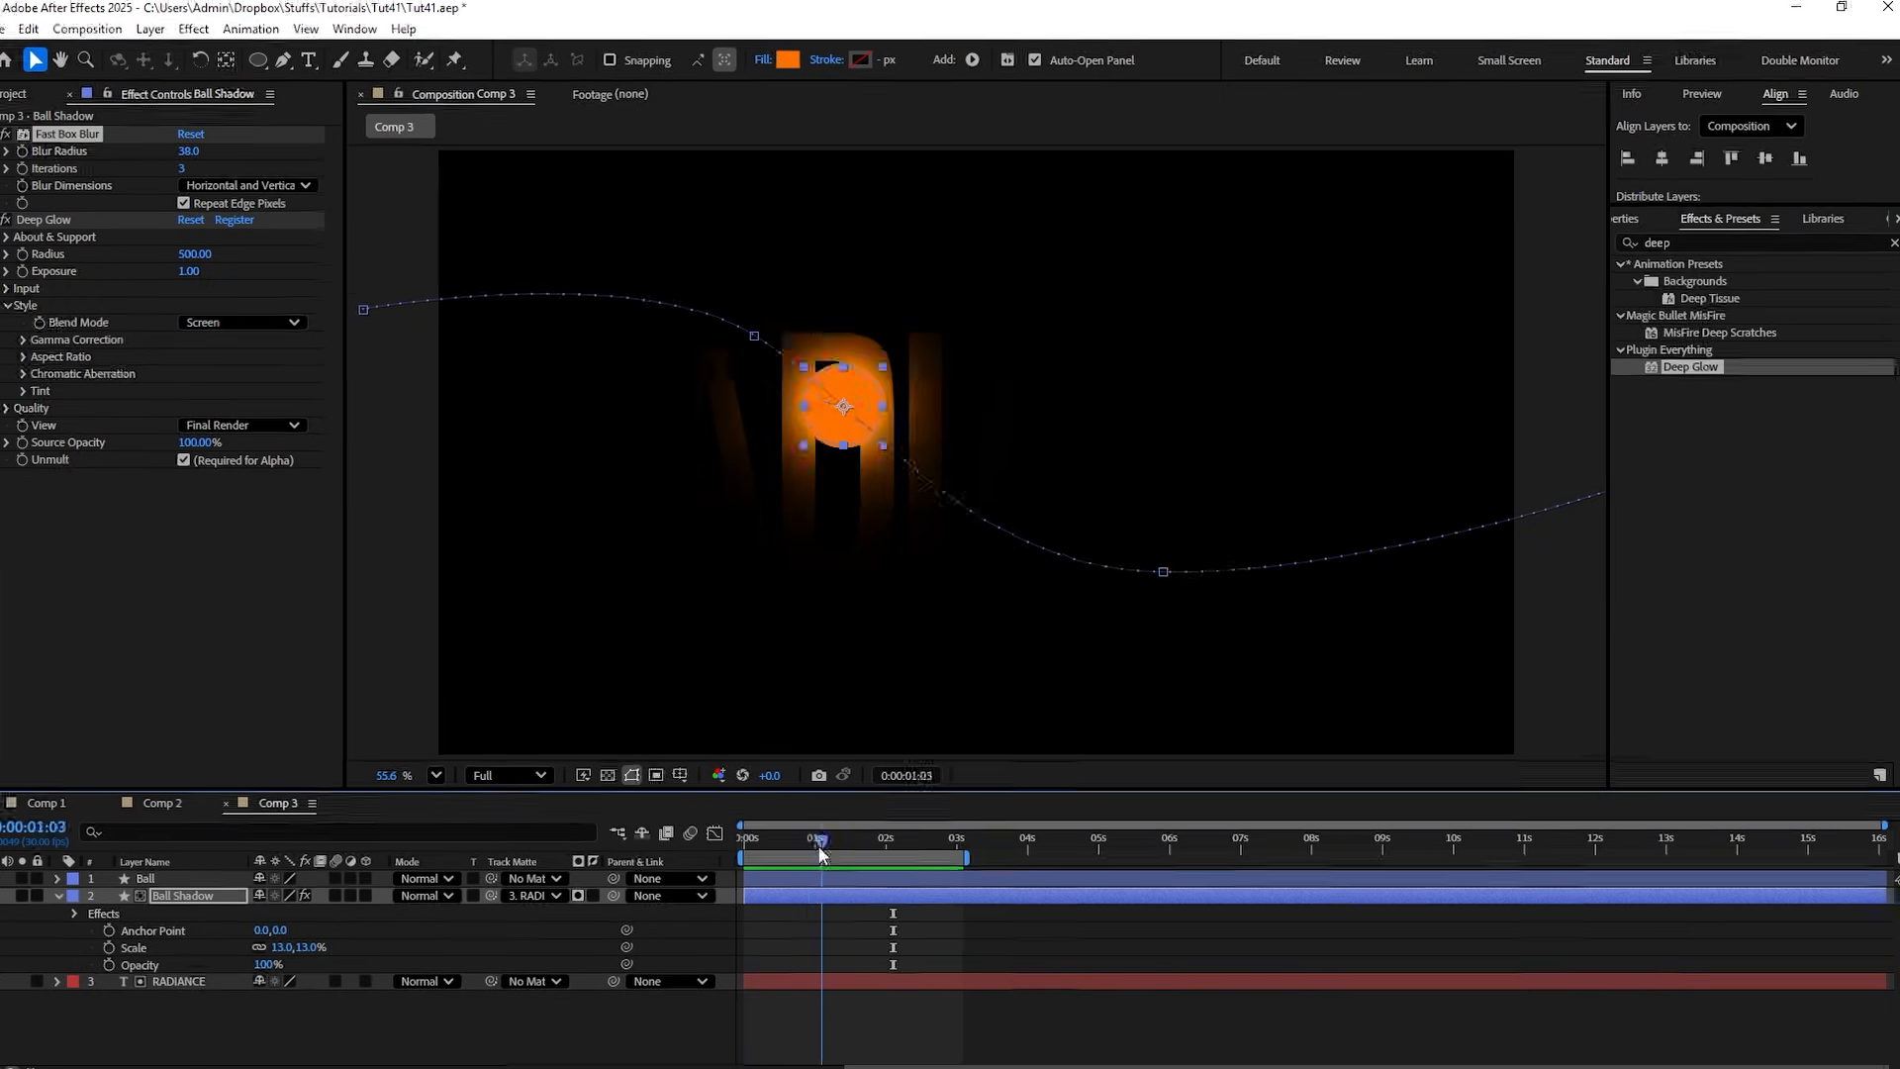
{"action": "left_click_drag", "start_coordinate": [821, 829], "coordinate": [791, 839]}
{"action": "left_click_drag", "start_coordinate": [749, 907], "coordinate": [839, 928]}
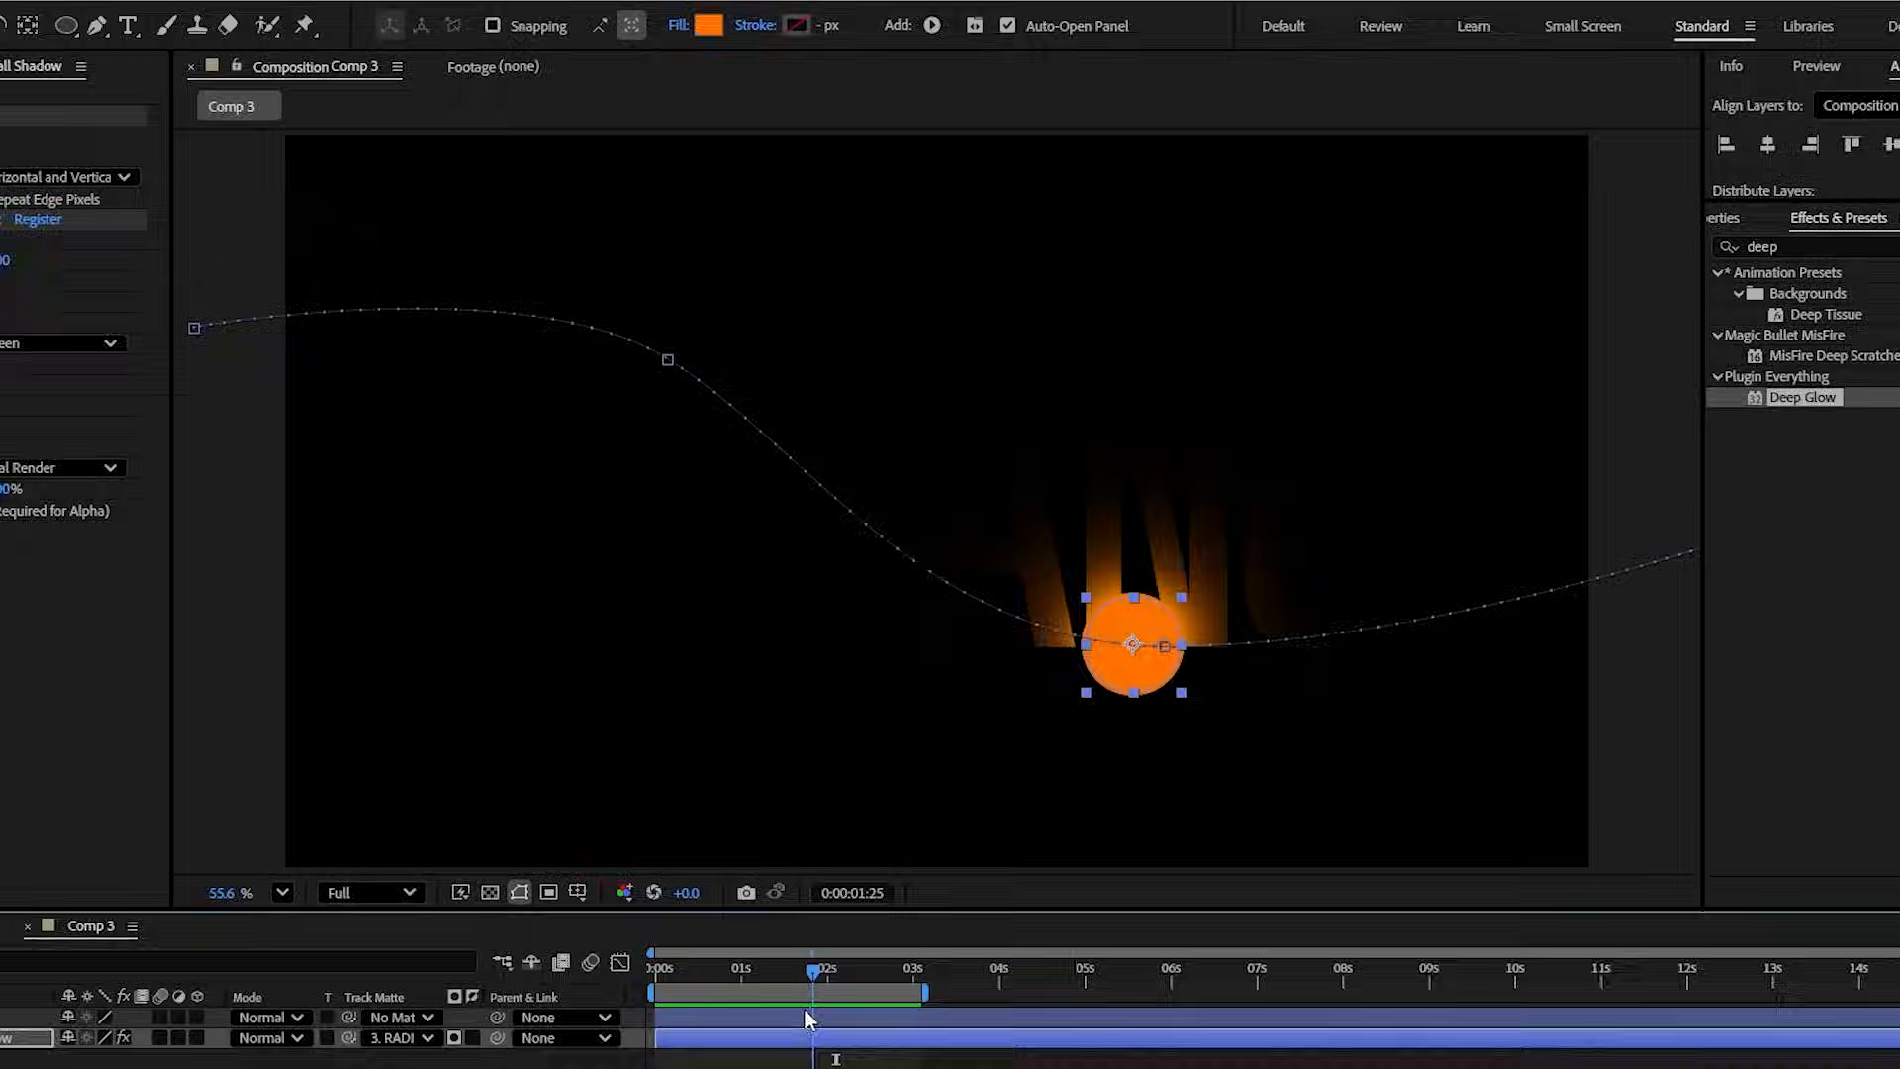
{"action": "left_click_drag", "start_coordinate": [804, 1008], "coordinate": [787, 1026]}
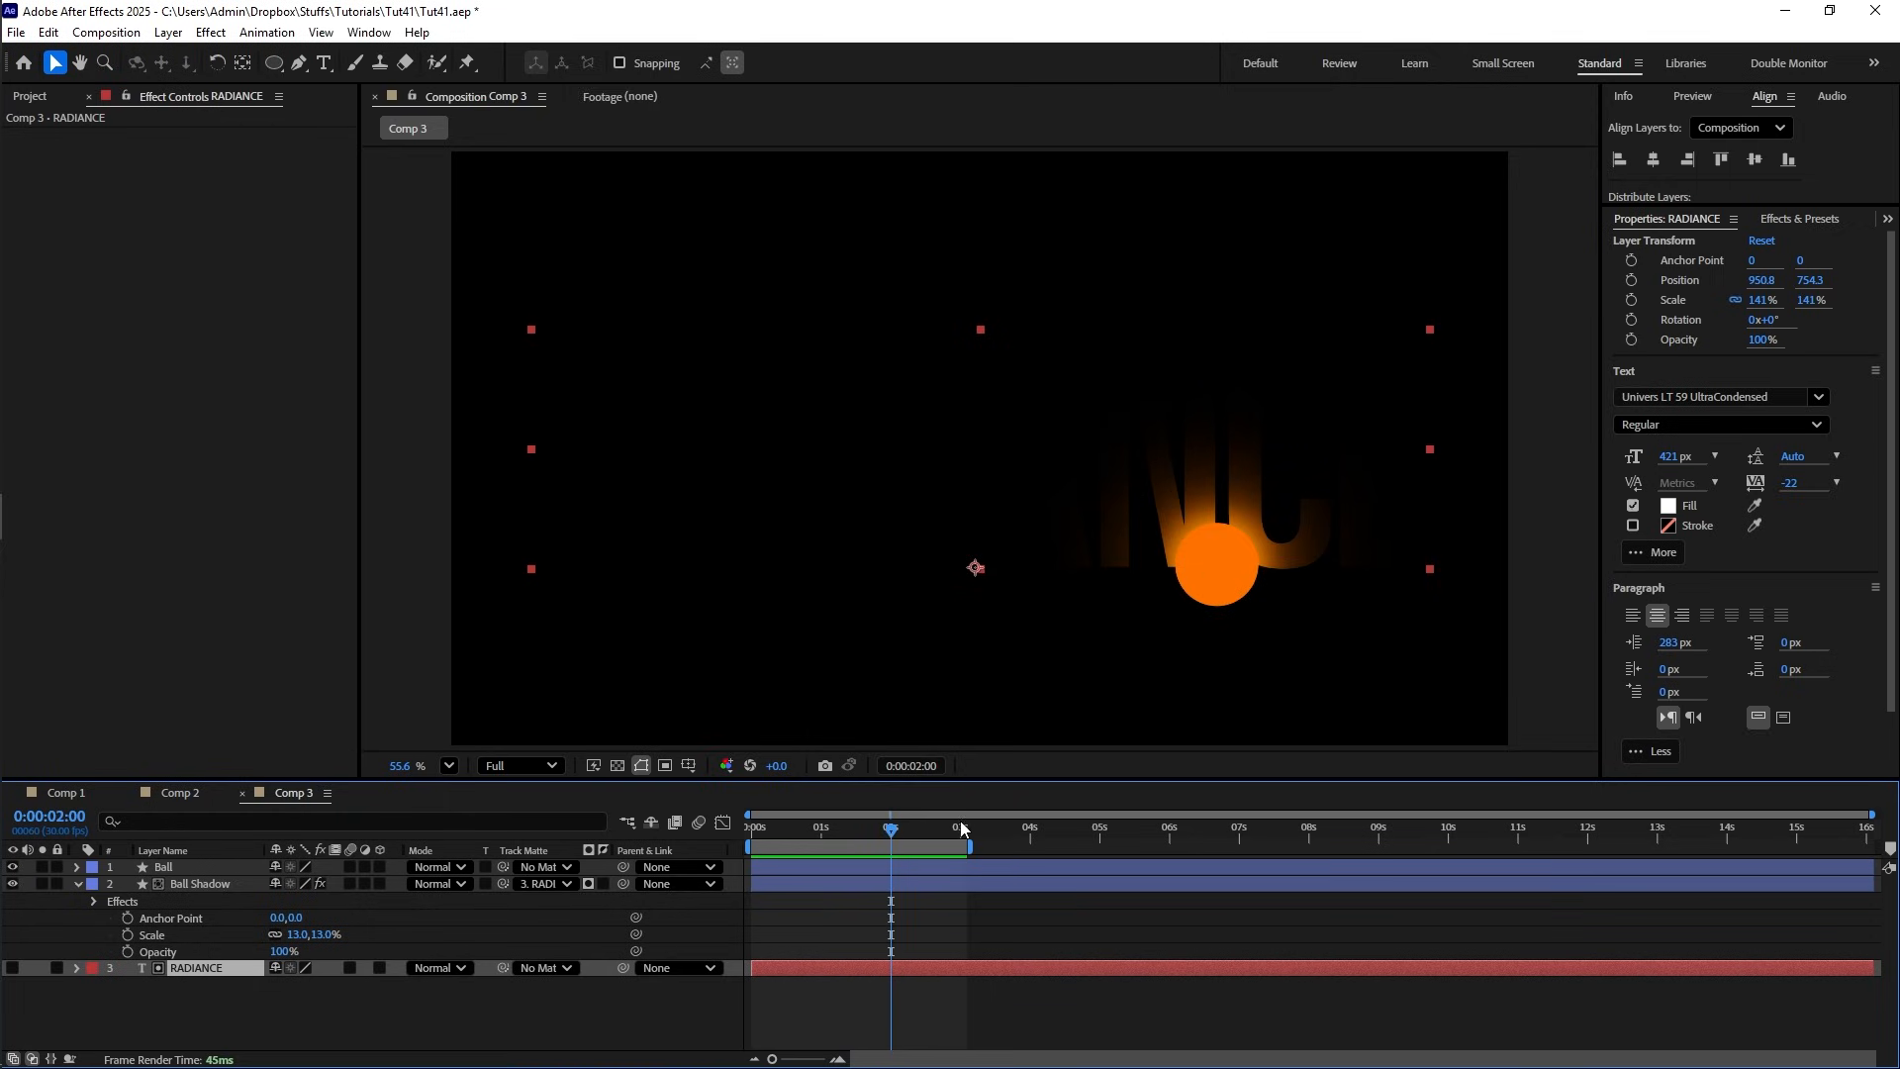
{"action": "mouse_move", "coordinate": [894, 834]}
{"action": "left_mouse_down"}
{"action": "mouse_move", "coordinate": [849, 829]}
{"action": "mouse_move", "coordinate": [908, 829]}
{"action": "left_mouse_up"}
- Duplicate Ball Shadow into five additional copies and spread them across the RADIANCE letters as separate glow spots
{"action": "left_click", "coordinate": [885, 884]}
{"action": "key", "text": "ctrl+d"}
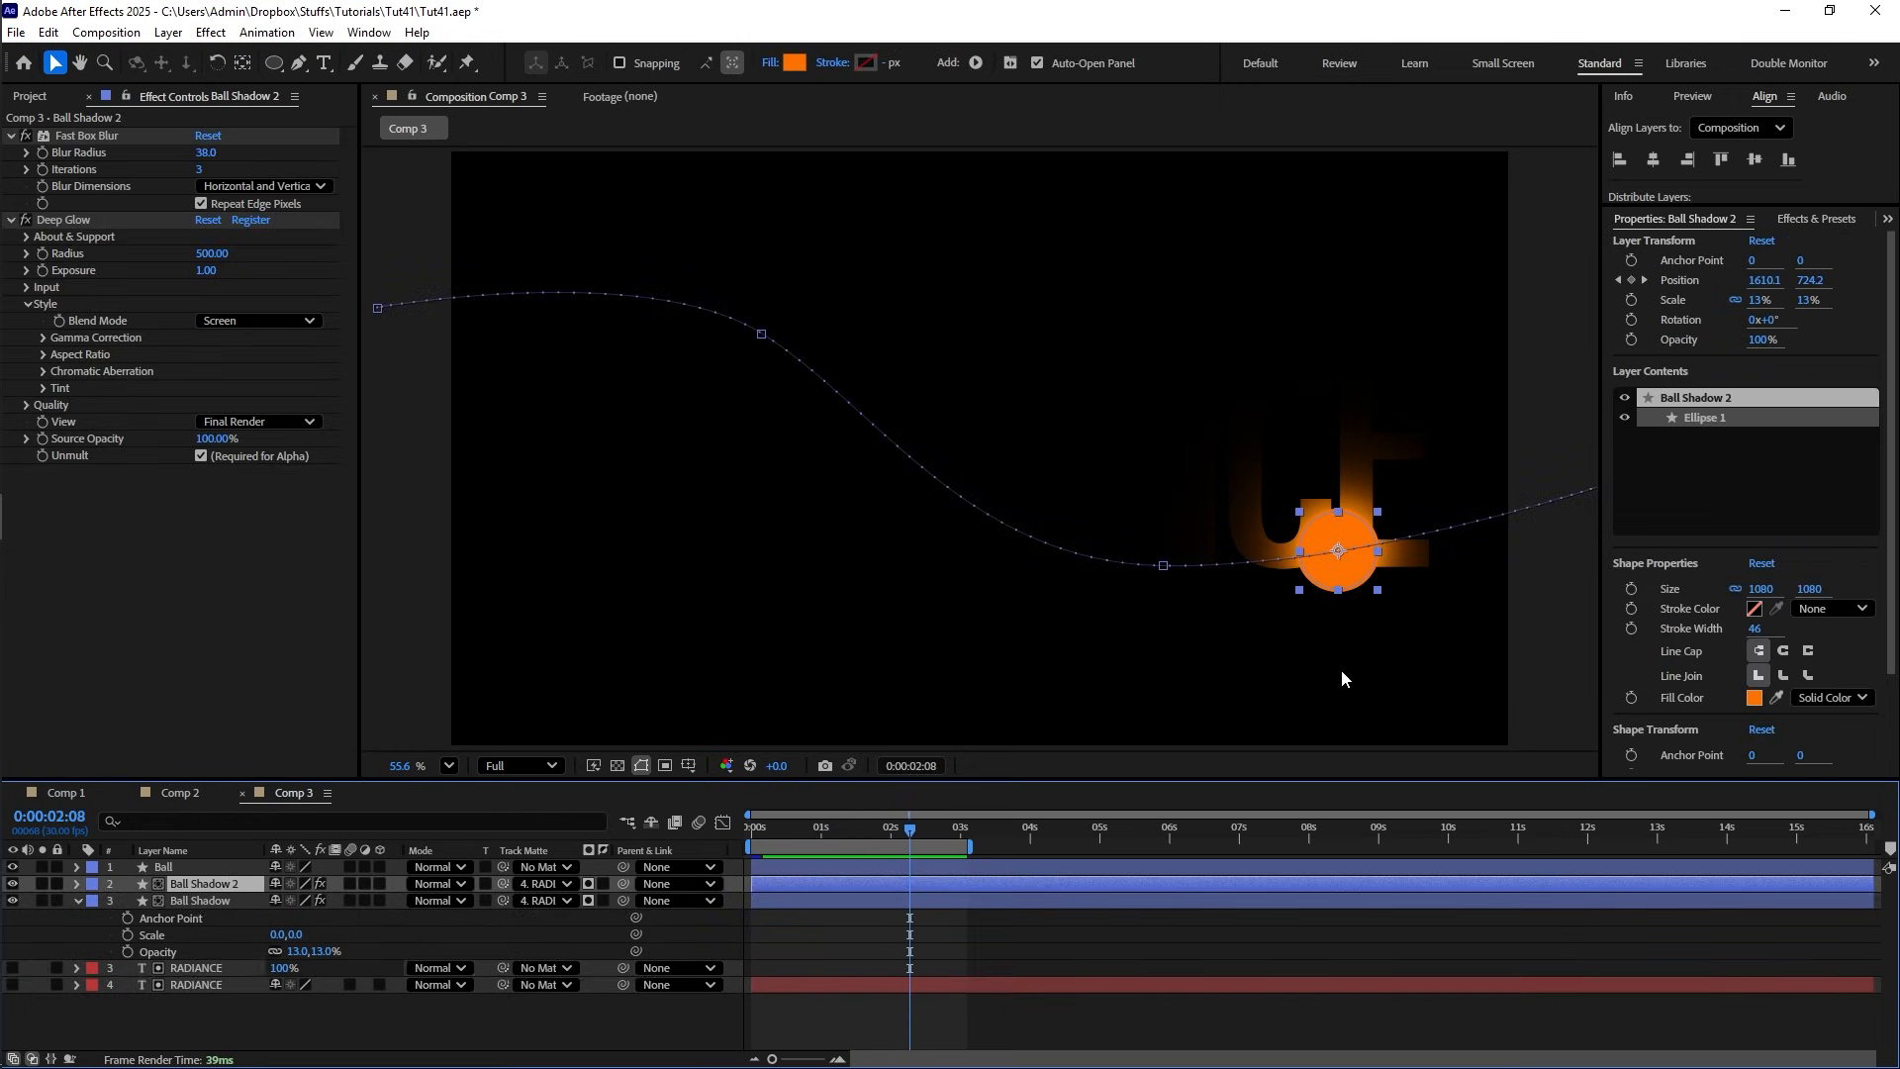
{"action": "left_click_drag", "start_coordinate": [1383, 599], "coordinate": [607, 319]}
{"action": "key", "text": "ctrl+d"}
{"action": "key", "text": "ctrl+d"}
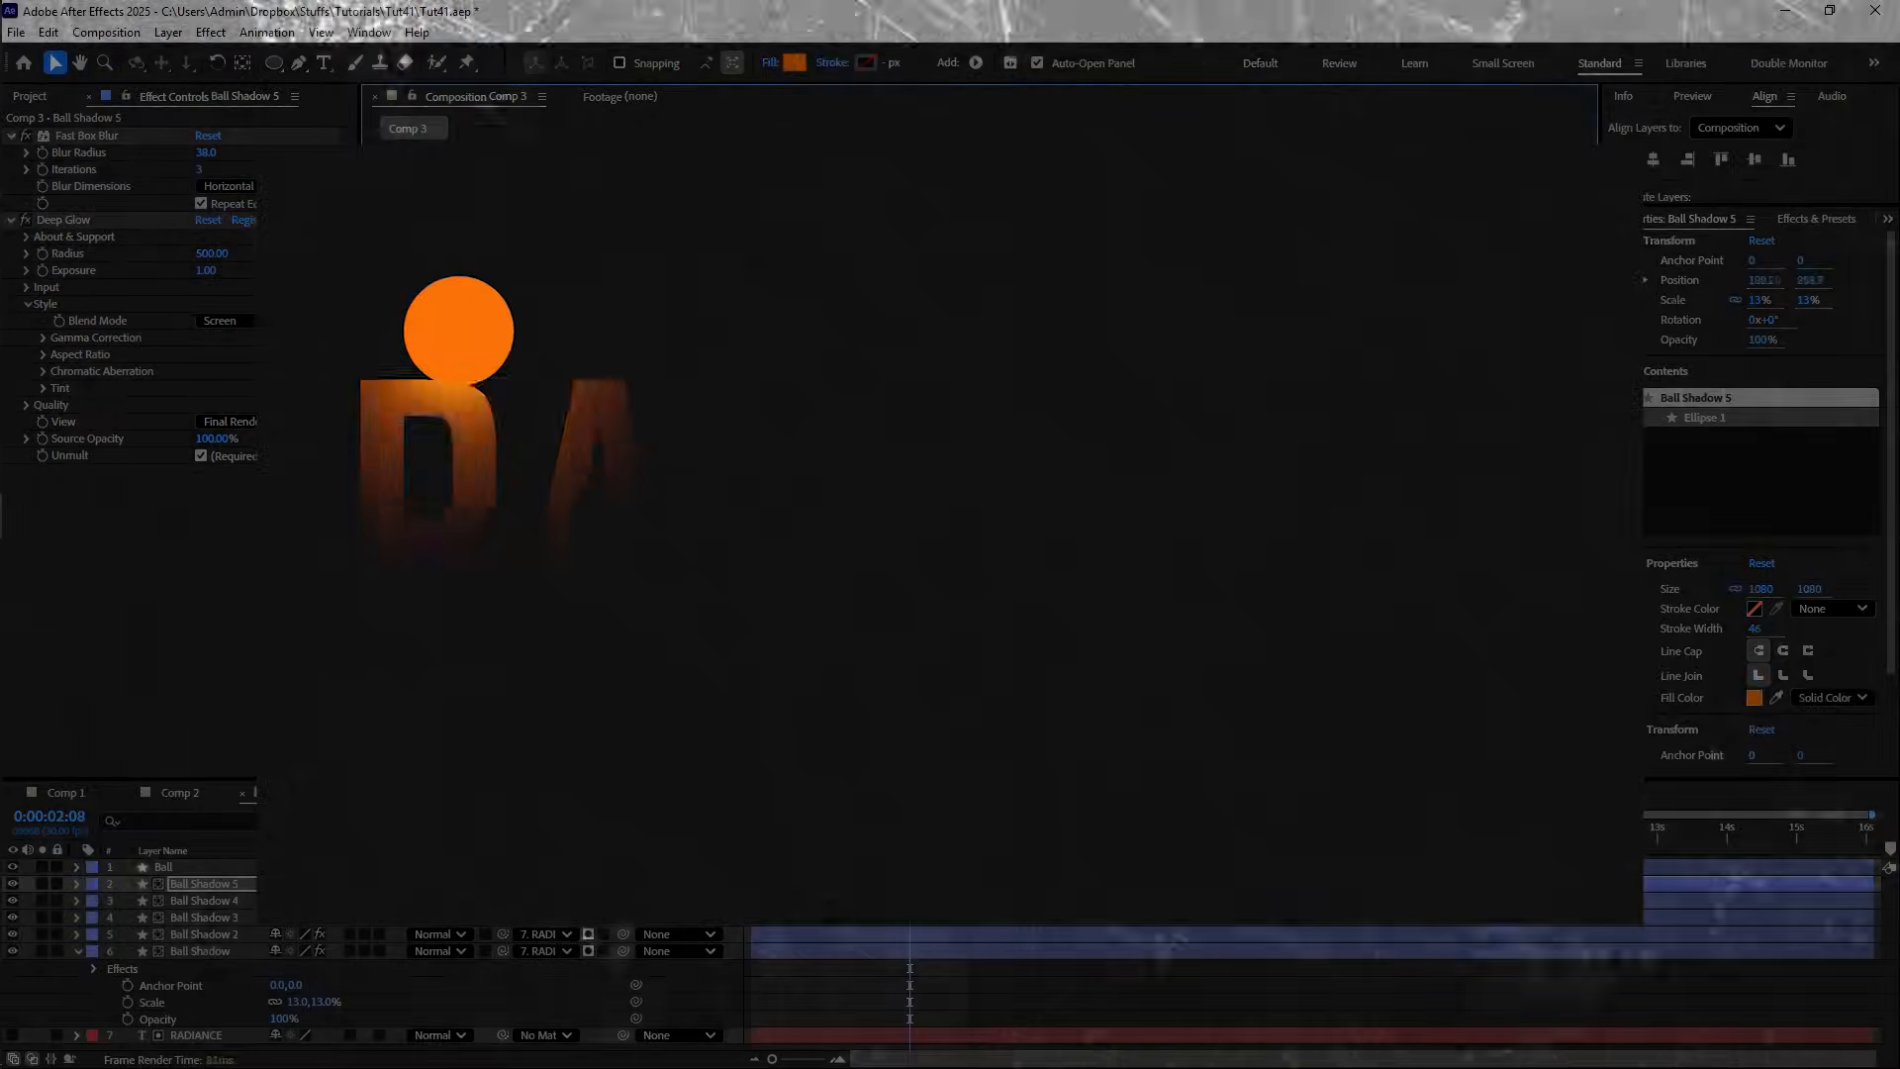
{"action": "left_click_drag", "start_coordinate": [598, 368], "coordinate": [921, 296]}
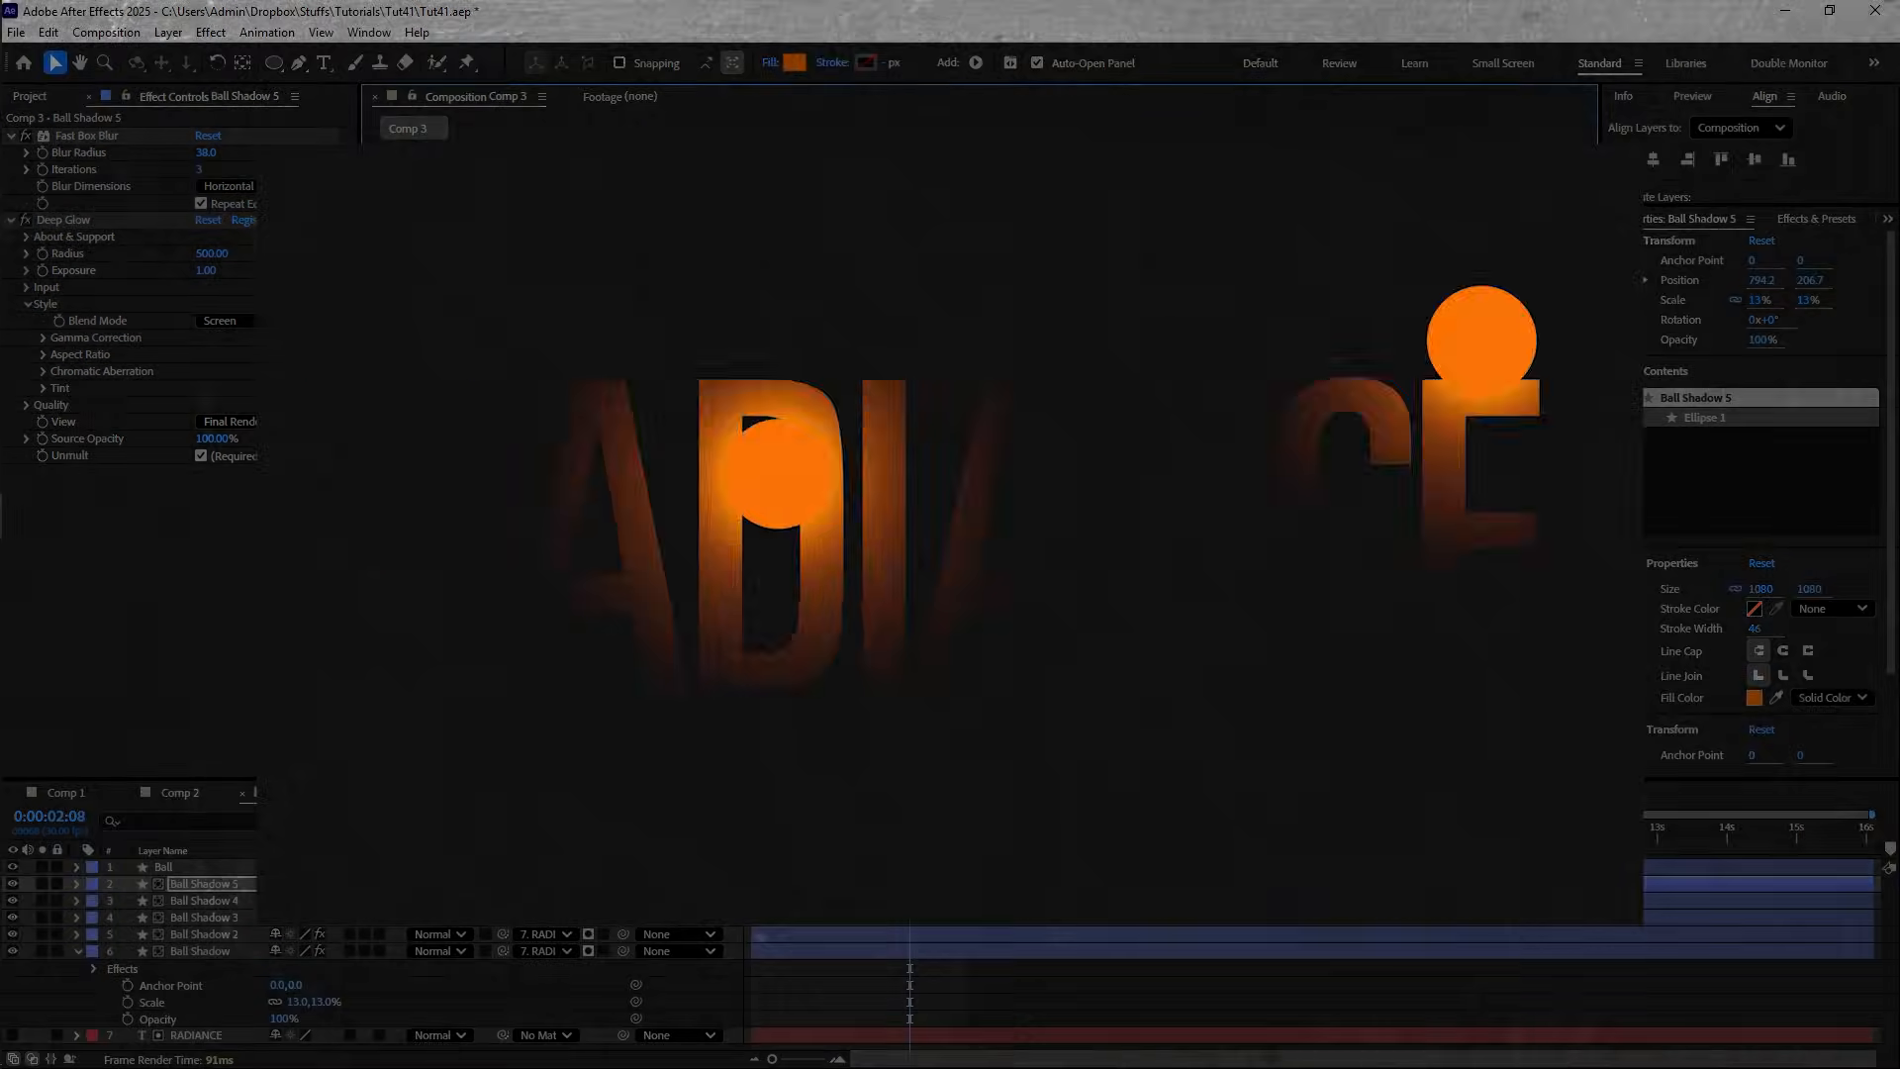
{"action": "key", "text": "ctrl+d"}
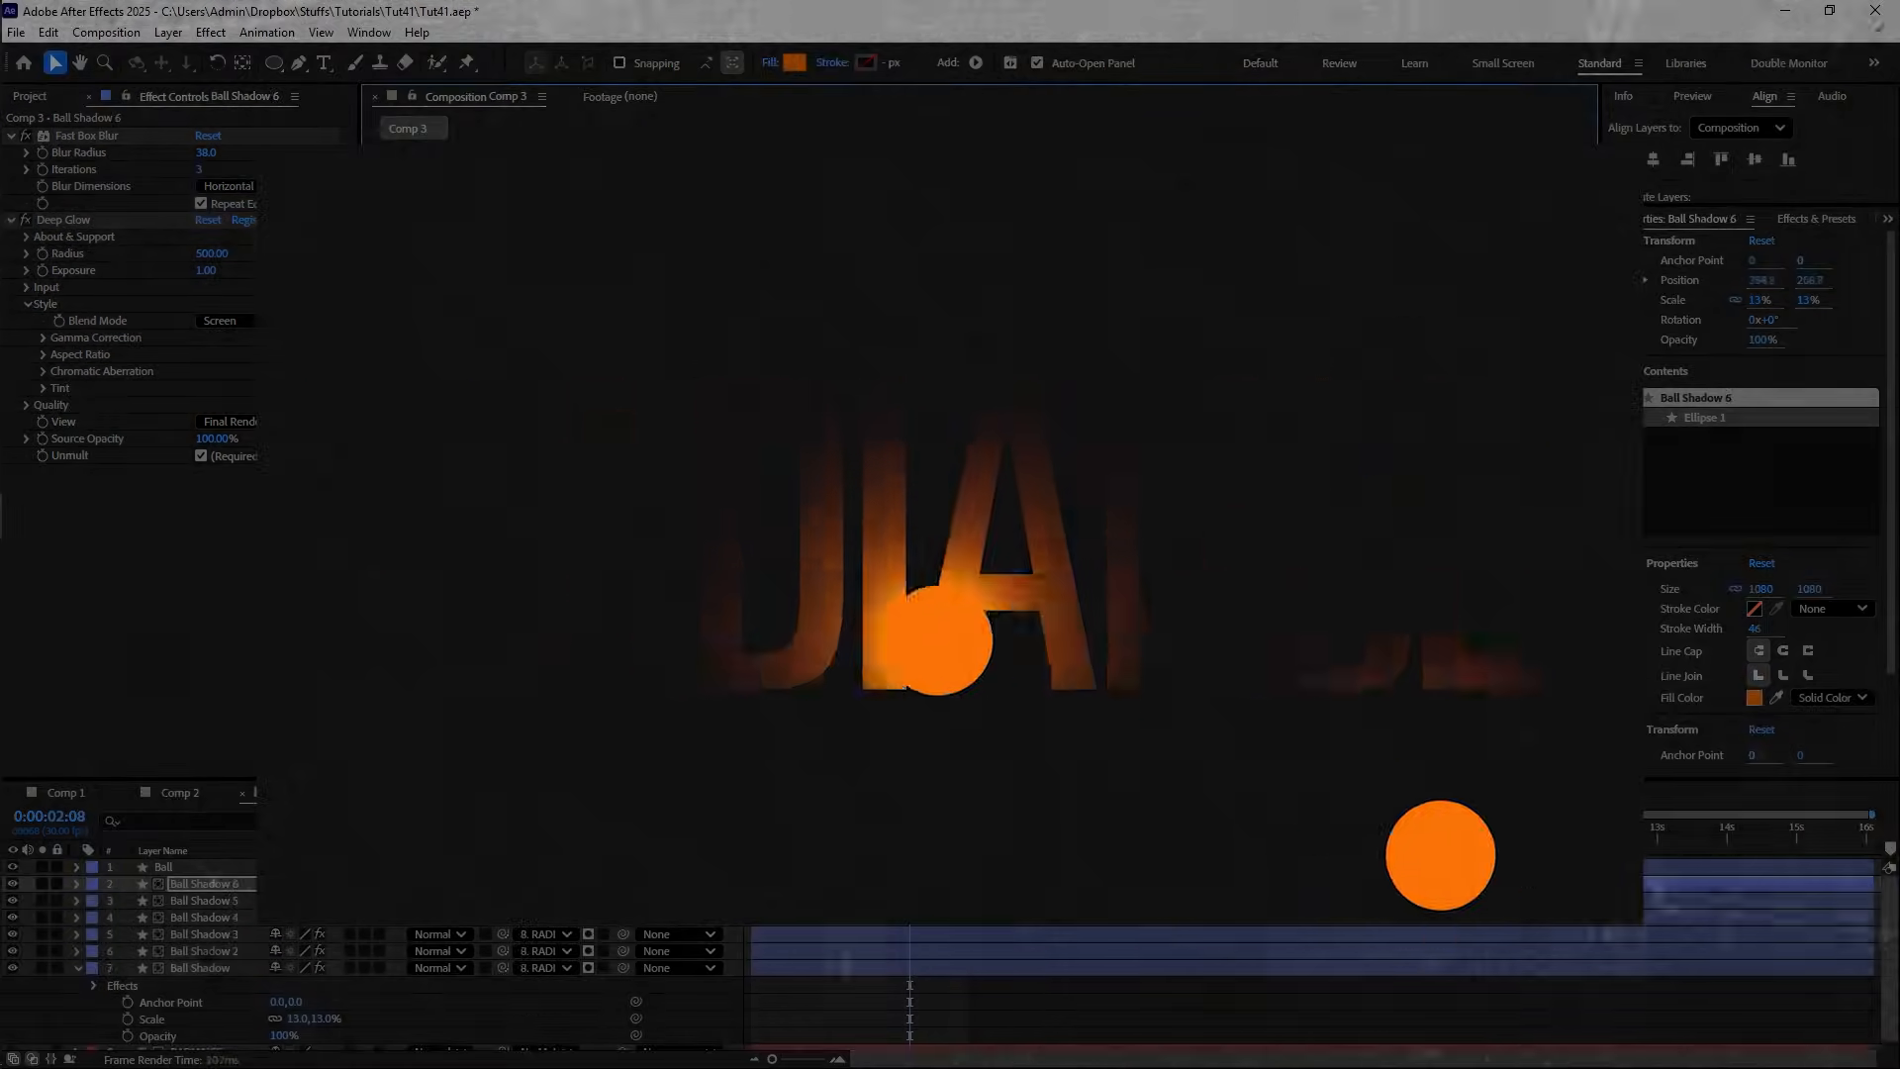
{"action": "left_click_drag", "start_coordinate": [917, 282], "coordinate": [679, 586]}
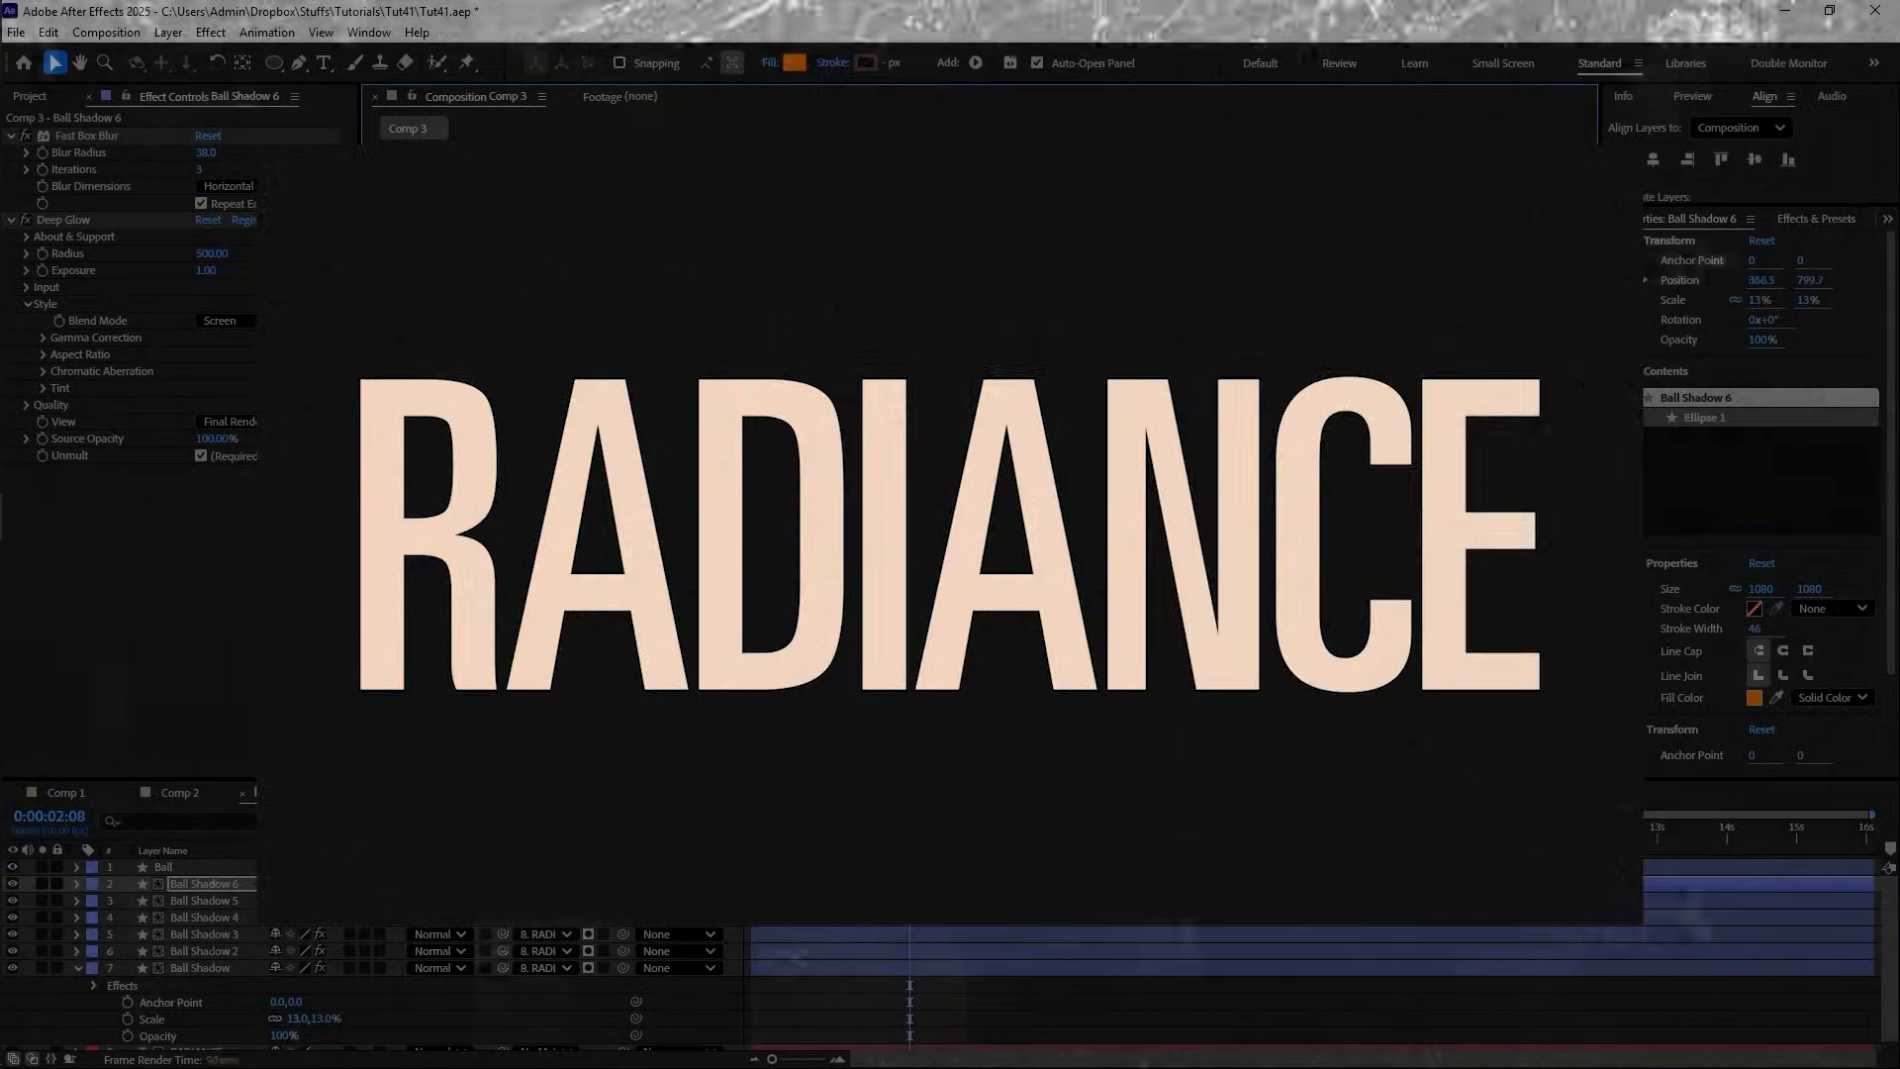
{"action": "left_click", "coordinate": [882, 1025]}
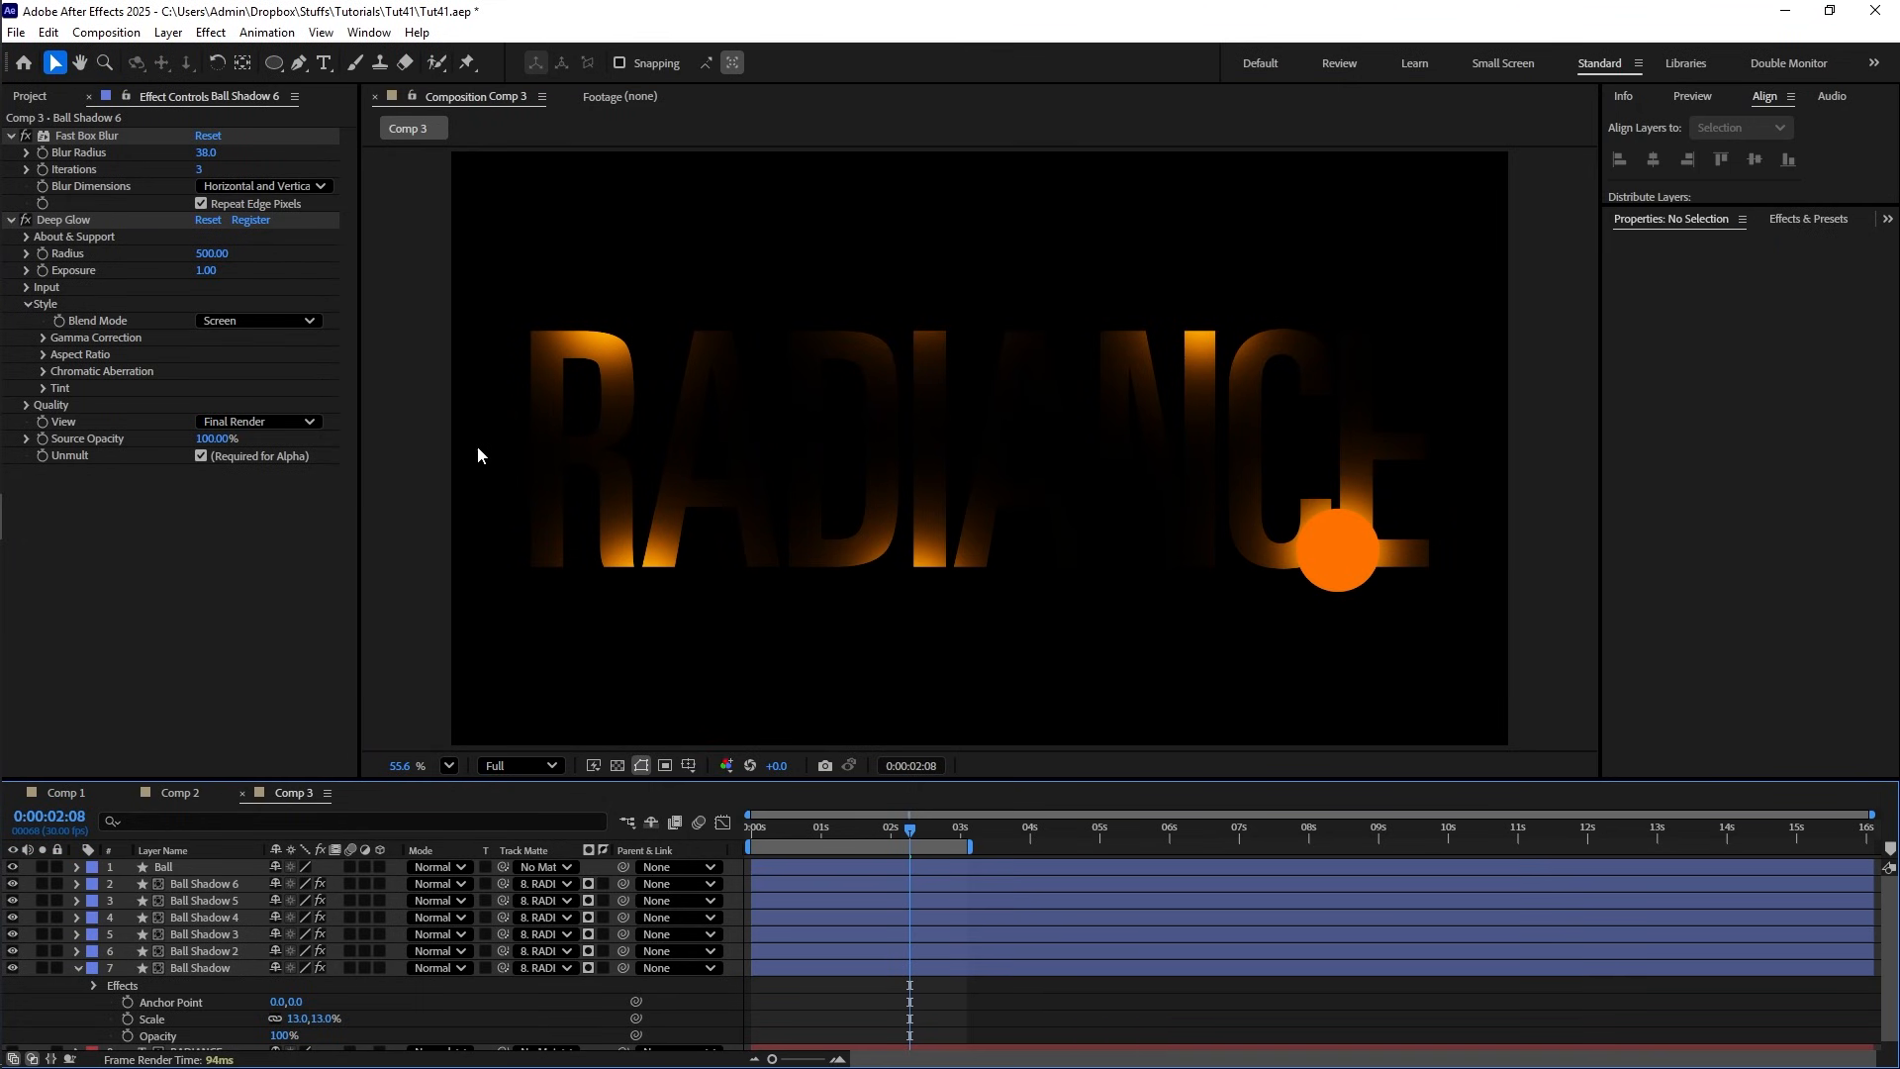
{"action": "key", "text": "Page_Down"}
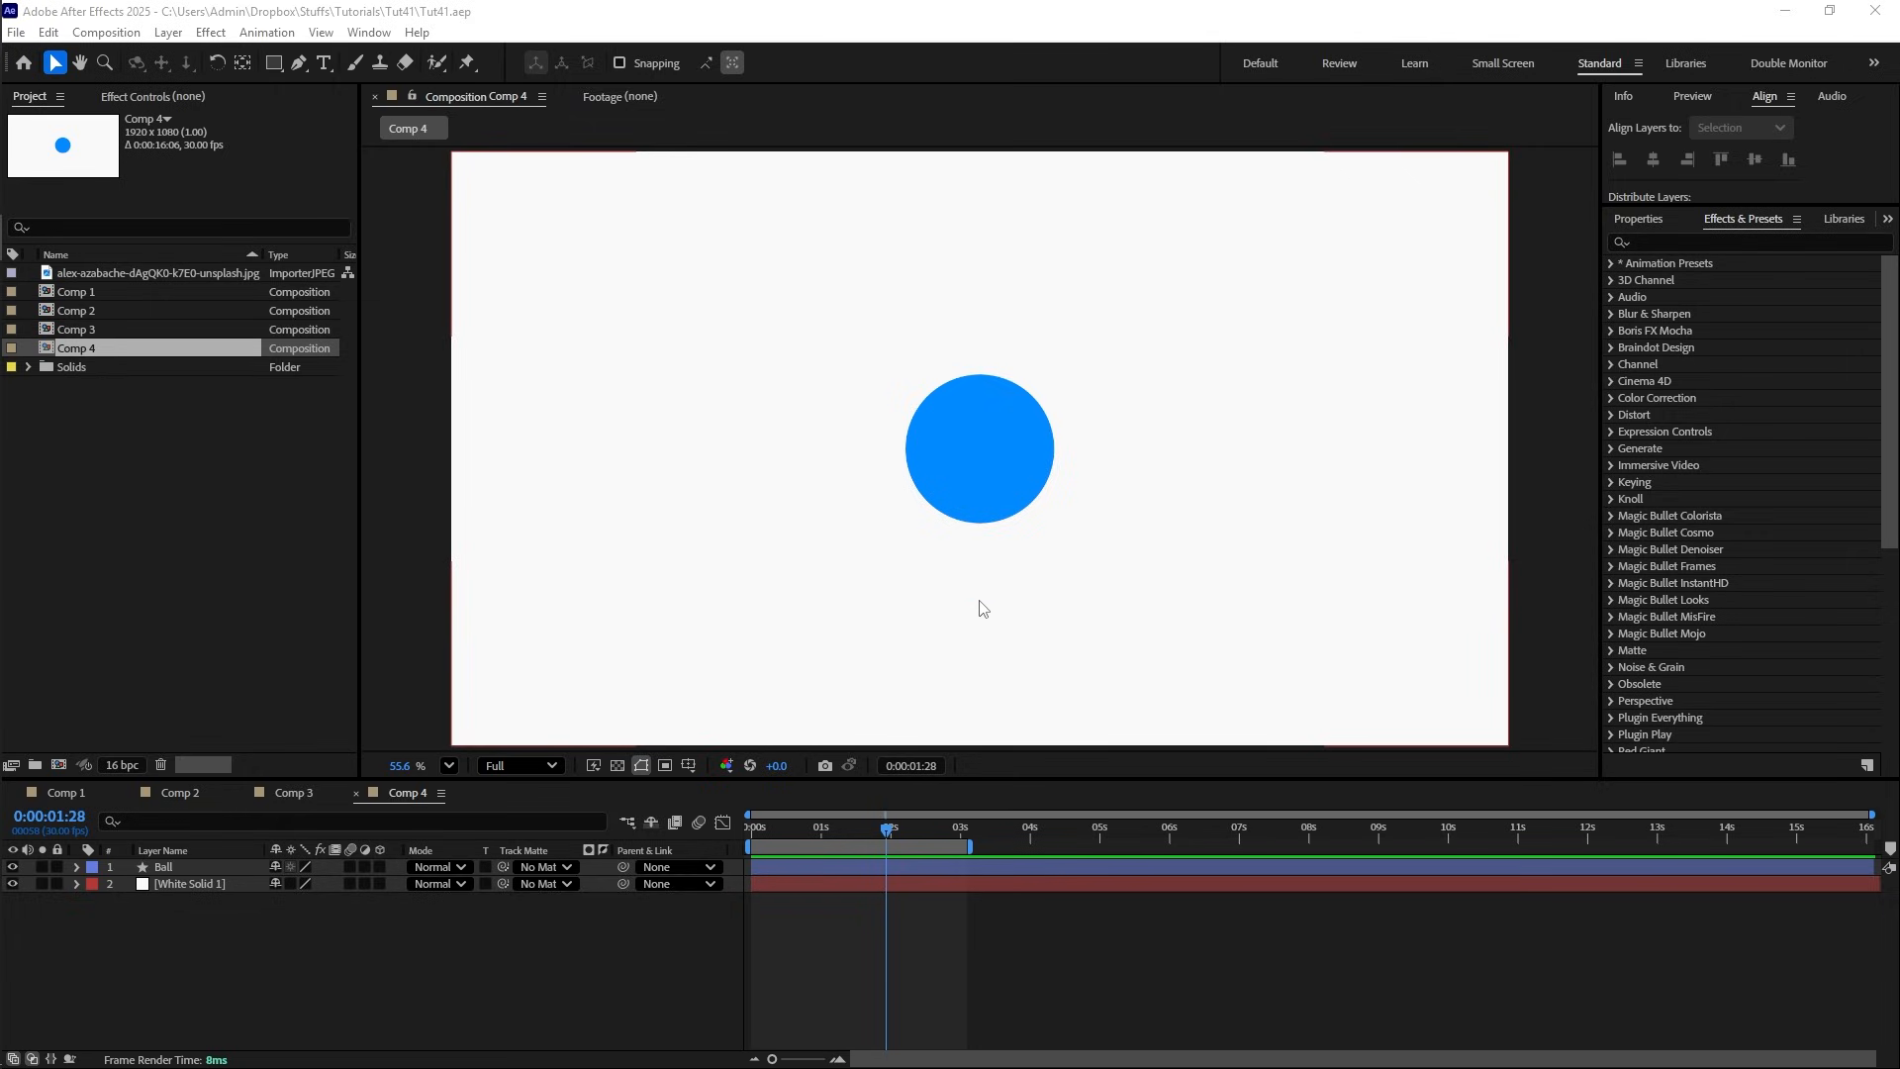
- In Comp 4, rename the blue Ball layer Petal and place a duplicate beside it, to the right and partly overlapping the original circle
{"action": "mouse_move", "coordinate": [877, 836]}
{"action": "left_mouse_down"}
{"action": "mouse_move", "coordinate": [824, 830]}
{"action": "mouse_move", "coordinate": [846, 833]}
{"action": "left_mouse_up"}
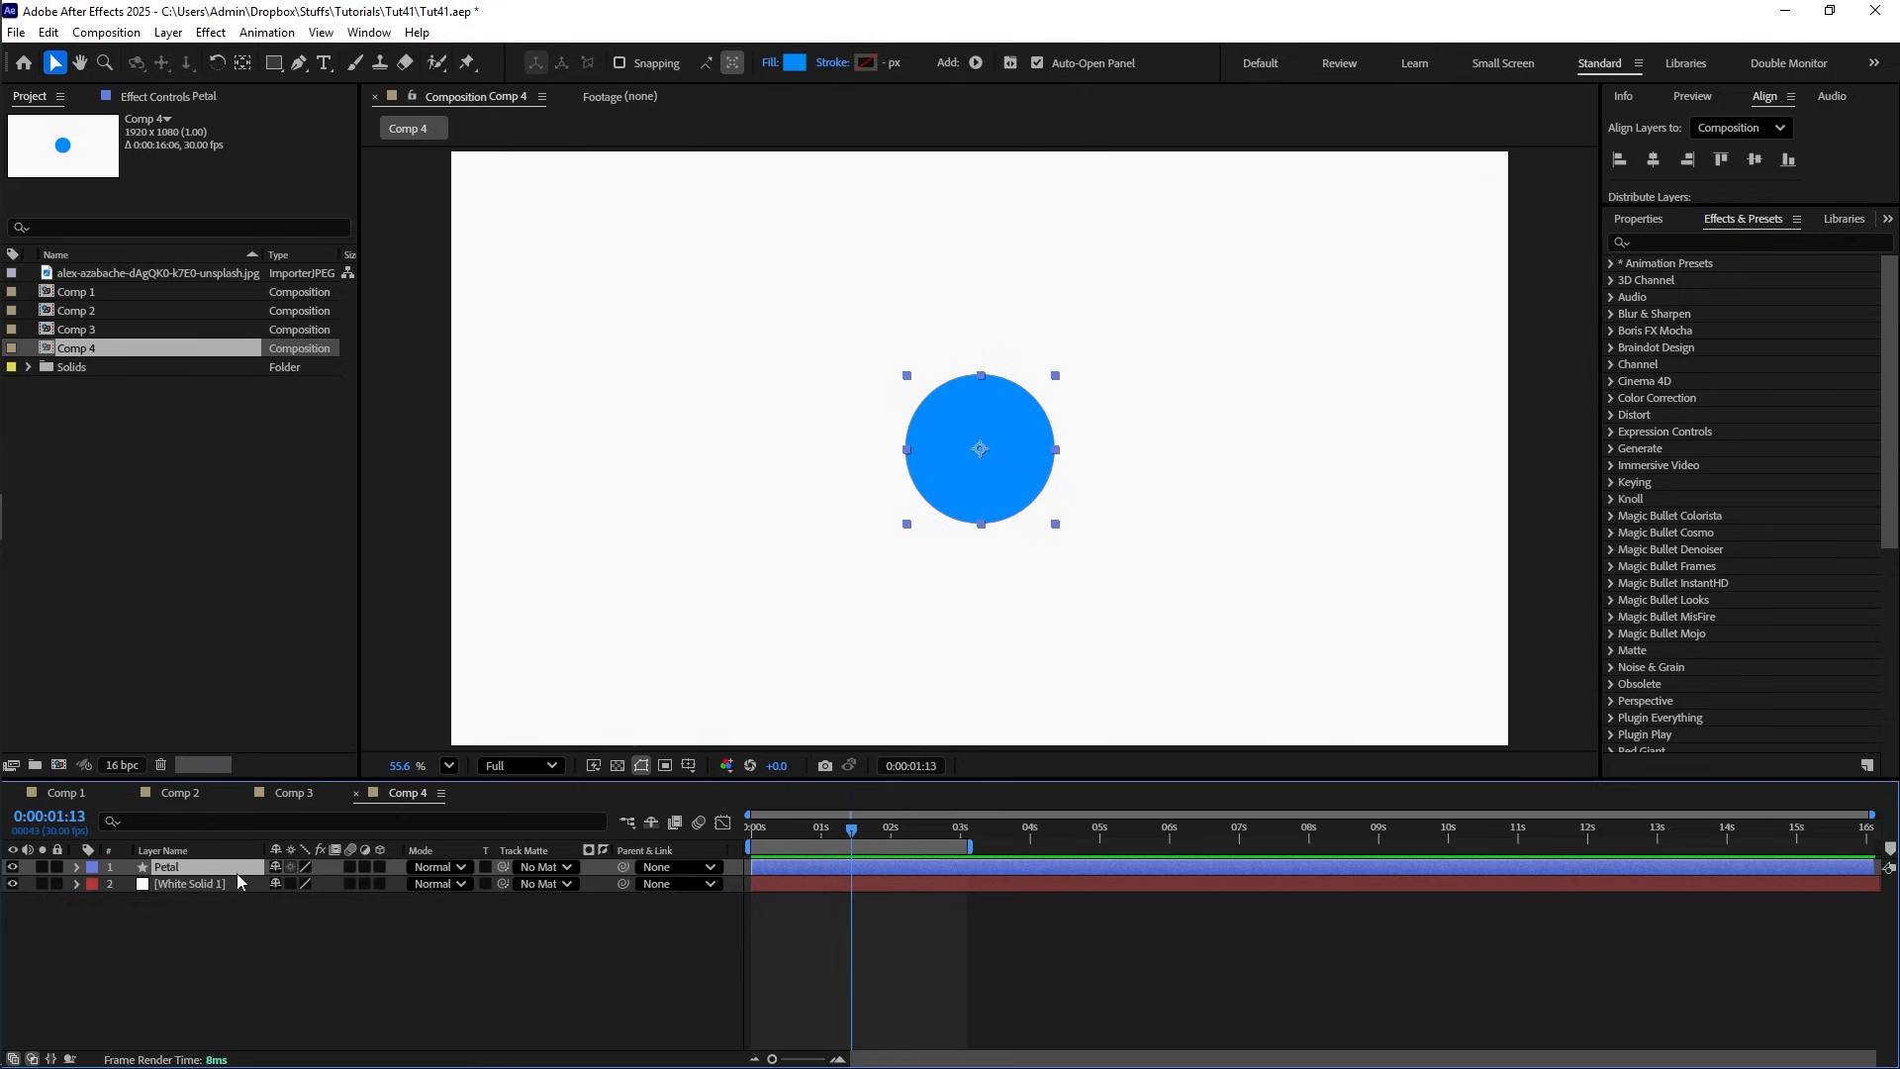
{"action": "key", "text": "ctrl+d"}
{"action": "left_click_drag", "start_coordinate": [952, 479], "coordinate": [1058, 479]}
{"action": "key", "text": "Return"}
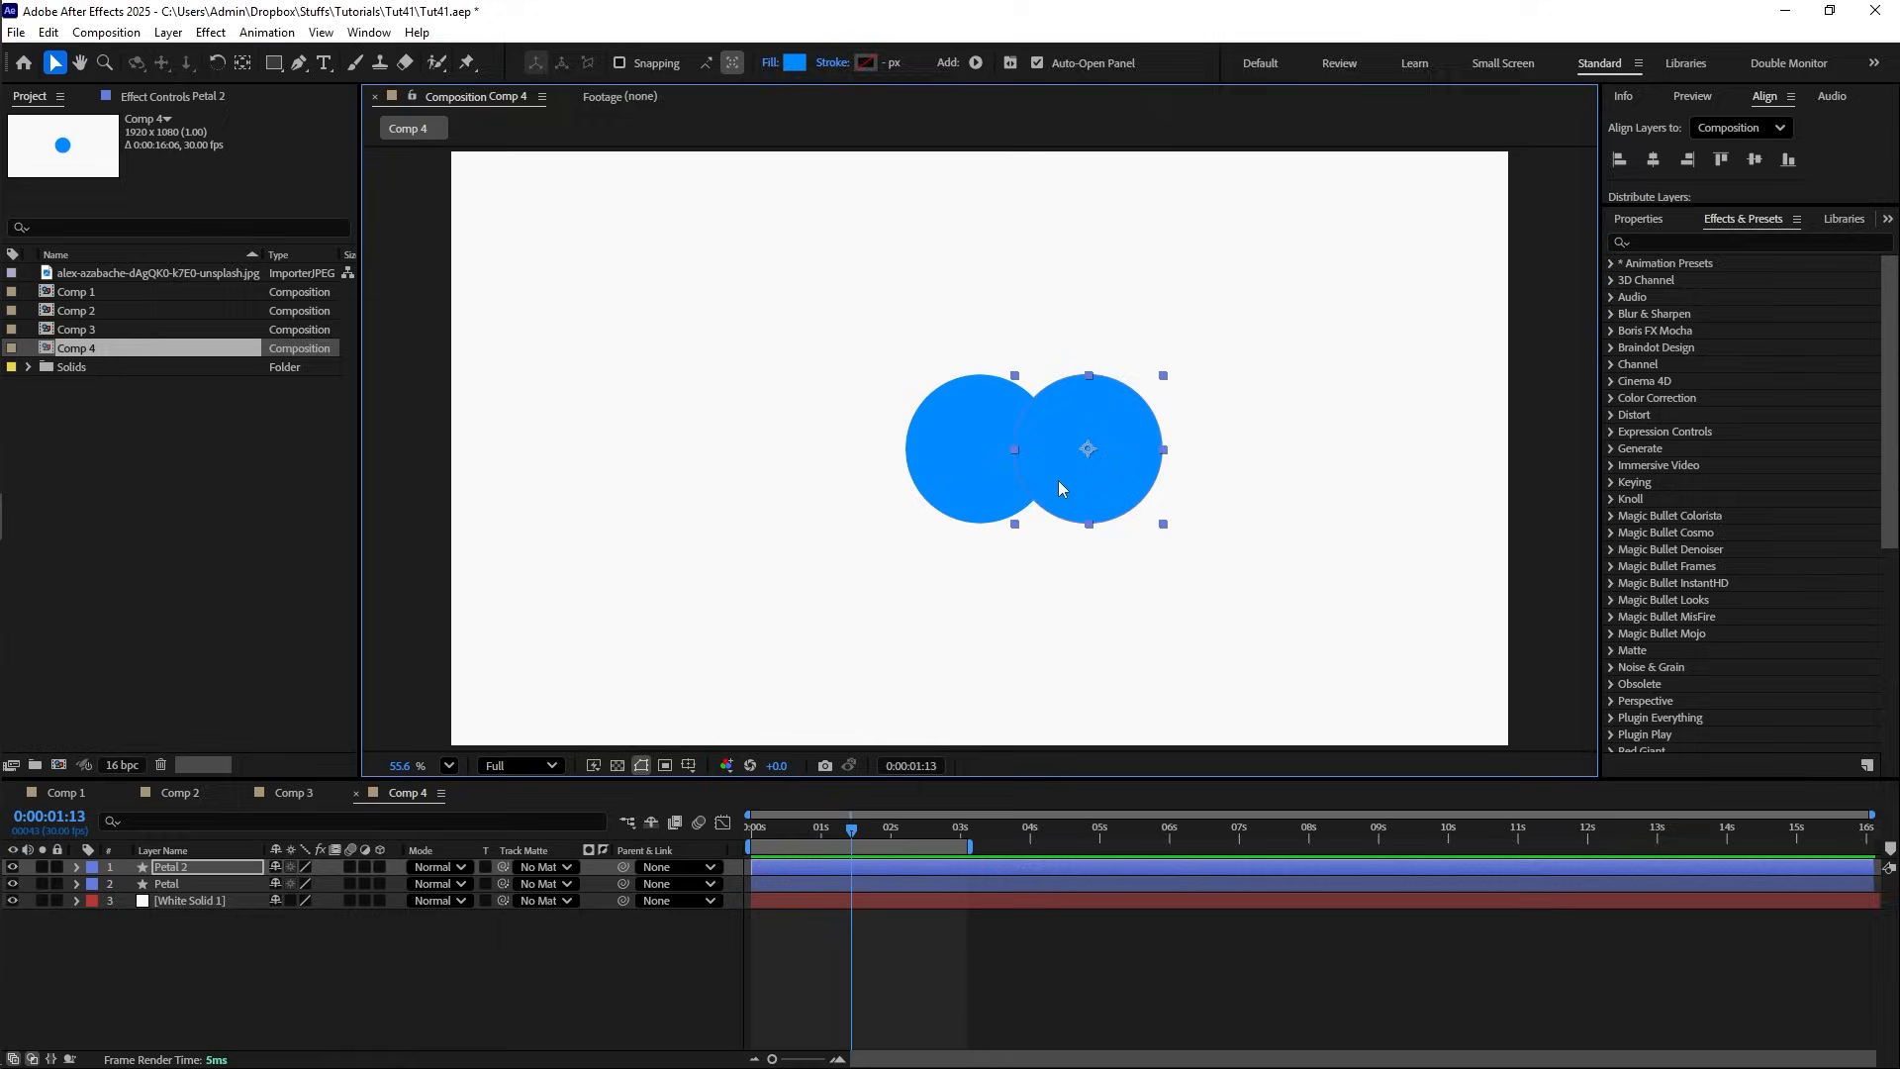
{"action": "key", "text": "Return"}
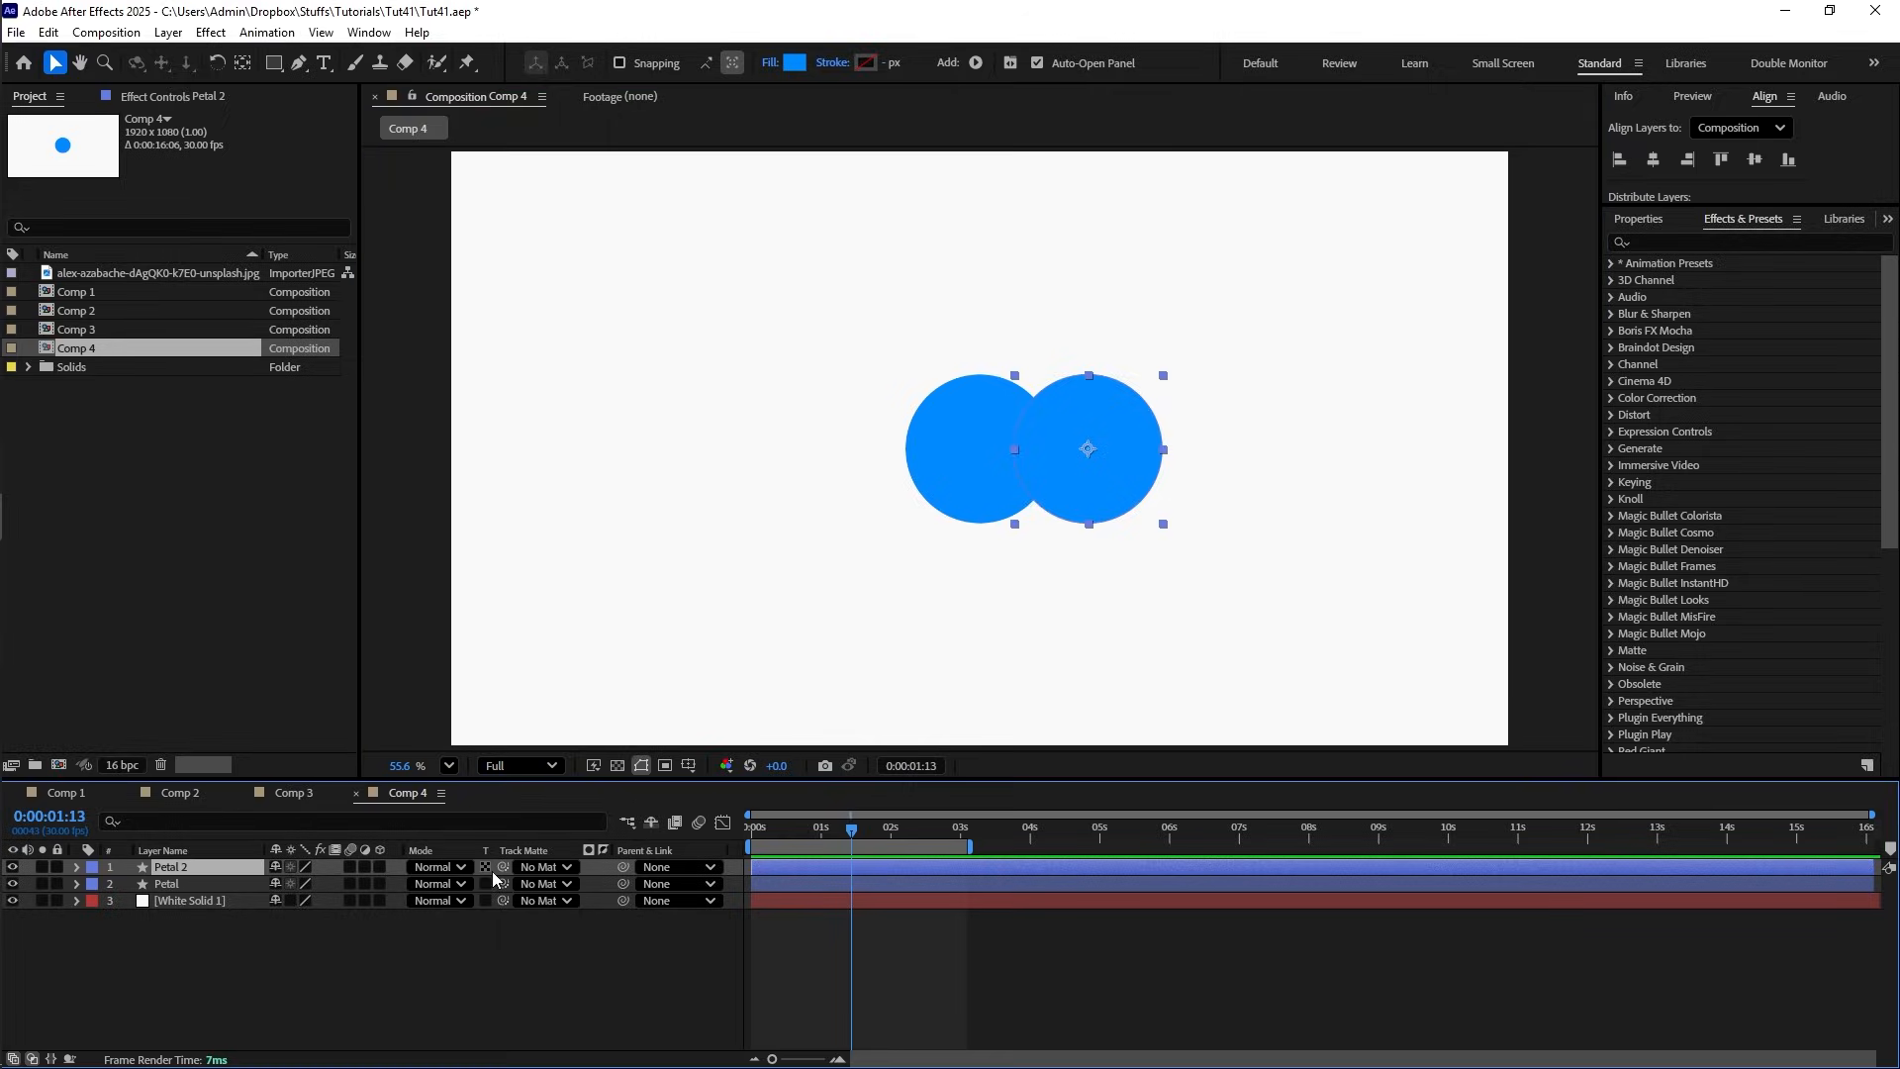
- Set Petal and Petal 2 as each other's track matte, make Petal visible again, and shift both circles to test the overlap
{"action": "left_click_drag", "start_coordinate": [503, 867], "coordinate": [210, 883]}
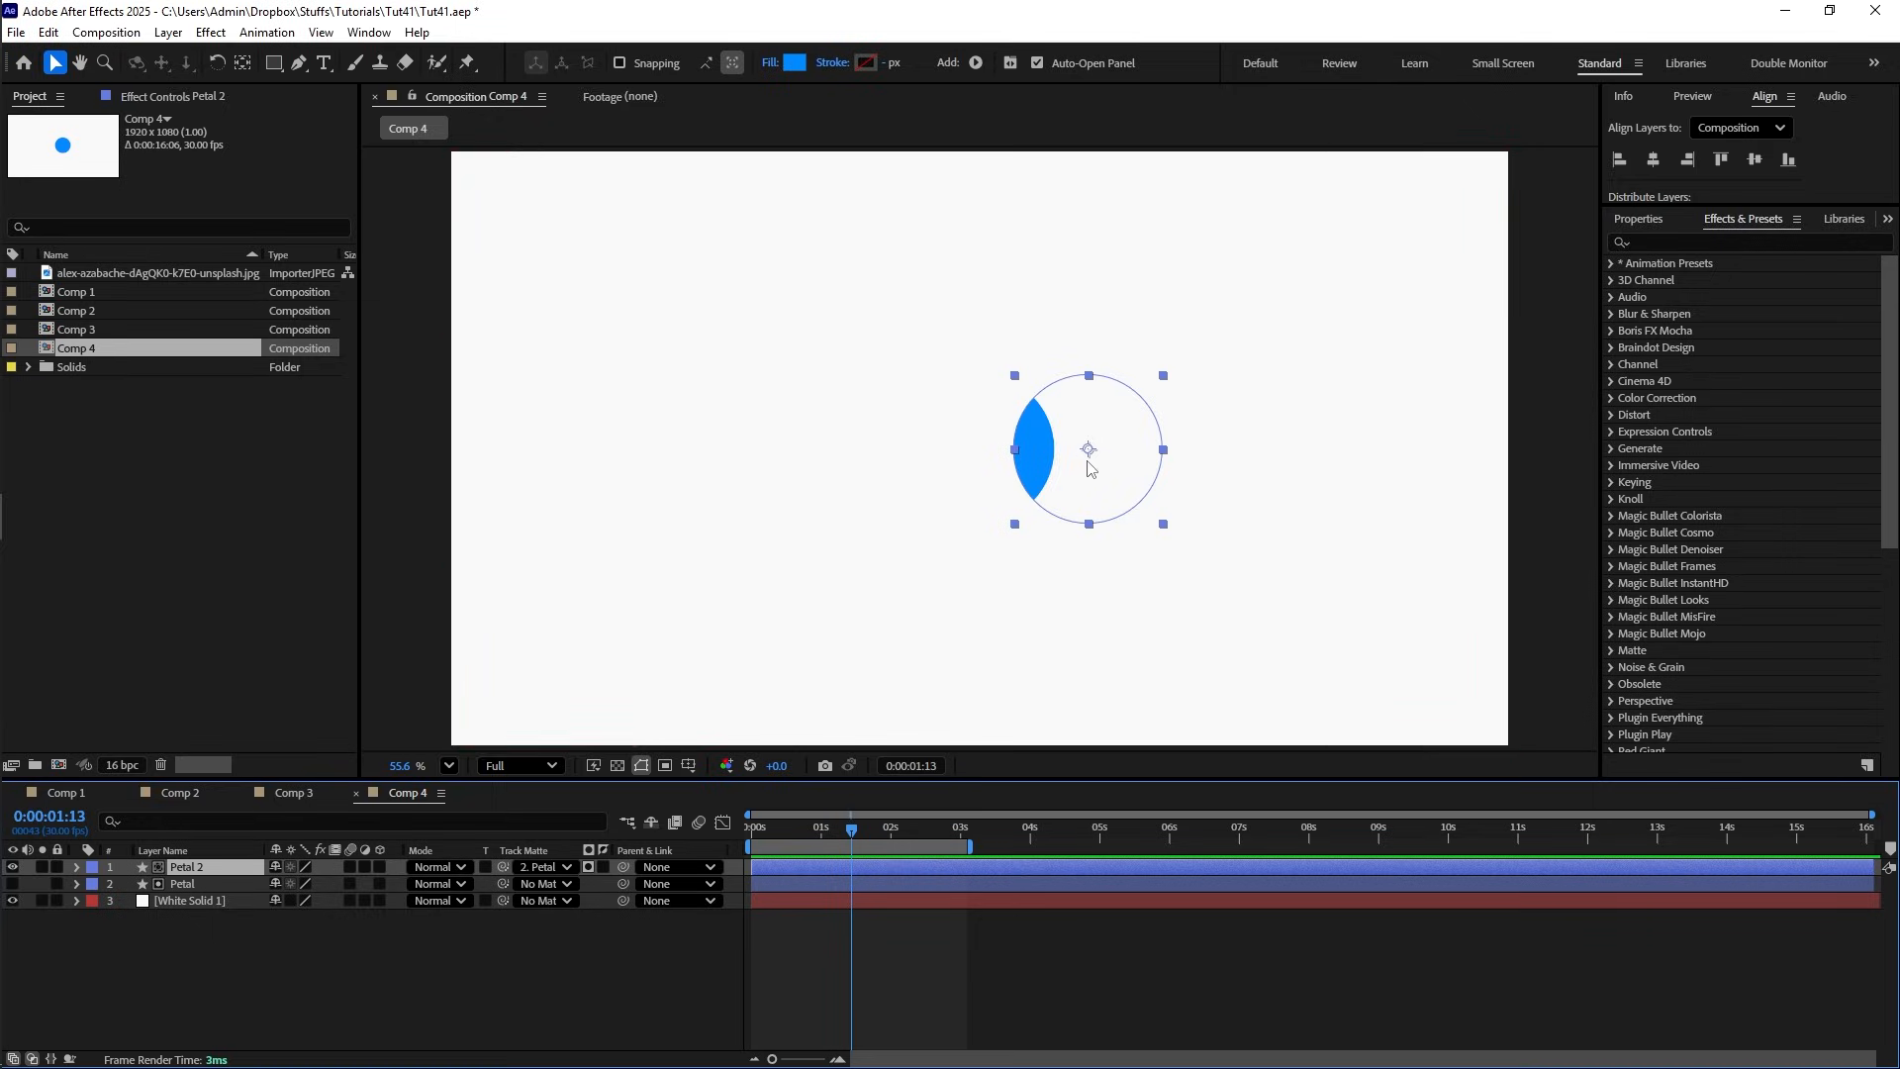
{"action": "mouse_move", "coordinate": [1098, 458]}
{"action": "left_mouse_down"}
{"action": "mouse_move", "coordinate": [1031, 481]}
{"action": "mouse_move", "coordinate": [1119, 487]}
{"action": "mouse_move", "coordinate": [1104, 462]}
{"action": "left_mouse_up"}
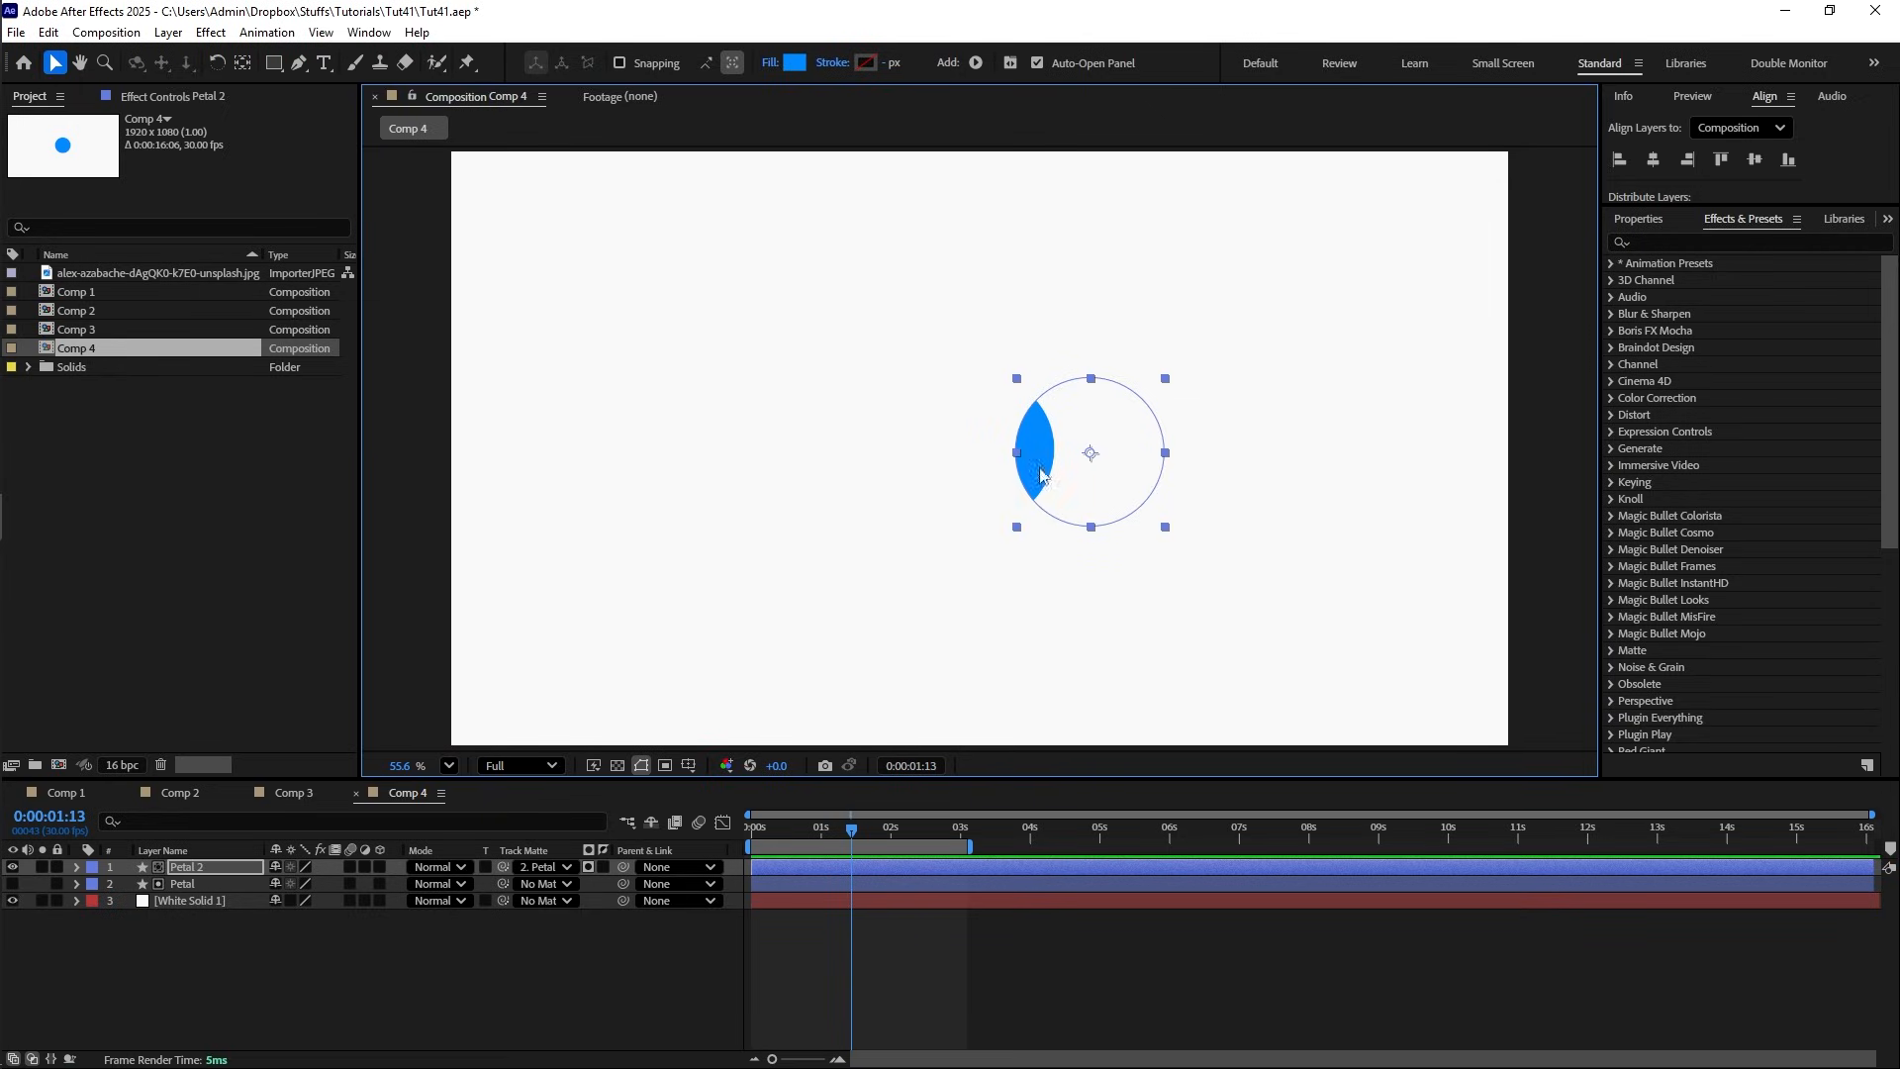
{"action": "left_click", "coordinate": [14, 885]}
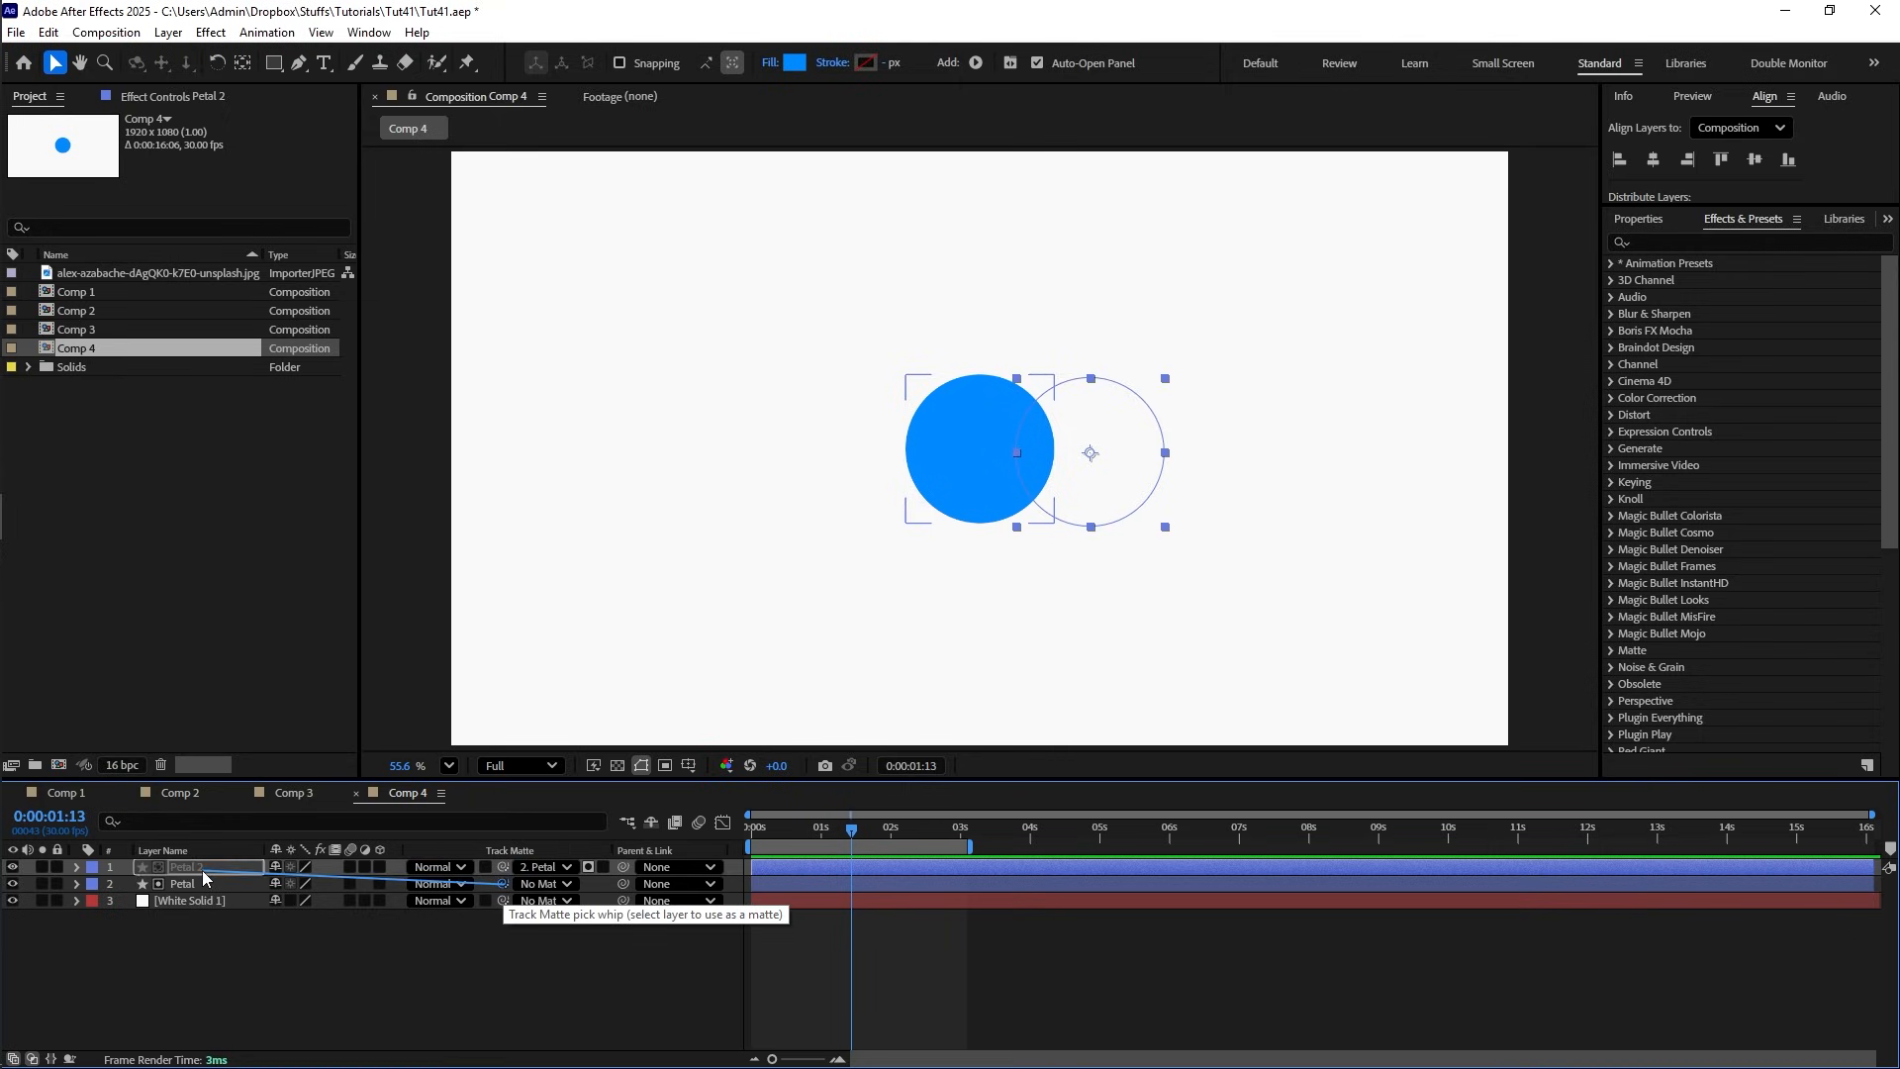
{"action": "left_click_drag", "start_coordinate": [202, 870], "coordinate": [202, 870]}
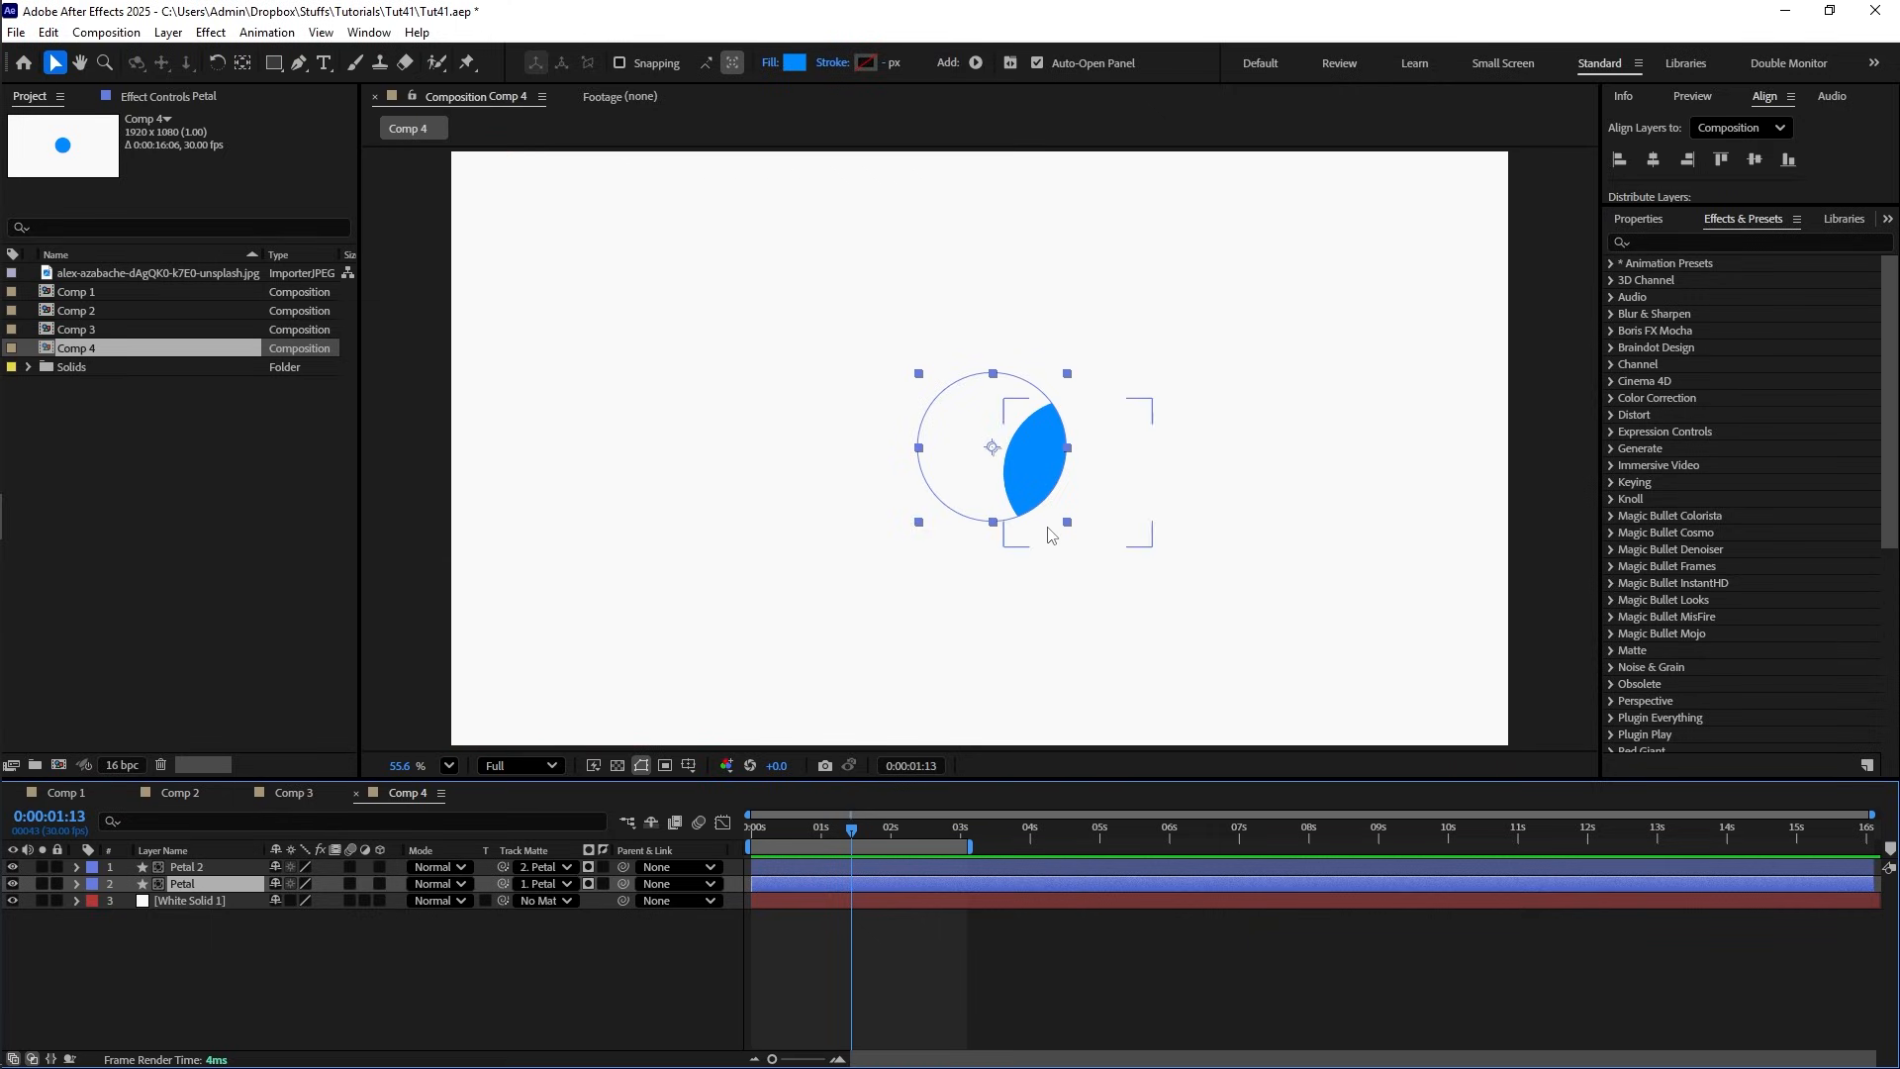
{"action": "mouse_move", "coordinate": [995, 453]}
{"action": "left_mouse_down"}
{"action": "mouse_move", "coordinate": [988, 489]}
{"action": "mouse_move", "coordinate": [1008, 463]}
{"action": "left_mouse_up"}
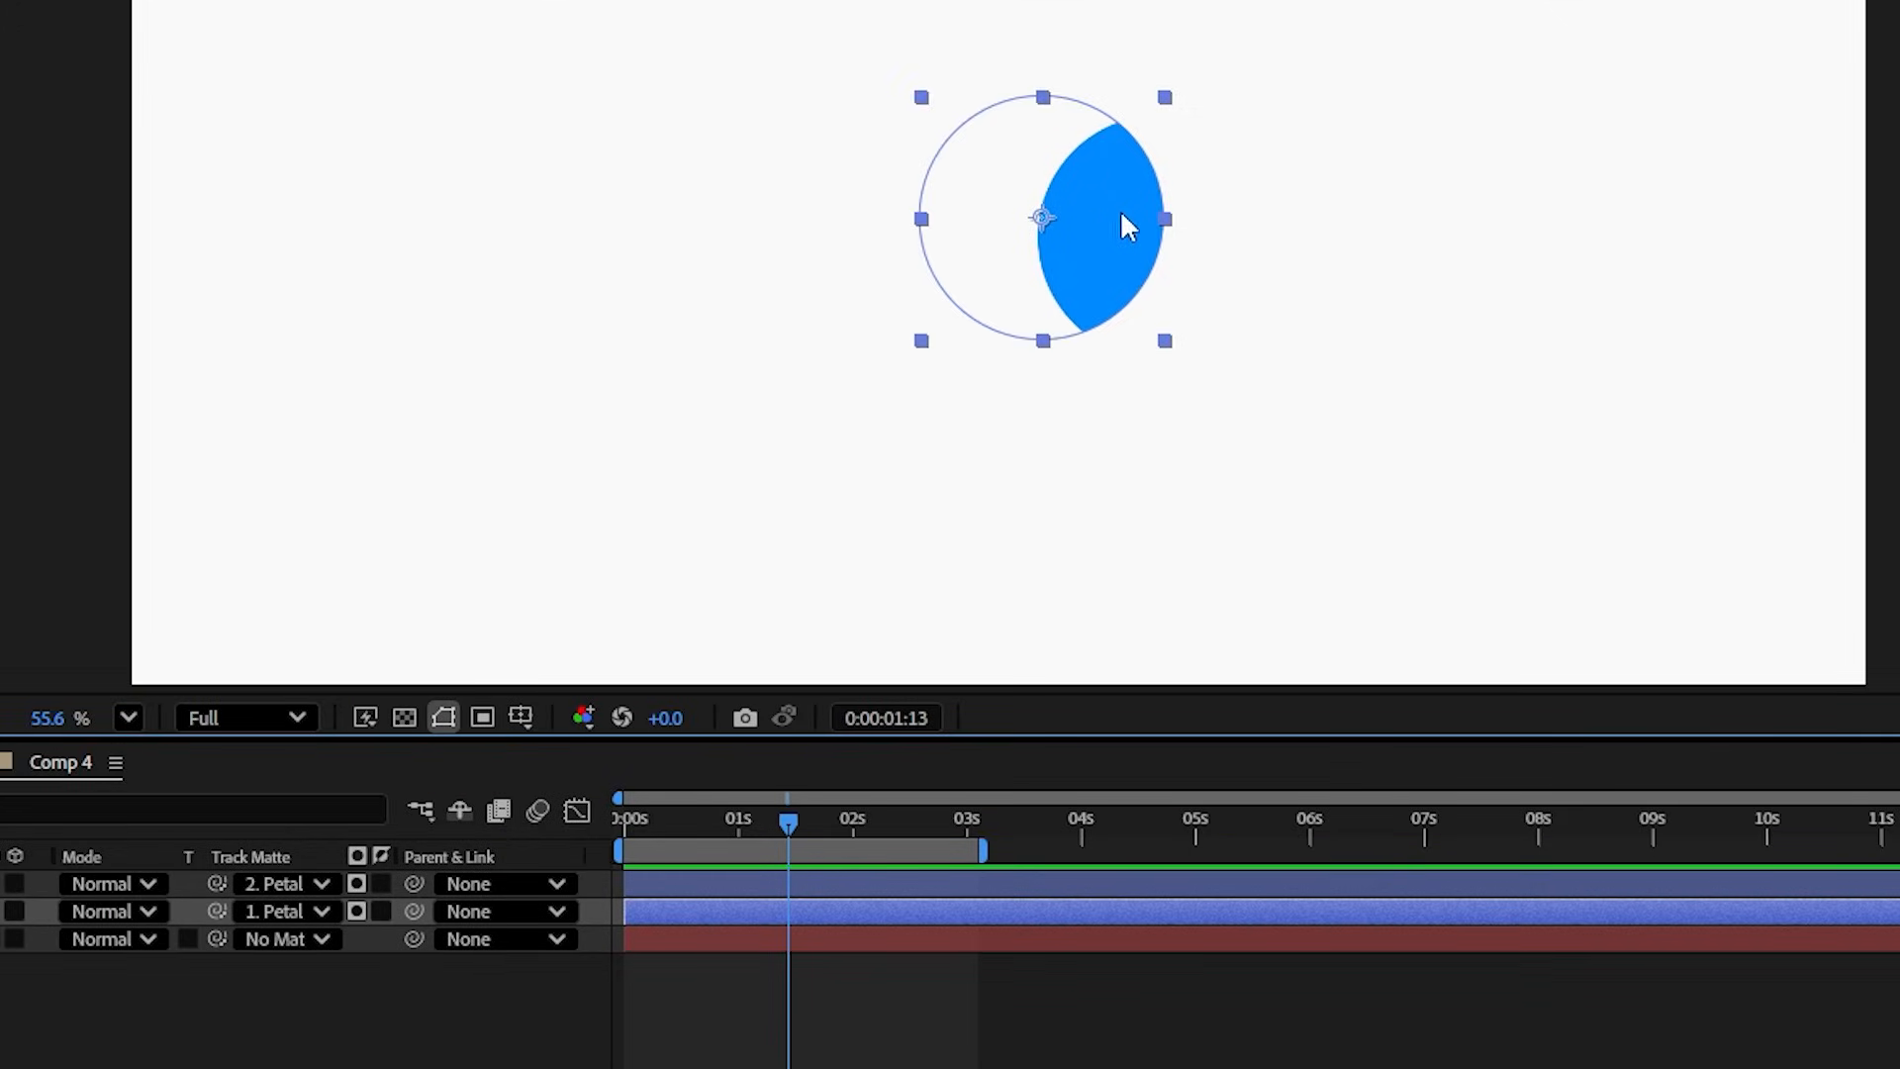
- Invert the track mattes of Petal 2 and Petal, and move Petal up and to the left to check the cut-out overlap
{"action": "left_click", "coordinate": [381, 883]}
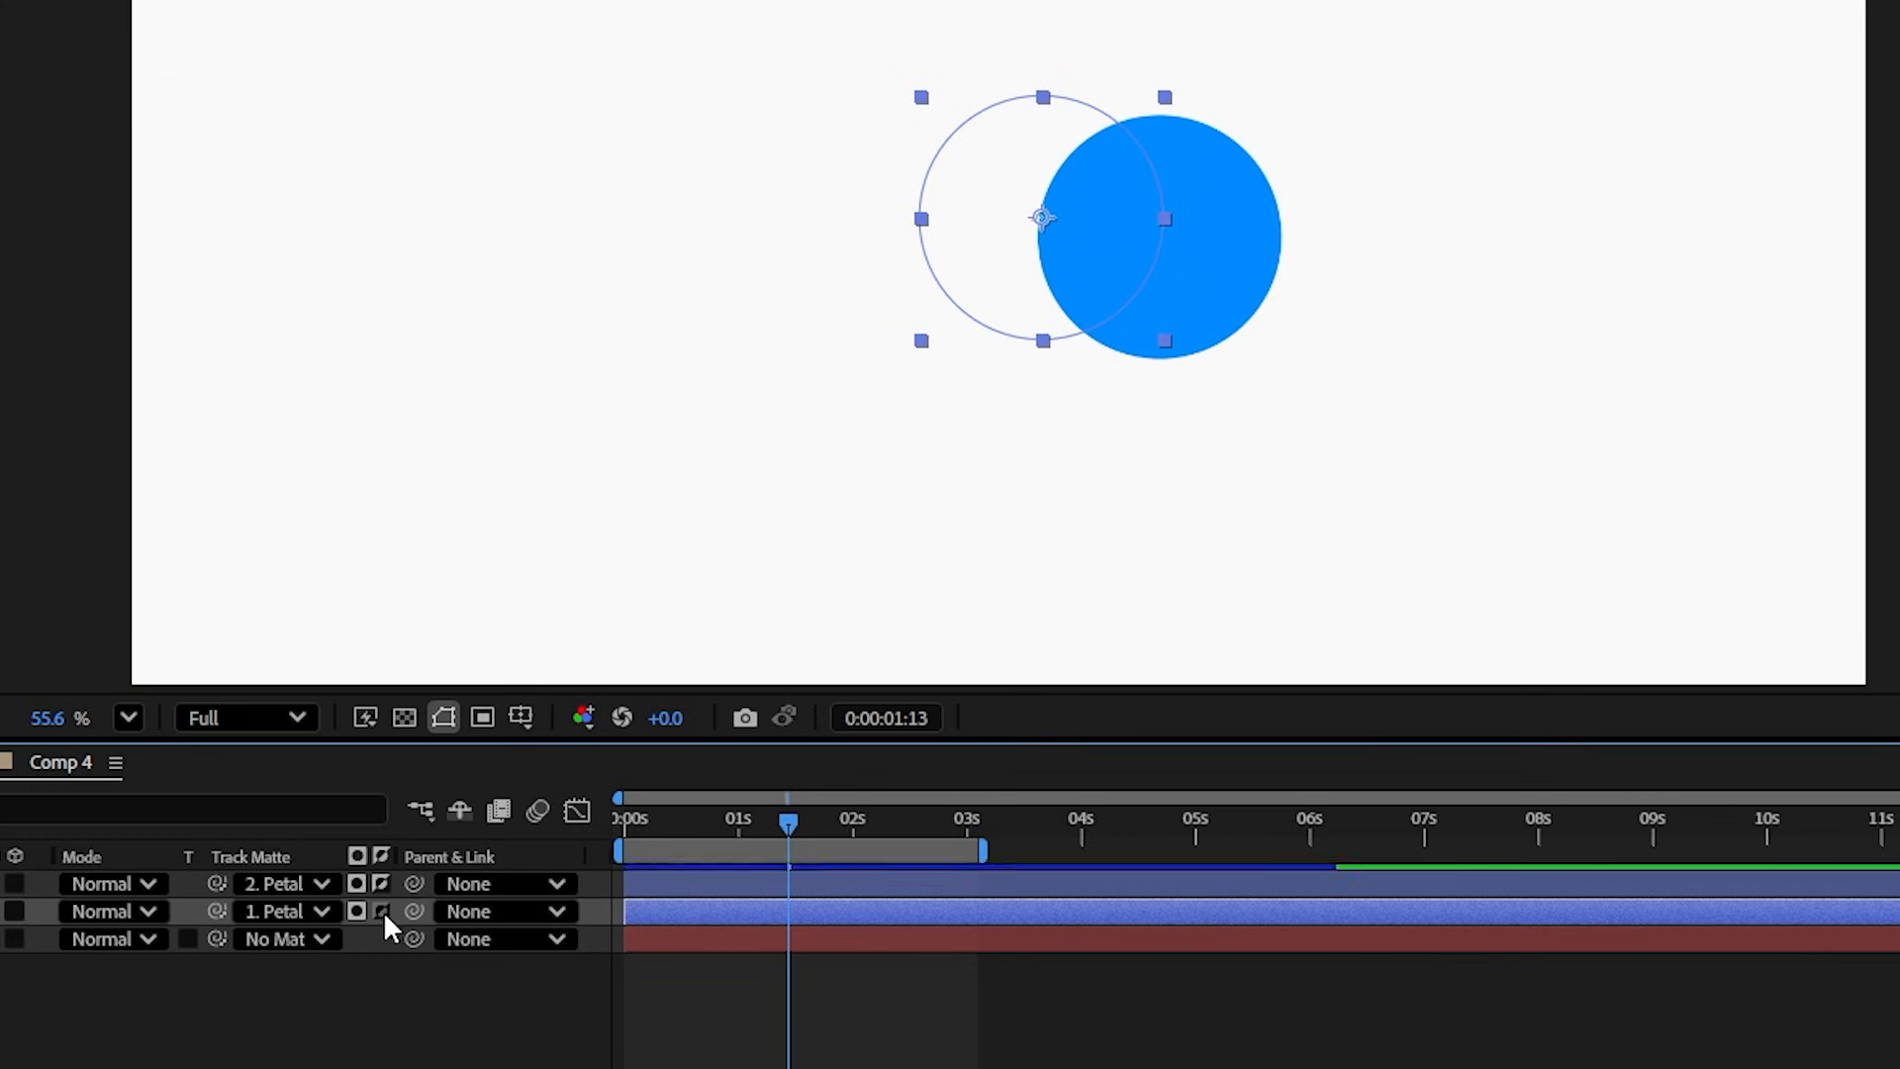
{"action": "left_click", "coordinate": [383, 911]}
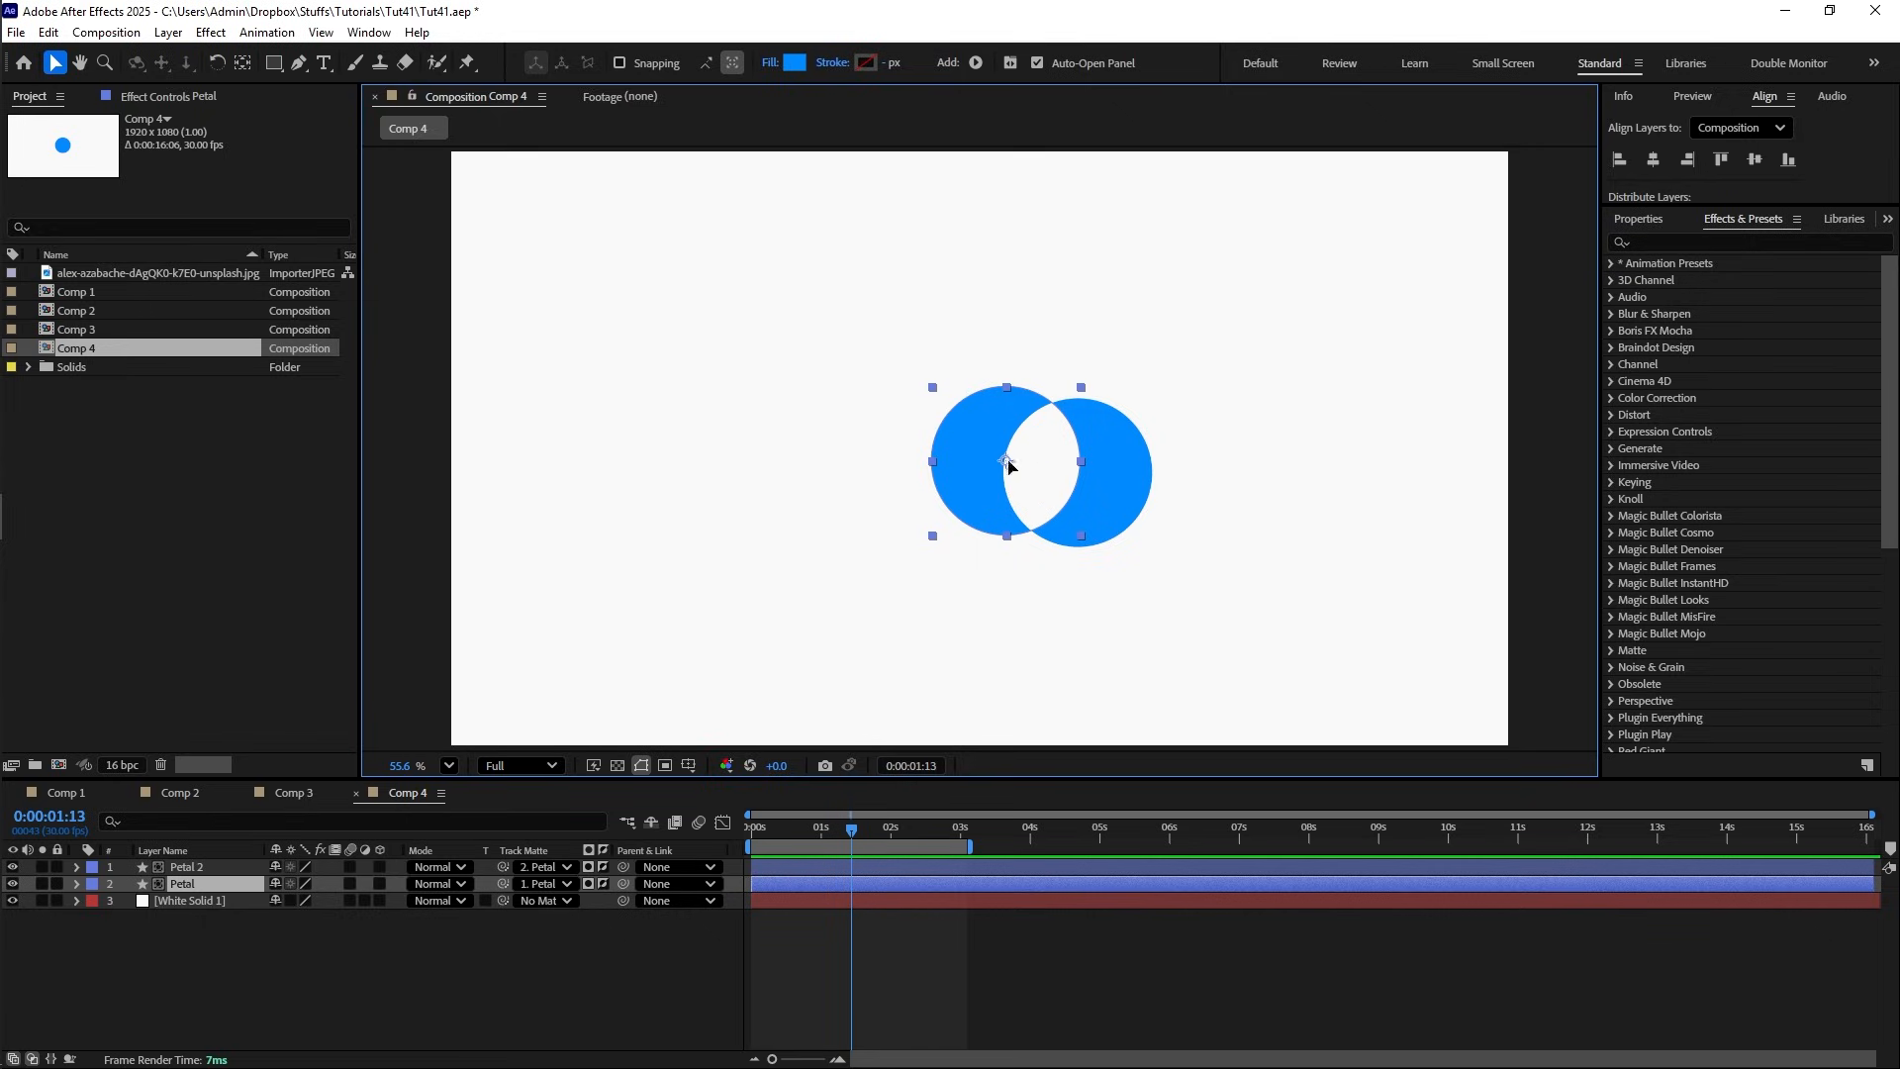
{"action": "mouse_move", "coordinate": [1009, 465]}
{"action": "left_mouse_down"}
{"action": "mouse_move", "coordinate": [947, 432]}
{"action": "mouse_move", "coordinate": [994, 457]}
{"action": "left_mouse_up"}
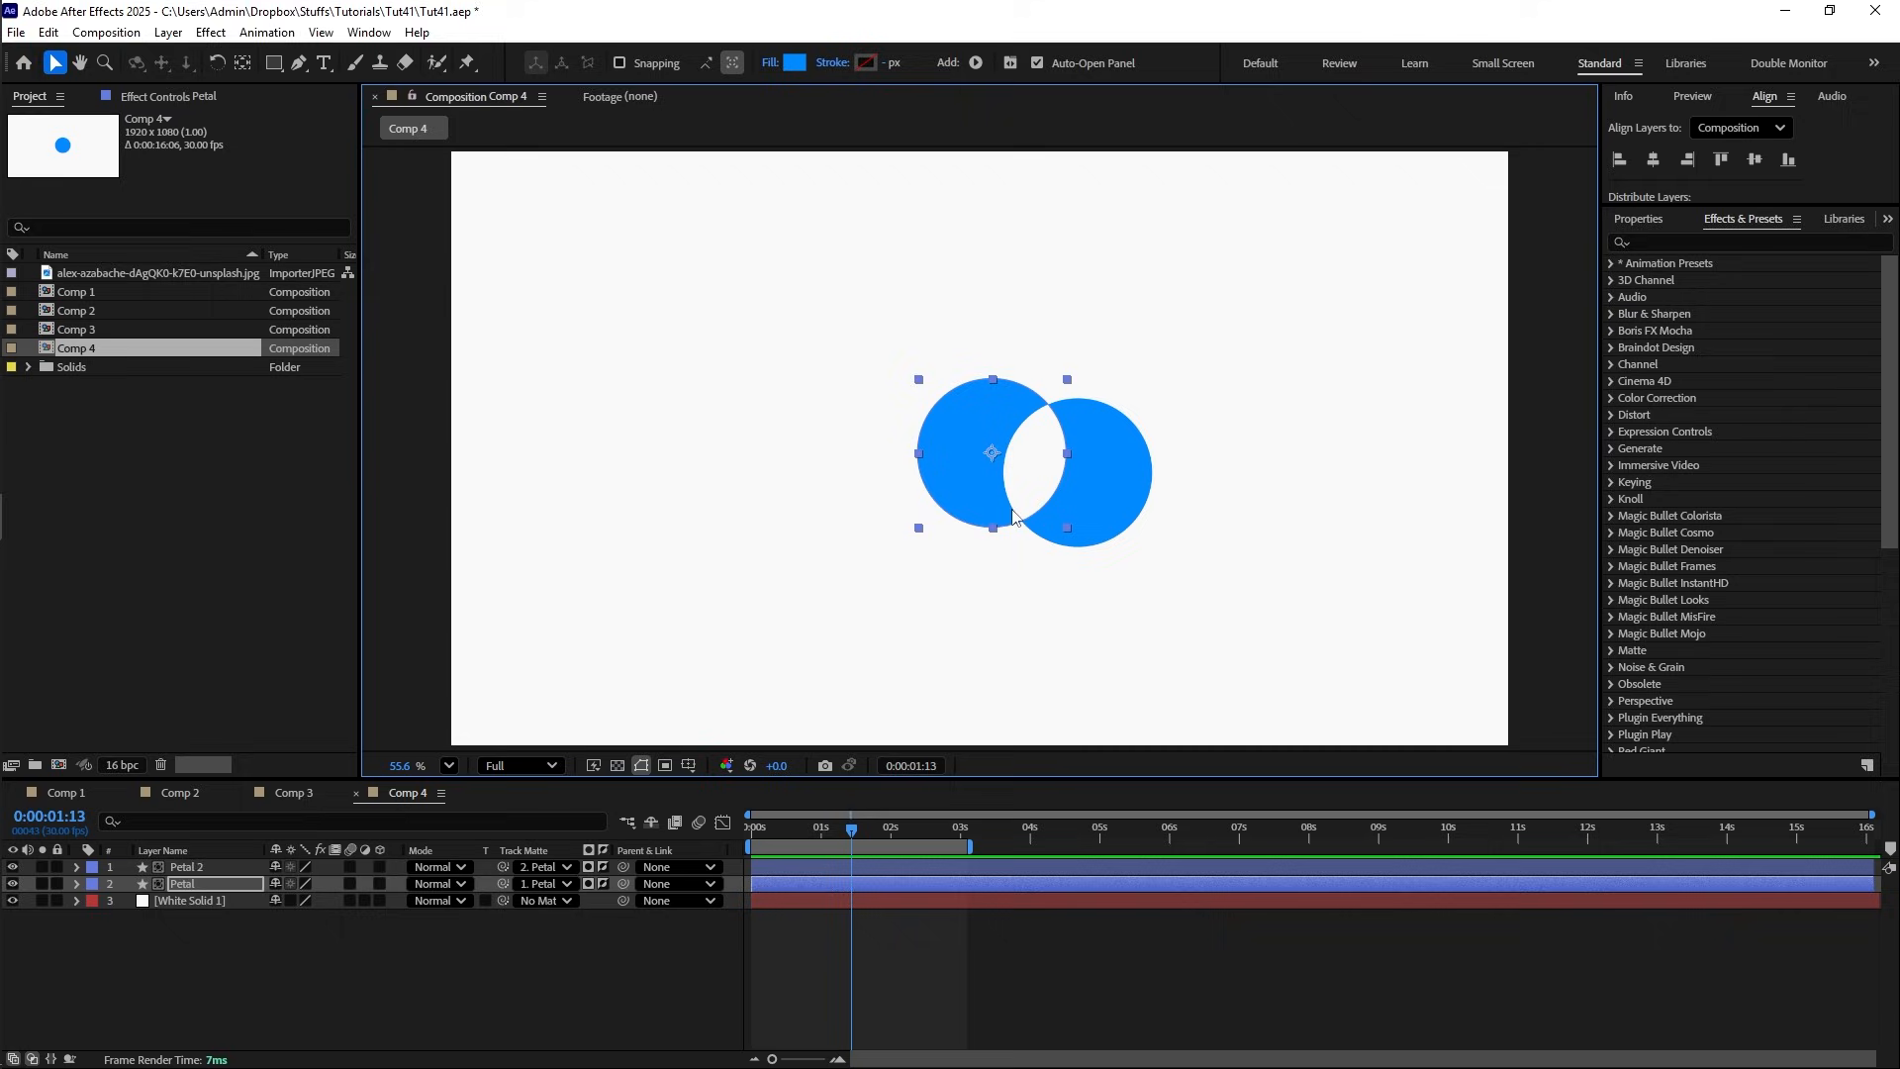
{"action": "mouse_move", "coordinate": [990, 466]}
{"action": "left_mouse_down"}
{"action": "mouse_move", "coordinate": [976, 442]}
{"action": "mouse_move", "coordinate": [997, 436]}
{"action": "mouse_move", "coordinate": [968, 450]}
{"action": "mouse_move", "coordinate": [994, 465]}
{"action": "mouse_move", "coordinate": [969, 463]}
{"action": "left_mouse_up"}
- Duplicate Petal 2 and place the copy up and to the left of Petal, partly overlapping it
{"action": "left_click", "coordinate": [193, 870]}
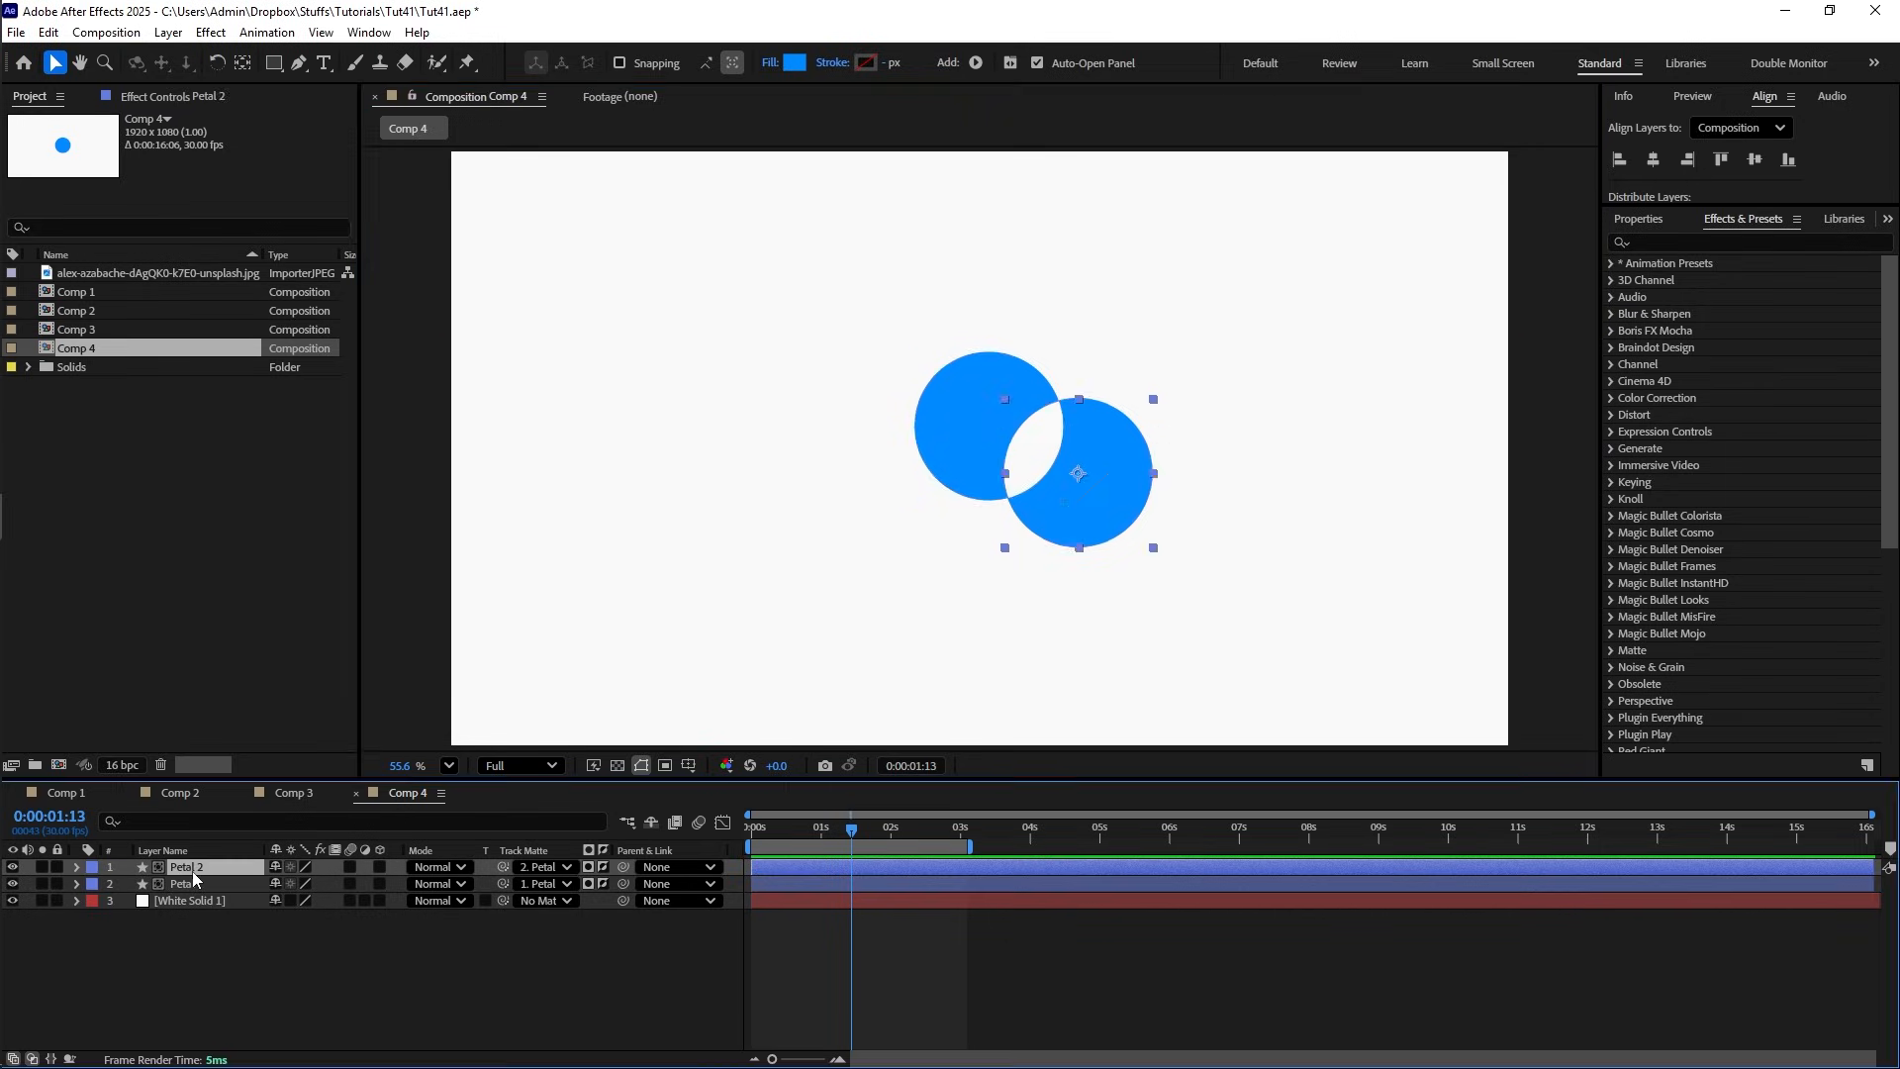
{"action": "key", "text": "ctrl+d"}
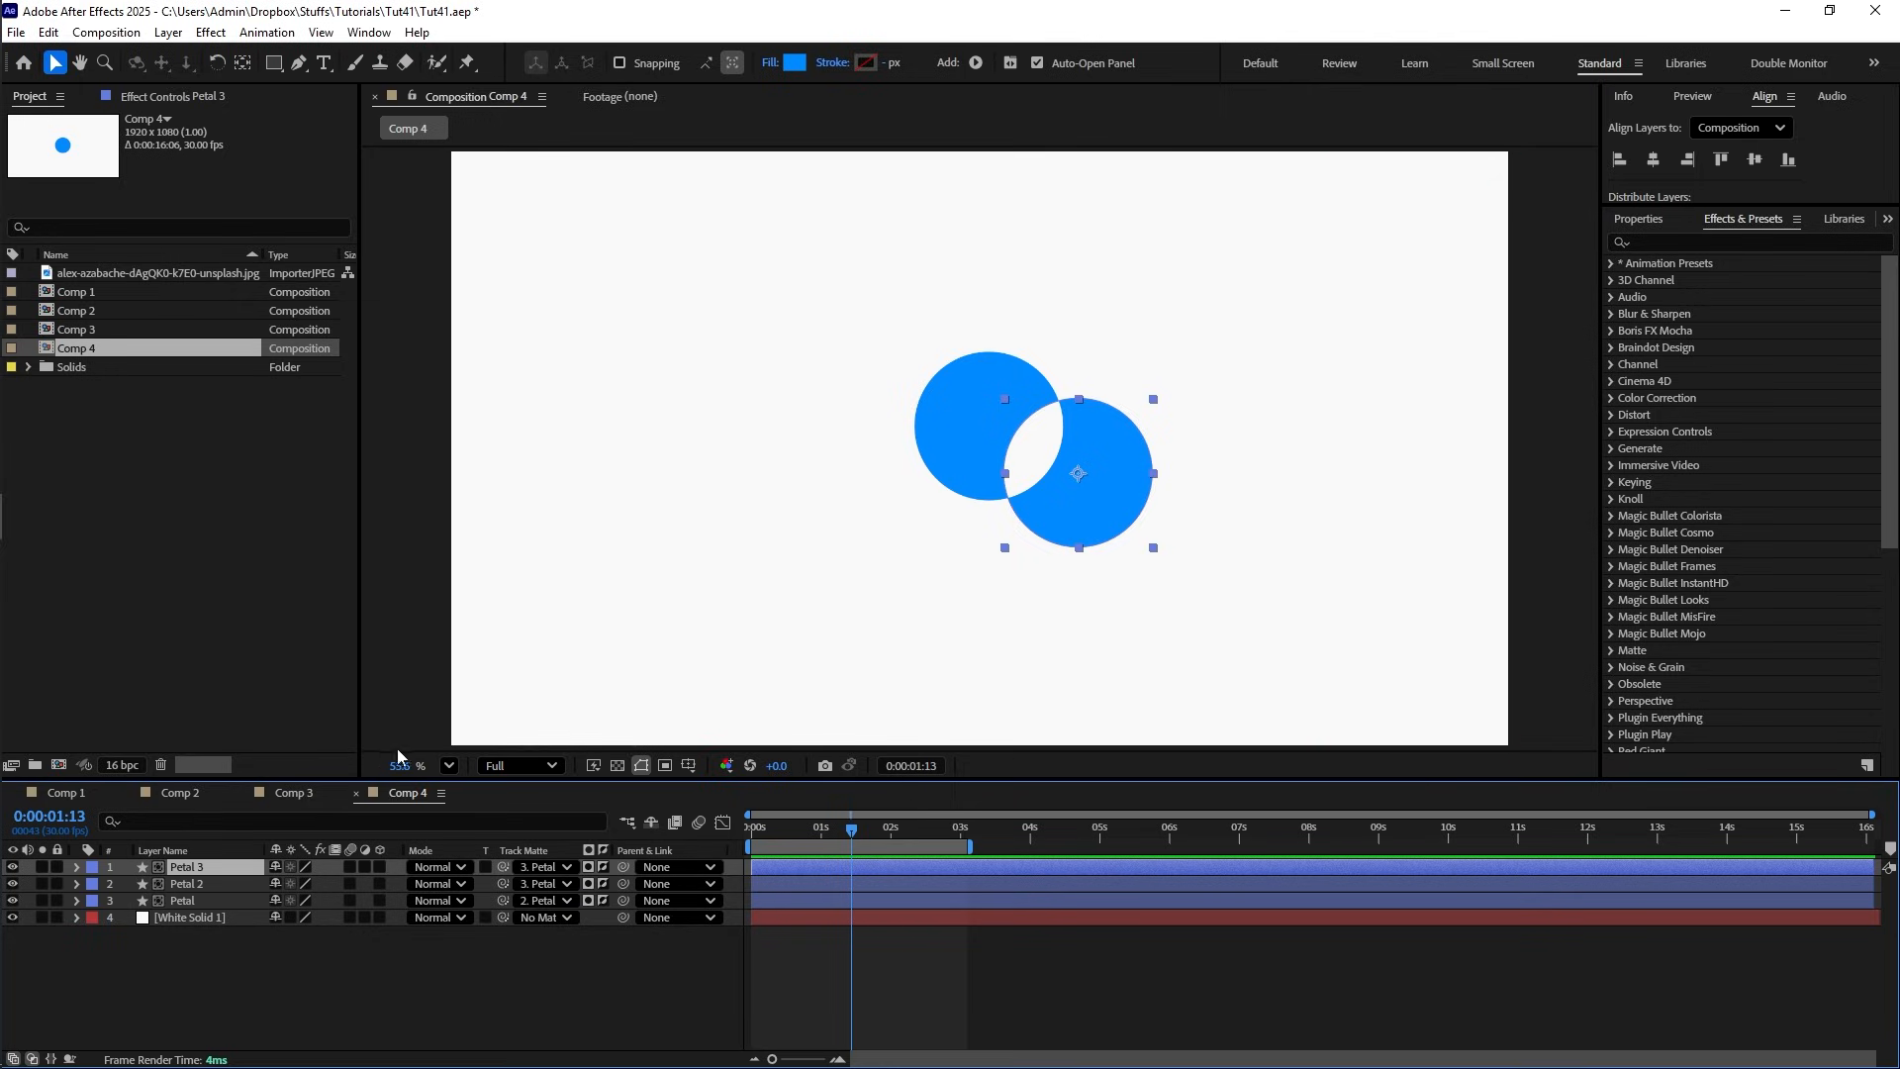
{"action": "left_click_drag", "start_coordinate": [1089, 483], "coordinate": [914, 373]}
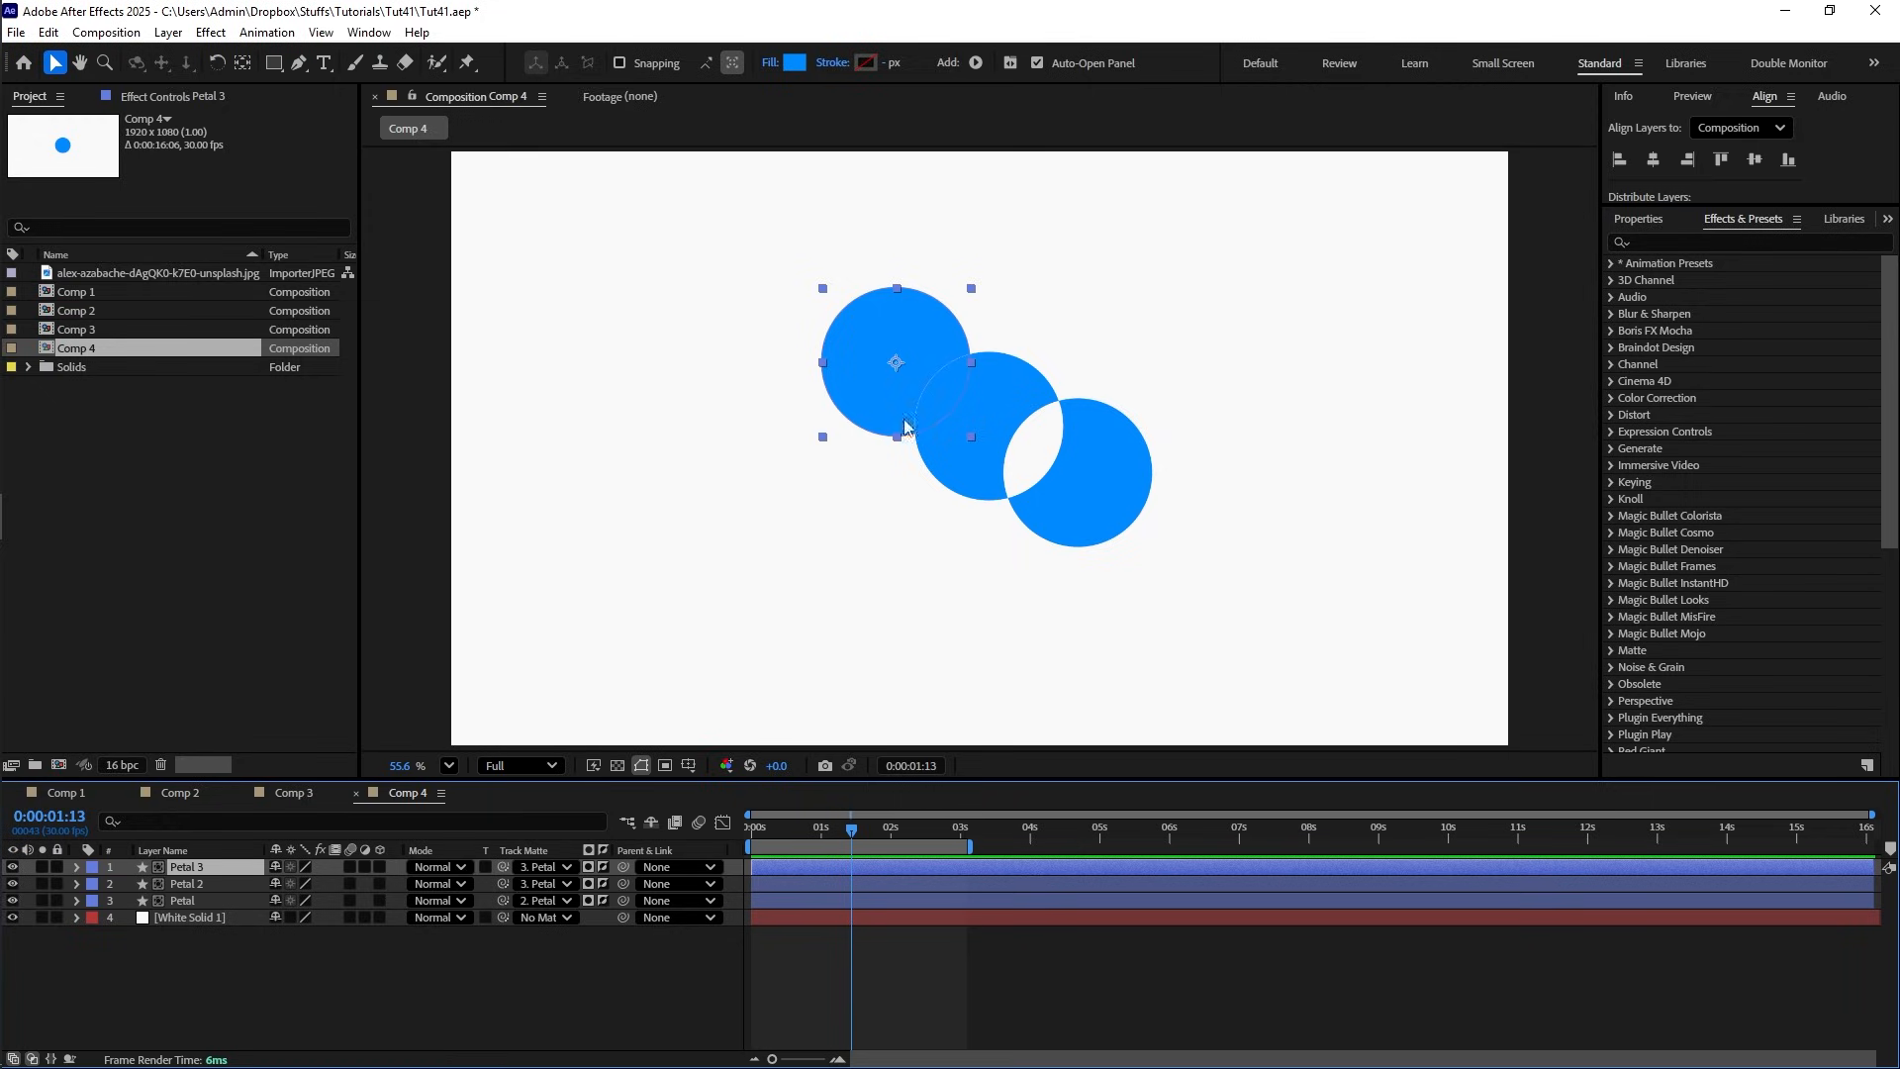
- Solo Petal 3 and Petal to inspect their mattes, unsolo them, and reposition Petal 3 to overlap Petal's upper-left edge
{"action": "left_click", "coordinate": [42, 867]}
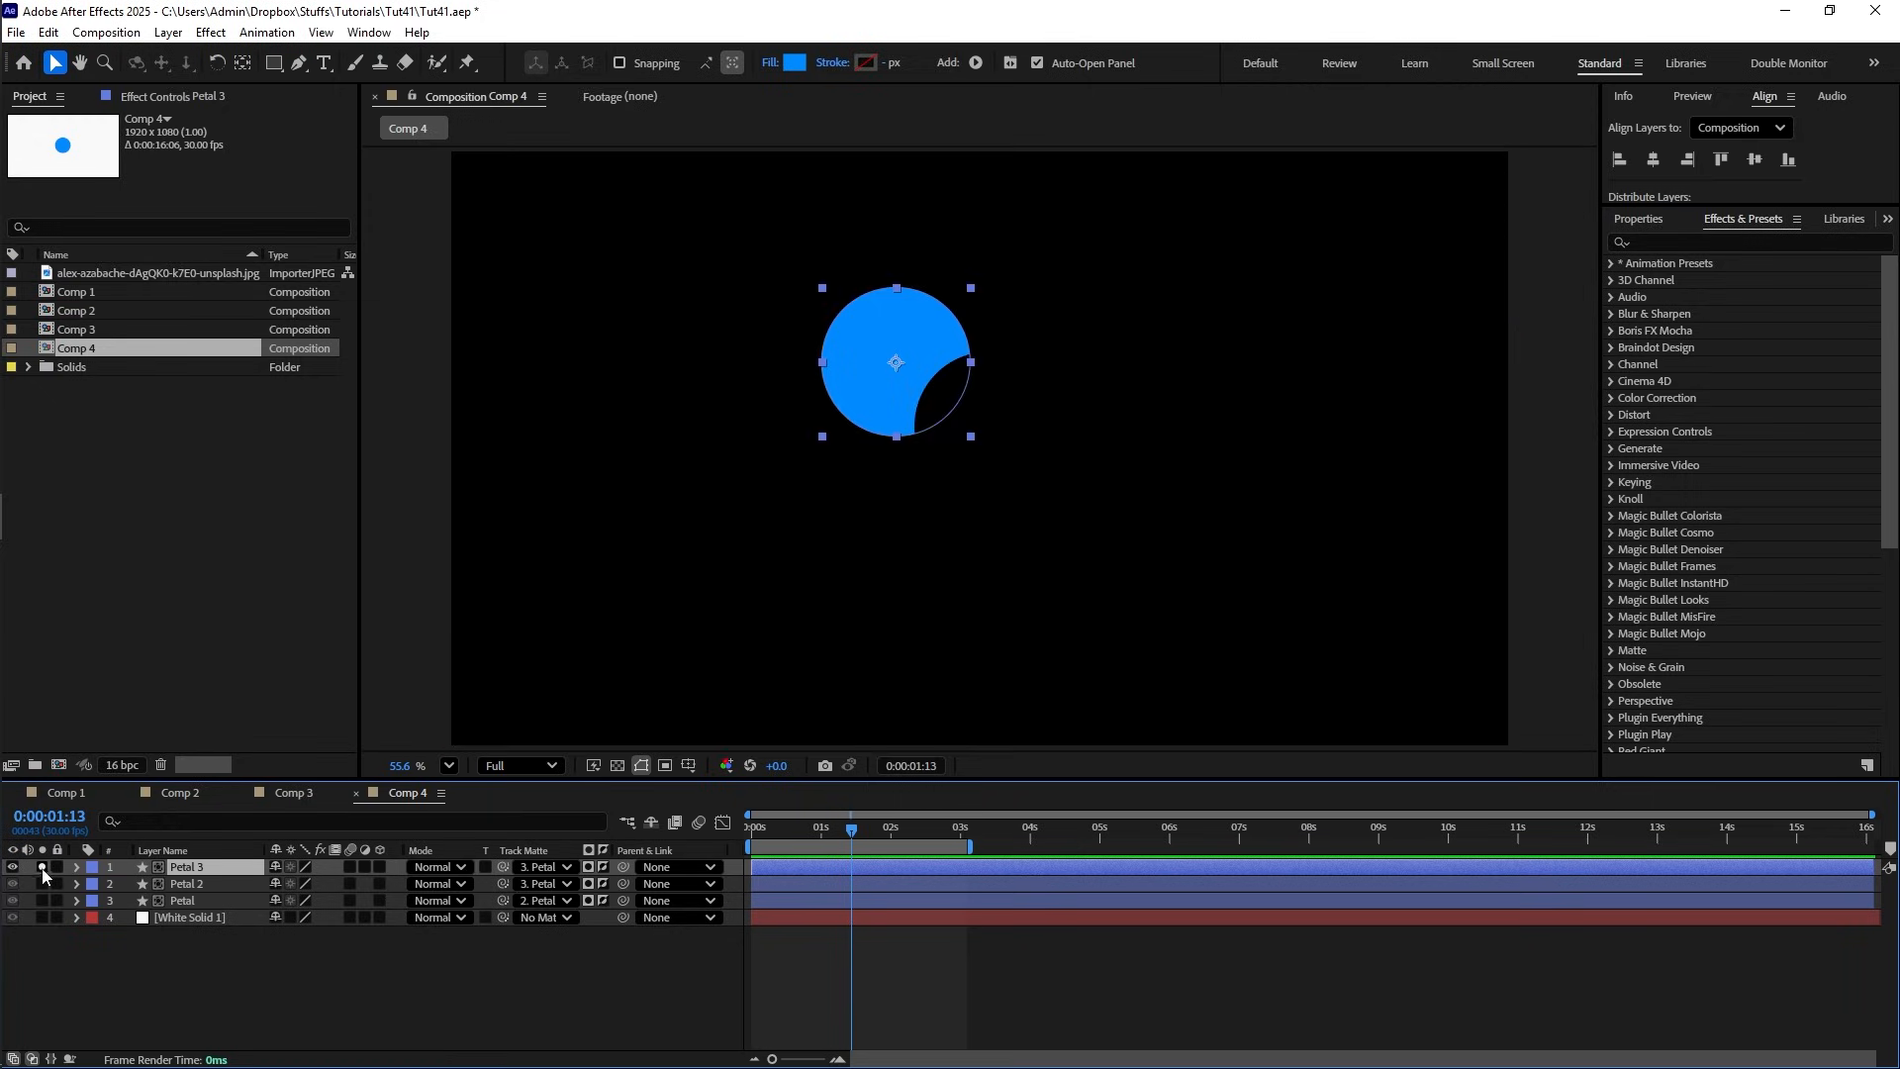
{"action": "left_click_drag", "start_coordinate": [896, 364], "coordinate": [951, 422]}
{"action": "left_click", "coordinate": [194, 902]}
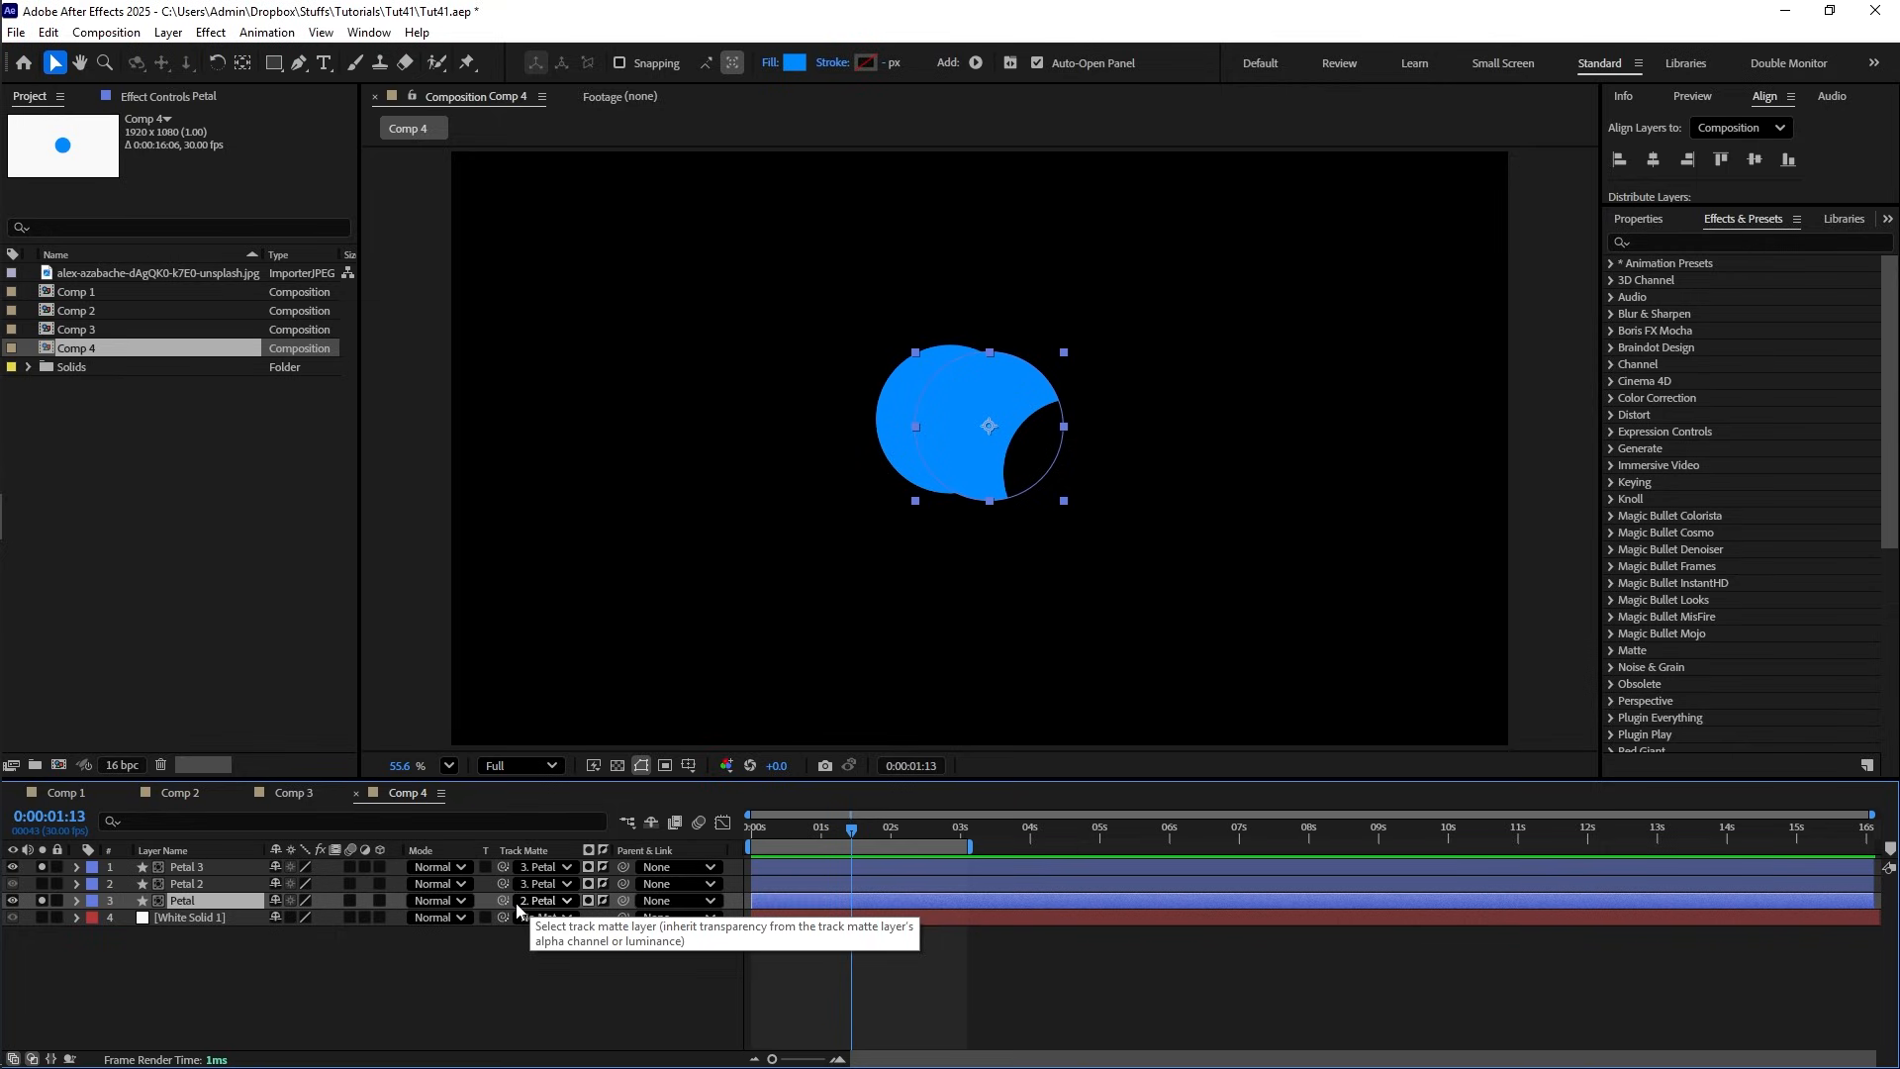
{"action": "left_click", "coordinate": [42, 867]}
{"action": "left_click", "coordinate": [41, 901]}
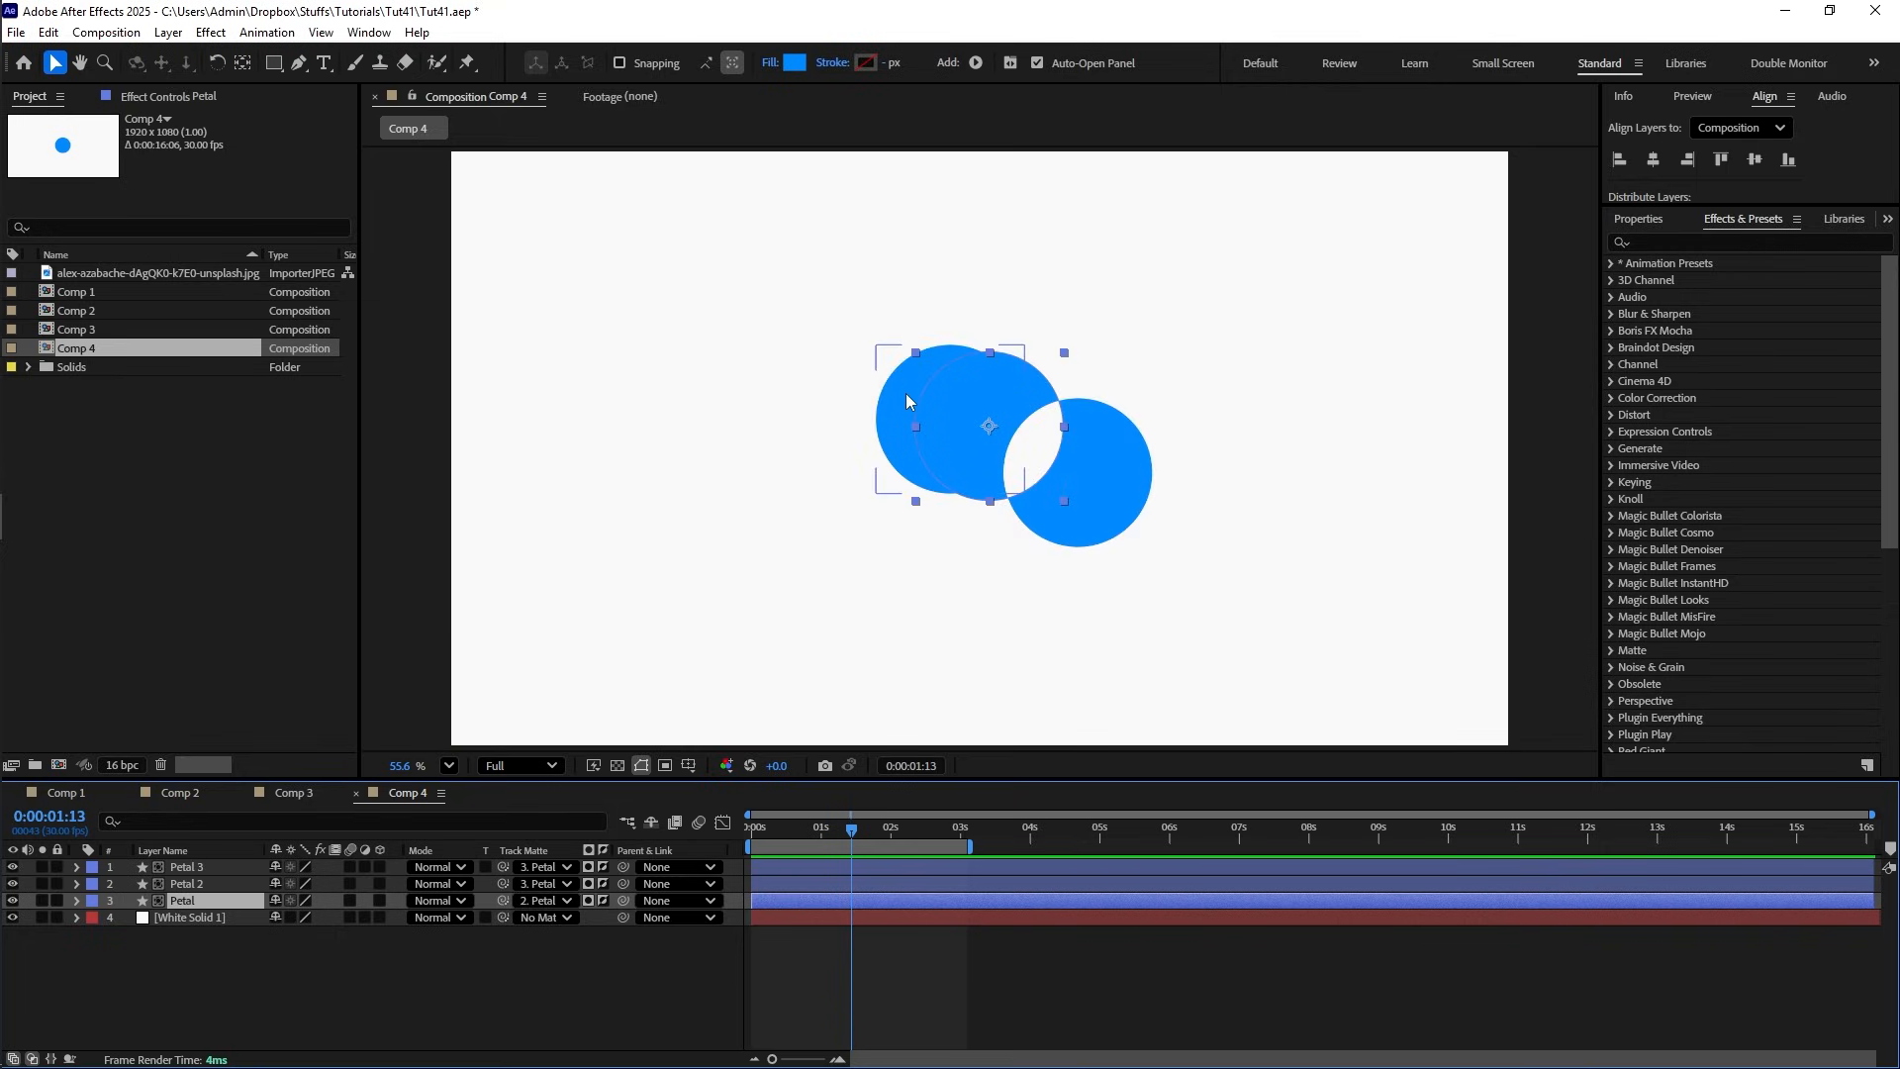
{"action": "left_click_drag", "start_coordinate": [906, 394], "coordinate": [857, 361]}
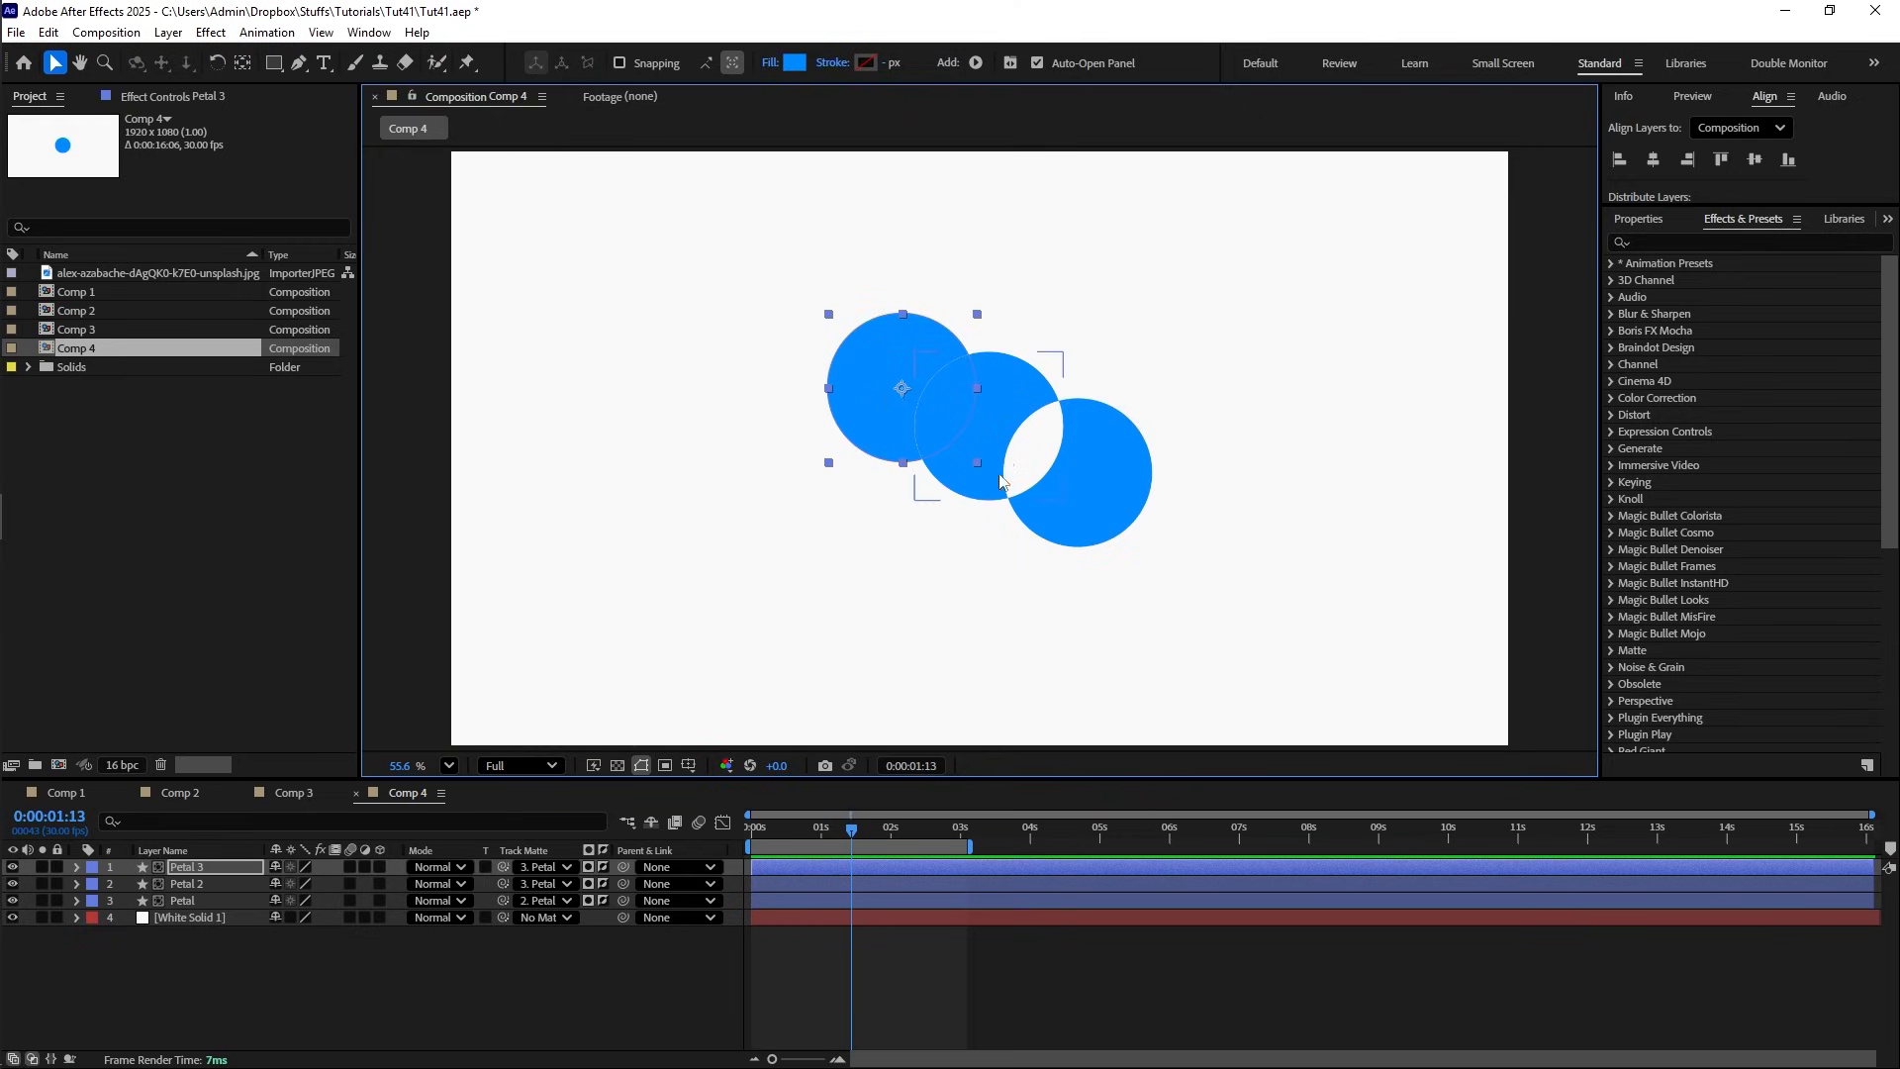
- Remove the track mattes from all three petal layers at once and deselect them
{"action": "left_click", "coordinate": [219, 898], "text": "shift"}
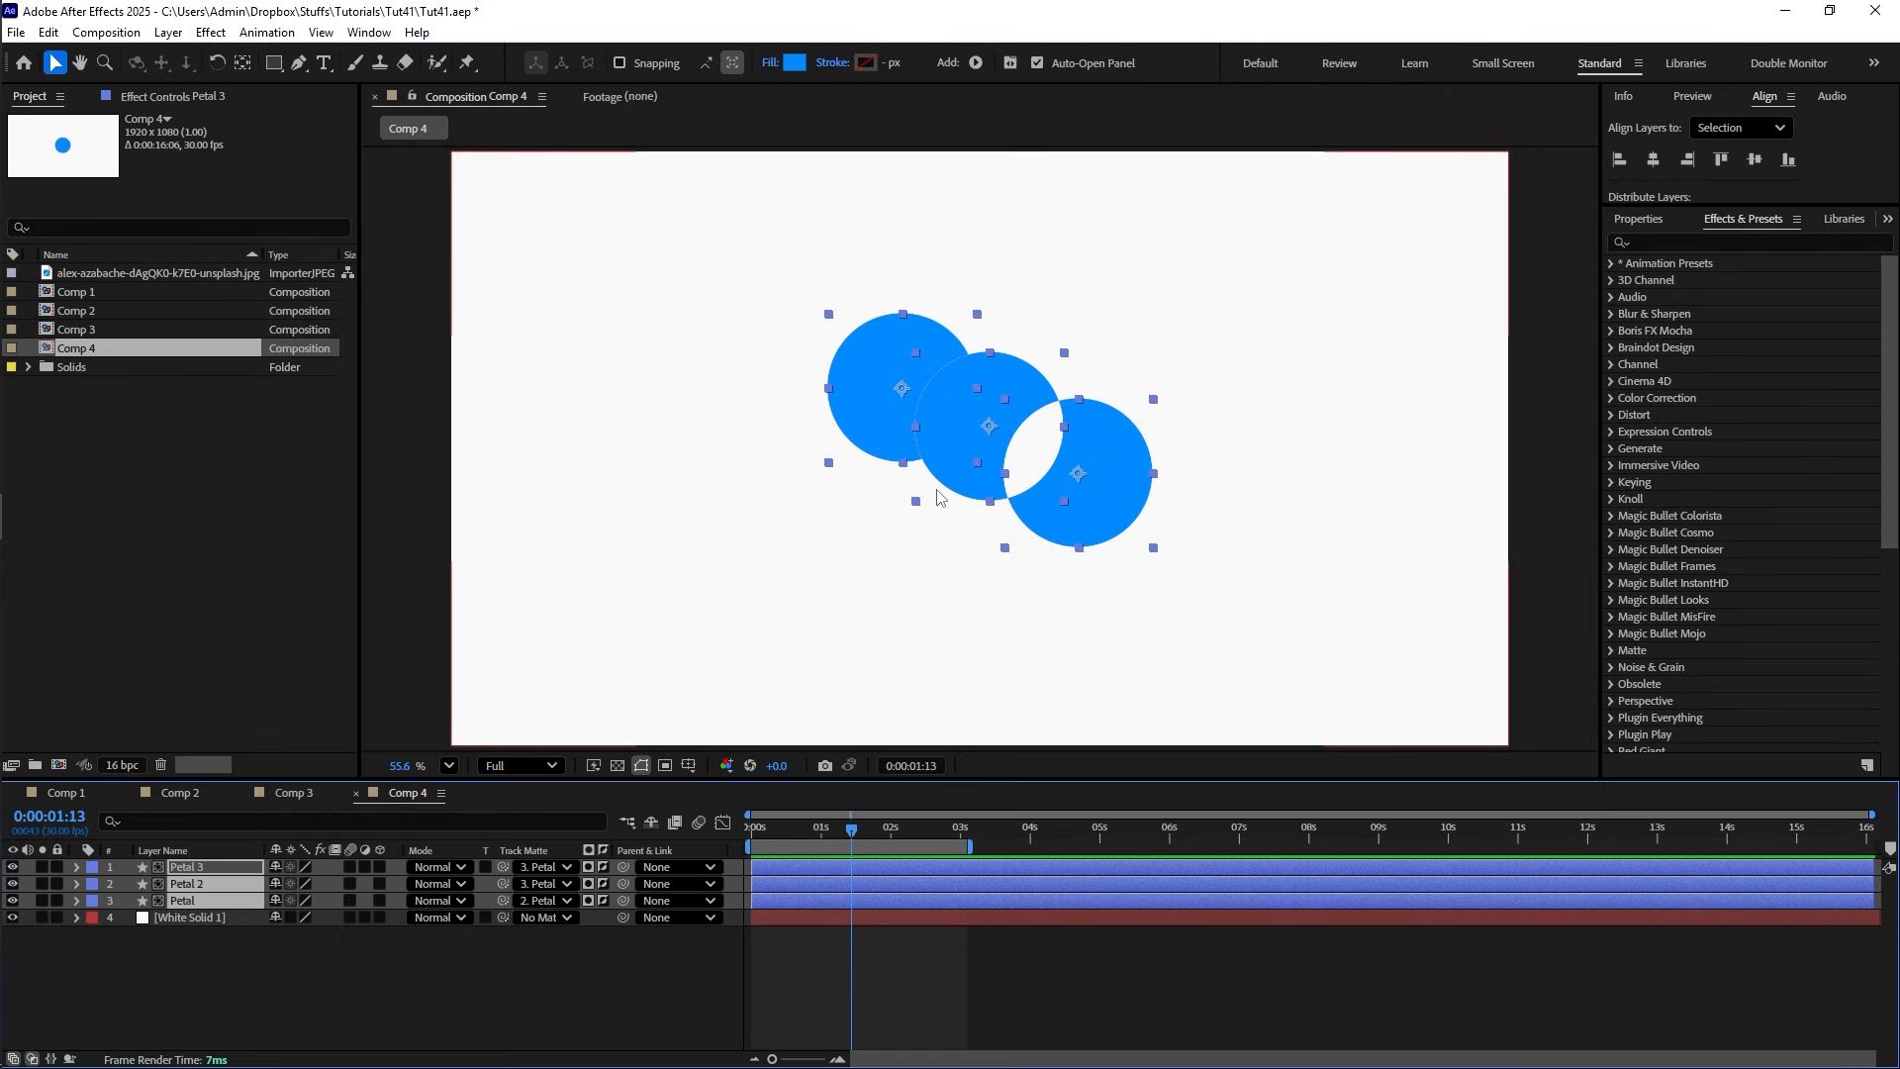
{"action": "left_click", "coordinate": [503, 870], "text": "ctrl"}
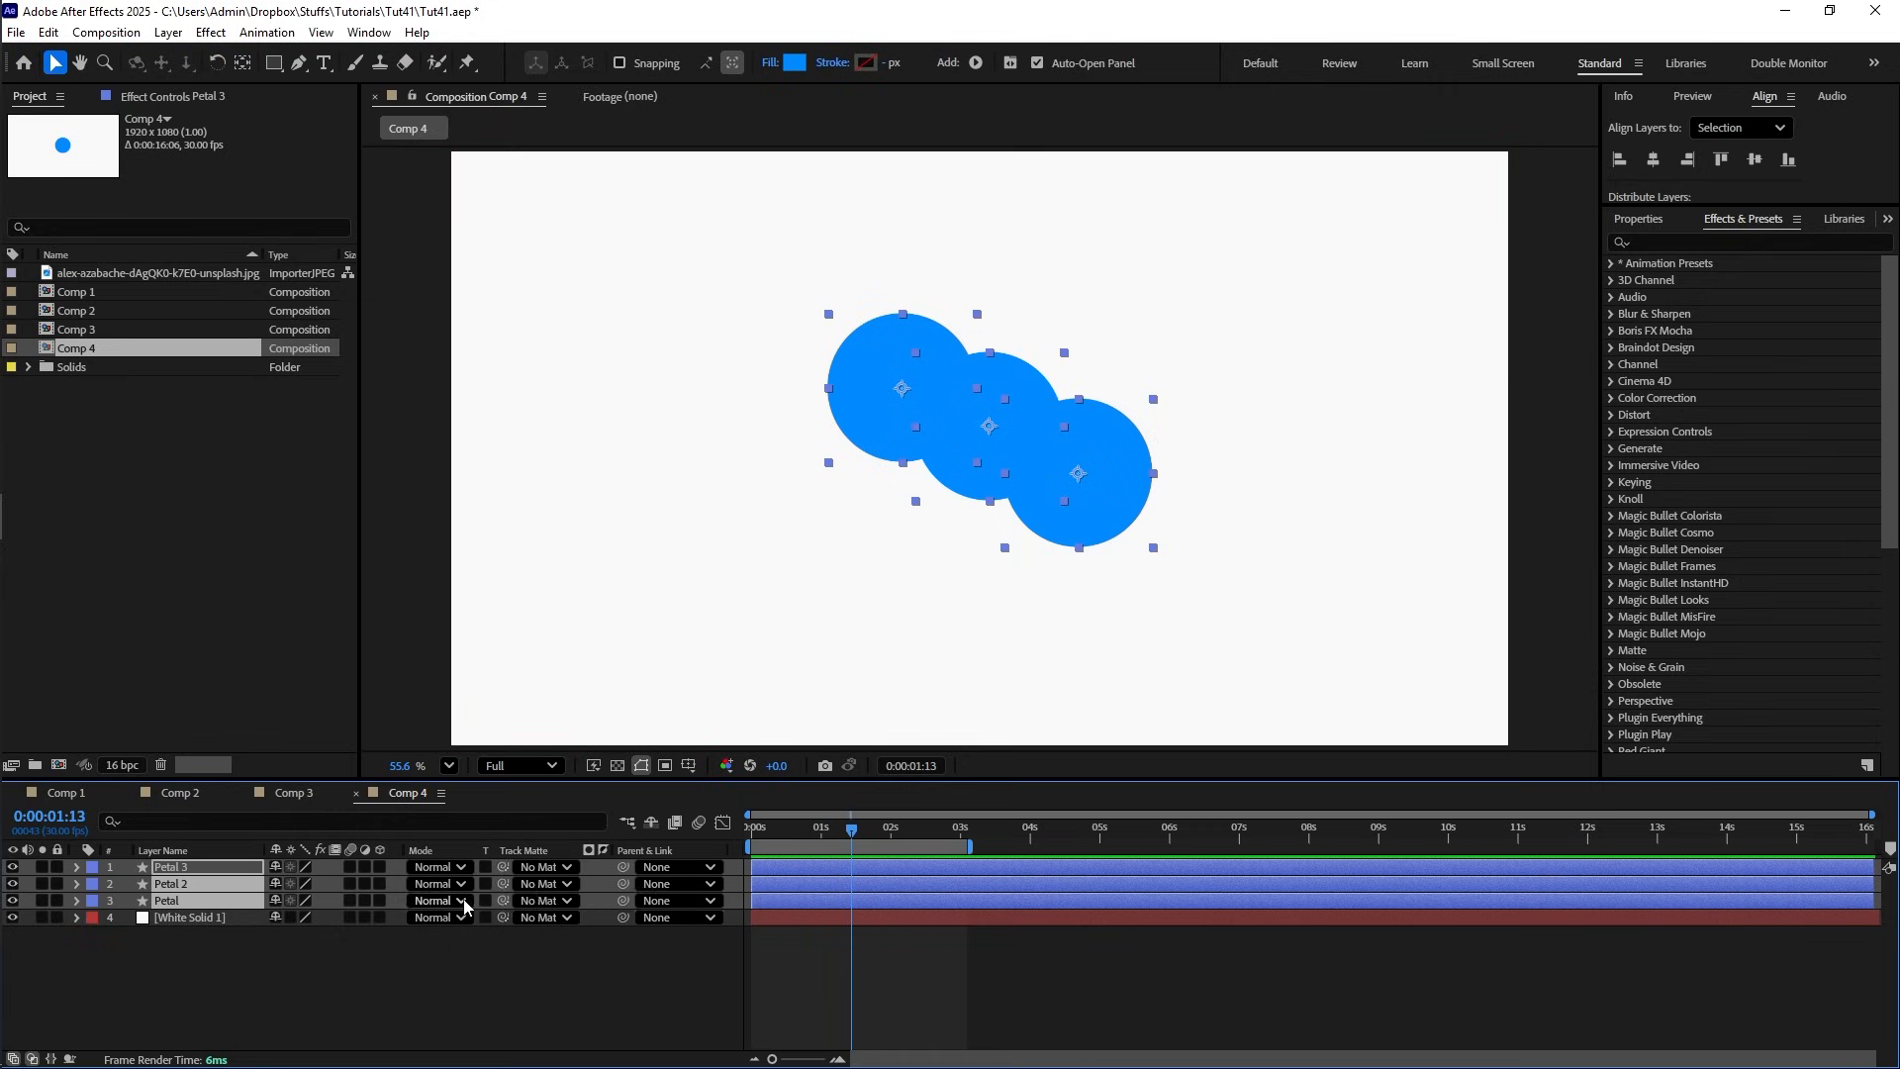
{"action": "left_click", "coordinate": [317, 997]}
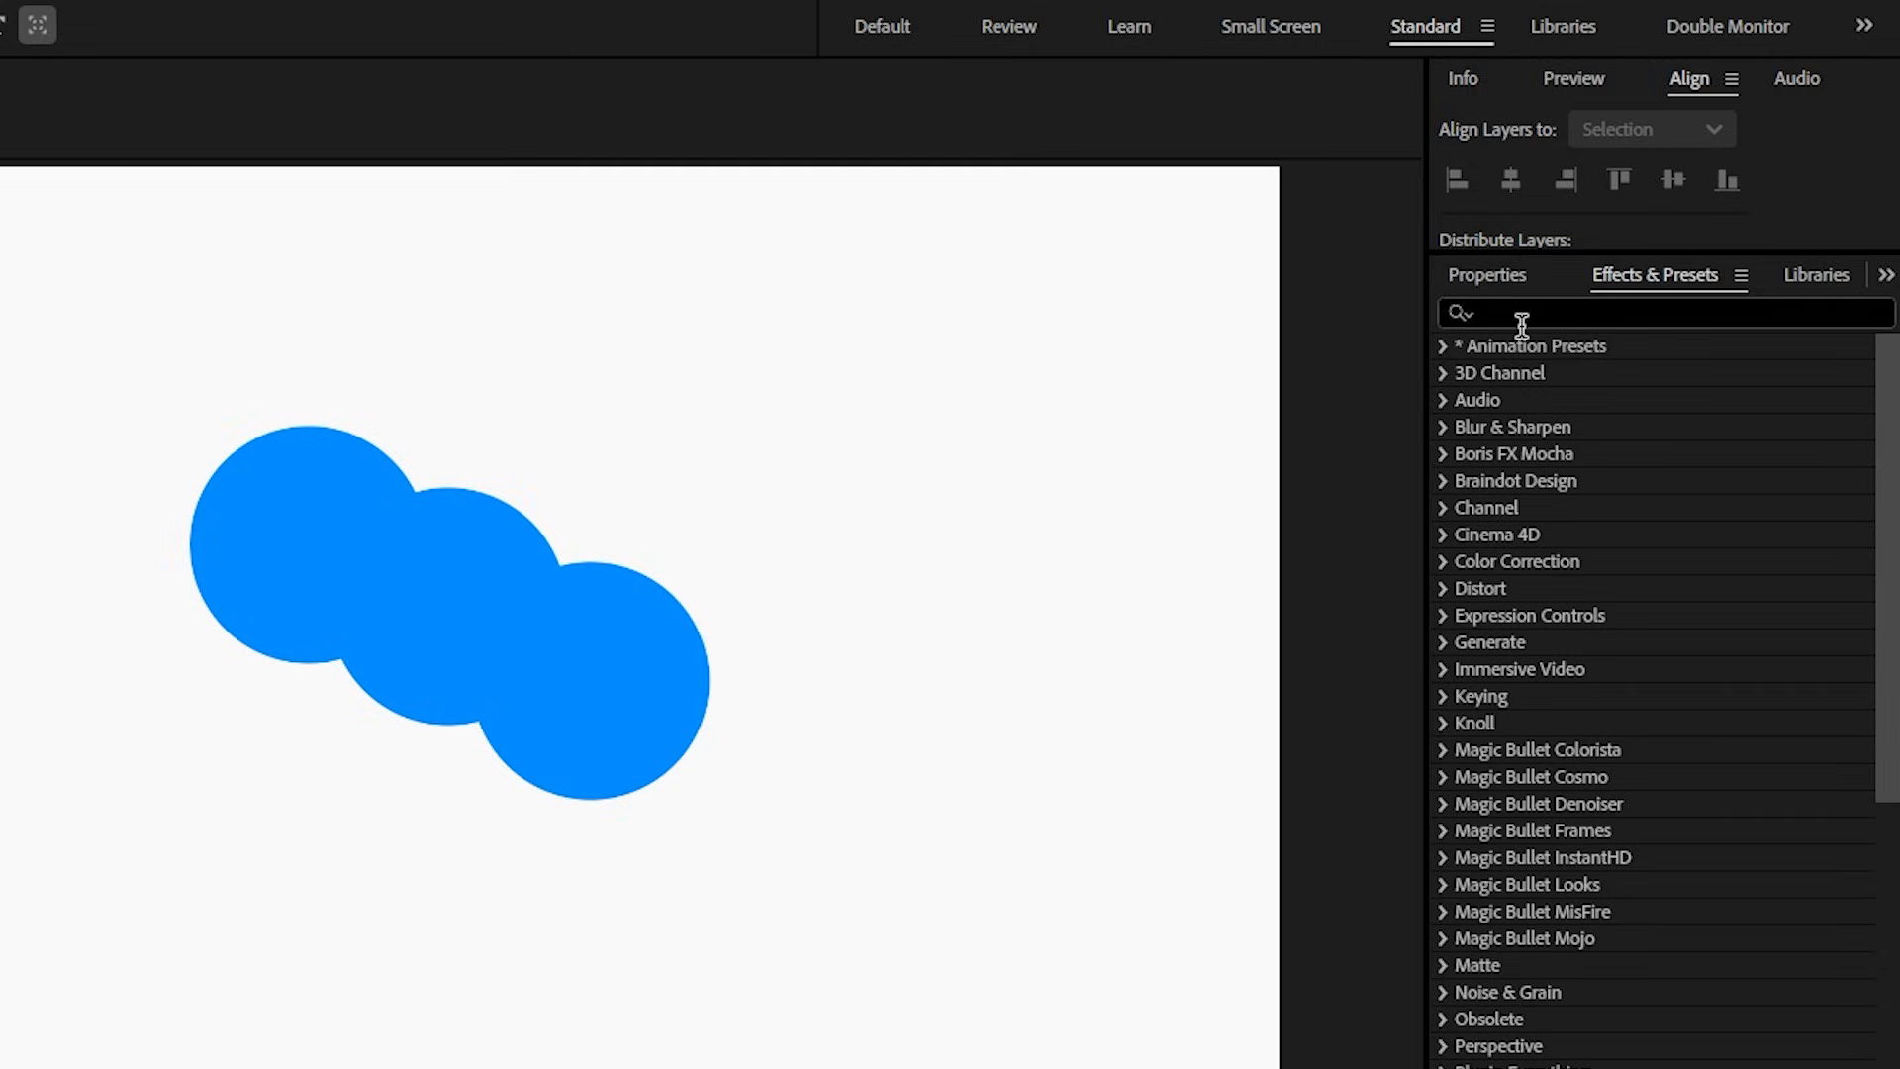
- Search the effects for "set matt" and apply Set Matte to the Petal layer
{"action": "left_click", "coordinate": [1634, 241]}
{"action": "type", "text": "set matt"}
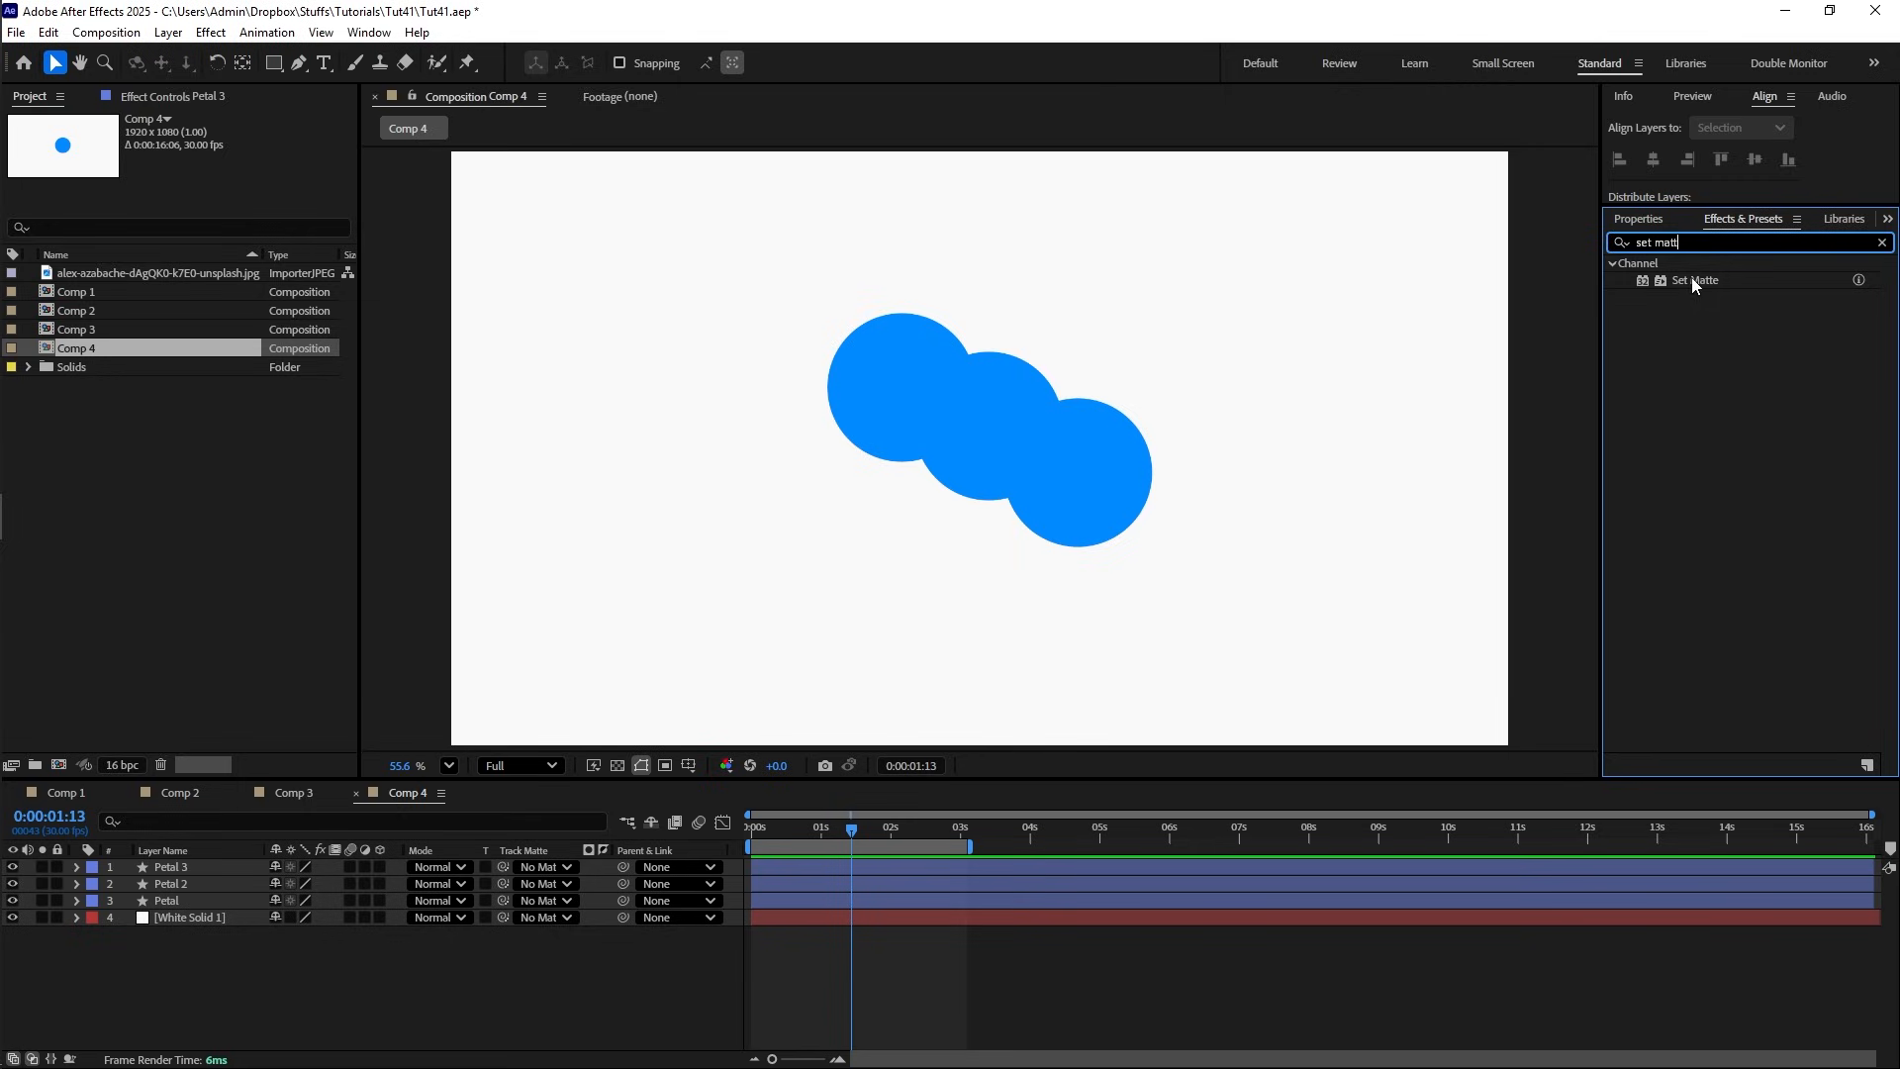
{"action": "left_click_drag", "start_coordinate": [1691, 281], "coordinate": [182, 896]}
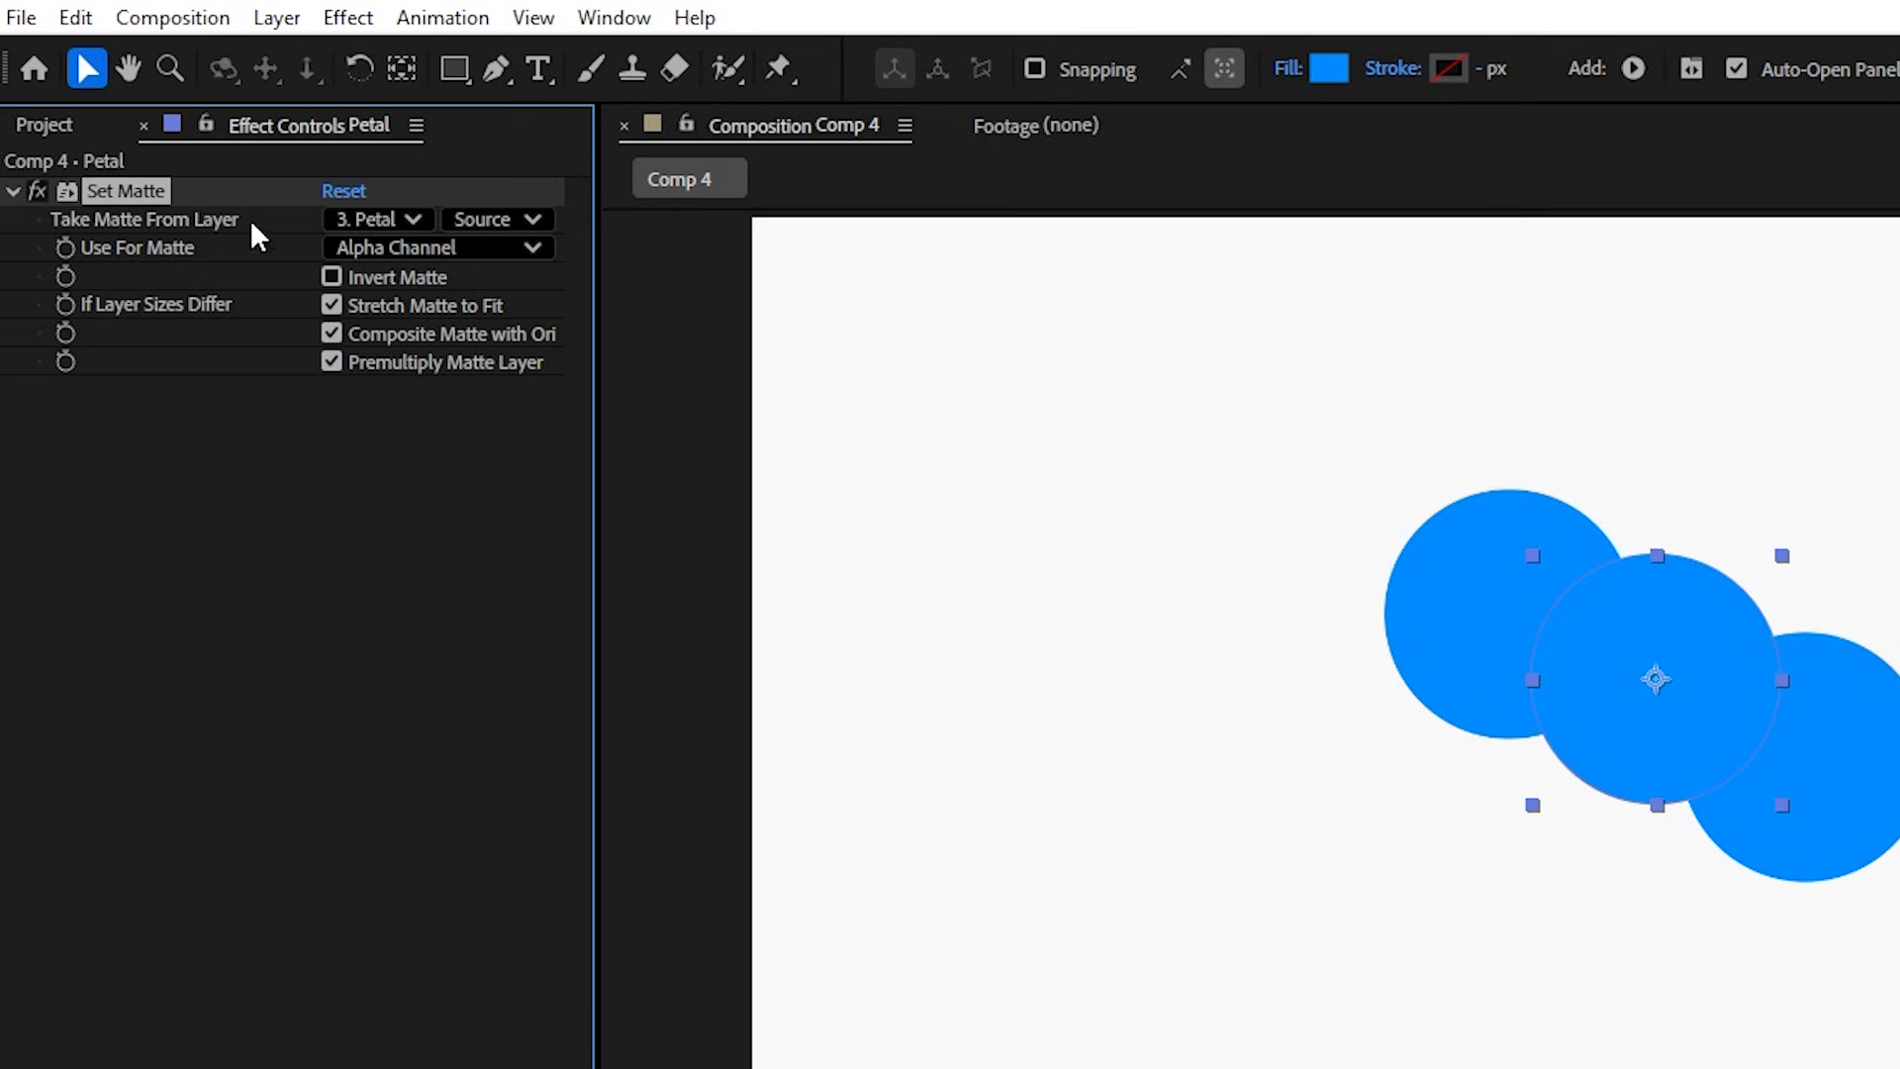
- Make Petal's Set Matte take its matte from Petal 2 using the Alpha Channel, with the matte inverted
{"action": "left_click", "coordinate": [347, 218]}
{"action": "left_click", "coordinate": [425, 342]}
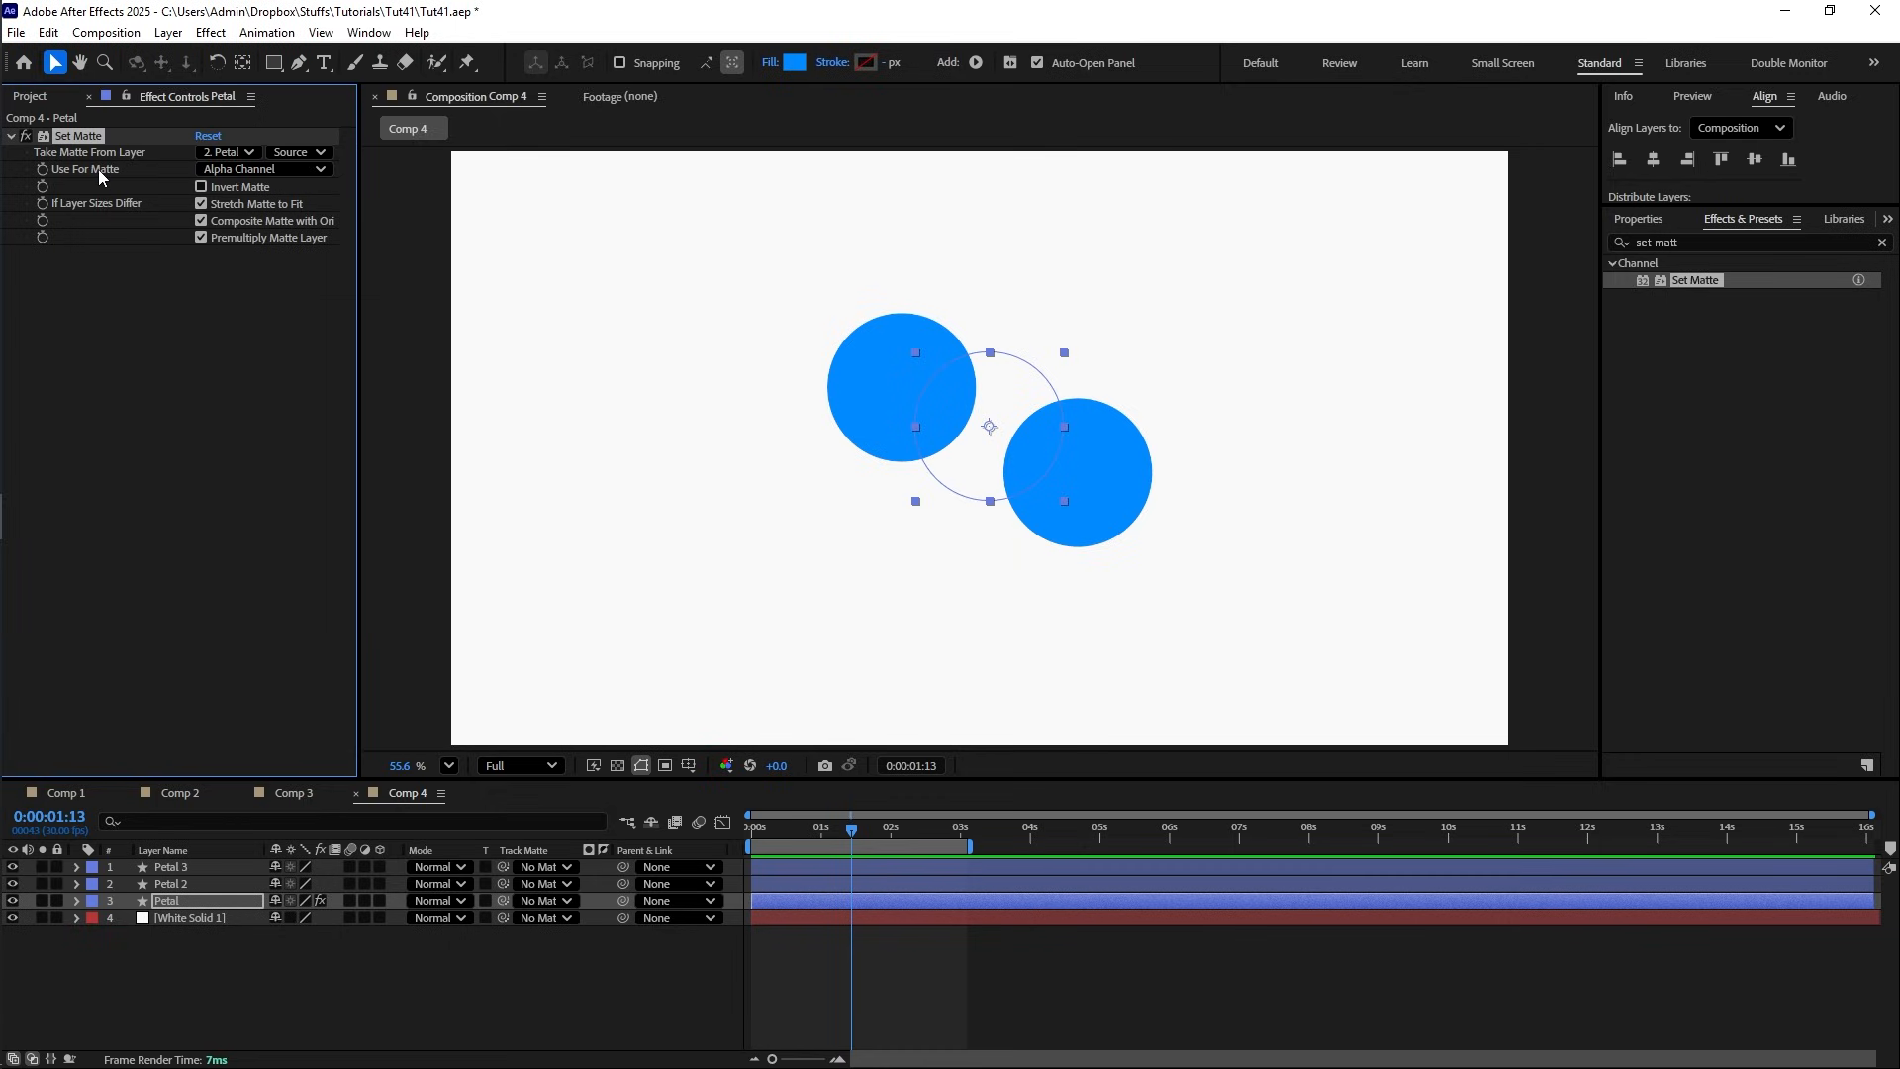
{"action": "left_click", "coordinate": [218, 170]}
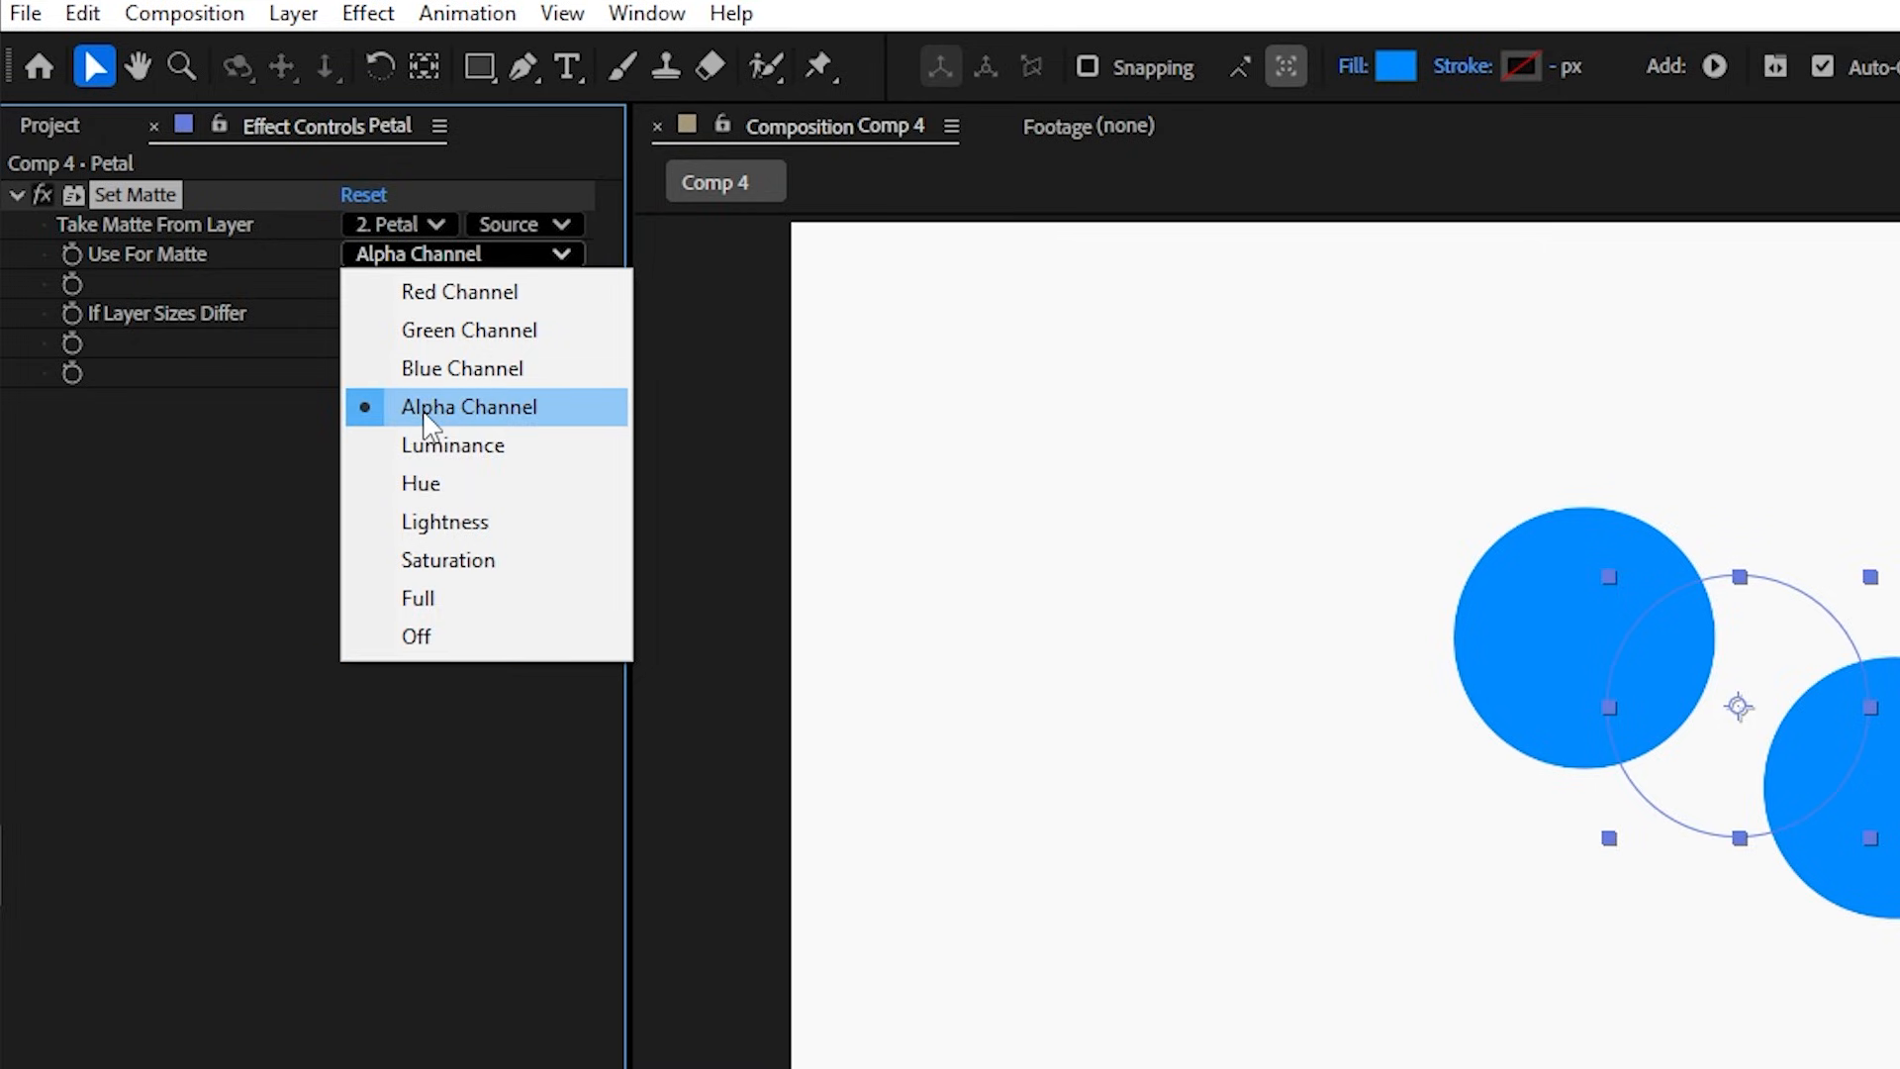
{"action": "left_click", "coordinate": [480, 415]}
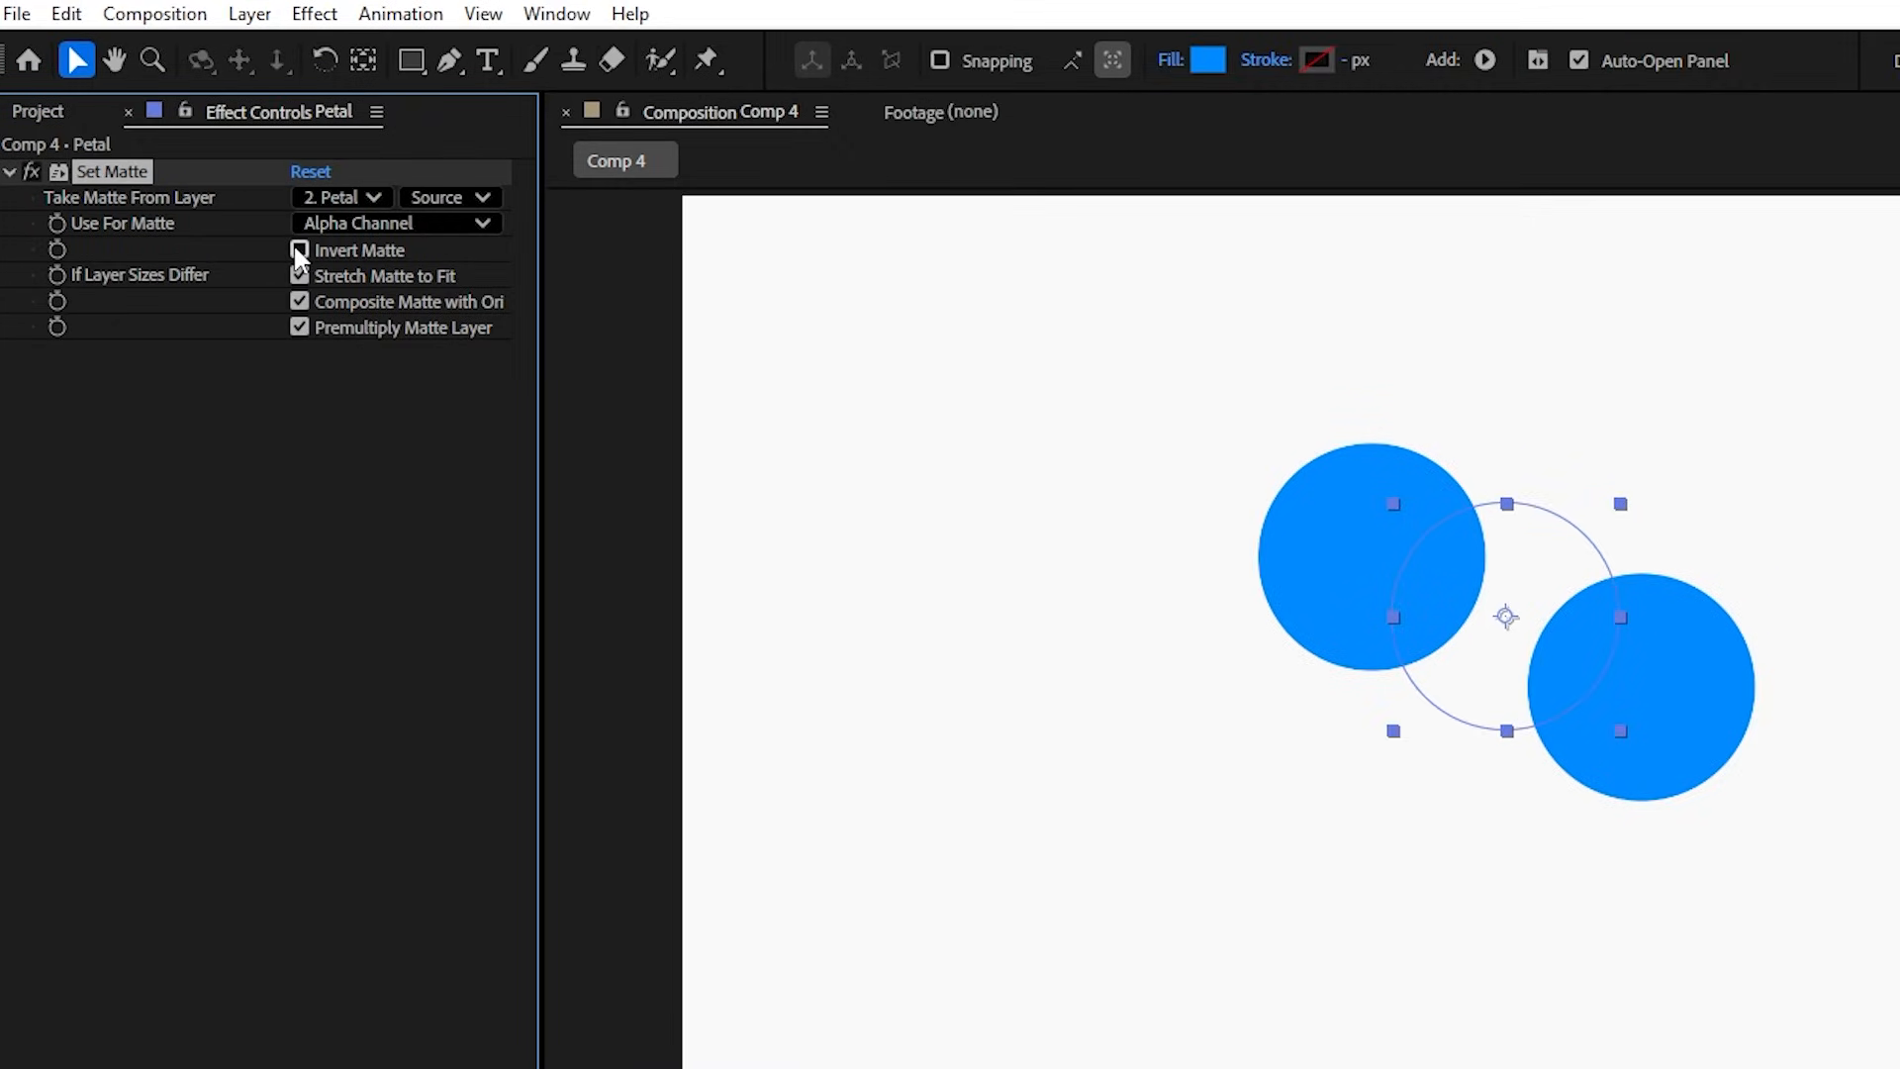
{"action": "left_click", "coordinate": [299, 251]}
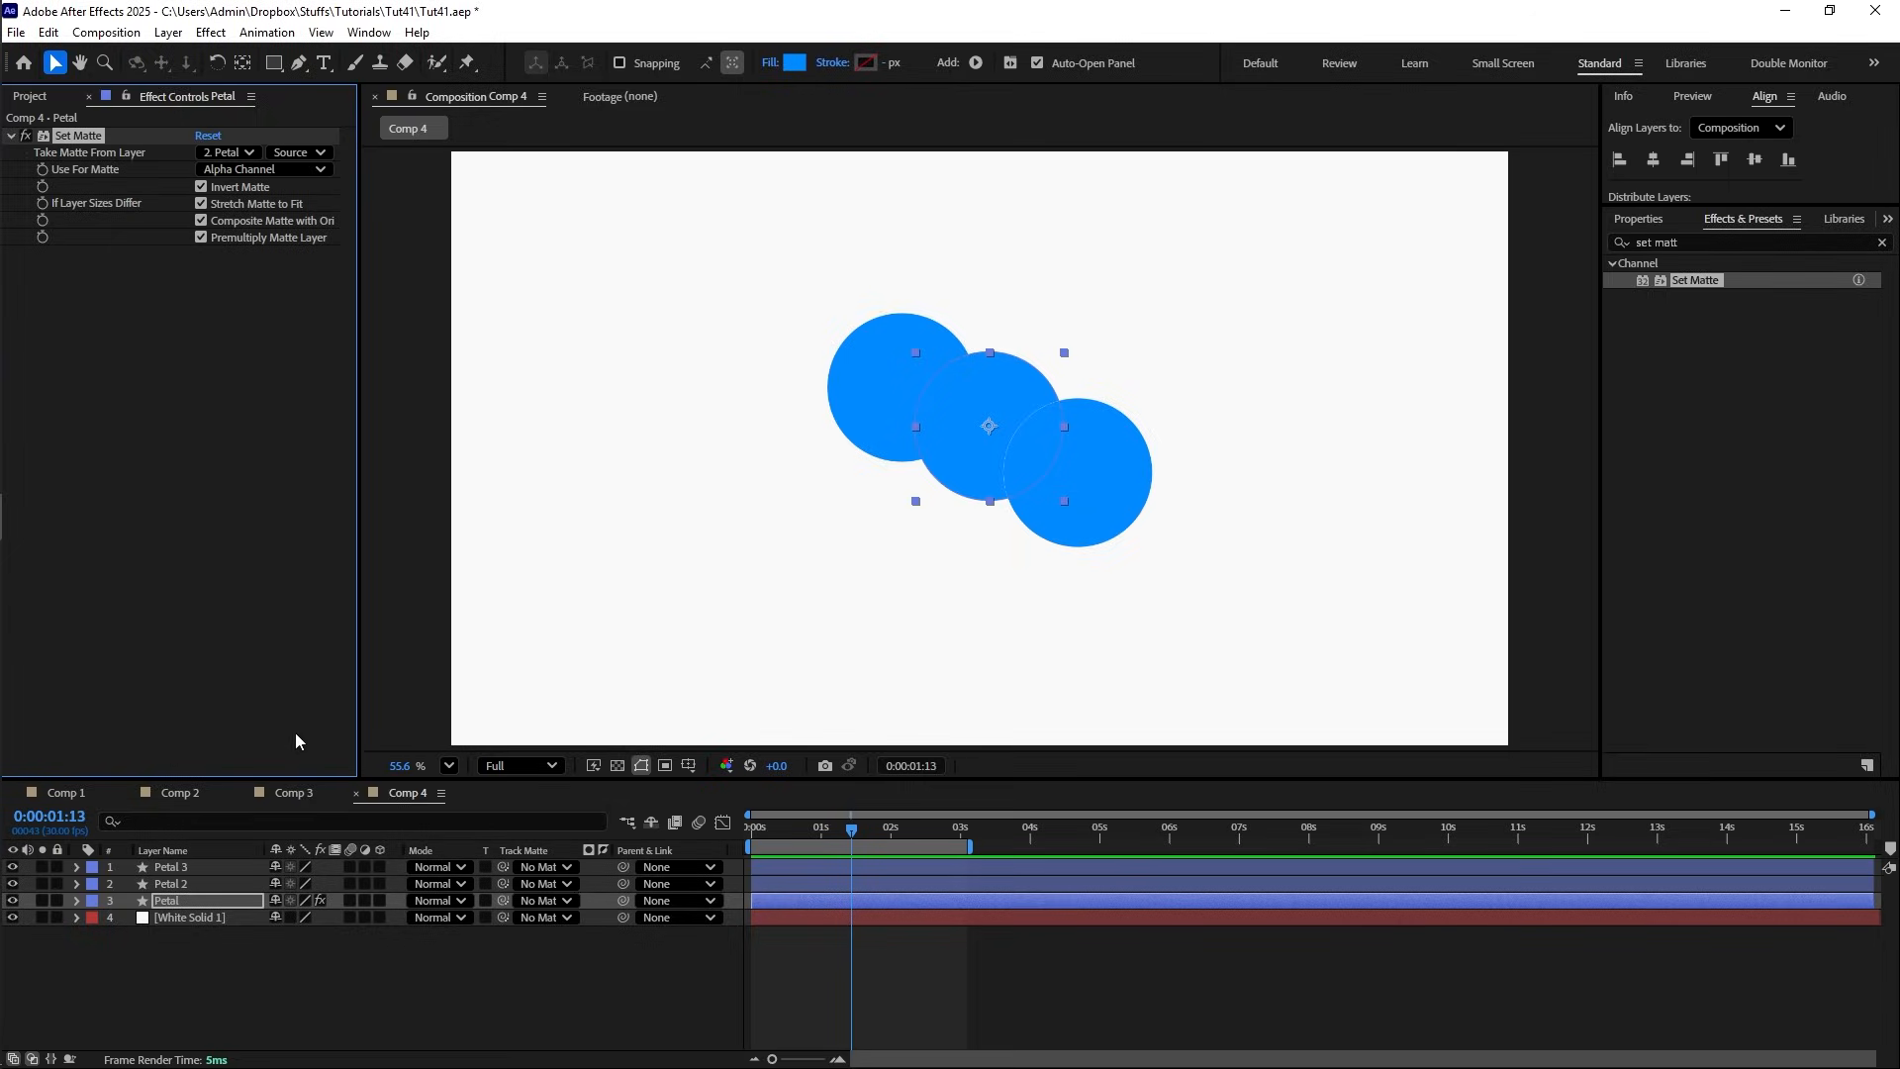
- Apply Set Matte to Petal 2, taking the matte from Petal and inverting it
{"action": "left_click", "coordinate": [176, 885]}
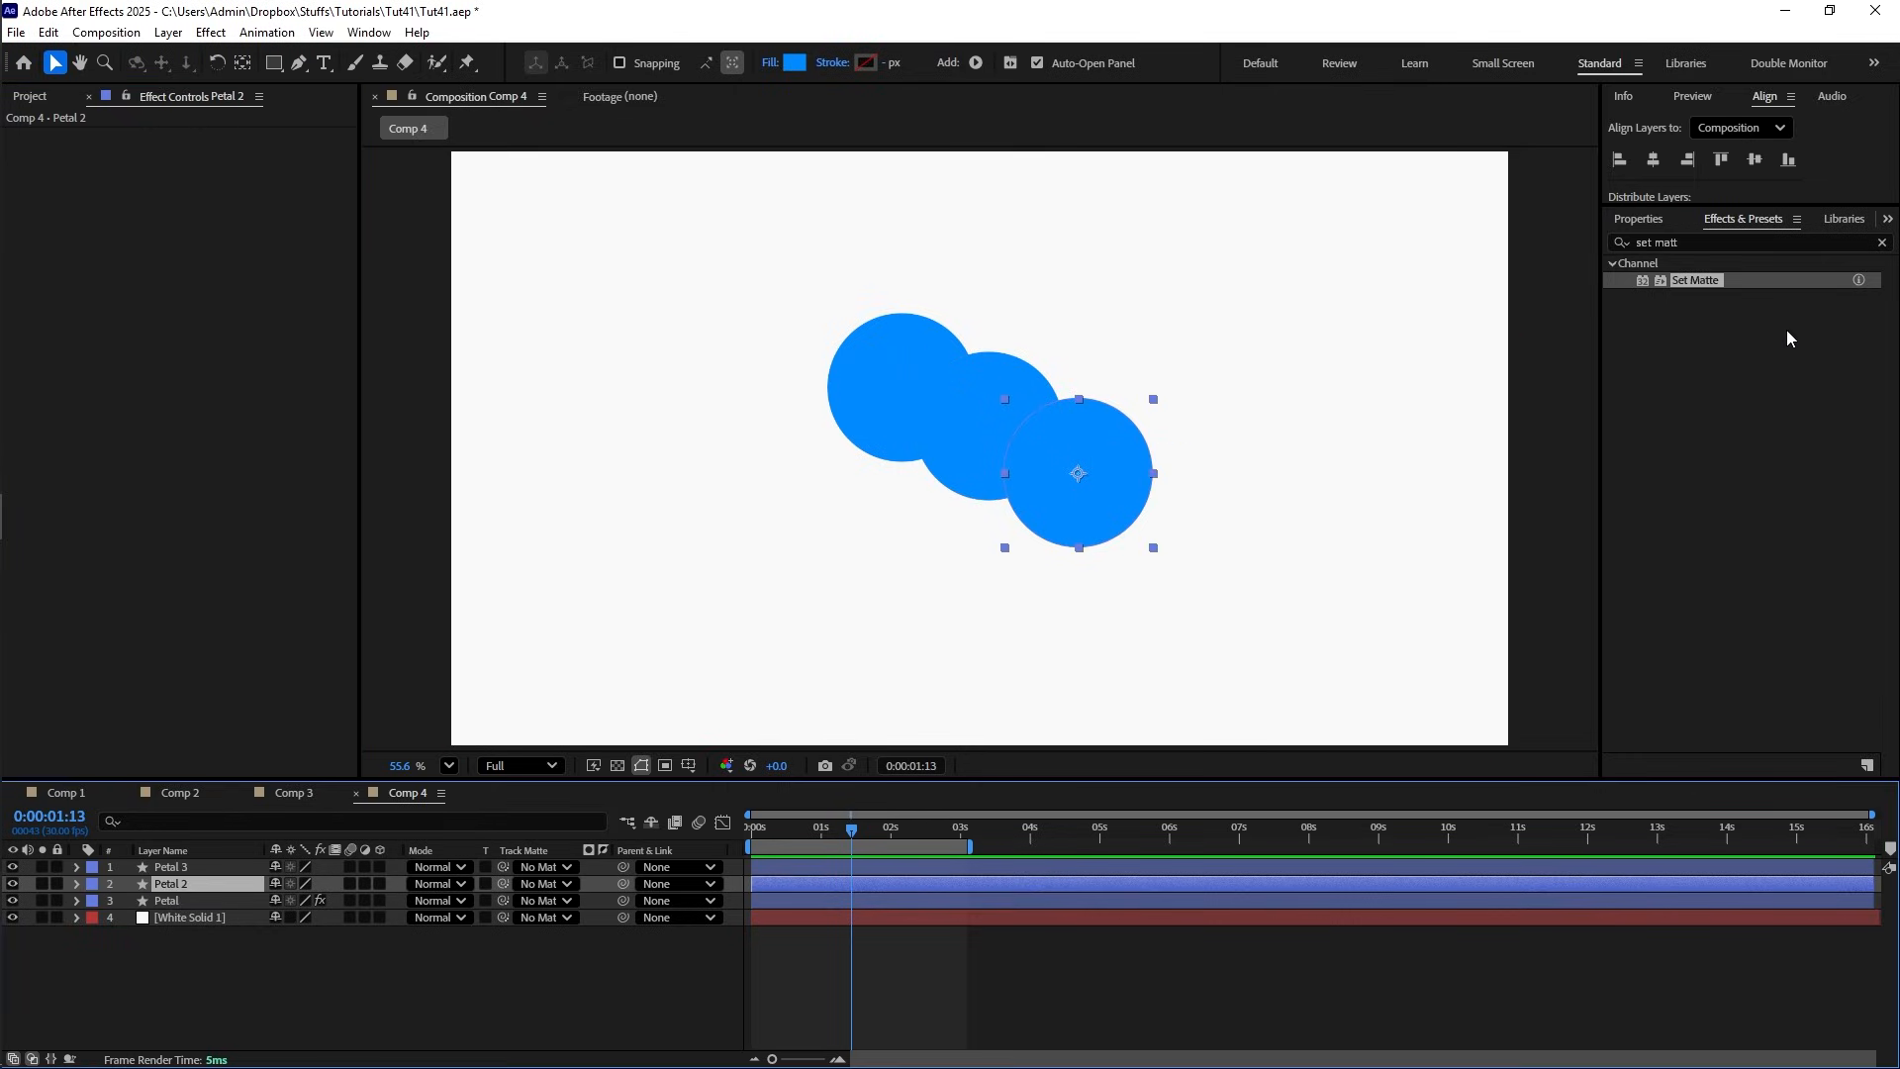
{"action": "left_click_drag", "start_coordinate": [1694, 284], "coordinate": [173, 884]}
{"action": "left_click", "coordinate": [227, 151]}
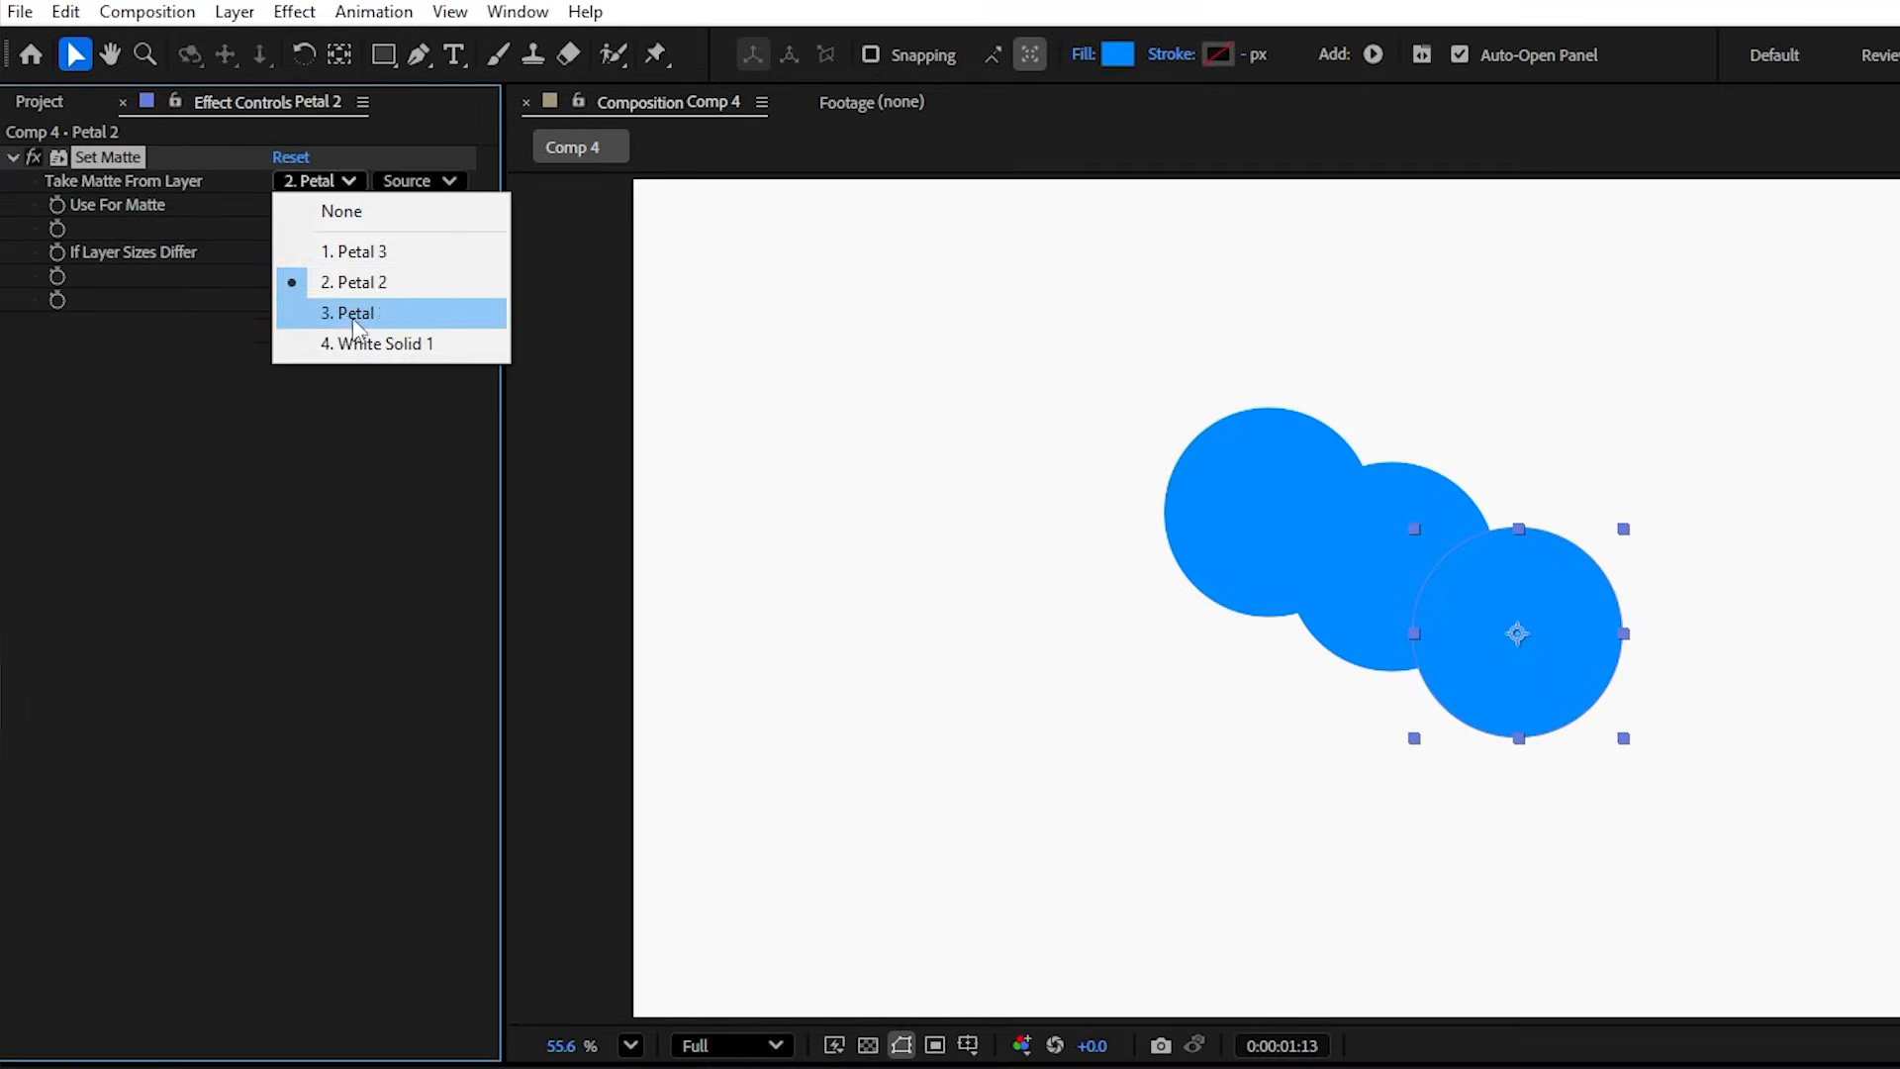
{"action": "left_click", "coordinate": [252, 247]}
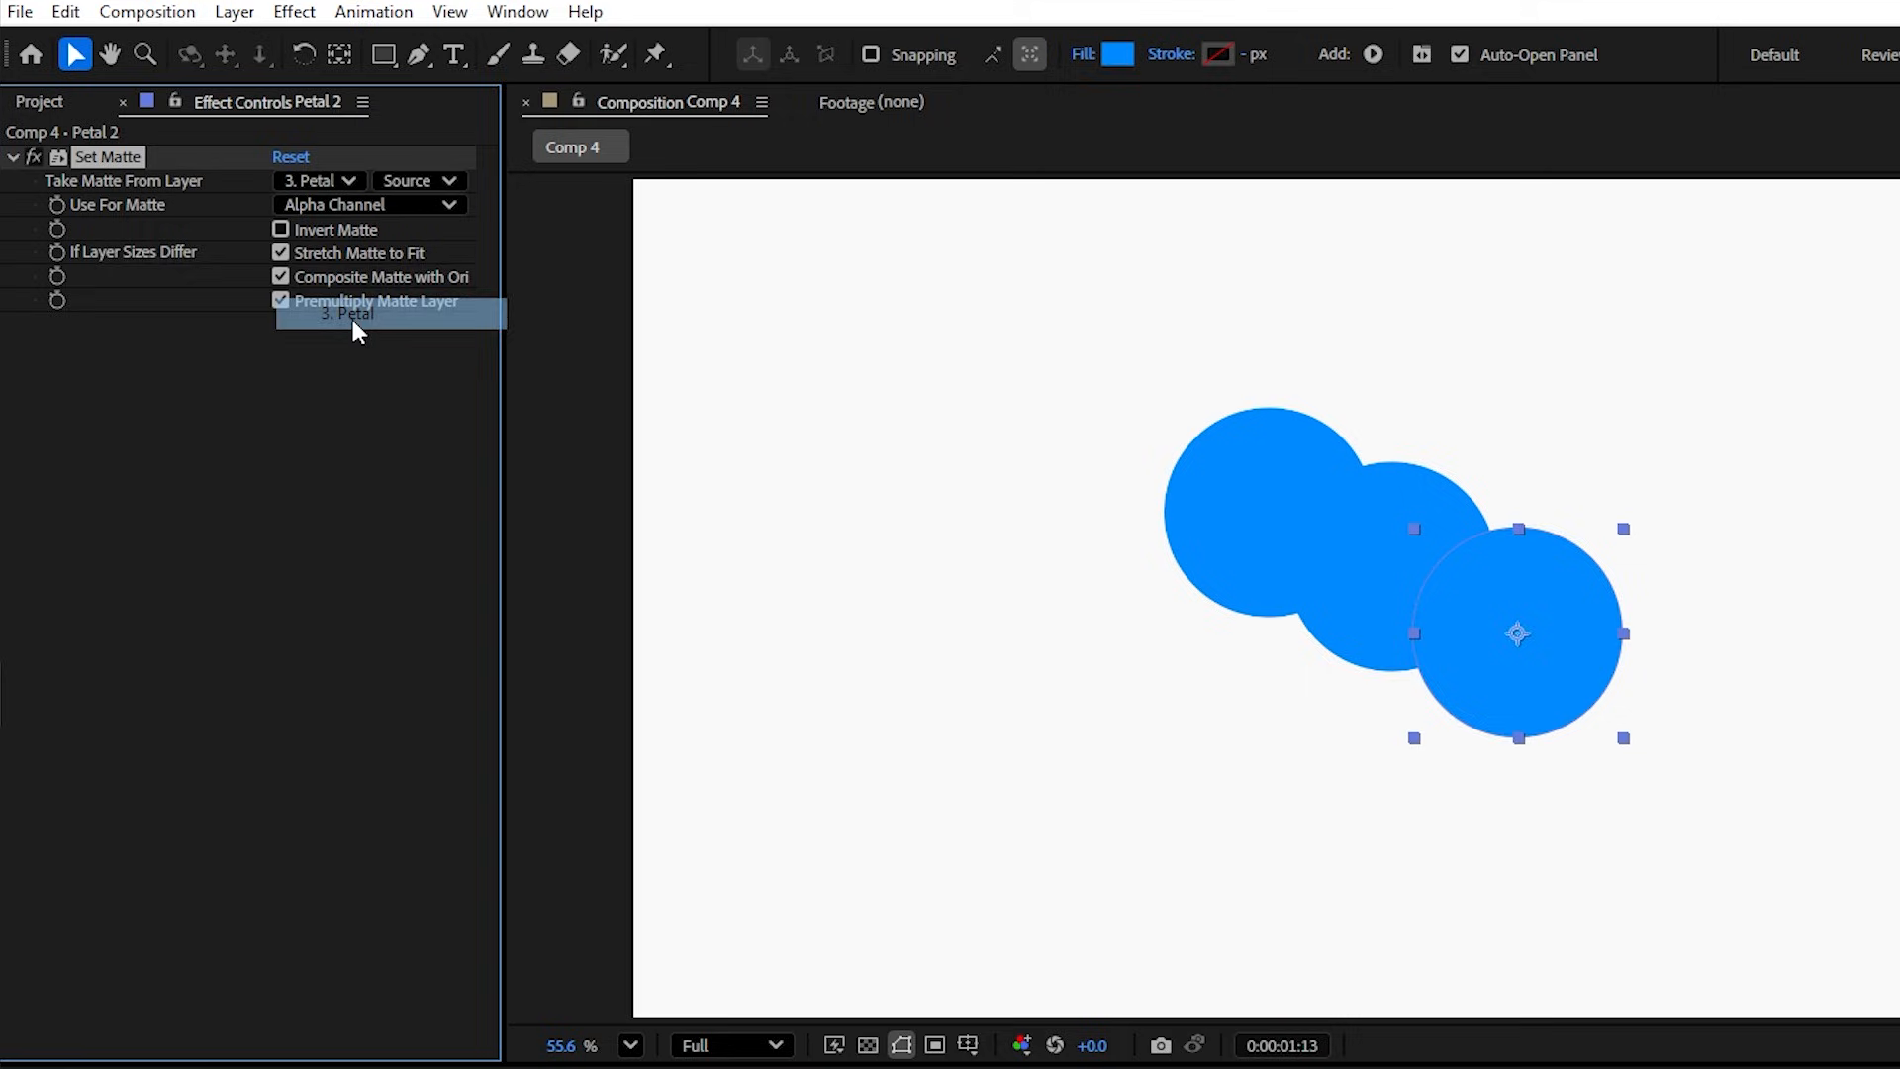
{"action": "left_click", "coordinate": [281, 228]}
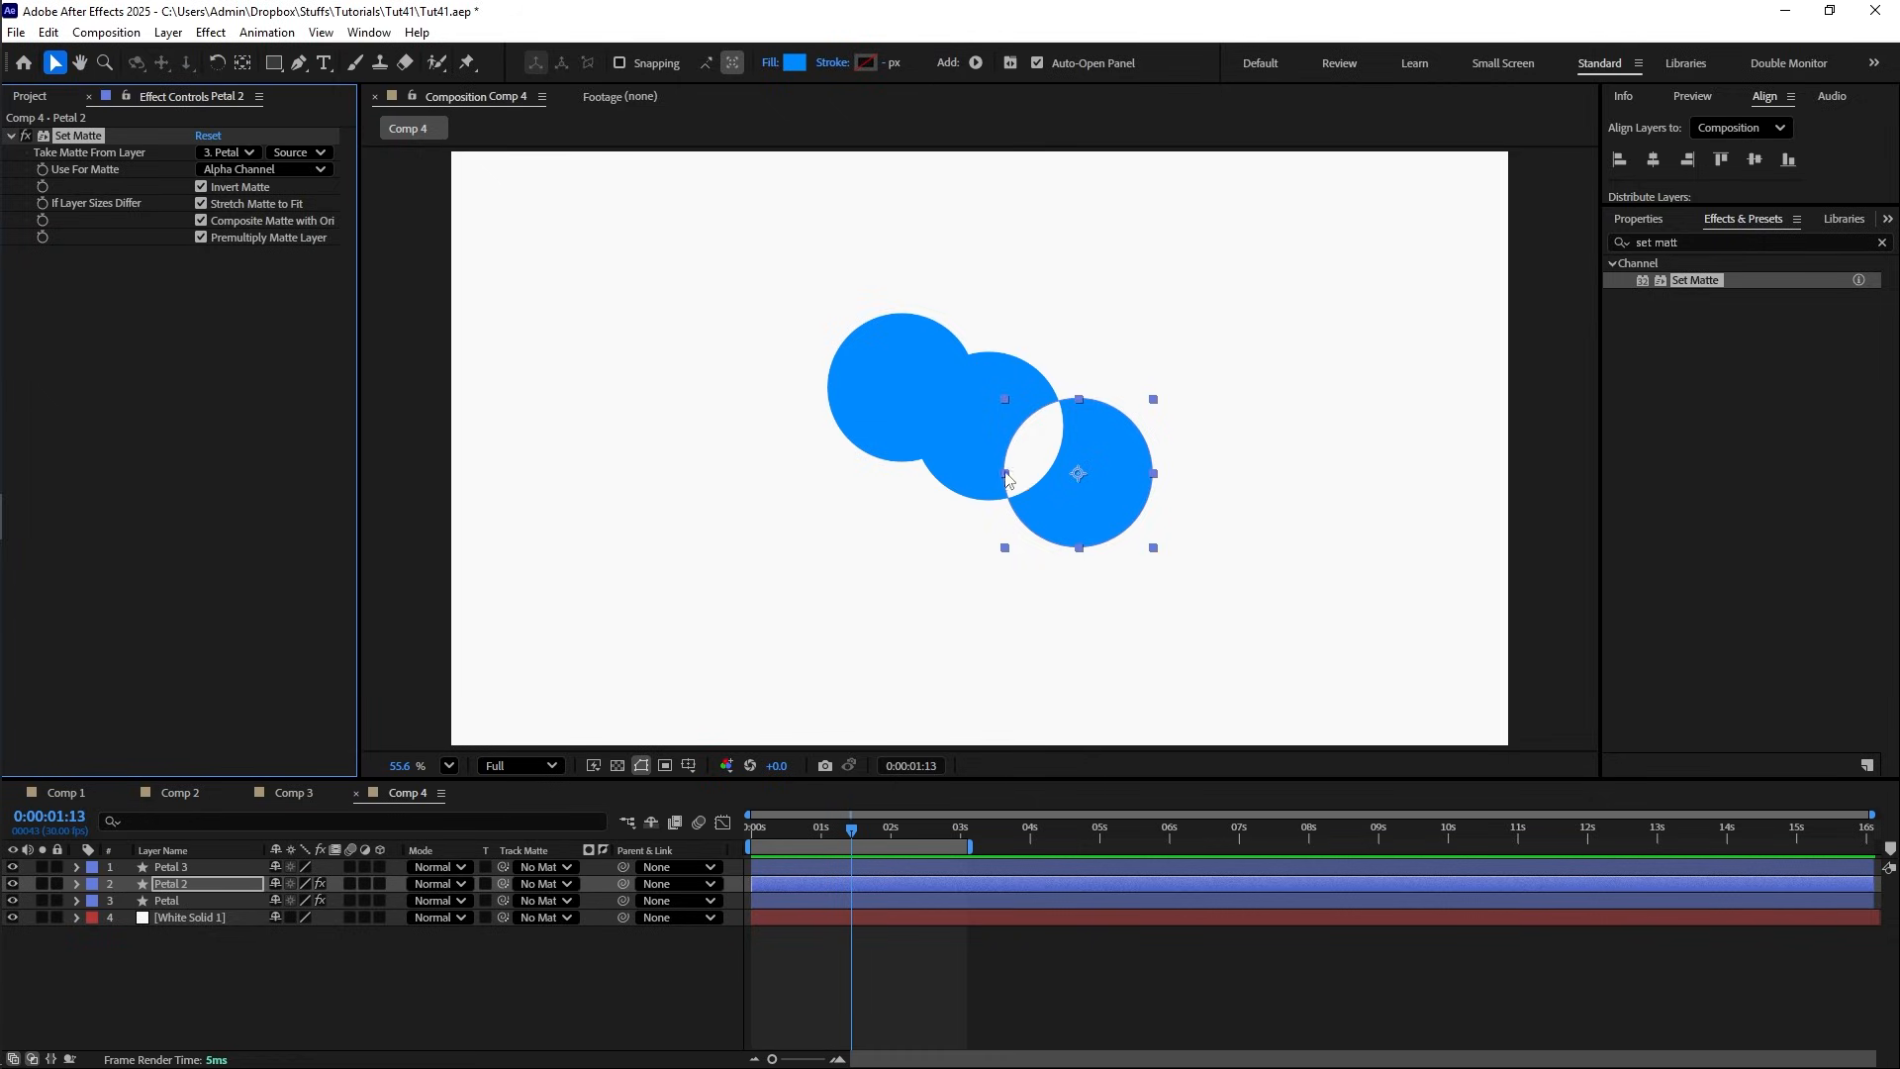
- Apply Set Matte to Petal 3, taking the matte from Petal and inverting it
{"action": "left_click", "coordinate": [893, 373]}
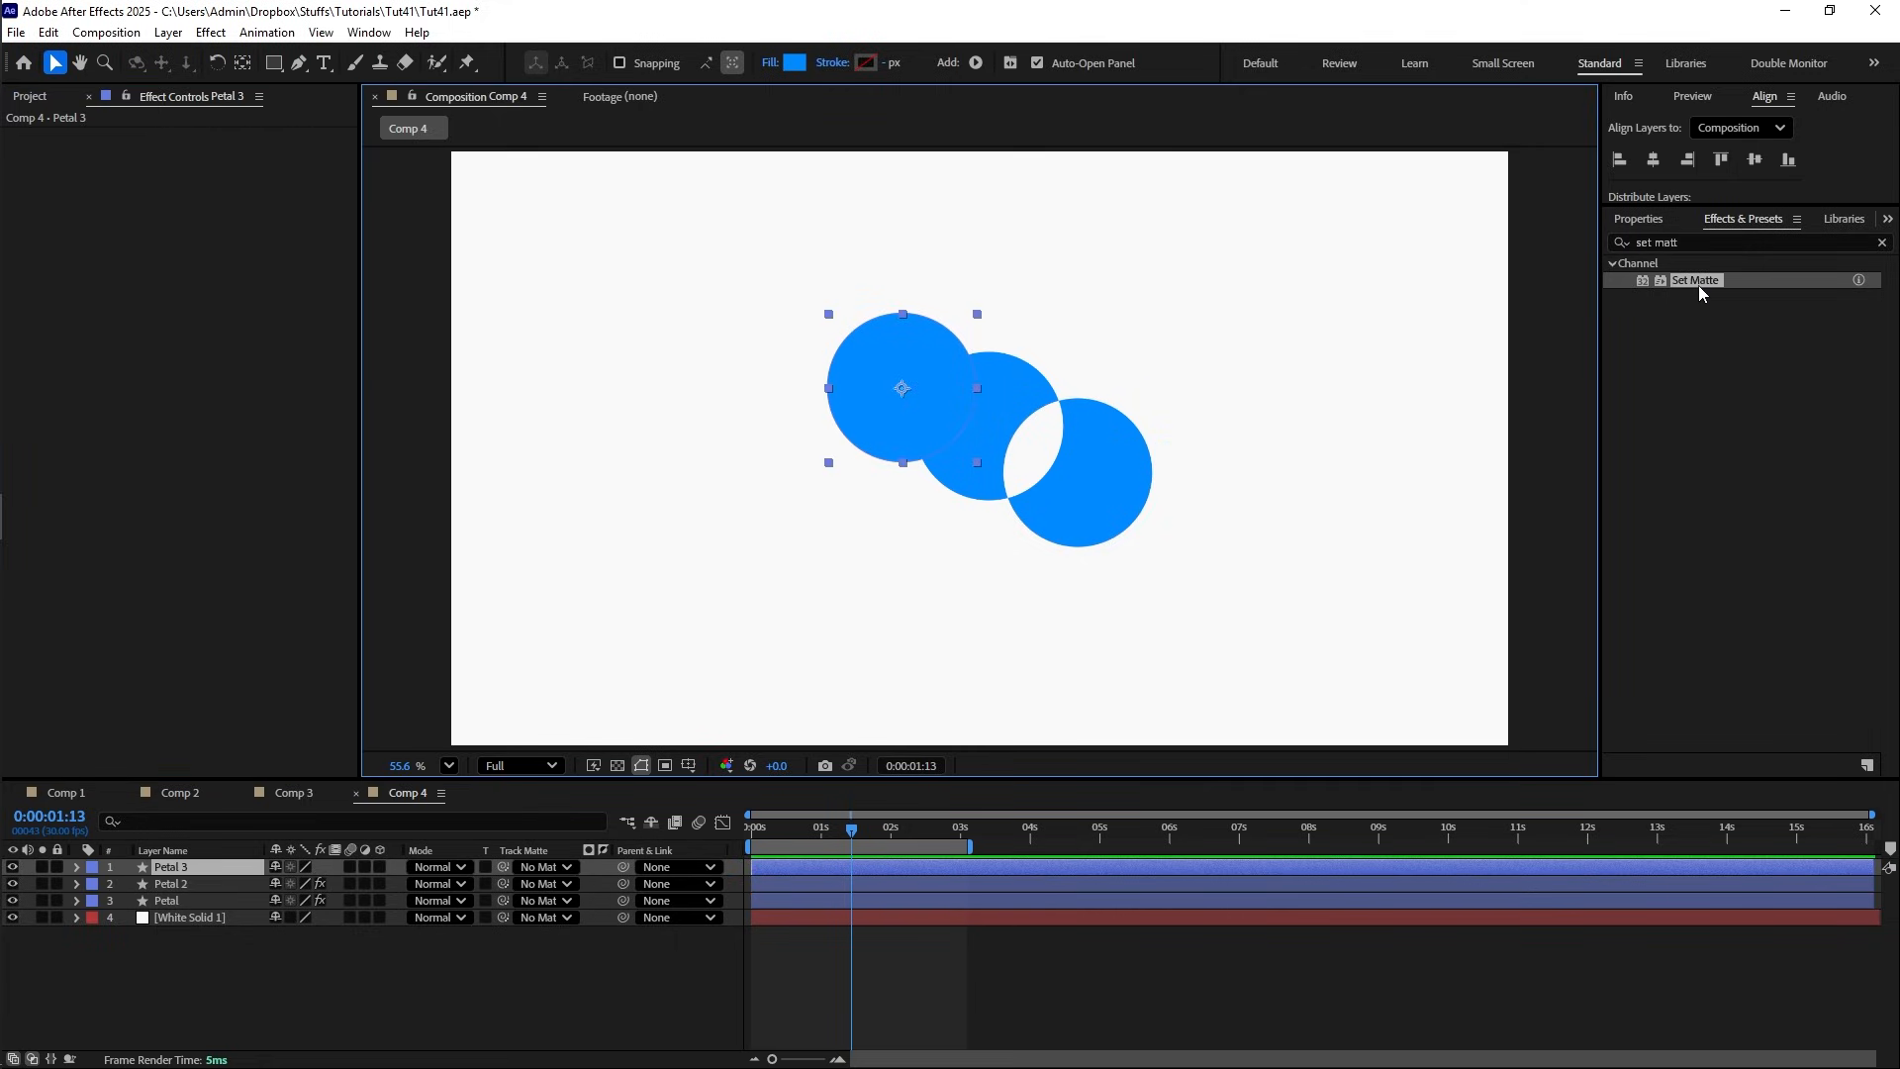
{"action": "left_click_drag", "start_coordinate": [1700, 292], "coordinate": [219, 871]}
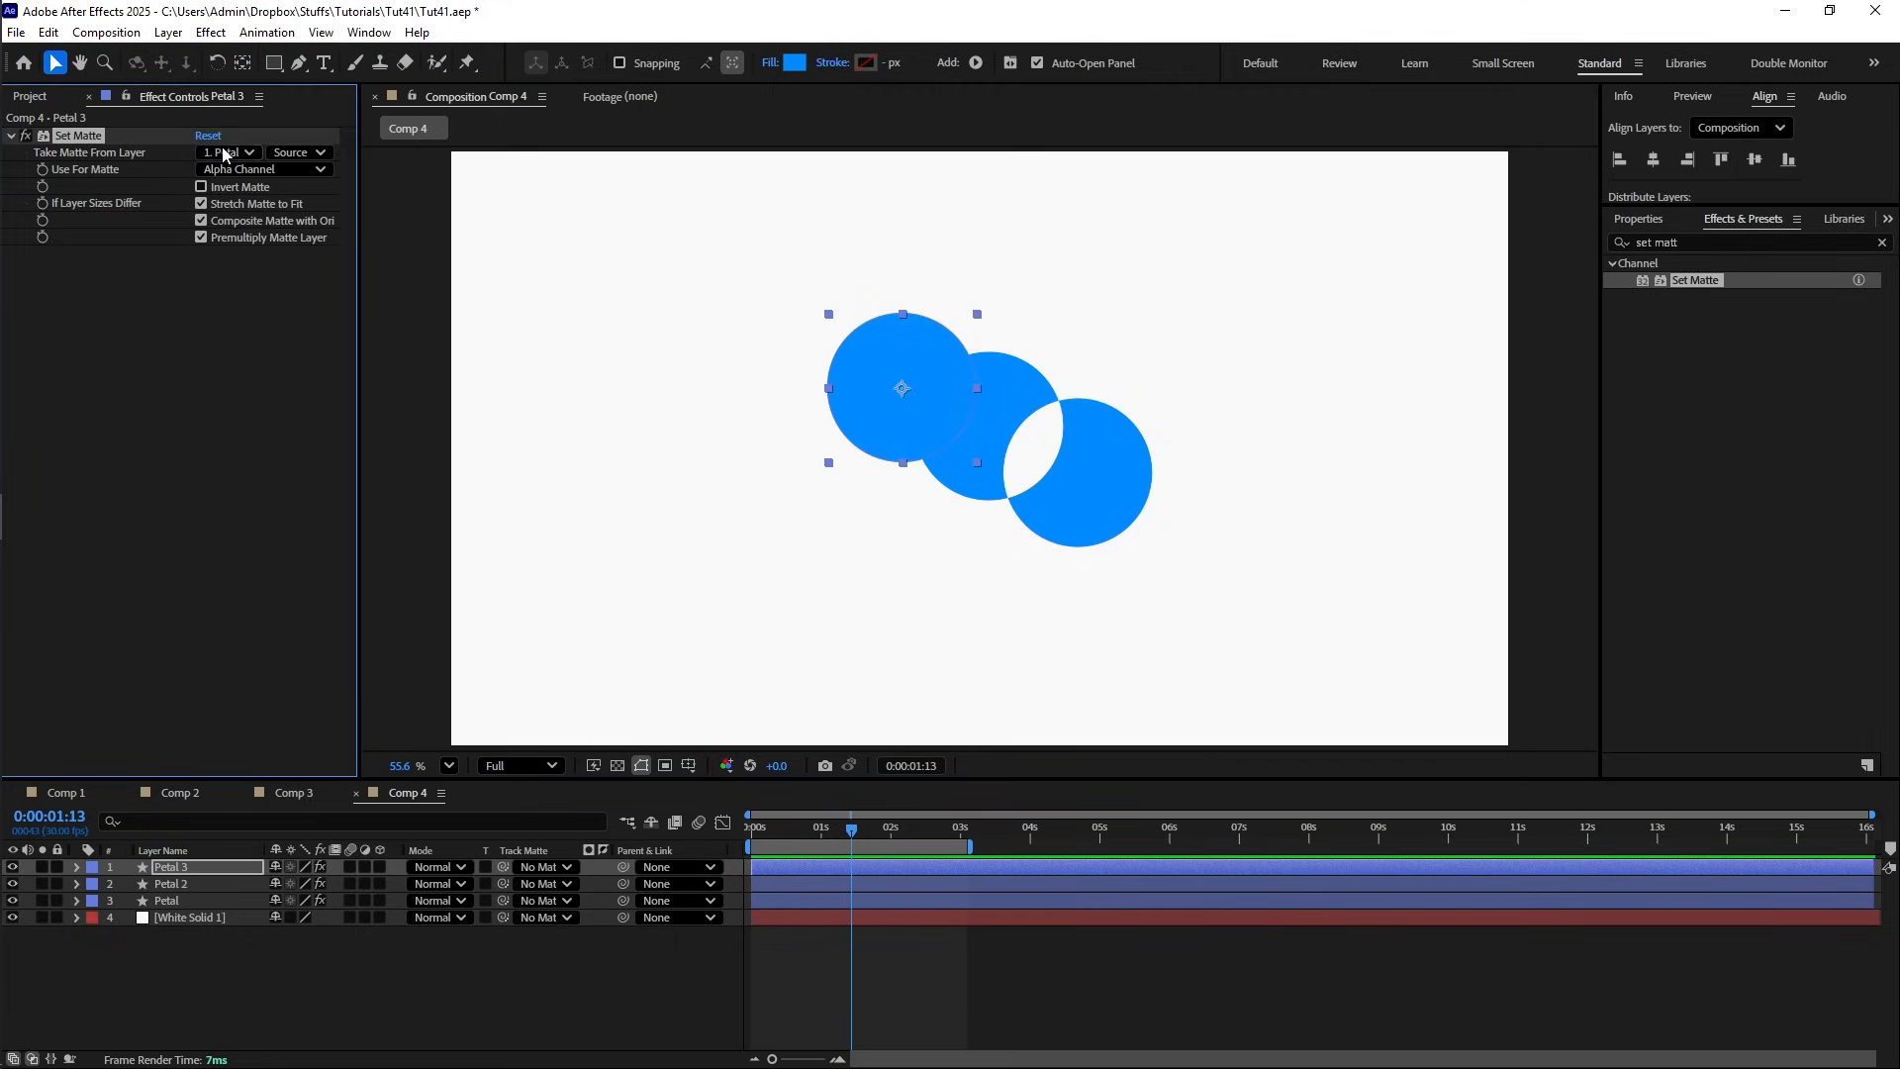
{"action": "left_click", "coordinate": [223, 155]}
{"action": "left_click", "coordinate": [262, 253]}
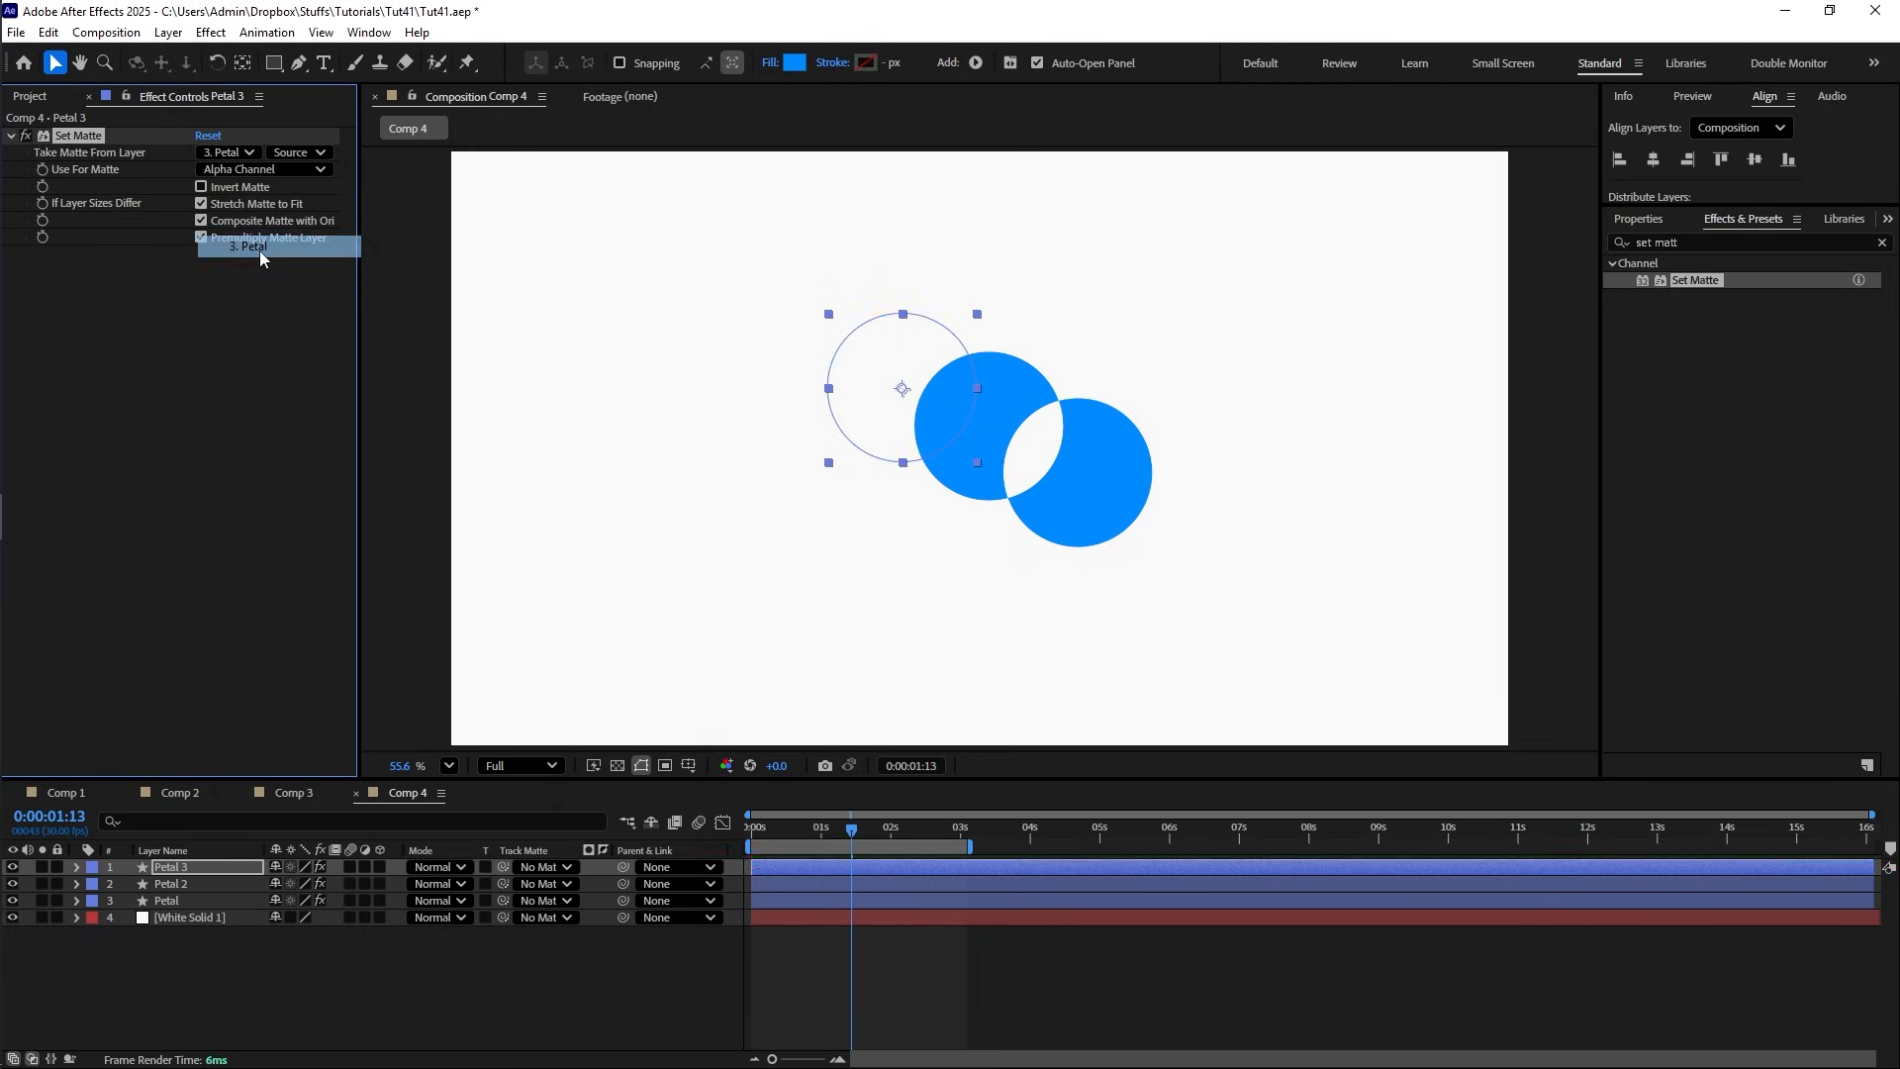
{"action": "left_click", "coordinate": [202, 187]}
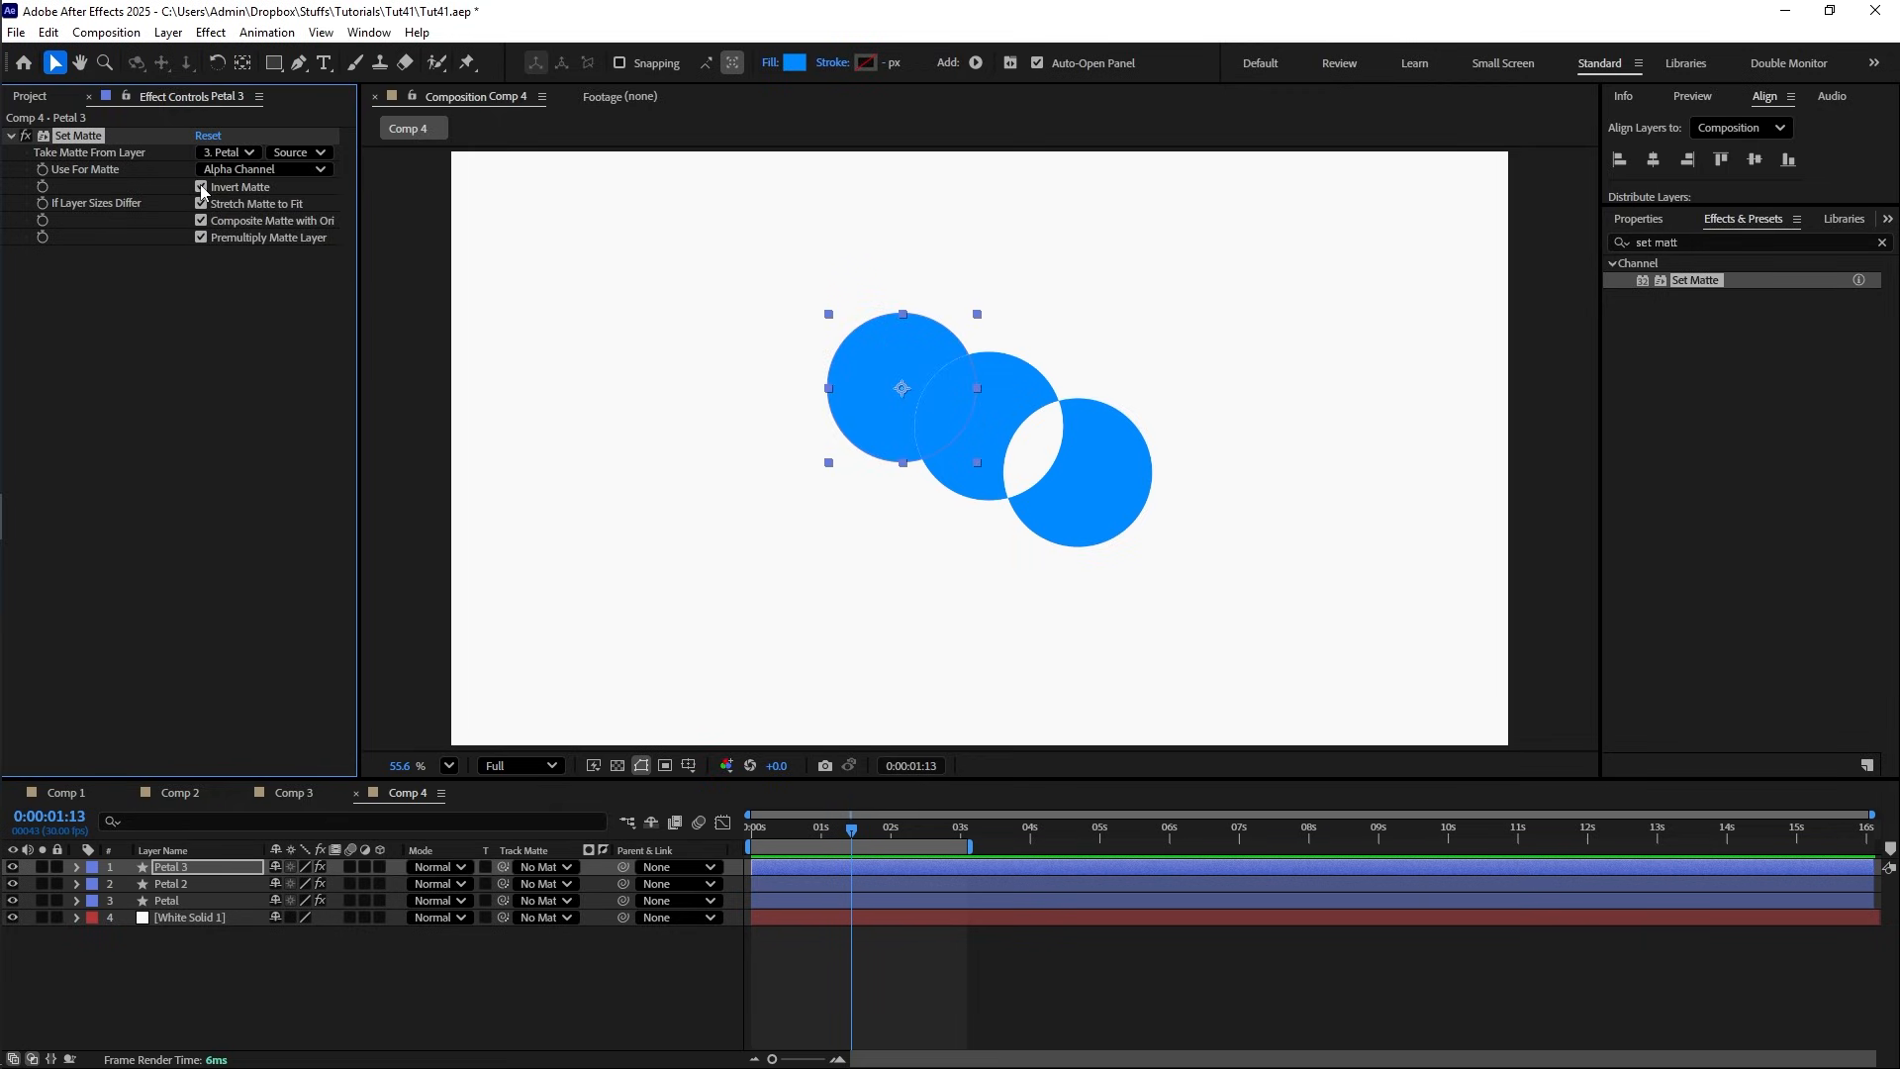
- Duplicate Petal's Set Matte effect and make the copy take its matte from Petal 3
{"action": "left_click", "coordinate": [178, 900]}
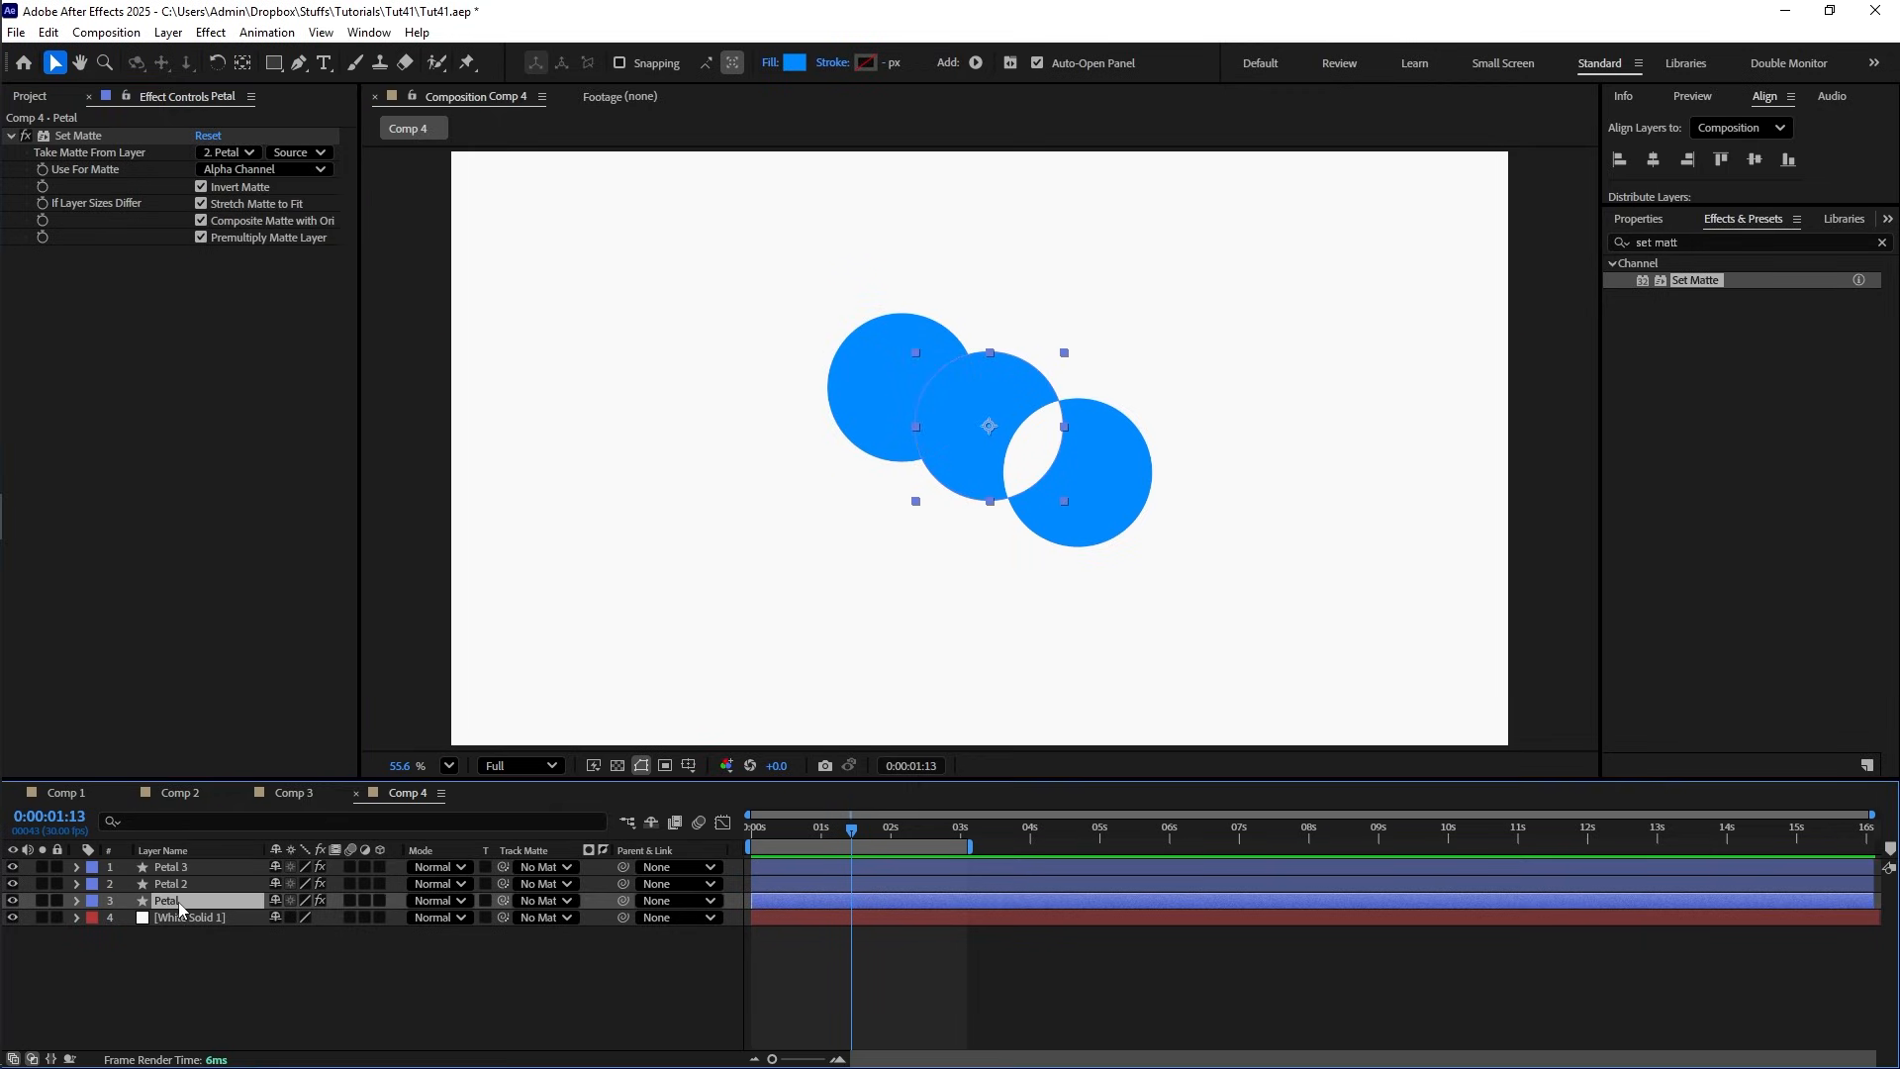
{"action": "left_click", "coordinate": [66, 136]}
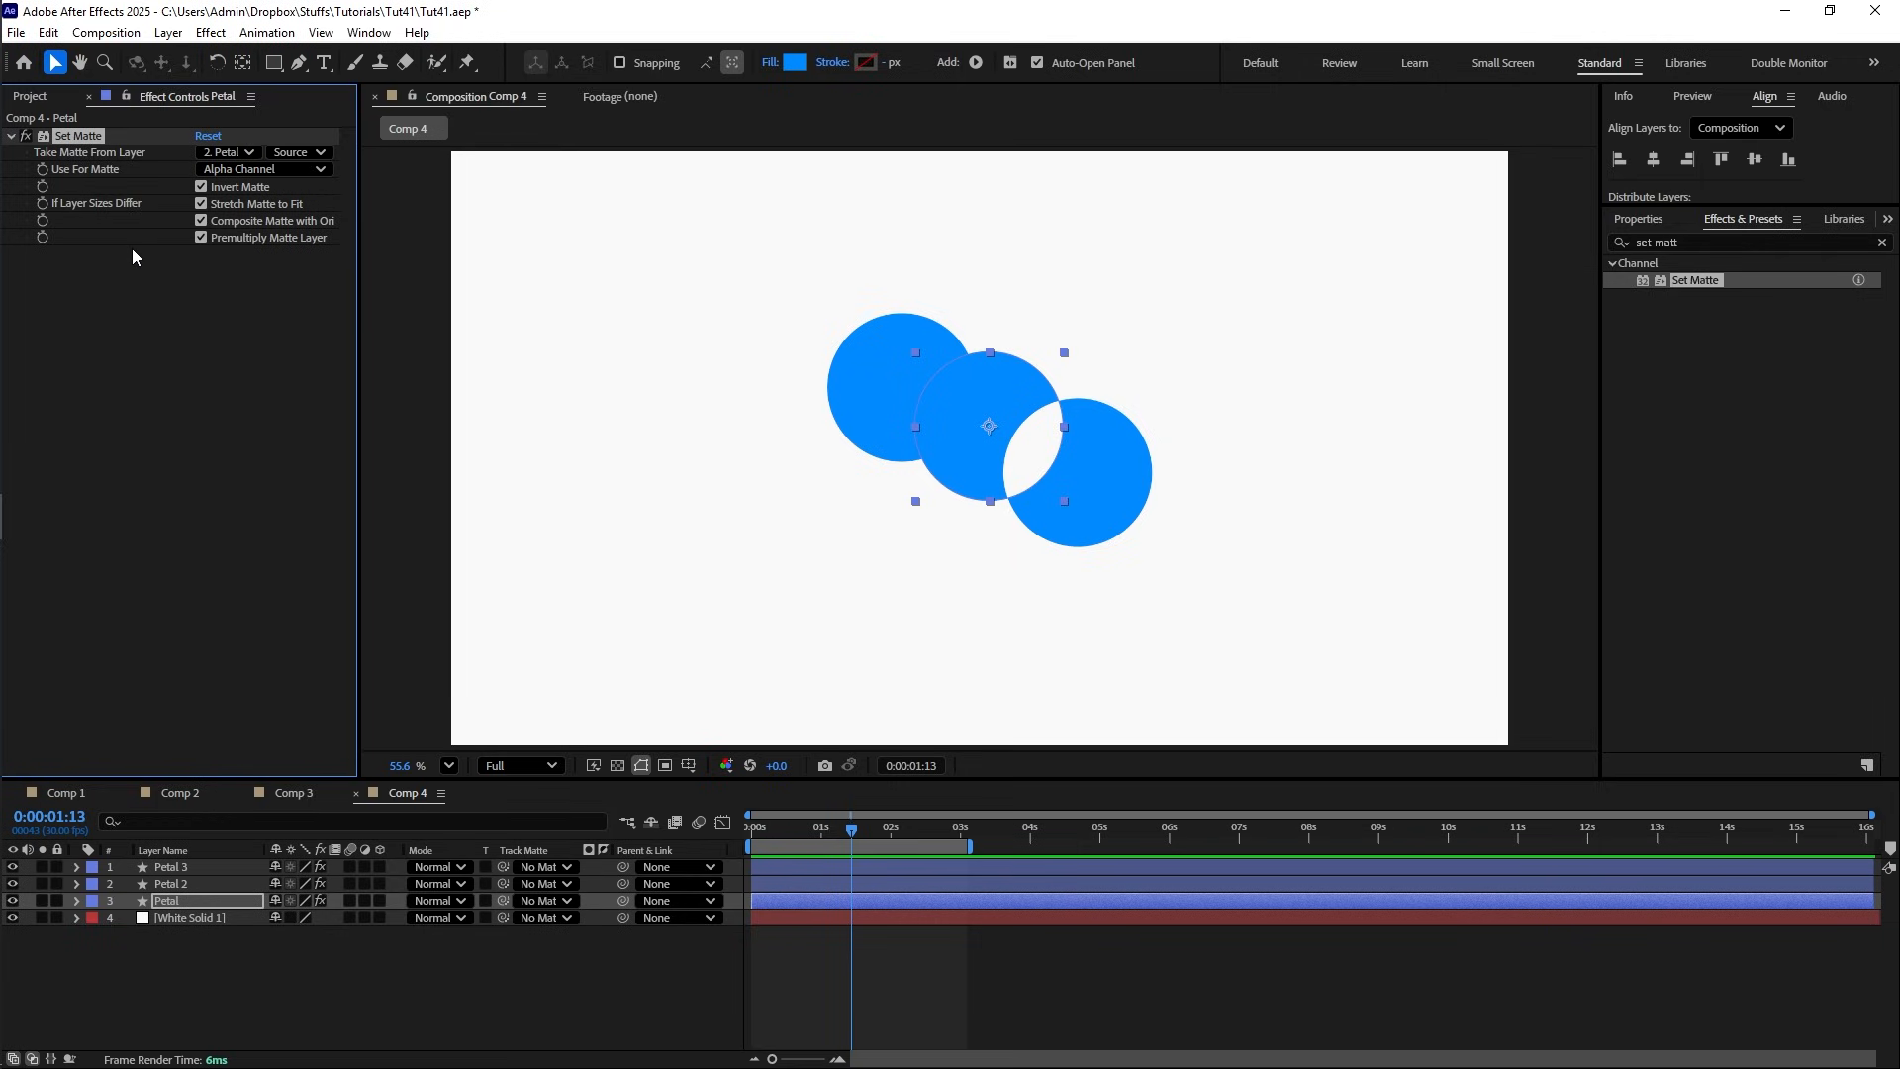
{"action": "key", "text": "ctrl+d"}
{"action": "left_click", "coordinate": [233, 271]}
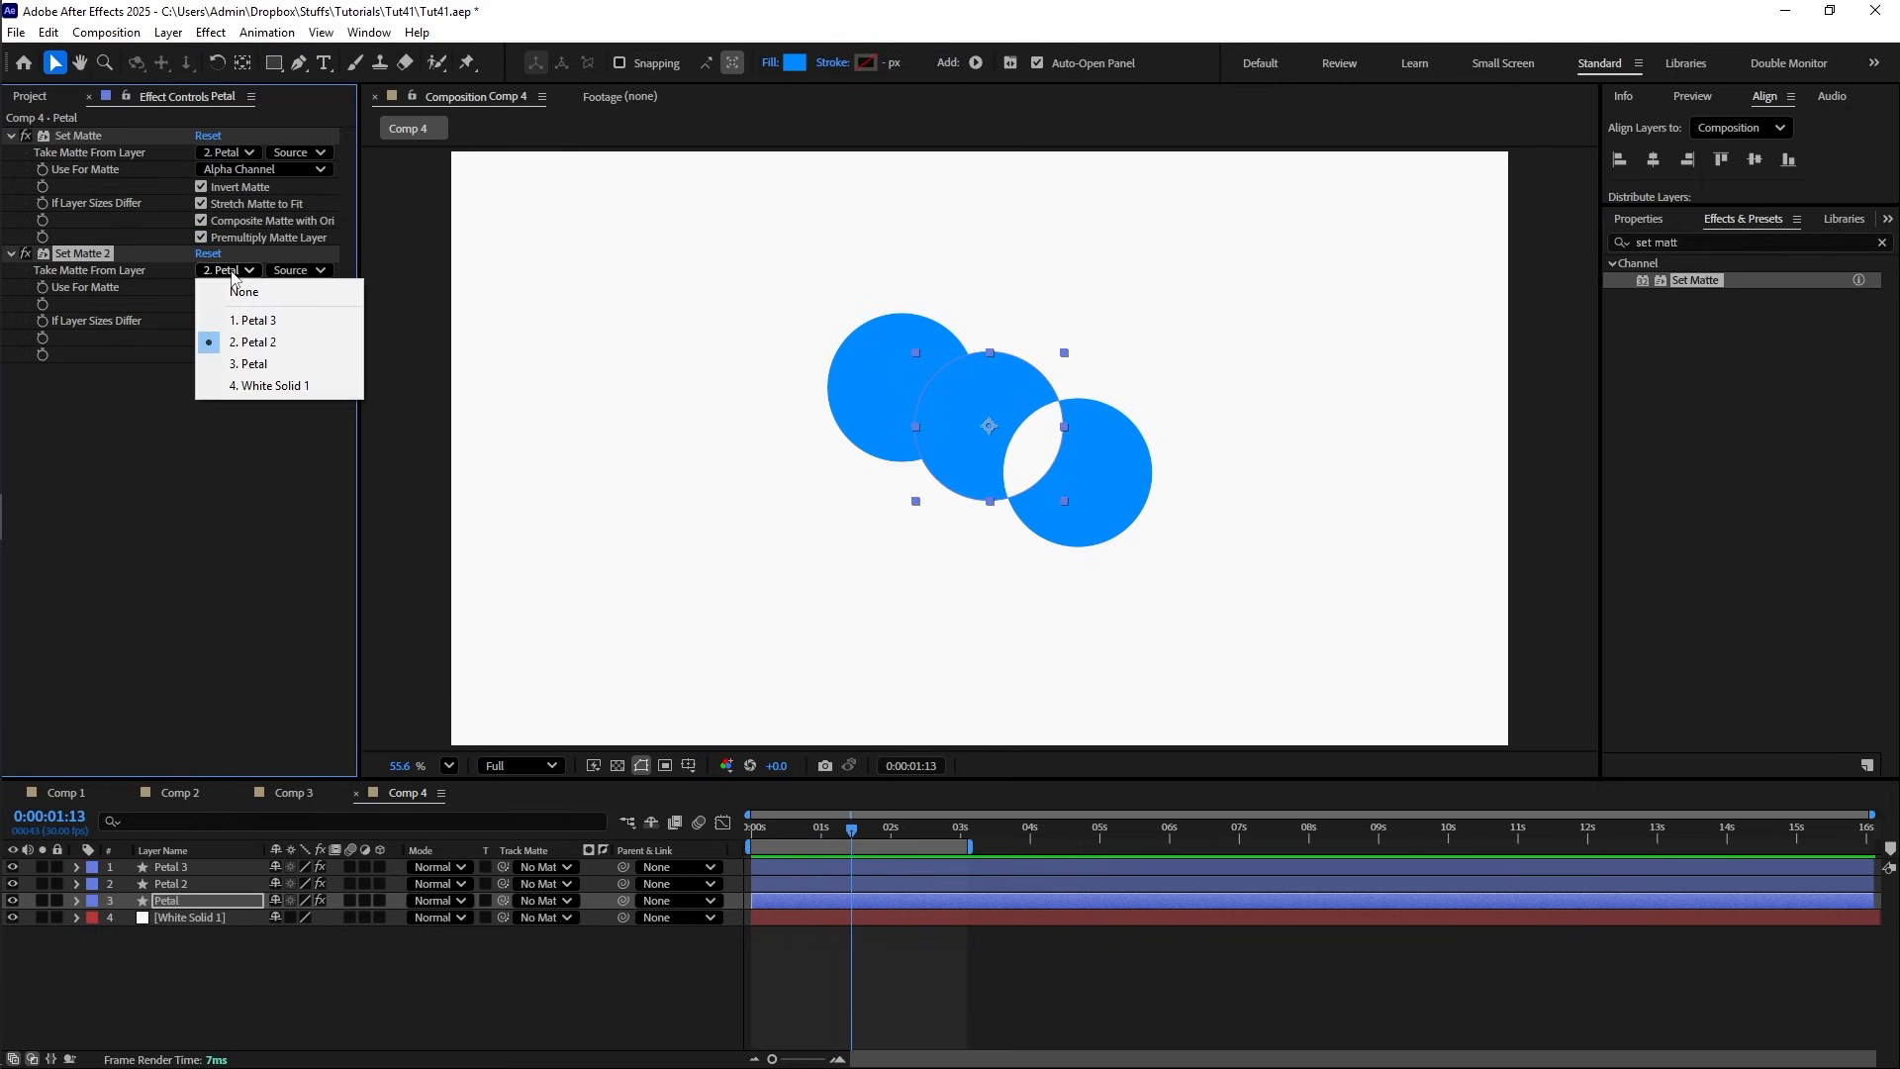
{"action": "left_click", "coordinate": [271, 322]}
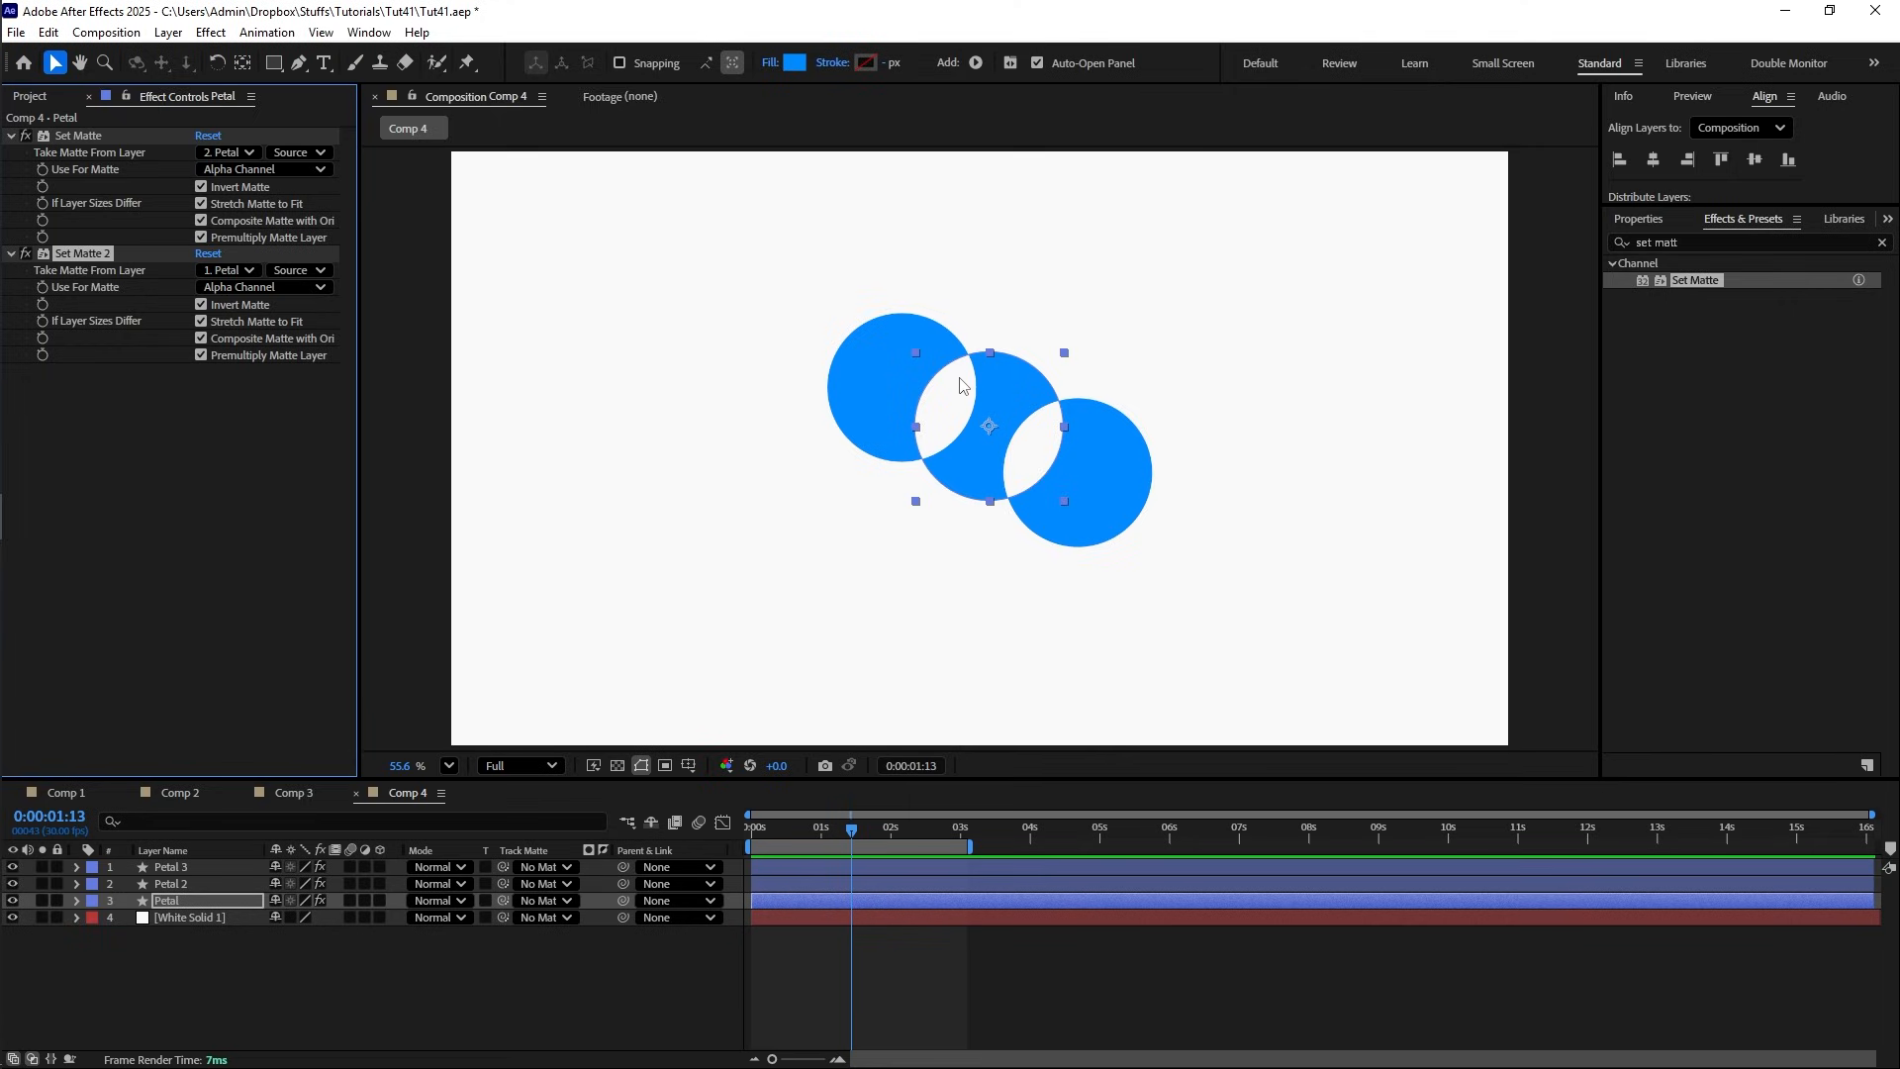
- Move the Petal 3 circle so it overlaps both the Petal and Petal 2 circles
{"action": "left_click", "coordinate": [918, 371]}
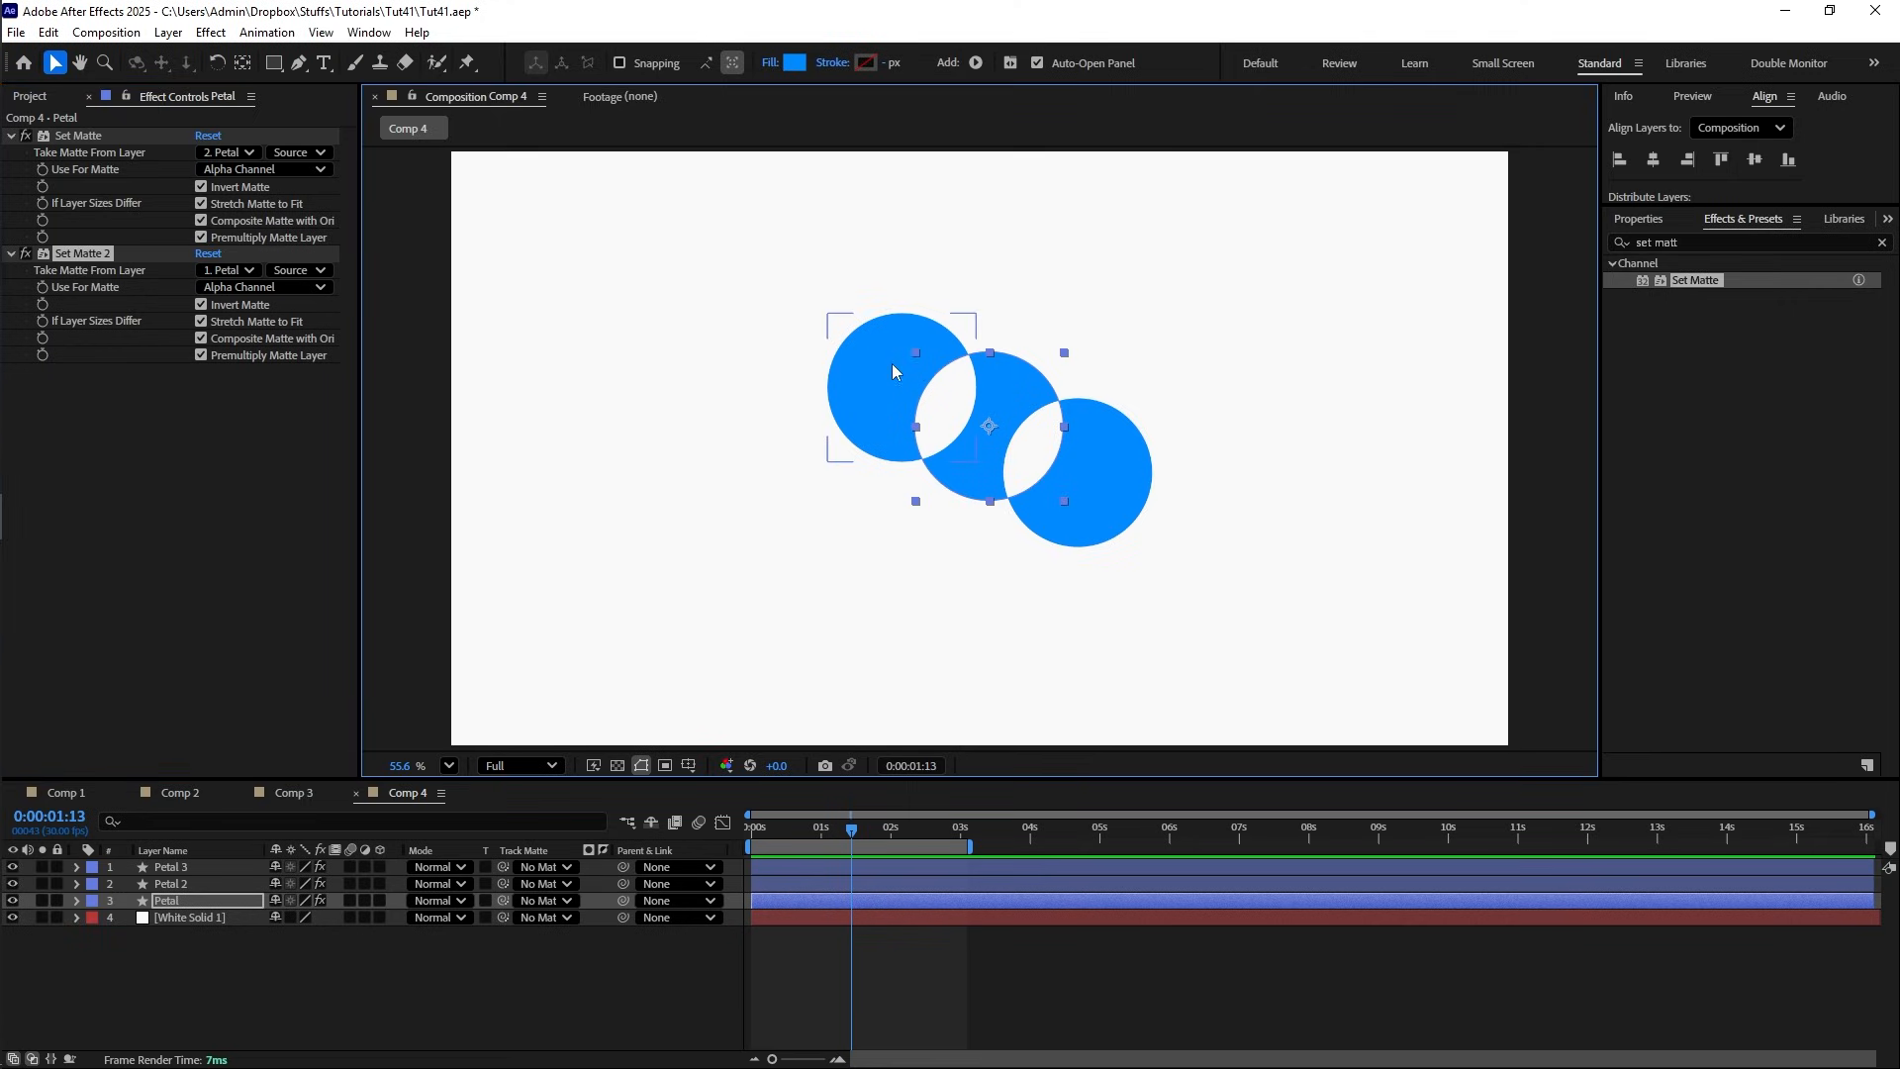
{"action": "left_click", "coordinate": [893, 371]}
{"action": "left_click_drag", "start_coordinate": [890, 369], "coordinate": [1093, 396]}
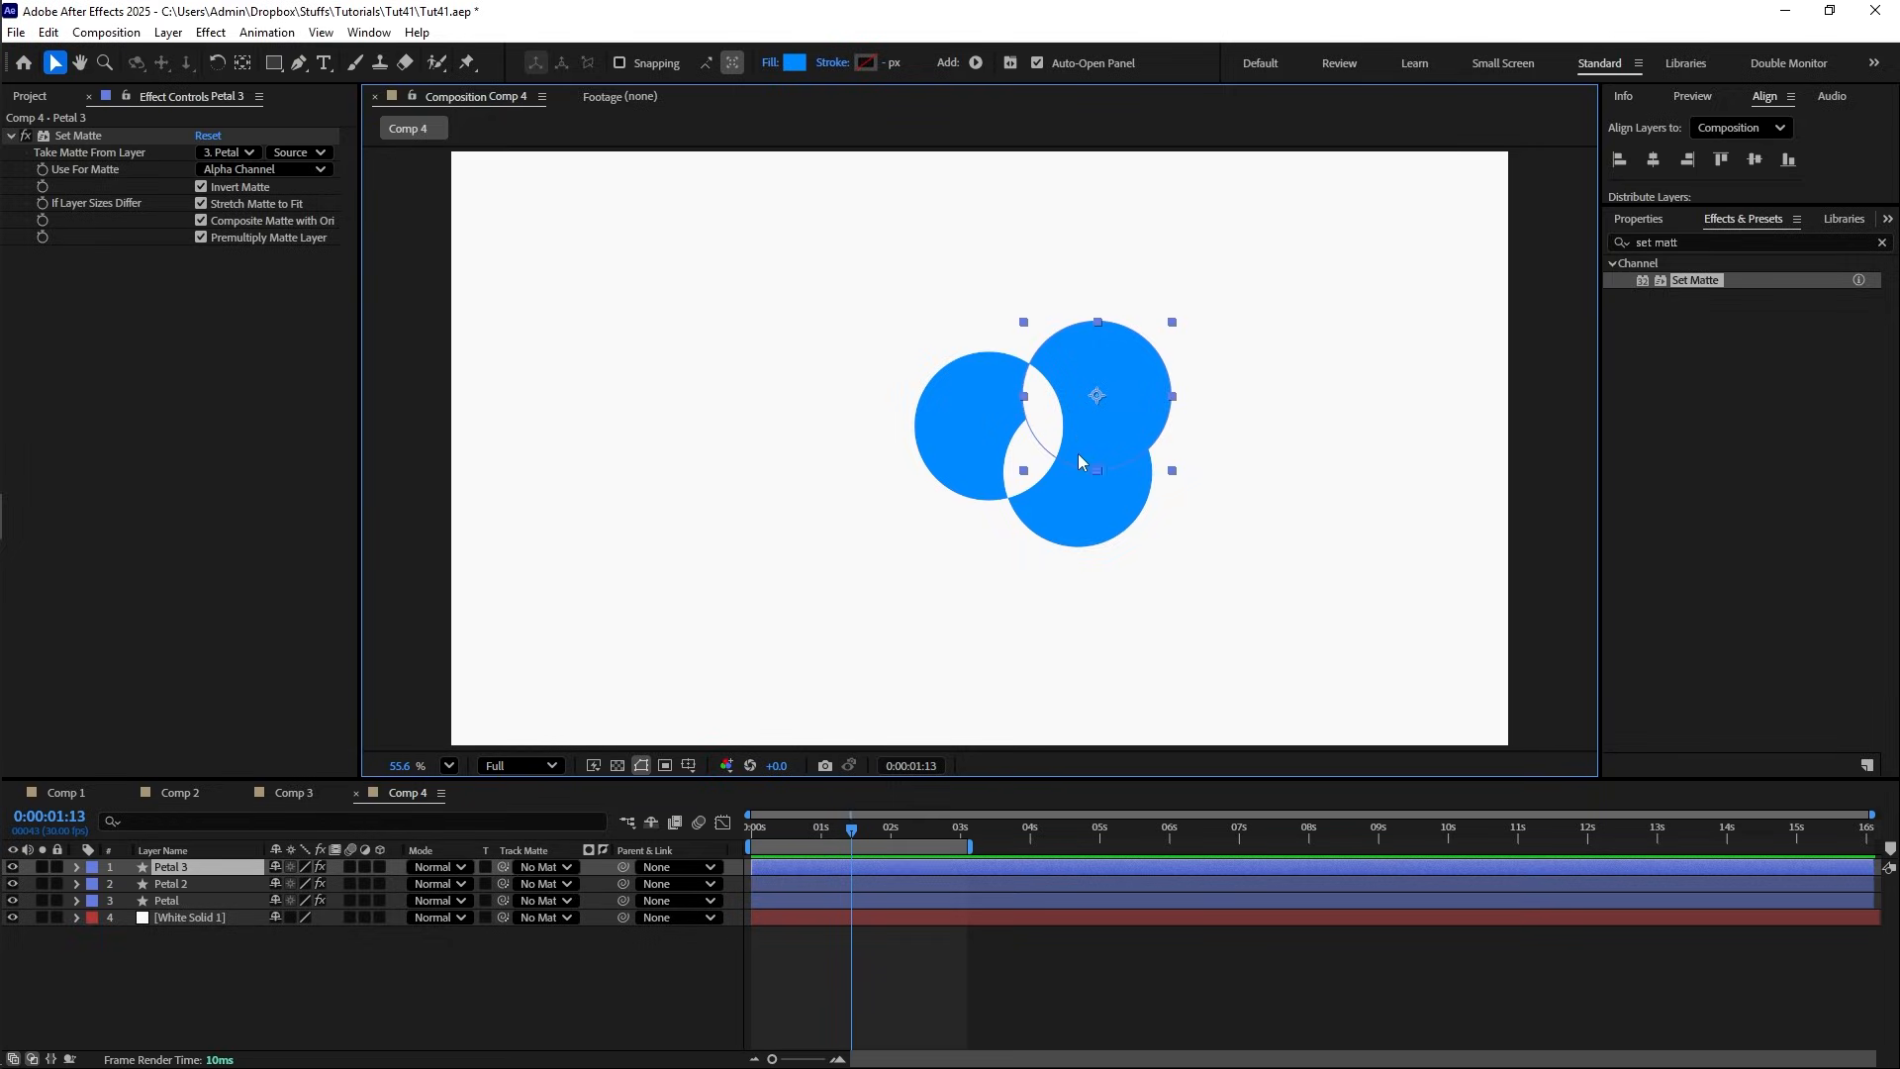
{"action": "left_click", "coordinate": [1061, 514]}
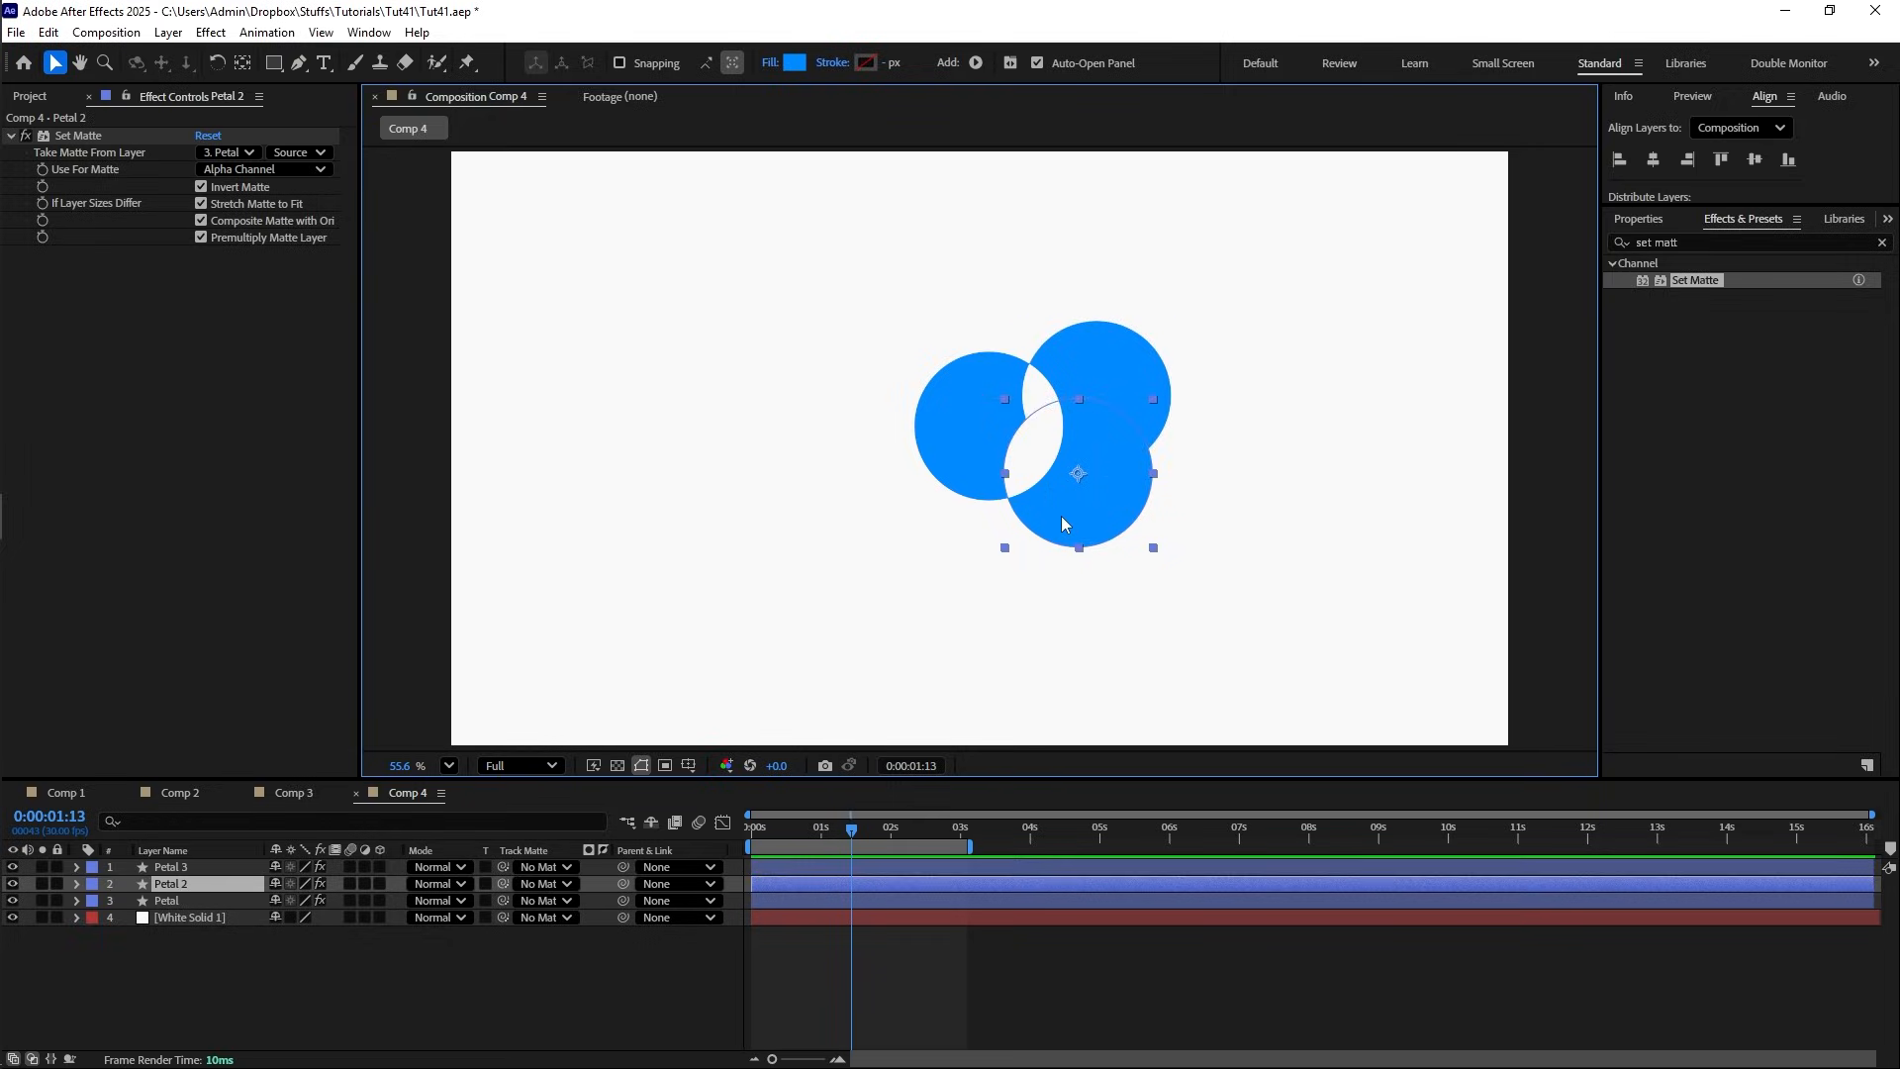
{"action": "left_click", "coordinate": [1099, 376]}
{"action": "mouse_move", "coordinate": [1101, 392]}
{"action": "left_mouse_down"}
{"action": "mouse_move", "coordinate": [1096, 372]}
{"action": "mouse_move", "coordinate": [1099, 391]}
{"action": "left_mouse_up"}
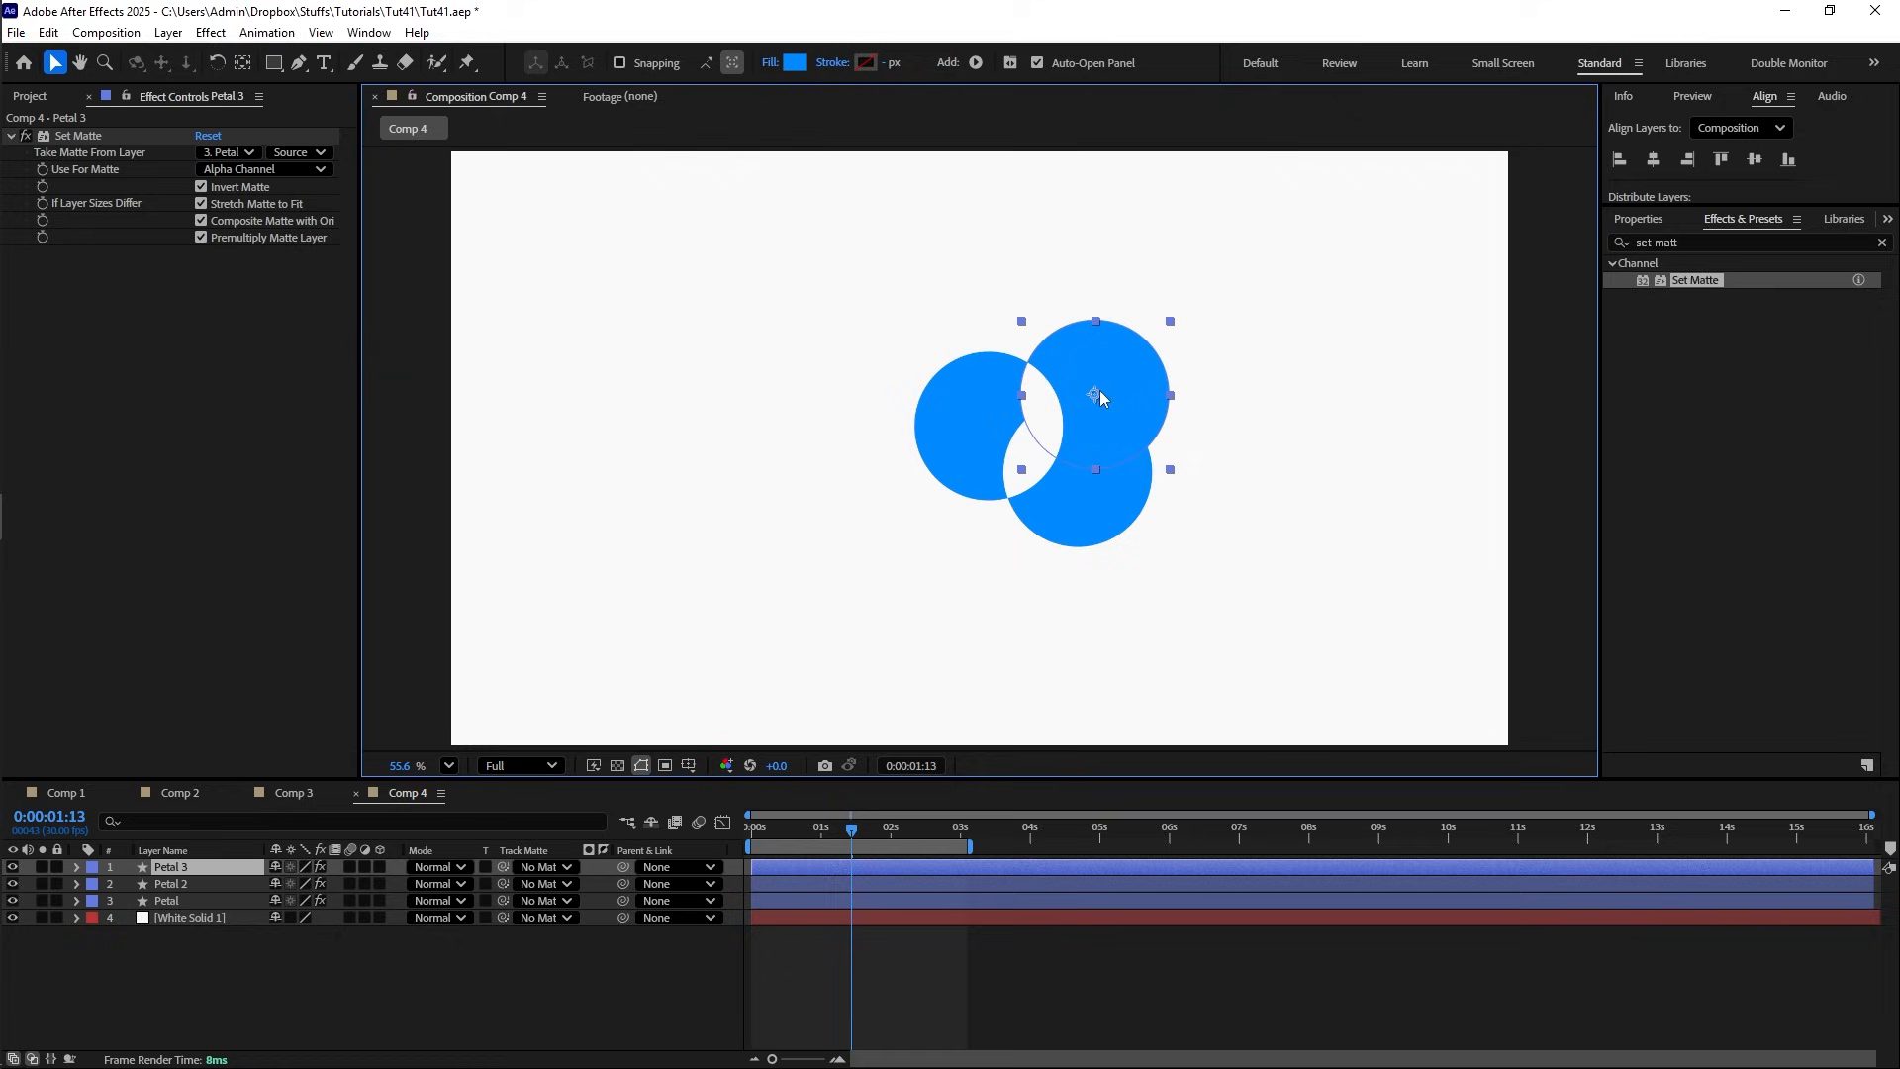
- Duplicate Petal 3's Set Matte effect and make the copy take its matte from Petal 2
{"action": "left_click", "coordinate": [87, 134]}
{"action": "key", "text": "ctrl+d"}
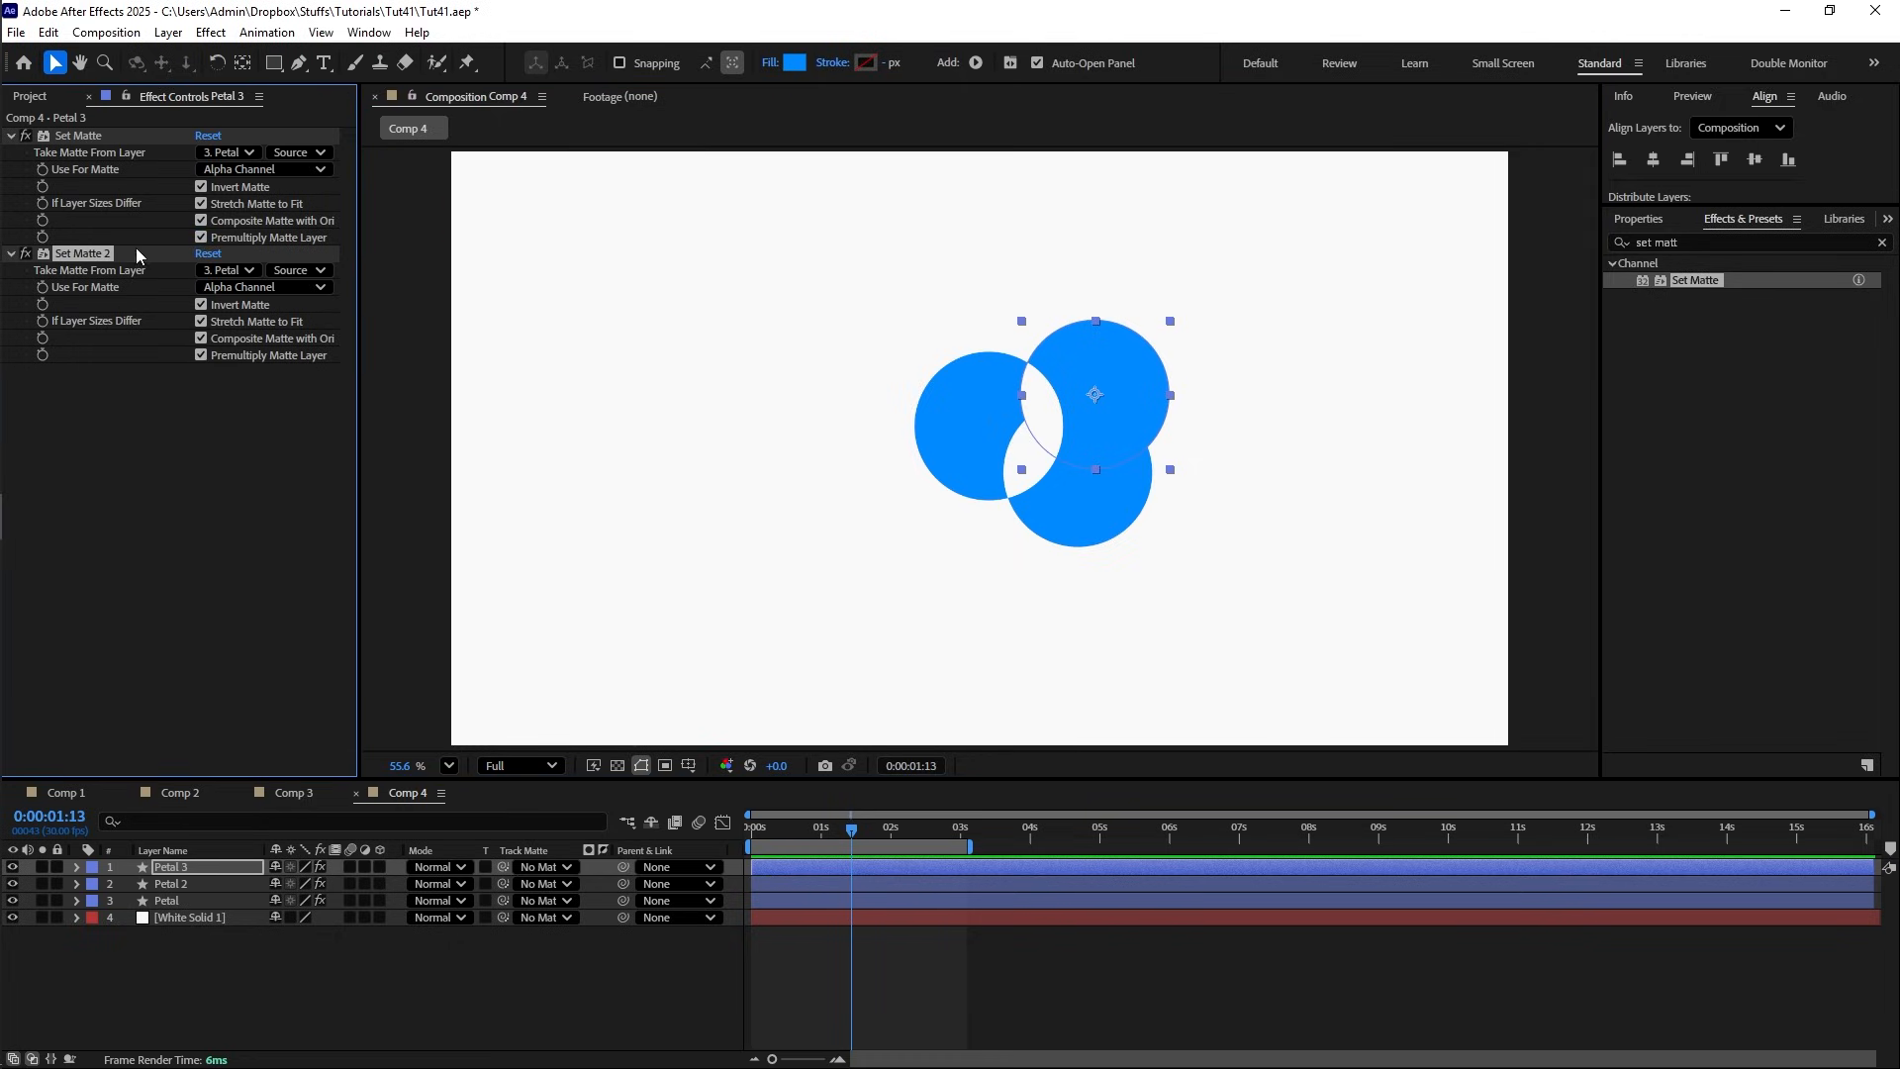
{"action": "left_click", "coordinate": [237, 270]}
{"action": "left_click", "coordinate": [238, 337]}
- Duplicate Petal 2's Set Matte effect and make the copy take its matte from Petal 3
{"action": "left_click", "coordinate": [186, 883]}
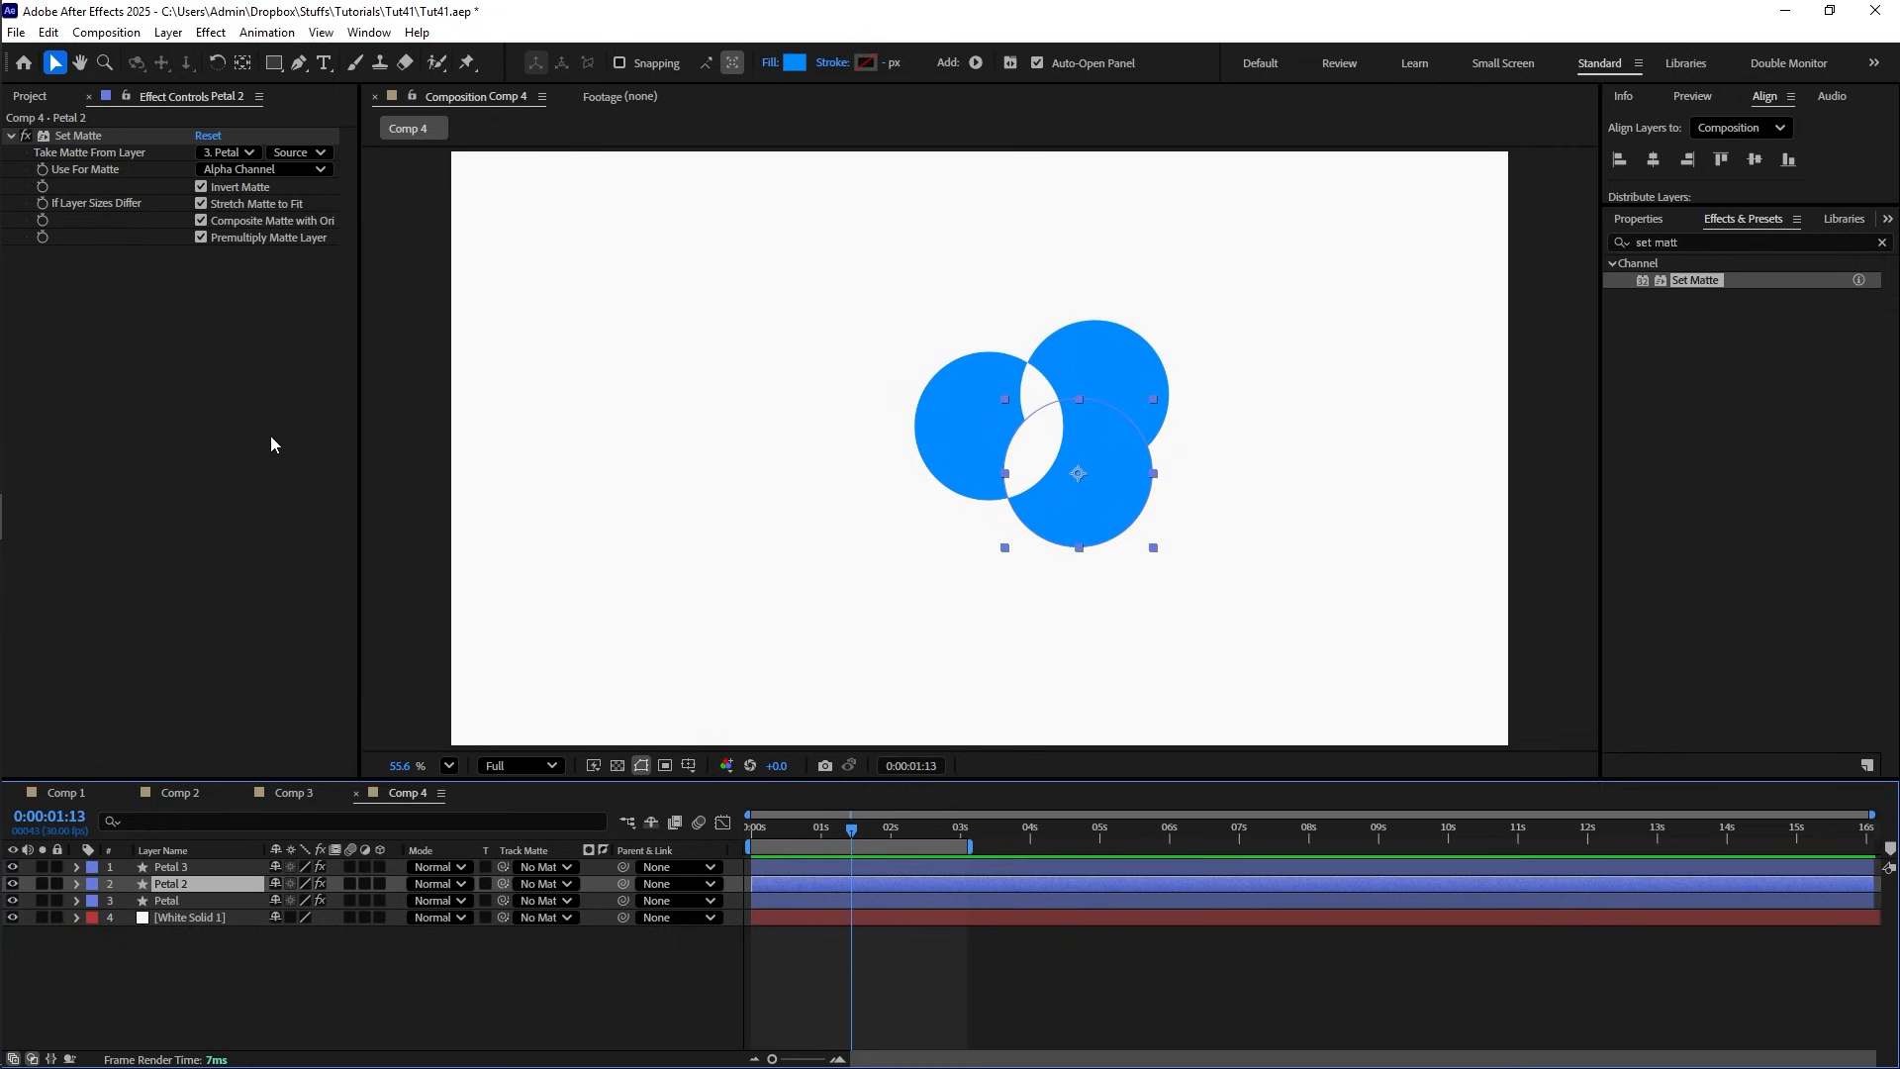
{"action": "left_click", "coordinate": [80, 138]}
{"action": "key", "text": "ctrl+d"}
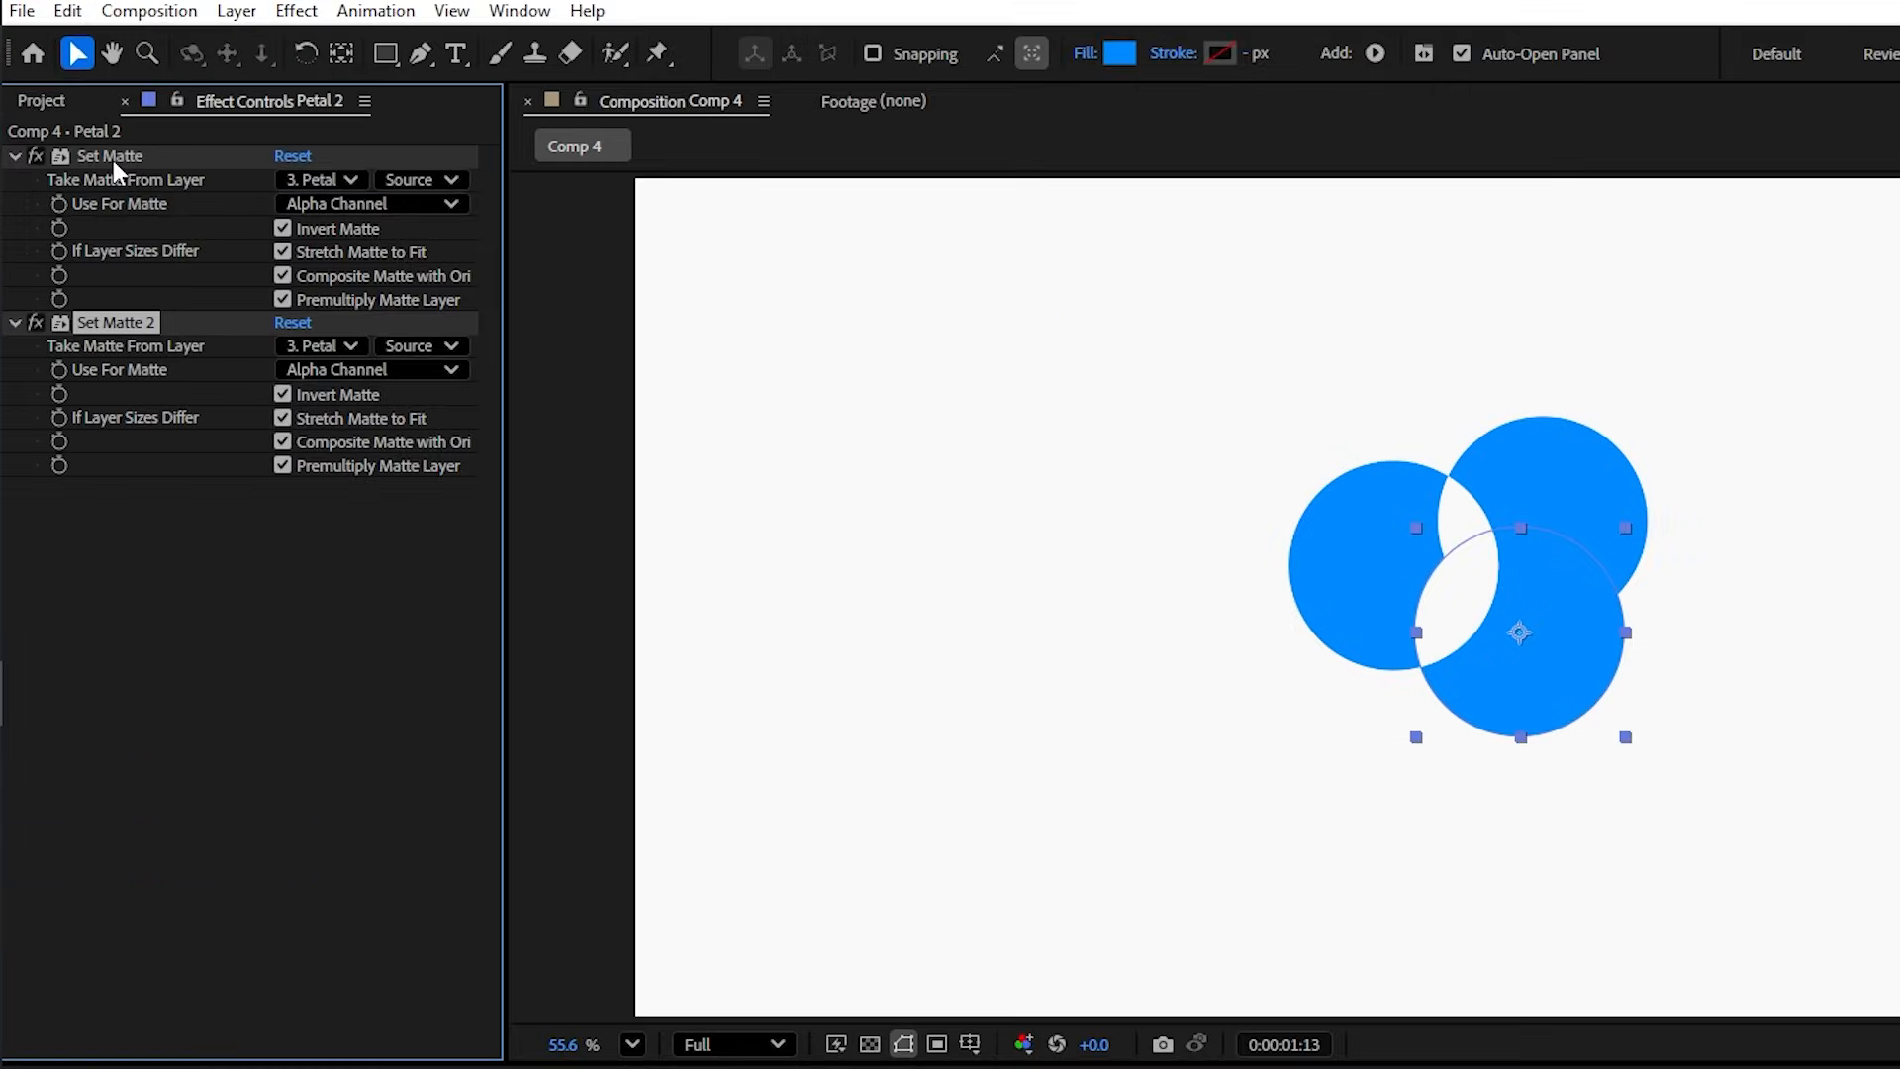
{"action": "left_click", "coordinate": [309, 347]}
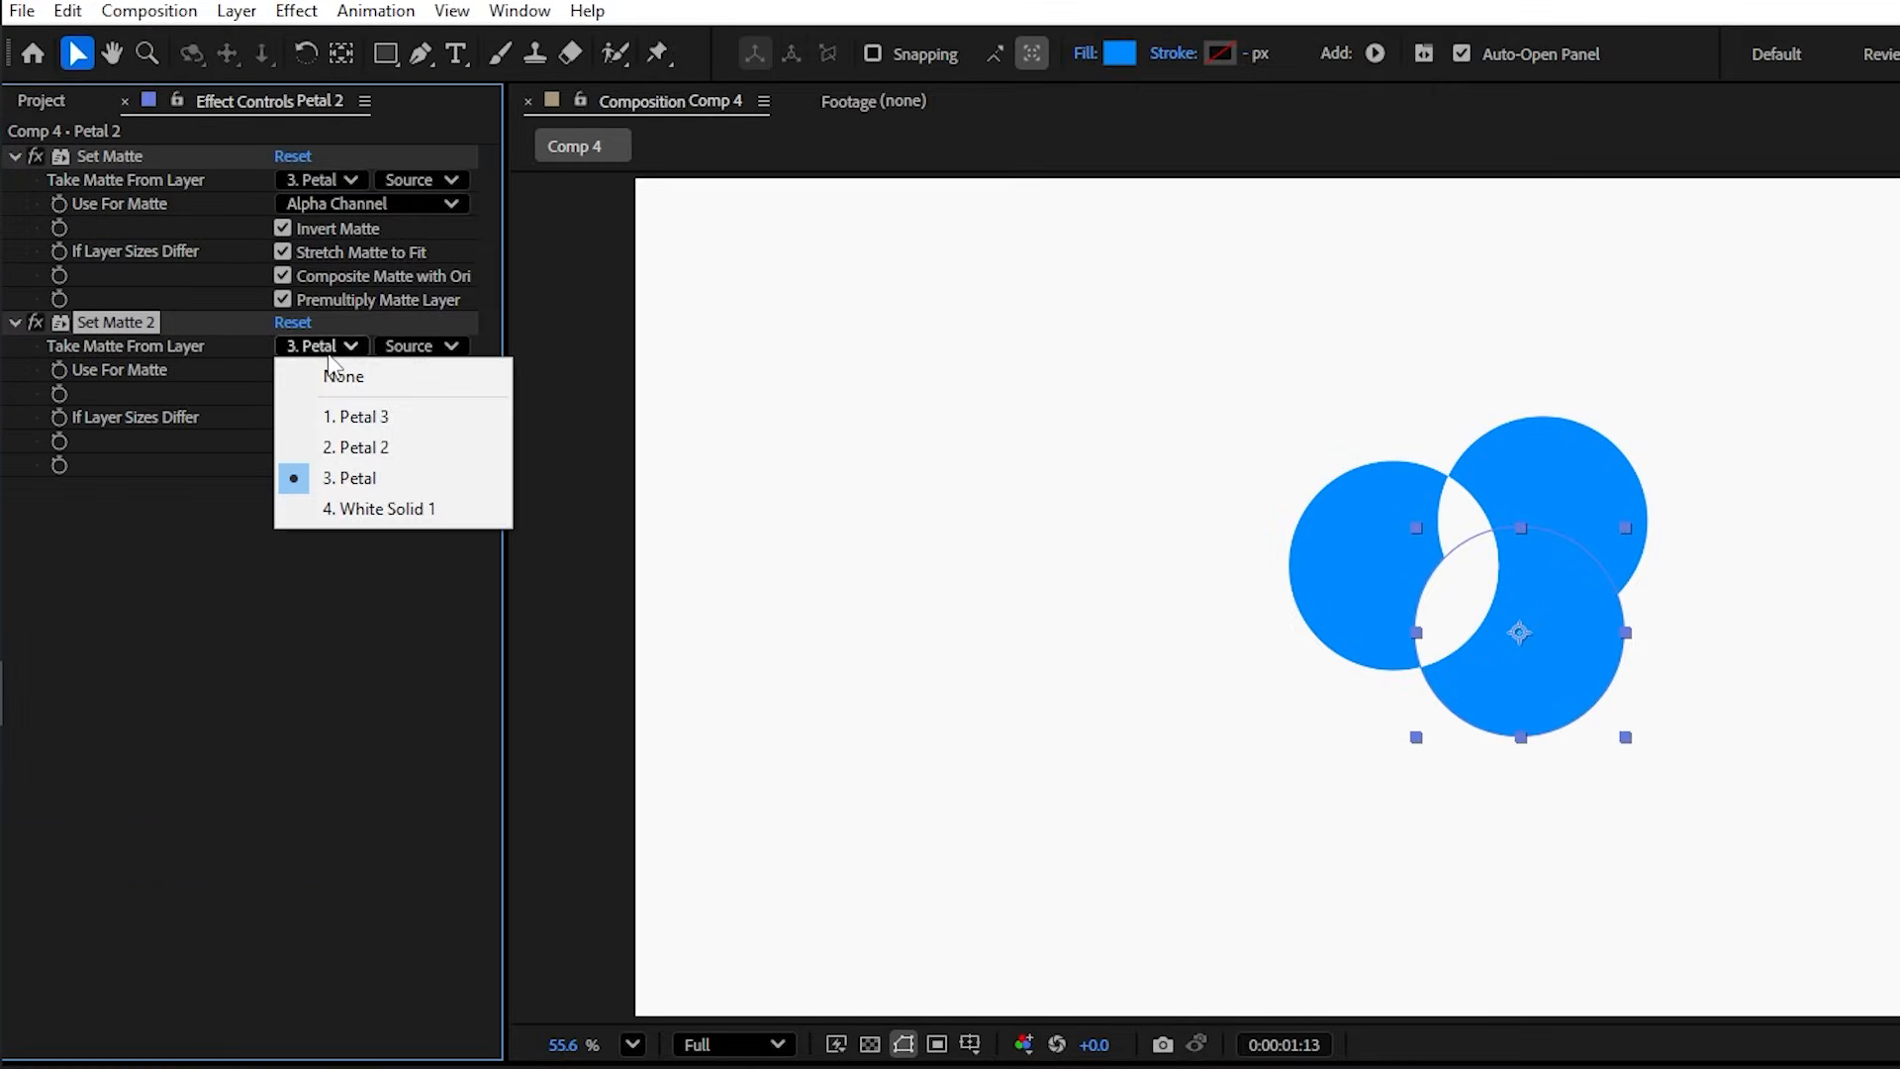
{"action": "left_click", "coordinate": [354, 416]}
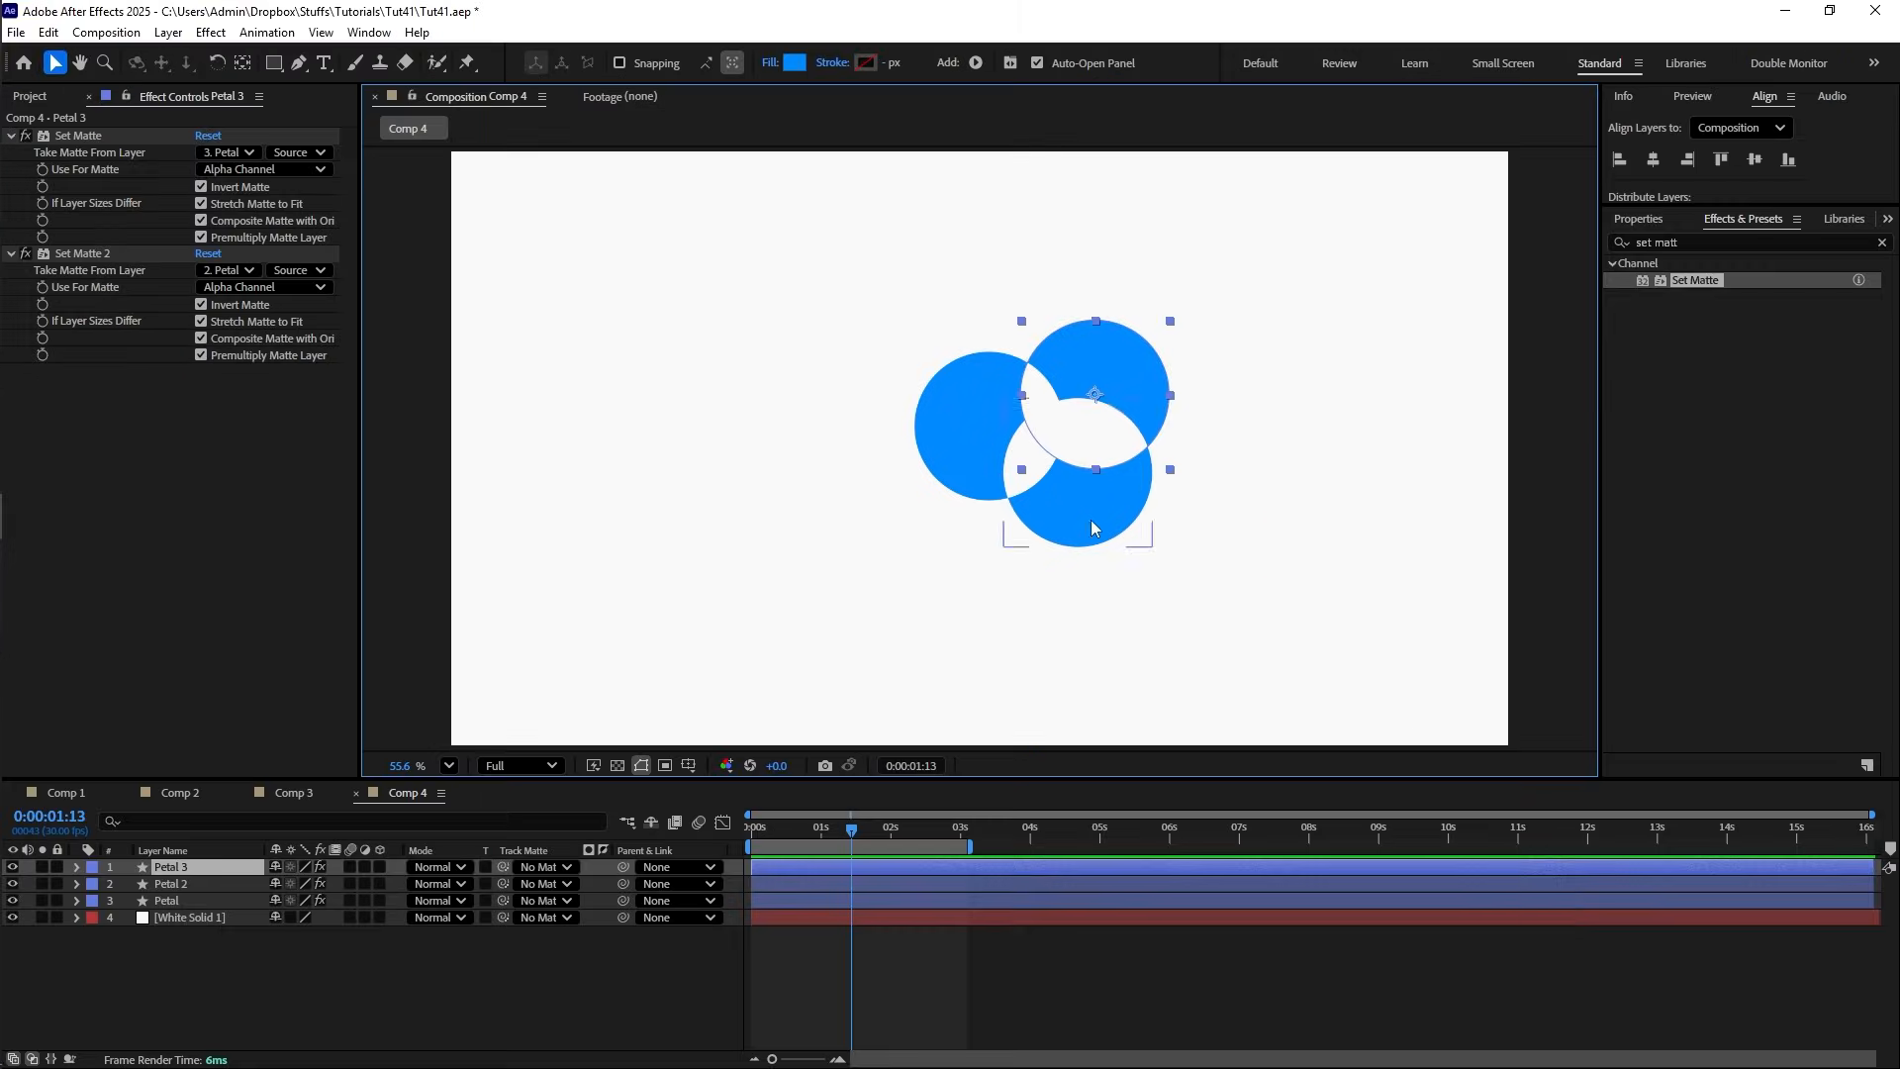
- Move the Petal 3 and Petal 2 circles to new overlapping positions around Petal to test the cut-outs
{"action": "left_click_drag", "start_coordinate": [1110, 399], "coordinate": [1067, 386]}
{"action": "left_click_drag", "start_coordinate": [1086, 489], "coordinate": [974, 327]}
{"action": "key", "text": "ctrl+z"}
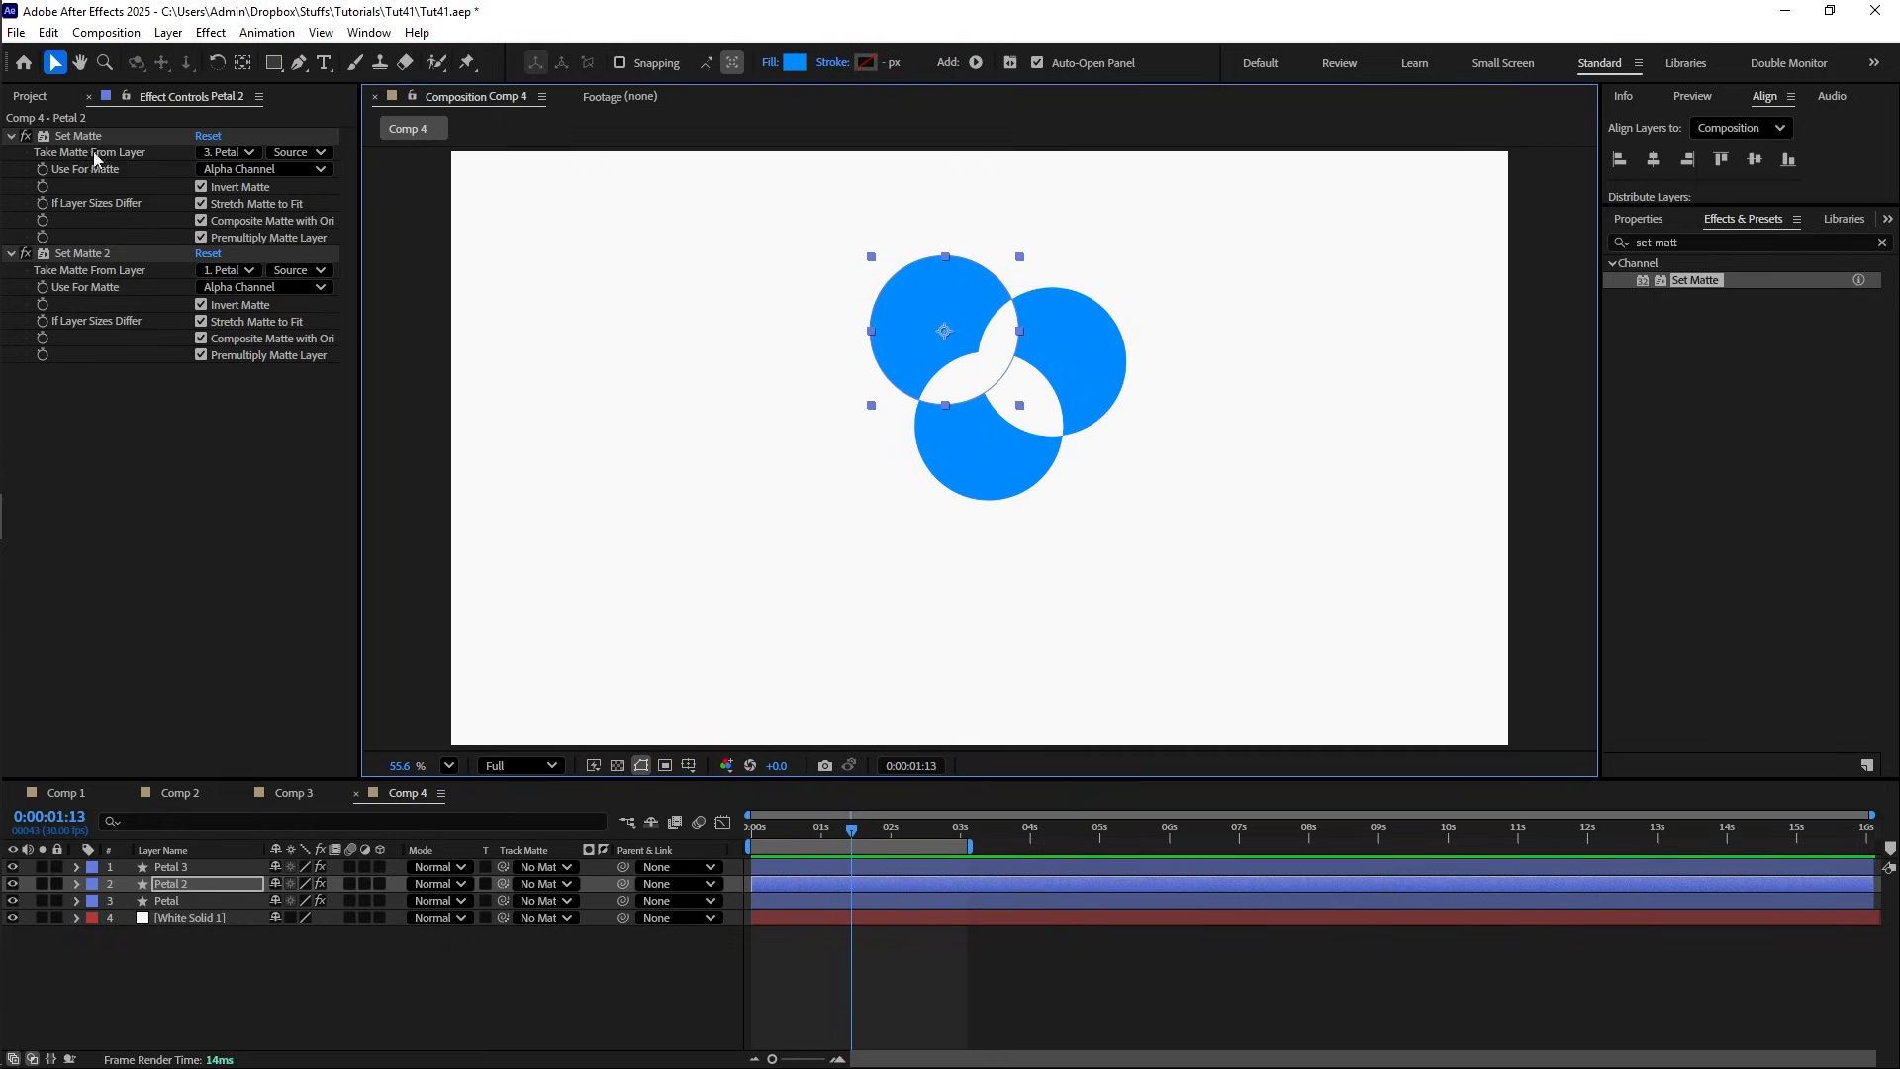
{"action": "left_click_drag", "start_coordinate": [968, 331], "coordinate": [968, 484]}
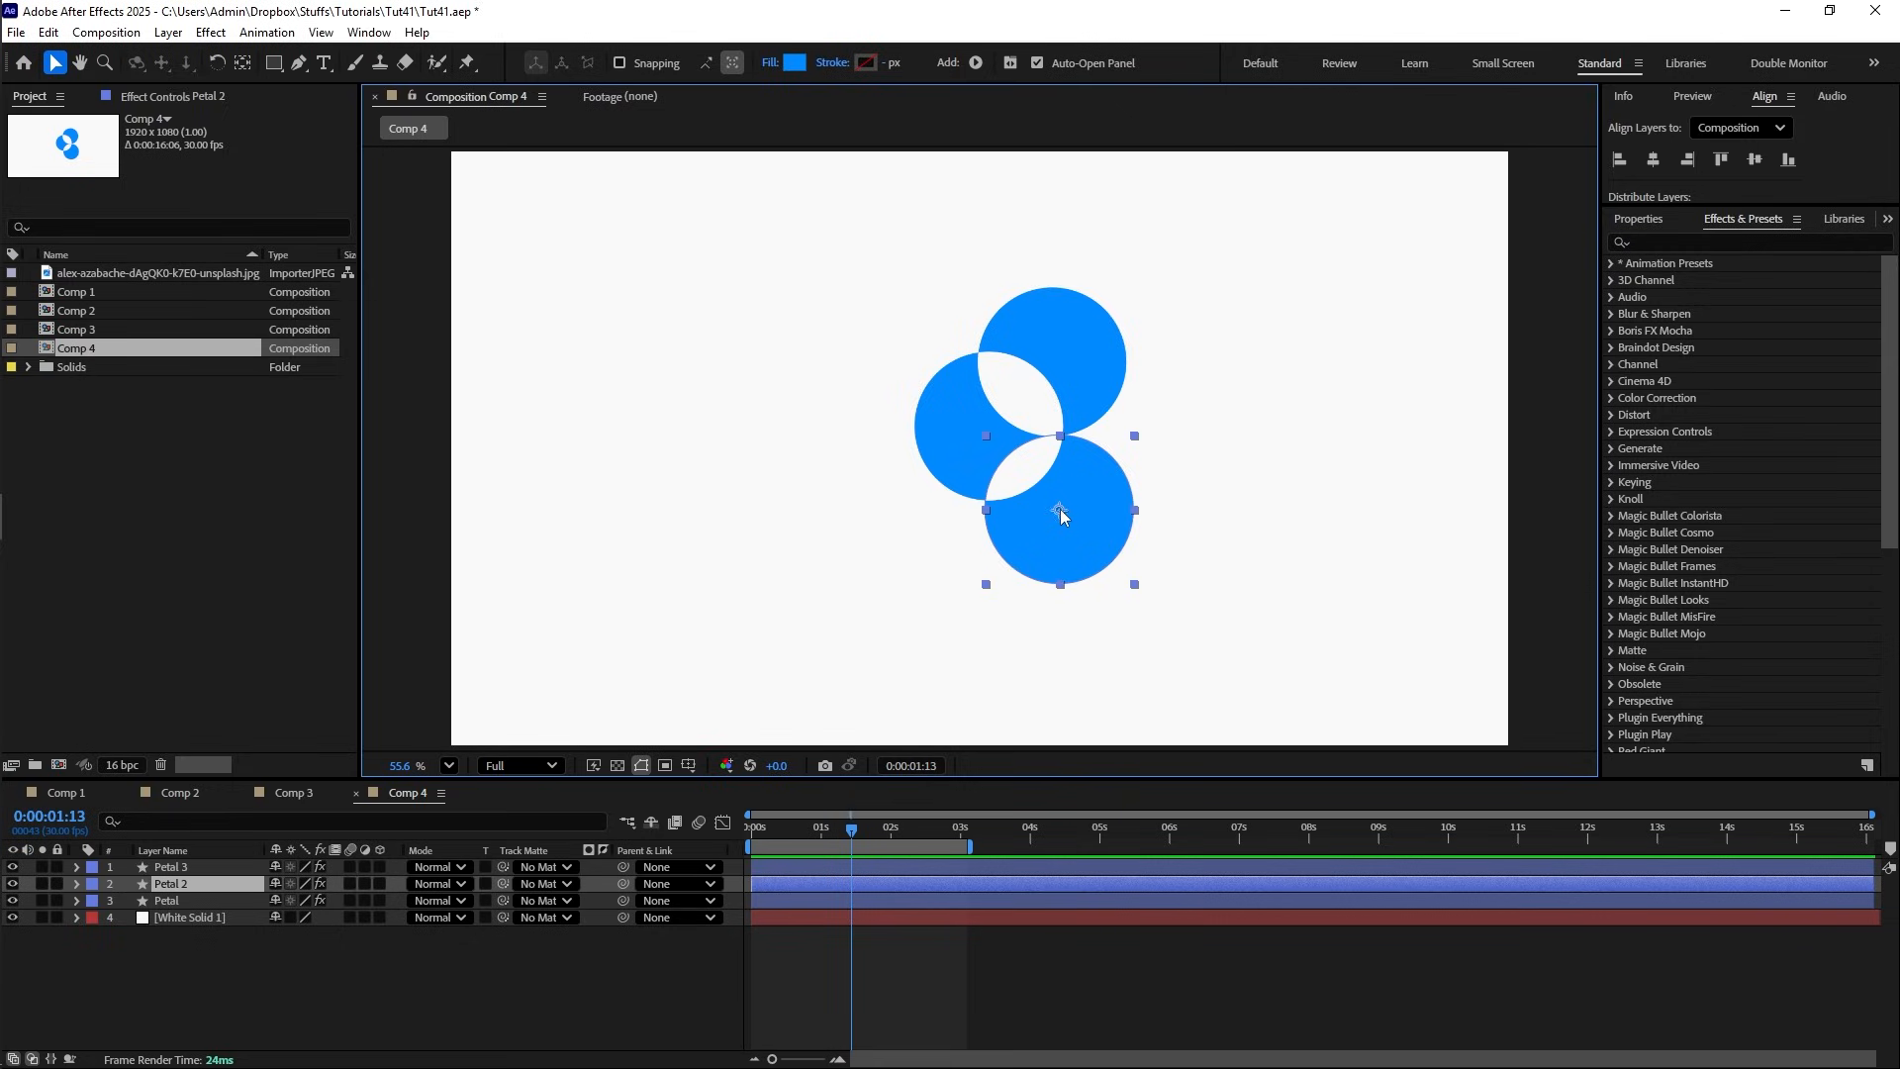
- Move the Petal 2 circle exactly over the Petal circle and adjust Petal 2's scale
{"action": "left_click_drag", "start_coordinate": [1060, 512], "coordinate": [989, 429]}
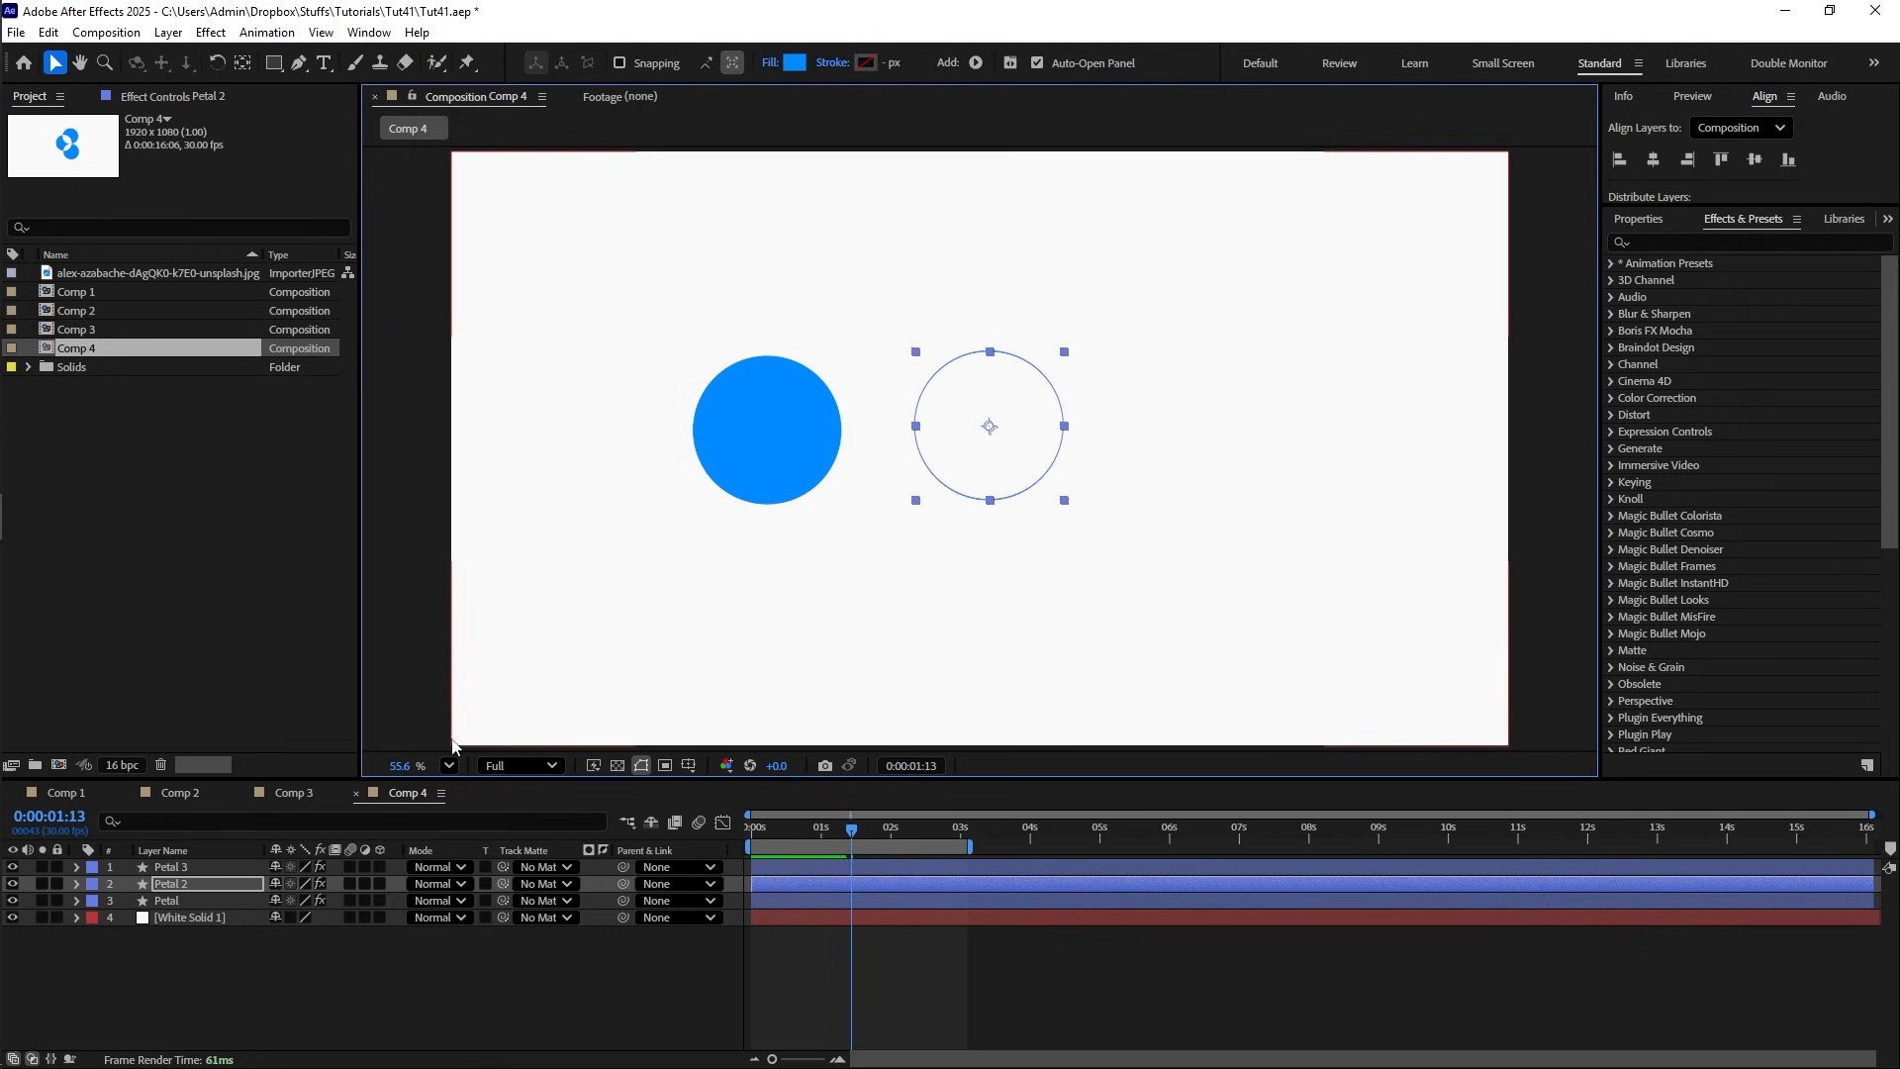
{"action": "key", "text": "s"}
{"action": "mouse_move", "coordinate": [324, 900]}
{"action": "left_mouse_down"}
{"action": "mouse_move", "coordinate": [306, 906]}
{"action": "mouse_move", "coordinate": [346, 907]}
{"action": "left_mouse_up"}
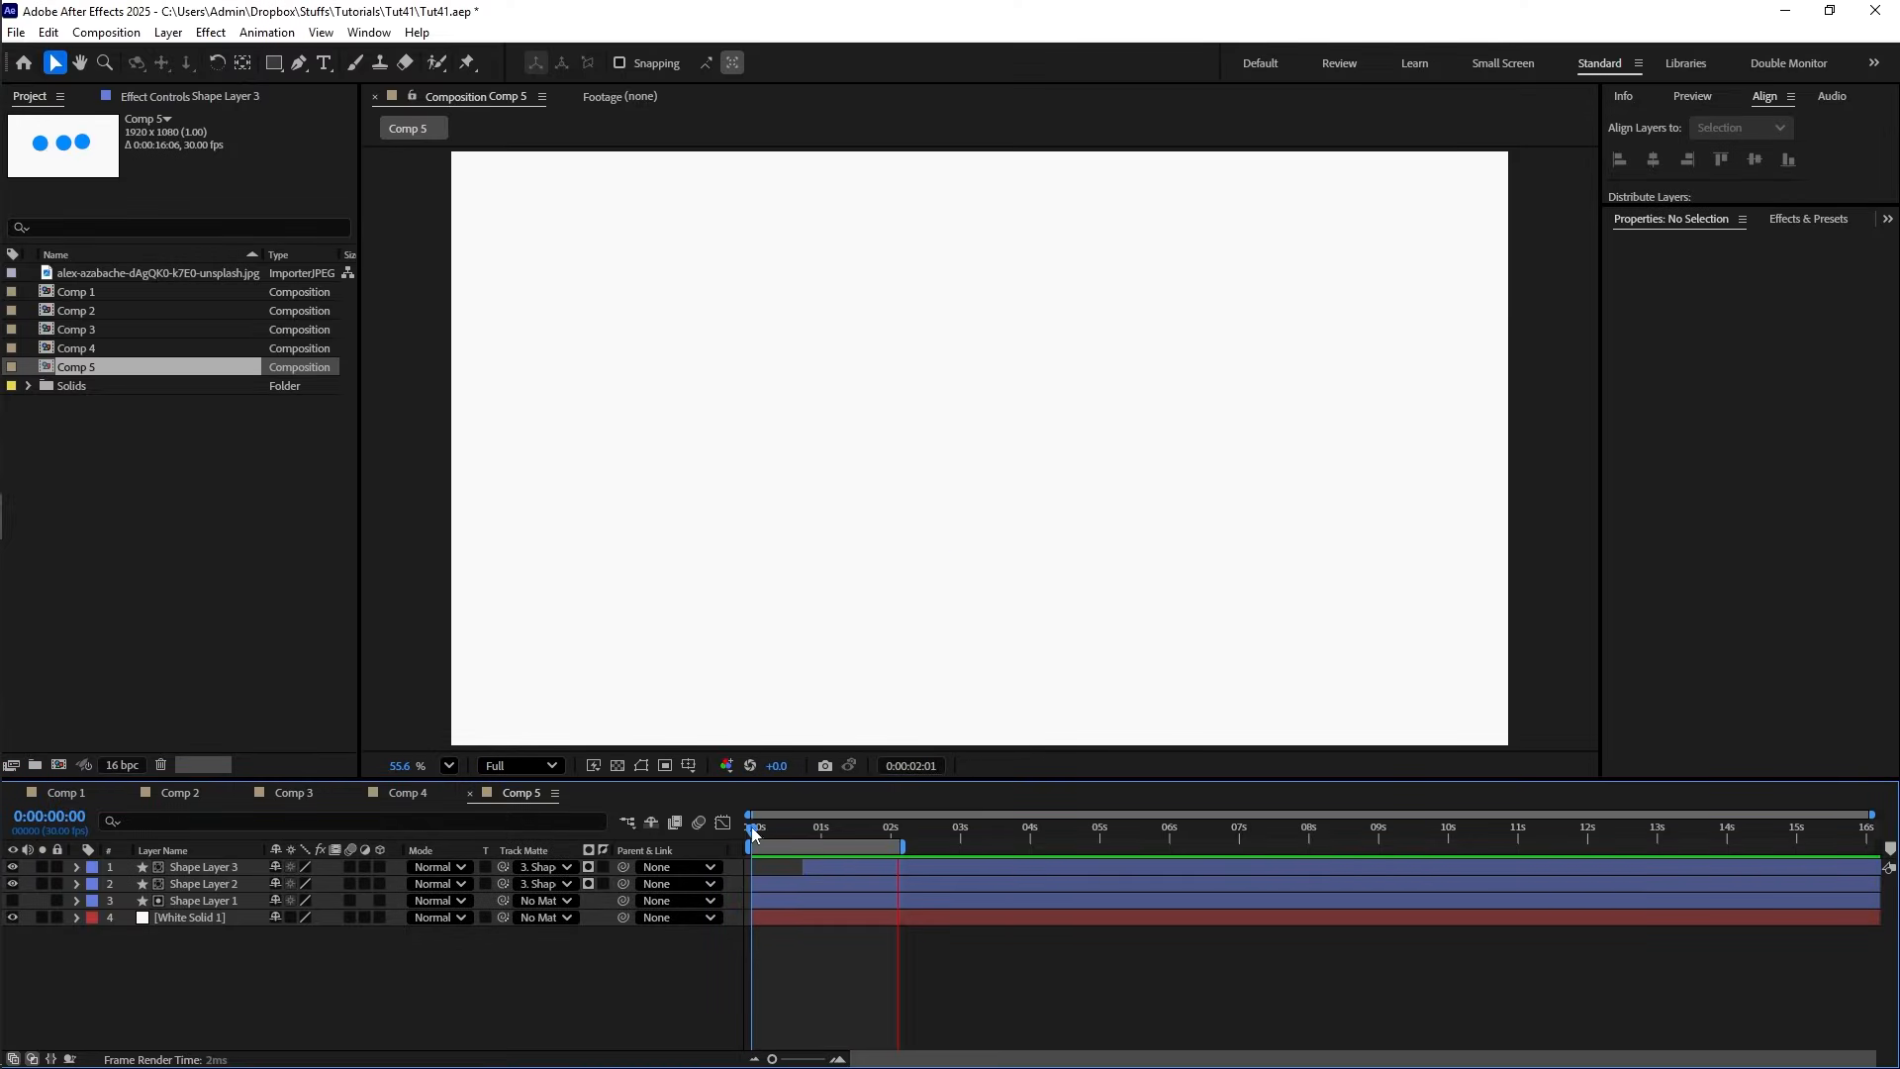
- Examine in Comp 5 how Shape Layer 2's blue square is cropped by its matte as it moves along its path
{"action": "left_click", "coordinate": [778, 885]}
{"action": "left_click_drag", "start_coordinate": [784, 833], "coordinate": [777, 831]}
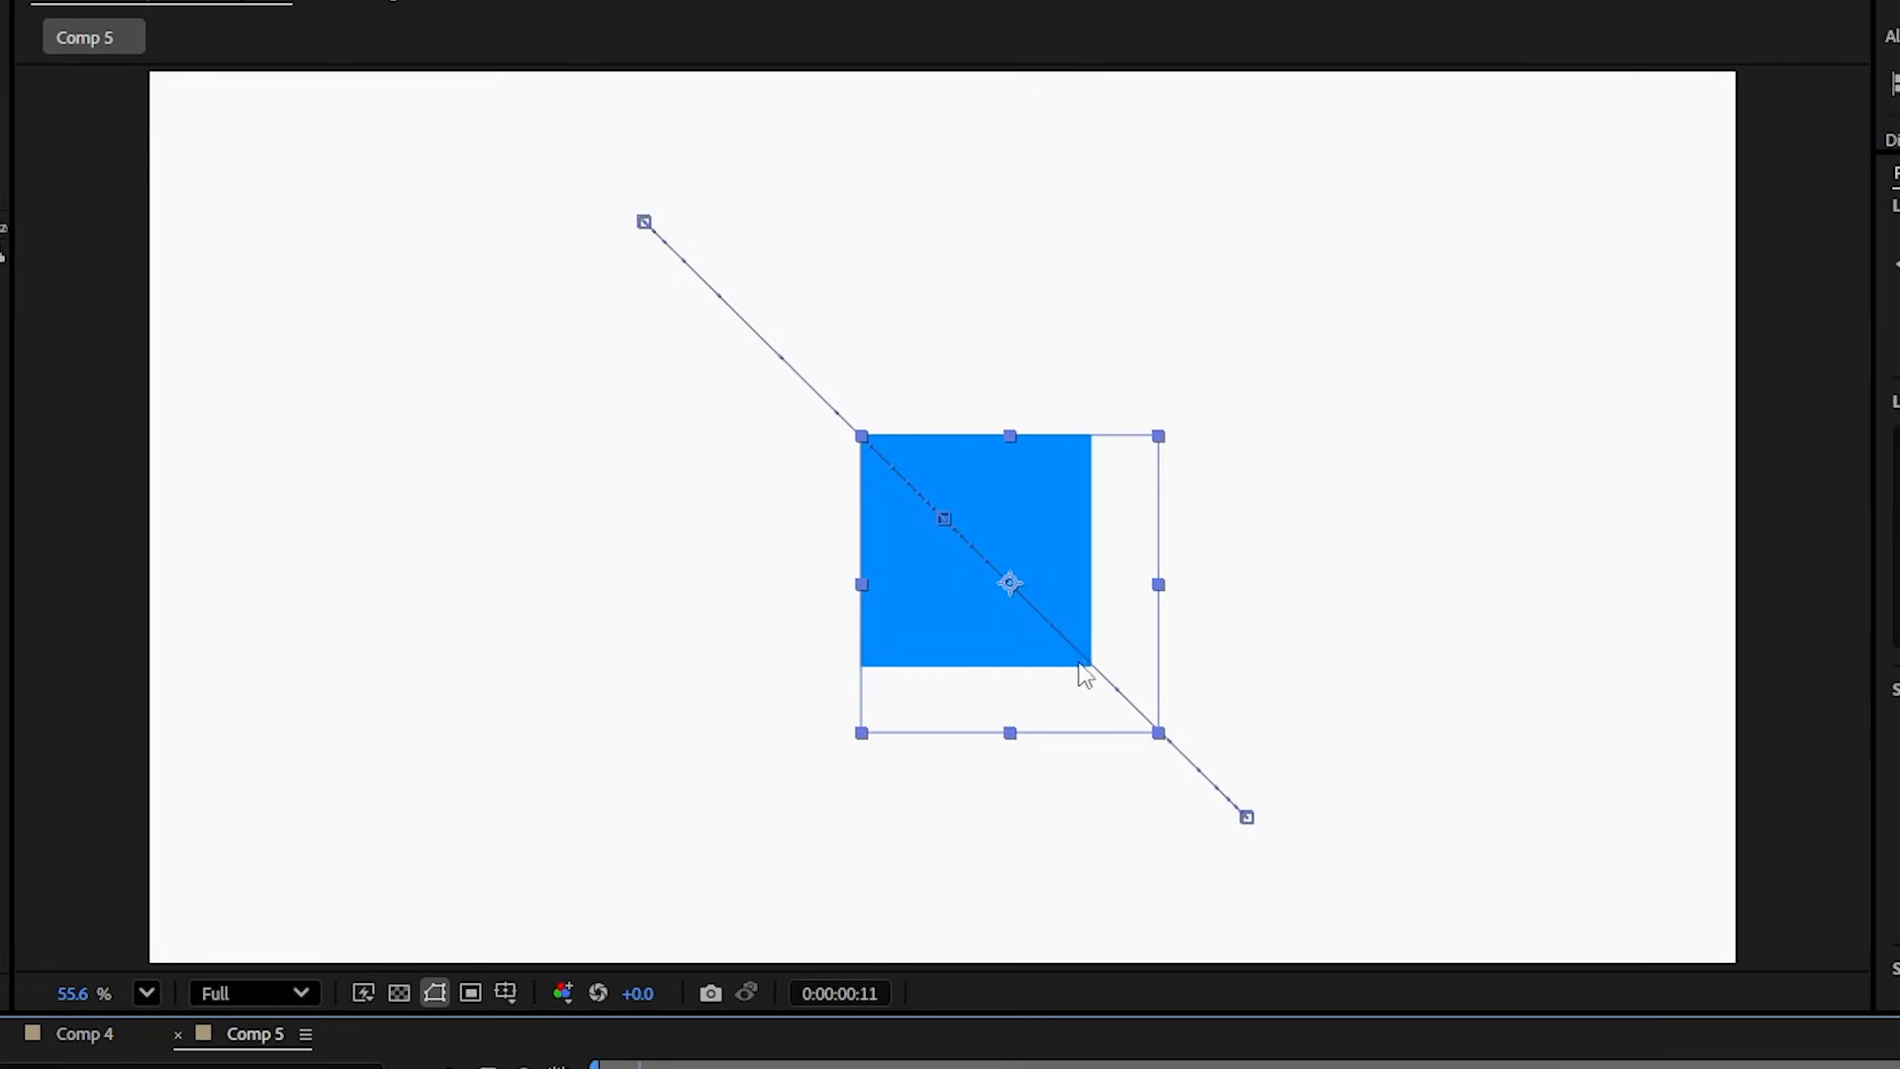
{"action": "left_click_drag", "start_coordinate": [647, 1067], "coordinate": [682, 1067]}
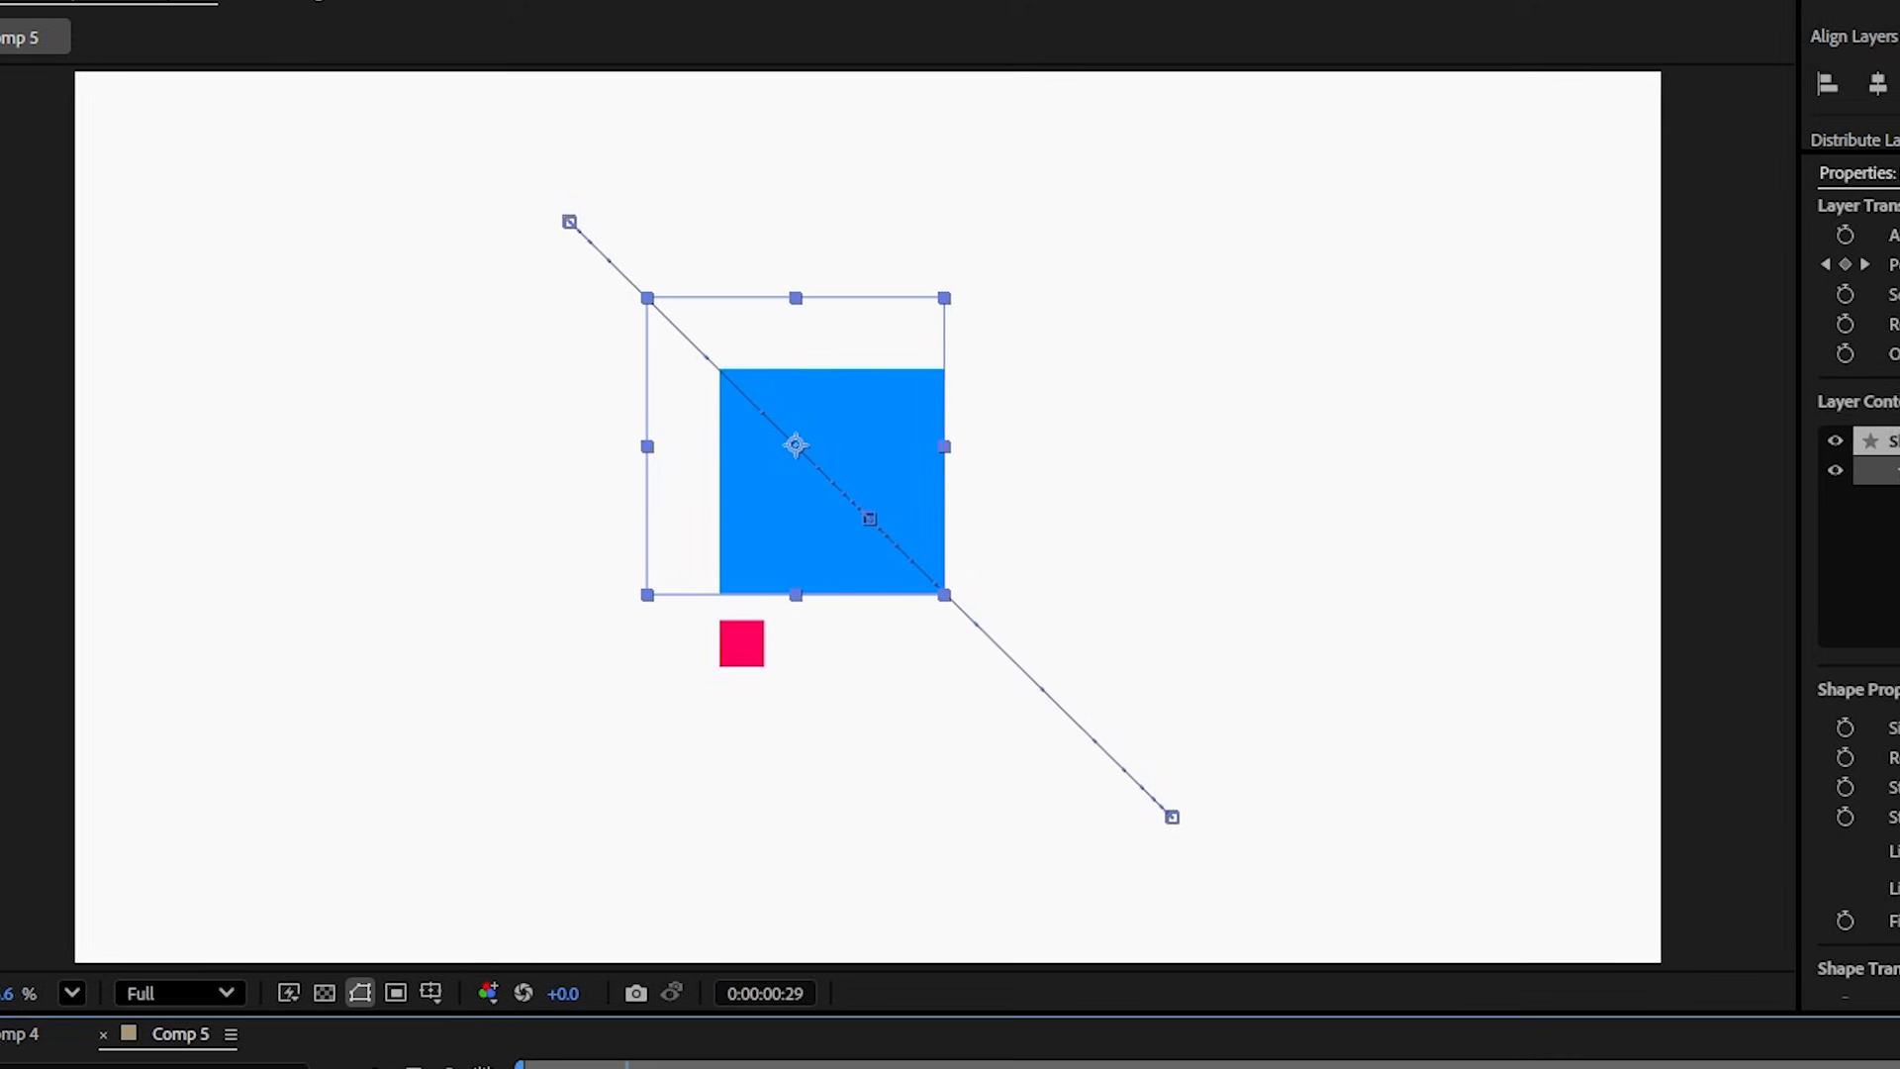
{"action": "left_click_drag", "start_coordinate": [634, 1067], "coordinate": [591, 1067]}
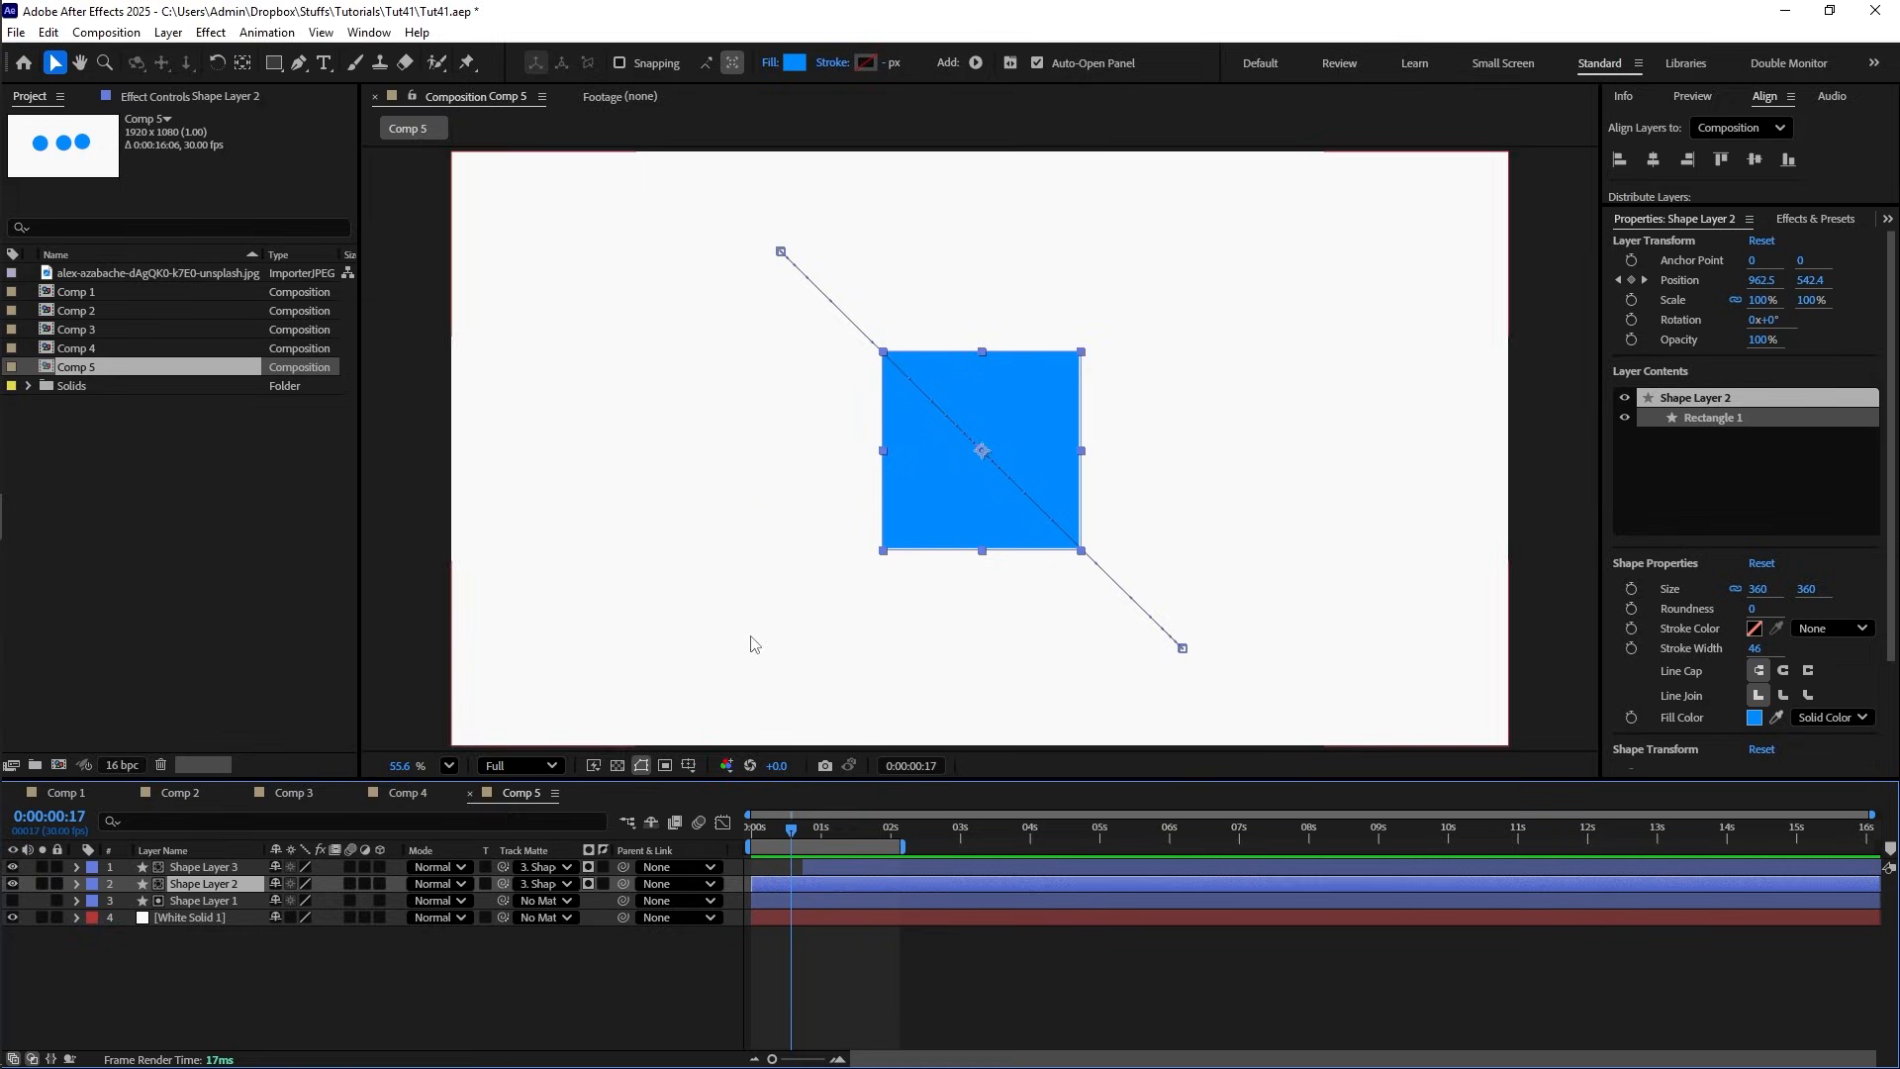
{"action": "left_click_drag", "start_coordinate": [789, 832], "coordinate": [783, 831]}
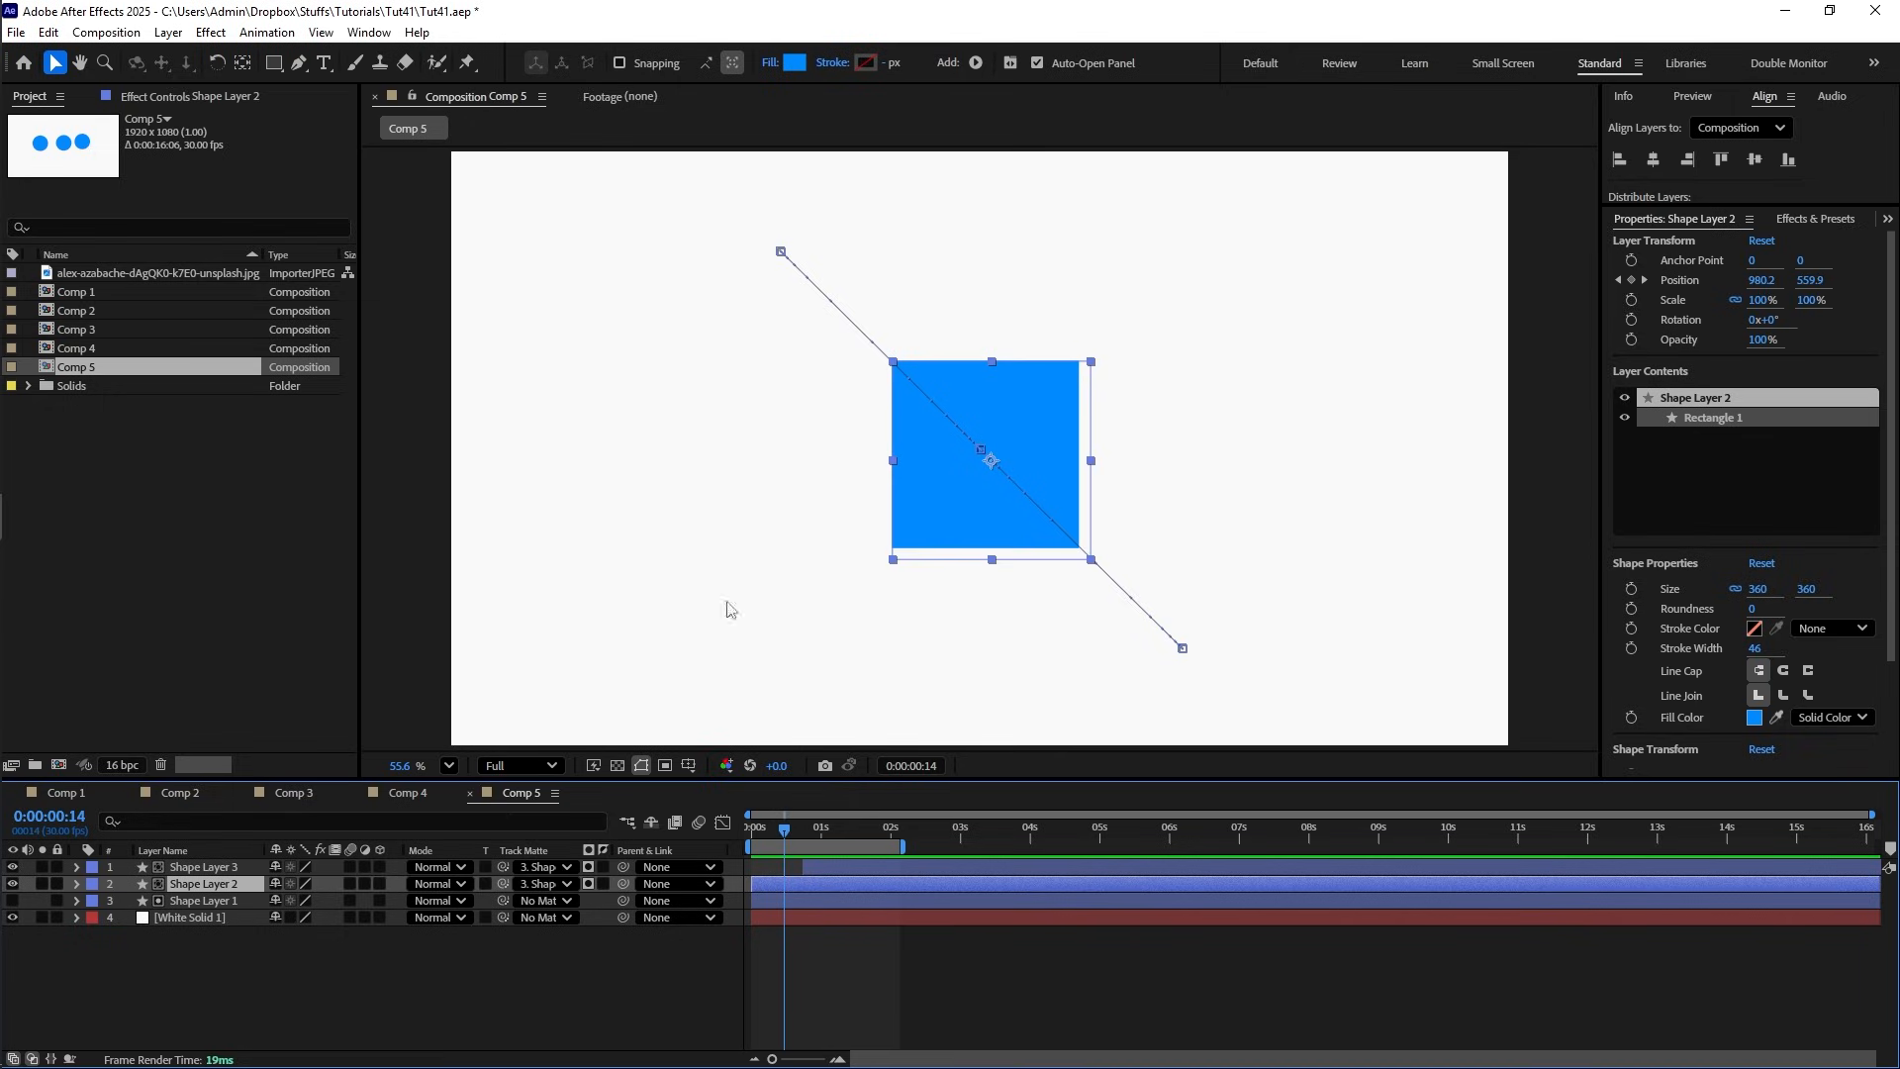
{"action": "left_click", "coordinate": [299, 63]}
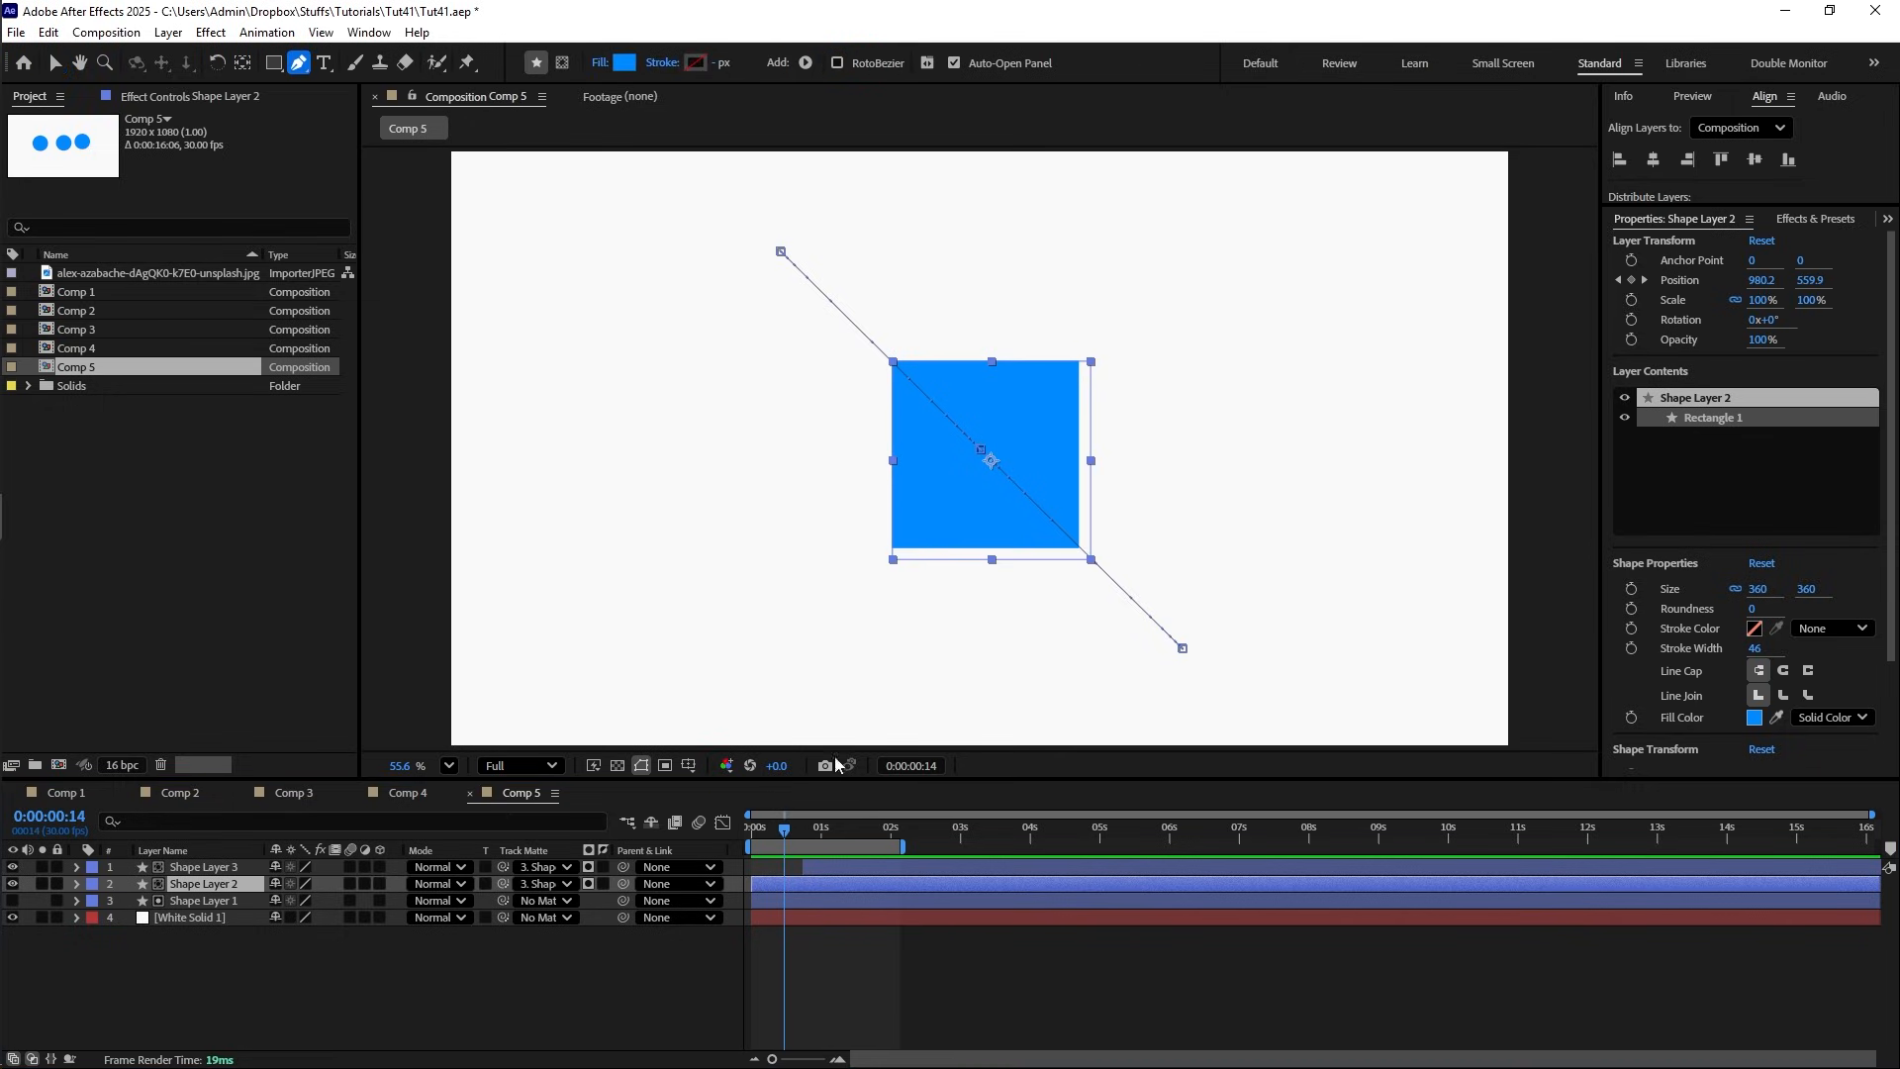
{"action": "mouse_move", "coordinate": [781, 837]}
{"action": "left_mouse_down"}
{"action": "mouse_move", "coordinate": [763, 836]}
{"action": "mouse_move", "coordinate": [779, 836]}
{"action": "left_mouse_up"}
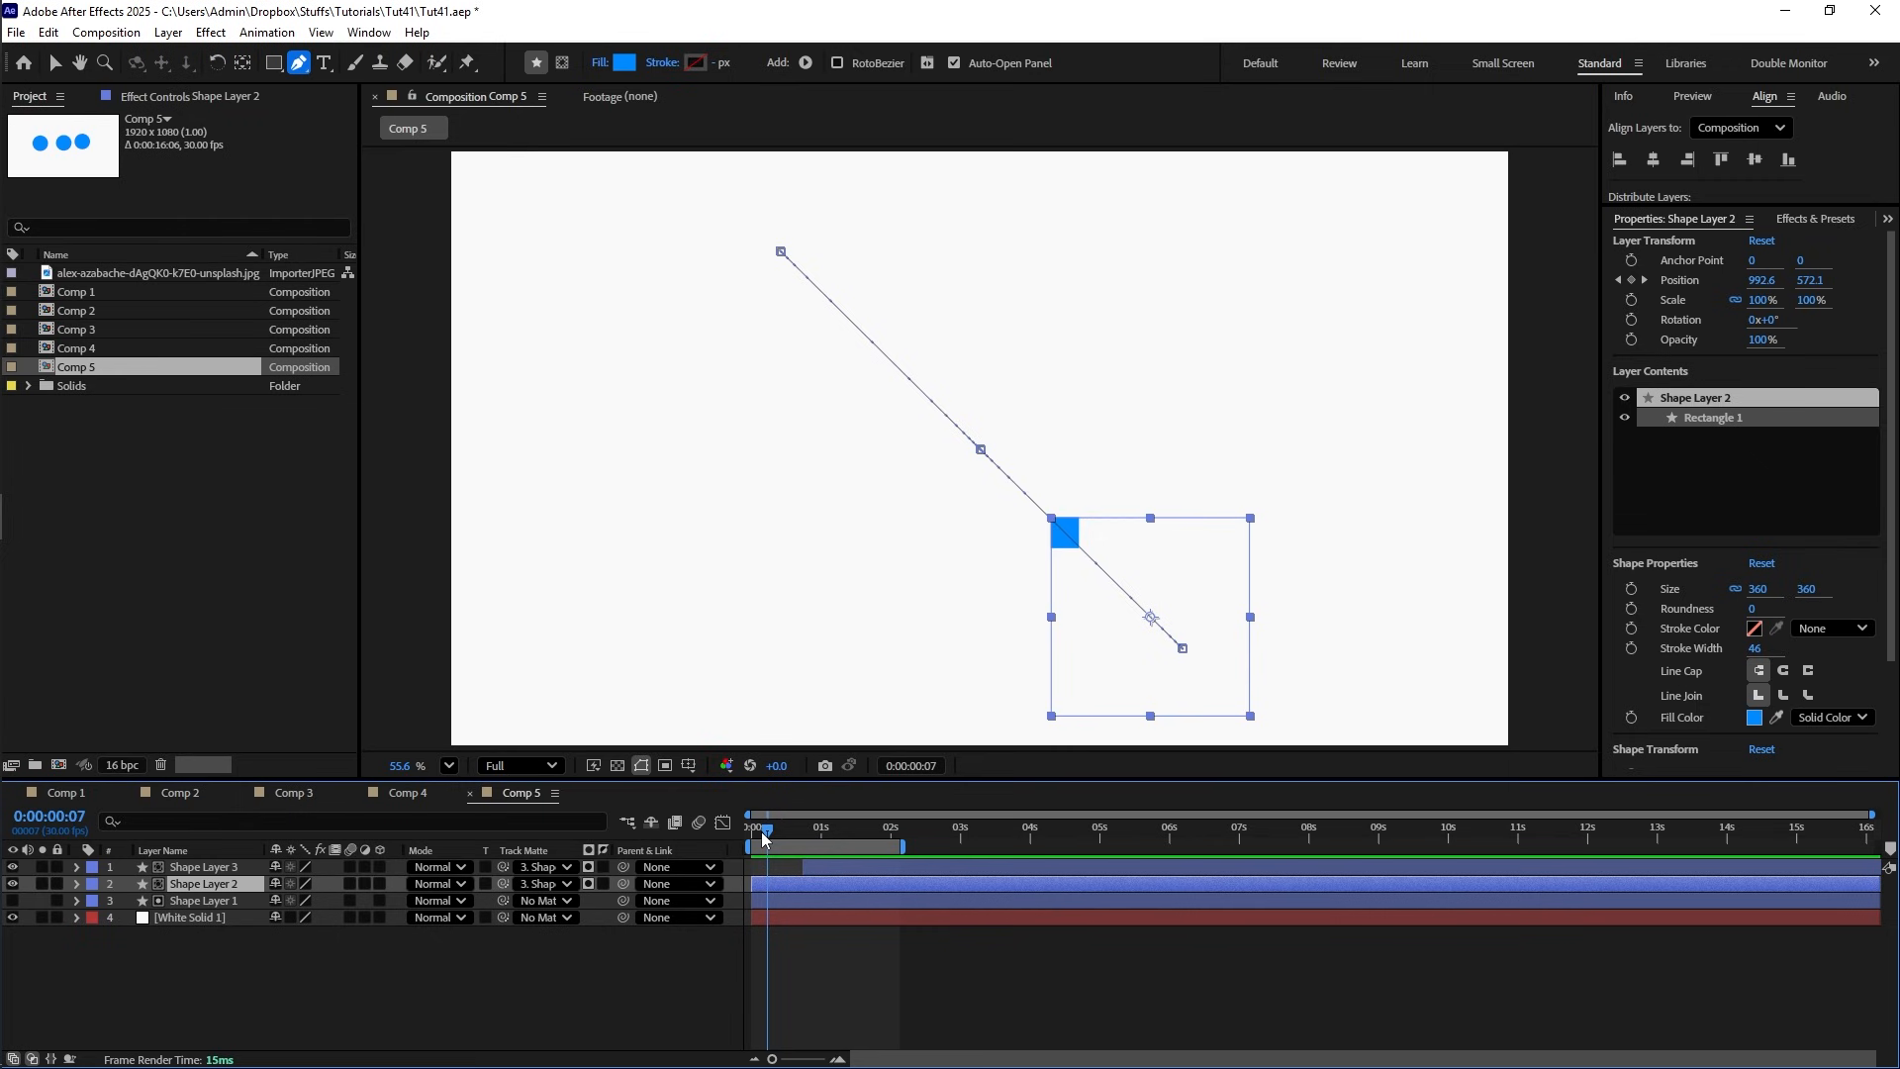
{"action": "left_click_drag", "start_coordinate": [764, 837], "coordinate": [784, 836]}
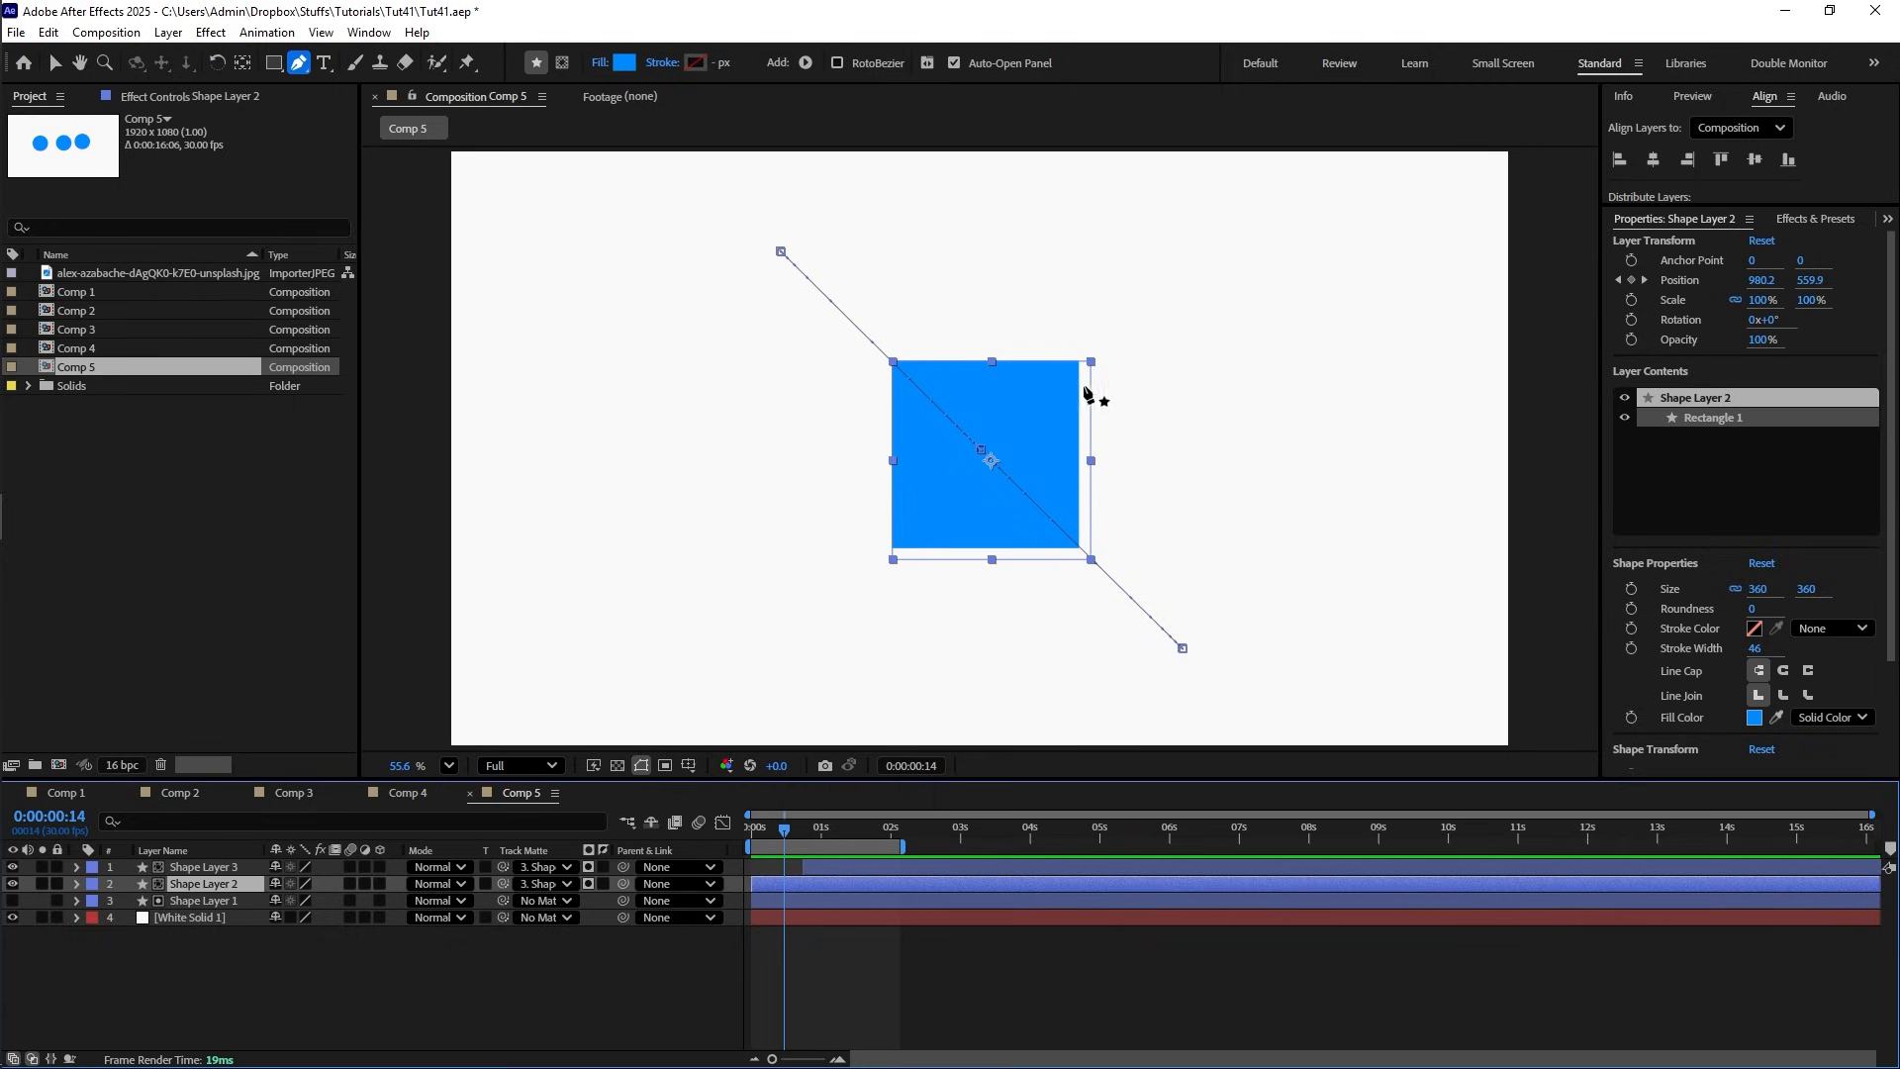
- Show Shape Layer 1, hide Shape Layer 2, and change Shape Layer 1's fill colour to yellow FFF000
{"action": "left_click", "coordinate": [14, 900]}
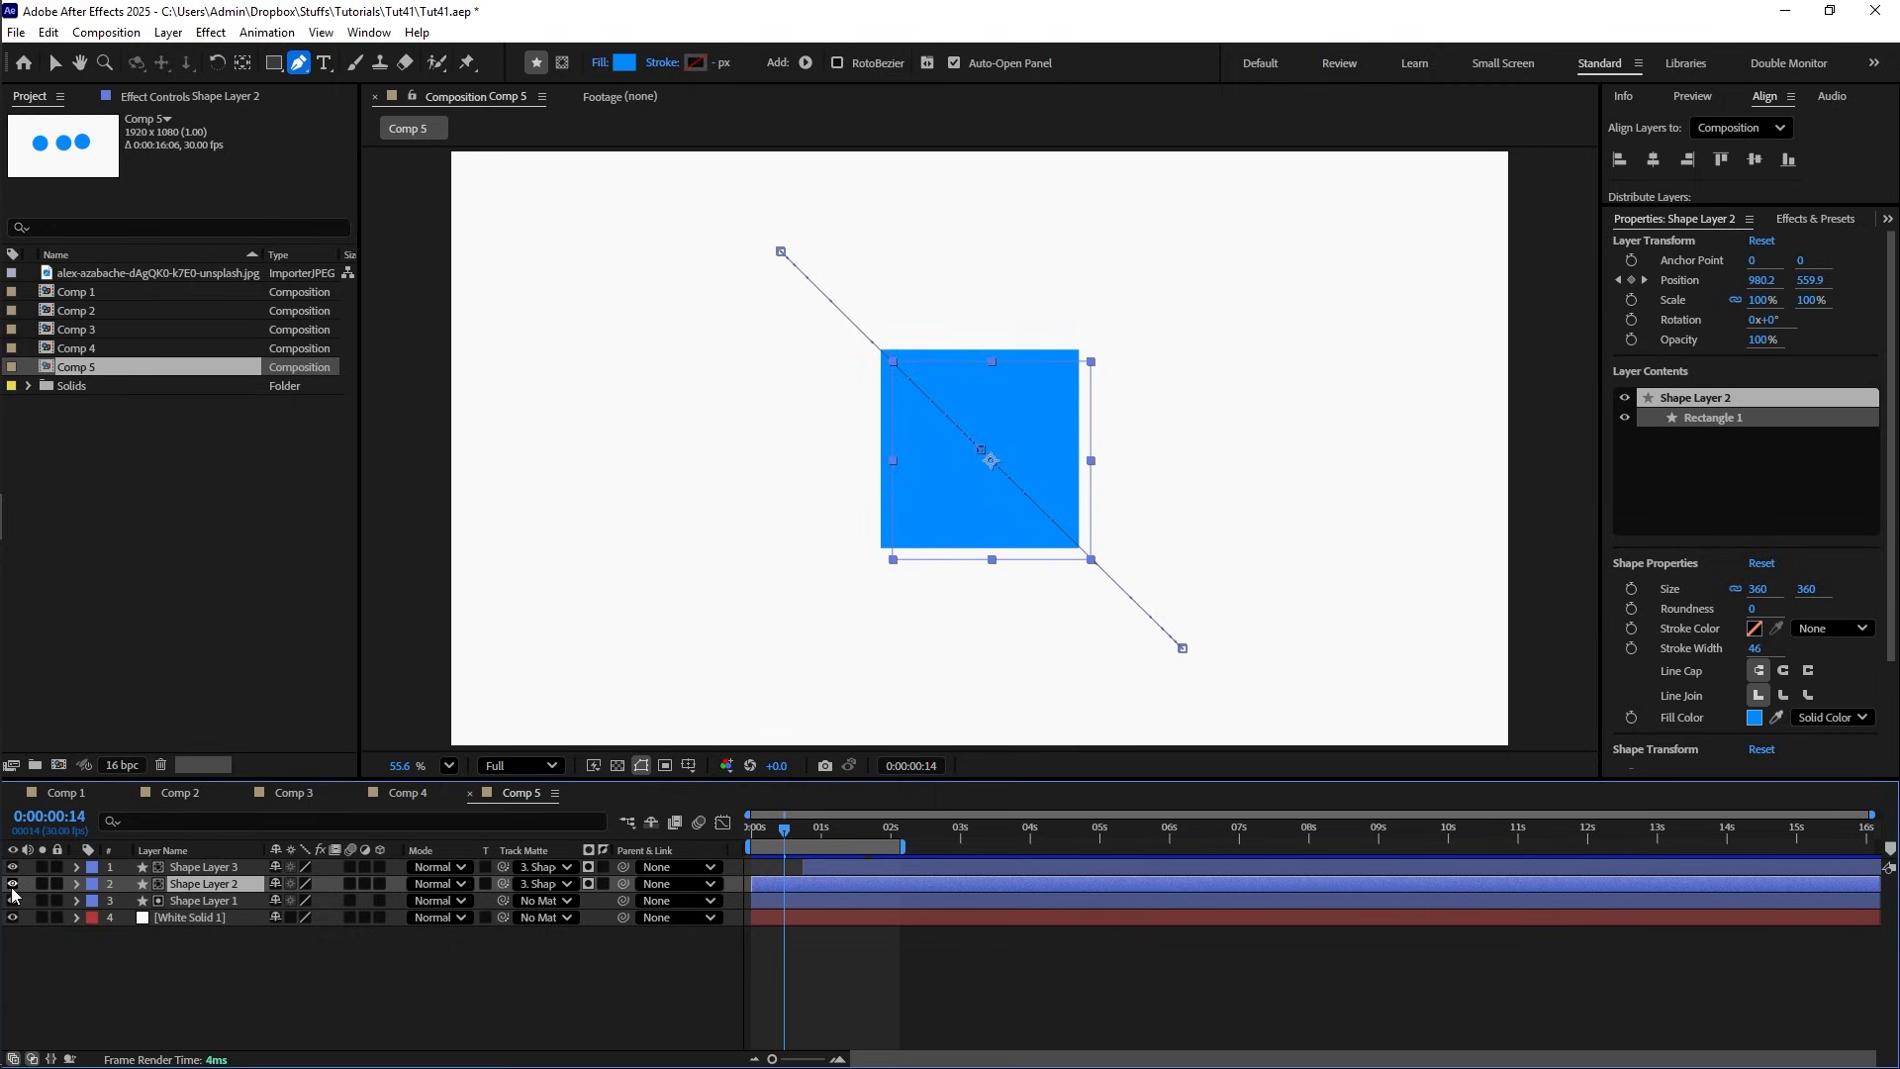
{"action": "left_click", "coordinate": [11, 886]}
{"action": "left_click", "coordinate": [138, 902]}
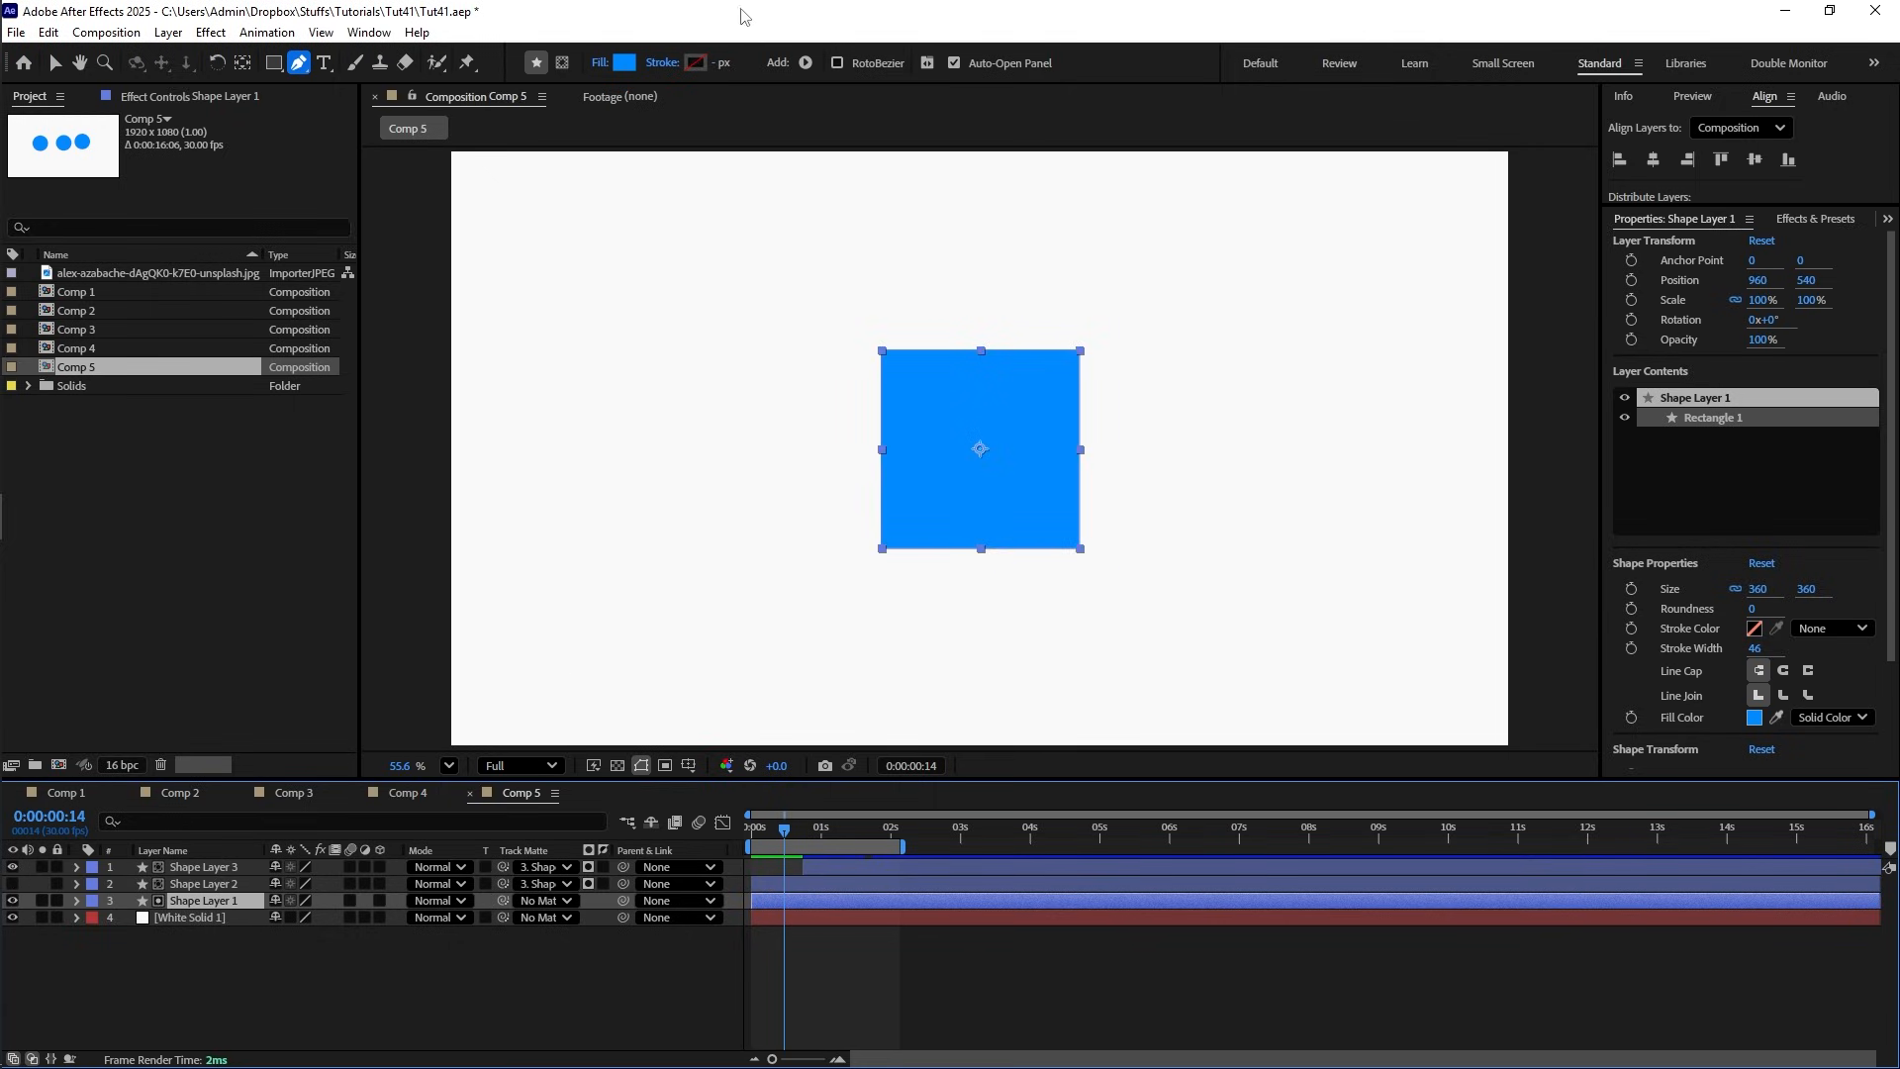
{"action": "left_click", "coordinate": [624, 65]}
{"action": "left_click_drag", "start_coordinate": [1000, 504], "coordinate": [1001, 634]}
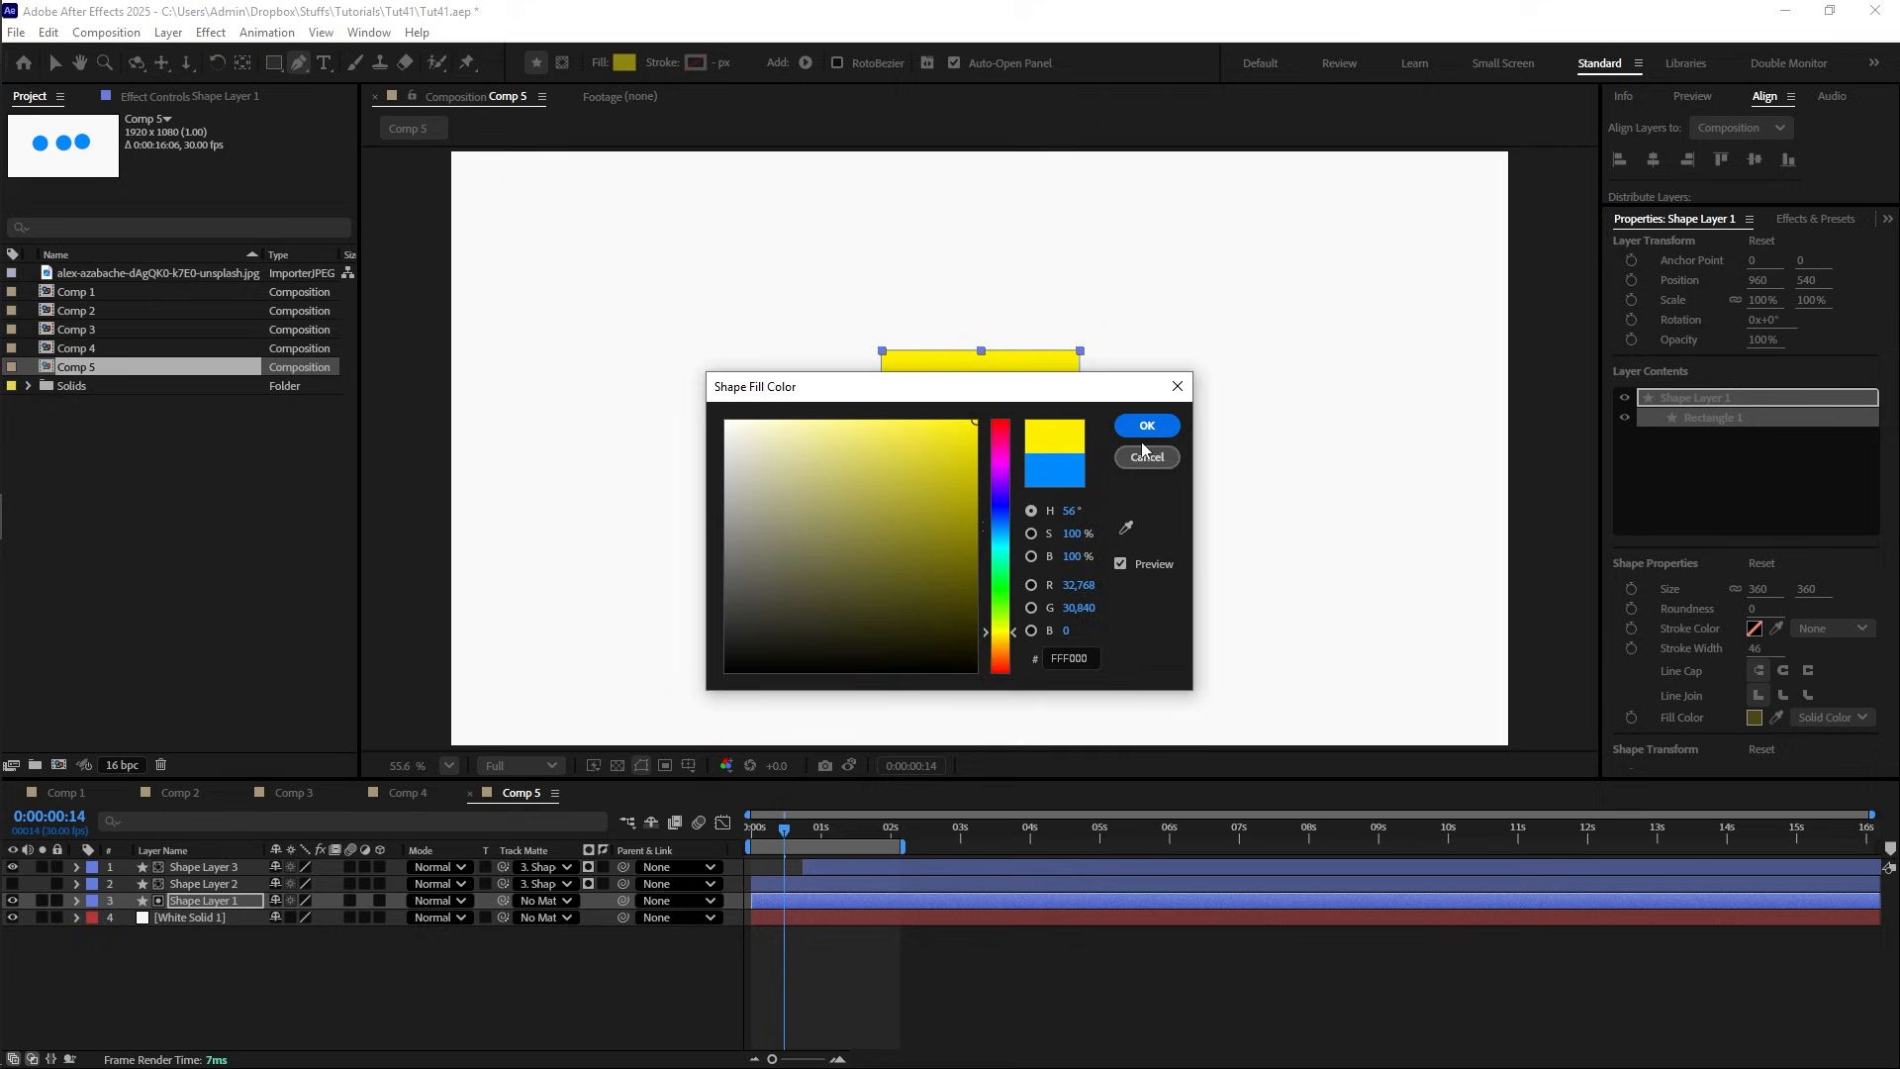
{"action": "left_click", "coordinate": [1149, 424]}
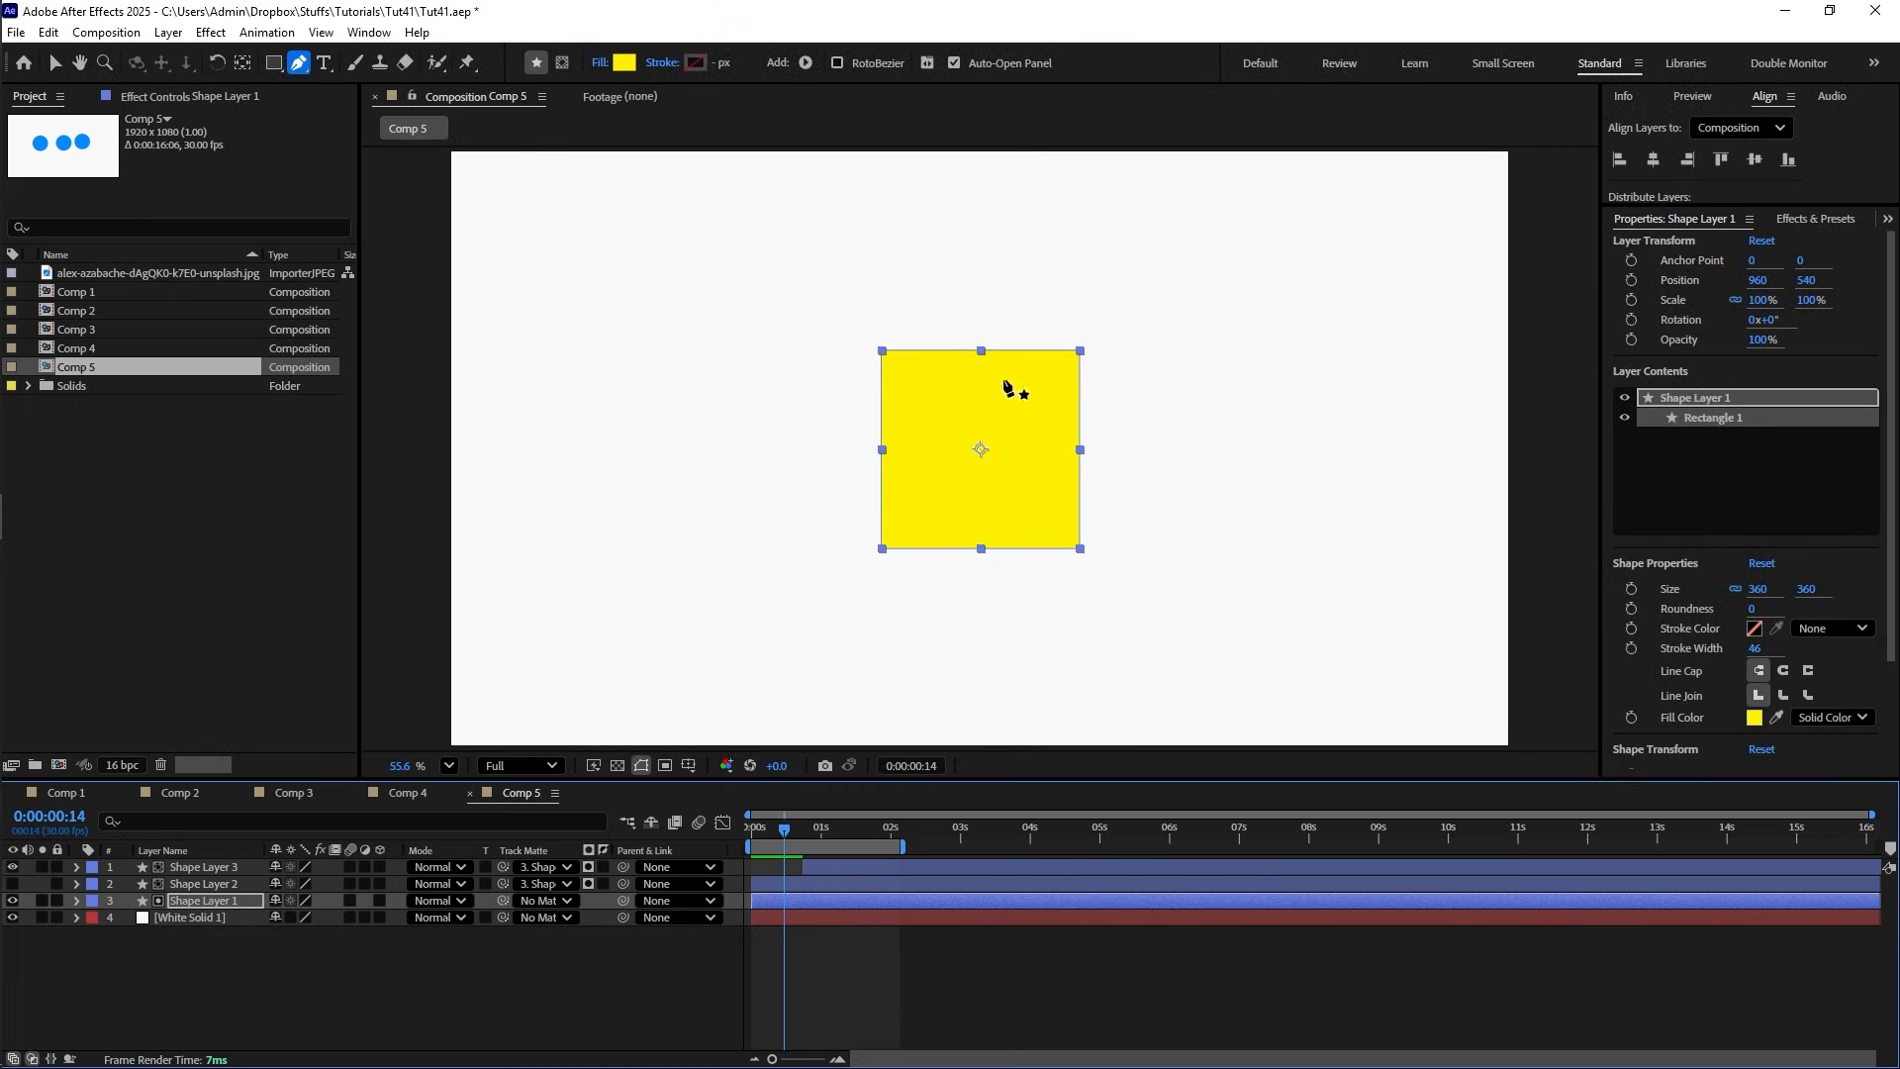
- Compare Shape Layer 2 with the yellow matte square, hide Shape Layer 1, and preview the Comp 5 animation
{"action": "left_click", "coordinate": [799, 888]}
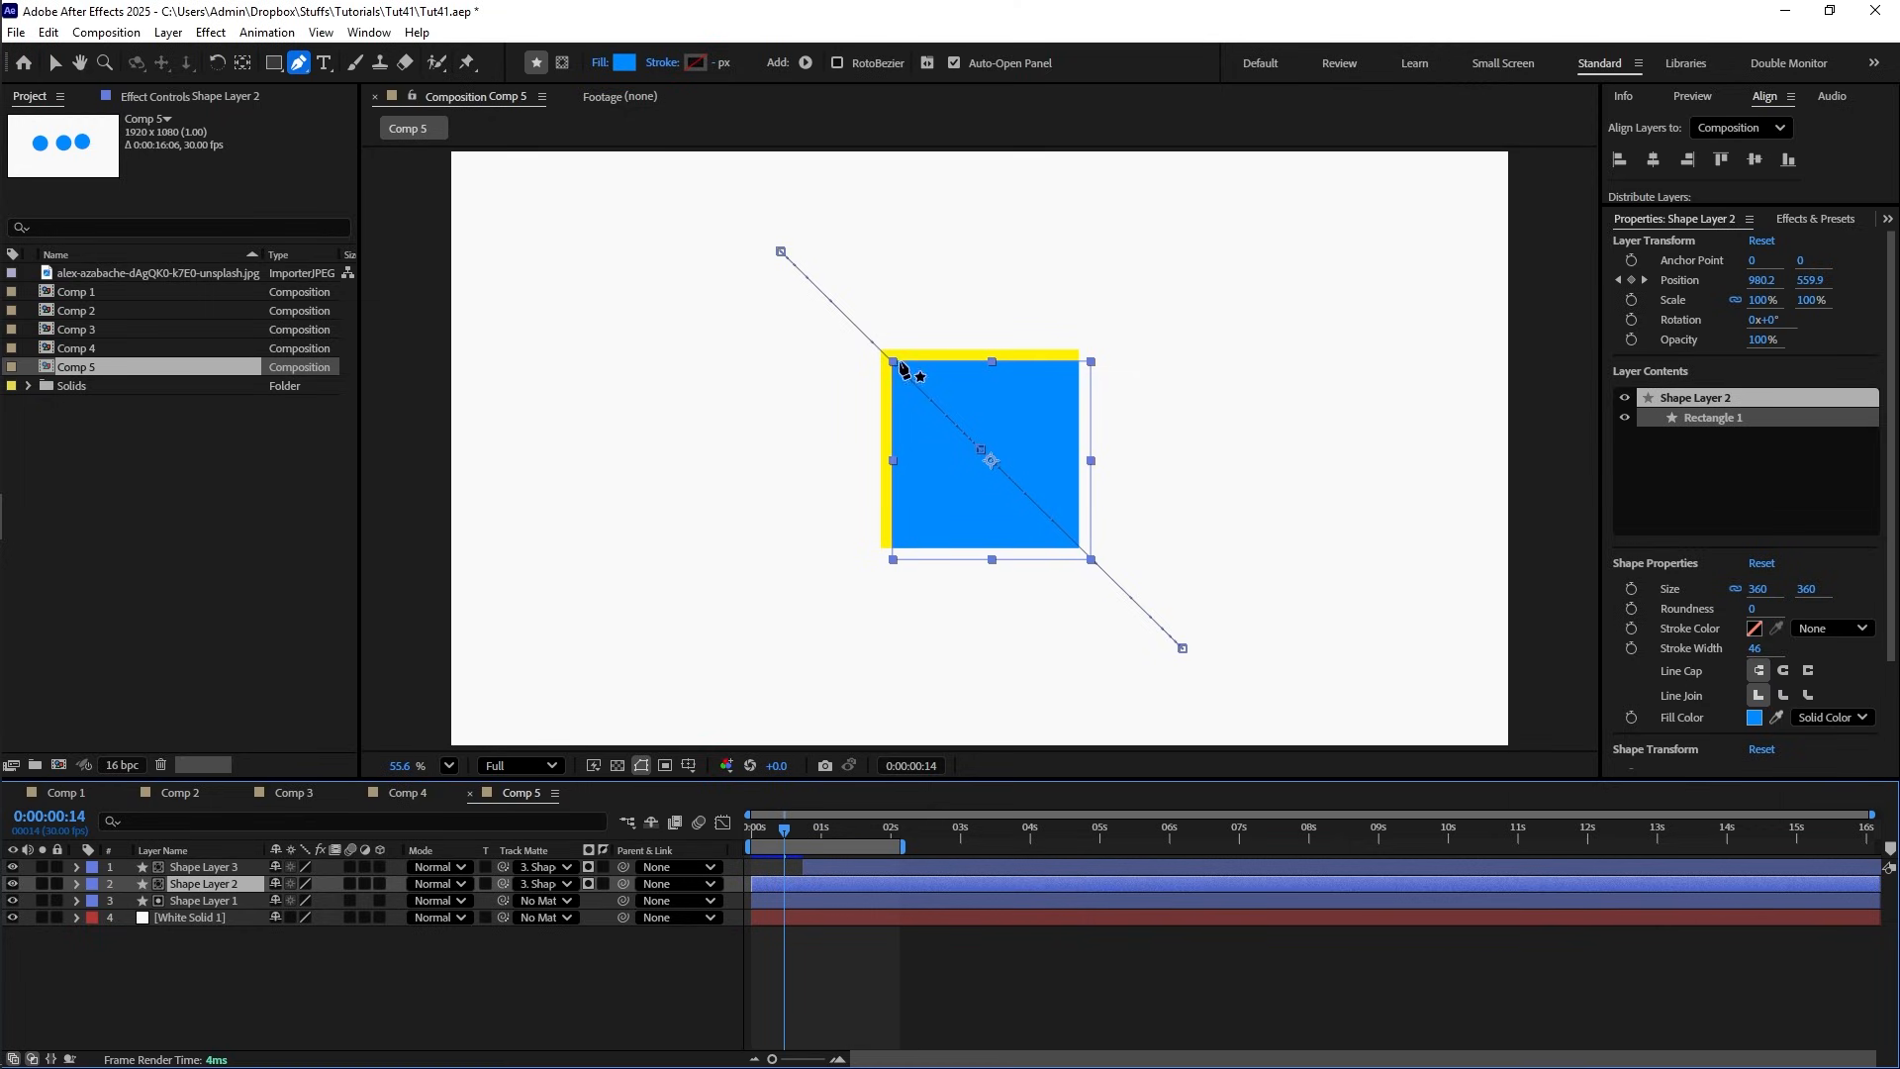
{"action": "left_click_drag", "start_coordinate": [785, 831], "coordinate": [780, 828]}
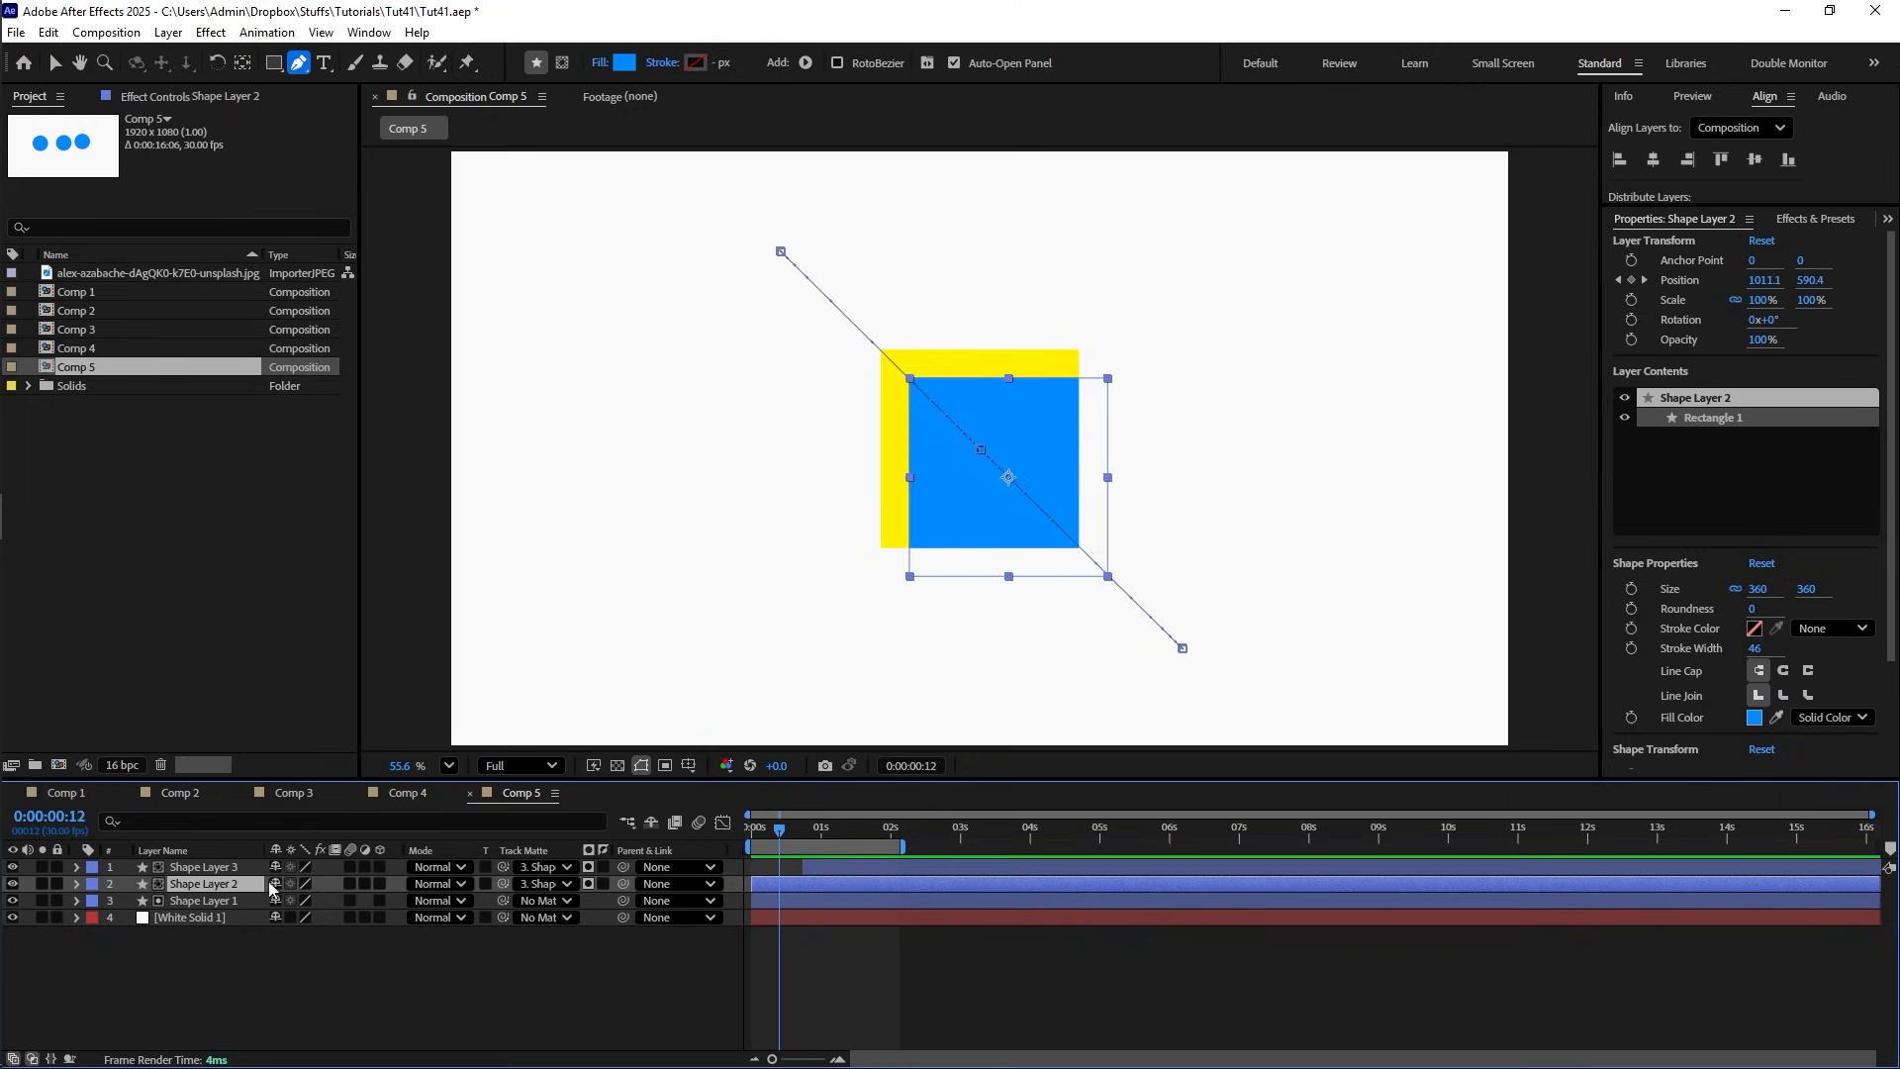
{"action": "left_click", "coordinate": [13, 901]}
{"action": "key", "text": "space"}
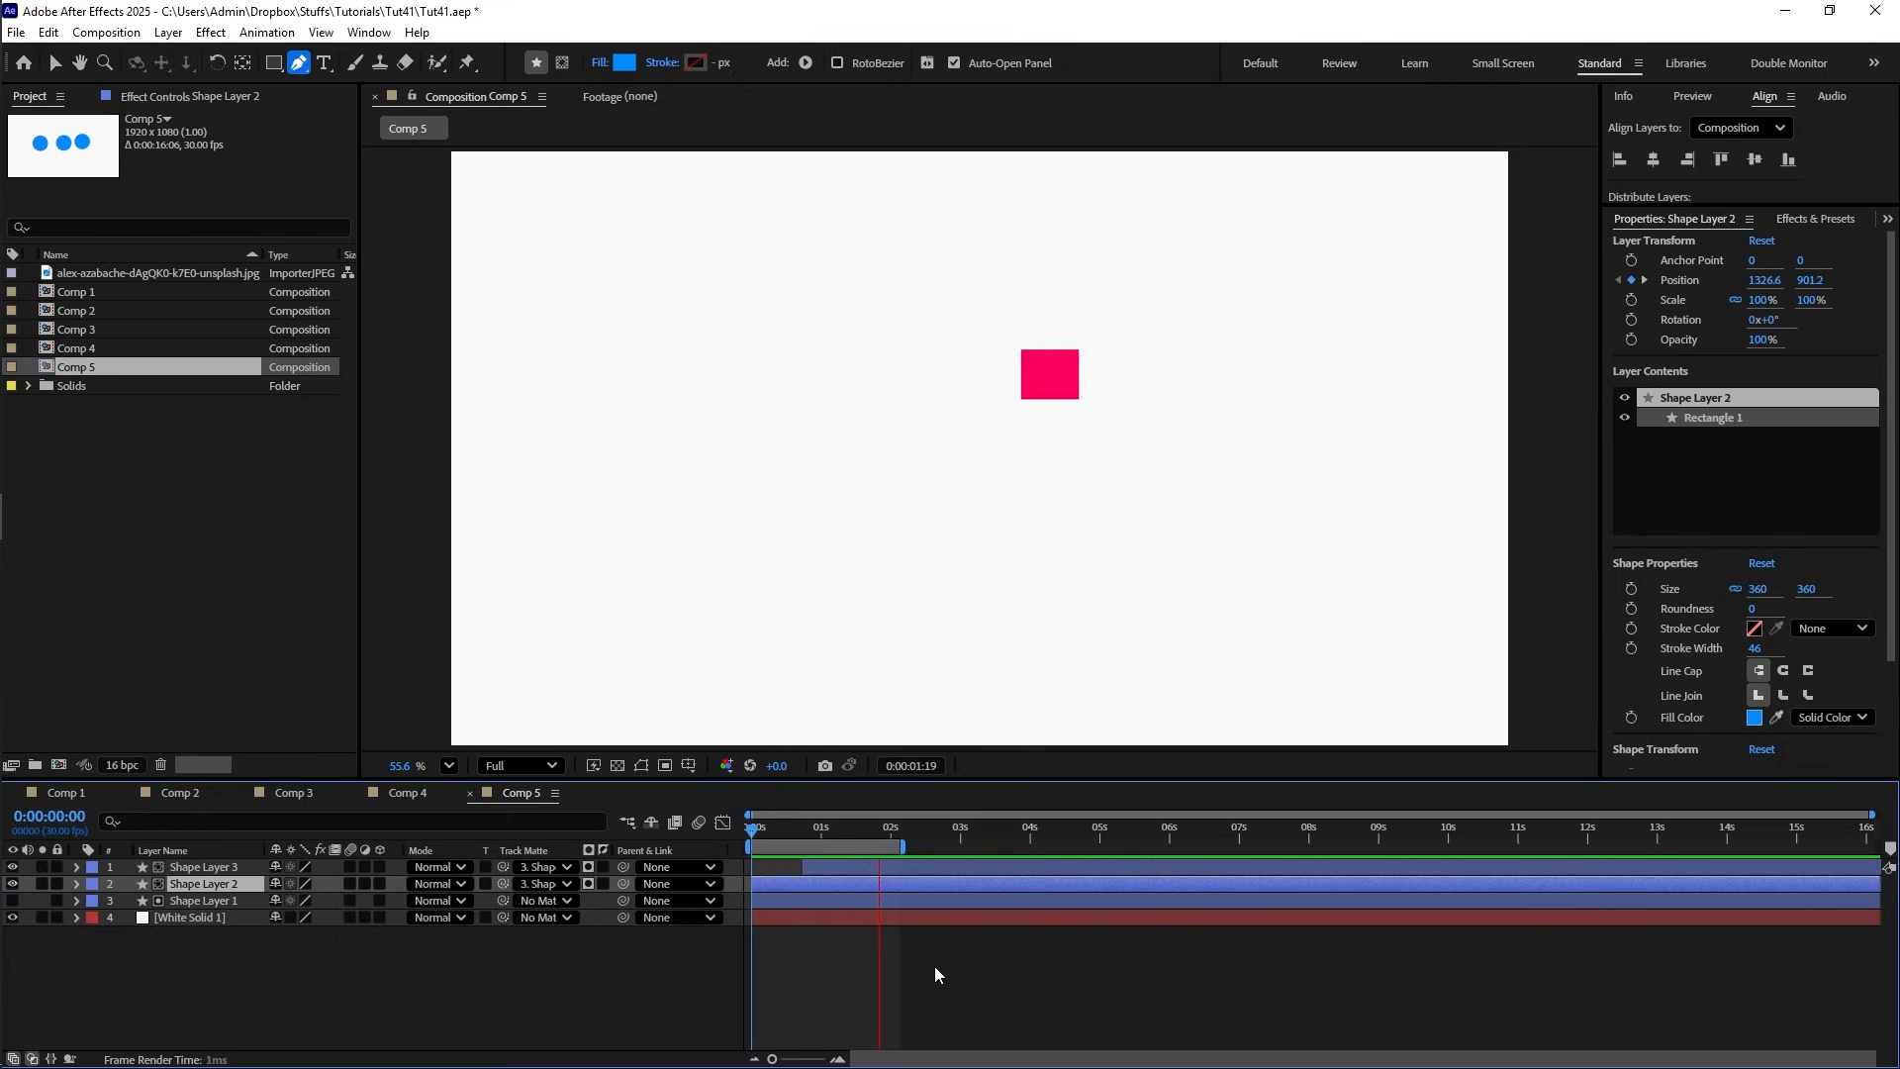
{"action": "key", "text": "space"}
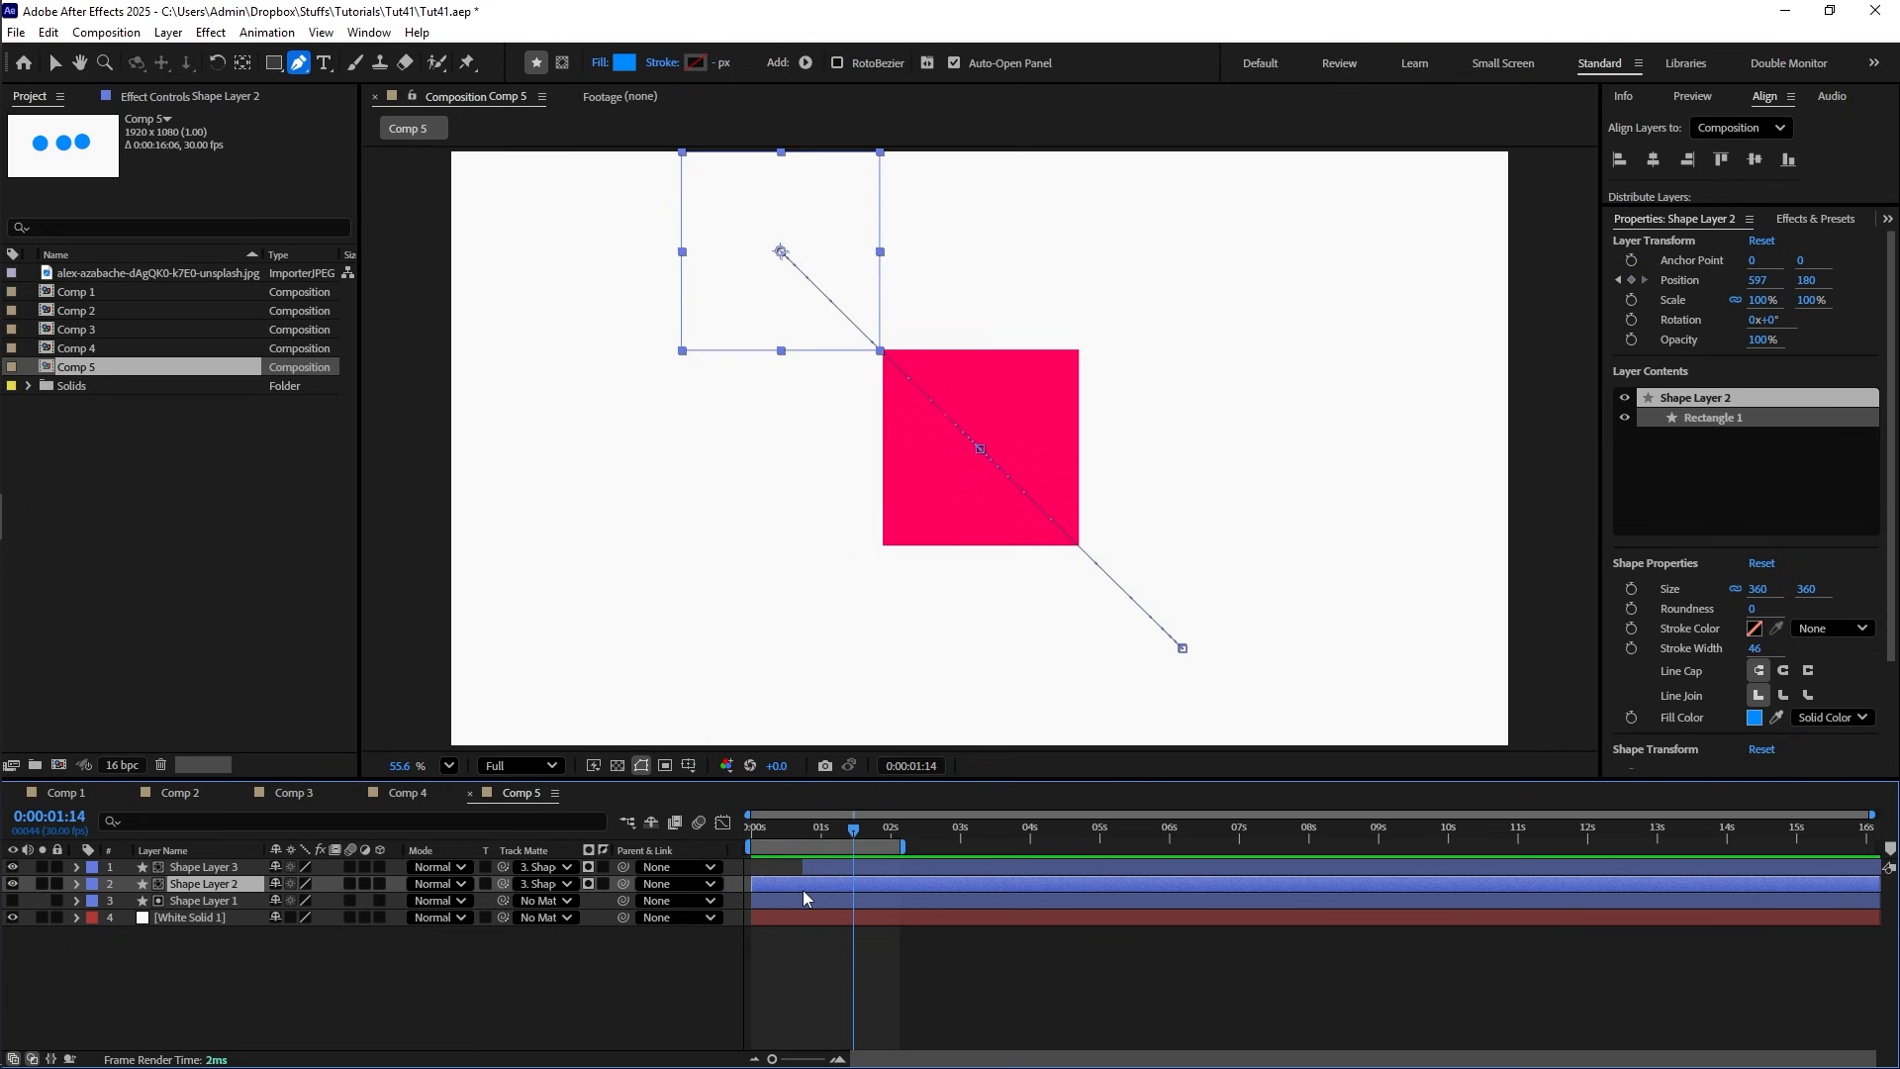
- Reveal Shape Layer 2's Position keyframes and examine the handover to Shape Layer 3 around the one-second mark
{"action": "key", "text": "p"}
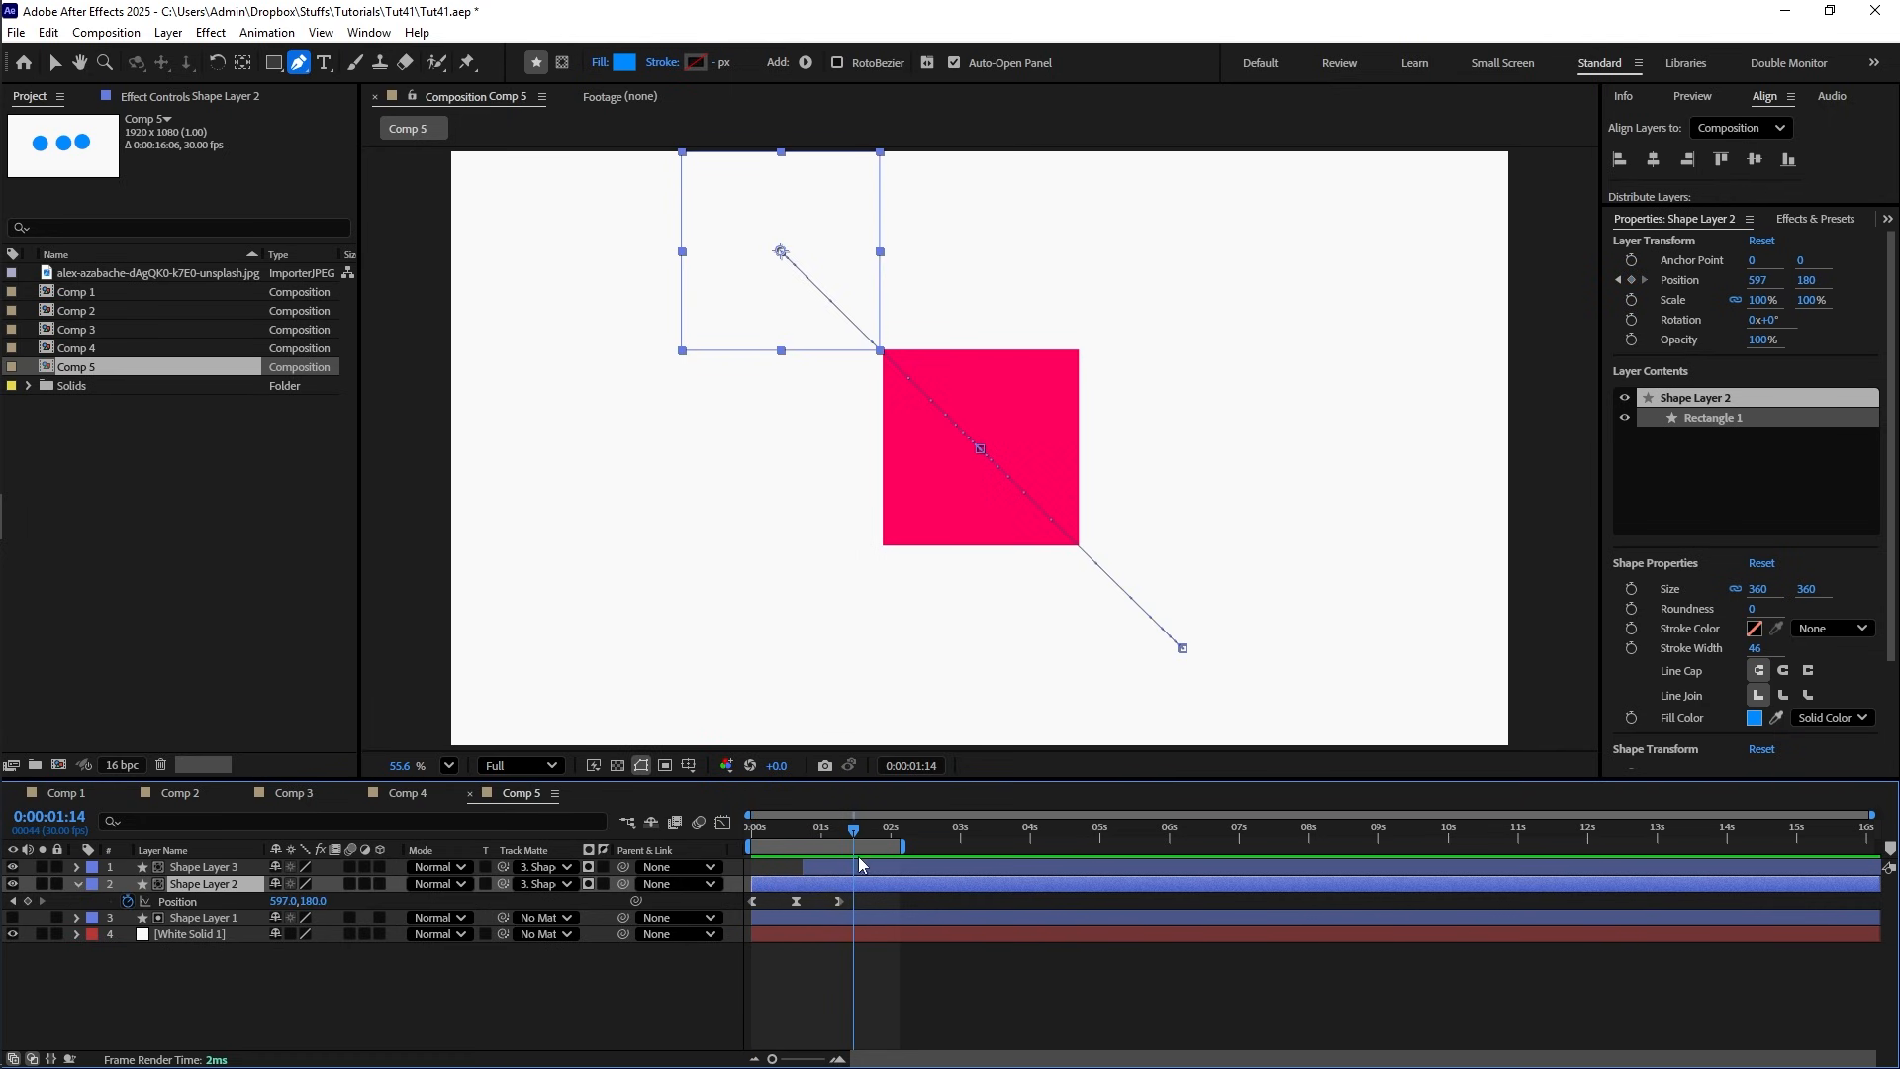
{"action": "left_click", "coordinate": [818, 833]}
{"action": "left_click_drag", "start_coordinate": [820, 839], "coordinate": [803, 839]}
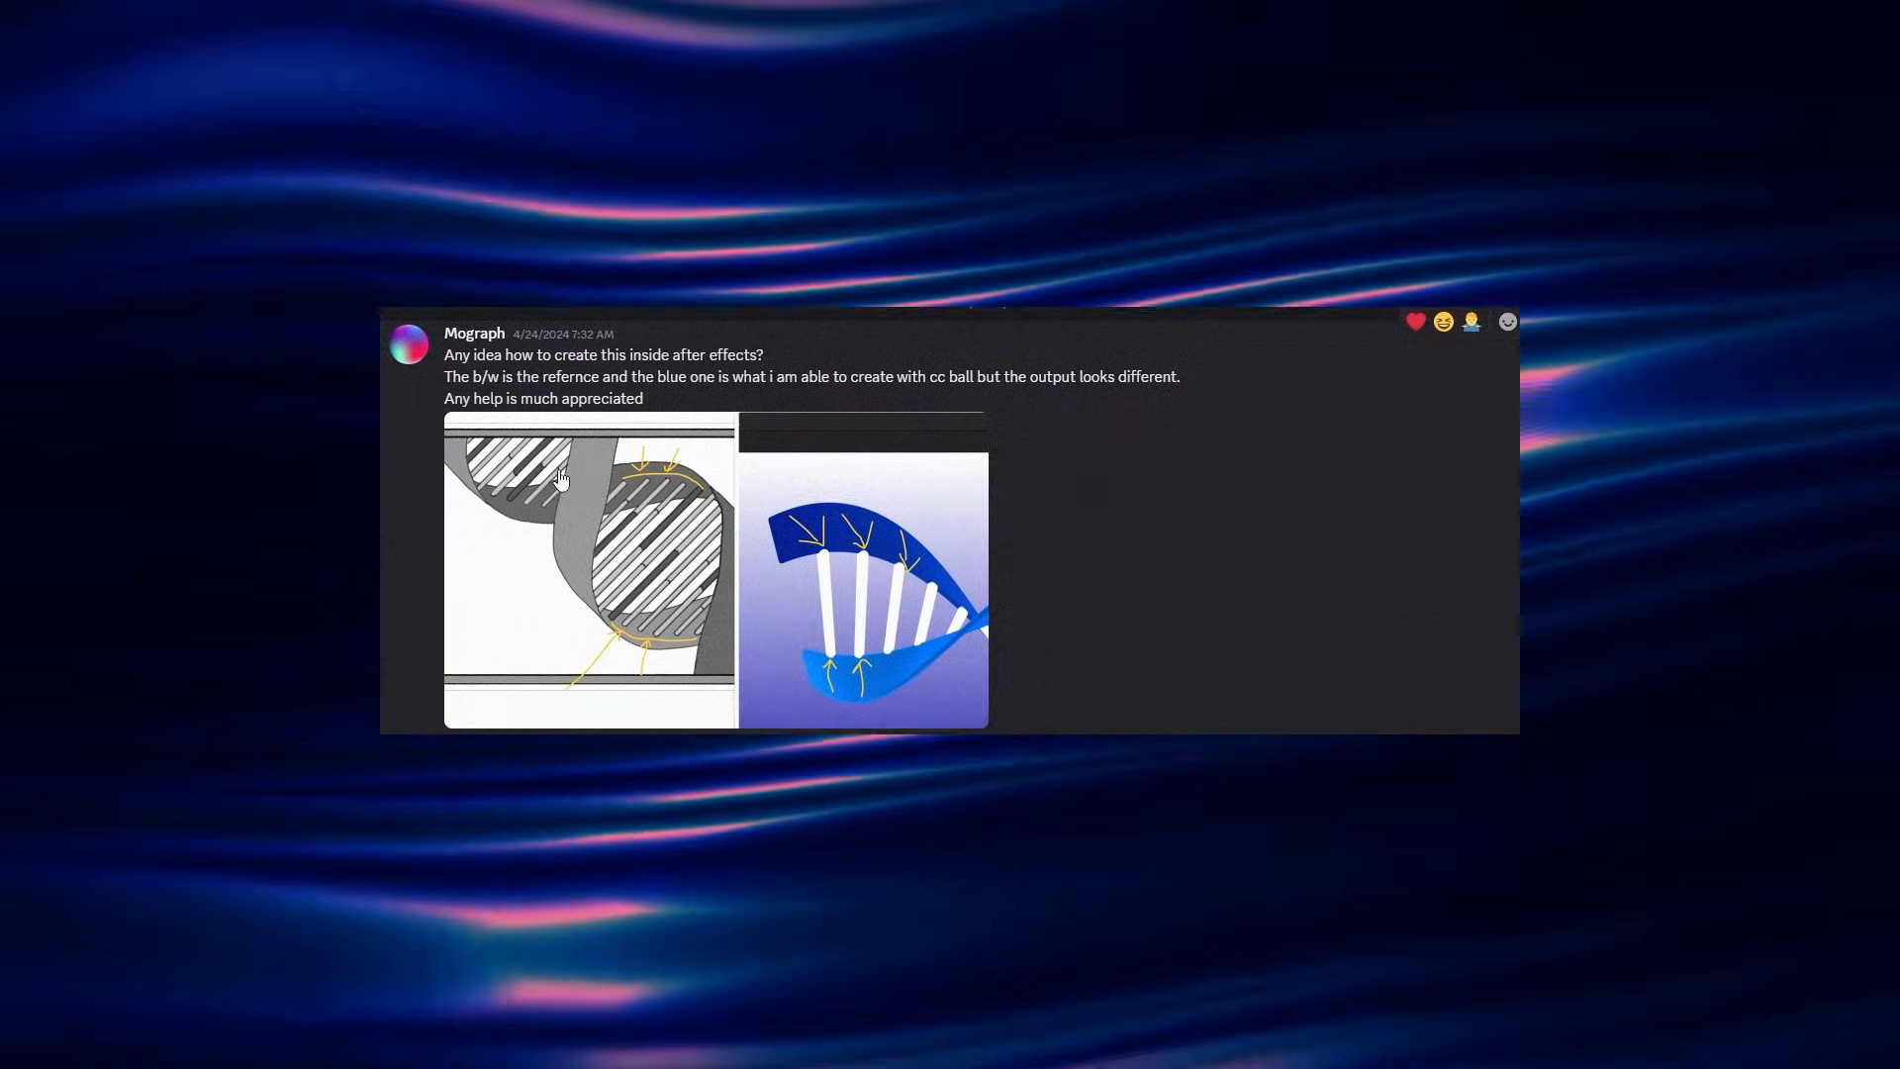
{"action": "left_click", "coordinate": [483, 452]}
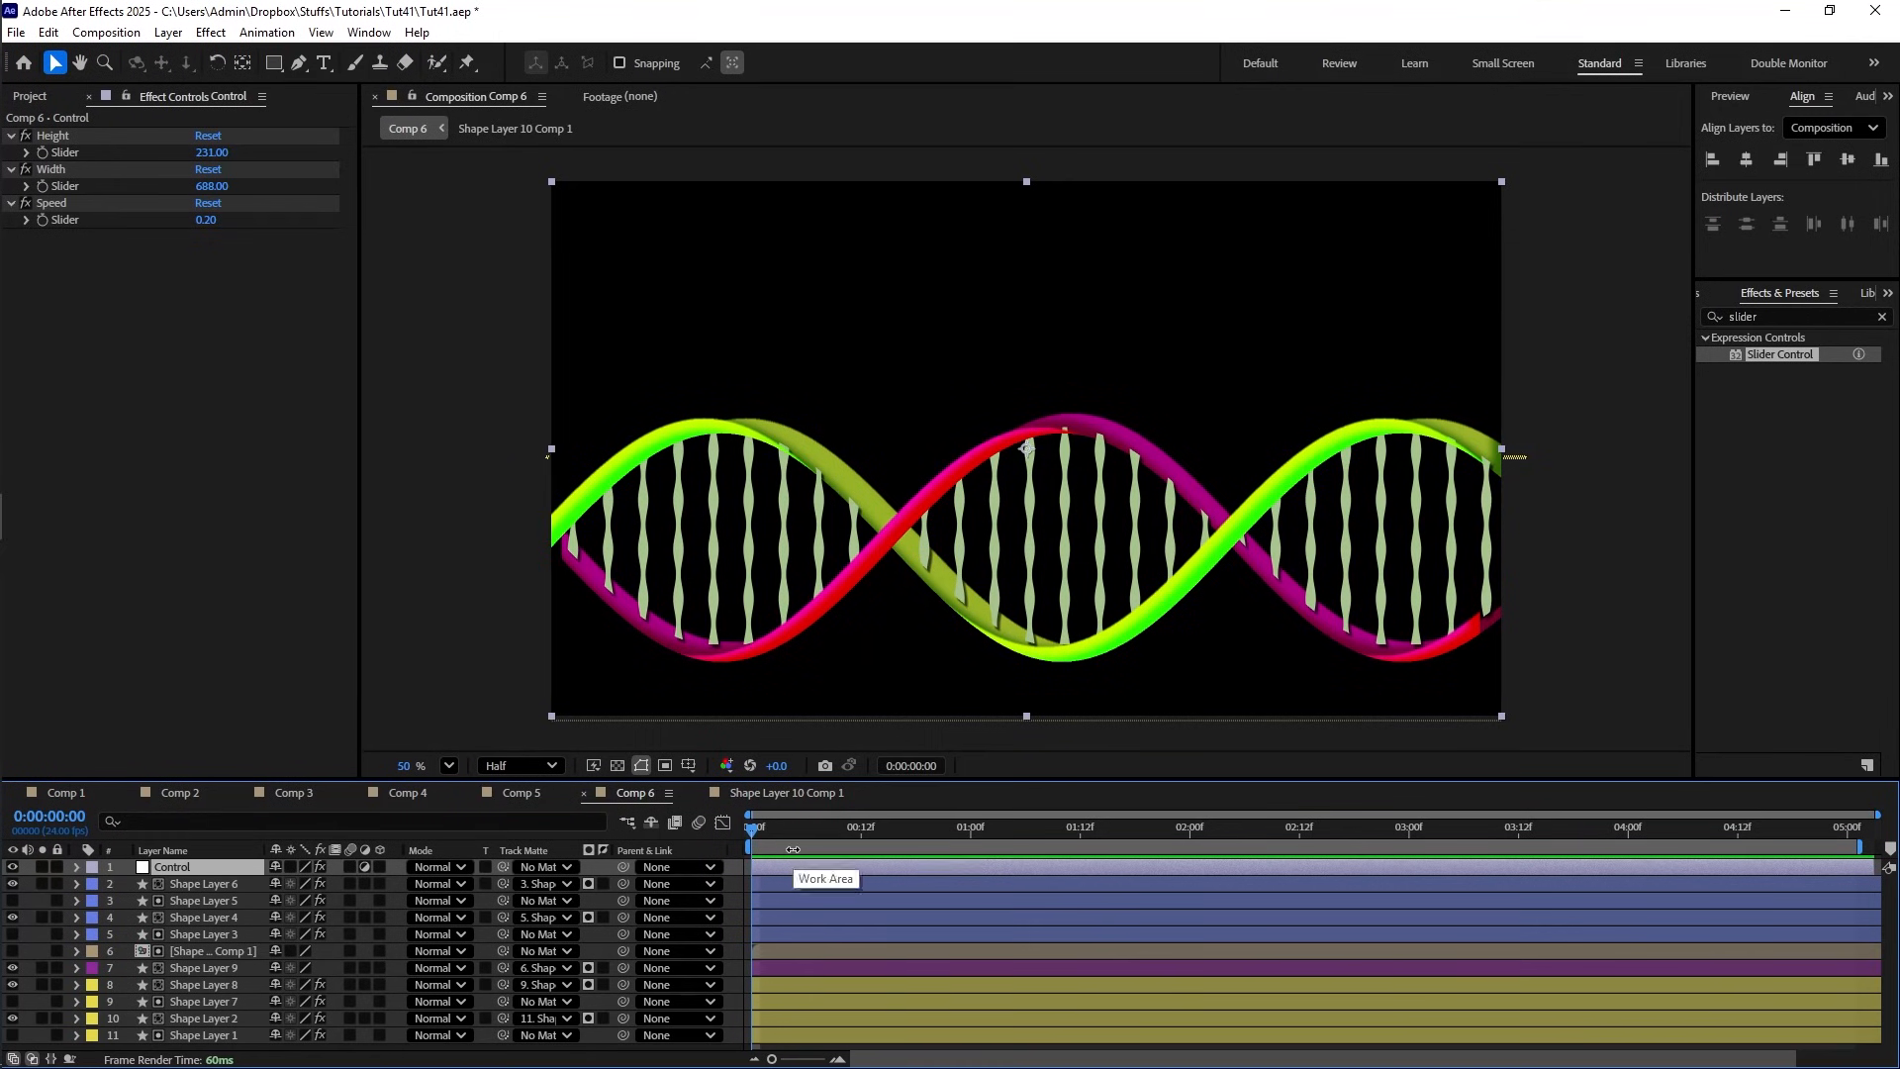
- Scrub back and forth through the first second of Comp 6 to examine how the DNA helix strands overlap while moving
{"action": "left_click_drag", "start_coordinate": [748, 840], "coordinate": [853, 846]}
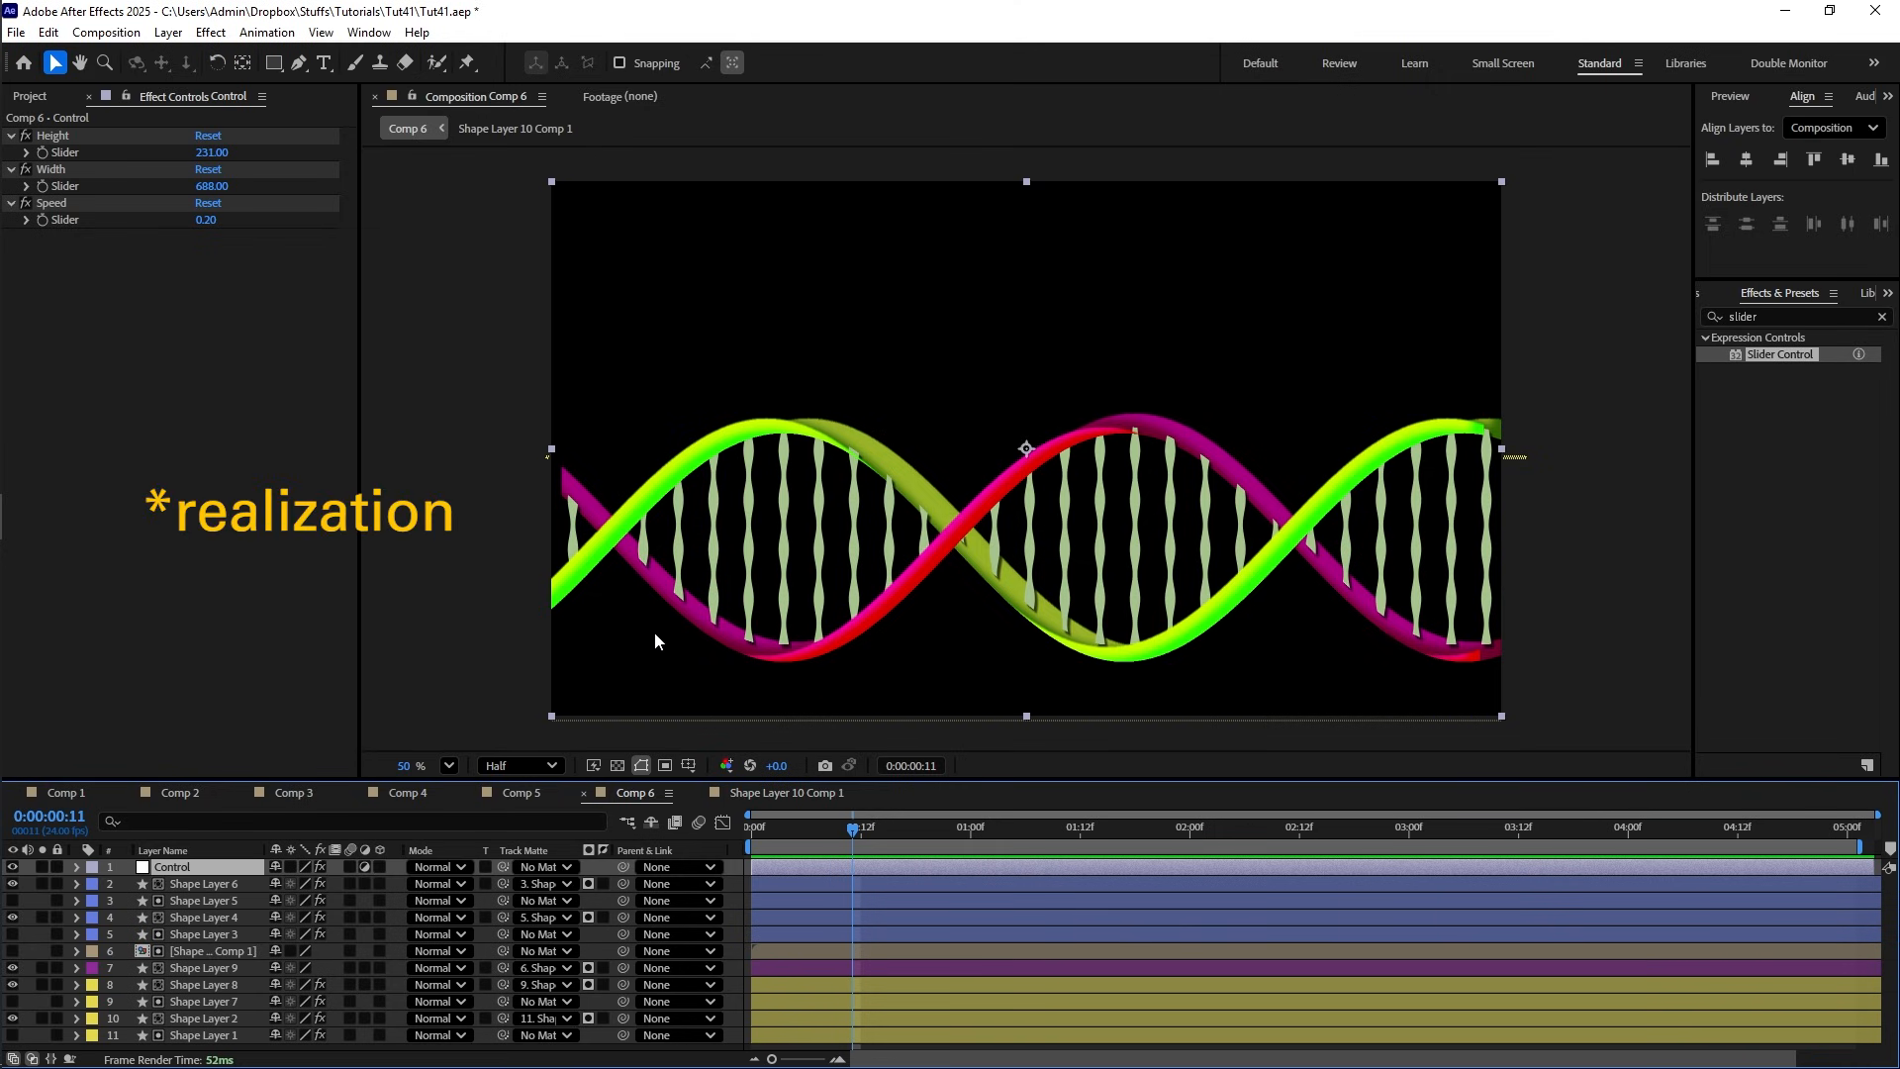
{"action": "left_click_drag", "start_coordinate": [926, 831], "coordinate": [825, 827]}
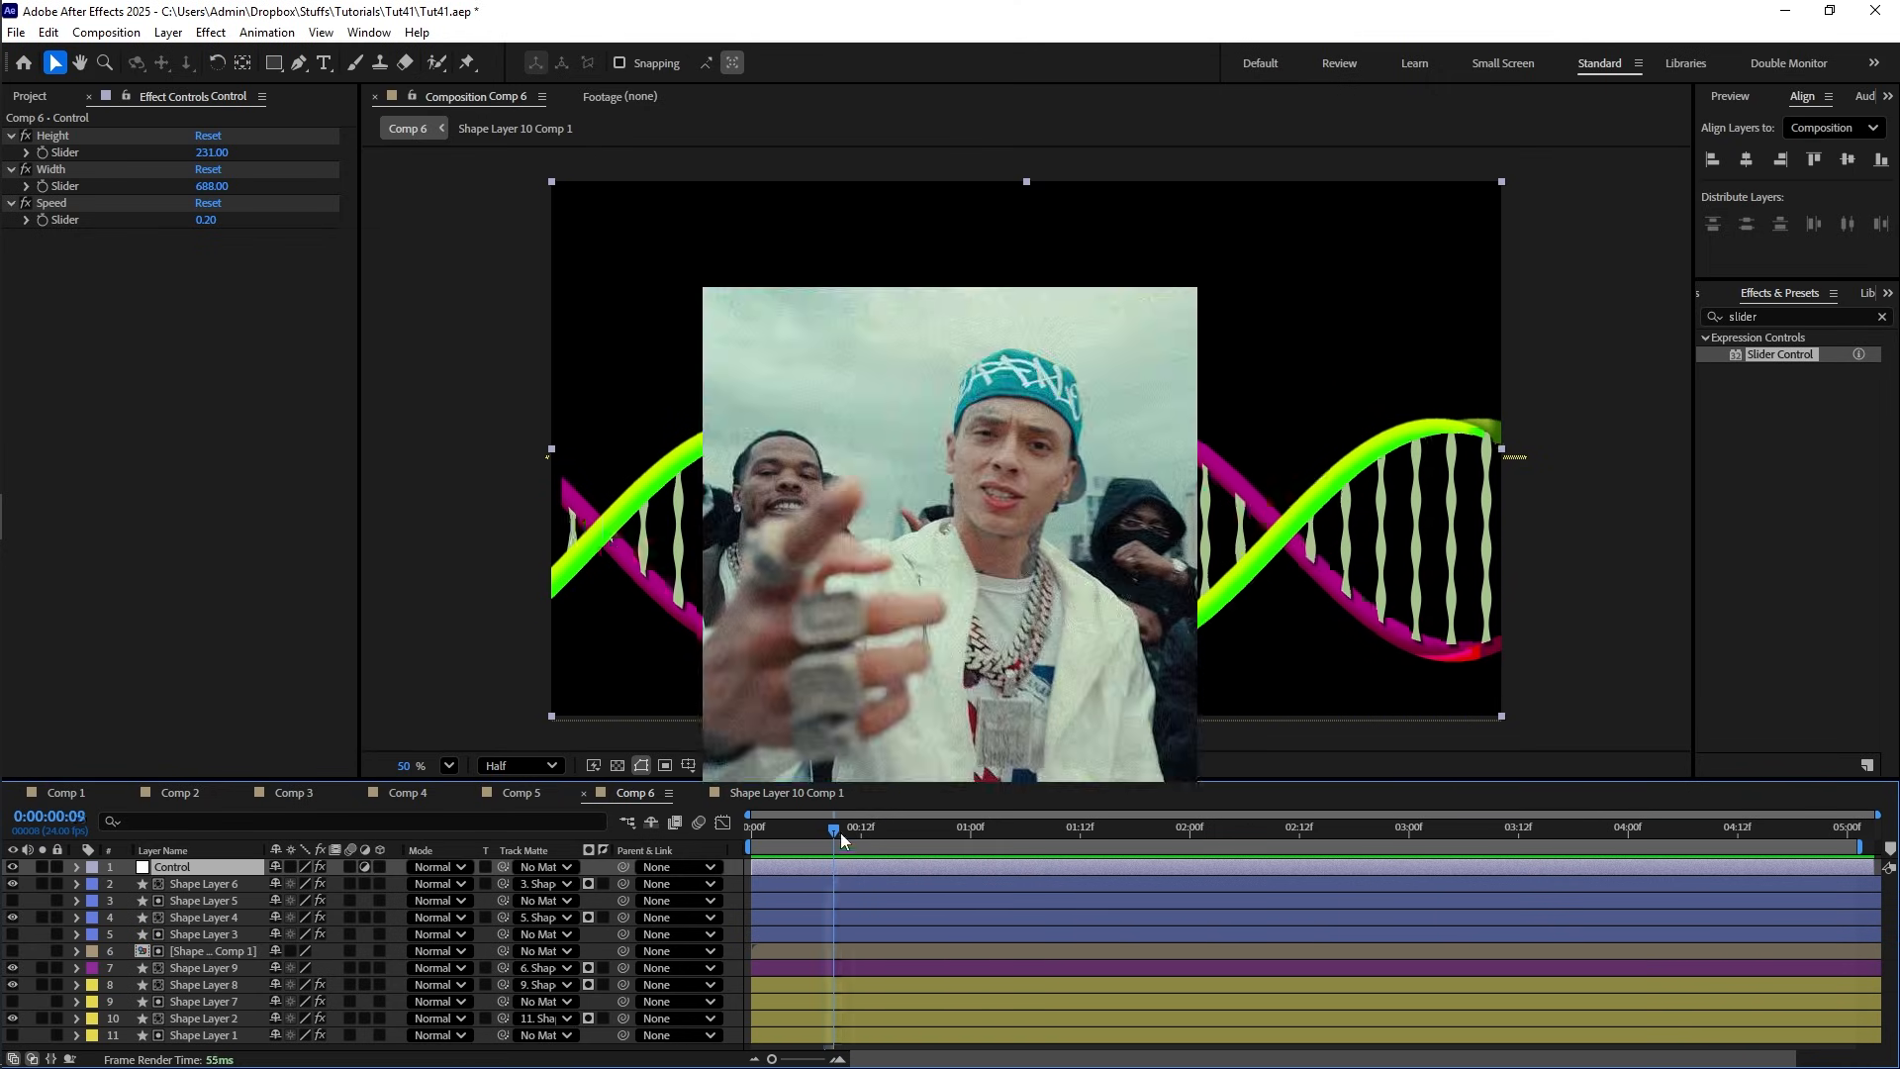
{"action": "left_click_drag", "start_coordinate": [840, 833], "coordinate": [780, 832]}
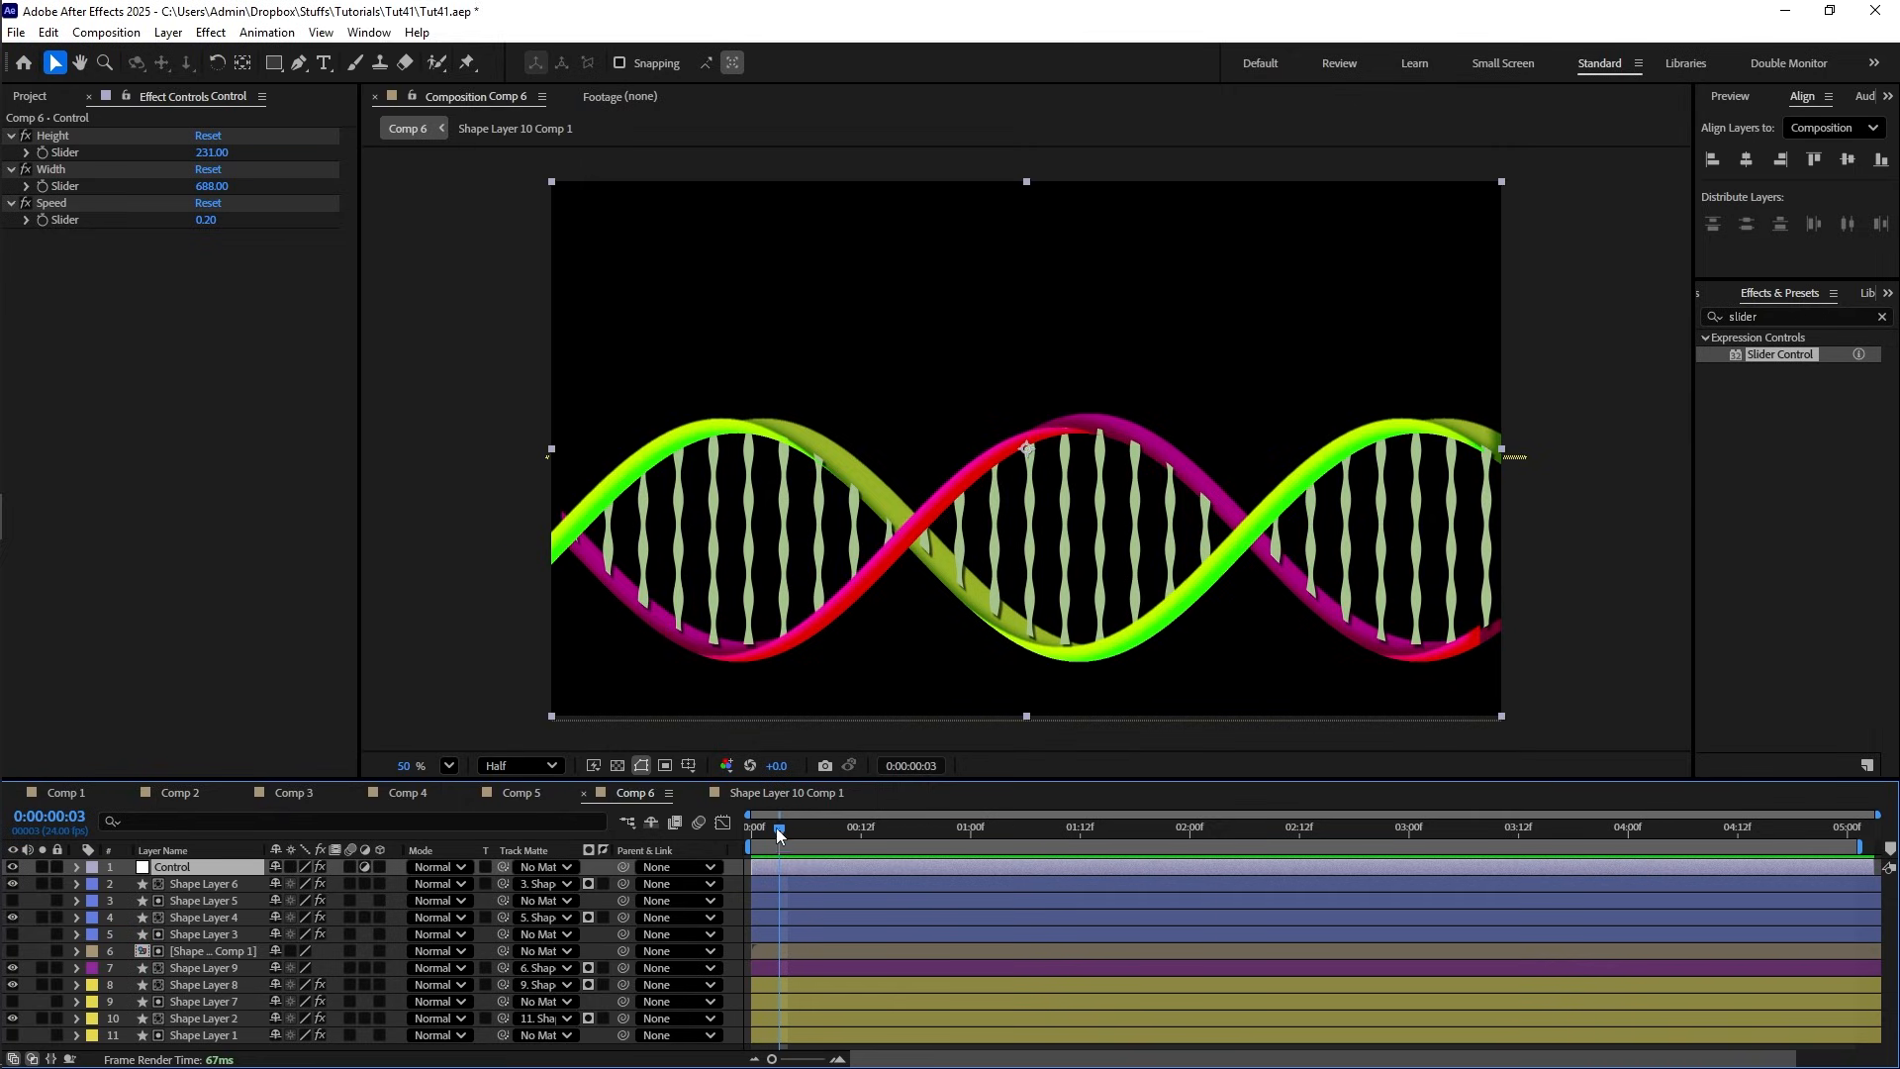
{"action": "left_click_drag", "start_coordinate": [780, 835], "coordinate": [917, 832]}
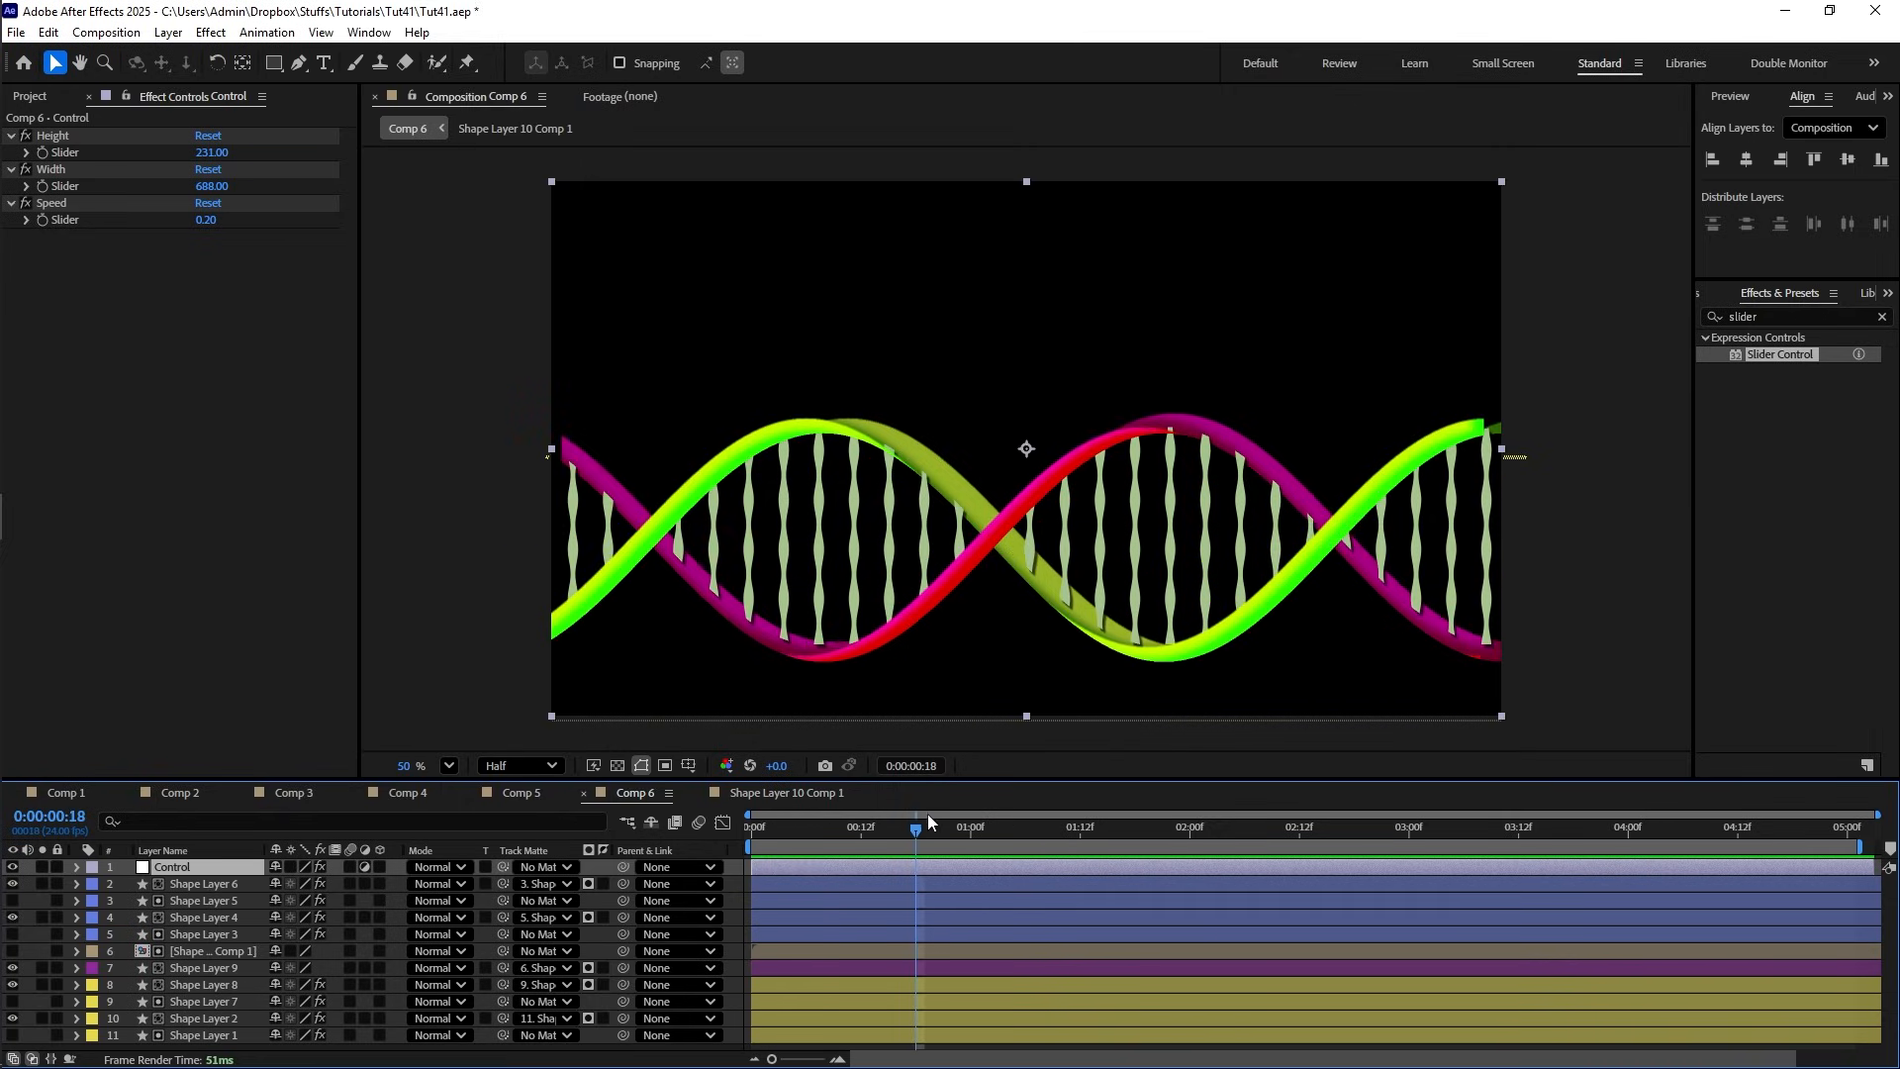
{"action": "left_click_drag", "start_coordinate": [928, 821], "coordinate": [1054, 839]}
{"action": "left_click_drag", "start_coordinate": [909, 831], "coordinate": [916, 833]}
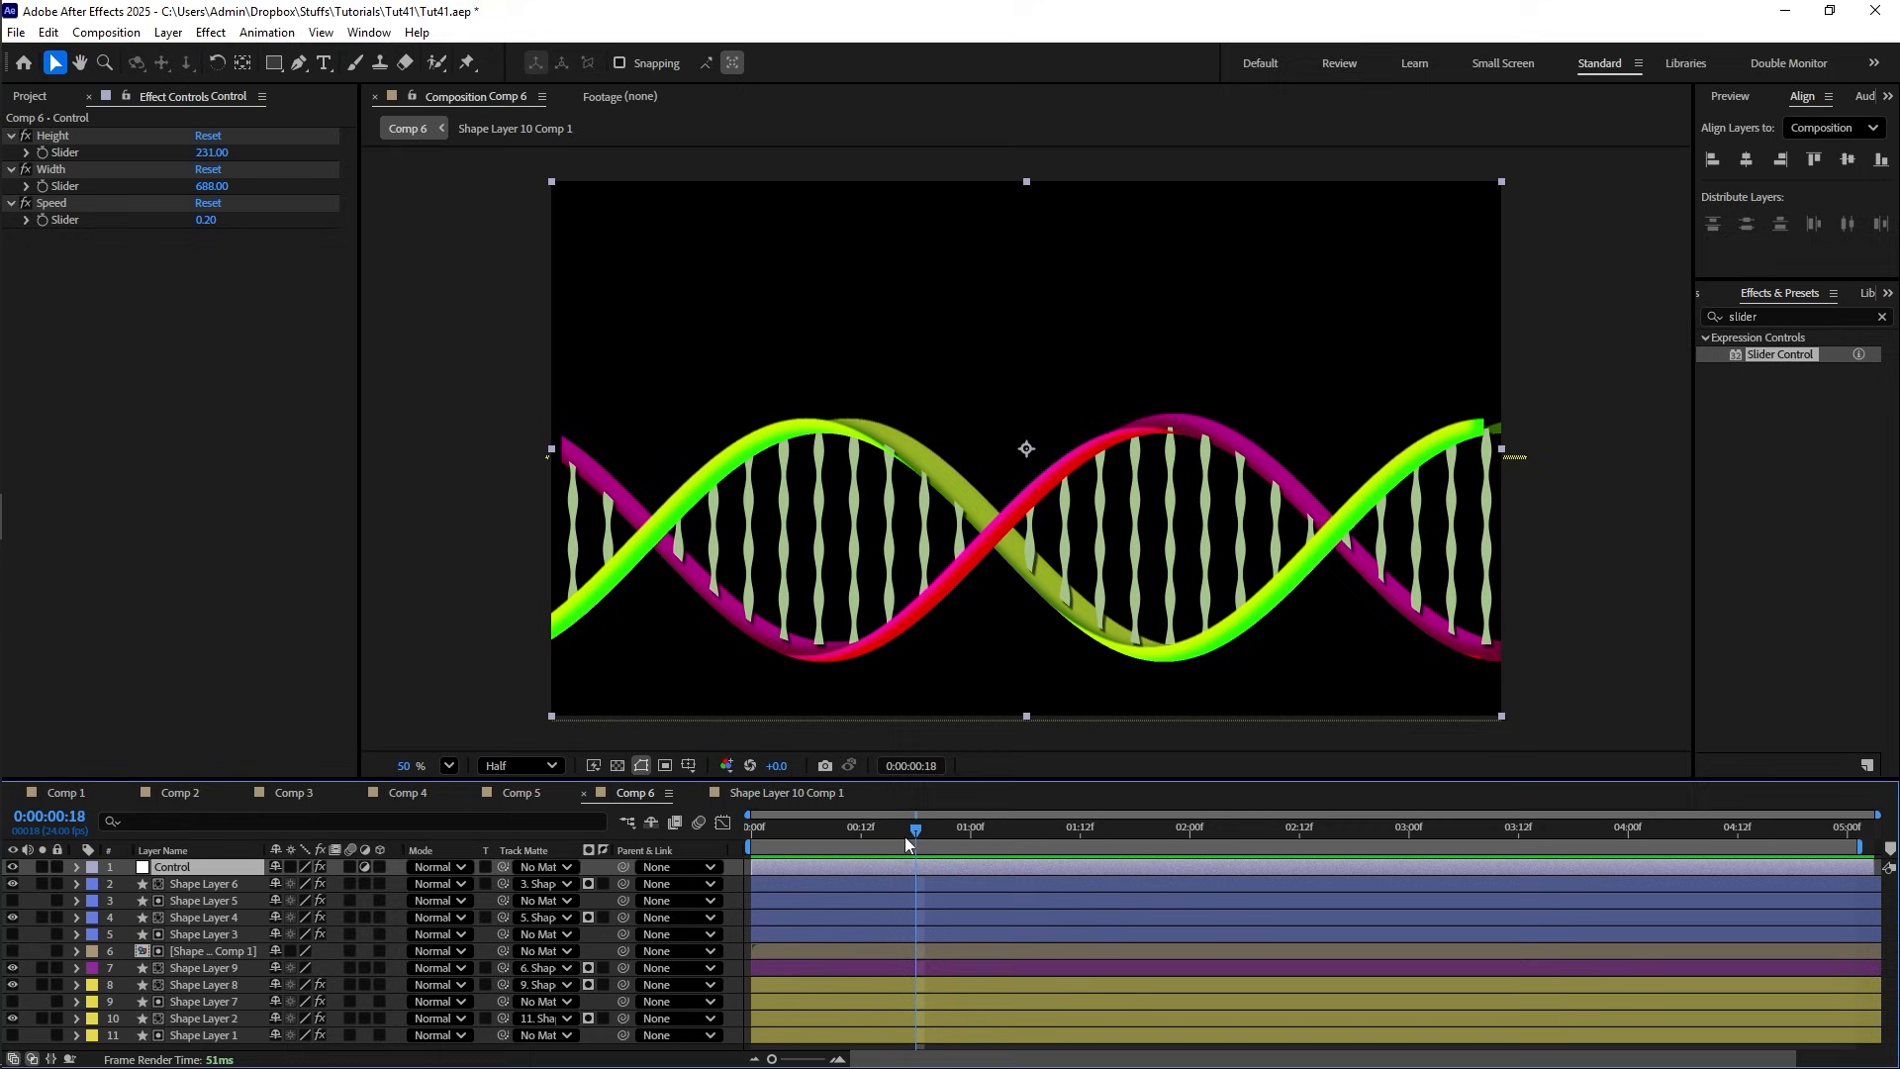
- Solo the green strand on Shape Layer 6 together with its matte, Shape Layer 5
{"action": "left_click", "coordinate": [194, 883]}
{"action": "left_click", "coordinate": [224, 934], "text": "shift"}
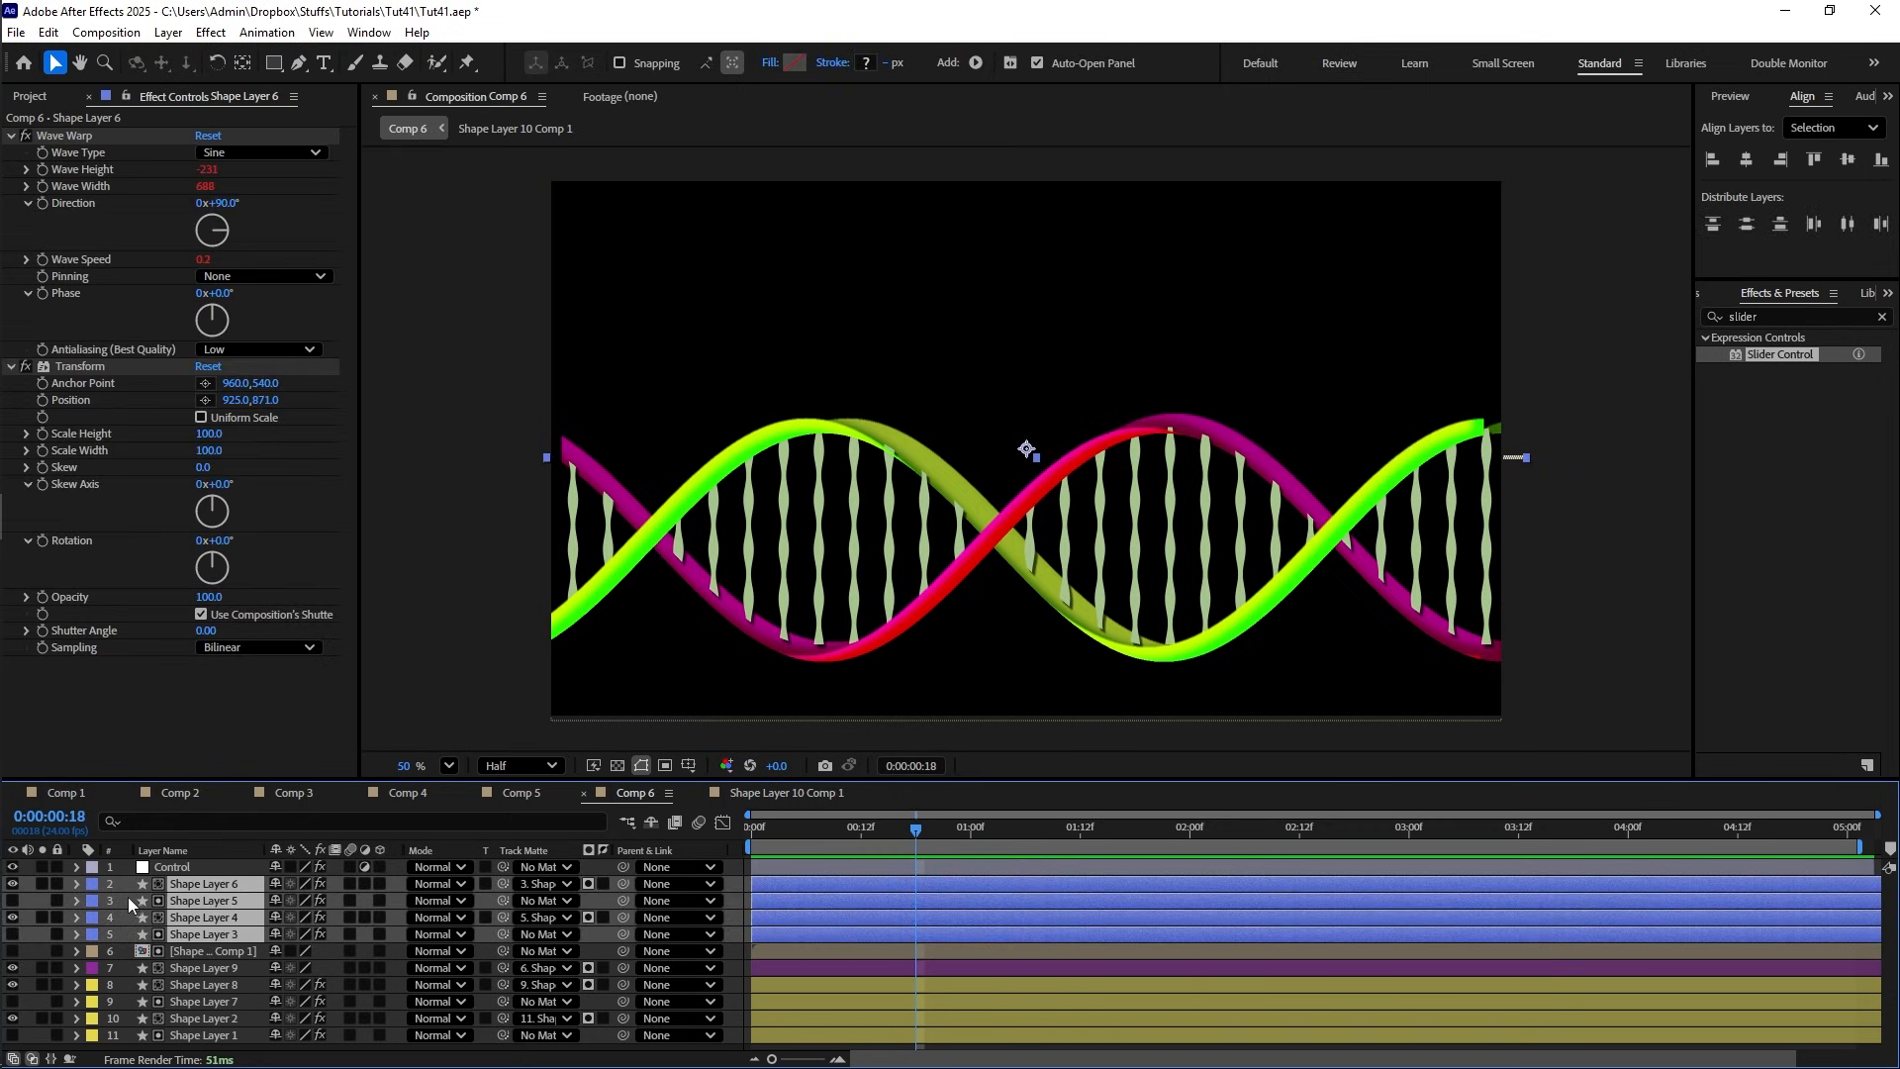
{"action": "key", "text": "F2"}
{"action": "left_click", "coordinate": [41, 883]}
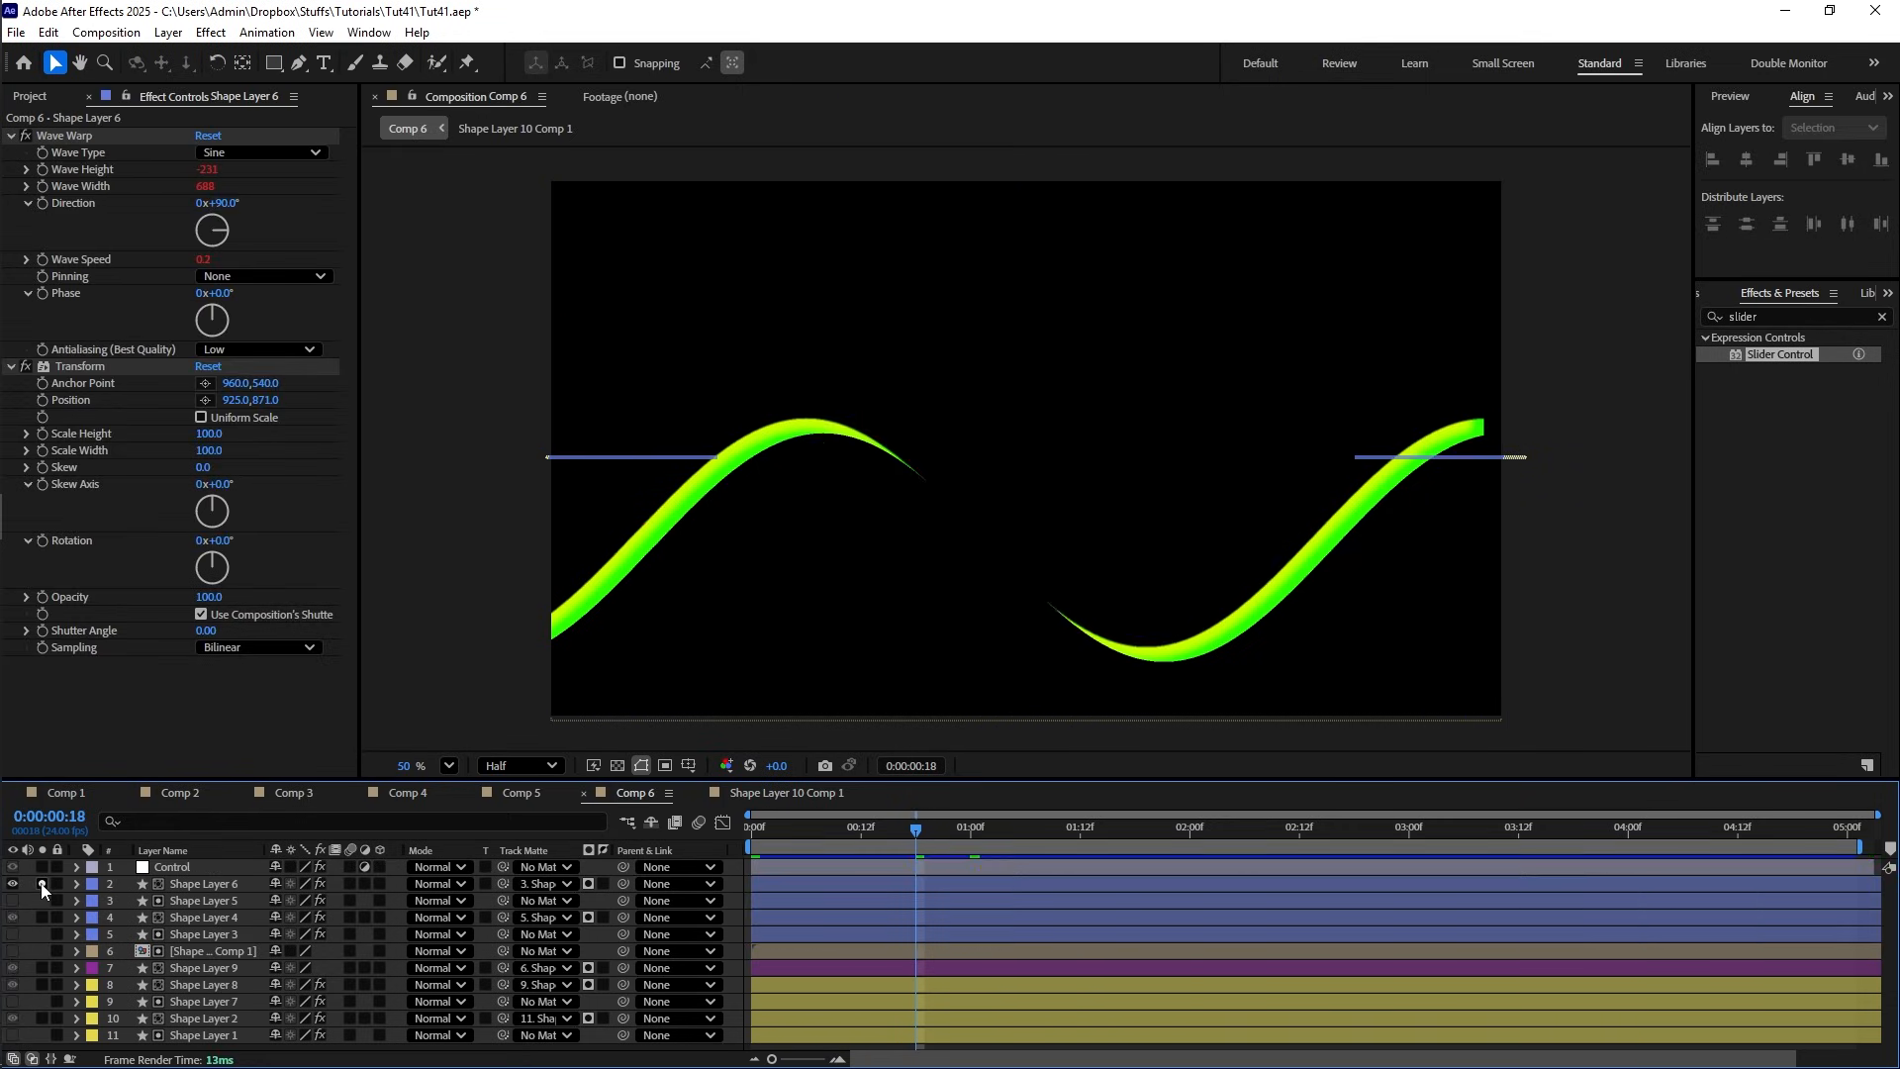
{"action": "left_click", "coordinate": [216, 886]}
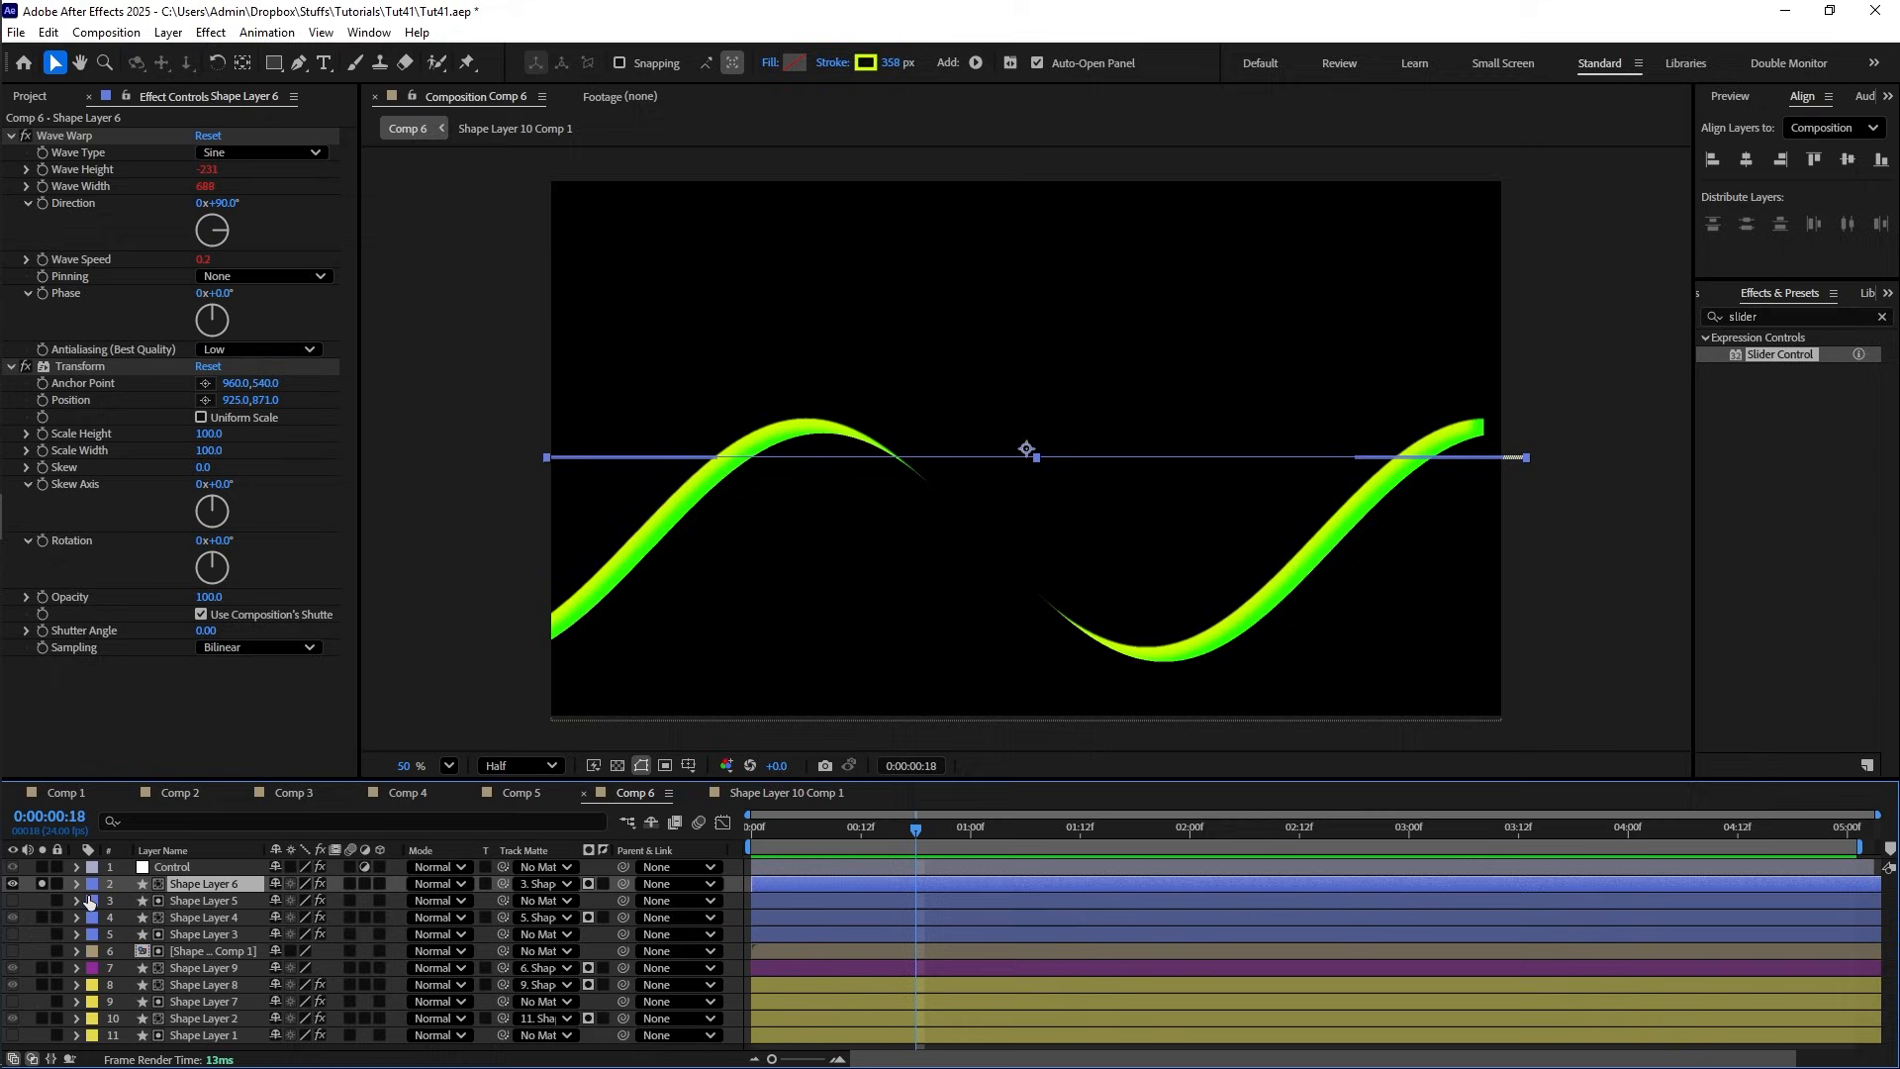
{"action": "left_click", "coordinate": [42, 901]}
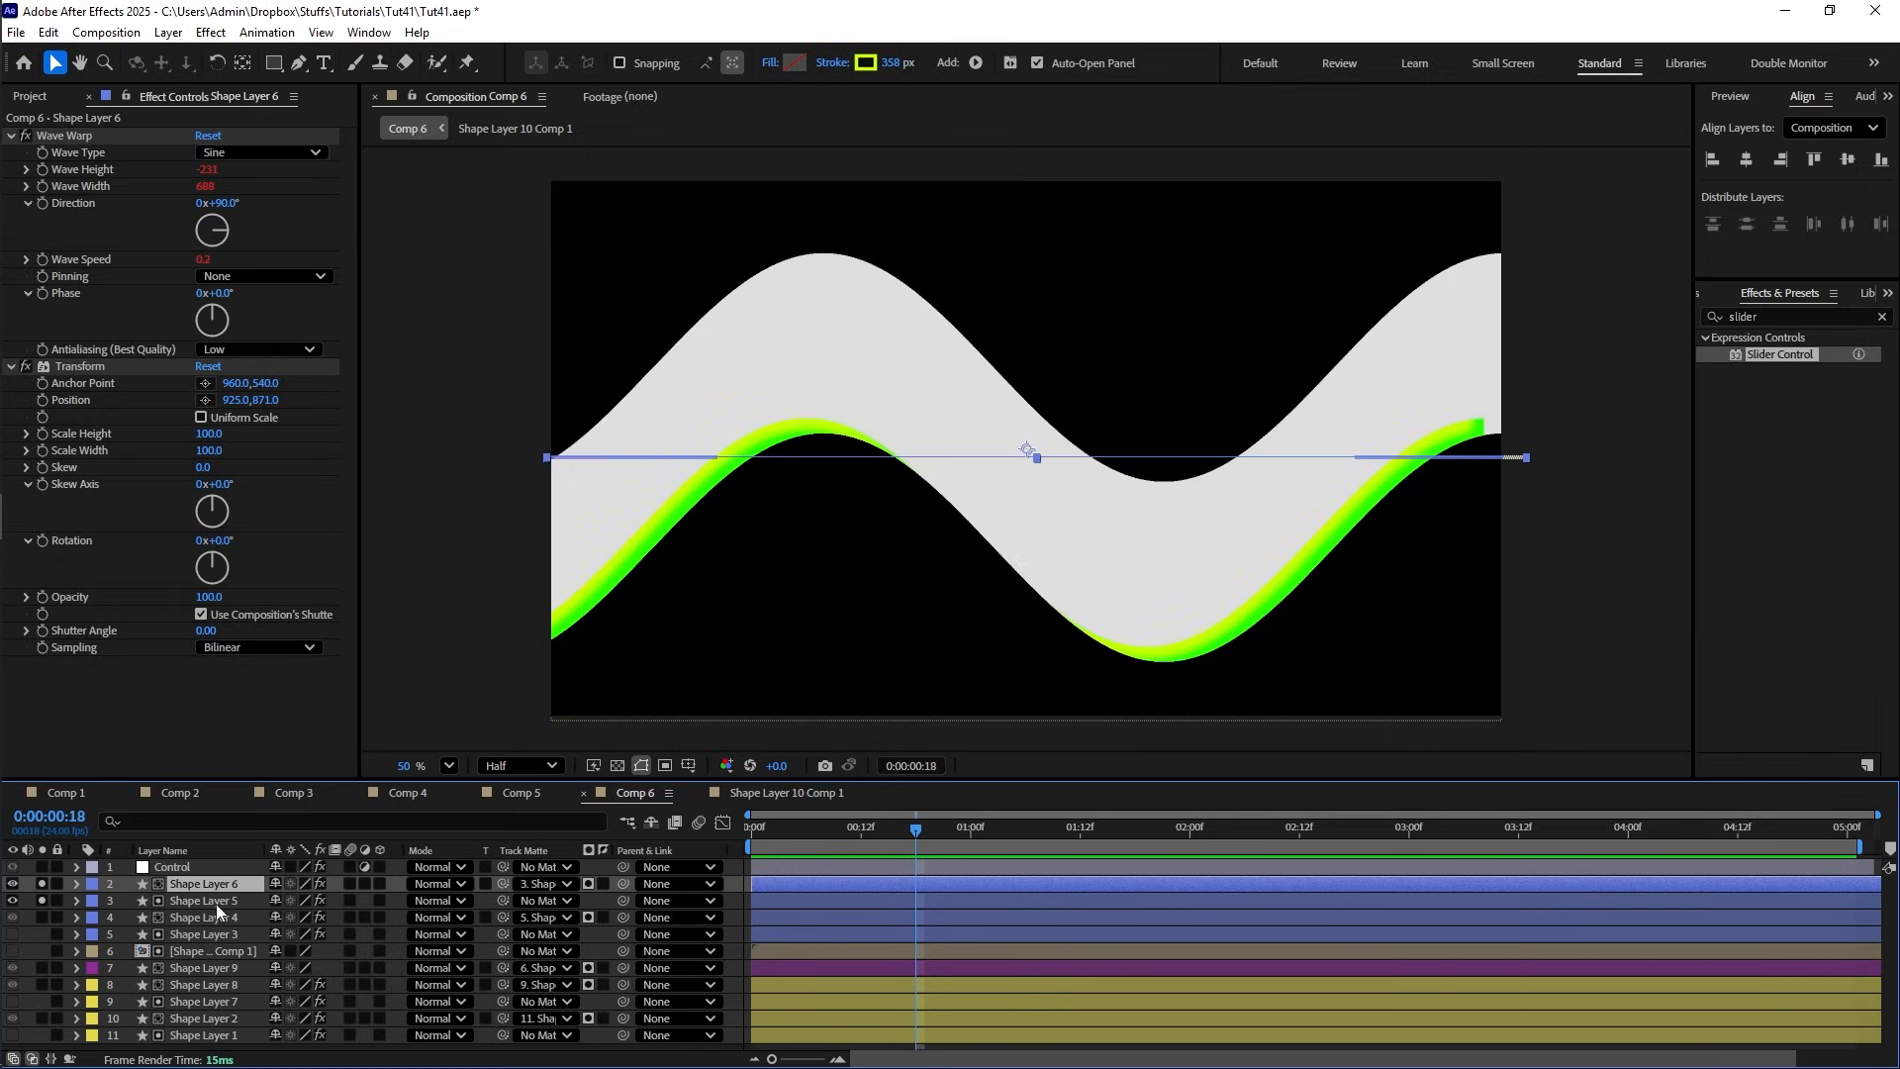
- Try moving the Shape Layer 5 matte down over the green strand and back to its original place
{"action": "left_click", "coordinate": [993, 451]}
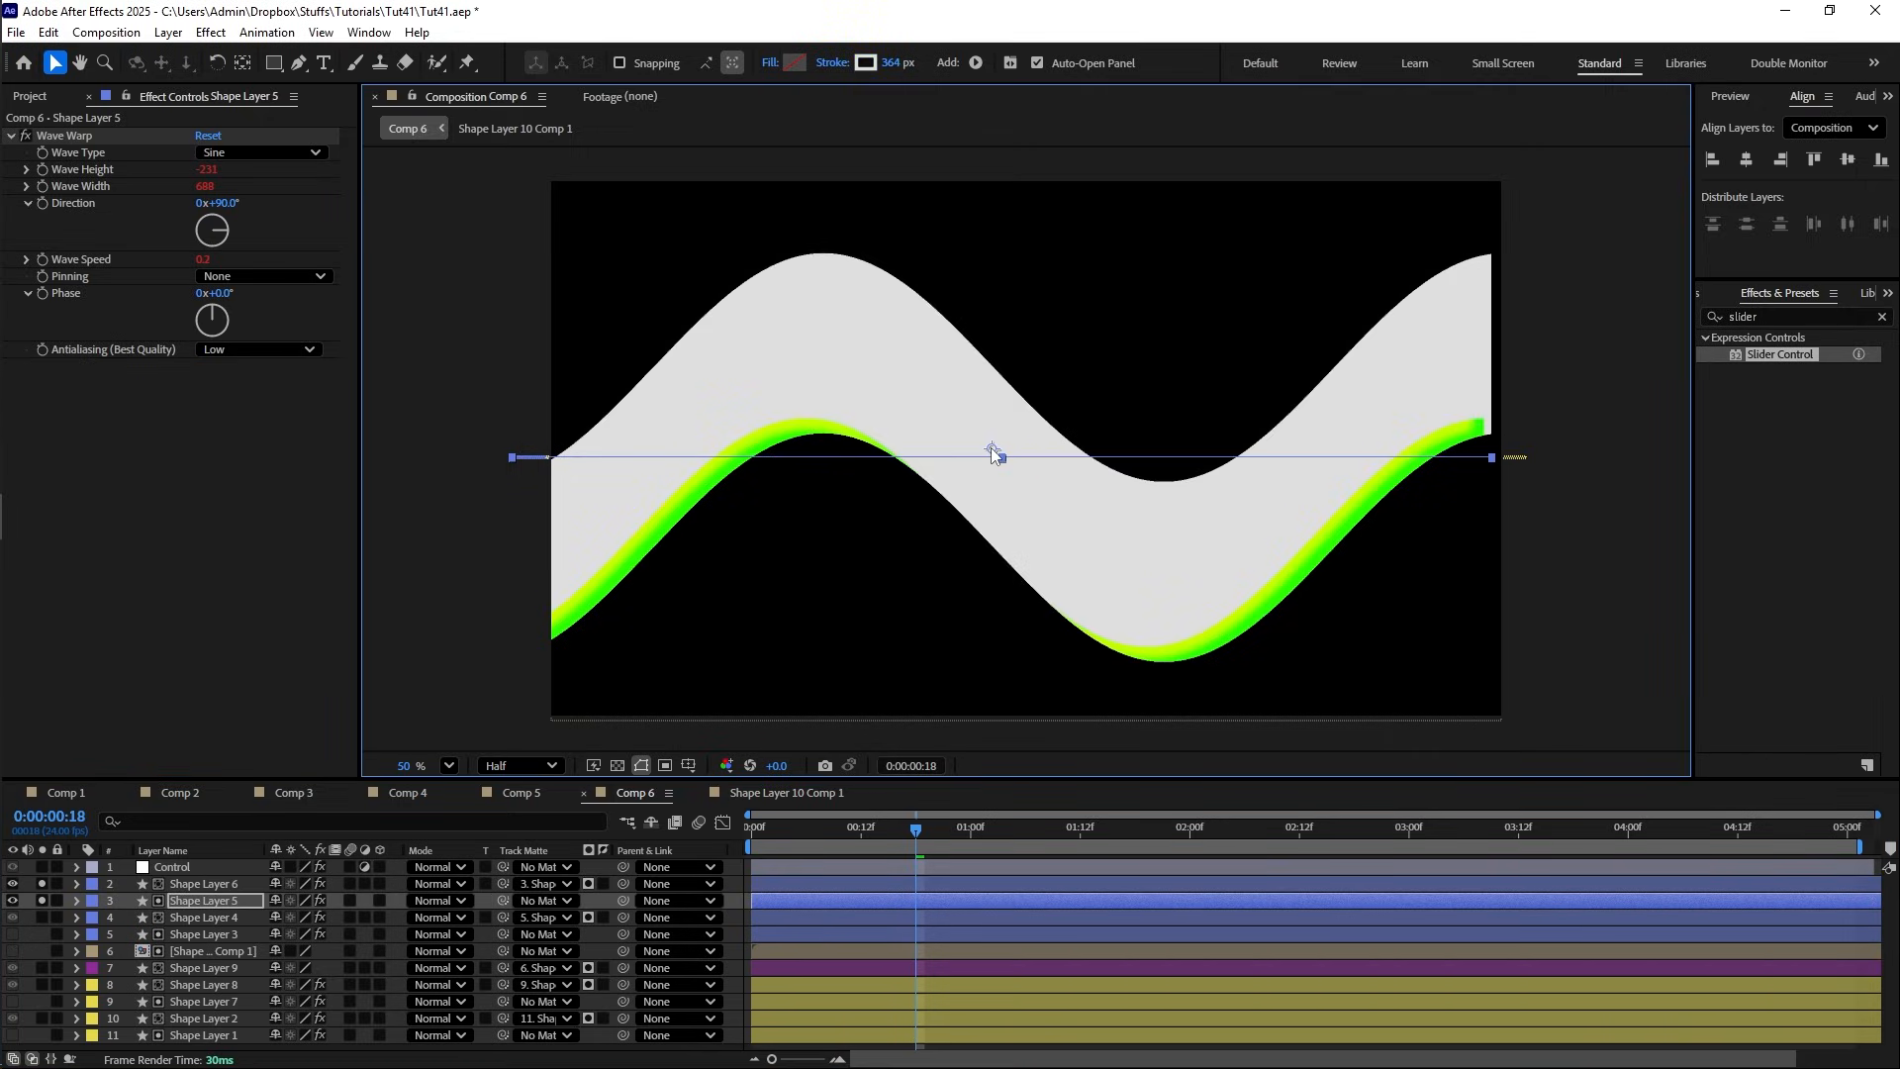
{"action": "left_click_drag", "start_coordinate": [992, 452], "coordinate": [970, 571]}
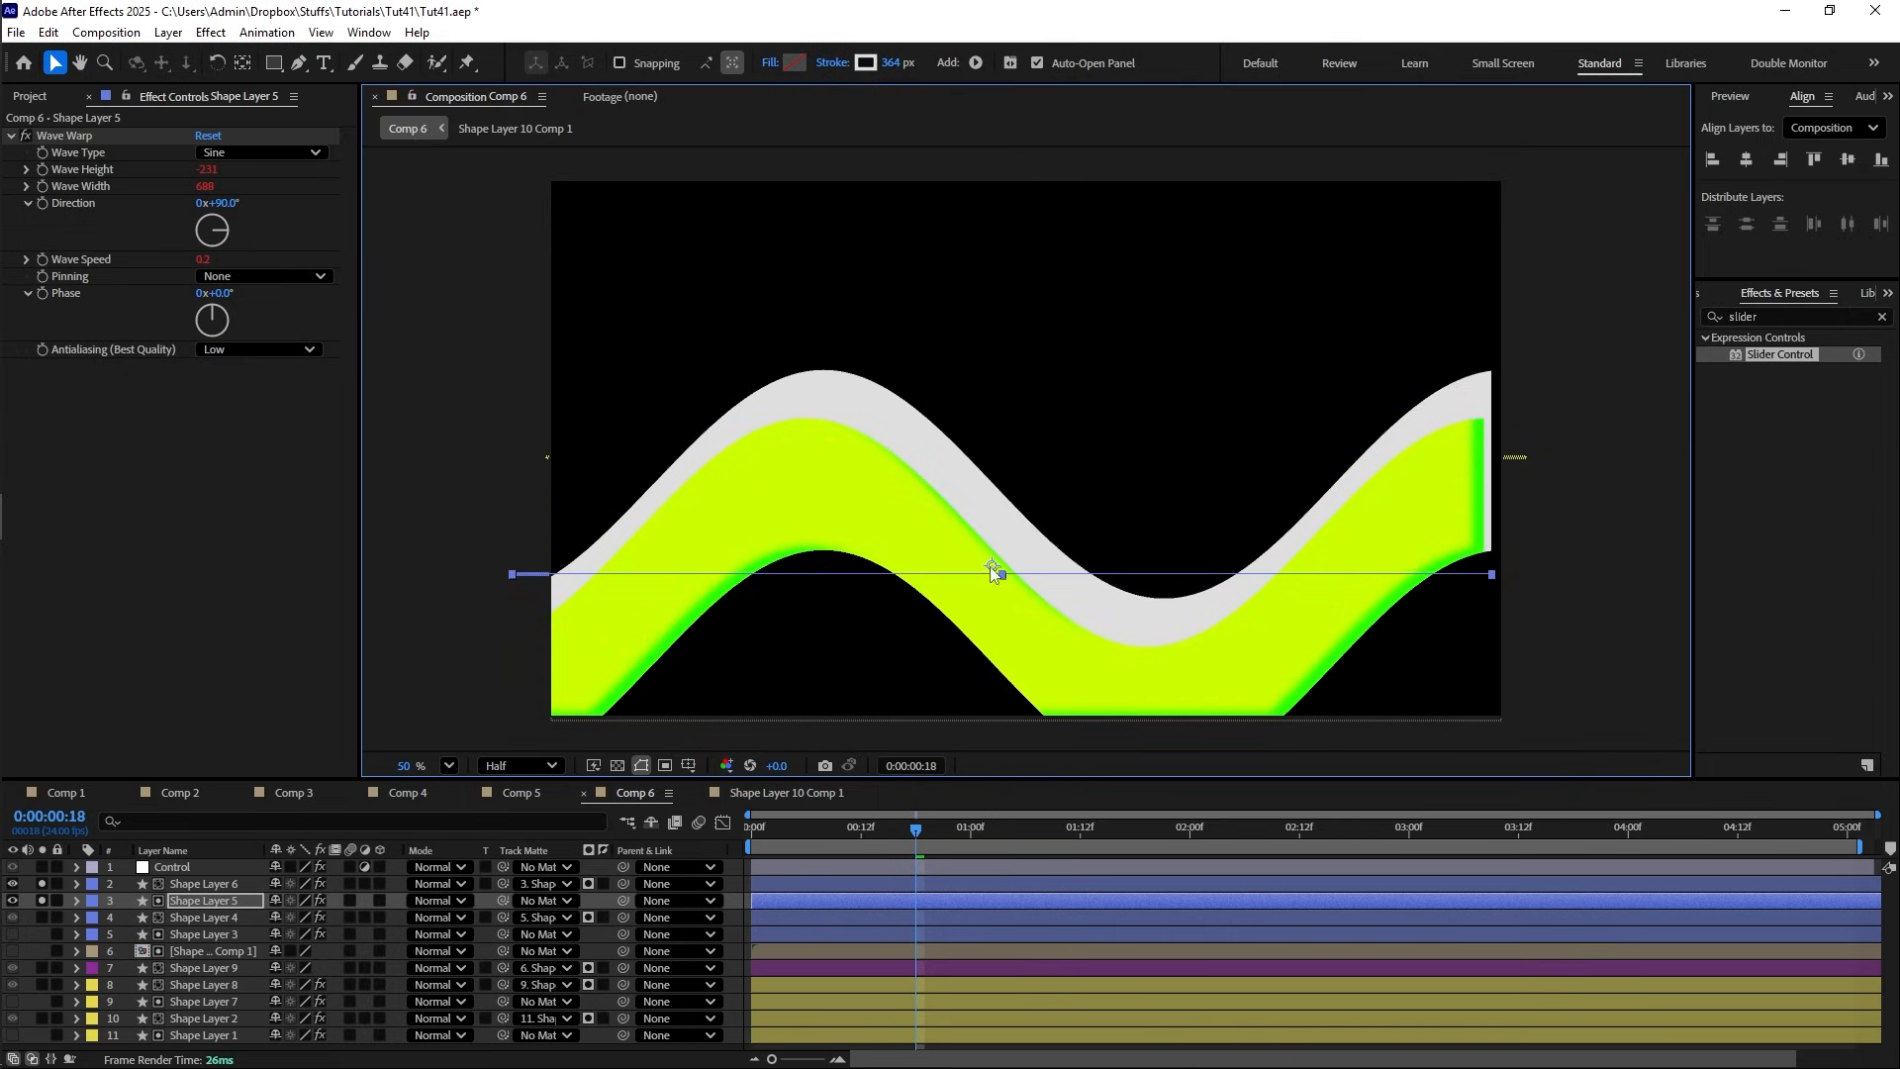
{"action": "left_click_drag", "start_coordinate": [992, 572], "coordinate": [973, 454]}
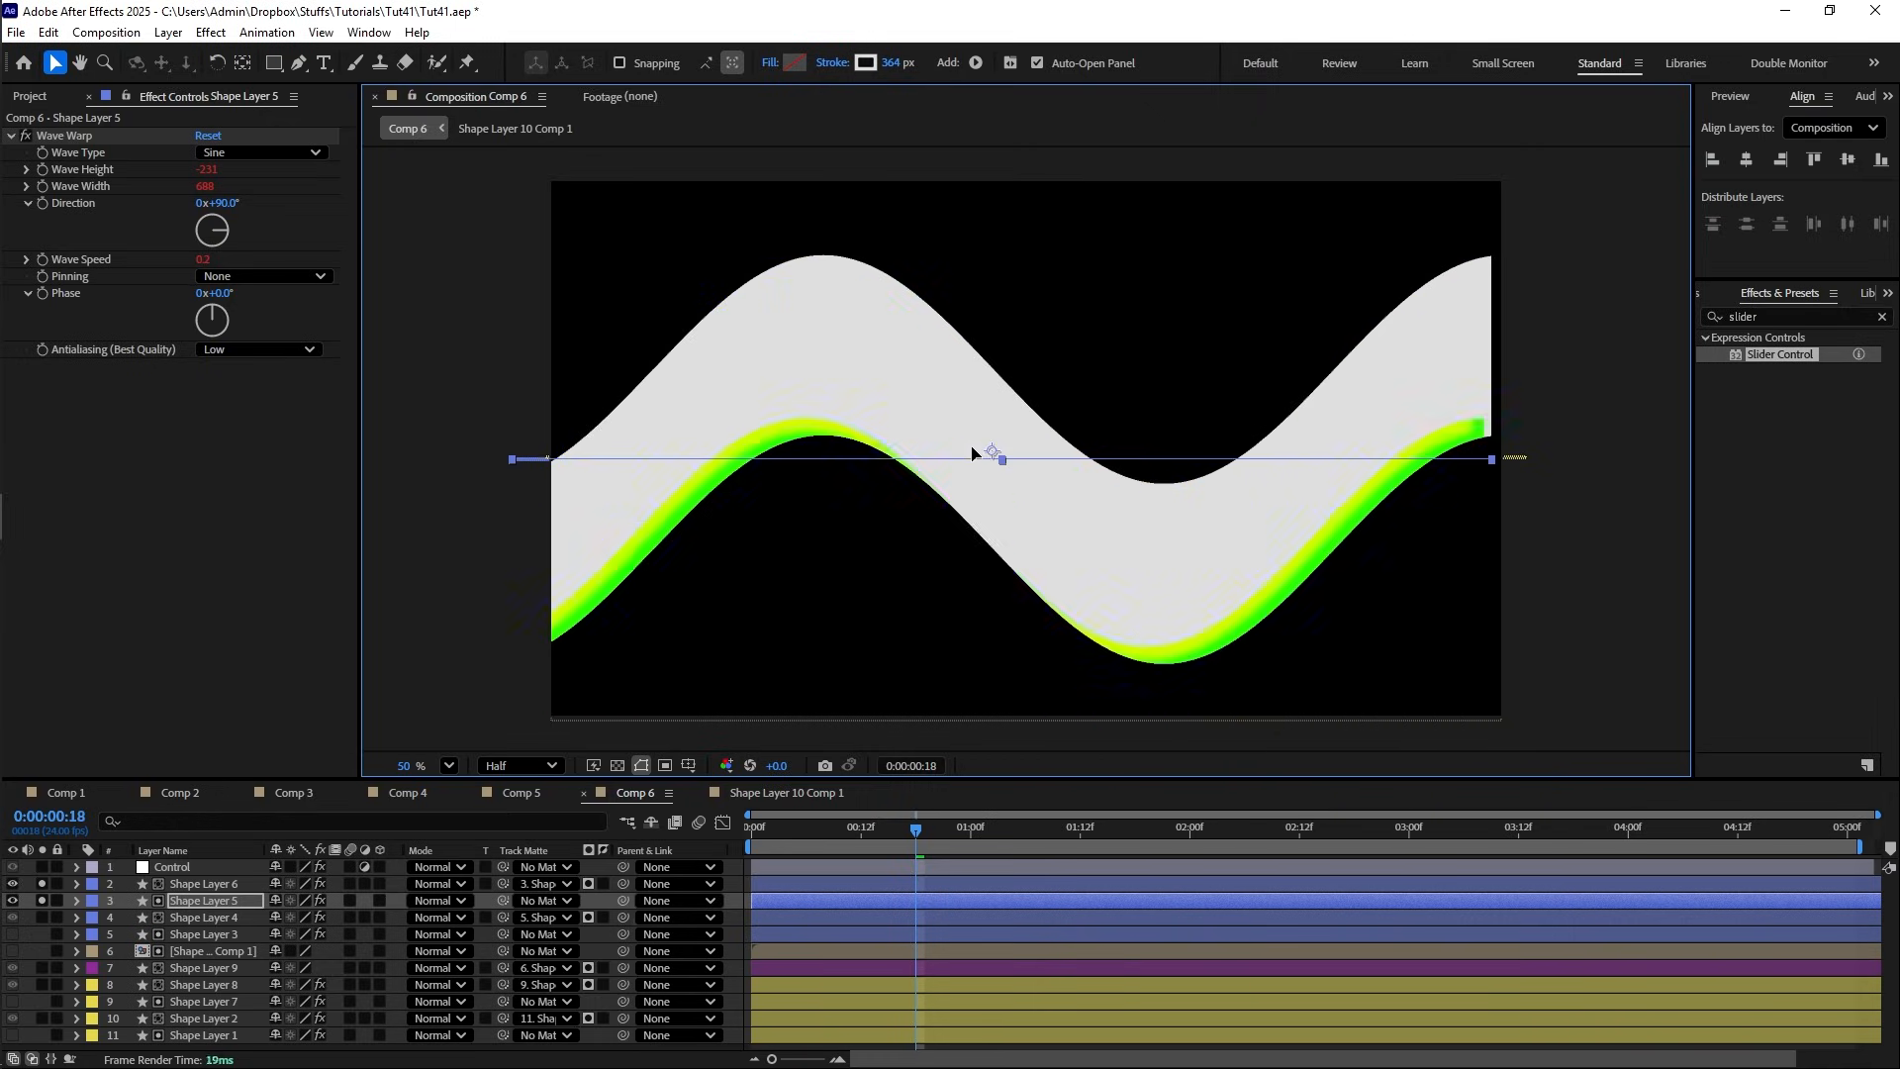
{"action": "left_click_drag", "start_coordinate": [972, 447], "coordinate": [971, 439]}
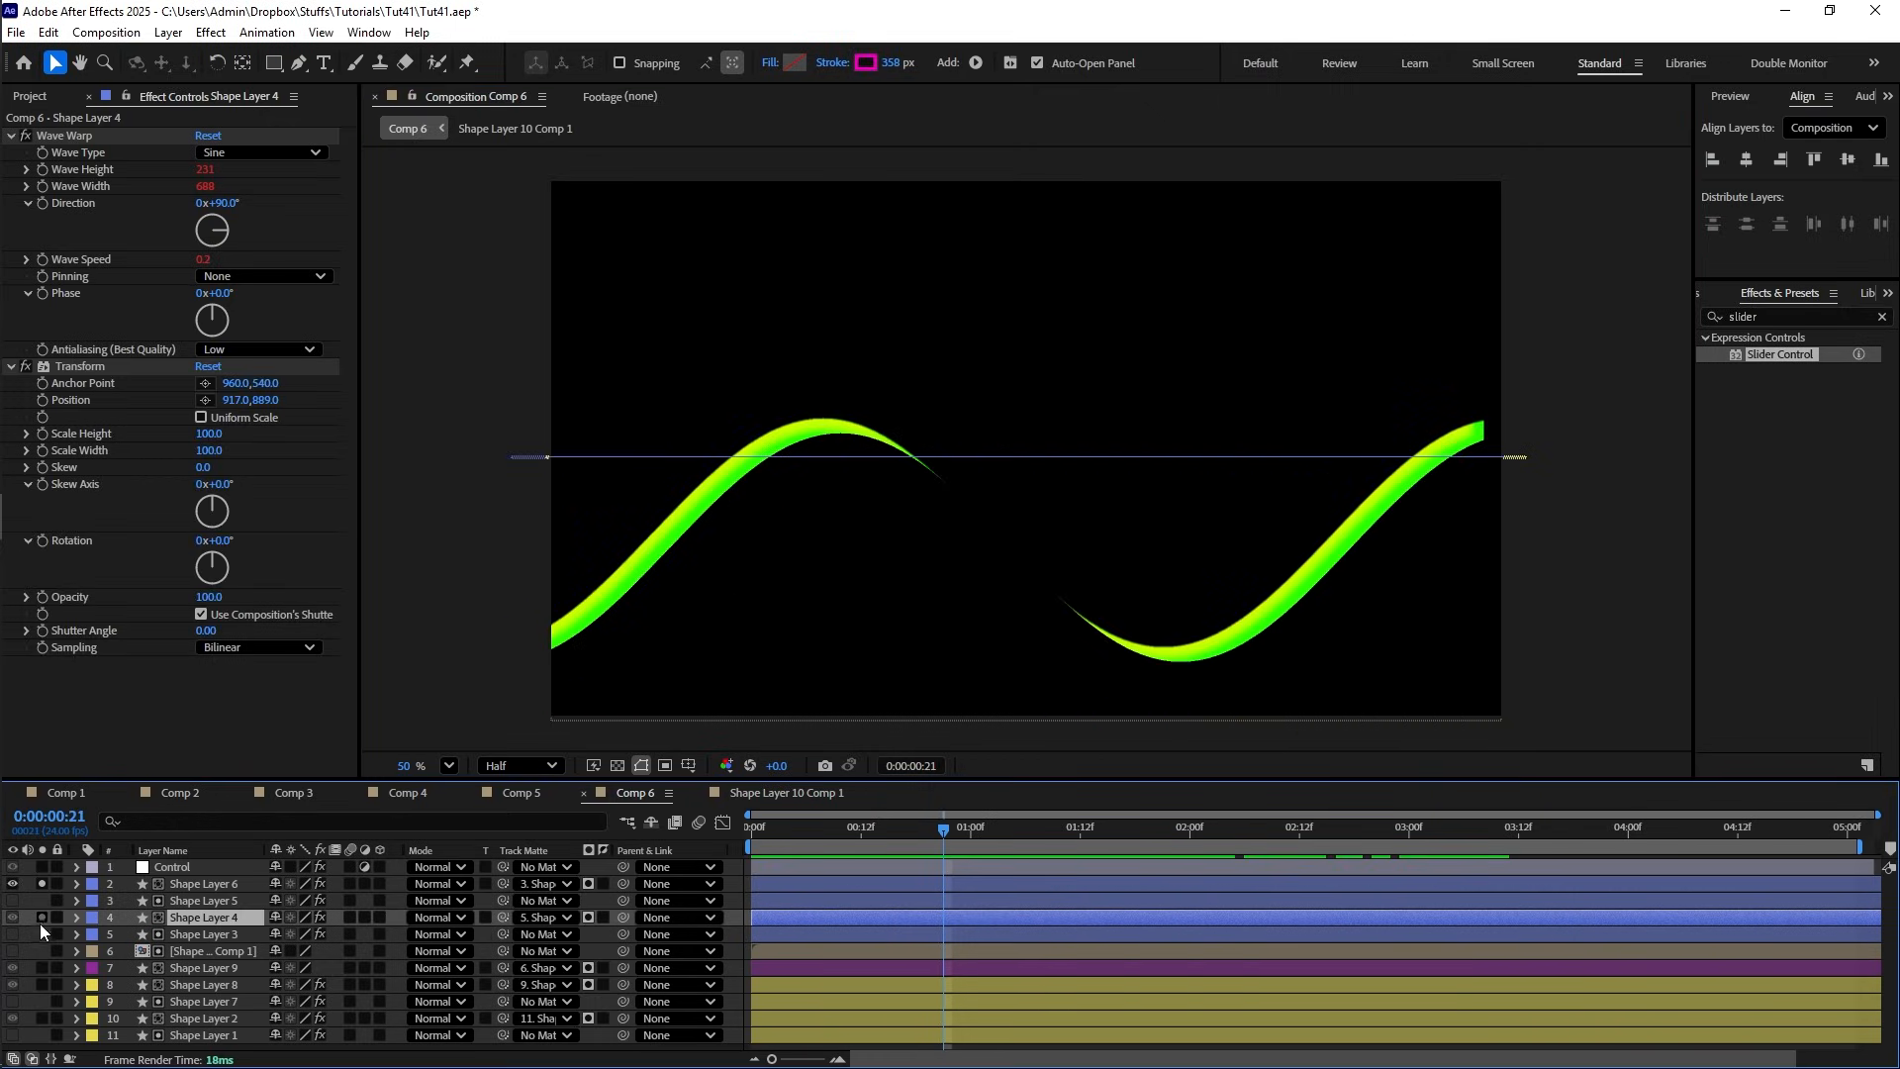
- Solo the remaining helix strands on Shape Layers 4, 8 and 2 alongside Shape Layer 6
{"action": "left_click", "coordinate": [41, 918]}
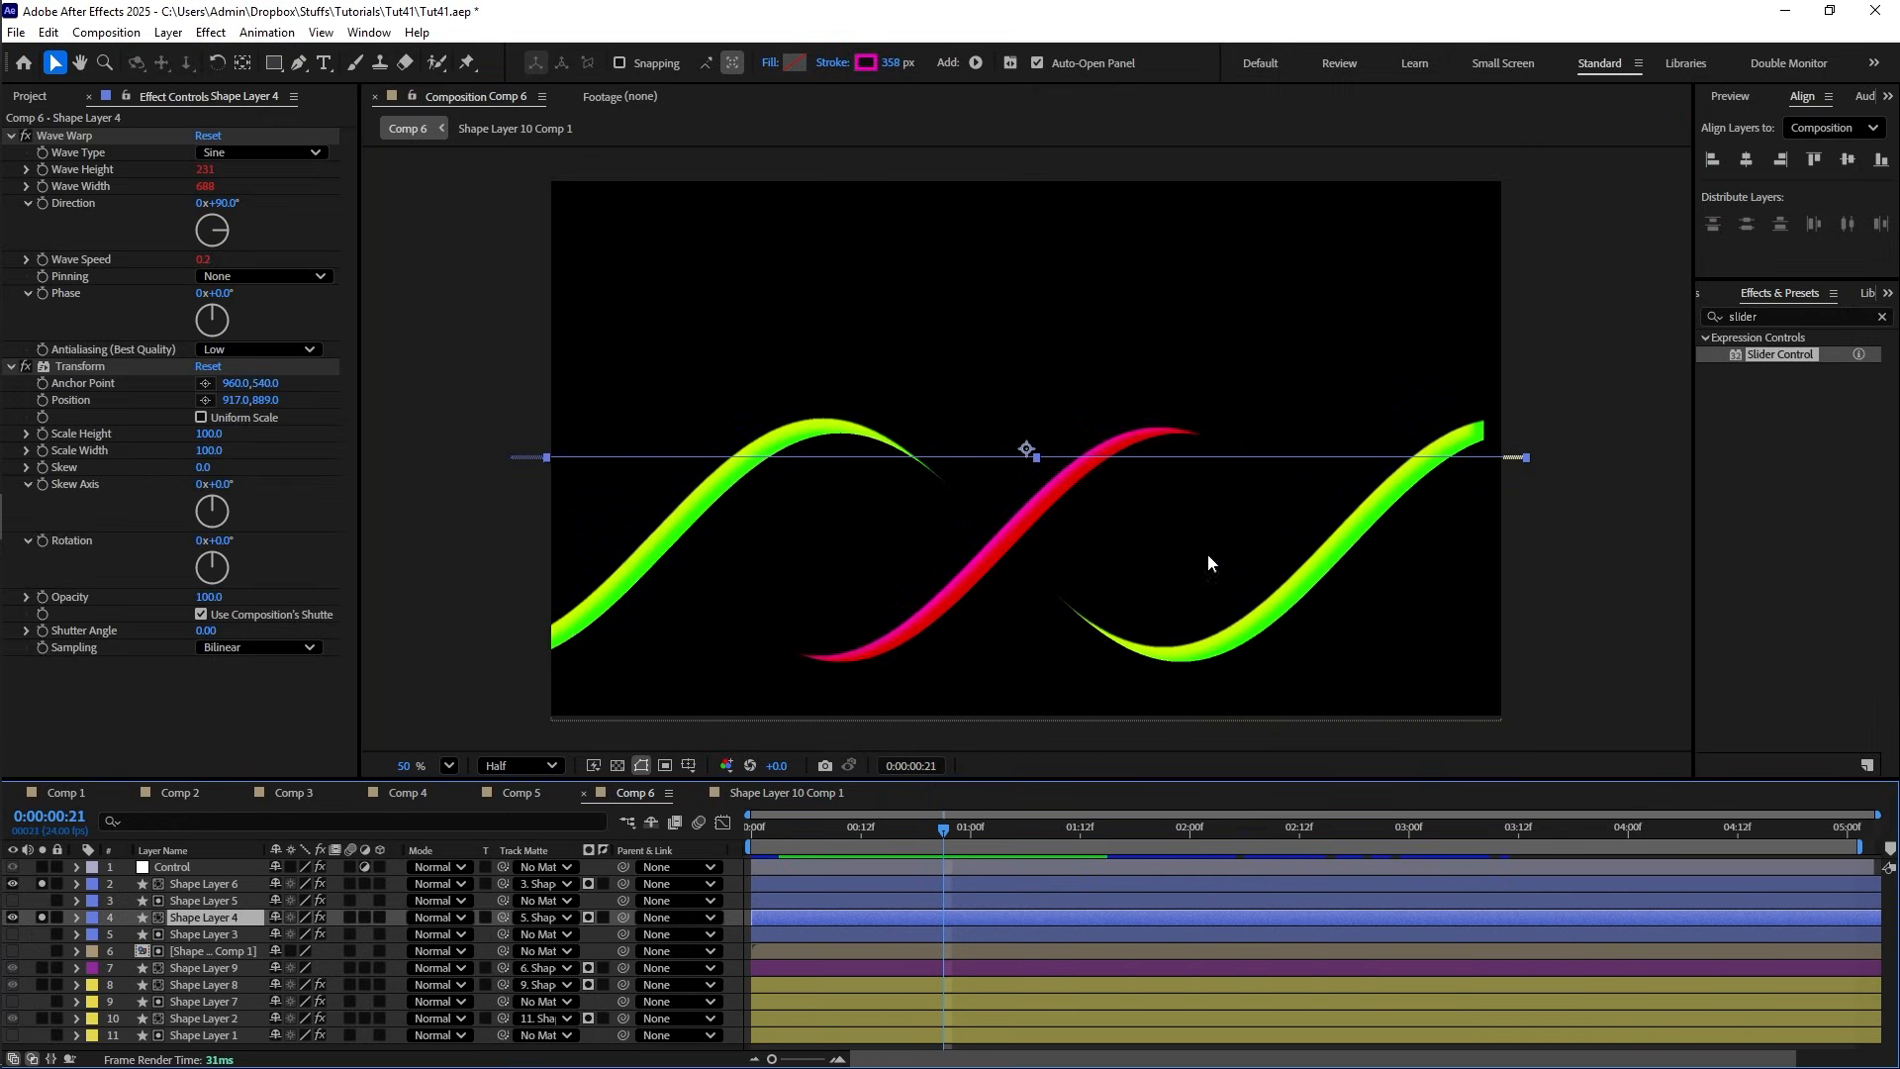
{"action": "left_click", "coordinate": [1055, 602]}
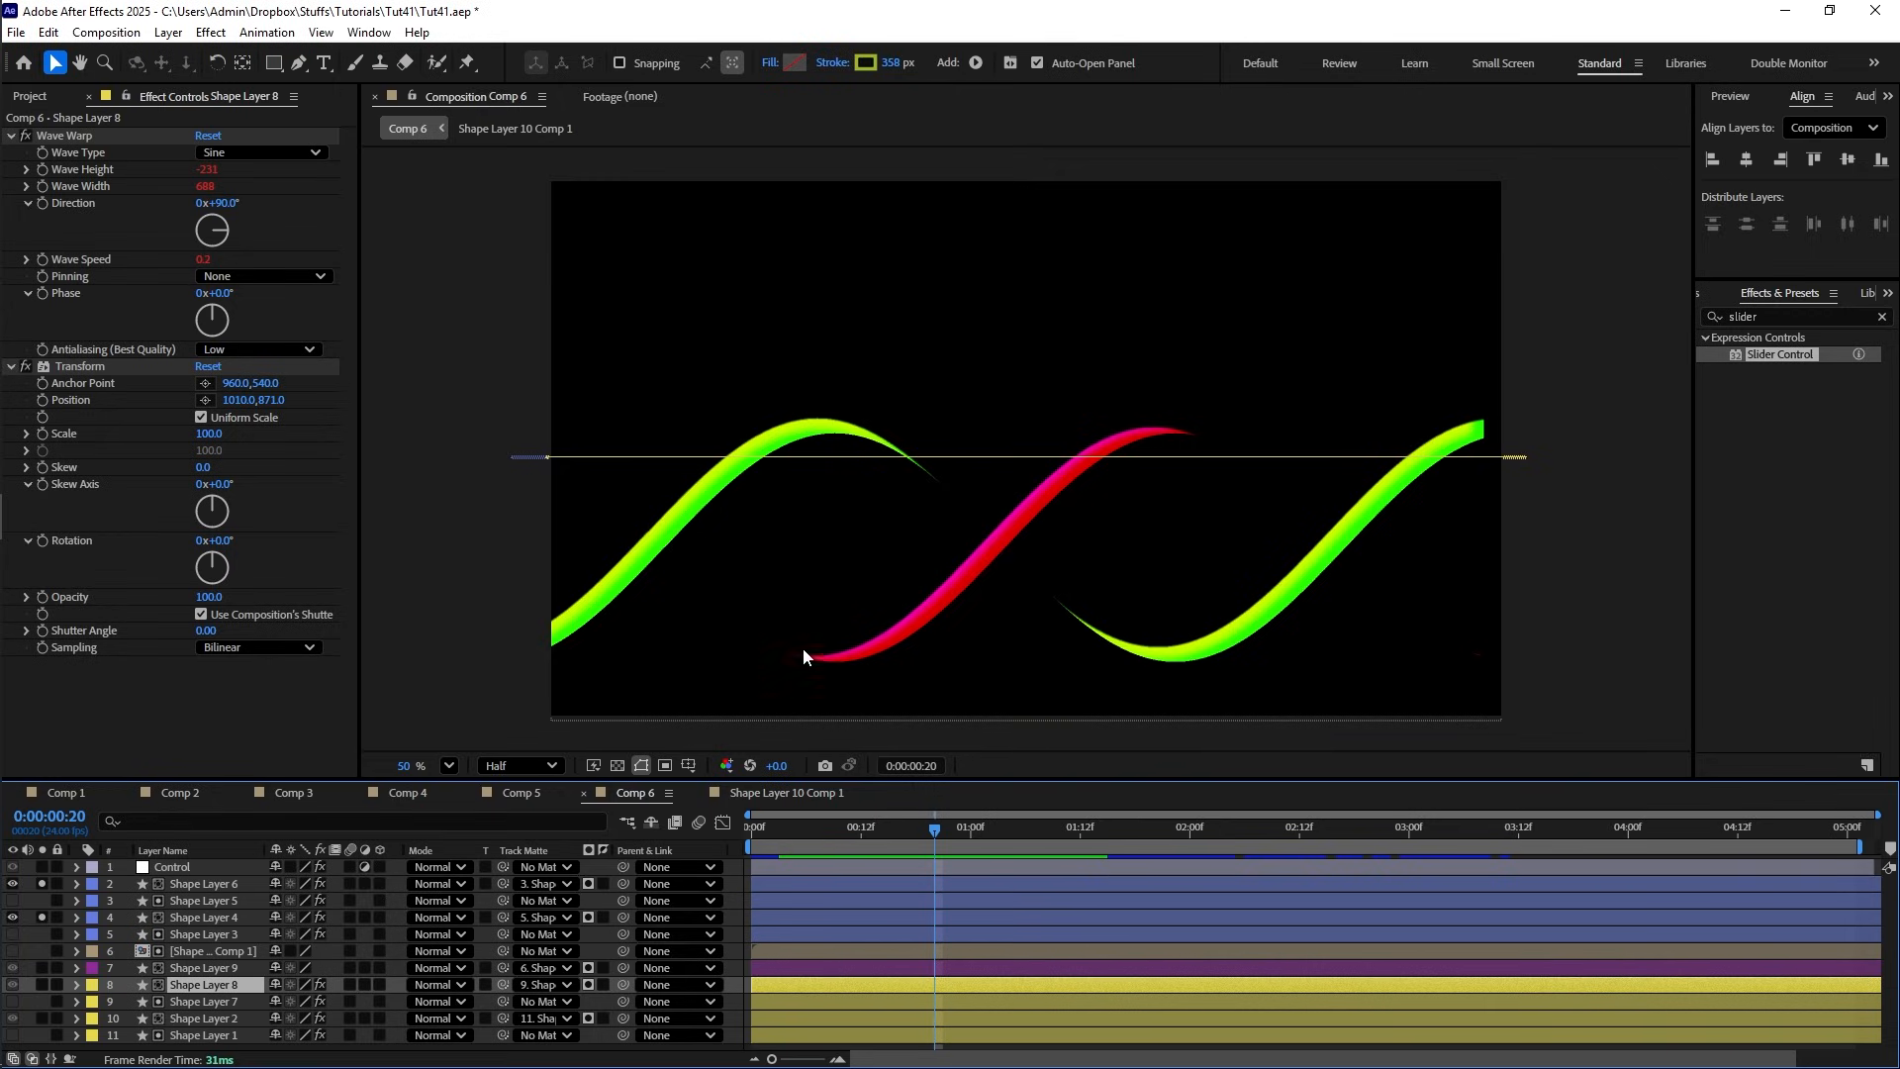
{"action": "left_click", "coordinate": [42, 985]}
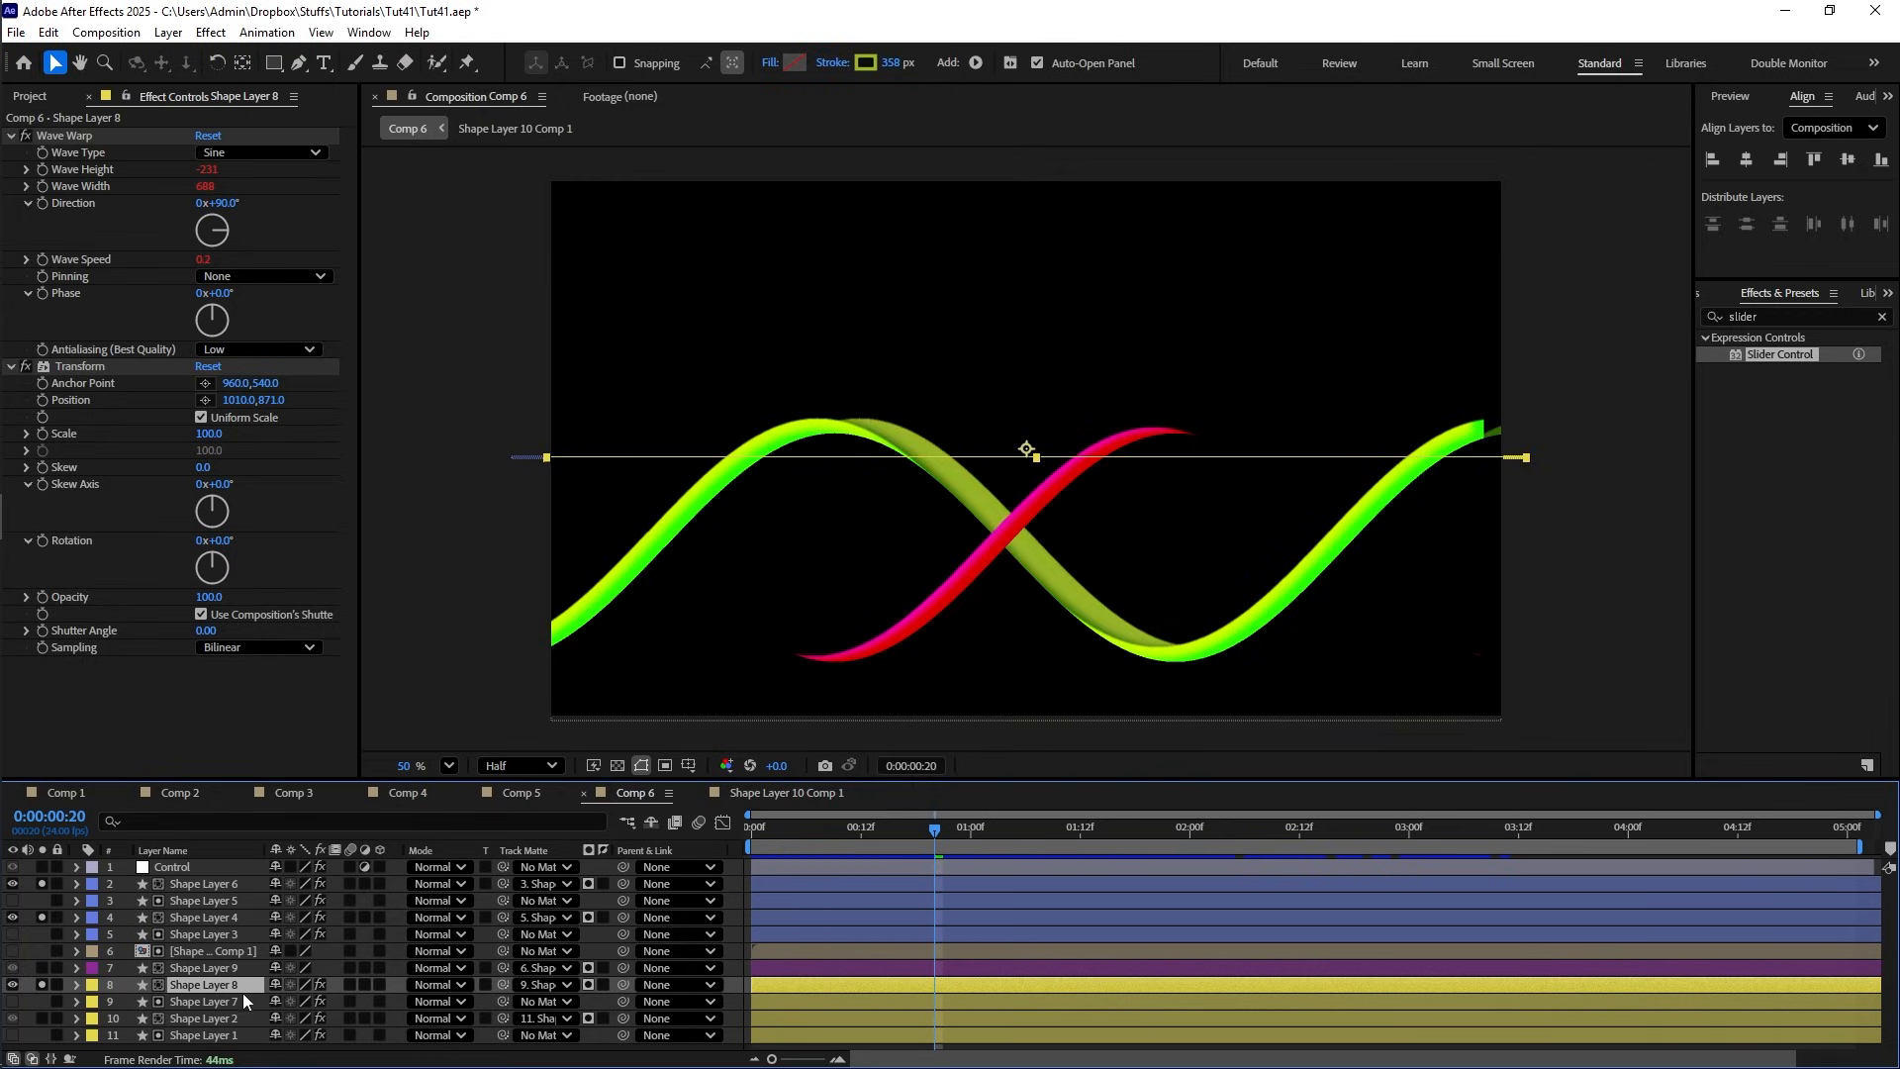
{"action": "left_click", "coordinate": [42, 1019]}
- Preview the interwoven strands in Comp 6 and examine the helix rungs up close
{"action": "left_click_drag", "start_coordinate": [919, 823], "coordinate": [789, 844]}
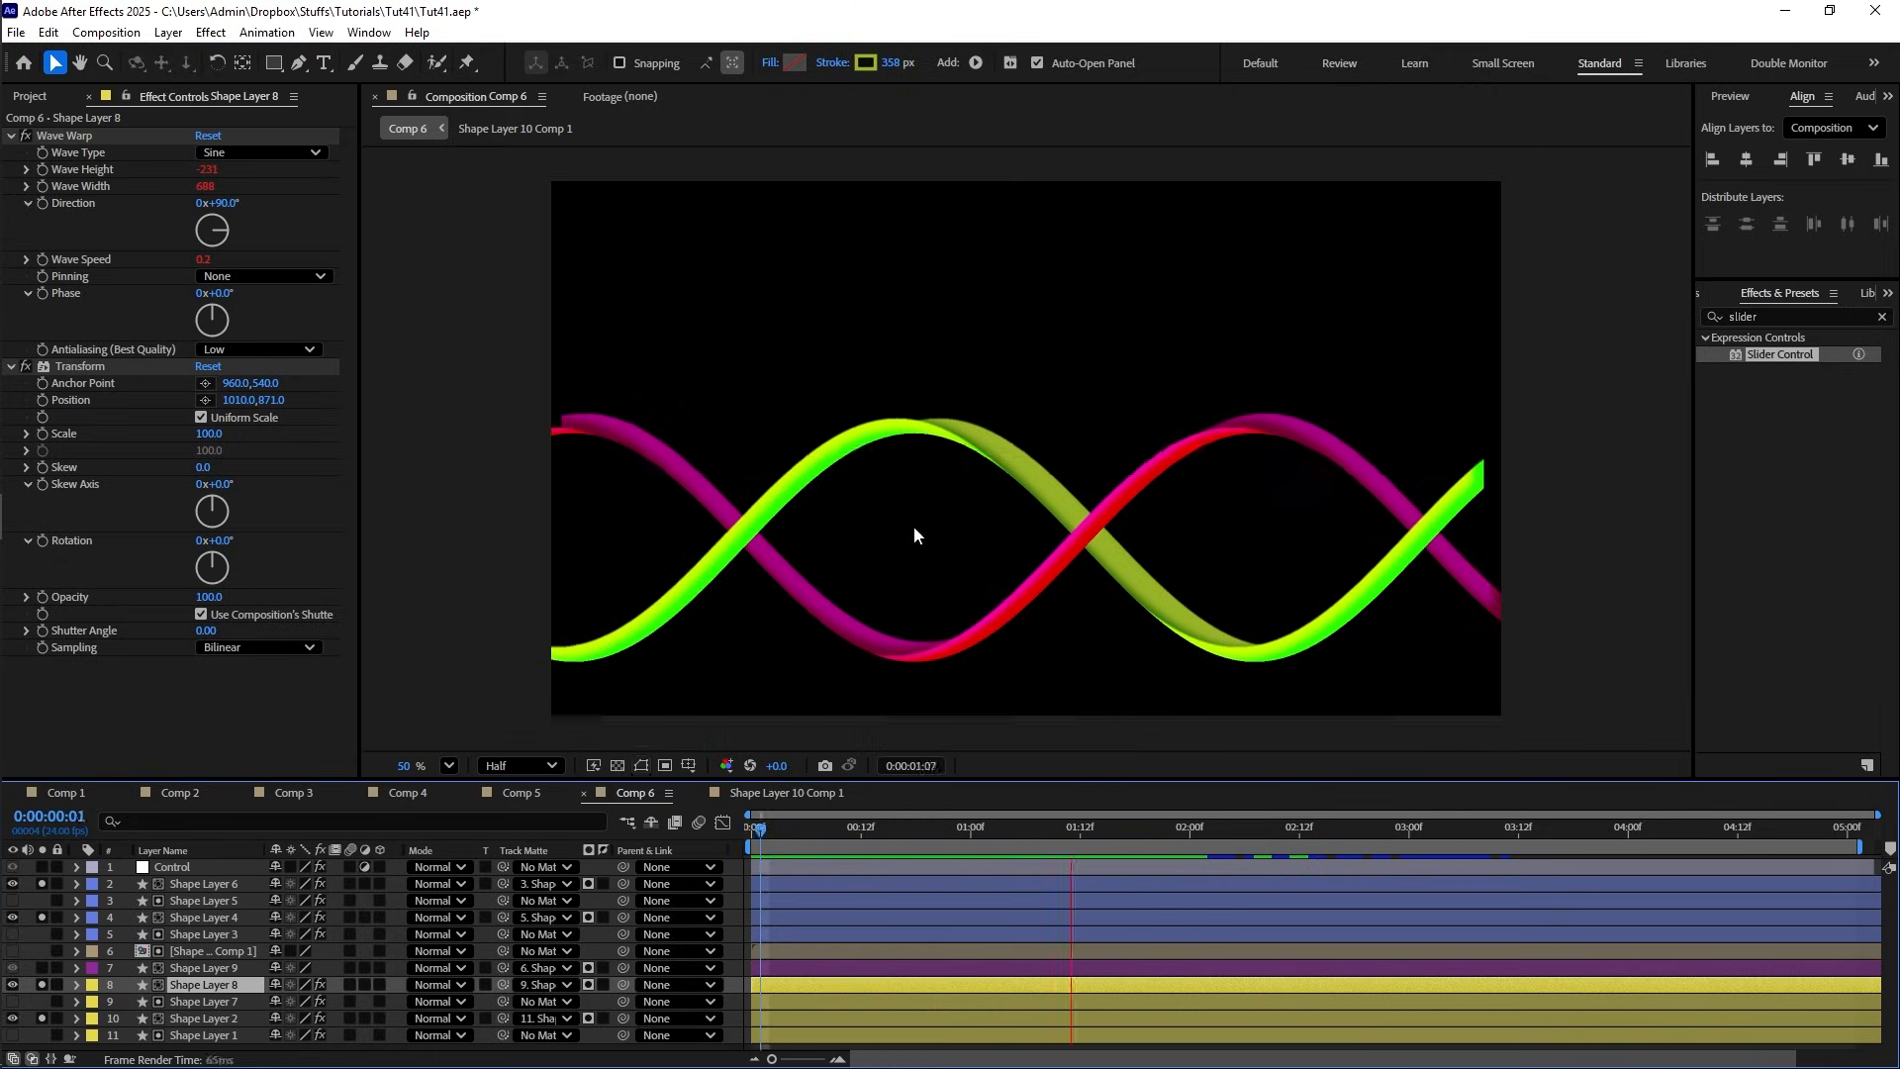
{"action": "key", "text": "space"}
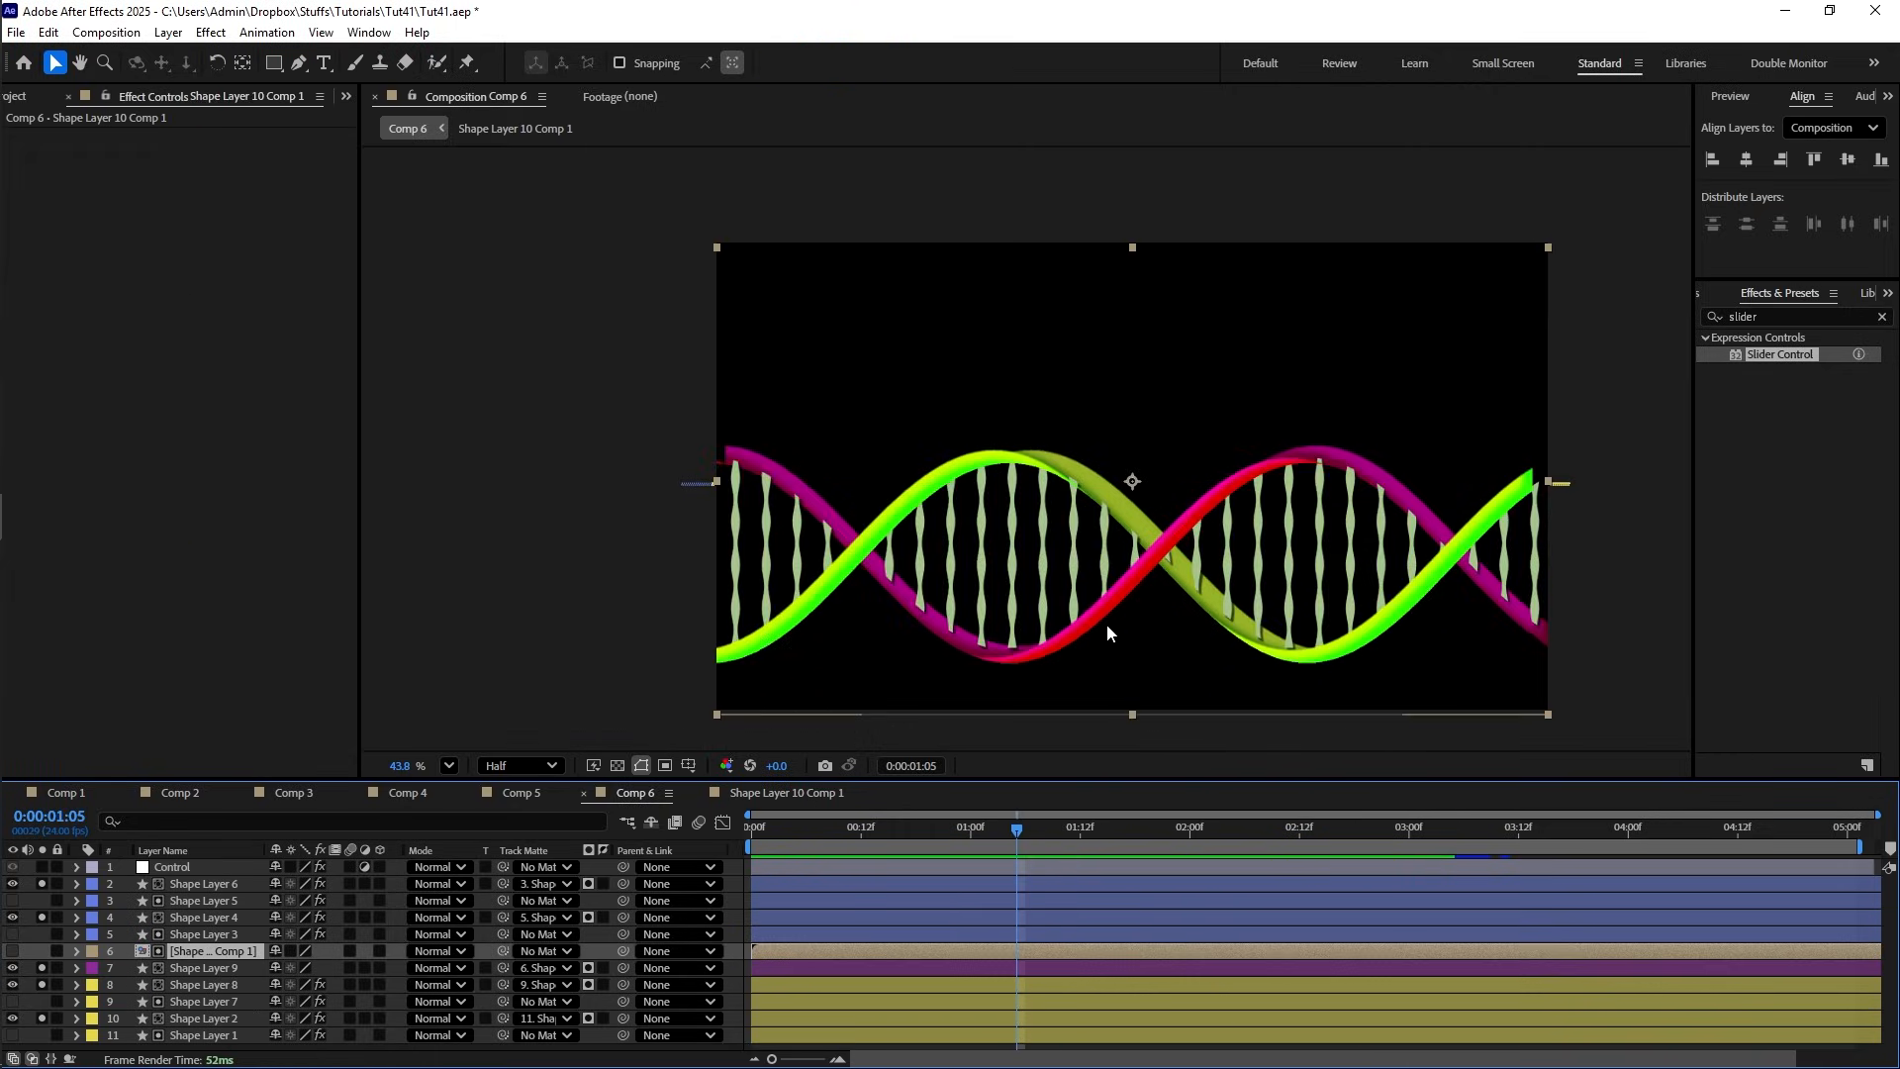
{"action": "scroll", "coordinate": [1107, 626], "scroll_direction": "up", "scroll_amount": 3}
{"action": "scroll", "coordinate": [1379, 418], "scroll_direction": "up", "scroll_amount": 5}
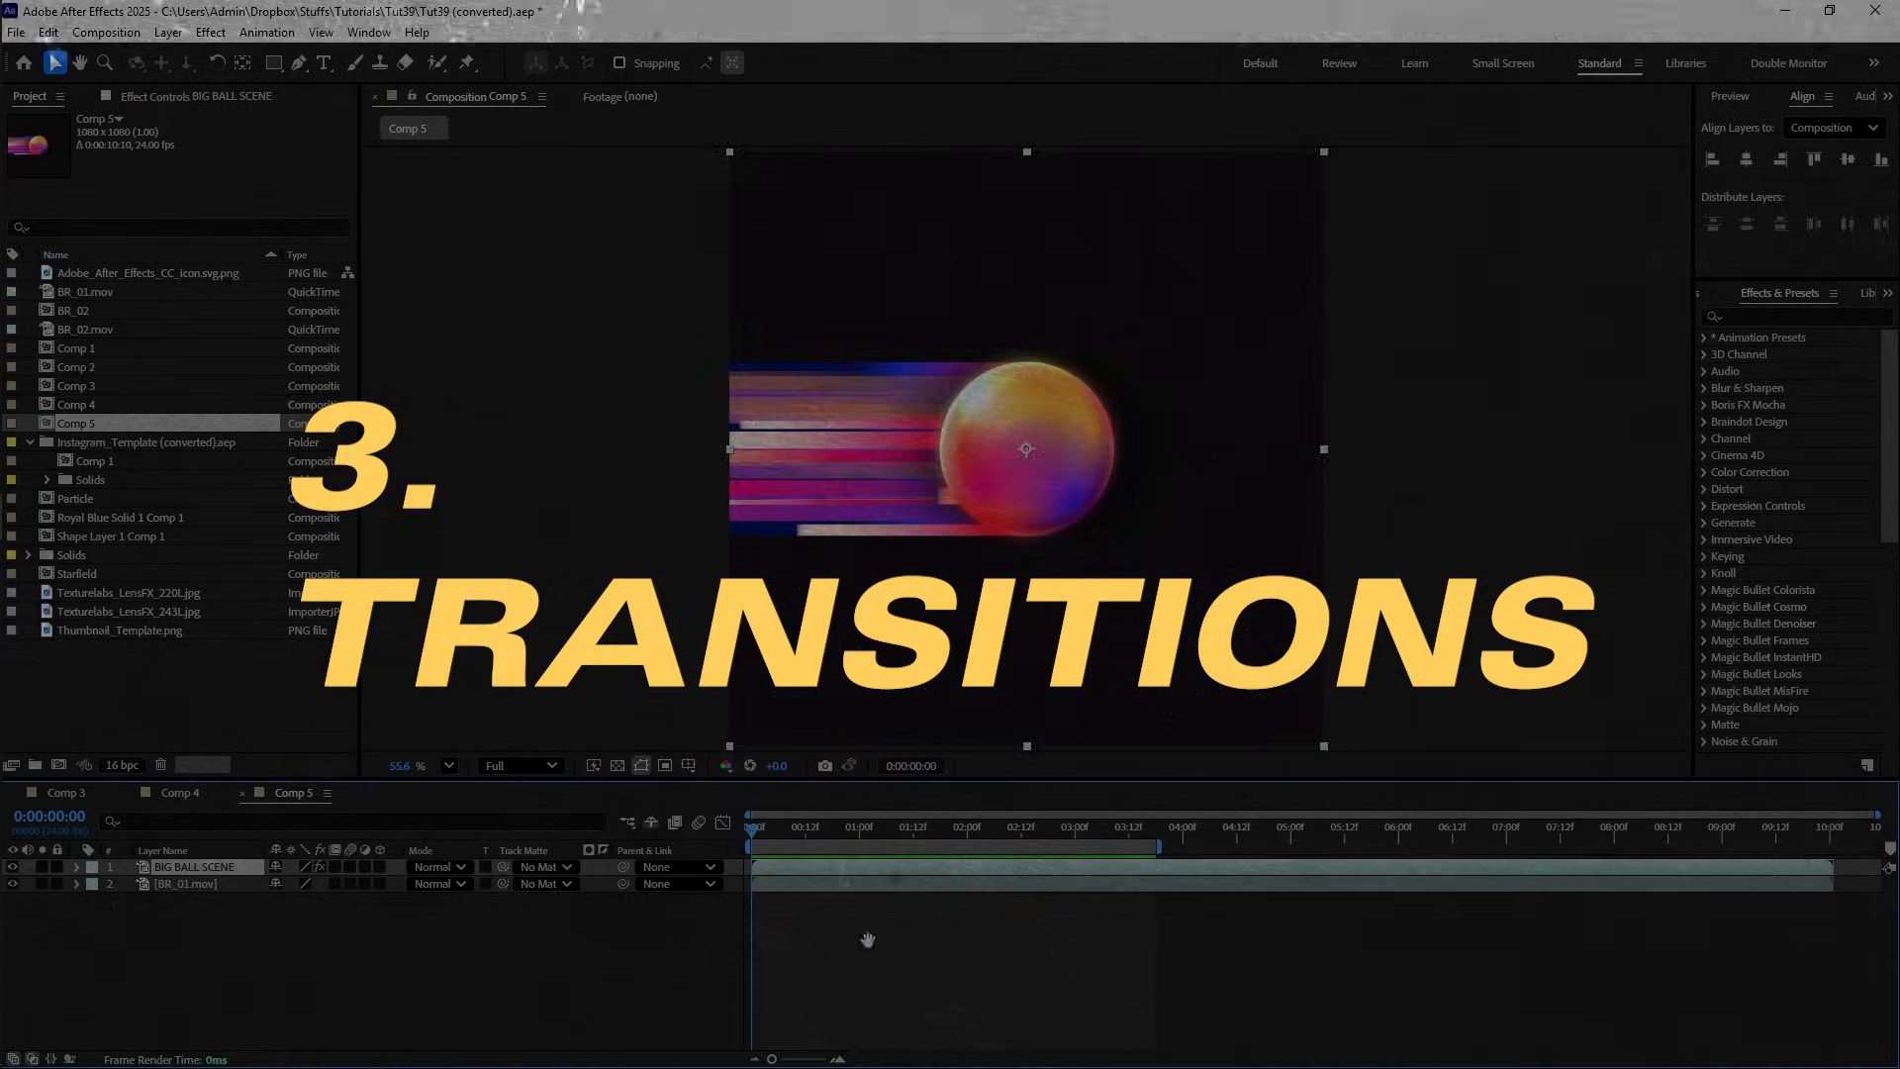
- Preview the BIG BALL SCENE footage several times in Comp 5 of the Tut39 (converted).aep project
{"action": "key", "text": "space"}
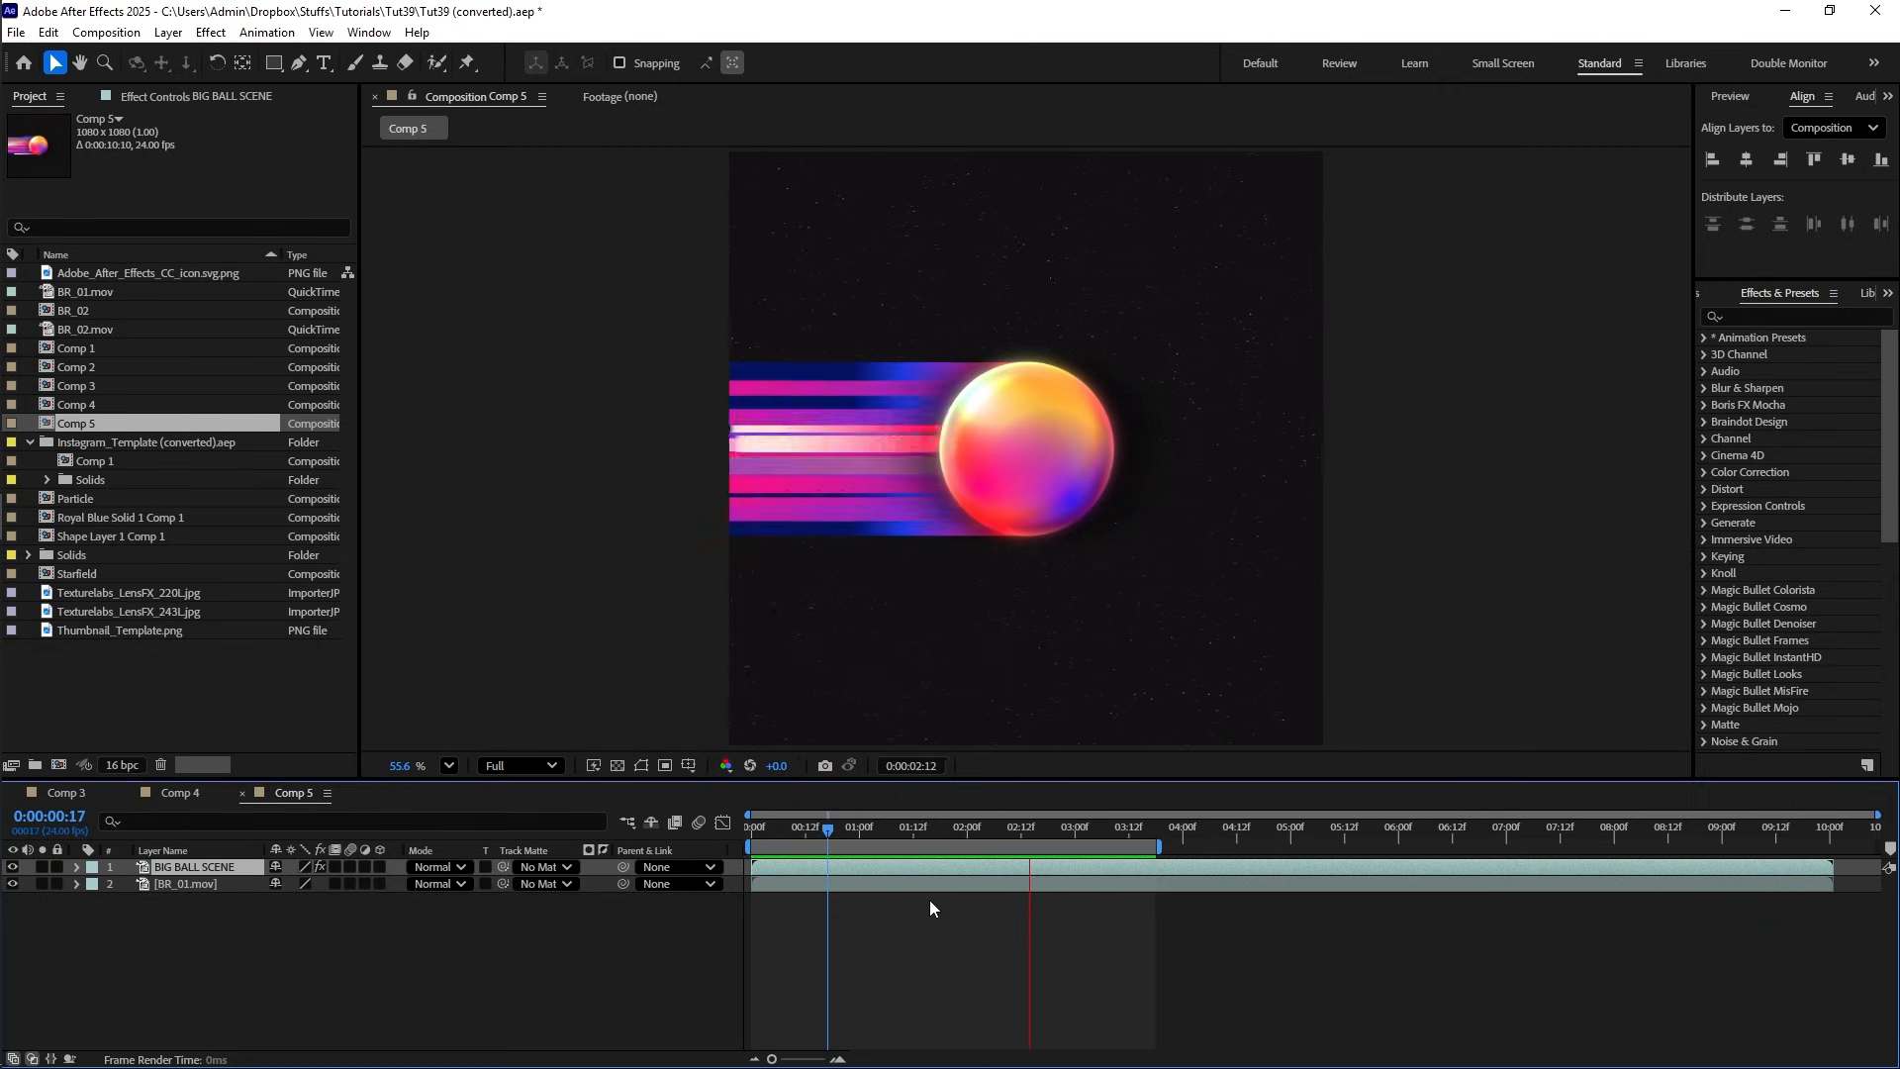
{"action": "key", "text": "space"}
{"action": "key", "text": "space"}
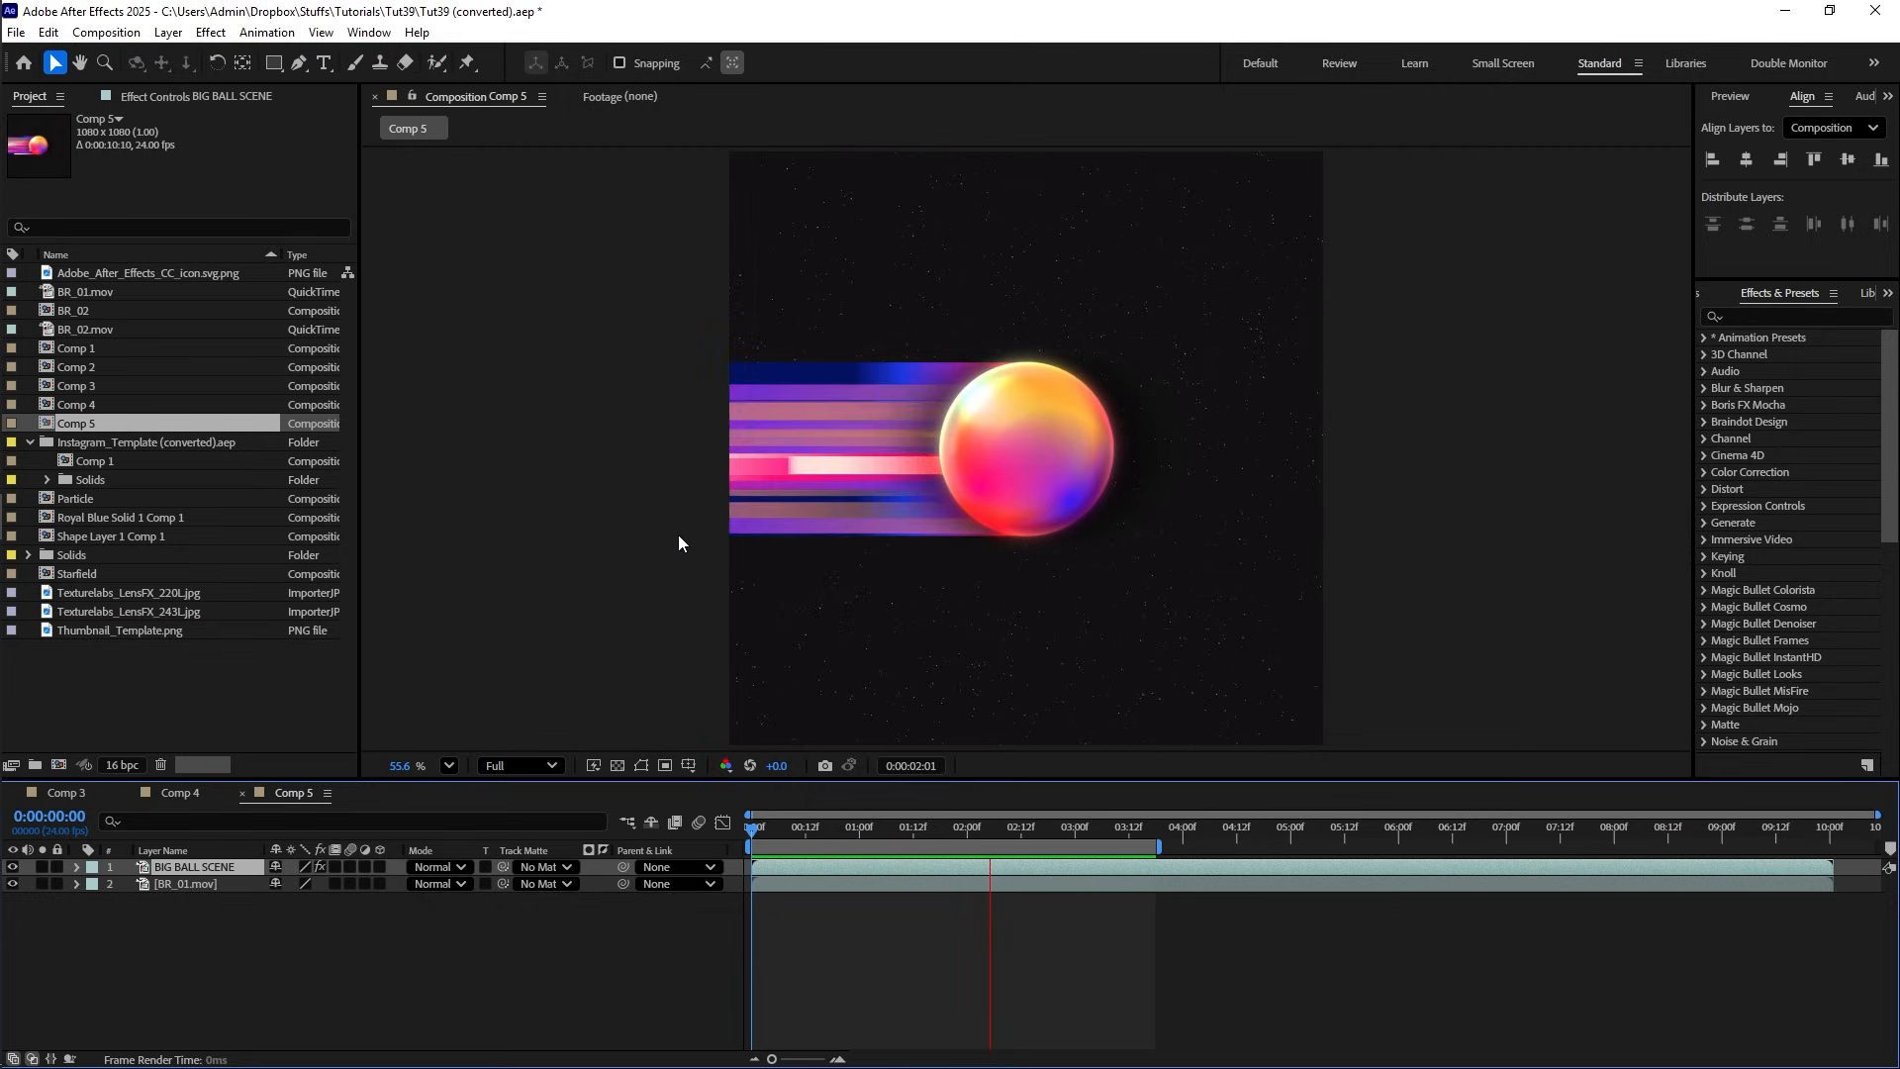
{"action": "key", "text": "space"}
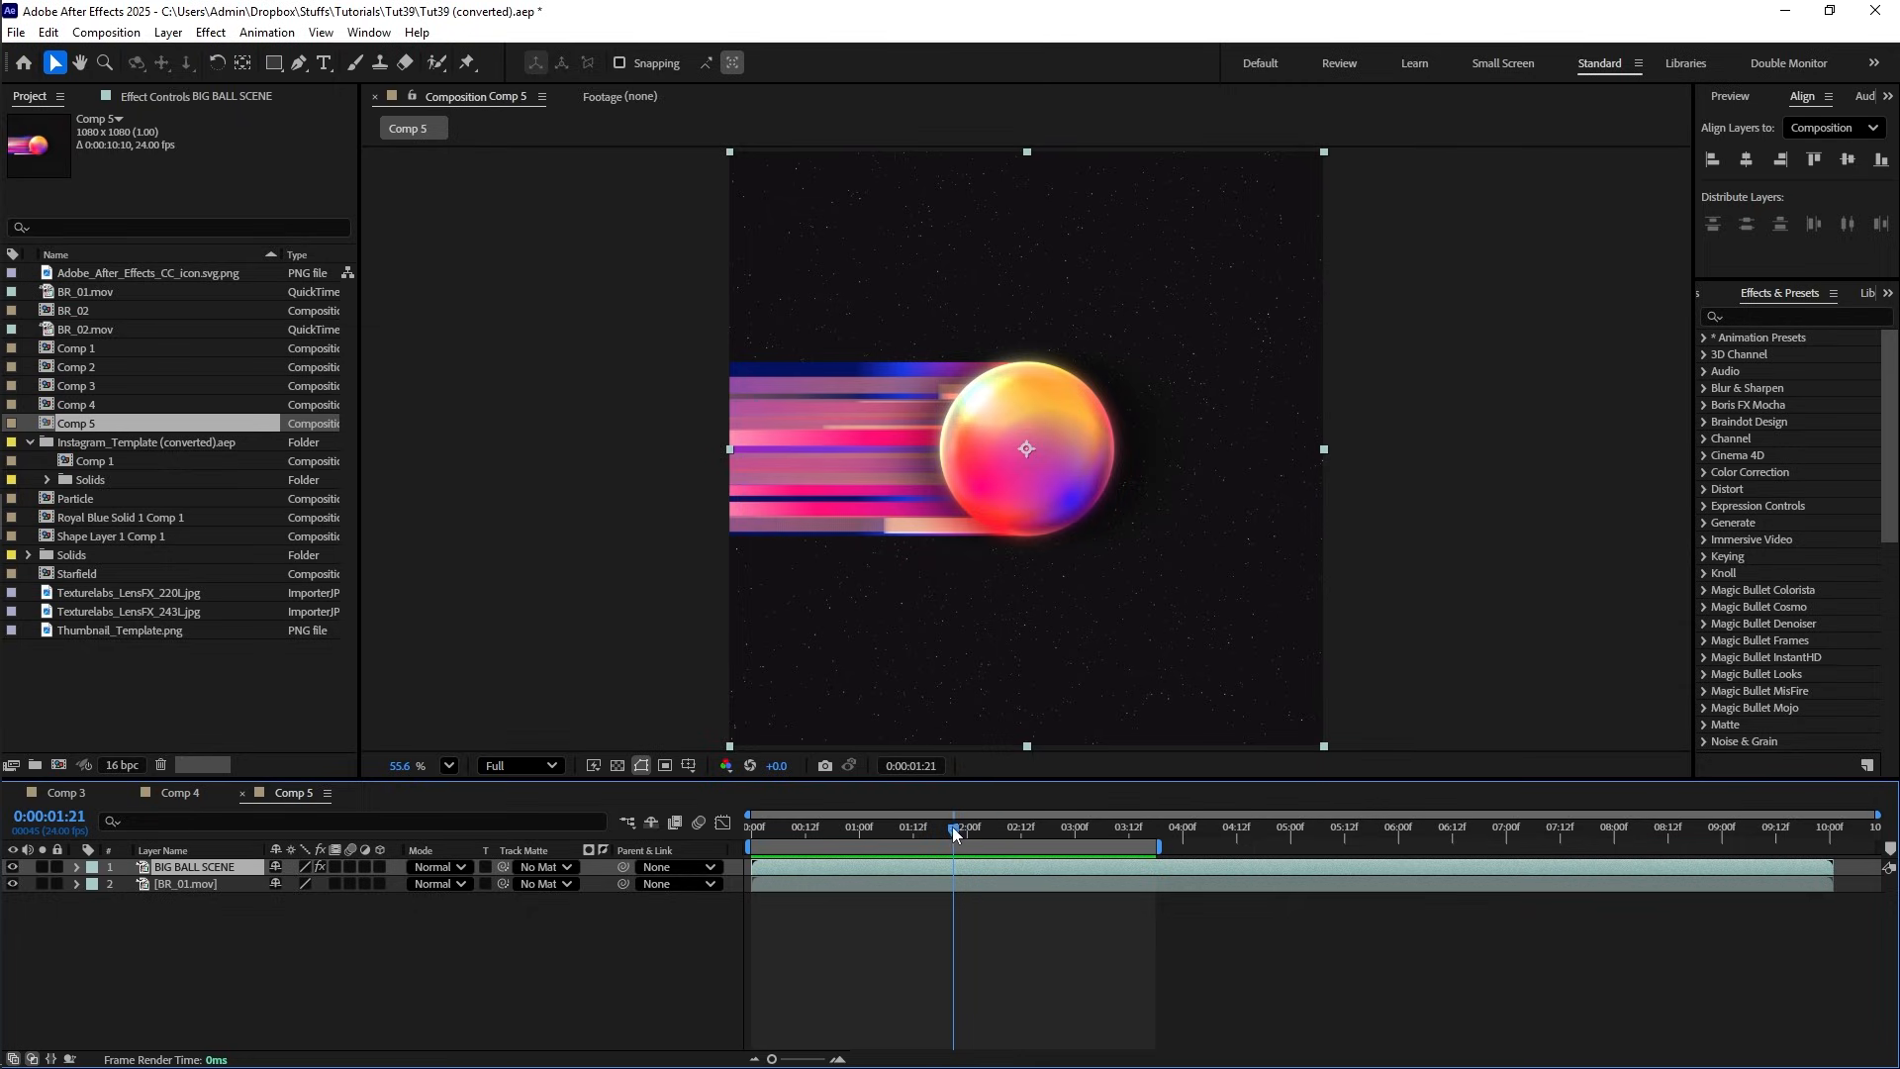
- Trim the start of BIG BALL SCENE to about 0:00:01:19 and preview the hard cut from BR_01.mov
{"action": "left_click_drag", "start_coordinate": [952, 828], "coordinate": [916, 902]}
{"action": "key", "text": "shift+Page_Up"}
{"action": "key", "text": "alt+["}
{"action": "key", "text": "Page_Up"}
{"action": "key", "text": "space"}
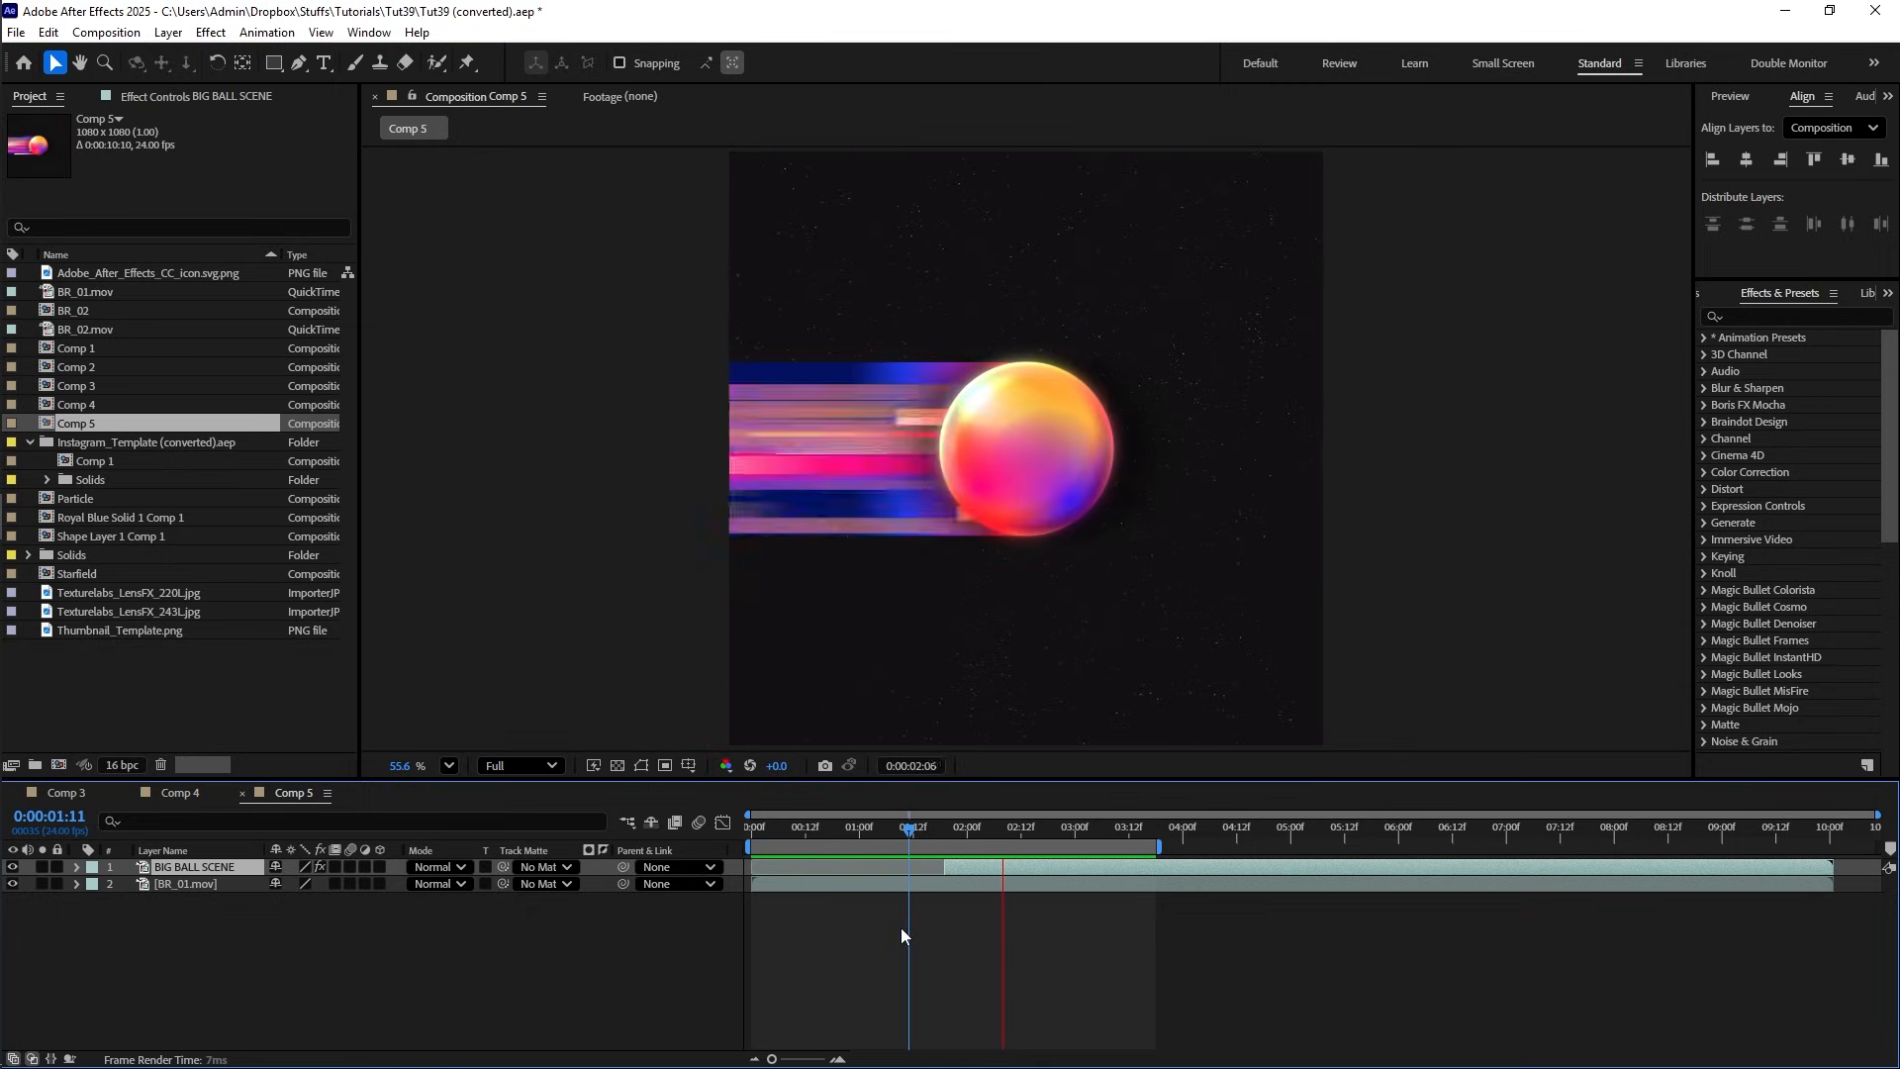
{"action": "key", "text": "space"}
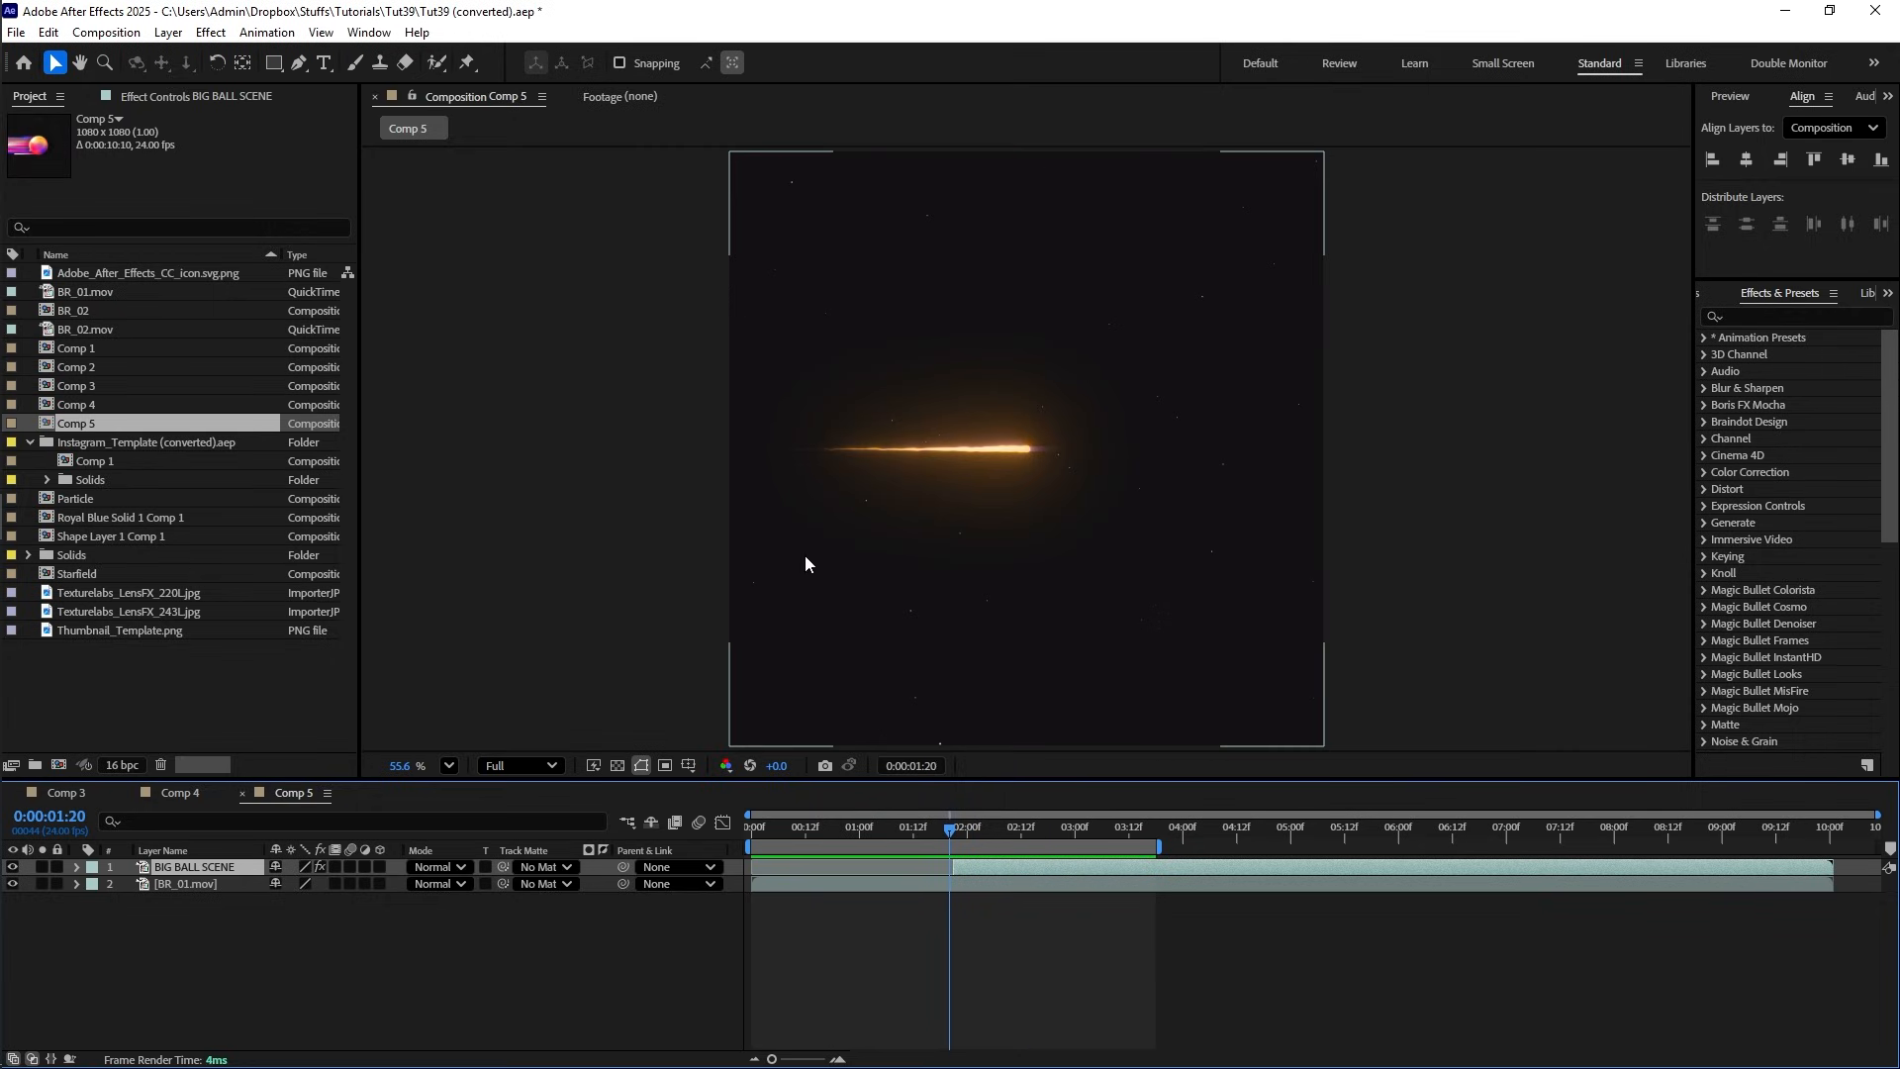
- Go back frame by frame to 0:00:01:13 in Comp 5 to examine the flame shot before the cut
{"action": "key", "text": "Page_Up"}
{"action": "key", "text": "Page_Up"}
{"action": "key", "text": "Page_Up"}
{"action": "key", "text": "Page_Up"}
{"action": "key", "text": "Page_Up"}
{"action": "key", "text": "Page_Up"}
{"action": "key", "text": "Page_Up"}
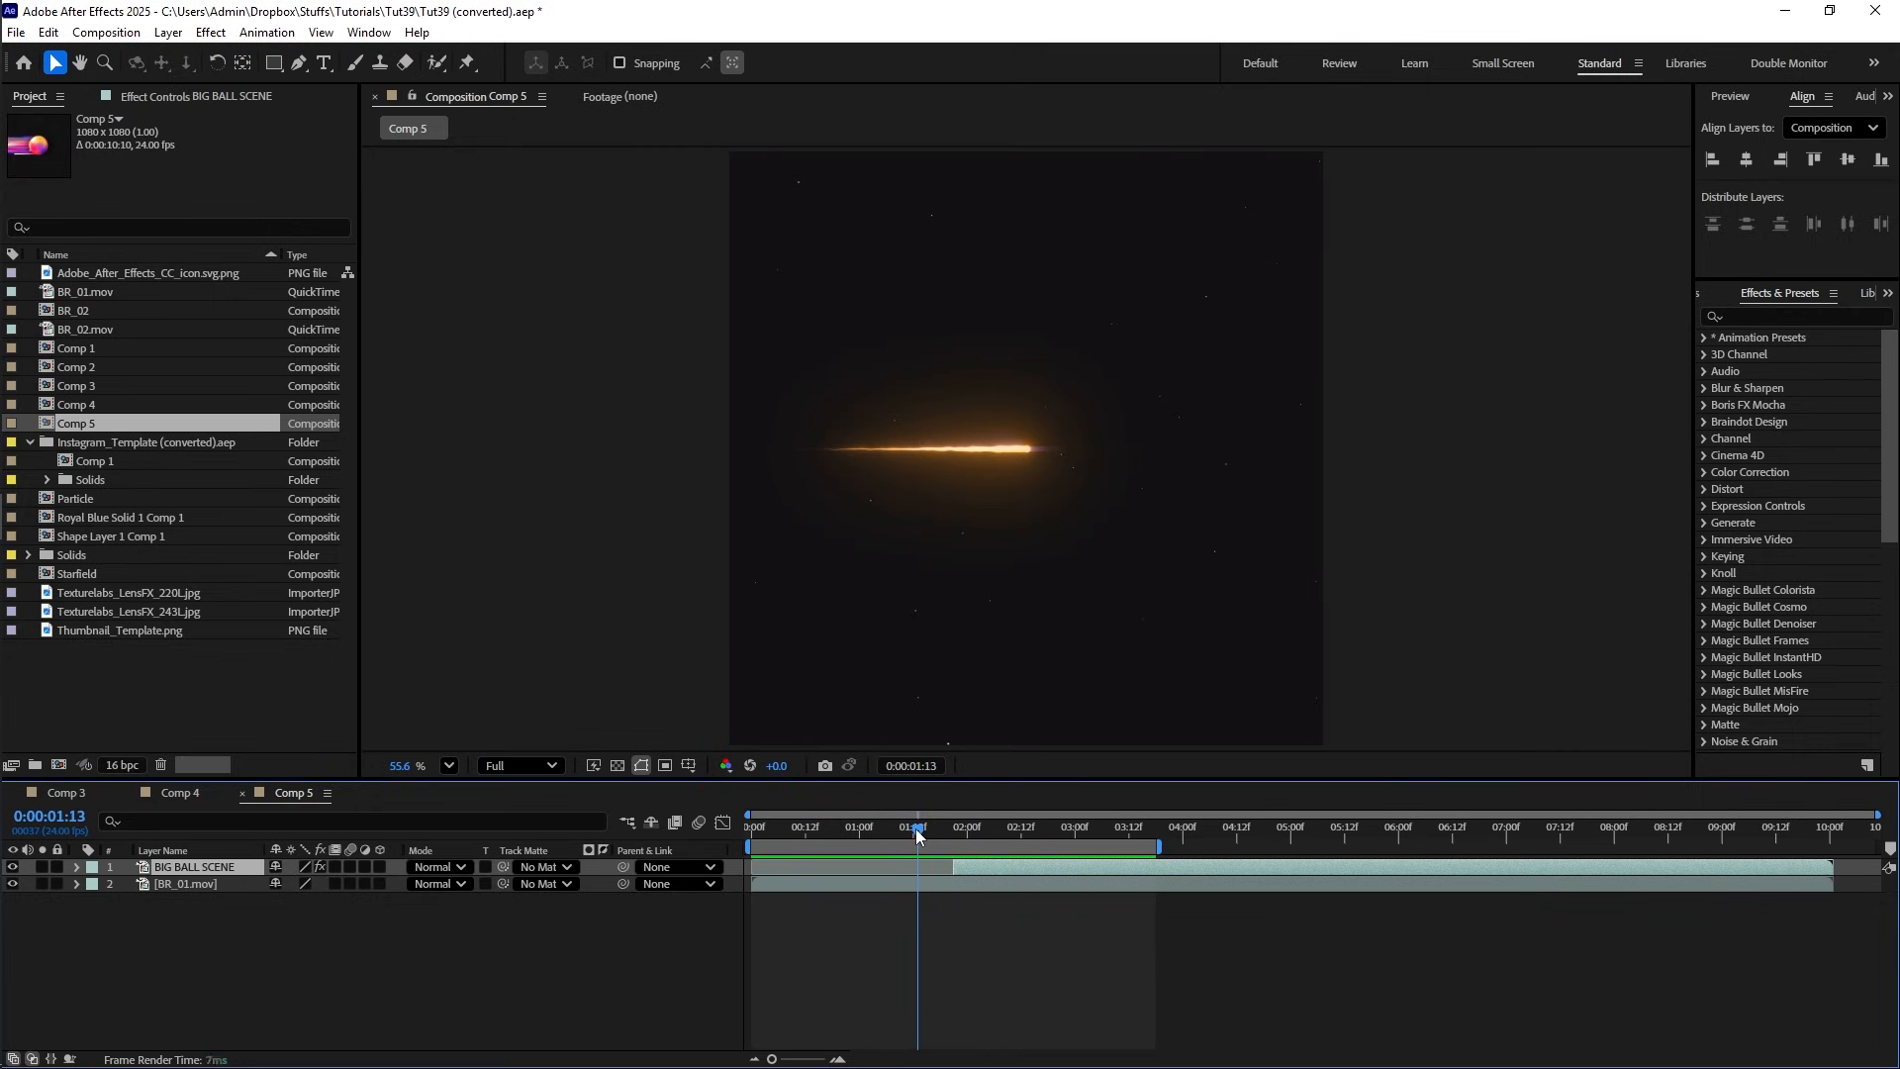
- Open Comp 4, replay its scale-animated transition, and examine how BR_01.mov enlarges before the handover to BIG BALL SCENE
{"action": "left_click", "coordinate": [182, 793]}
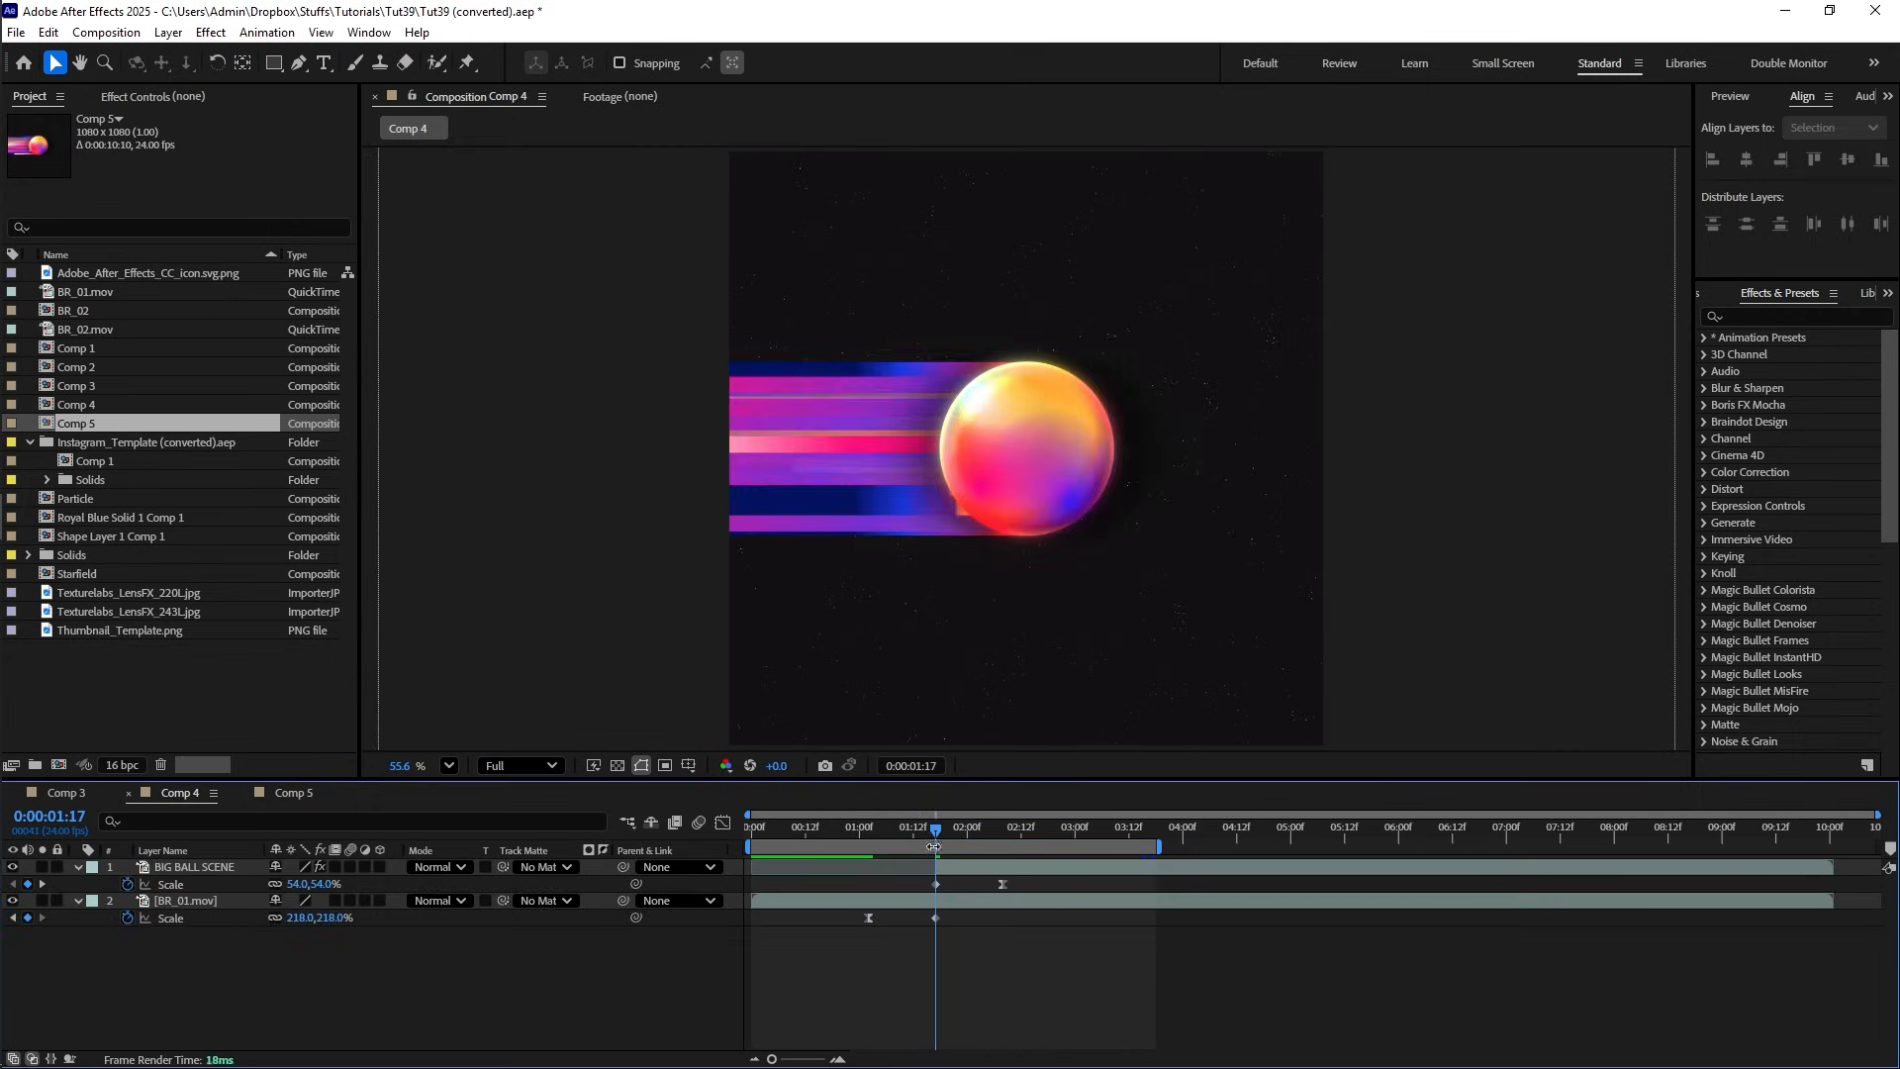
{"action": "left_click_drag", "start_coordinate": [898, 833], "coordinate": [855, 841]}
{"action": "key", "text": "space"}
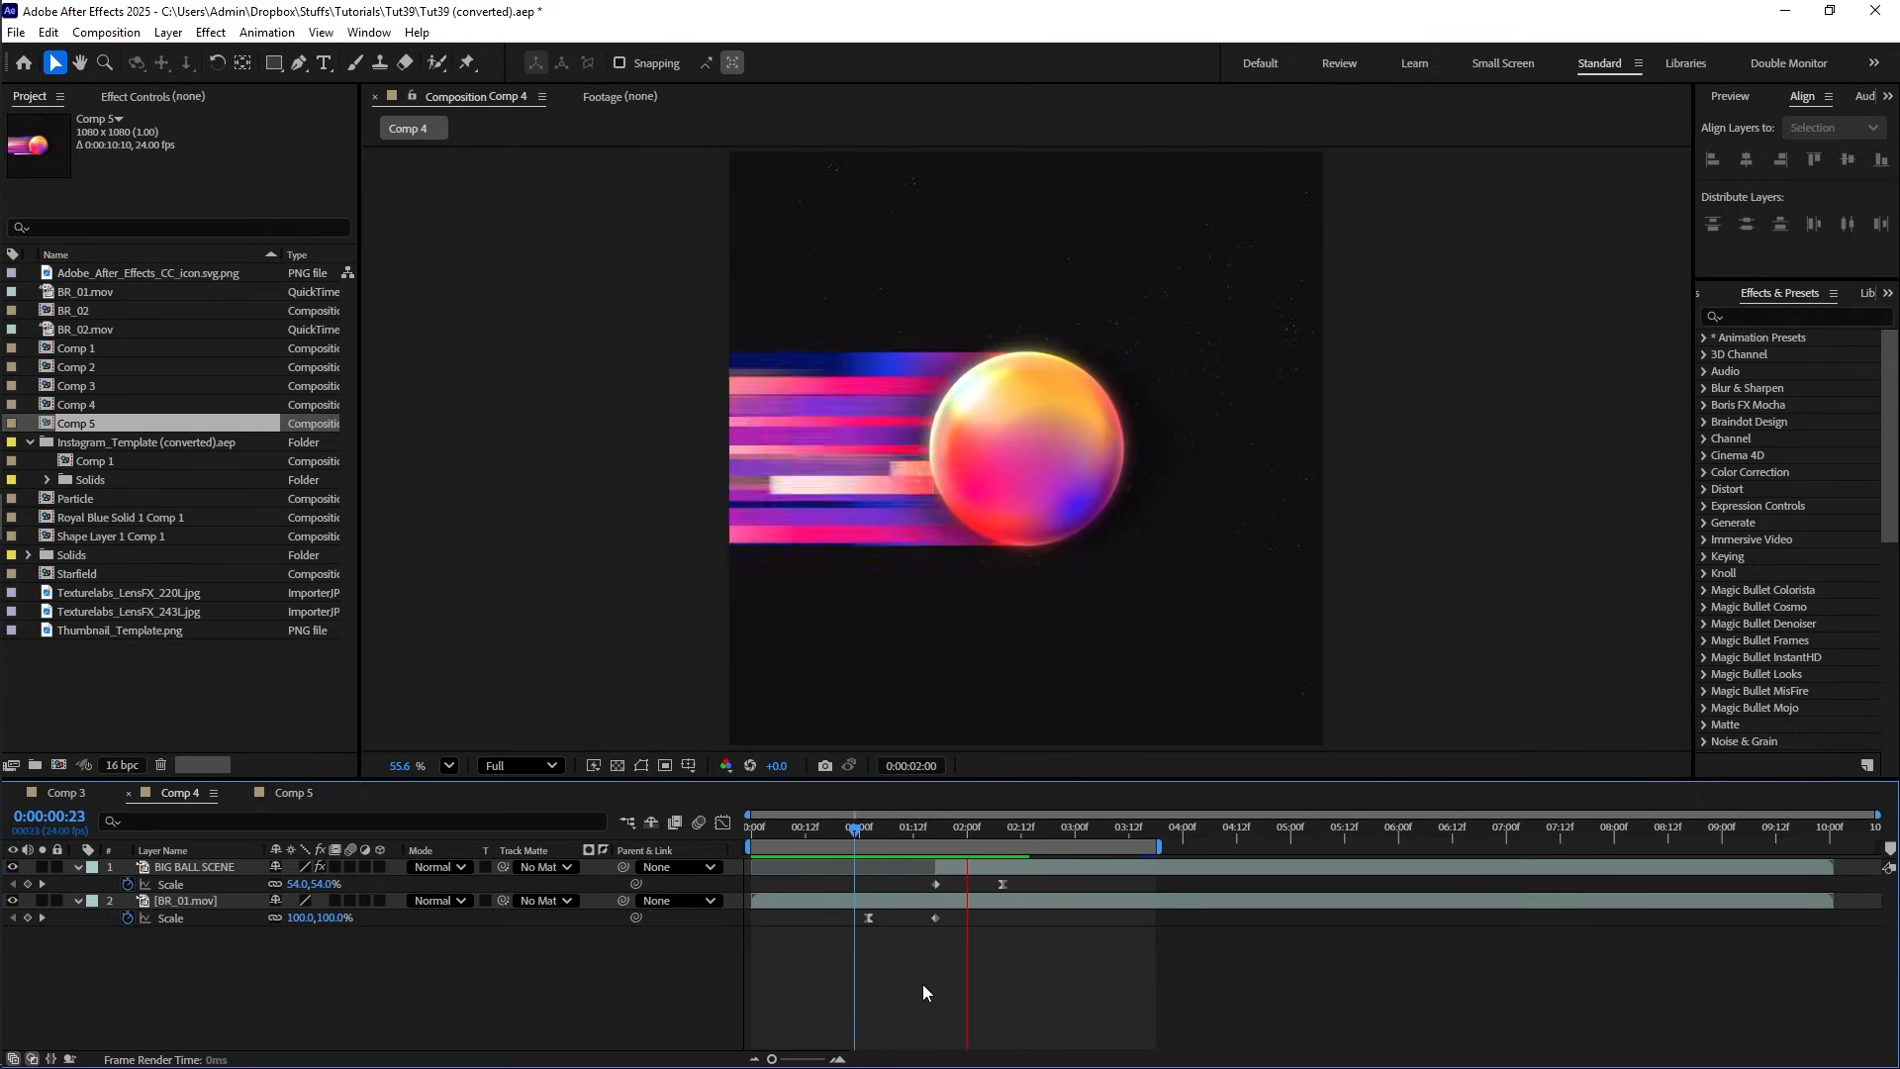
{"action": "left_click", "coordinate": [834, 834]}
{"action": "key", "text": "space"}
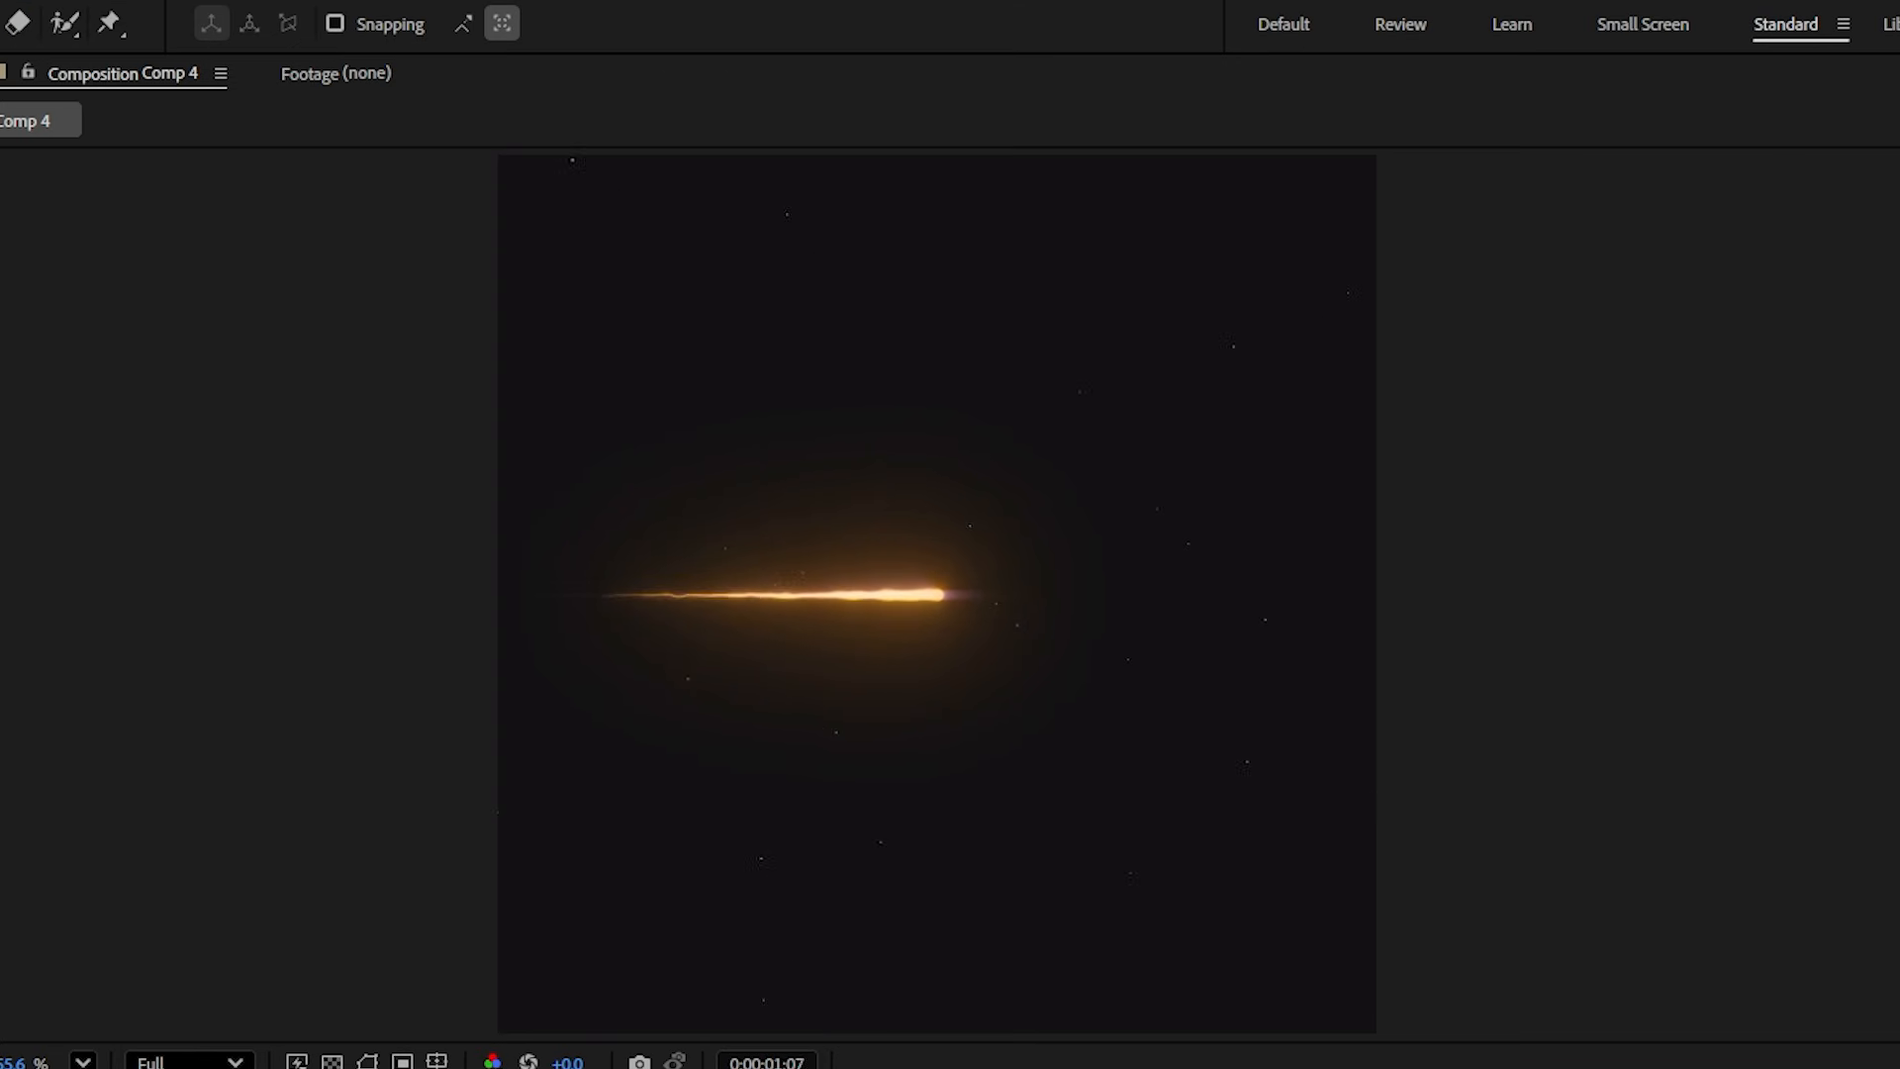
{"action": "left_click", "coordinate": [835, 839]}
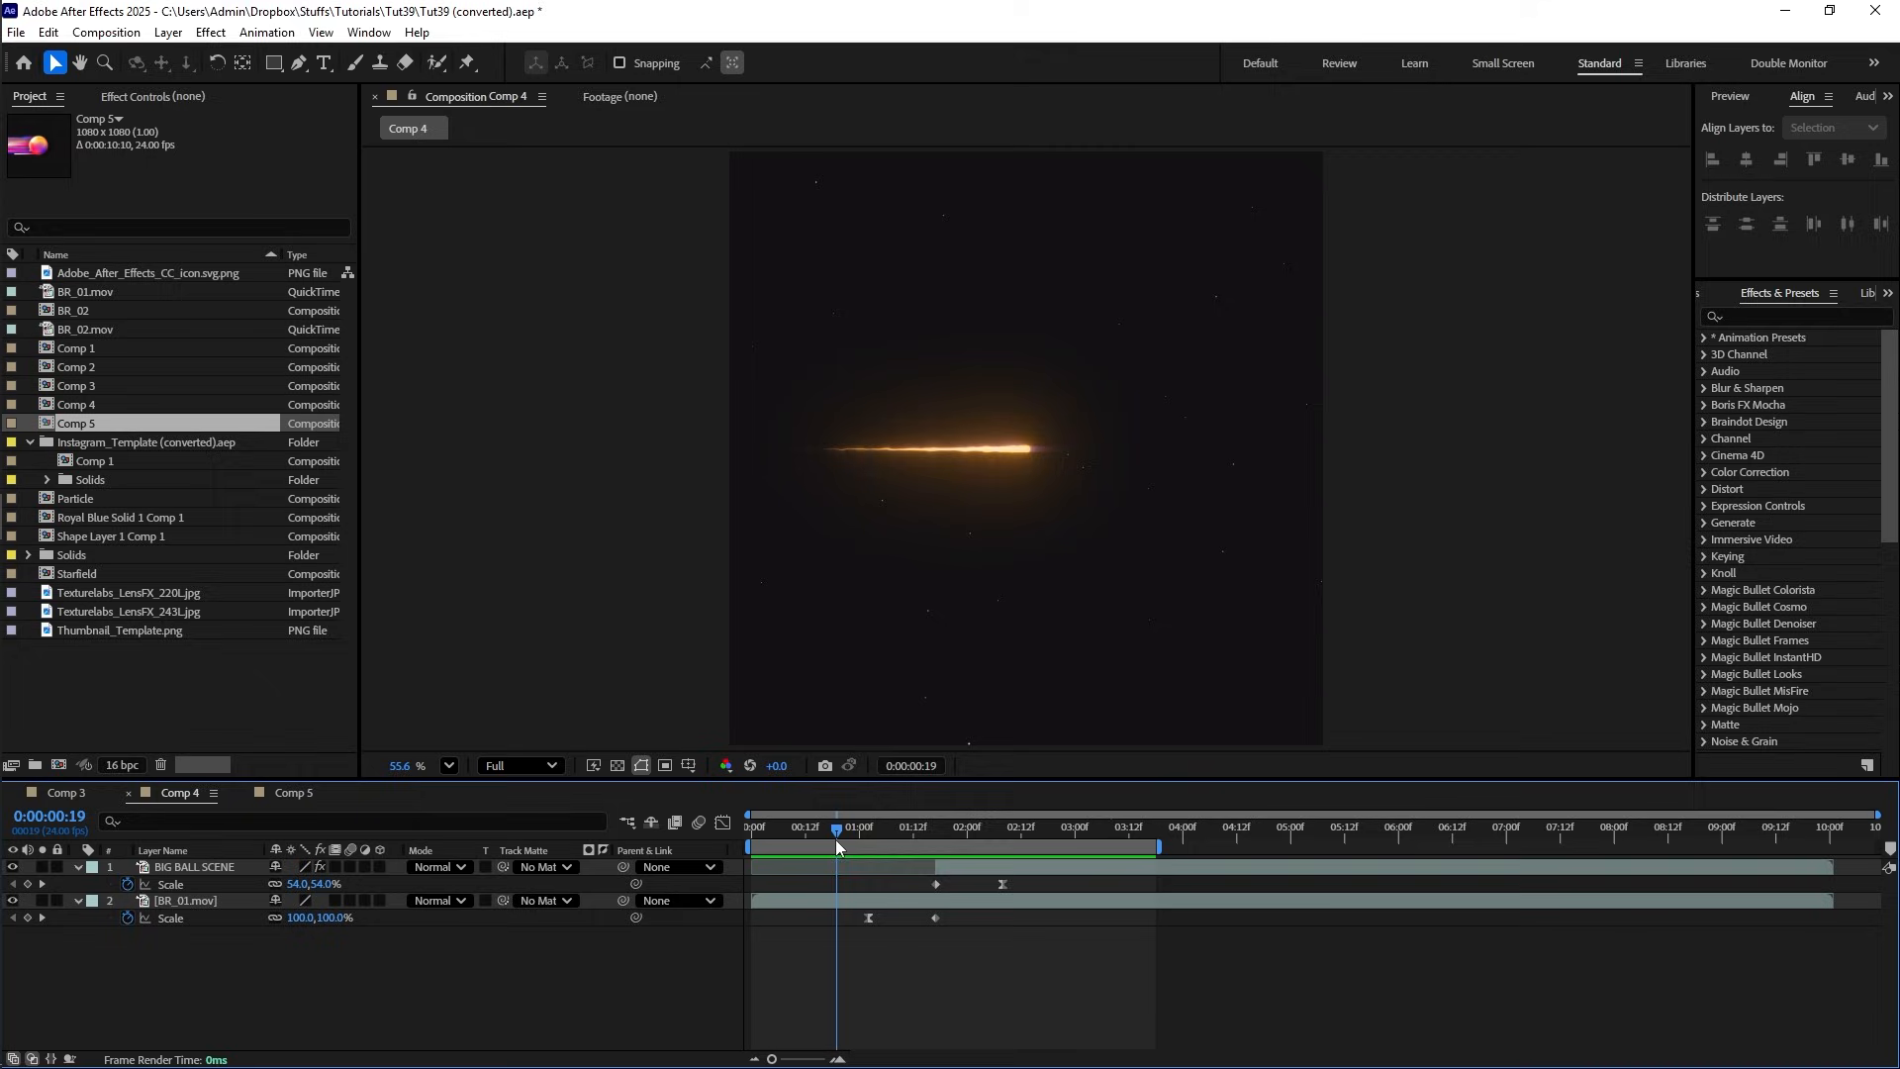
{"action": "left_click_drag", "start_coordinate": [836, 839], "coordinate": [820, 836]}
{"action": "key", "text": "space"}
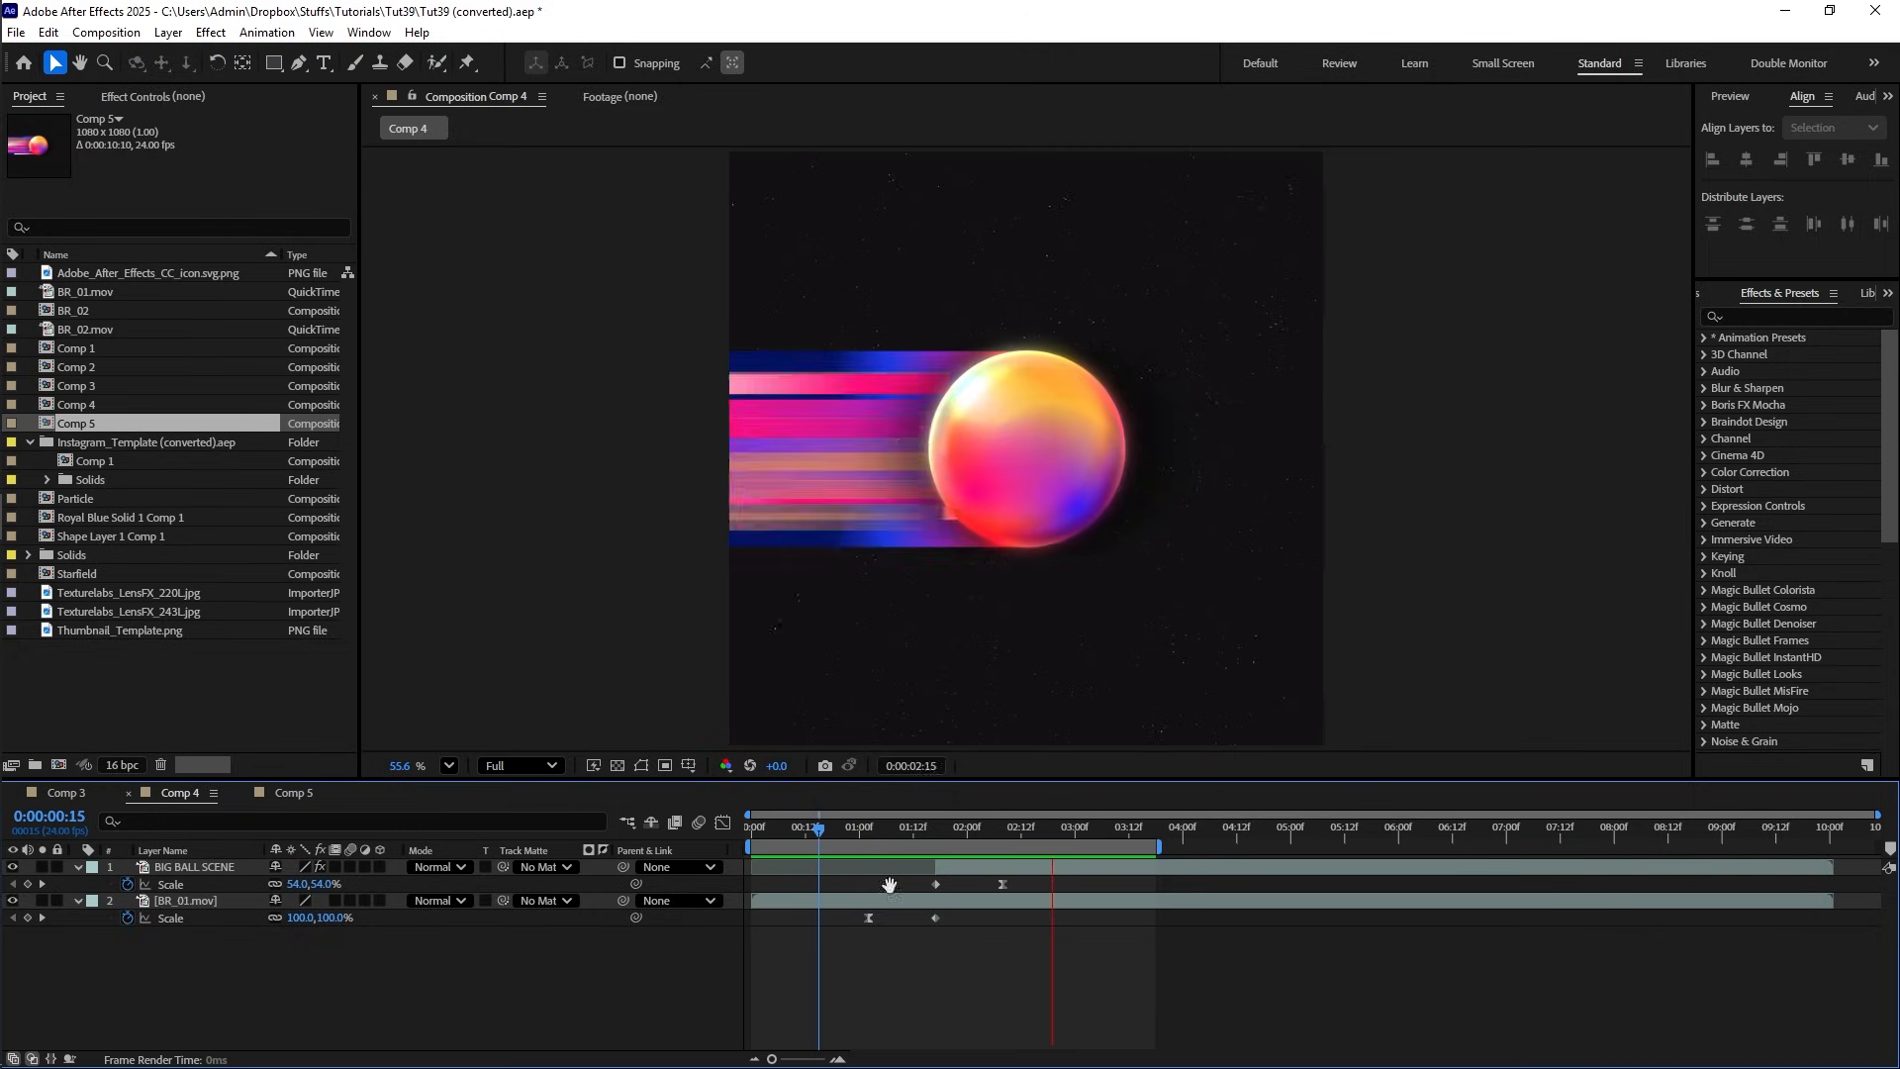
{"action": "left_click", "coordinate": [933, 834]}
{"action": "left_click_drag", "start_coordinate": [934, 834], "coordinate": [919, 835]}
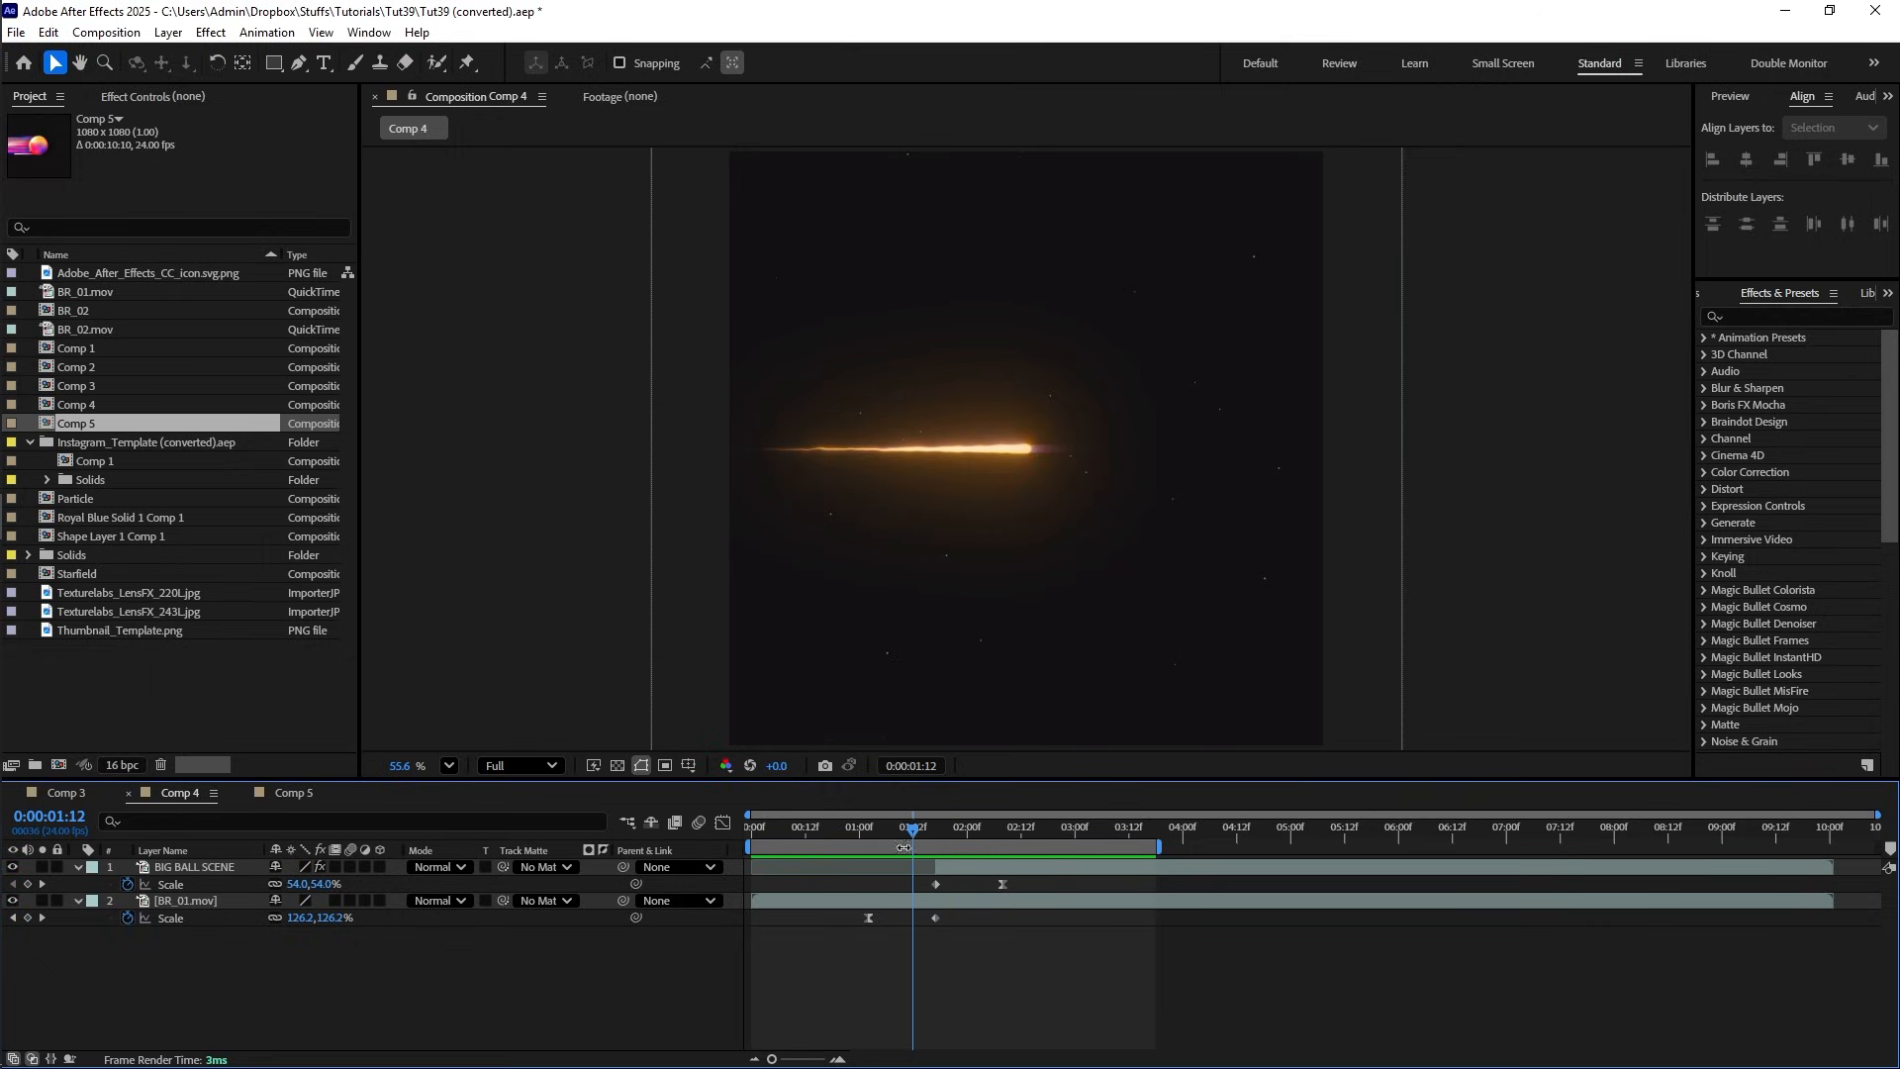
- Return to Comp 5 and replay the hard cut between the flame and ball shots for comparison
{"action": "left_click", "coordinate": [307, 792]}
{"action": "left_click", "coordinate": [903, 834]}
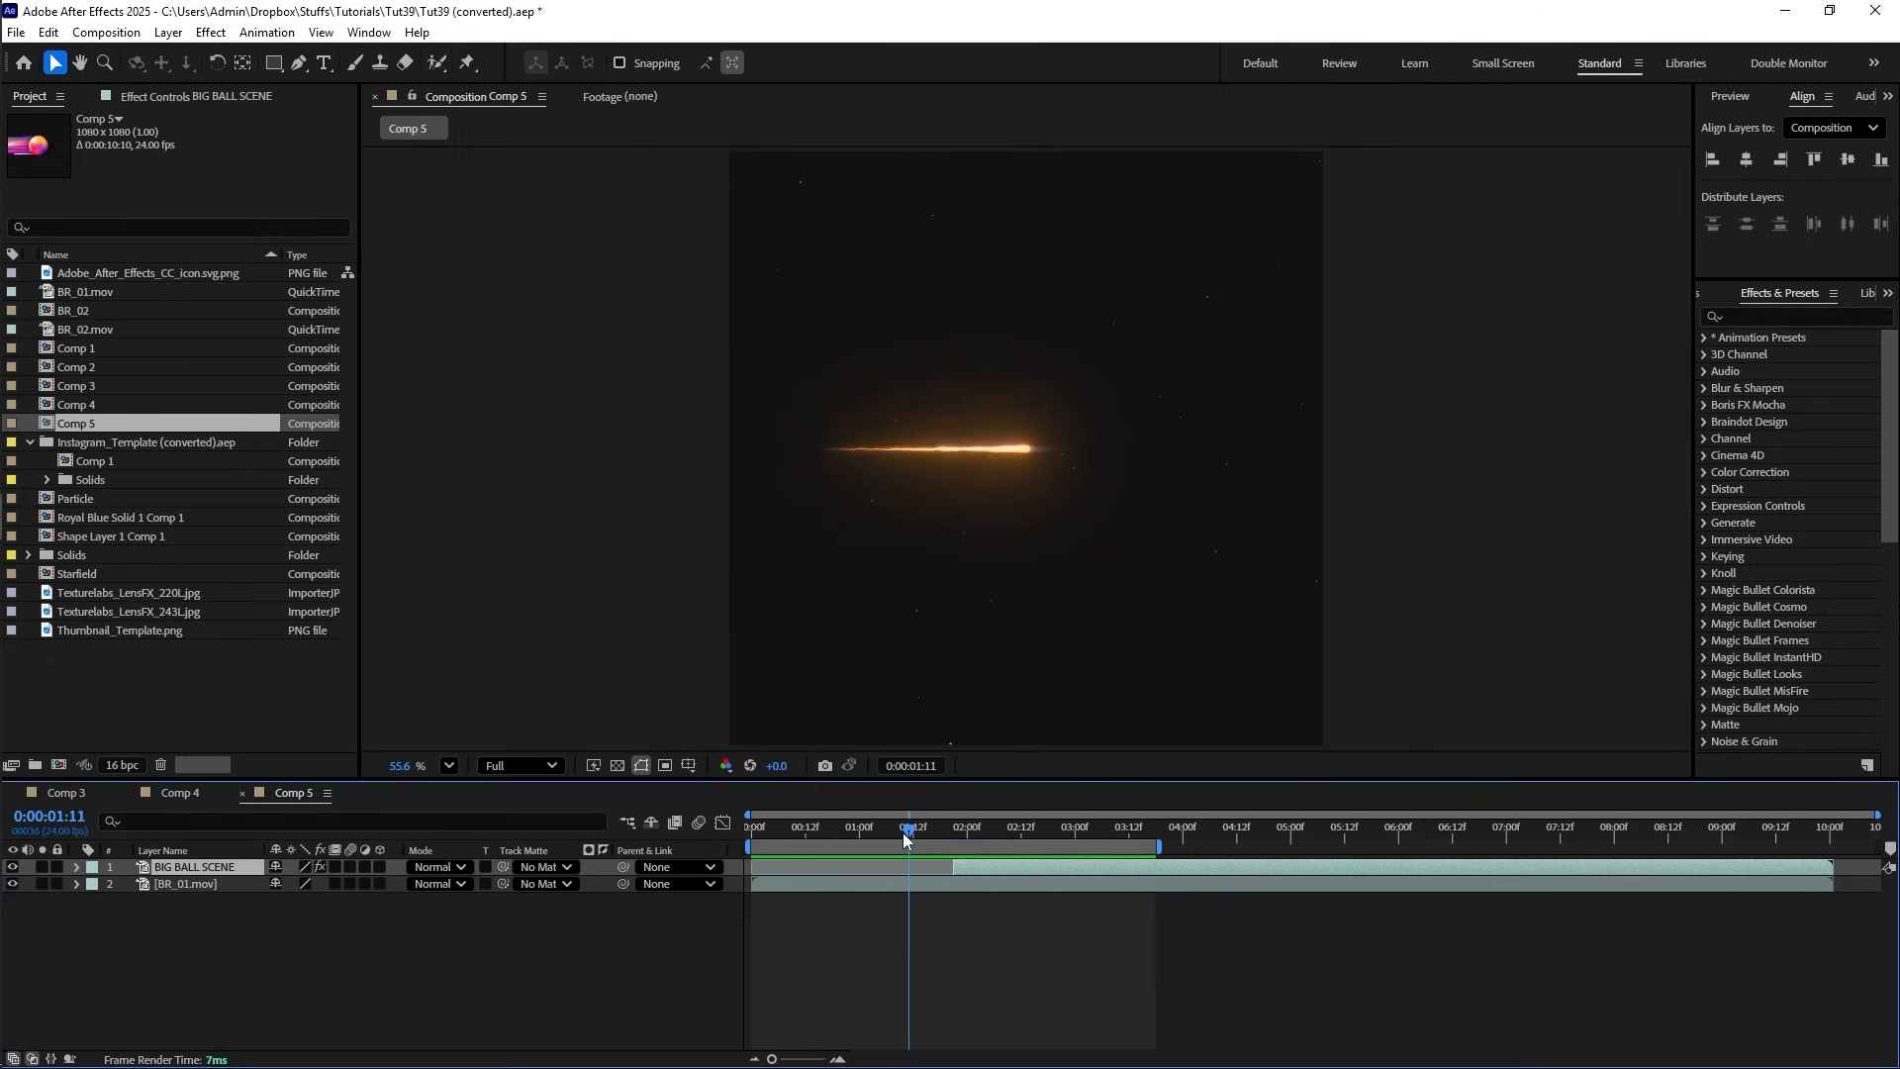
{"action": "key", "text": "space"}
{"action": "left_click_drag", "start_coordinate": [958, 833], "coordinate": [907, 836]}
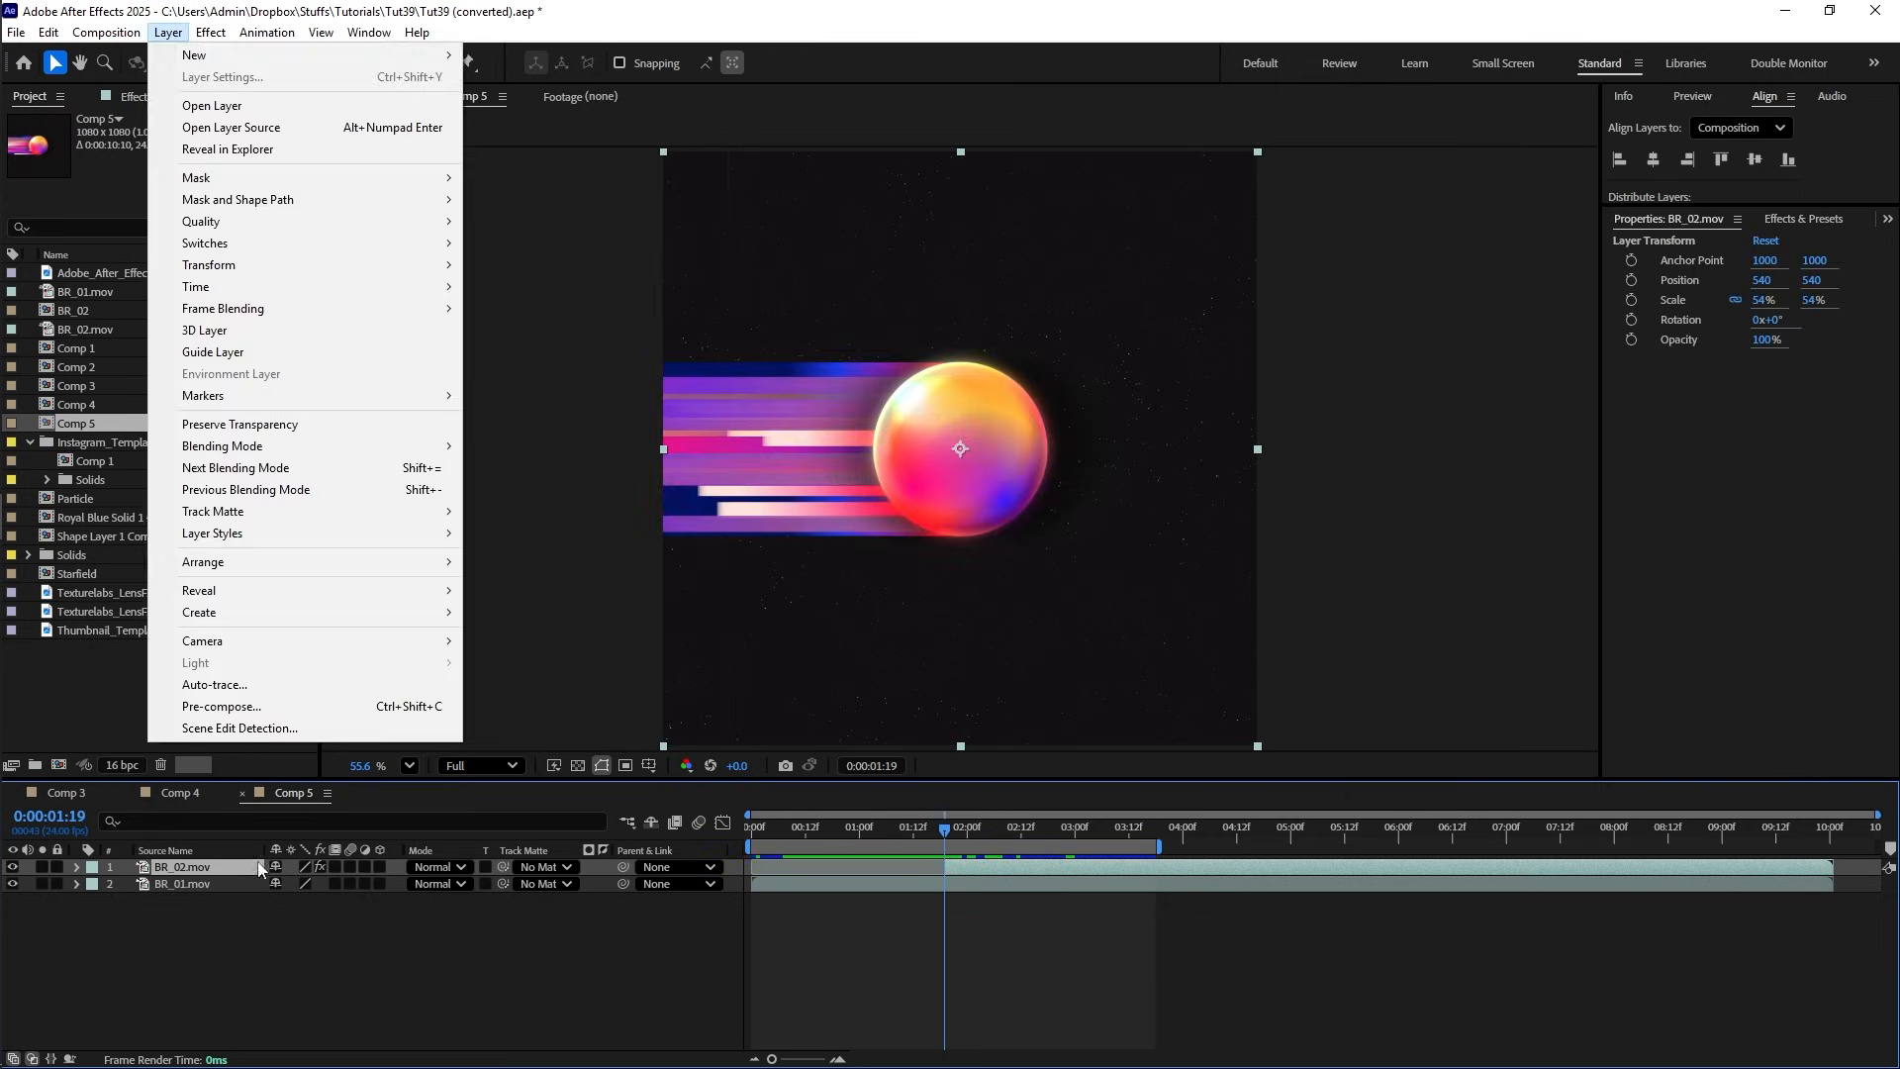
- Add a new empty shape layer above BR_02.mov in Comp 5
{"action": "left_click", "coordinate": [560, 582]}
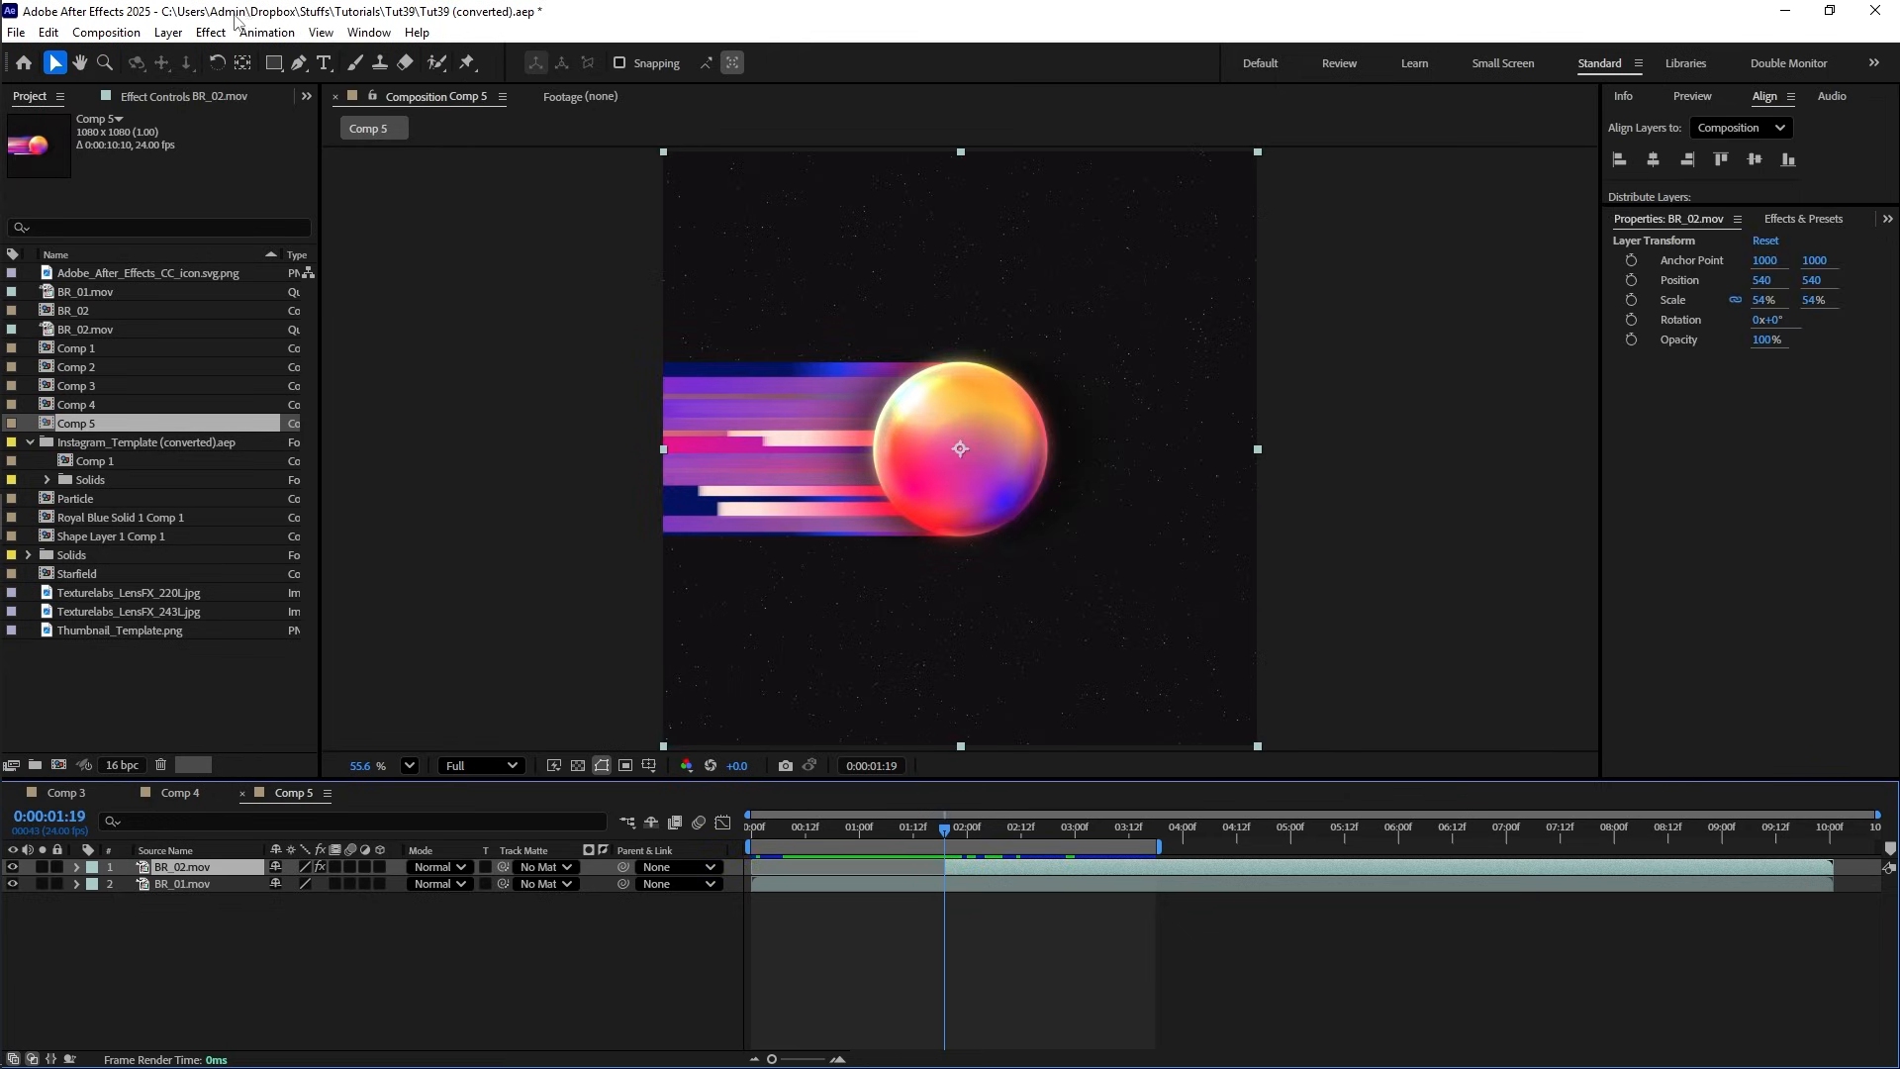
{"action": "left_click", "coordinate": [176, 32]}
{"action": "mouse_move", "coordinate": [246, 59]}
{"action": "left_click", "coordinate": [557, 163]}
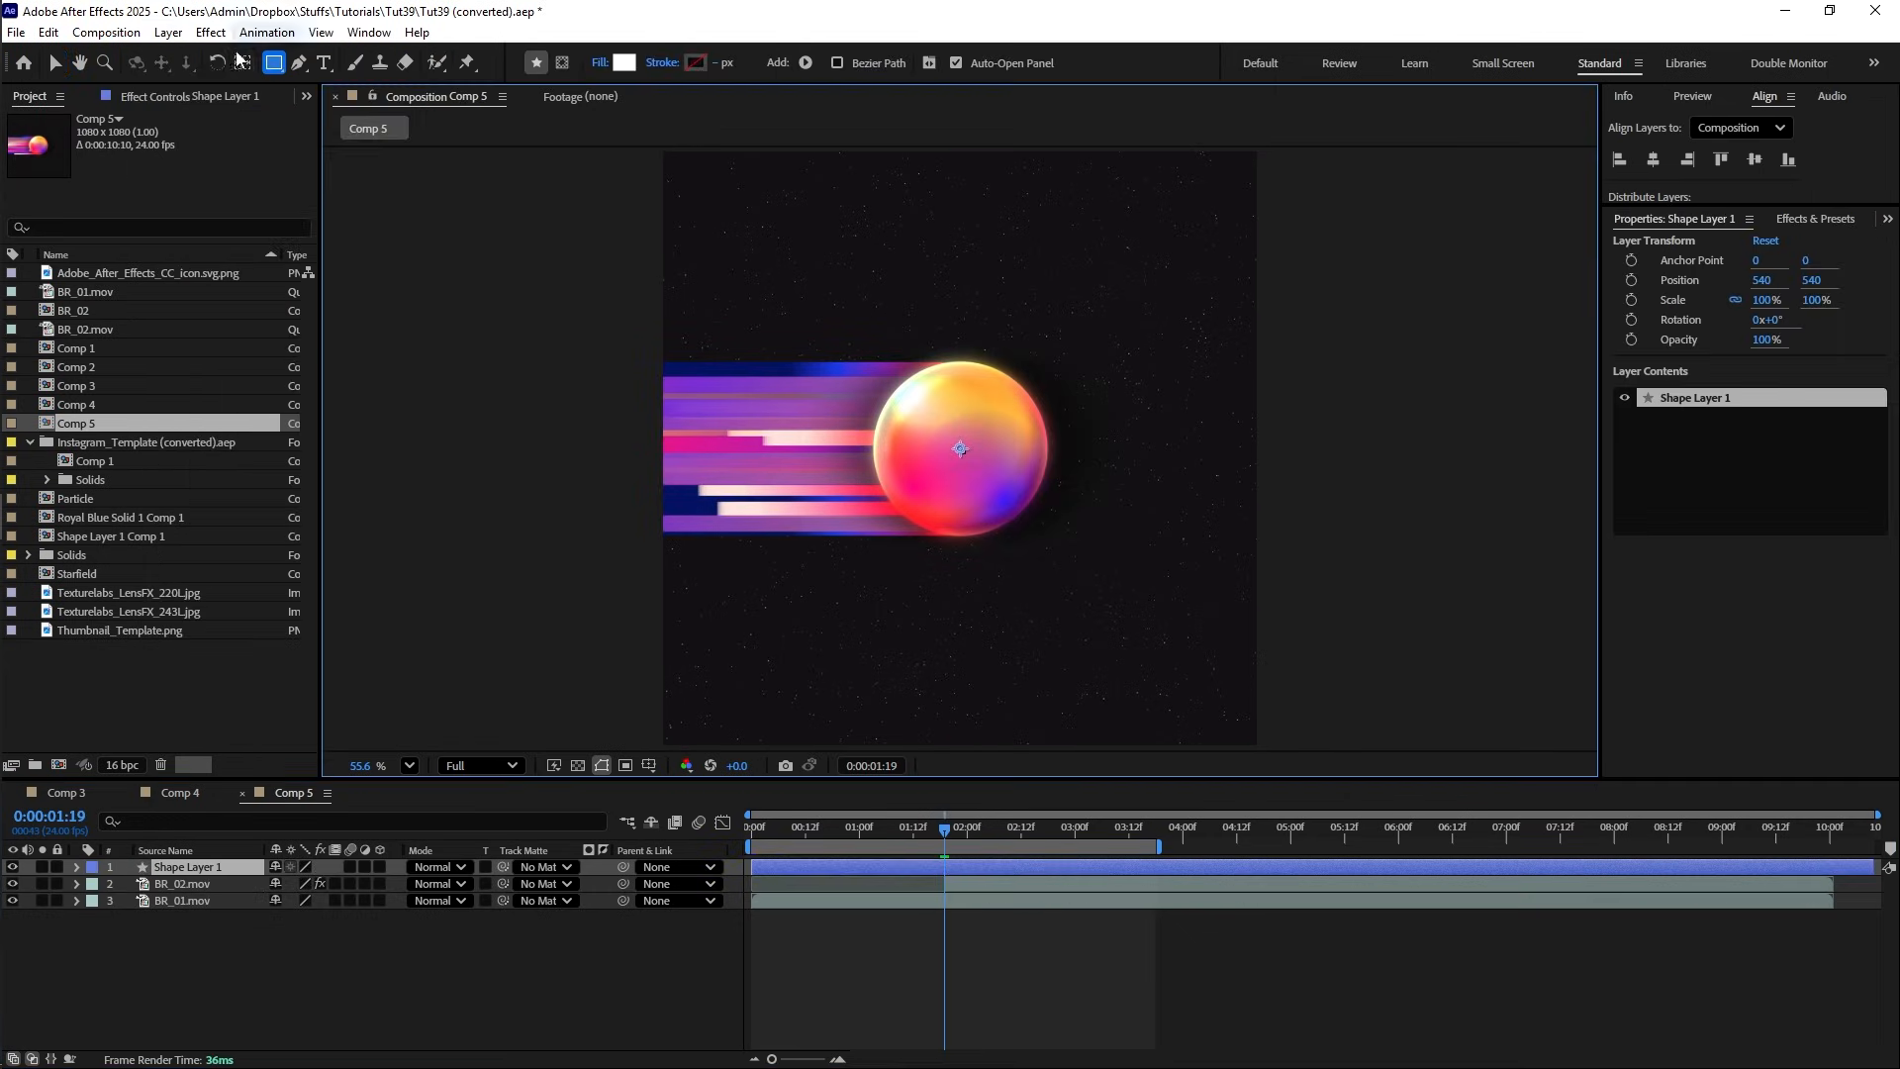
- Add a circle to the empty shape layer with an ellipse path size of 463 by 463 and position of -182, 0
{"action": "left_click", "coordinate": [271, 65]}
{"action": "left_click_drag", "start_coordinate": [266, 74], "coordinate": [336, 105]}
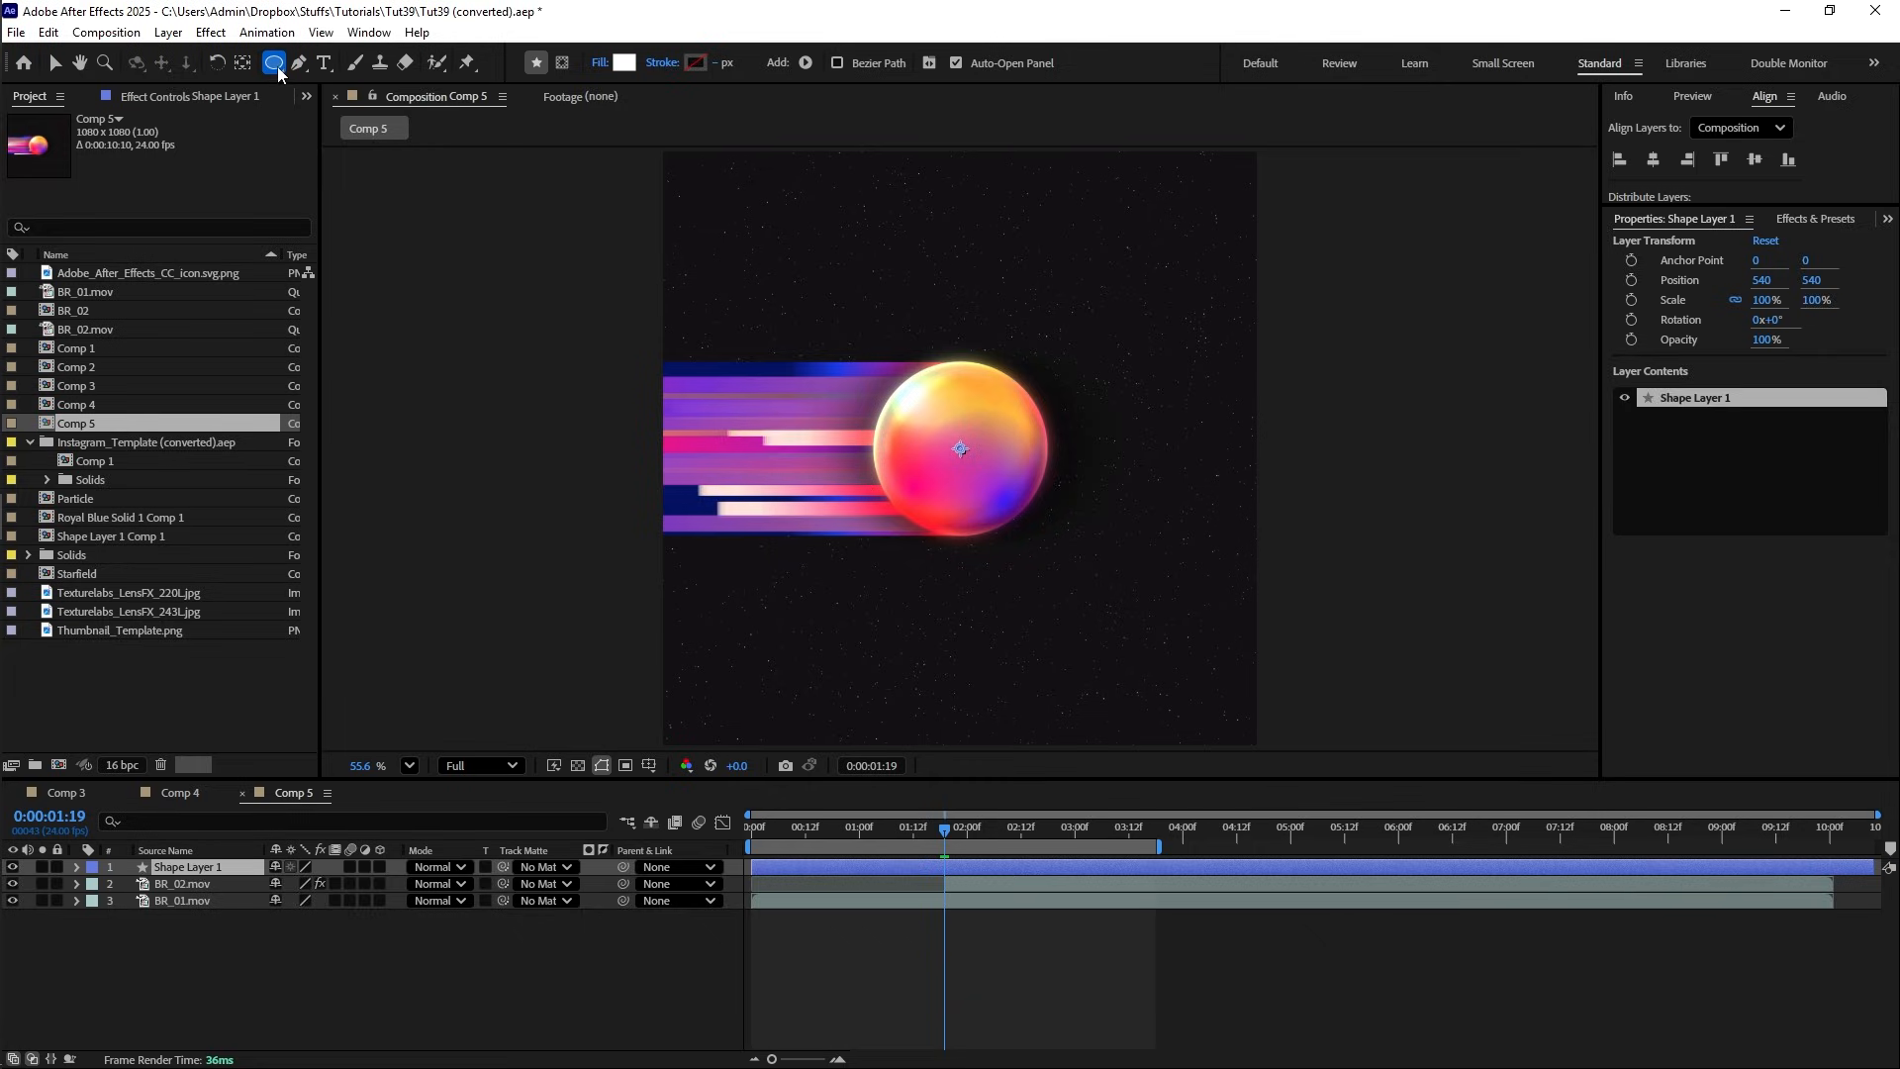
{"action": "double_click", "coordinate": [274, 64]}
{"action": "key", "text": "v"}
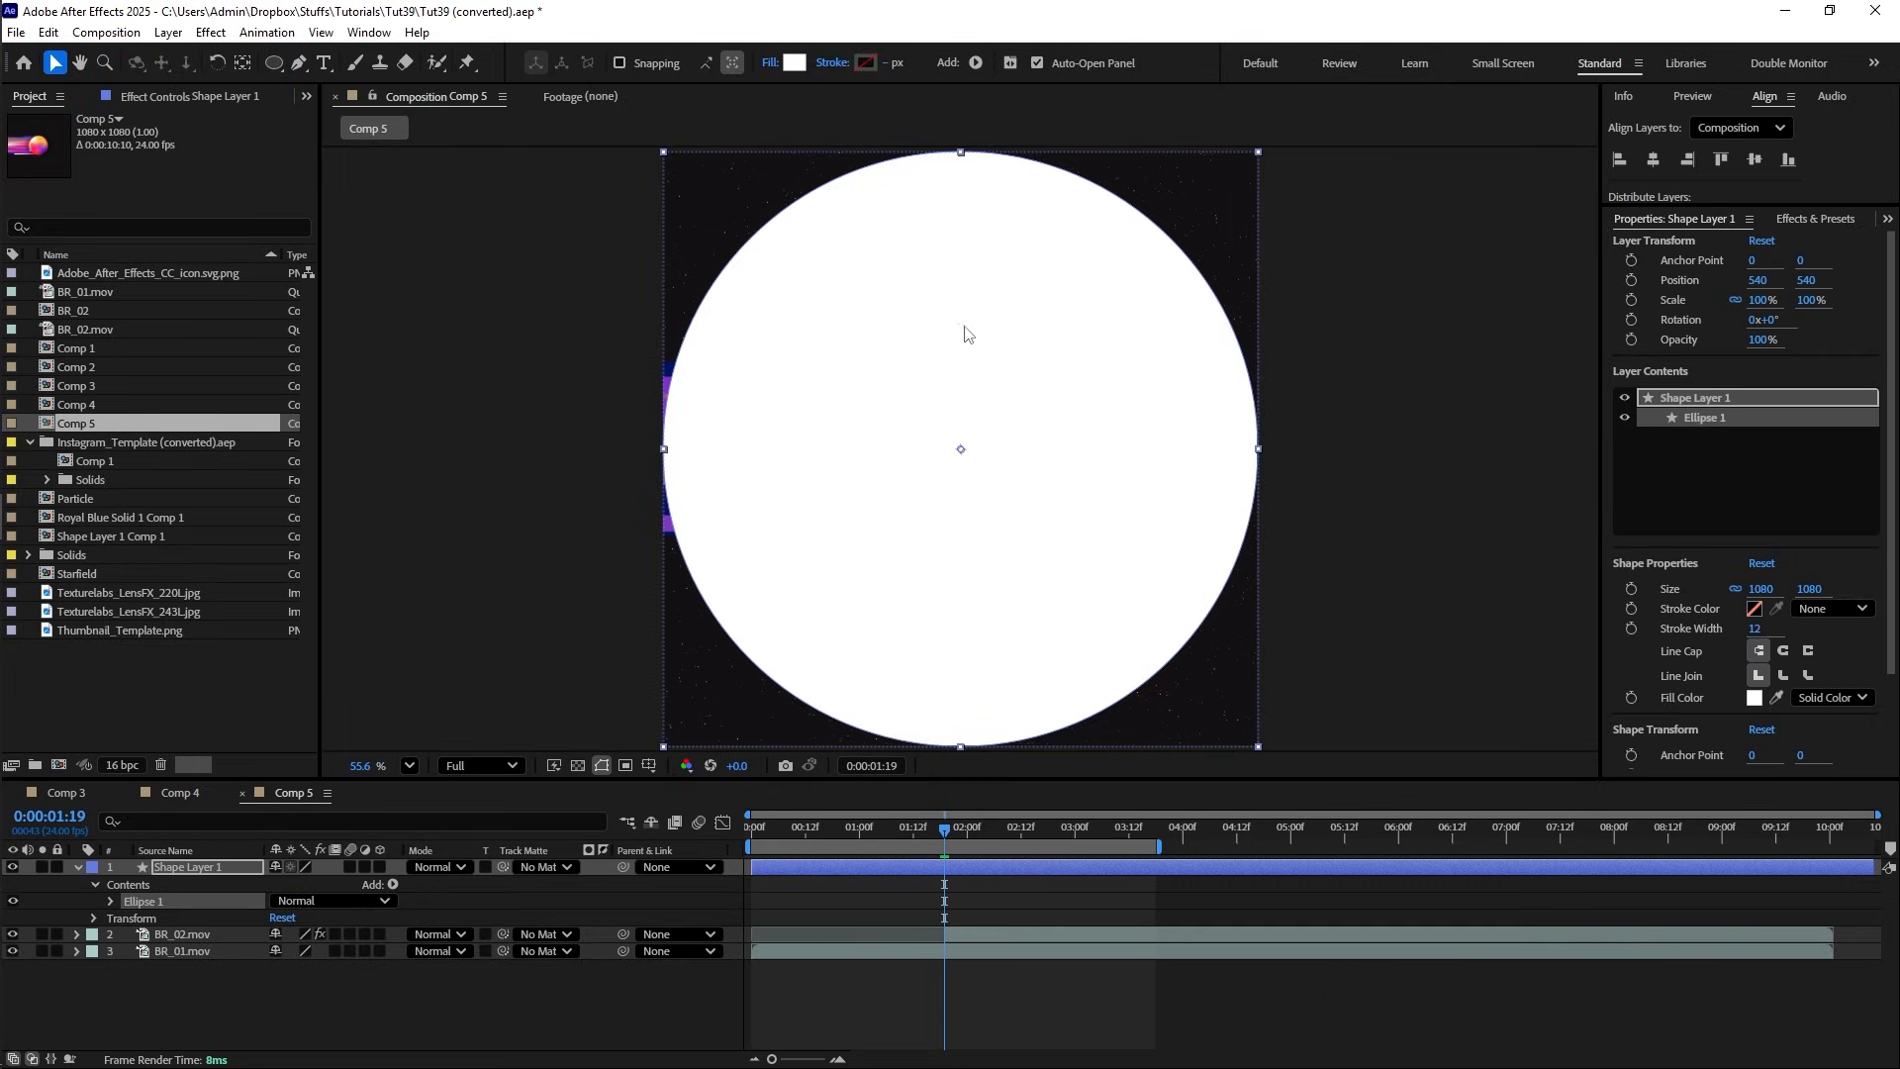
{"action": "left_click", "coordinate": [109, 900]}
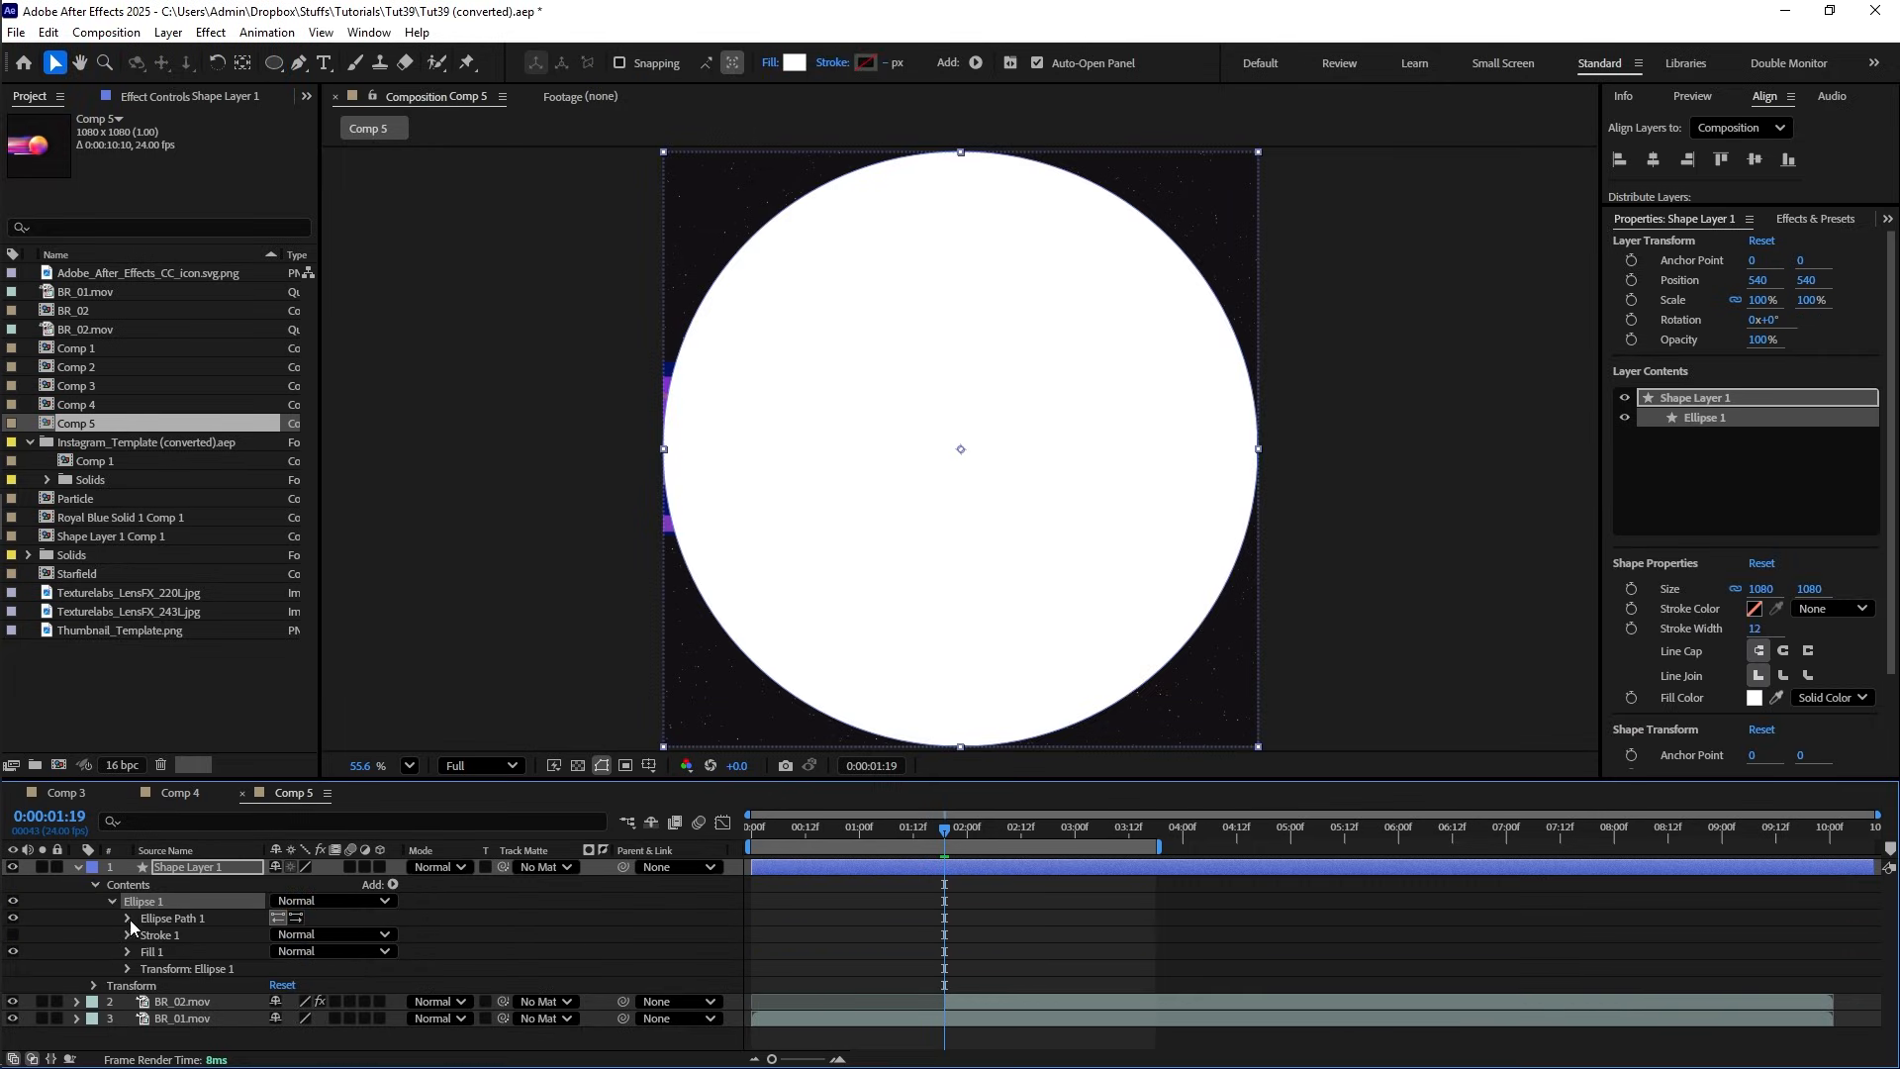
{"action": "left_click", "coordinate": [129, 918]}
{"action": "left_click_drag", "start_coordinate": [342, 941], "coordinate": [114, 962]}
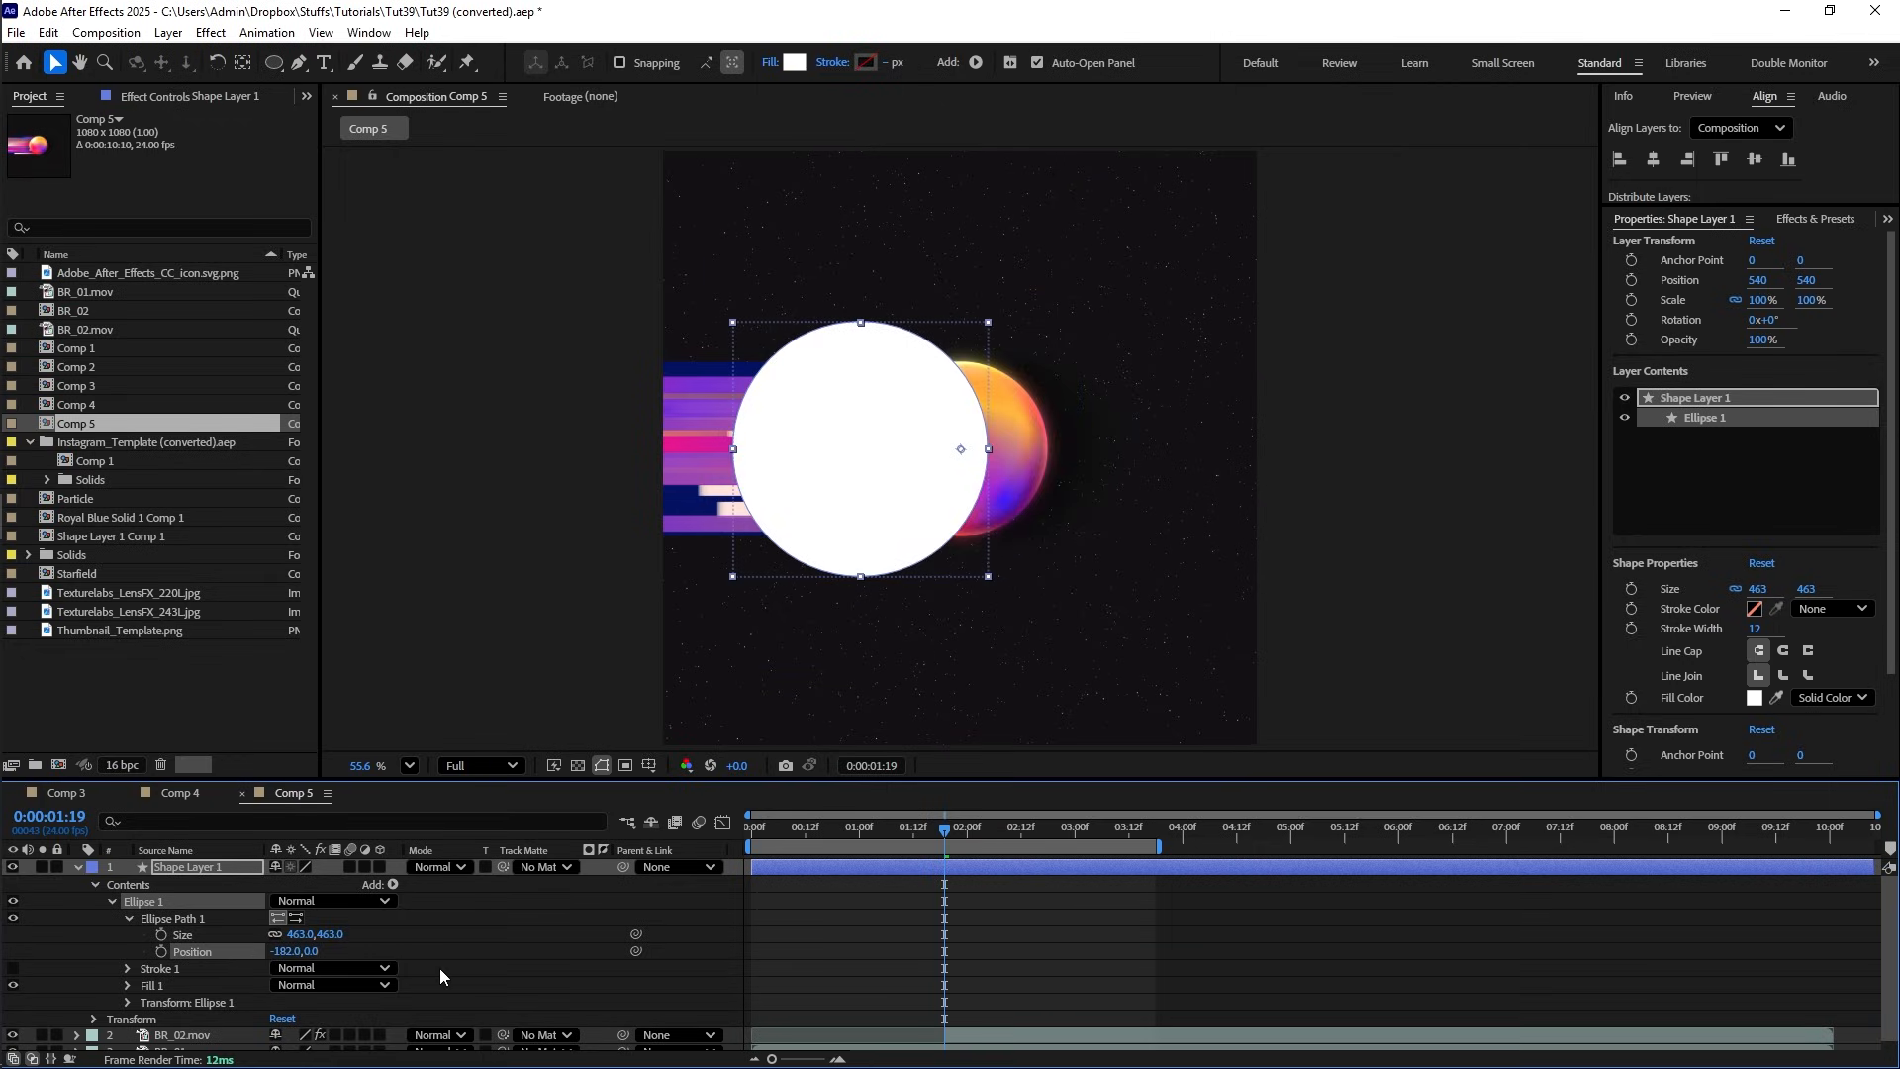
- Duplicate the ellipse within the shape layer and set the Ellipse 1 path position to 182, 0
{"action": "key", "text": "ctrl+d"}
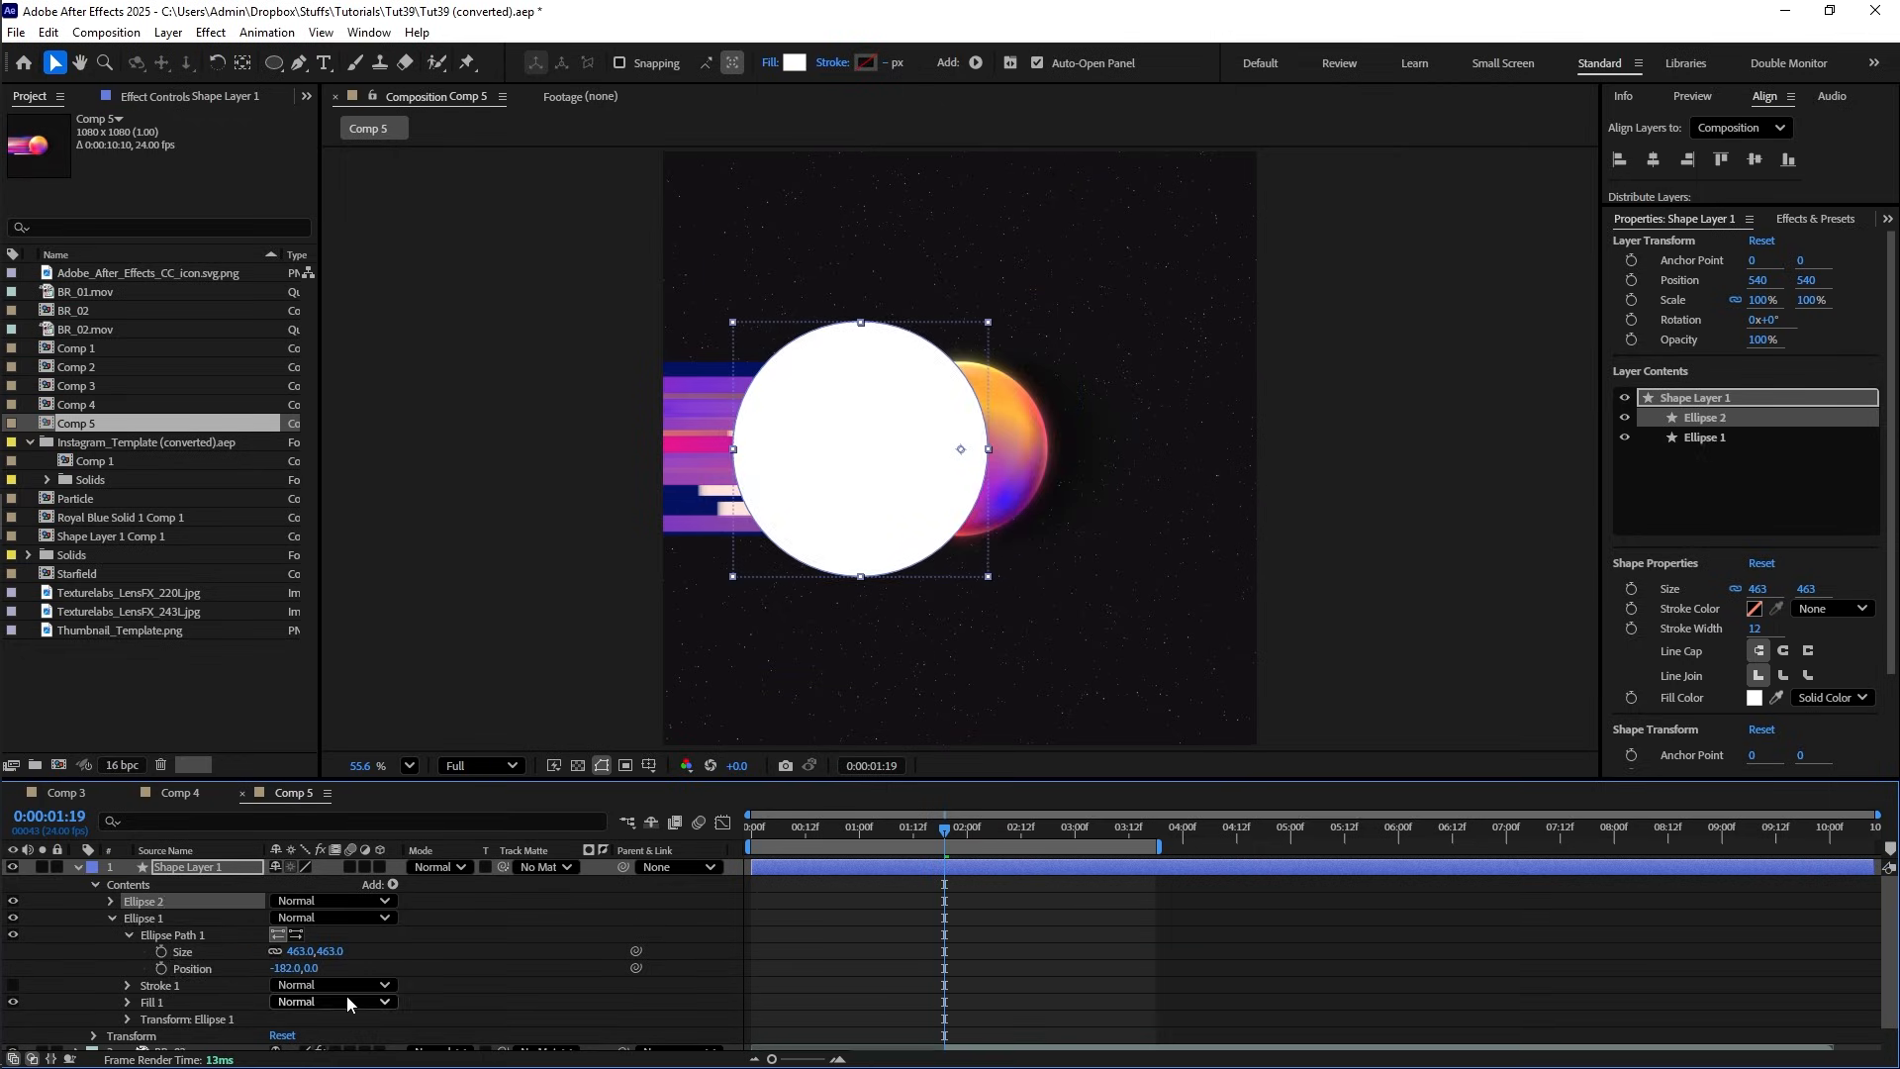
{"action": "left_click", "coordinate": [287, 968]}
{"action": "left_click", "coordinate": [284, 968]}
{"action": "key", "text": "Delete"}
{"action": "key", "text": "Return"}
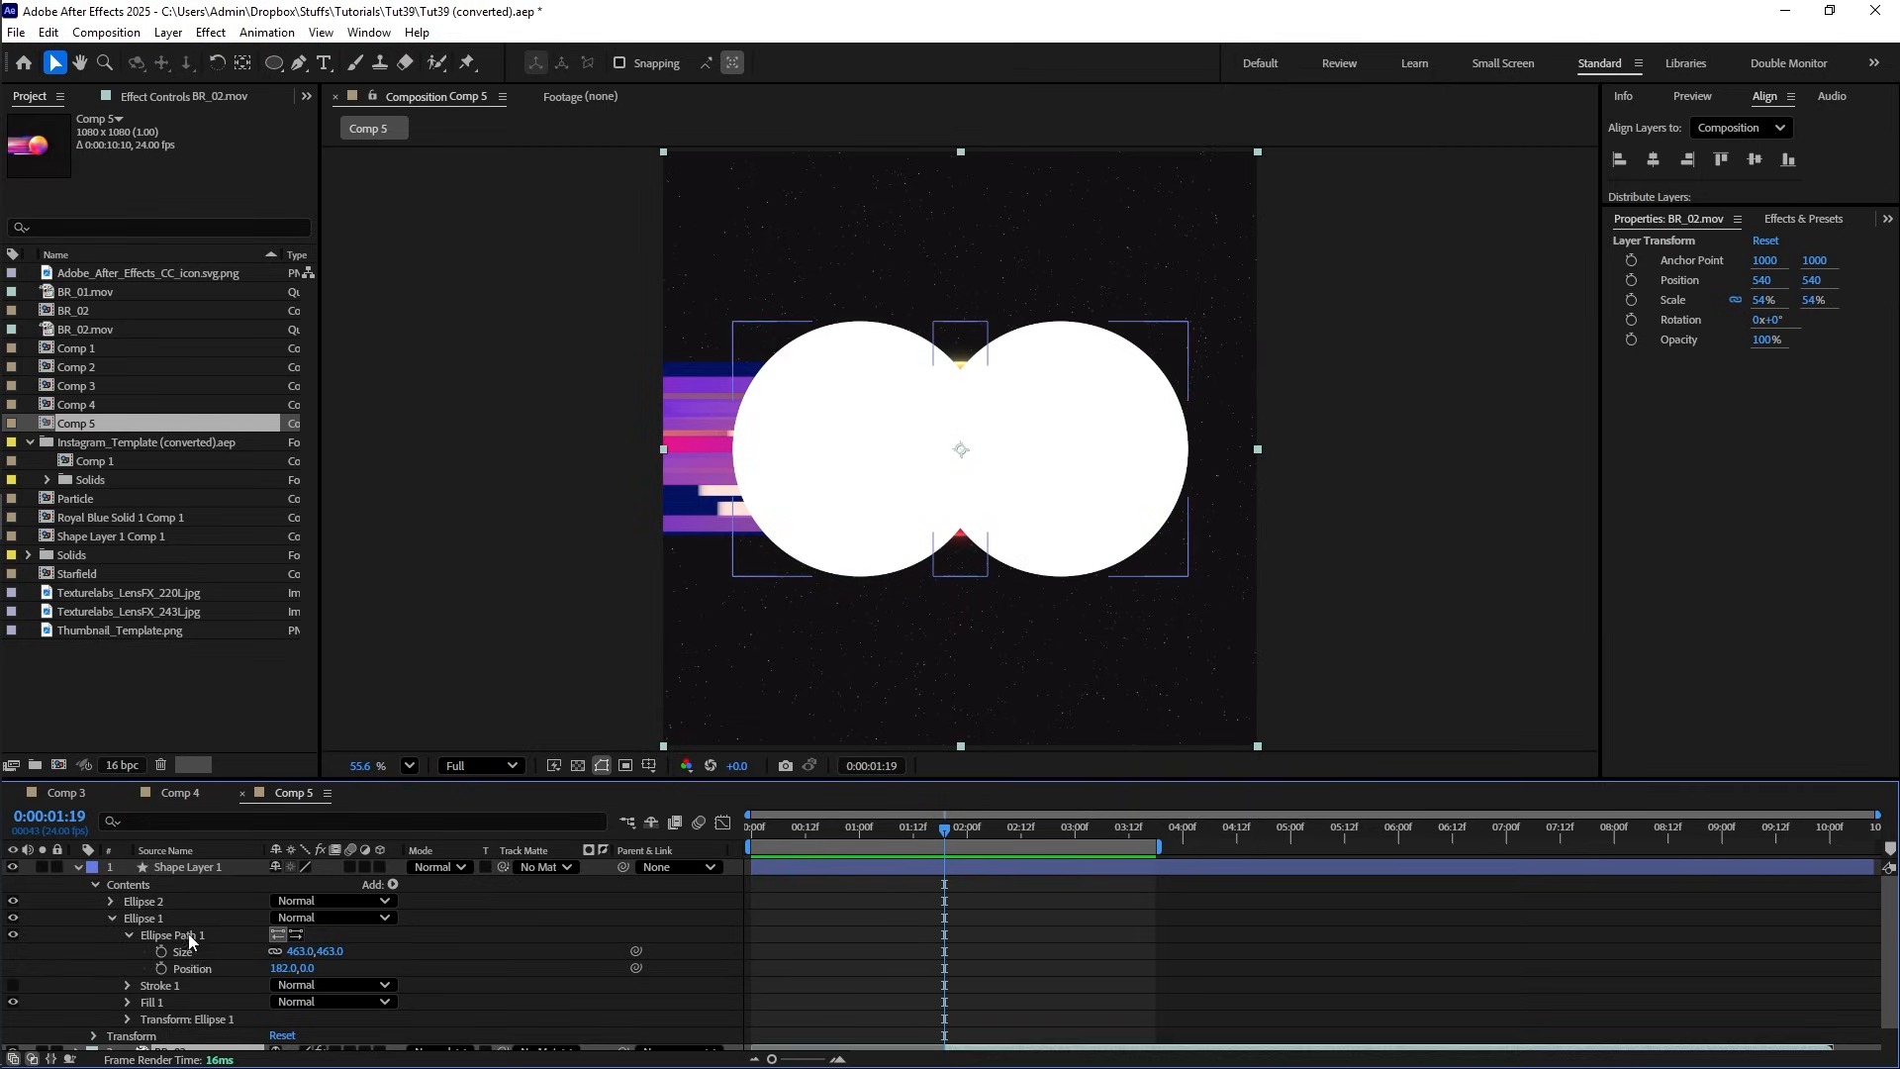
- Use Shape Layer 1 as the track matte for BR_02.mov, test moving the circles over the footage, and undo the move
{"action": "left_click", "coordinate": [199, 950]}
{"action": "scroll", "coordinate": [213, 975], "scroll_direction": "down", "scroll_amount": 1}
{"action": "left_click", "coordinate": [214, 1025]}
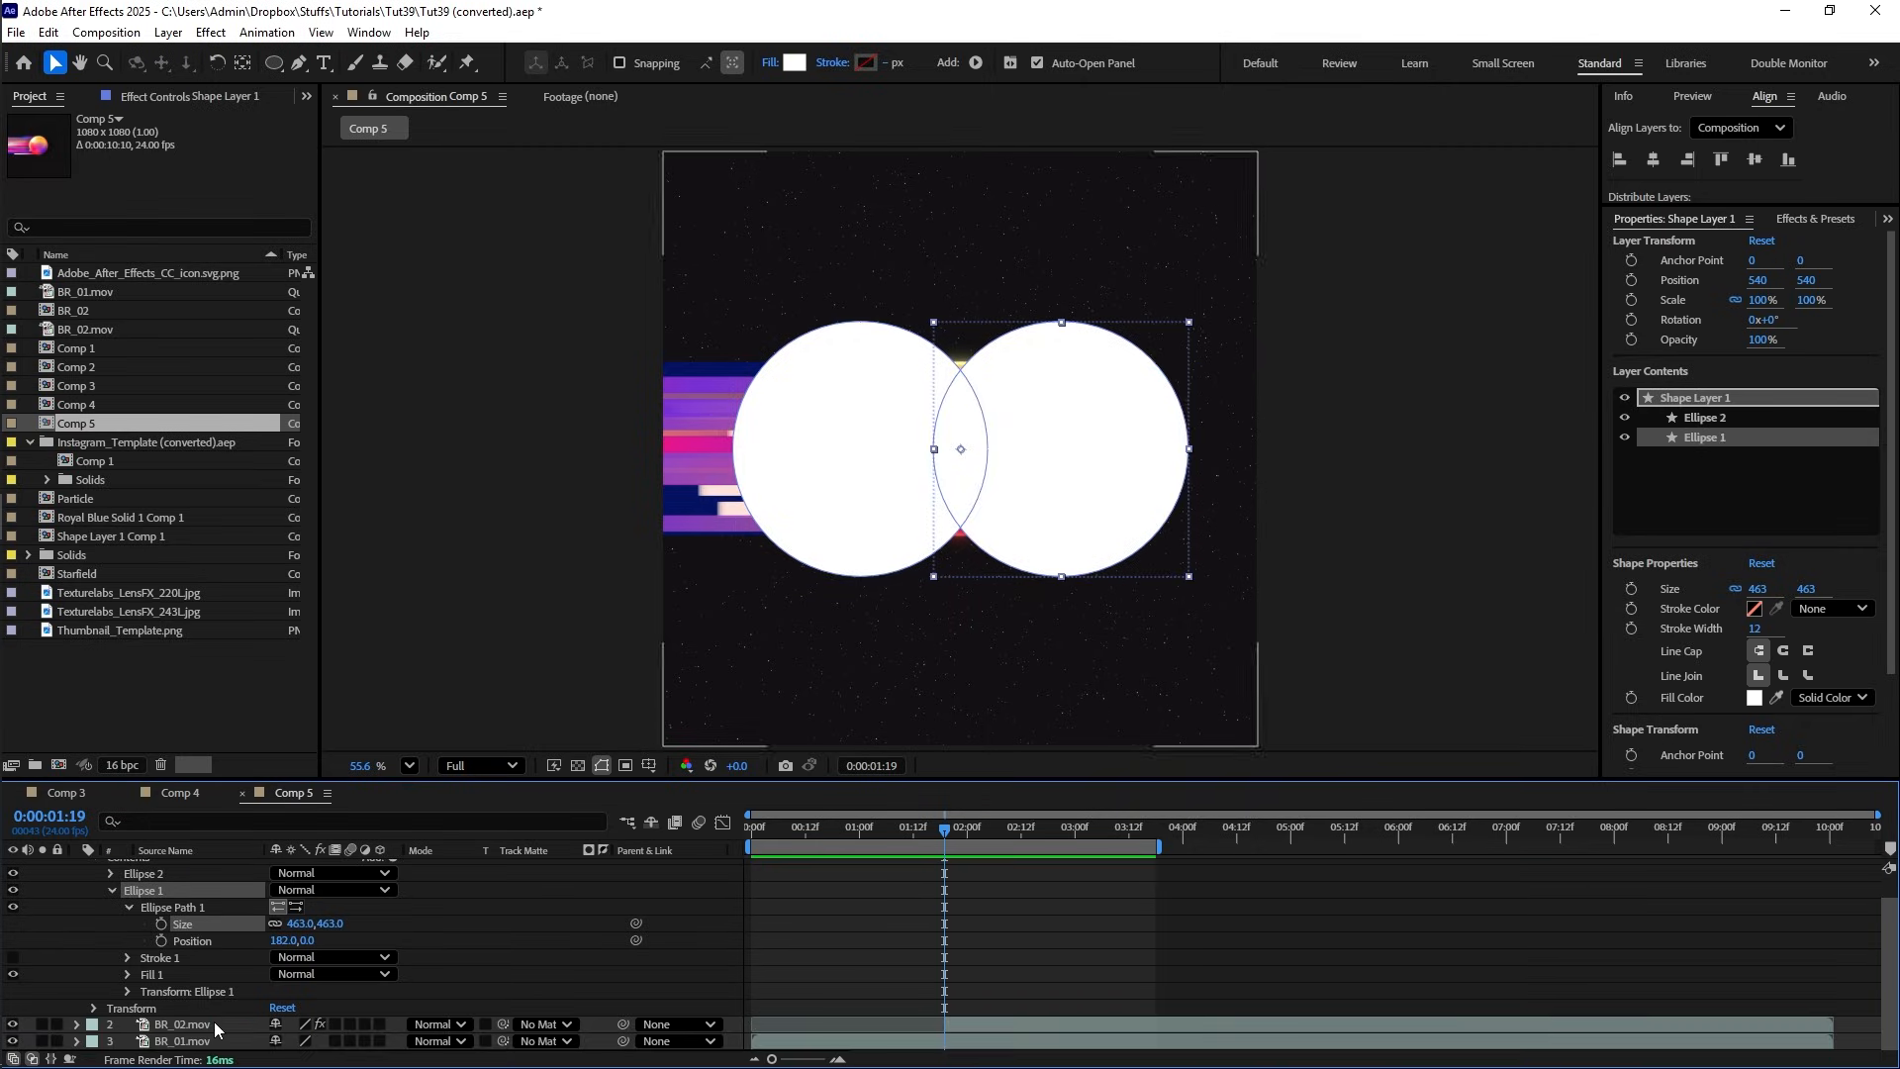
{"action": "left_click_drag", "start_coordinate": [502, 1024], "coordinate": [193, 873]}
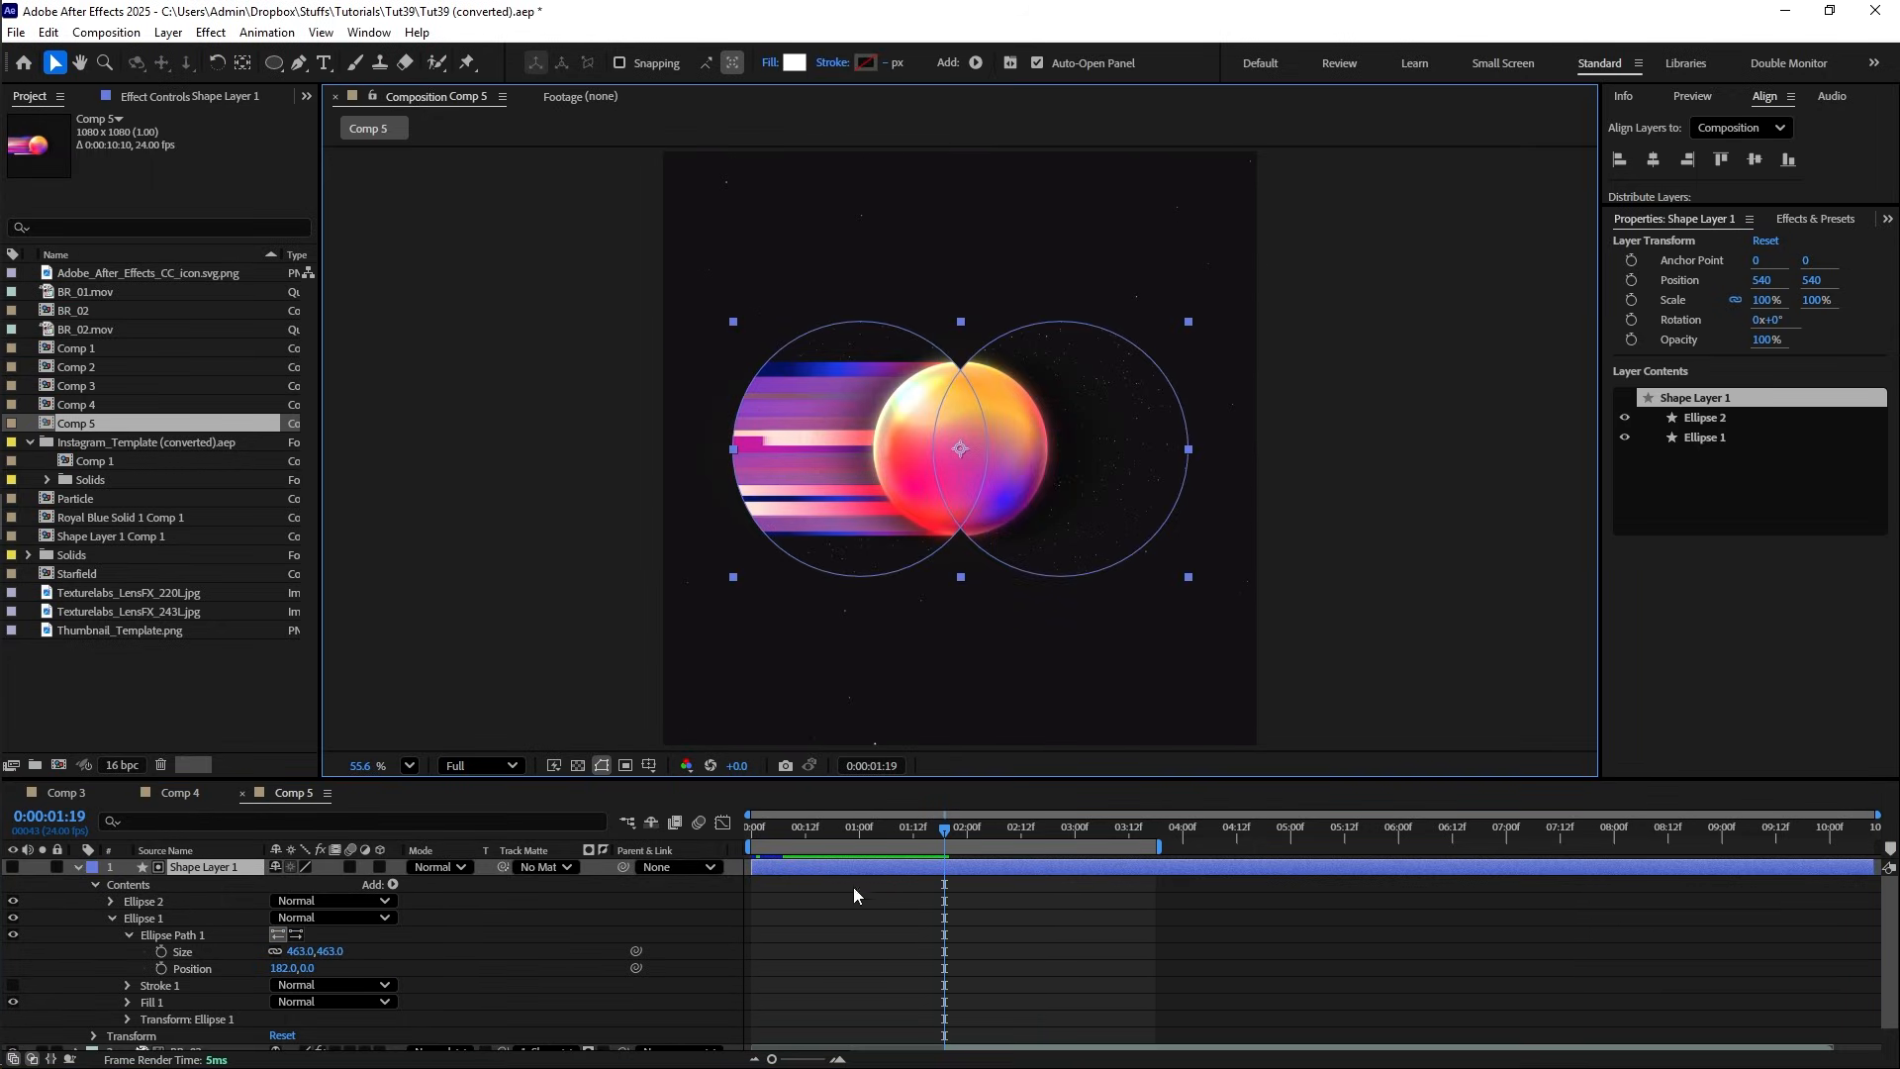
{"action": "left_click_drag", "start_coordinate": [982, 487], "coordinate": [991, 440]}
{"action": "key", "text": "ctrl+z"}
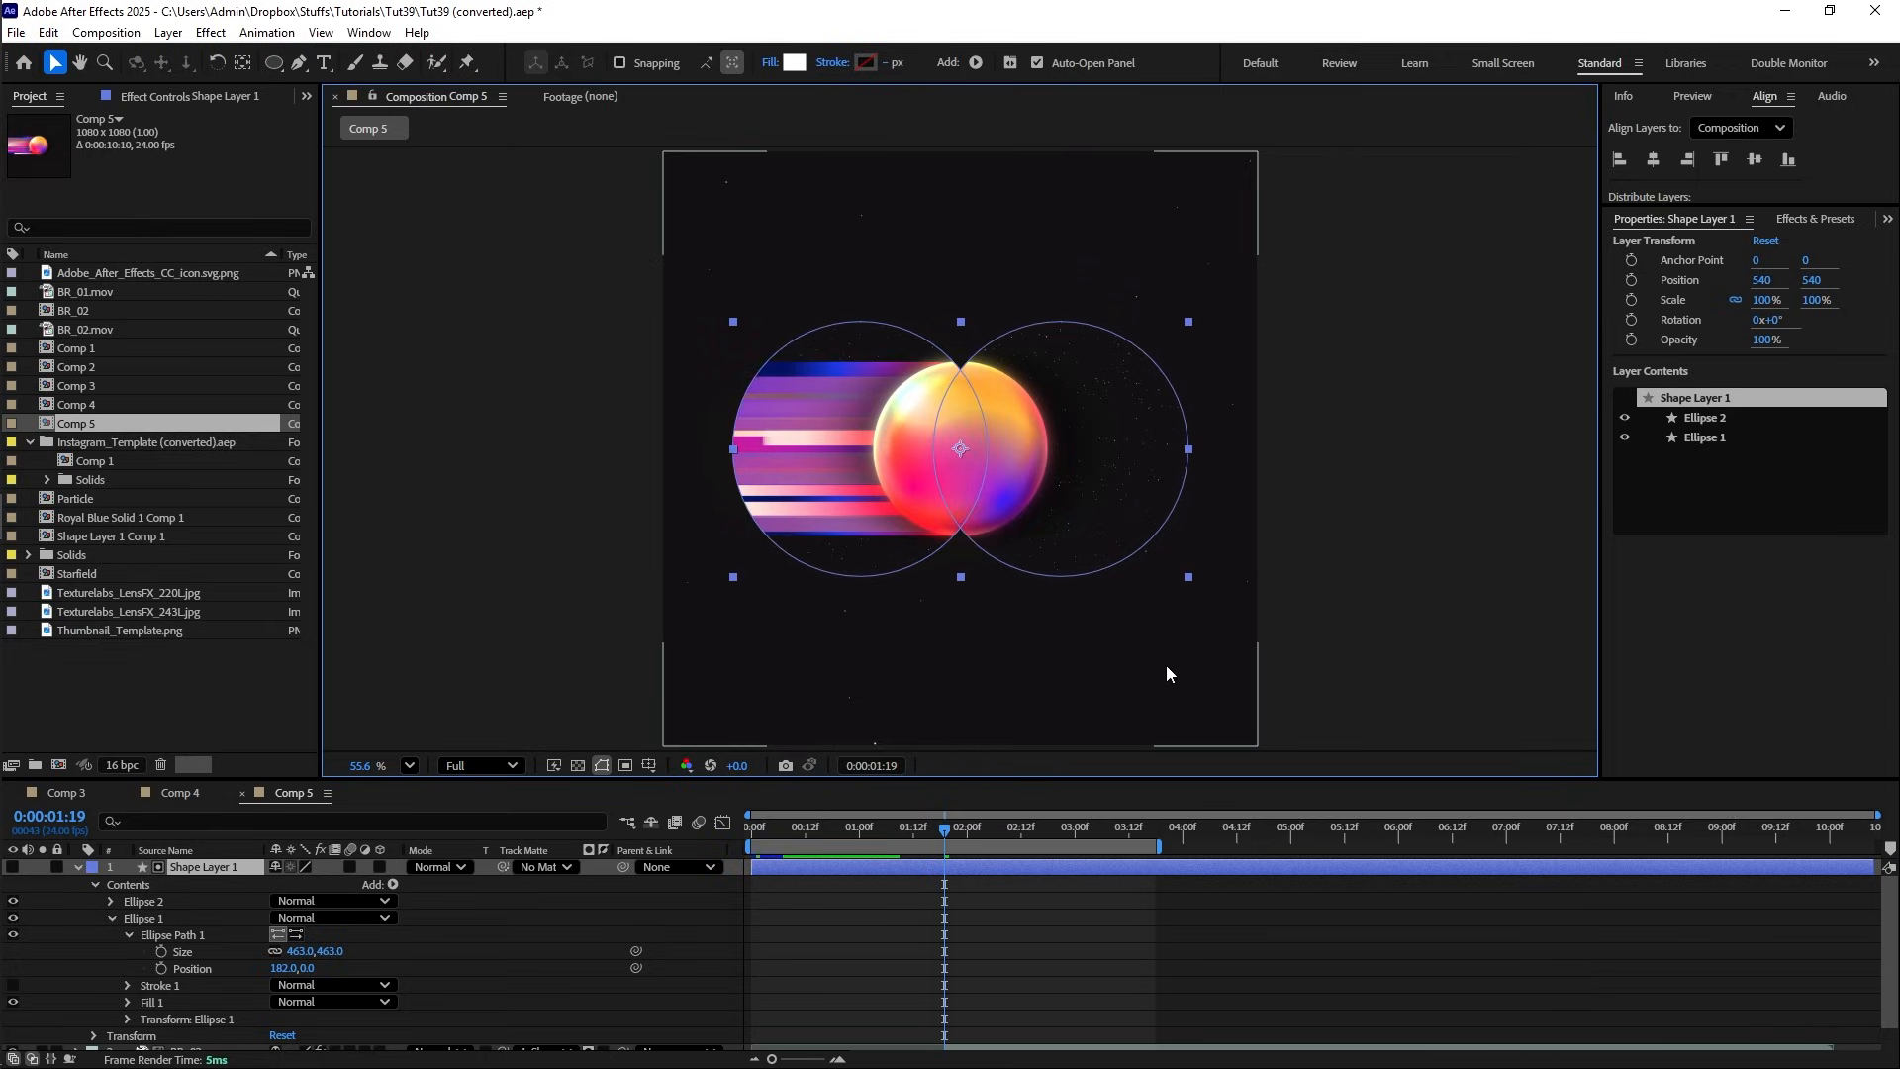
- Create a comp-sized black solid named Black Solid 1 and place it directly beneath BR_02.mov
{"action": "left_click", "coordinate": [201, 870]}
{"action": "left_click", "coordinate": [168, 32]}
{"action": "mouse_move", "coordinate": [194, 54]}
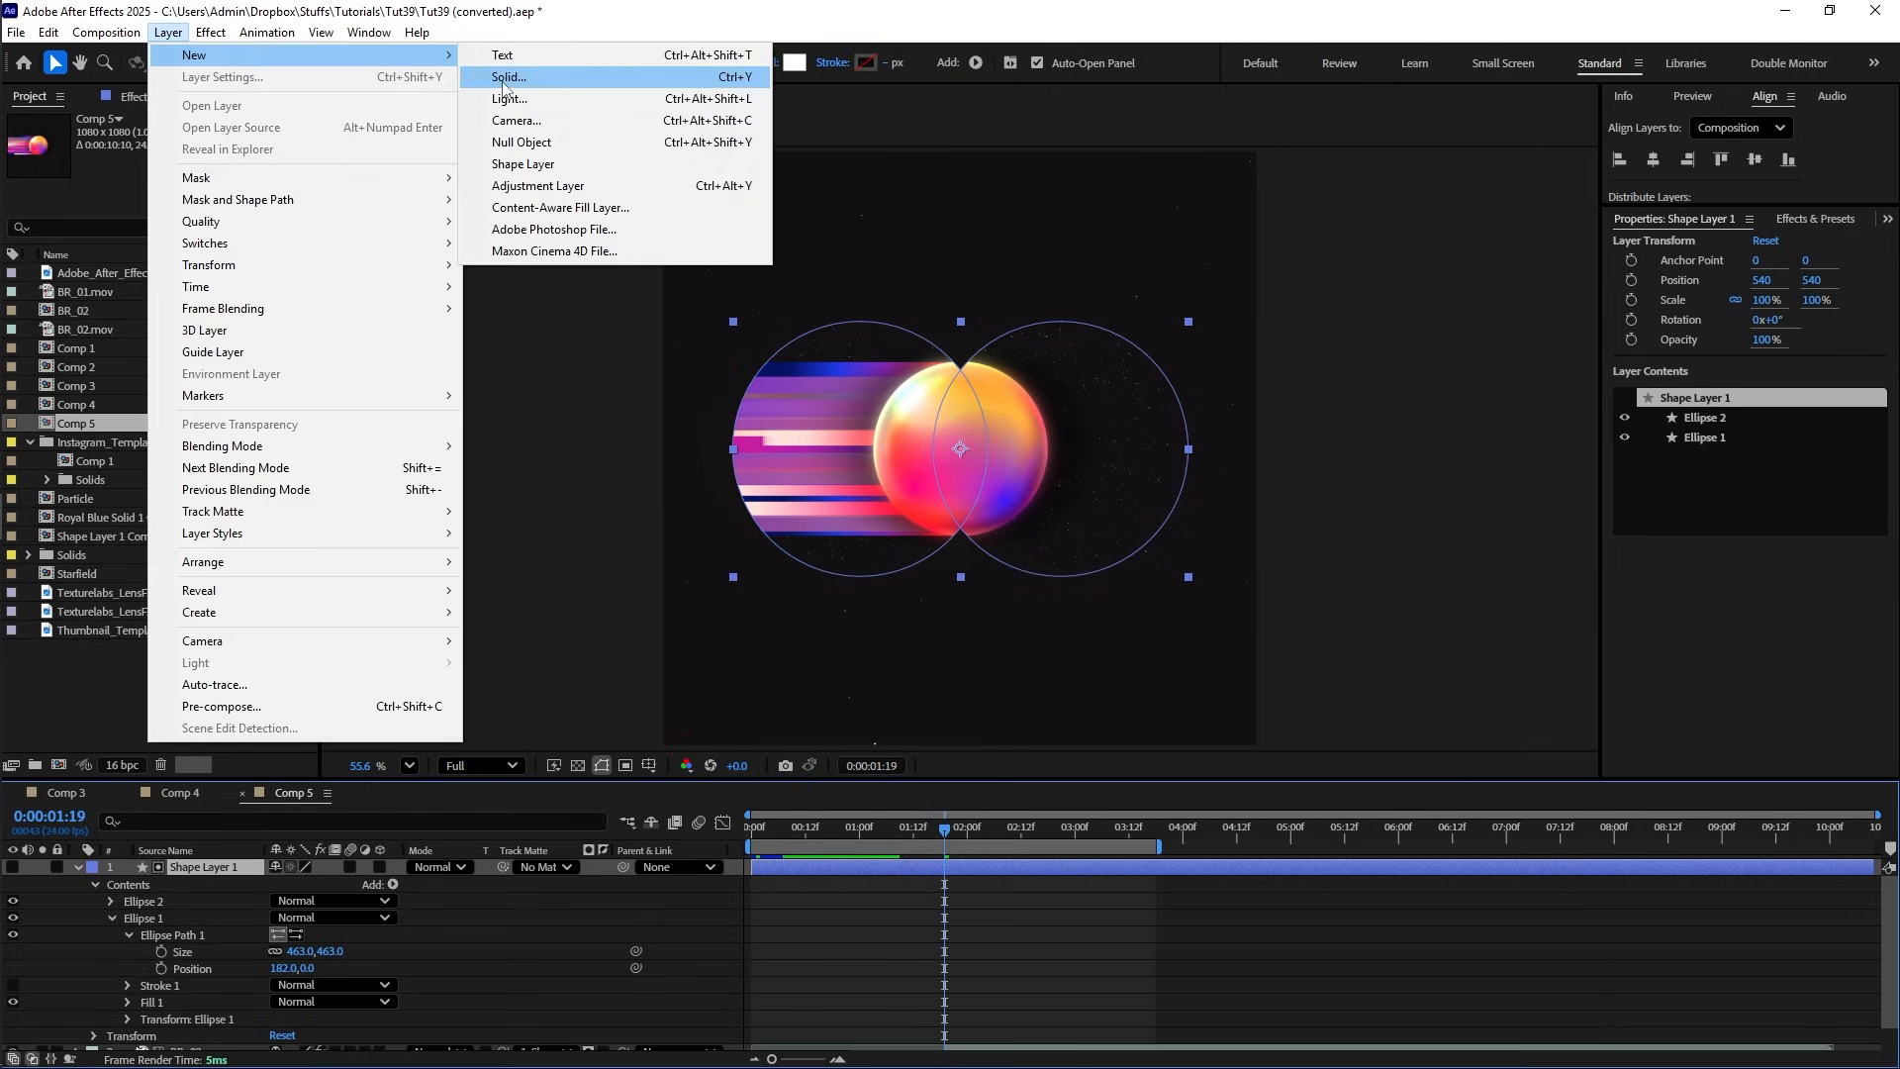
{"action": "left_click", "coordinate": [507, 77]}
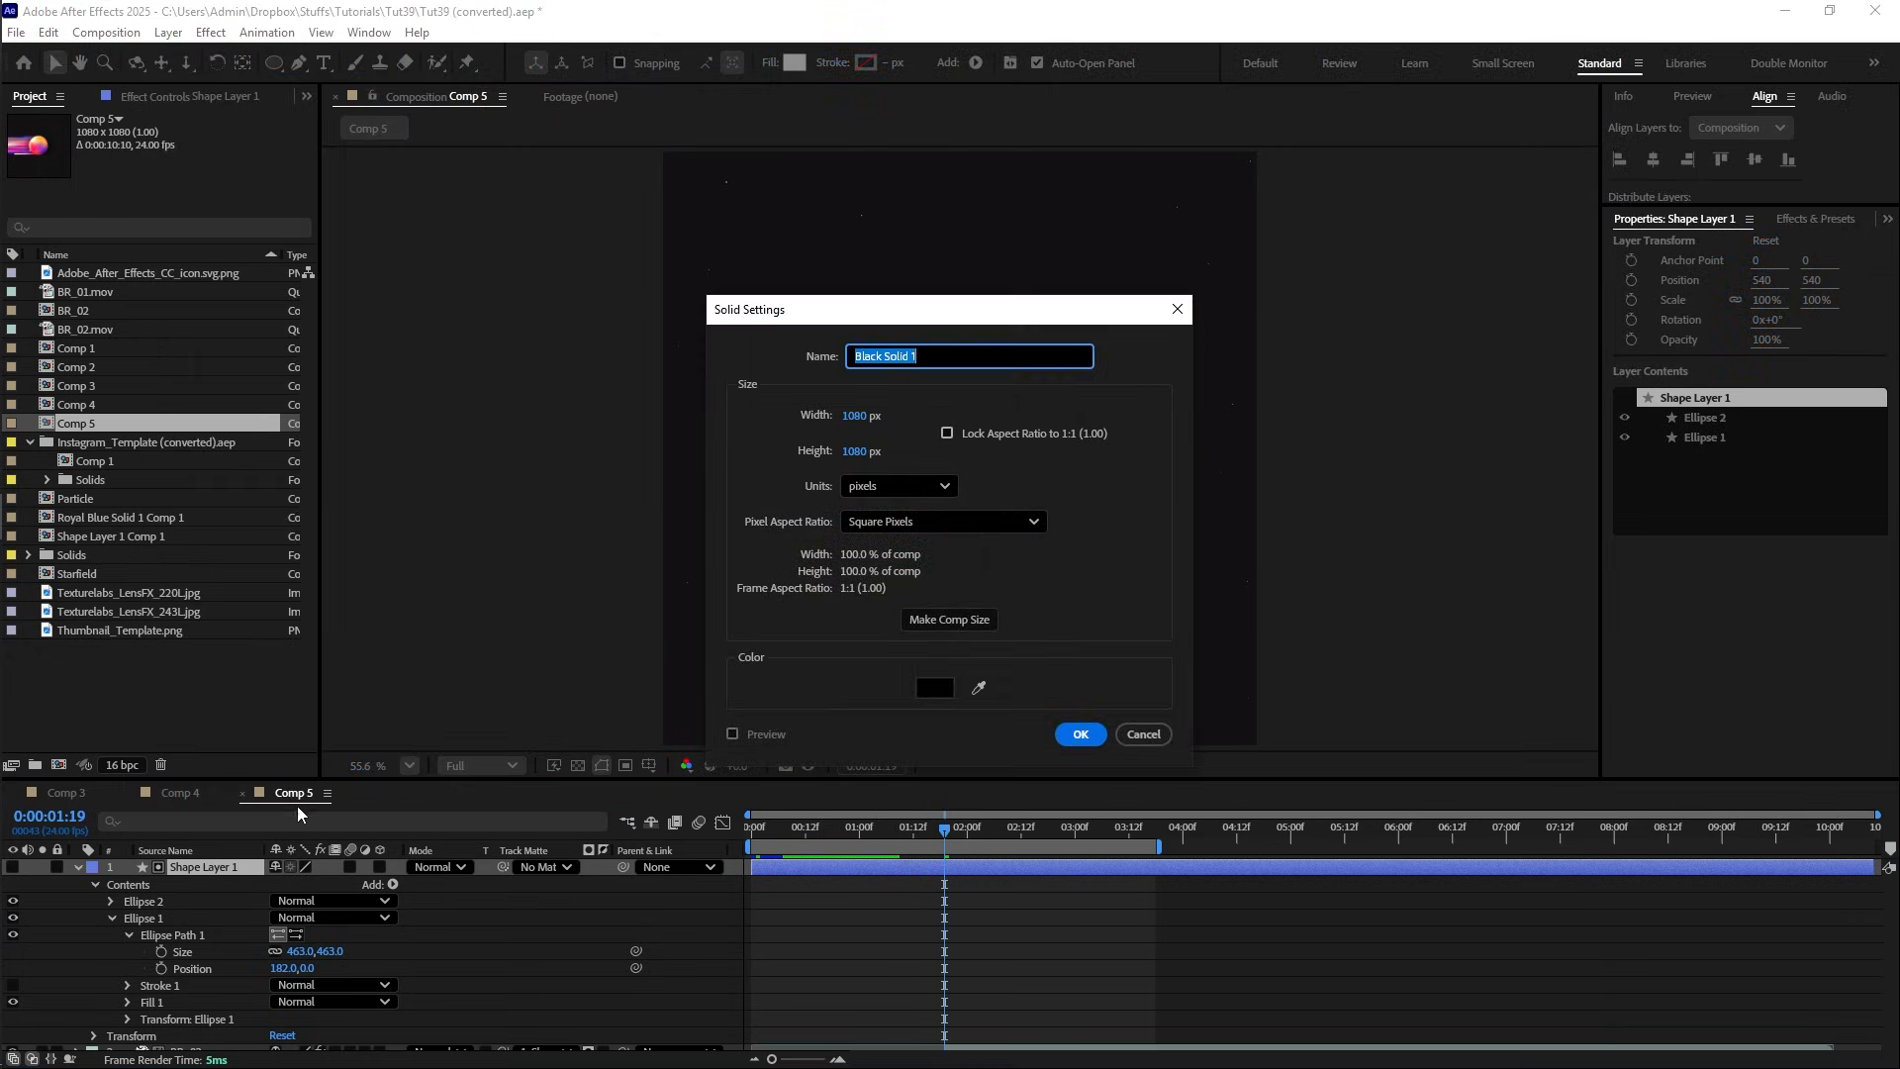
{"action": "left_click", "coordinate": [1077, 741]}
{"action": "left_click", "coordinate": [75, 887]}
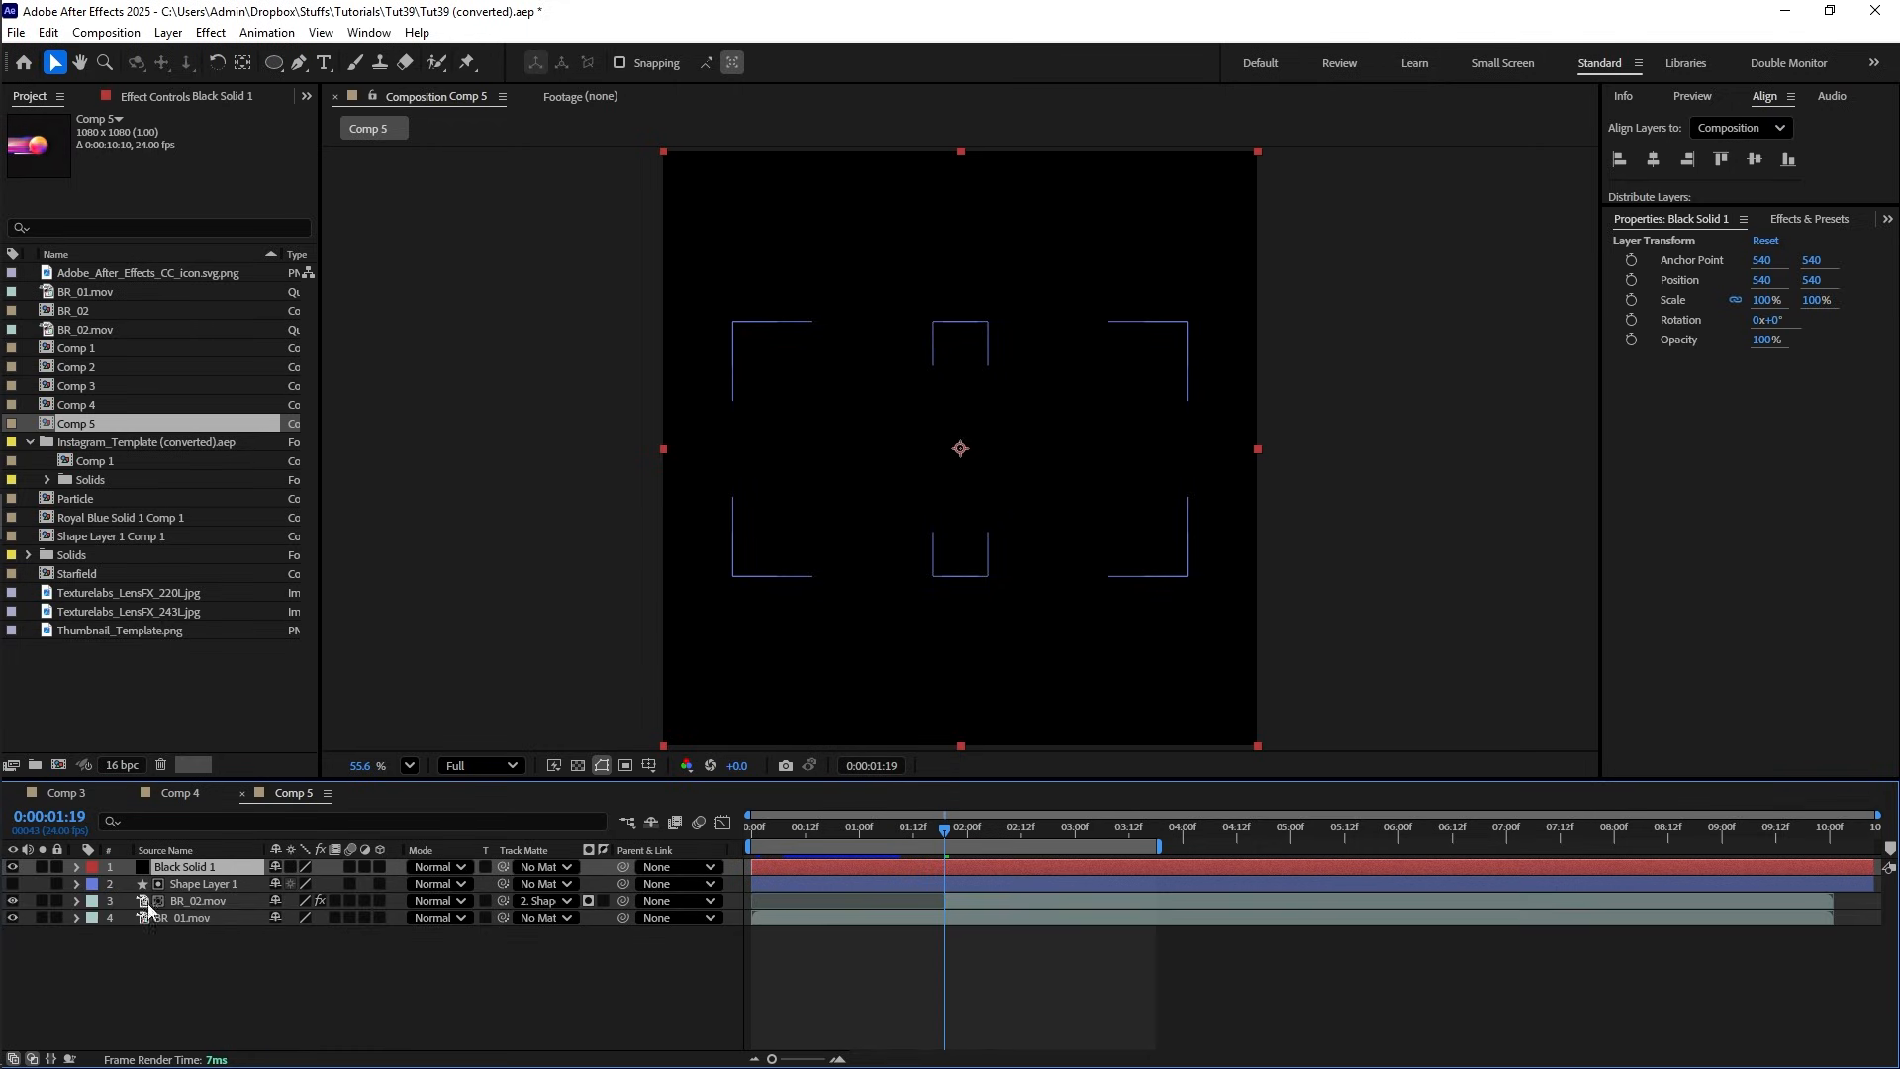
{"action": "left_click_drag", "start_coordinate": [200, 867], "coordinate": [196, 907]}
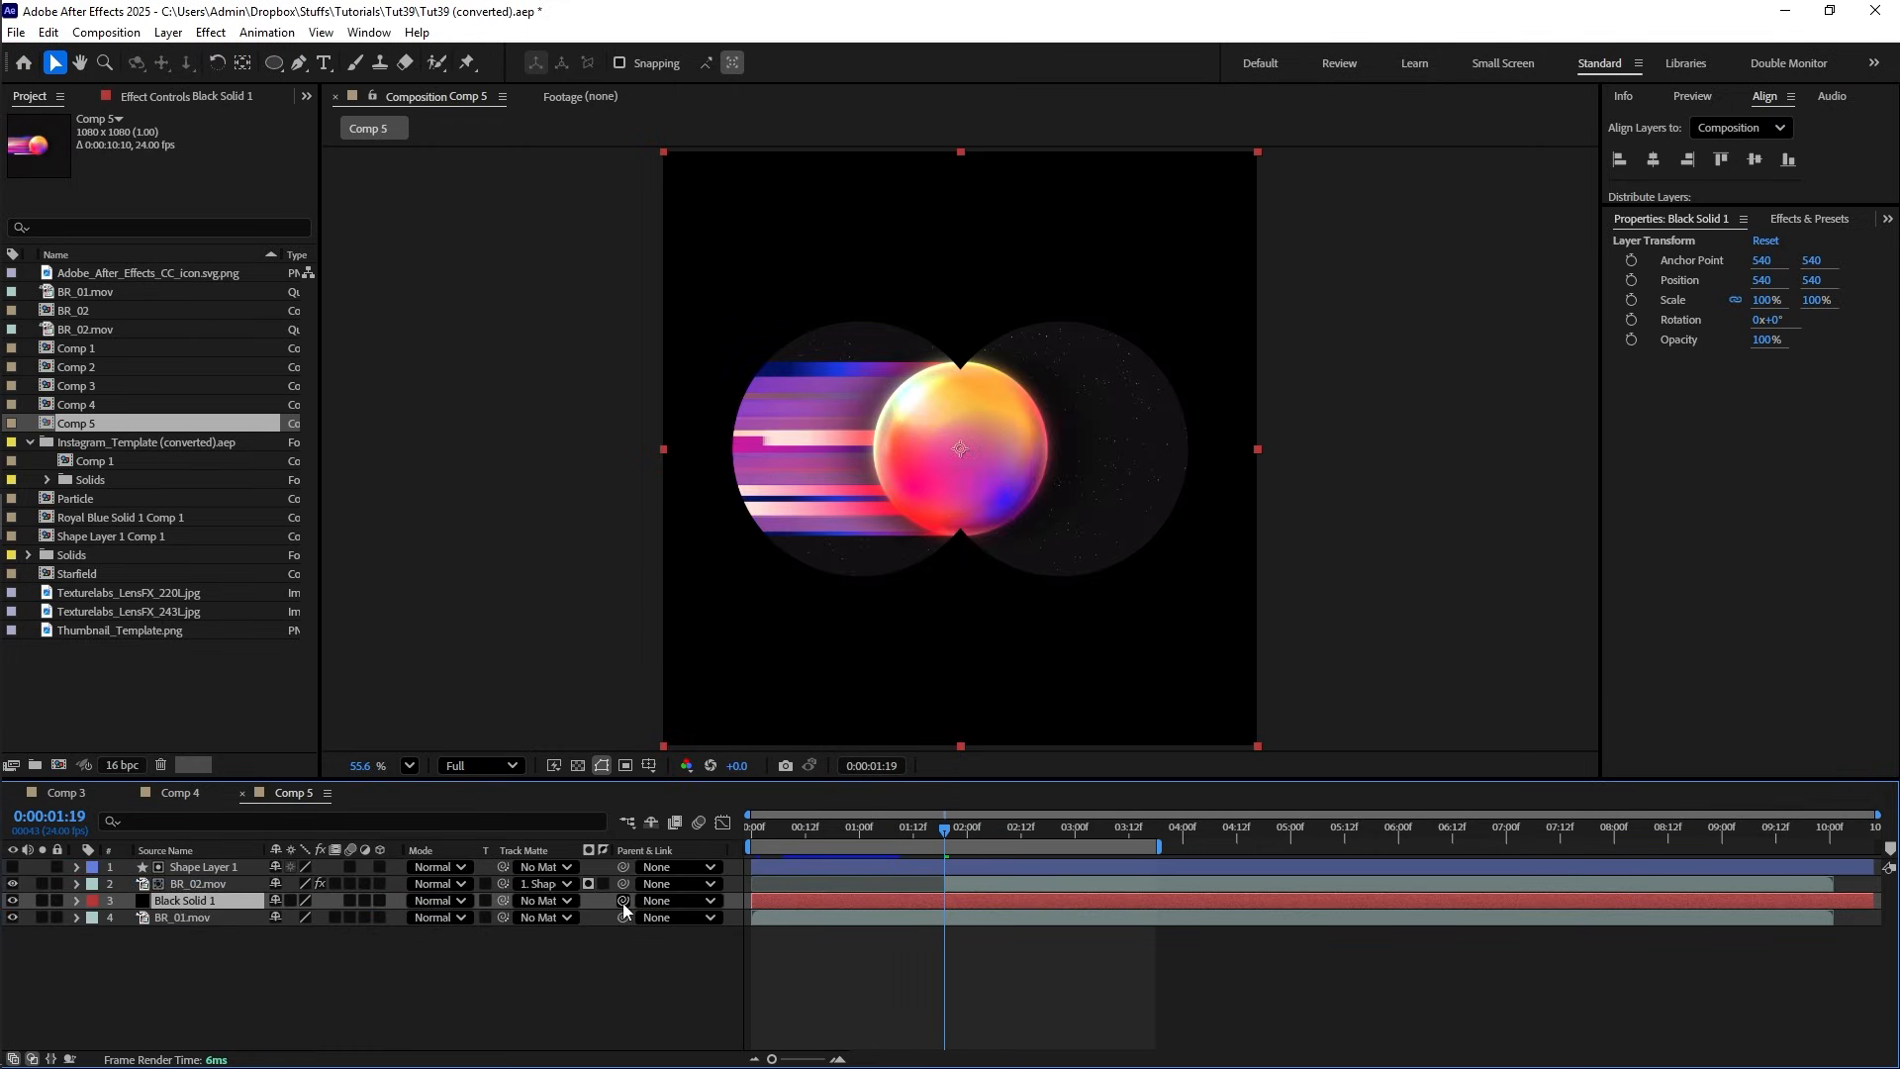
- Parent Black Solid 1 to Shape Layer 1 and move the shape layer in the composition to test the result
{"action": "left_click_drag", "start_coordinate": [622, 901], "coordinate": [174, 871]}
{"action": "left_click", "coordinate": [211, 873]}
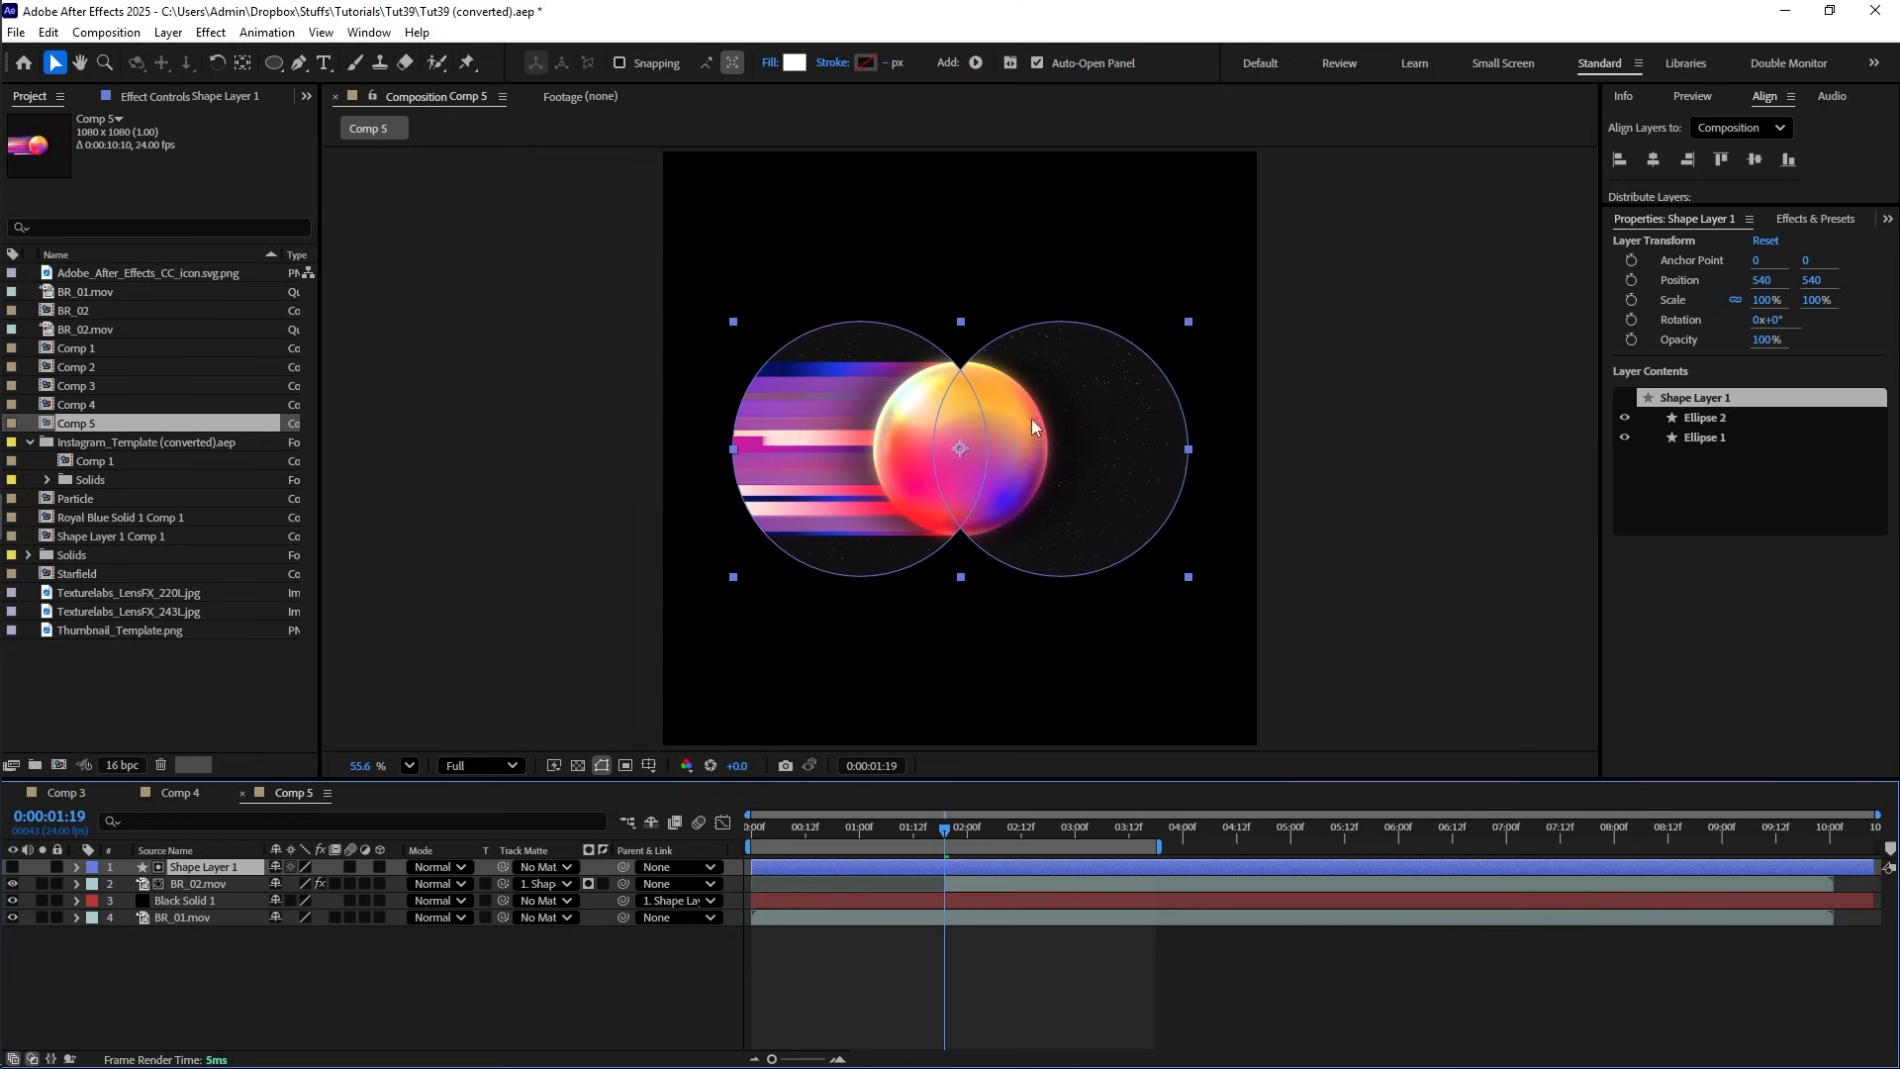
{"action": "left_click_drag", "start_coordinate": [965, 463], "coordinate": [1018, 431]}
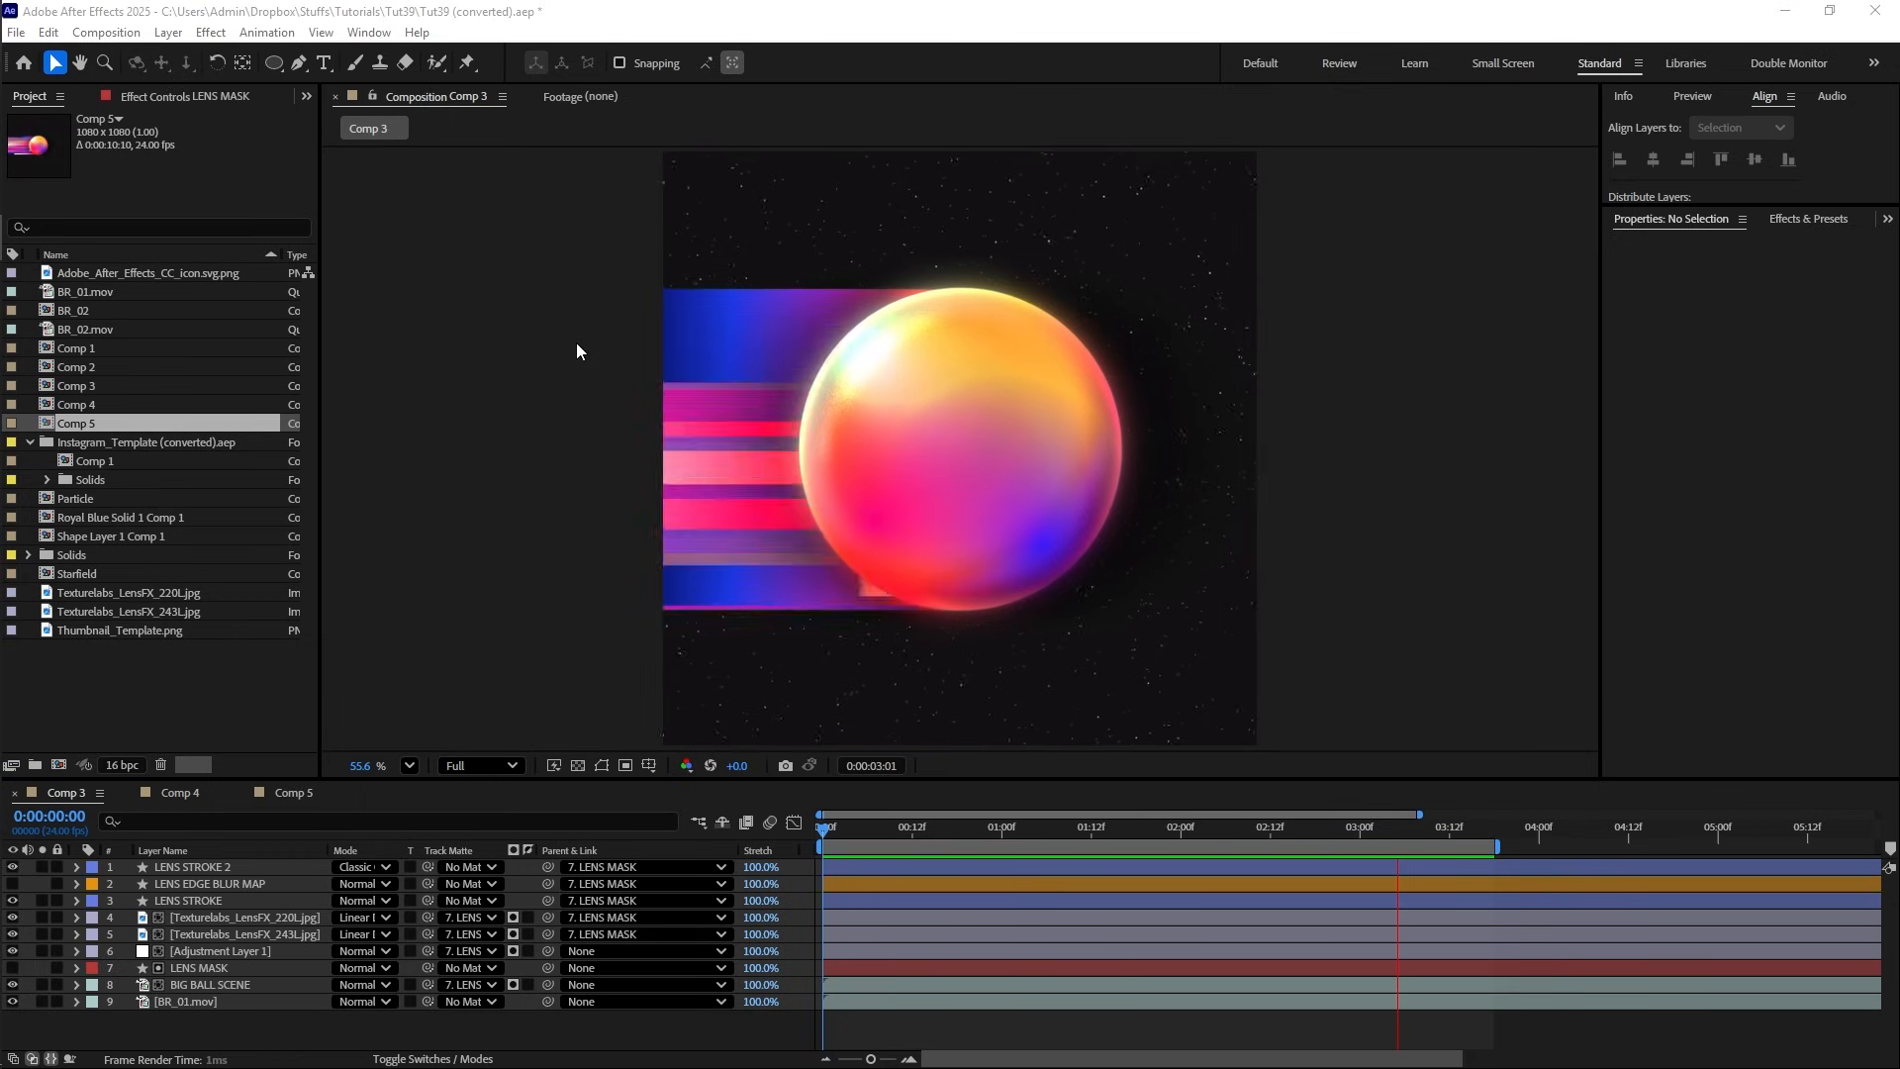
- In Comp 3 at 0:00:01:03, solo BIG BALL SCENE and compare it without and with its LENS MASK matte
{"action": "left_click_drag", "start_coordinate": [1011, 845], "coordinate": [1069, 844]}
{"action": "left_click", "coordinate": [42, 985]}
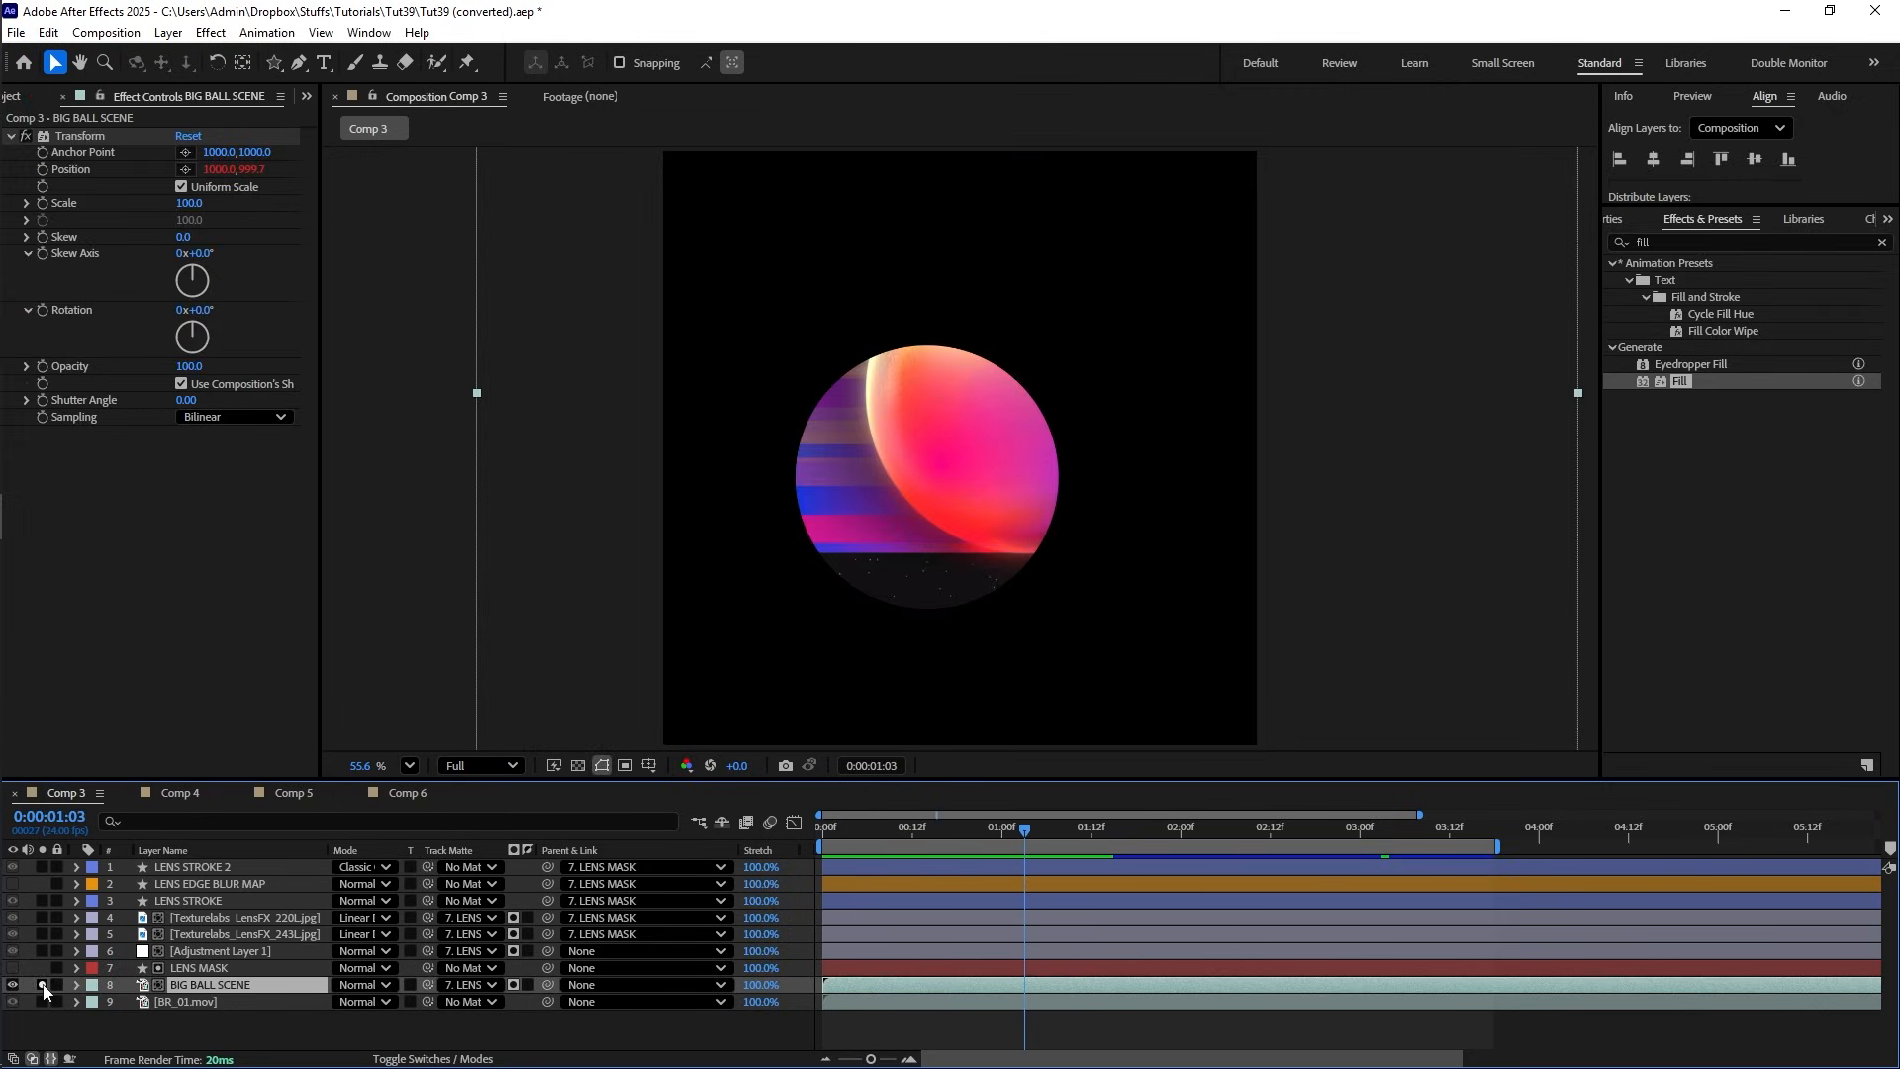
{"action": "left_click", "coordinate": [427, 988], "text": "ctrl"}
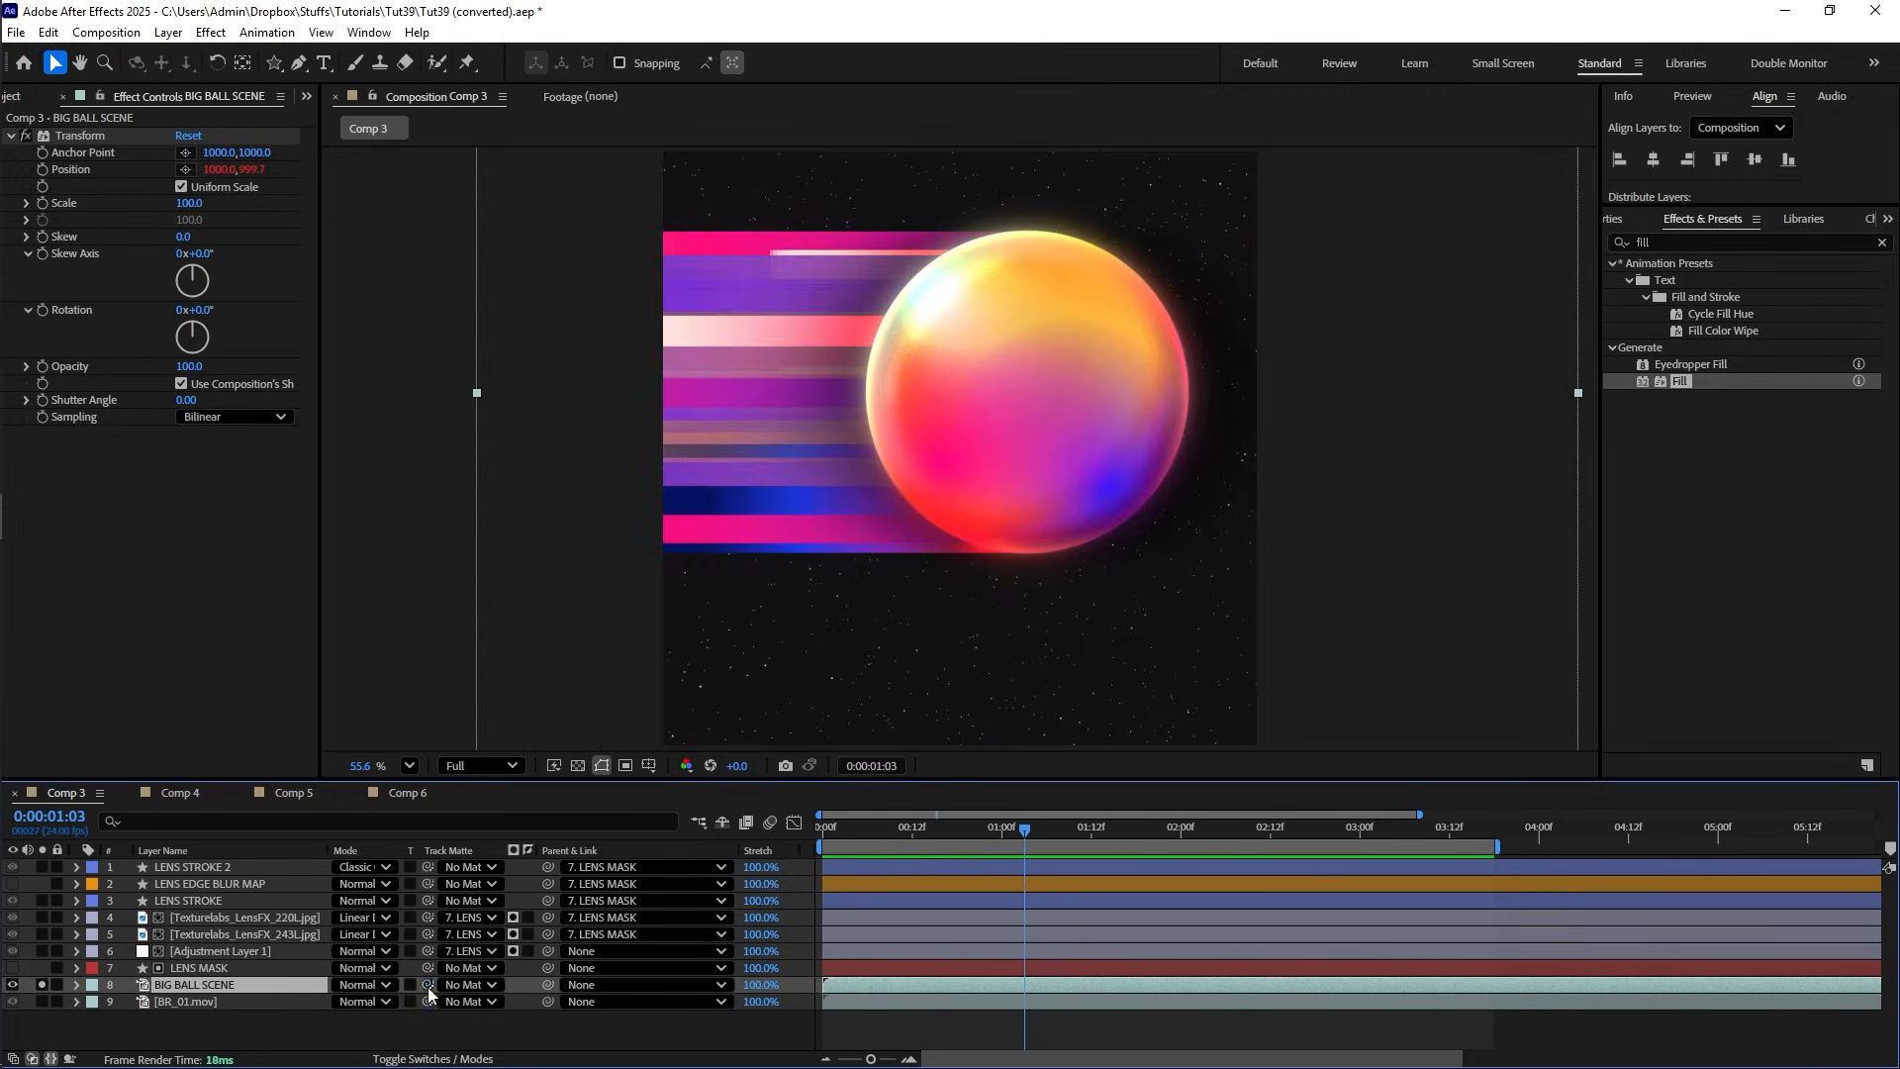
{"action": "key", "text": "ctrl+z"}
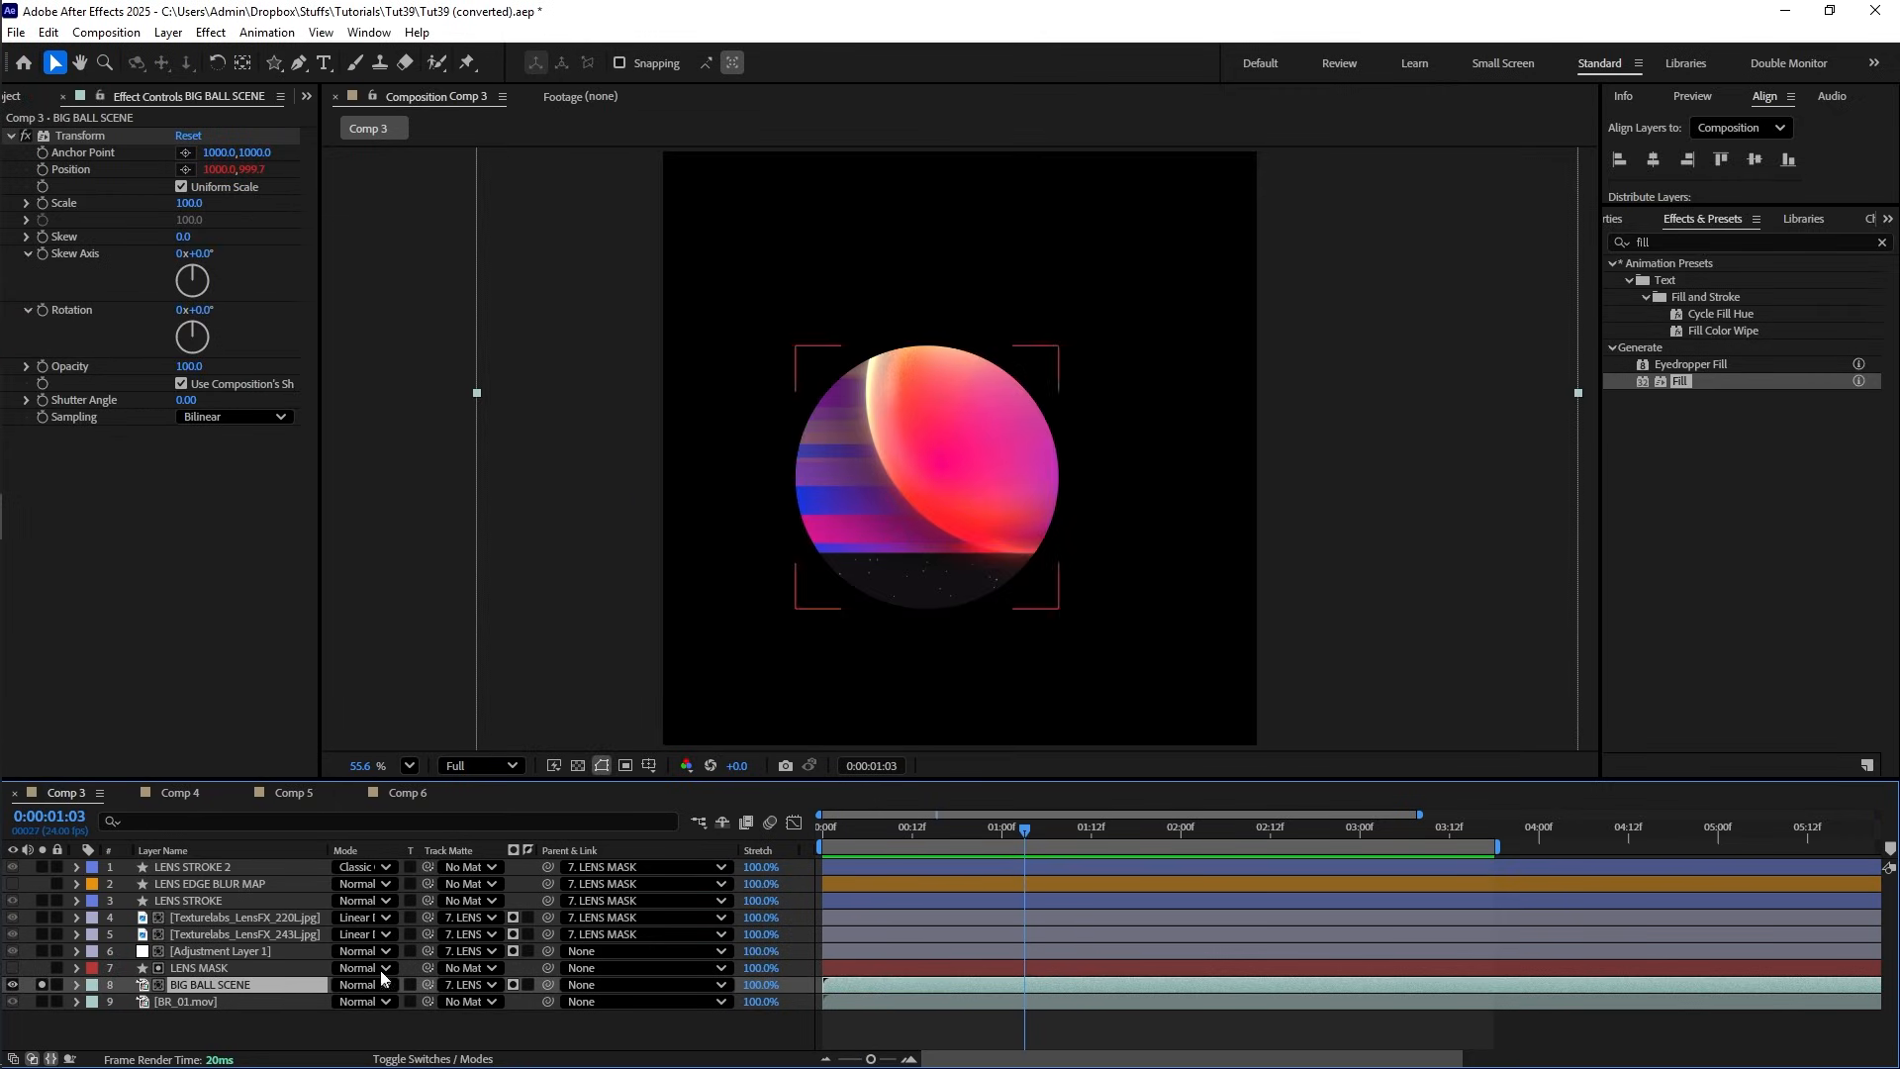
- Examine the lens stroke and the two unmatted Texturelabs_LensFX overlays around the soloed ball scene
{"action": "left_click", "coordinate": [162, 903]}
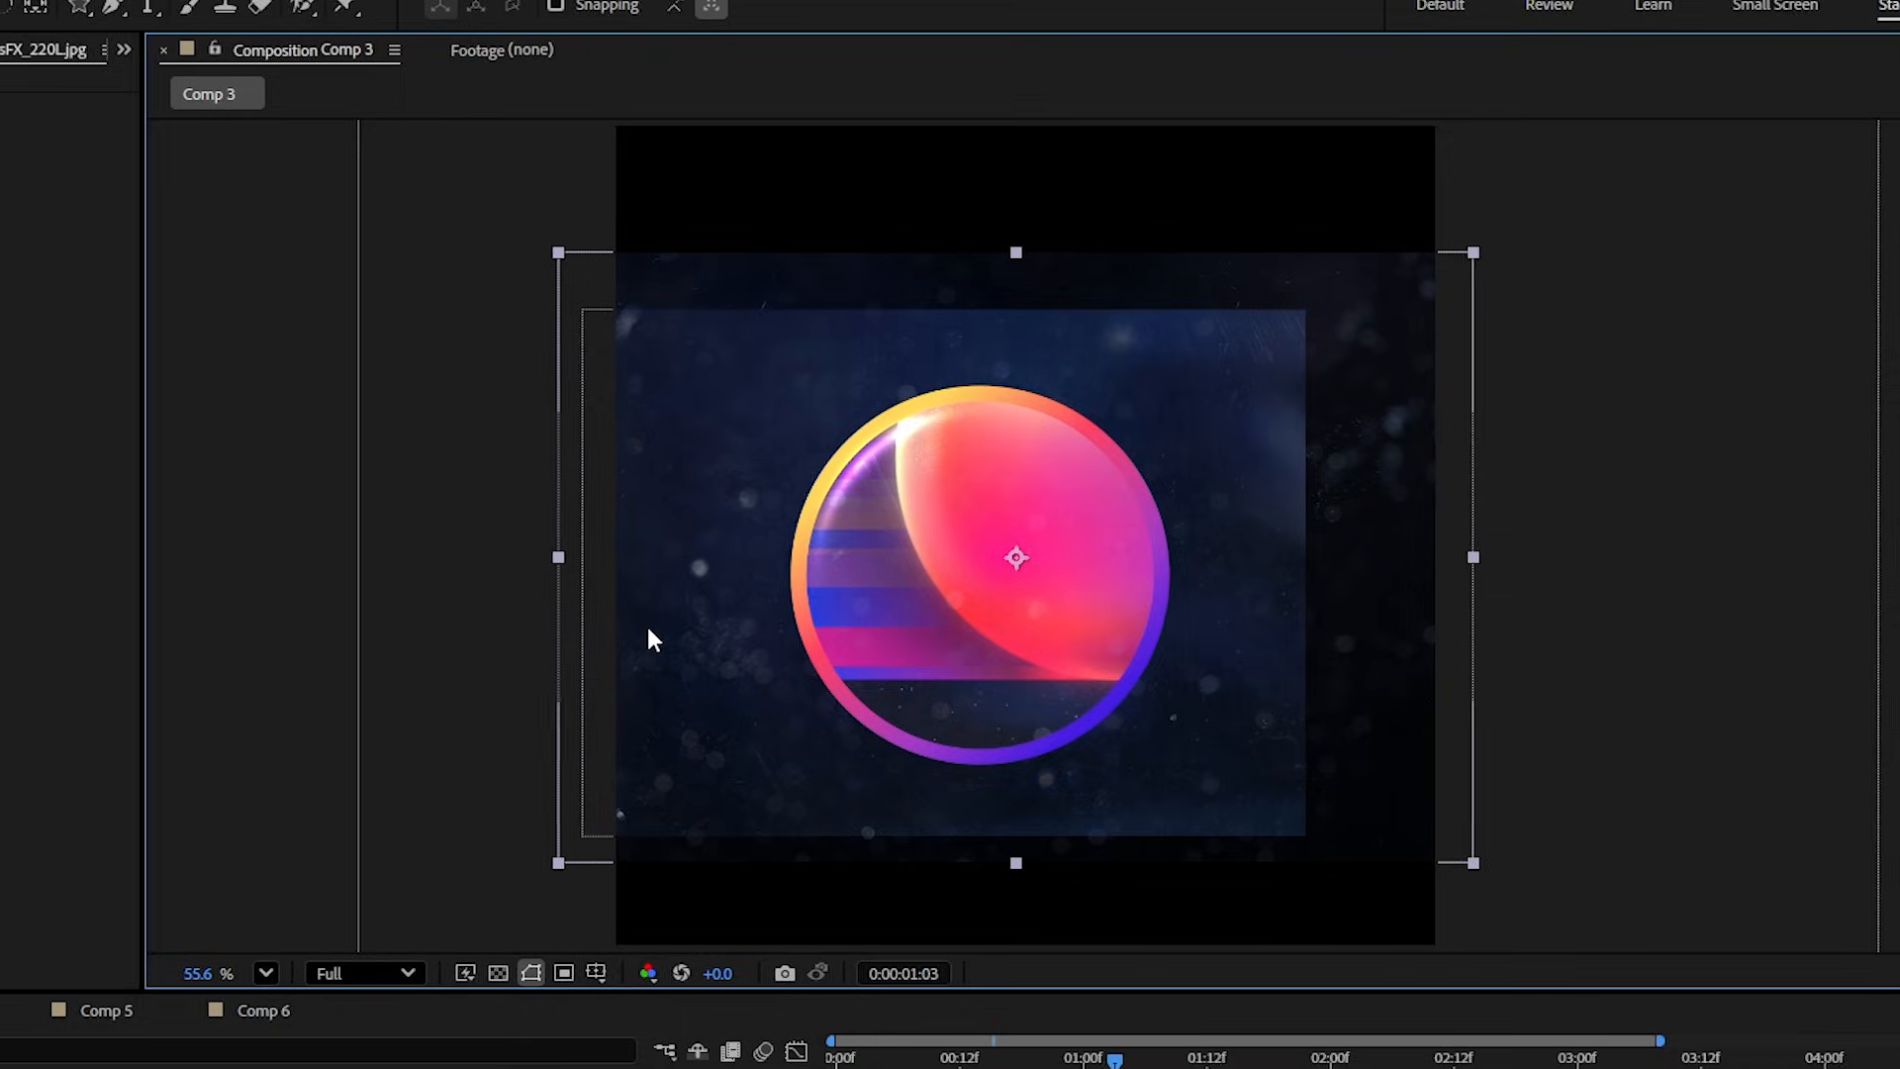
{"action": "left_click_drag", "start_coordinate": [1111, 430], "coordinate": [1171, 461]}
{"action": "left_click", "coordinate": [970, 620]}
{"action": "mouse_move", "coordinate": [945, 621]}
{"action": "left_mouse_down"}
{"action": "mouse_move", "coordinate": [1057, 609]}
{"action": "mouse_move", "coordinate": [984, 618]}
{"action": "mouse_move", "coordinate": [941, 553]}
{"action": "mouse_move", "coordinate": [921, 631]}
{"action": "left_mouse_up"}
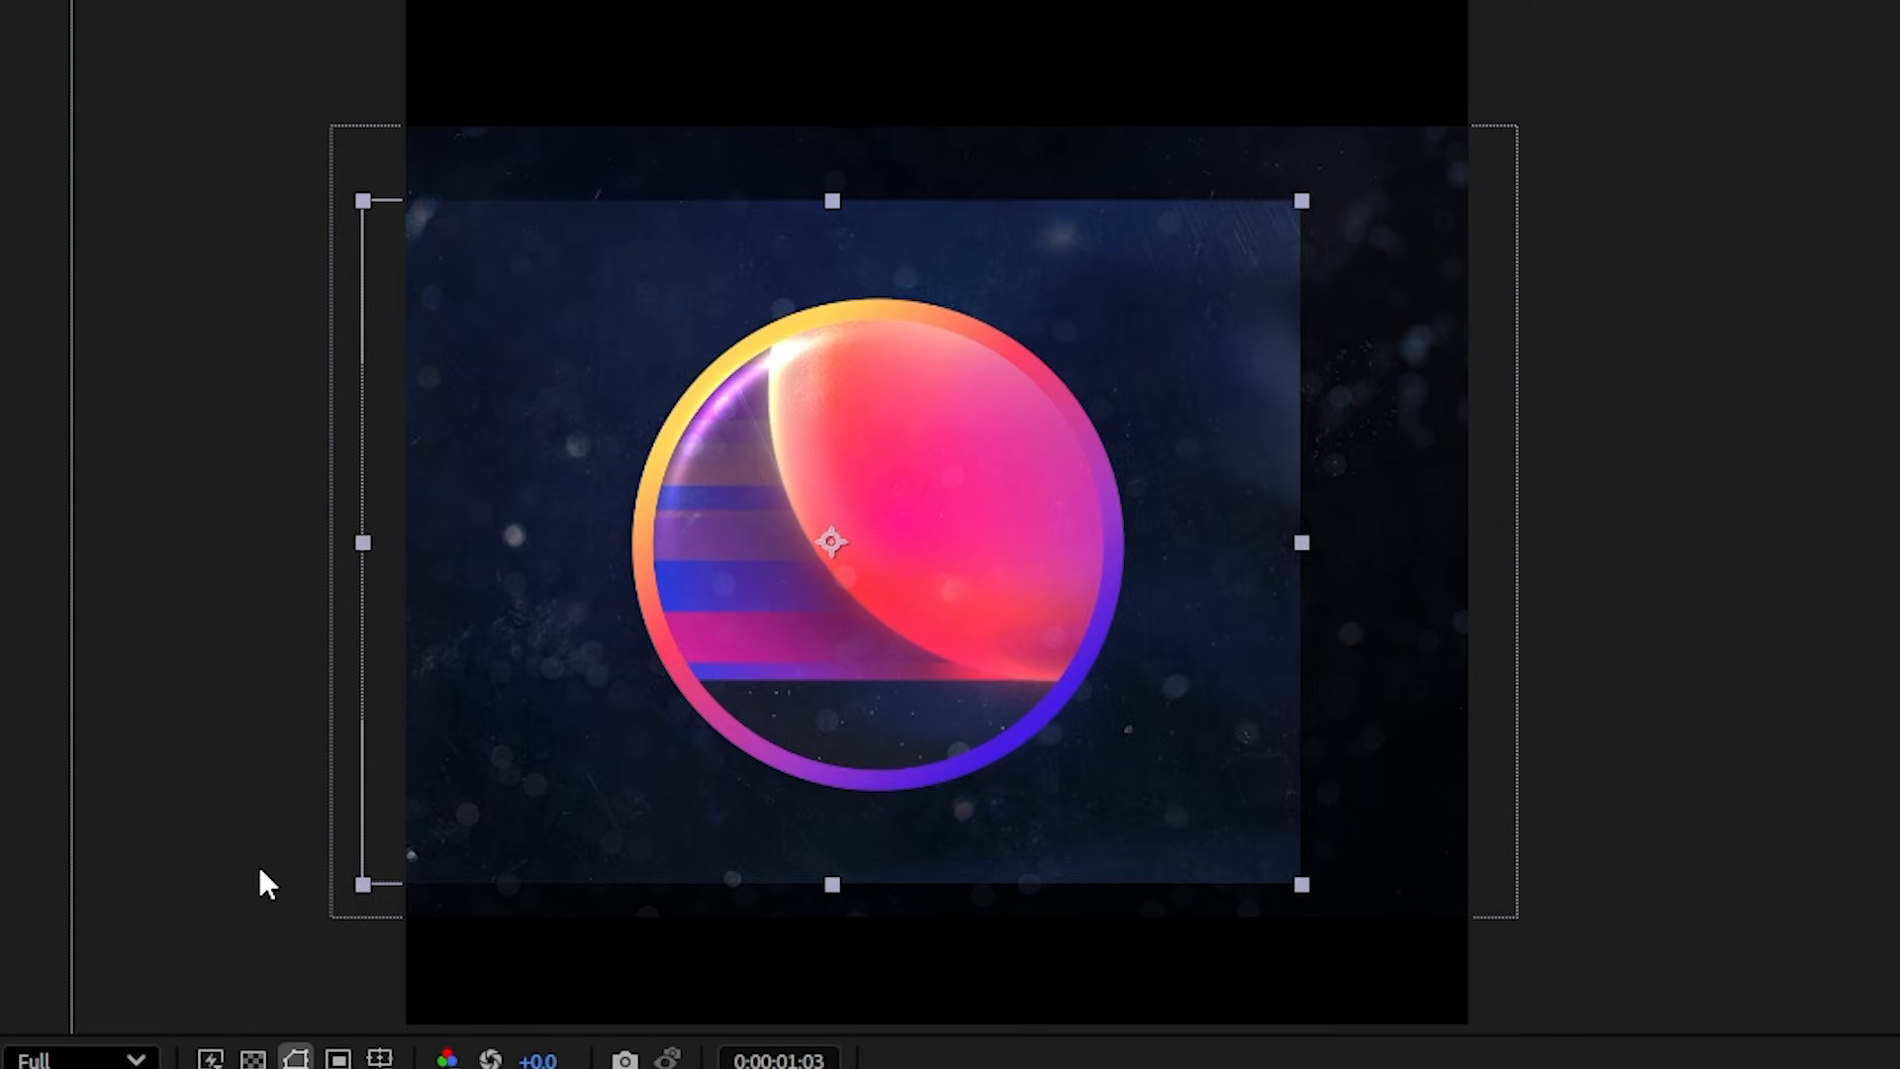
- Adjust the CC Lens Size on Adjustment Layer 1 to 33 to check the distortion inside the lens
{"action": "key", "text": "ctrl+Down"}
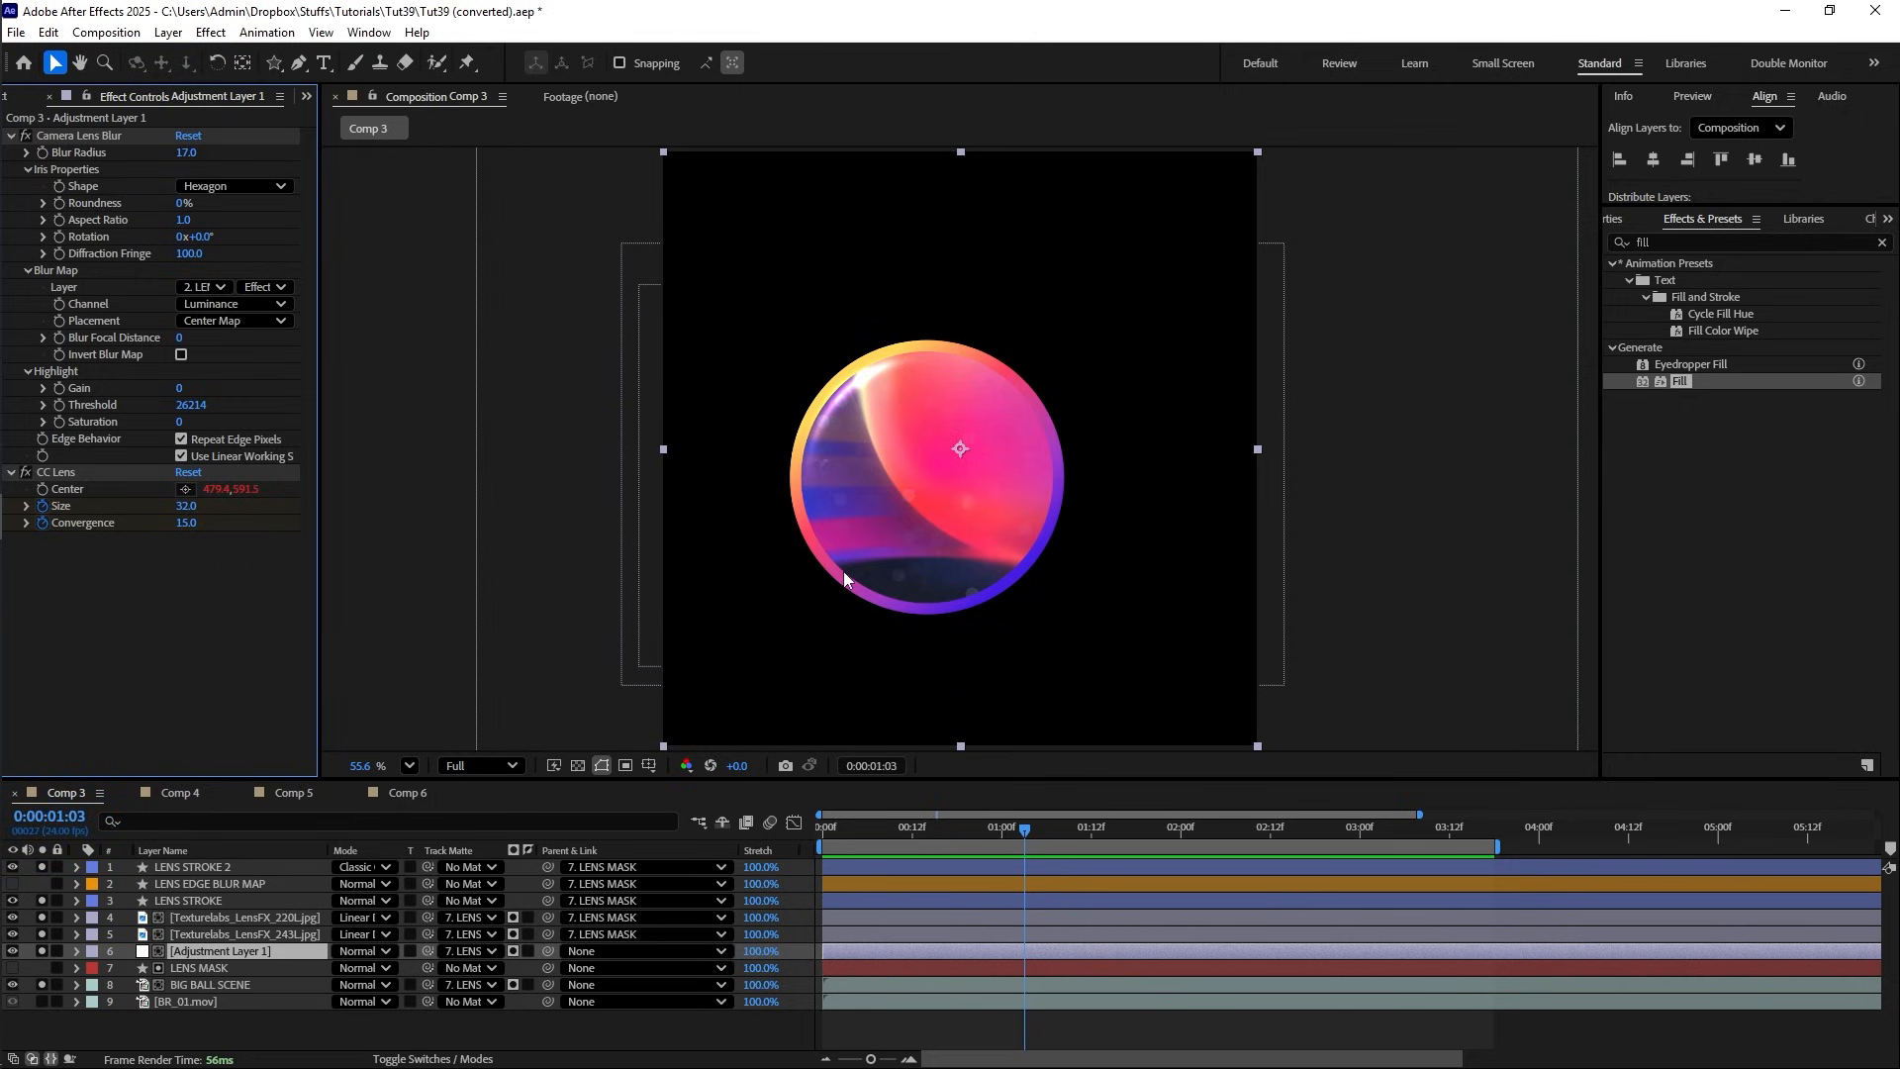
{"action": "scroll", "coordinate": [941, 566], "scroll_direction": "up", "scroll_amount": 2}
{"action": "left_click_drag", "start_coordinate": [178, 505], "coordinate": [187, 507]}
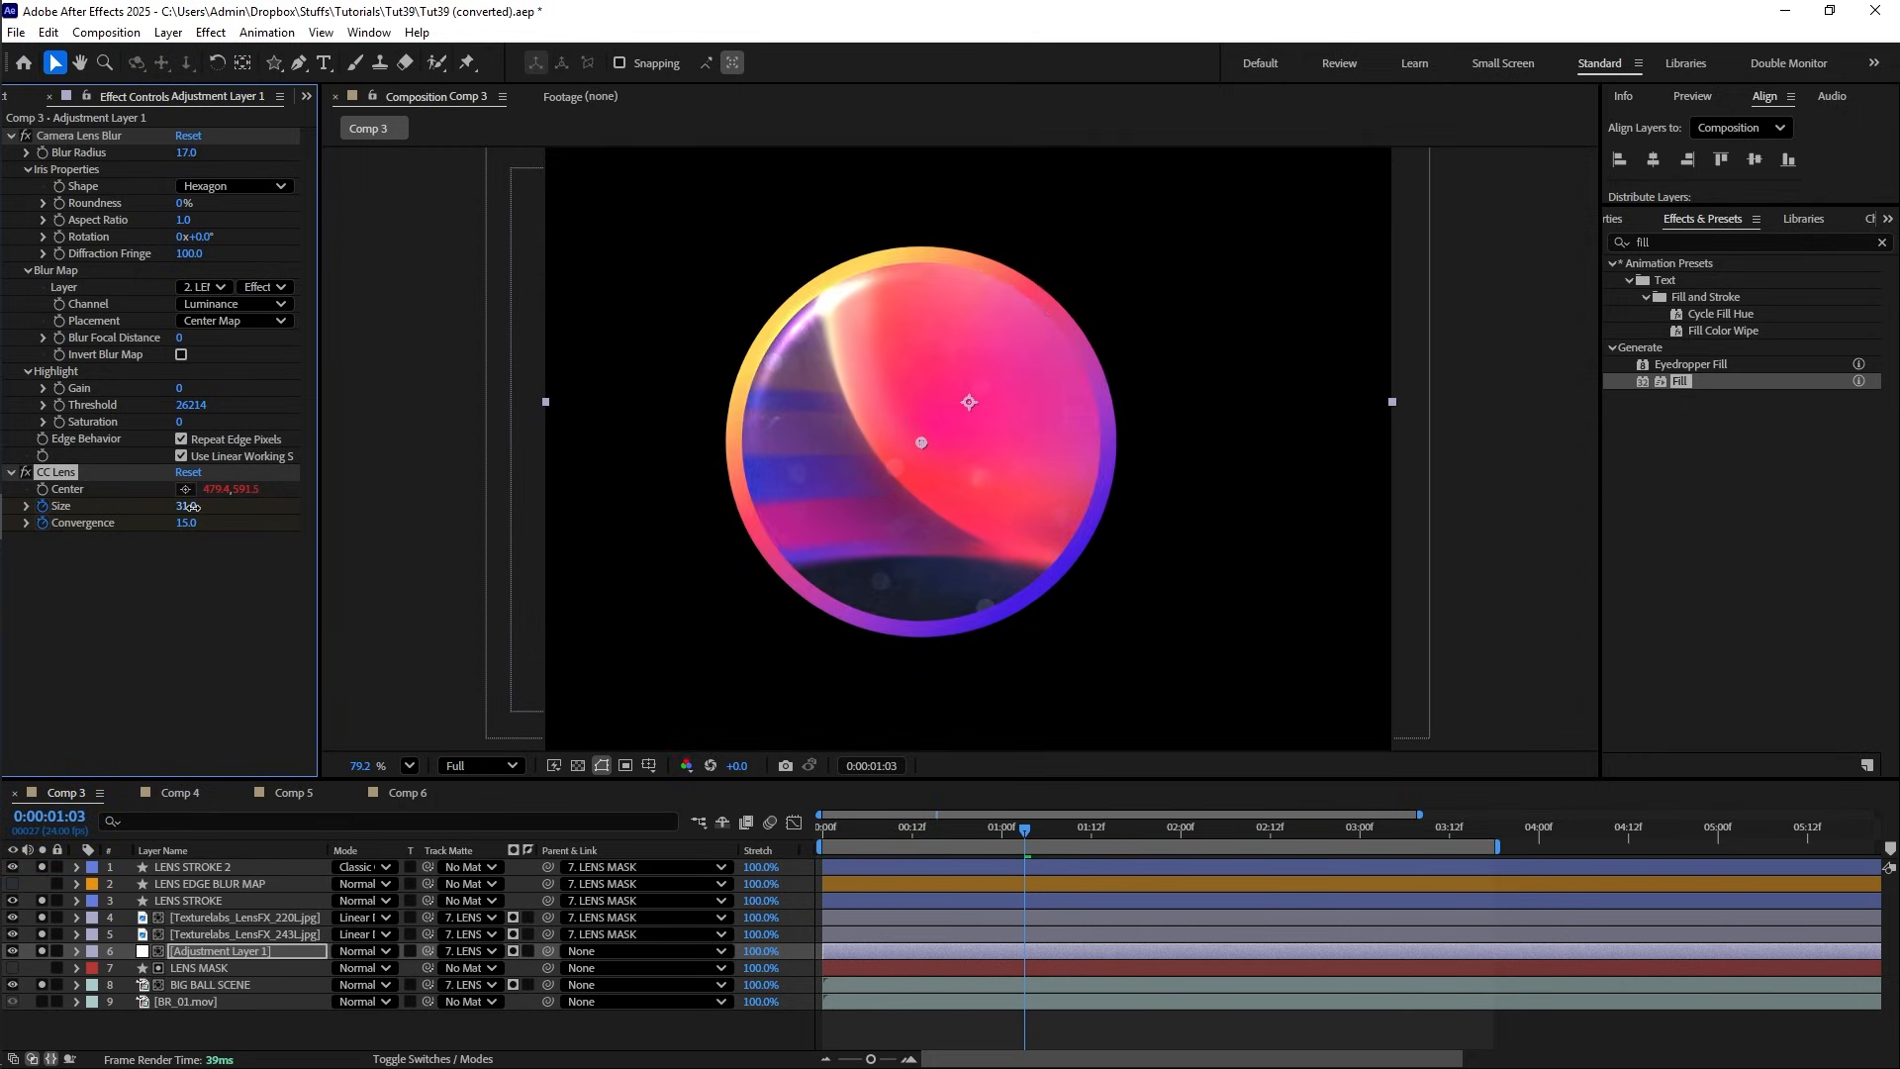
{"action": "left_click_drag", "start_coordinate": [193, 507], "coordinate": [195, 506]}
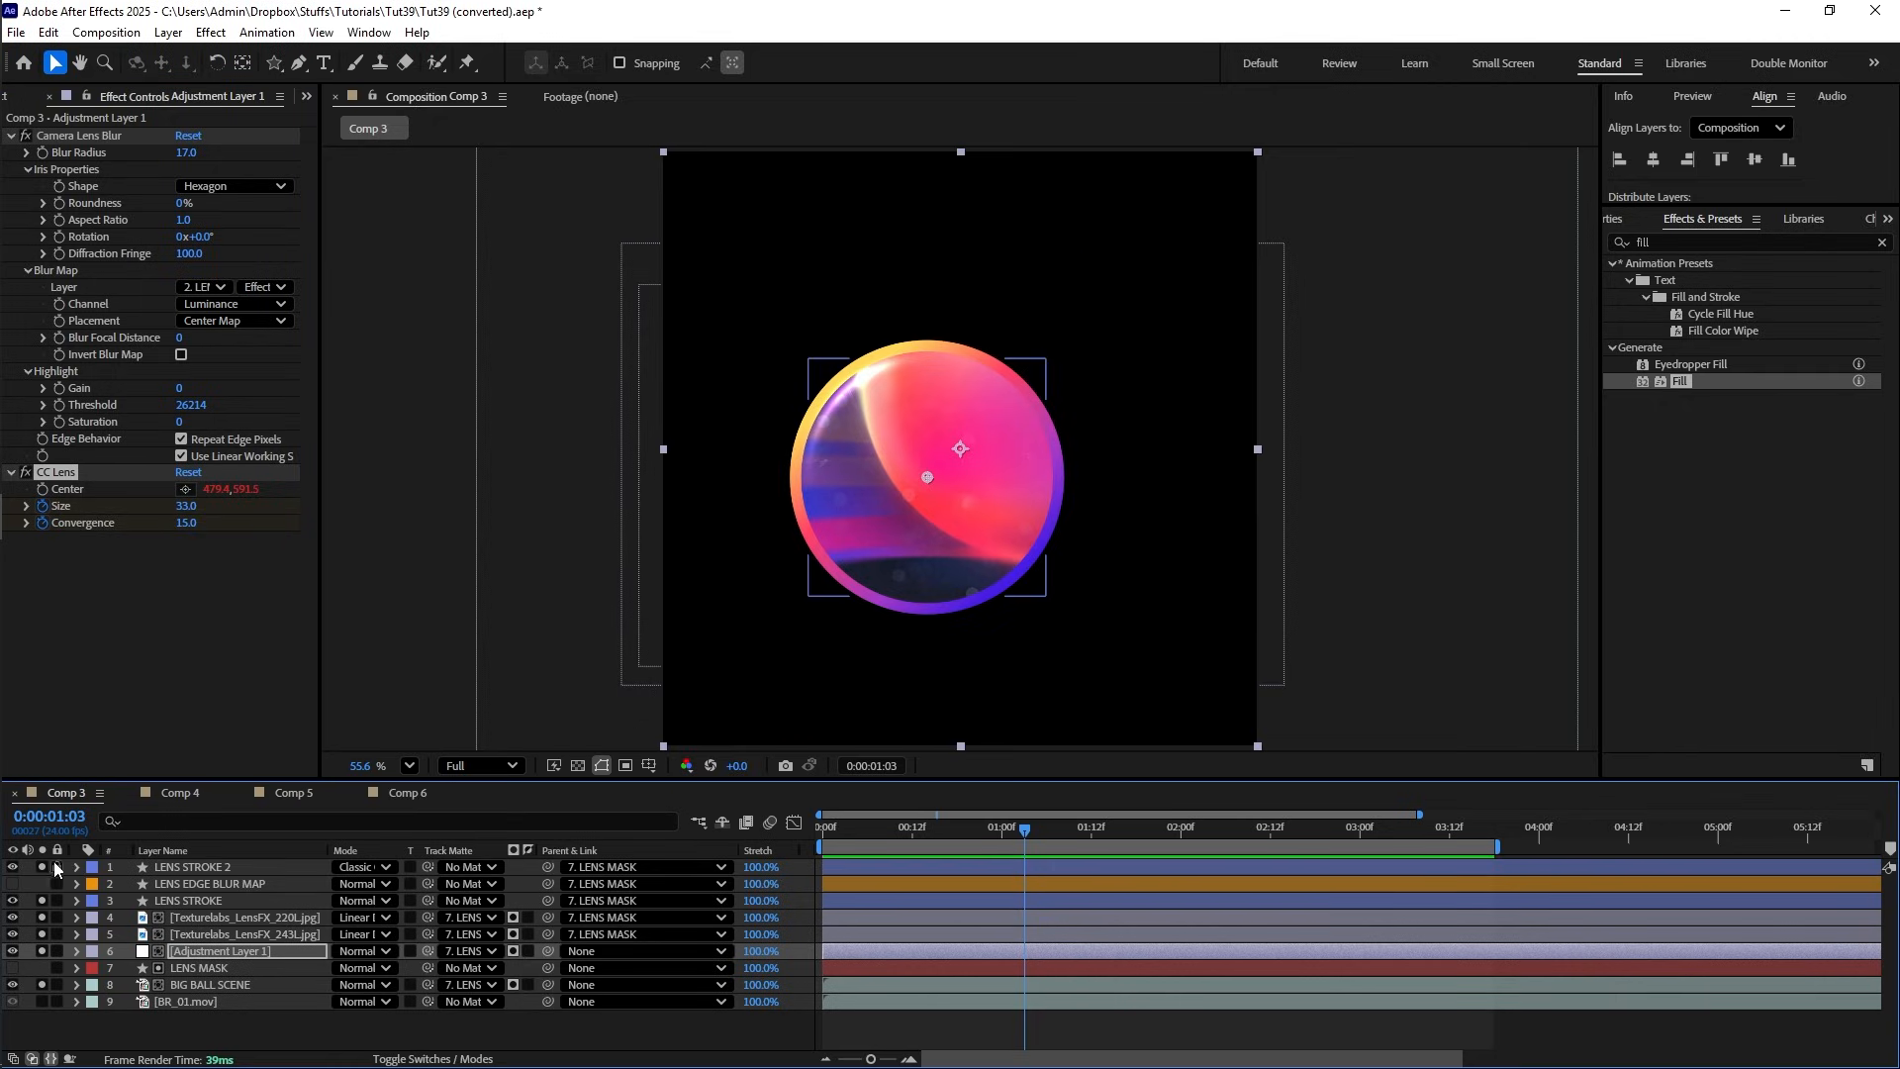
- Play Comp 3 from 0:00:00:18 with no layers soloed to examine the complete lens transition
{"action": "left_click_drag", "start_coordinate": [1004, 834], "coordinate": [957, 834]}
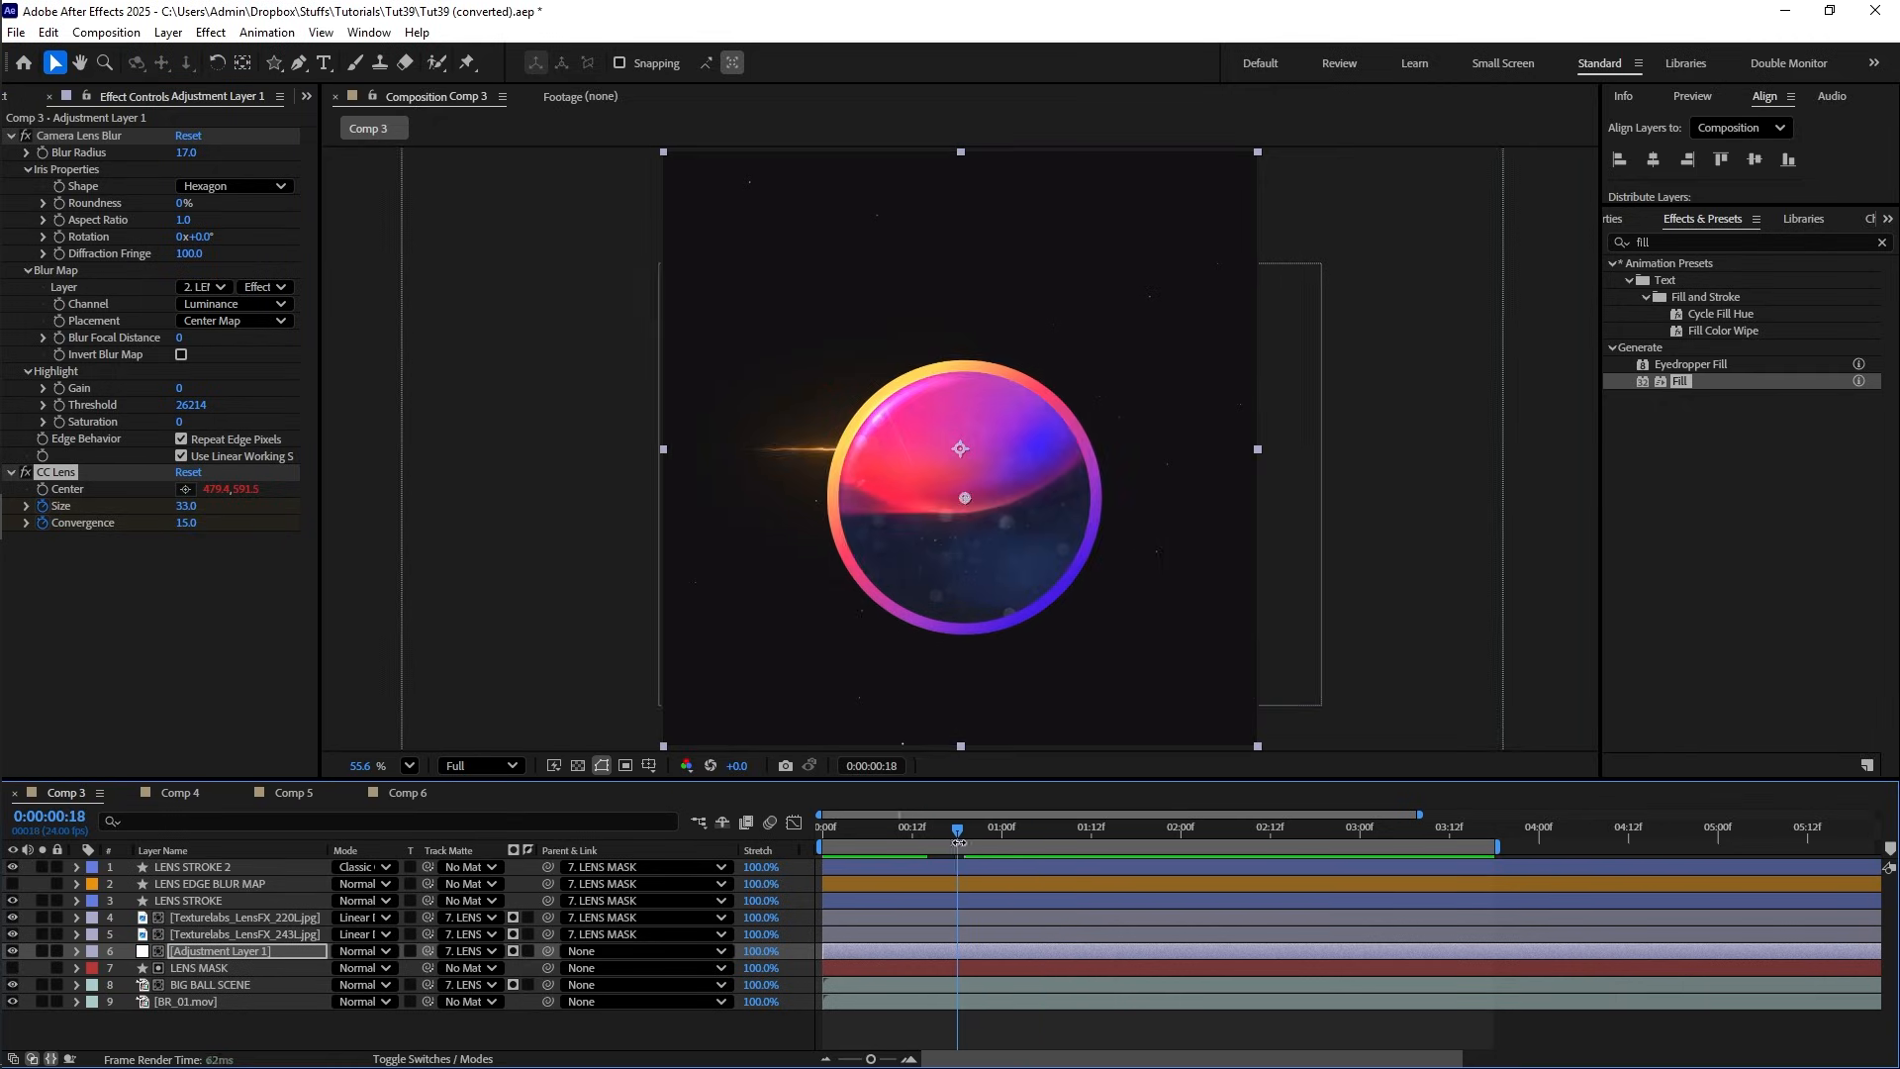
{"action": "key", "text": "space"}
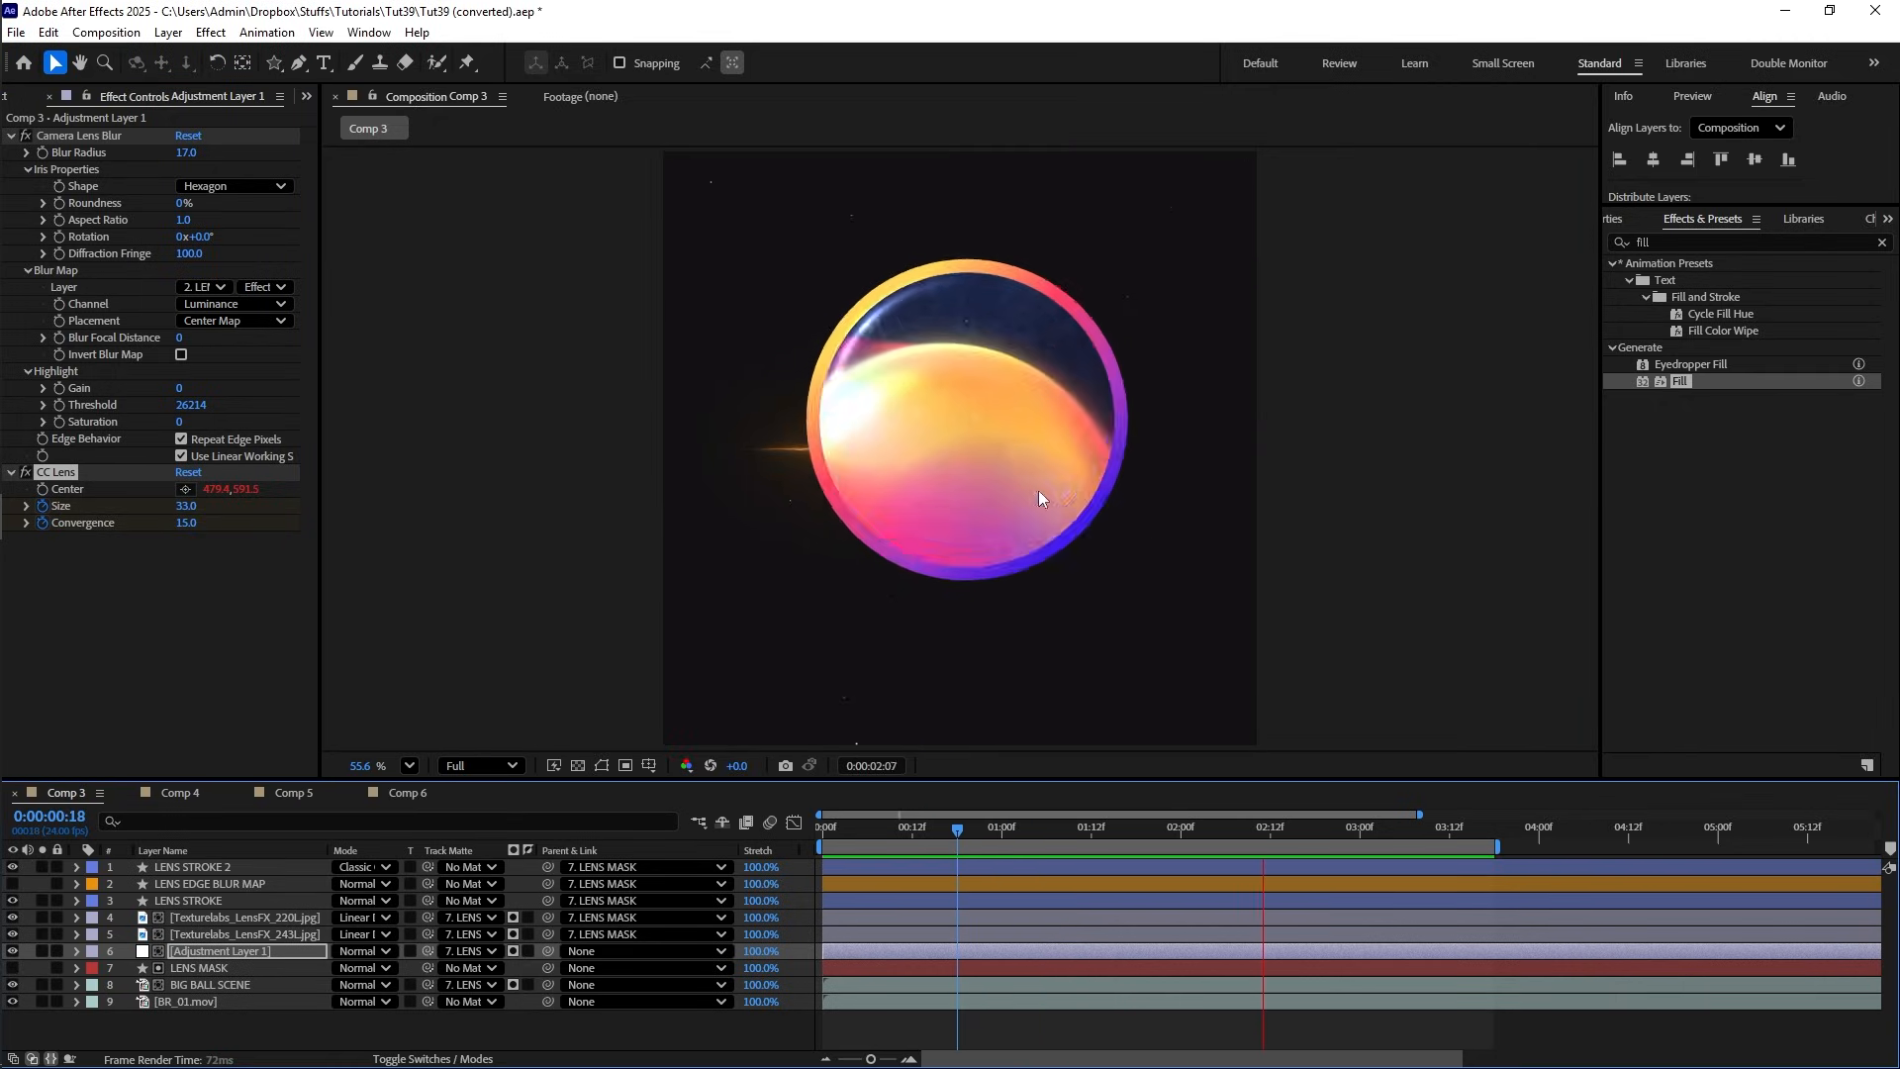